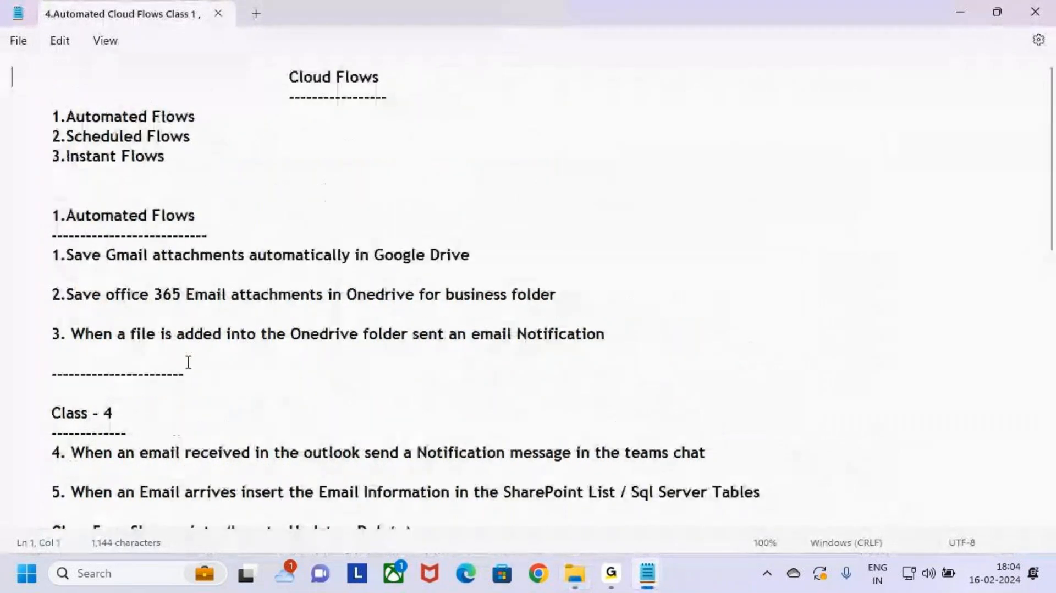
Step: Select items 6–8 under Class 5 in the Automated Cloud Flows notes
scroll(189, 363, "down", 2)
scroll(193, 364, "down", 2)
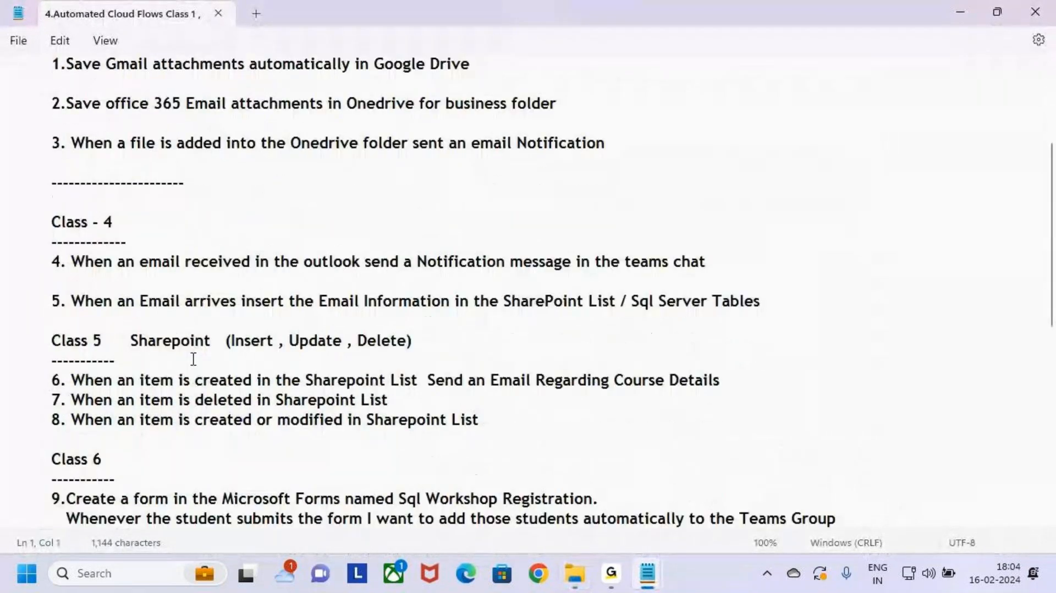
left_click(490, 363)
left_click(446, 340)
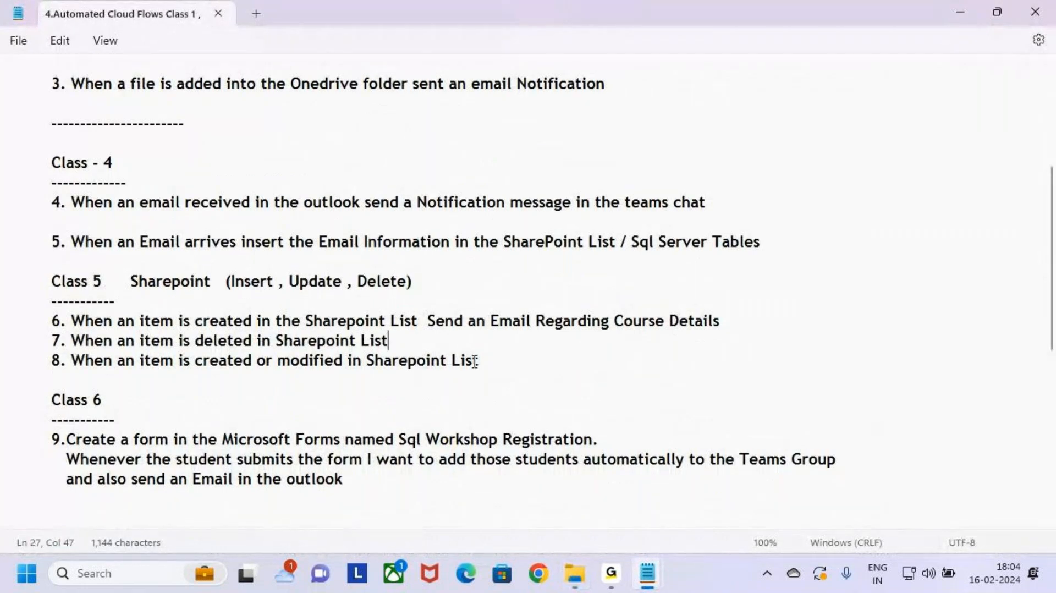
left_click(477, 361)
left_click_drag(500, 365, 2, 325)
key("ctrl+c")
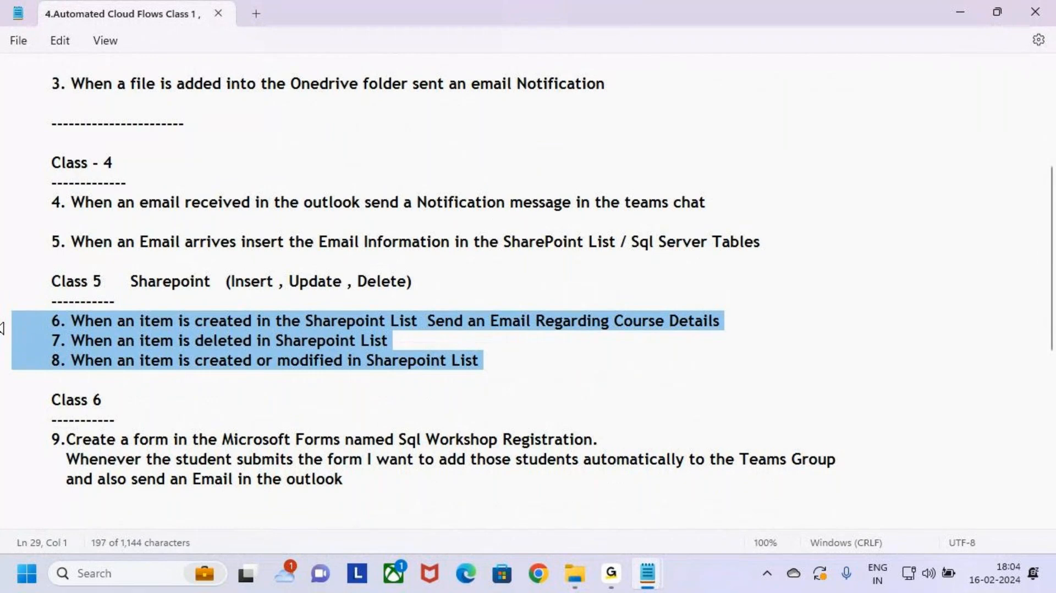
Step: Paste items 6–8 below the Class 3 dashes in the 3.Cloud Flows notes
left_click(960, 14)
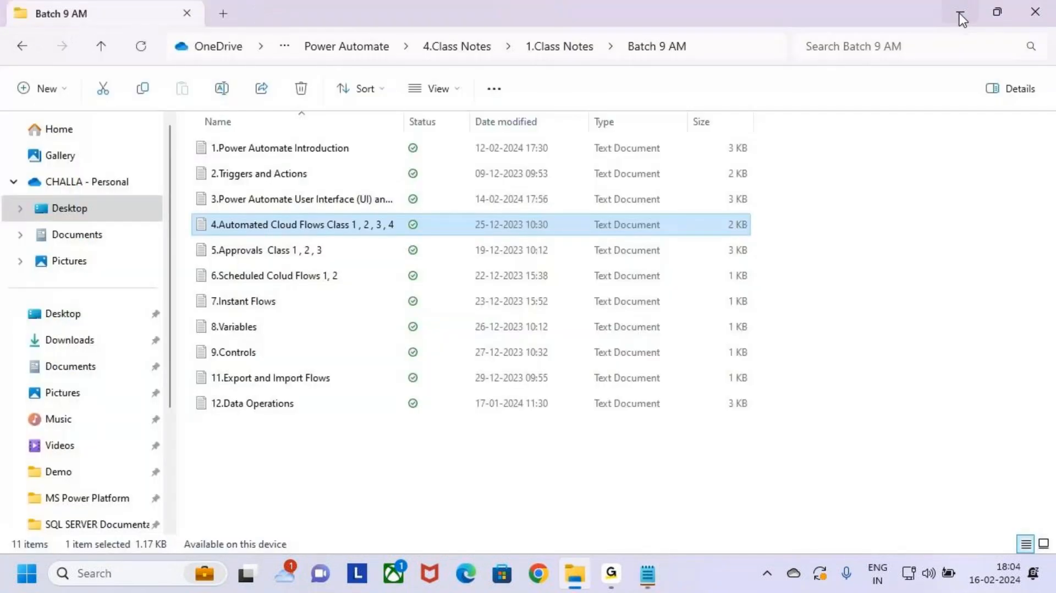
left_click(966, 5)
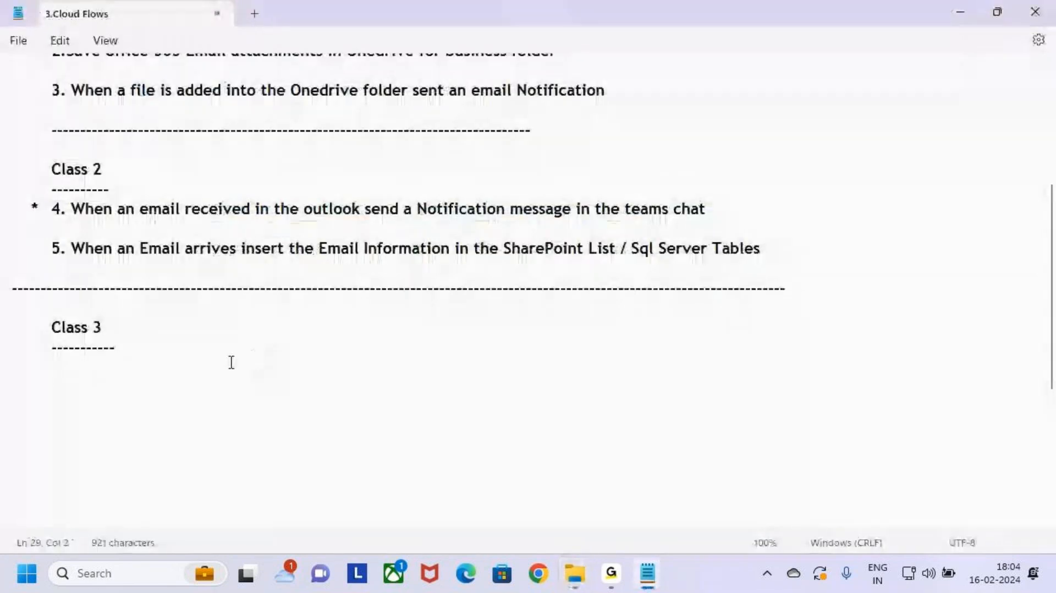
left_click(31, 368)
key("ctrl+v")
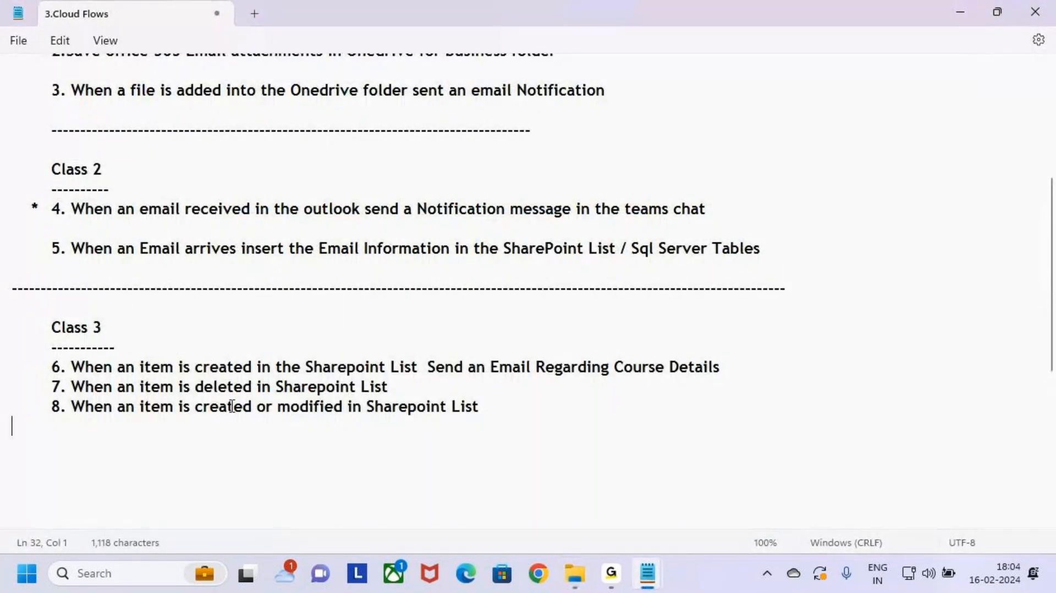
left_click(188, 353)
scroll(152, 367, "down", 1)
scroll(156, 363, "down", 2)
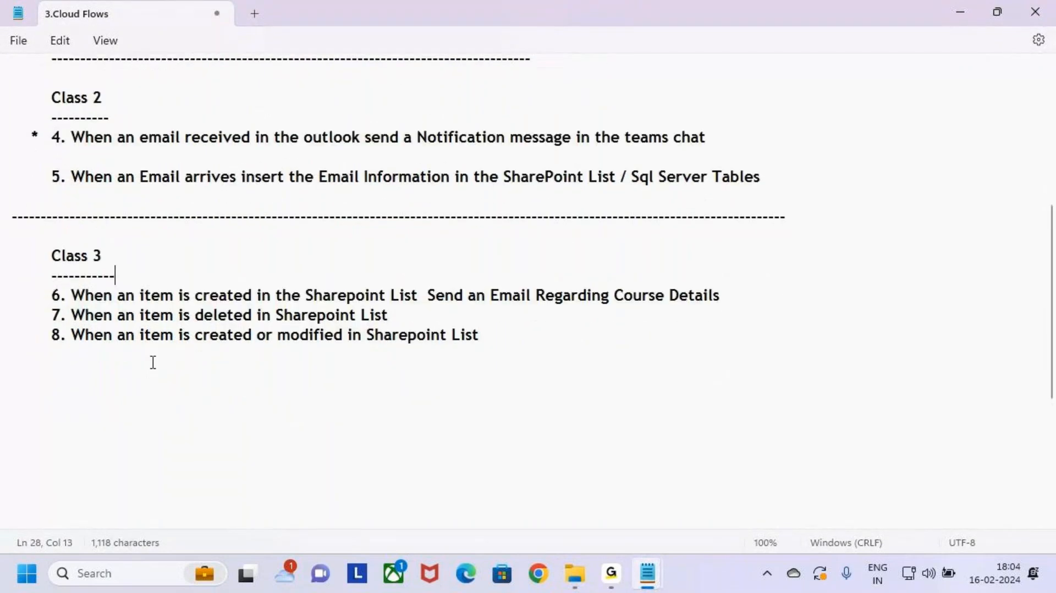
scroll(179, 273, "down", 1)
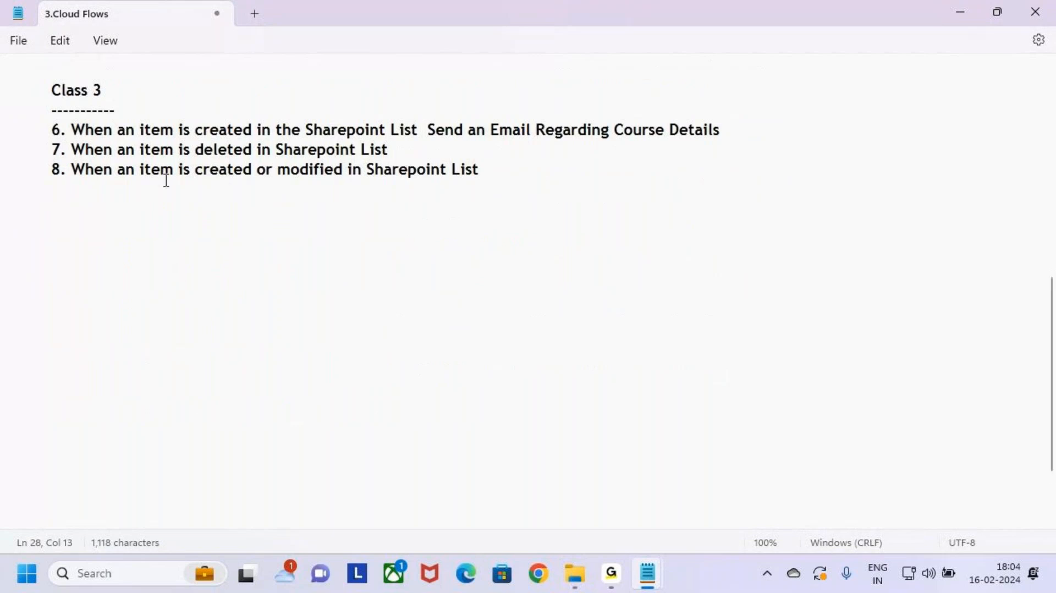
Step: Capitalise 'created' to 'Created' in item 6
left_click_drag(77, 131, 228, 132)
left_click(219, 154)
left_click(197, 132)
key("shift+Right")
key("BackSpace")
type("C")
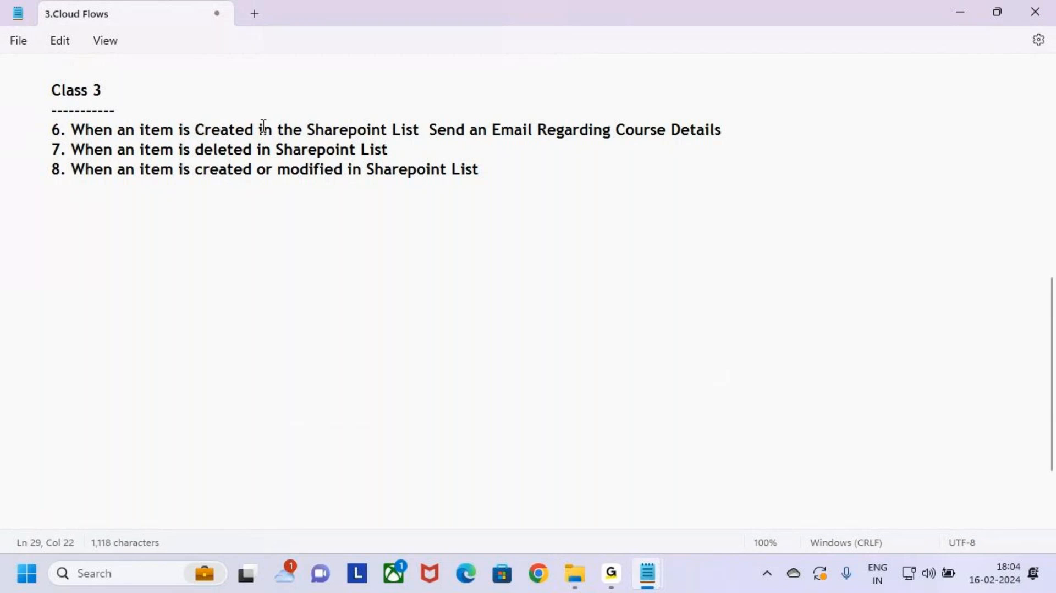
Step: Highlight item 6's email action text, review items 7 and 8, and start annotating
left_click_drag(303, 131, 741, 131)
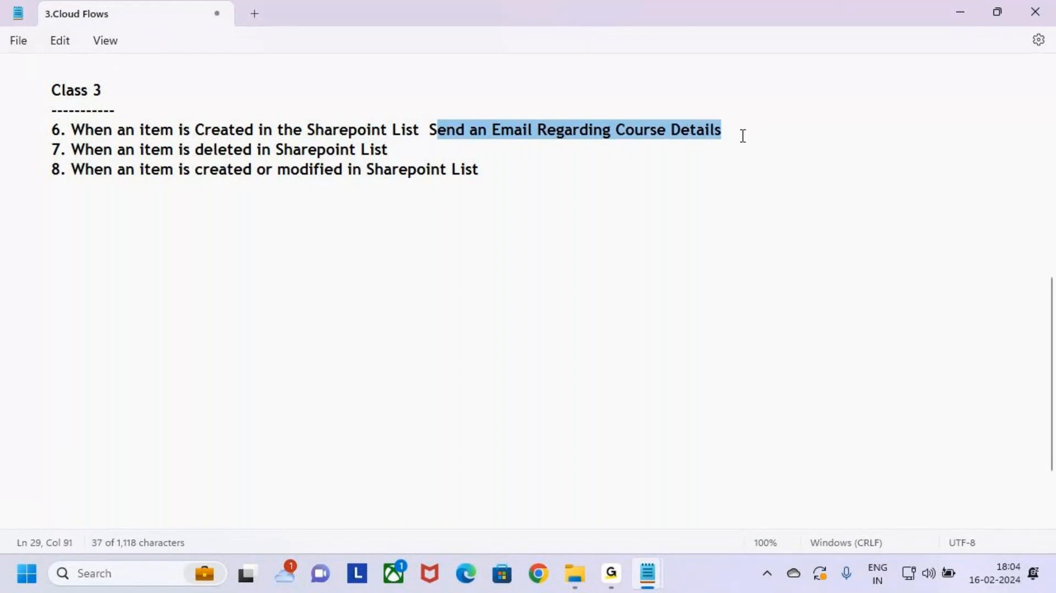
left_click(741, 128)
left_click(413, 146)
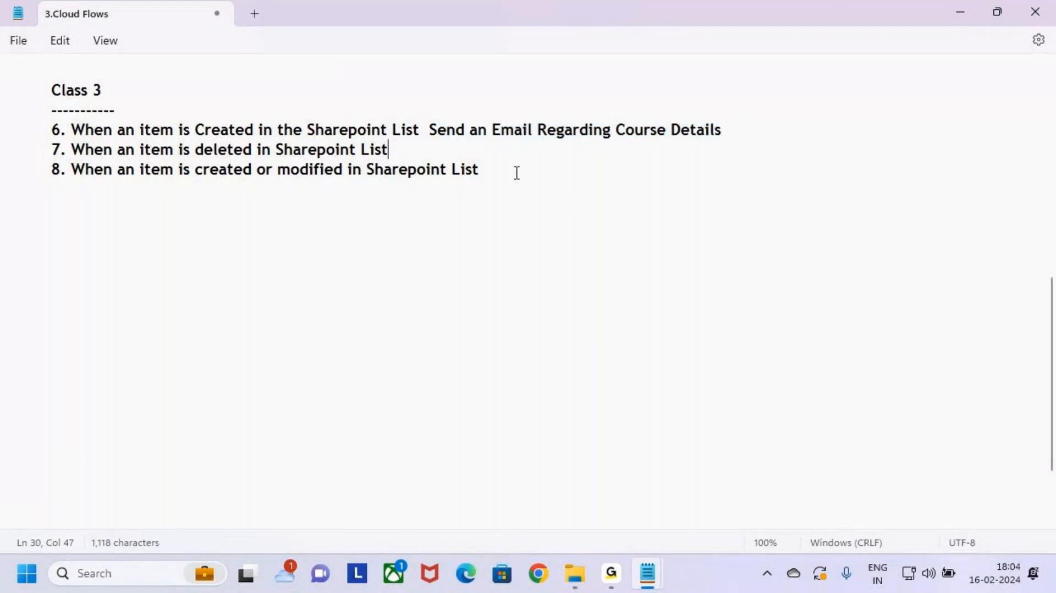
left_click(516, 172)
key("ctrl+2")
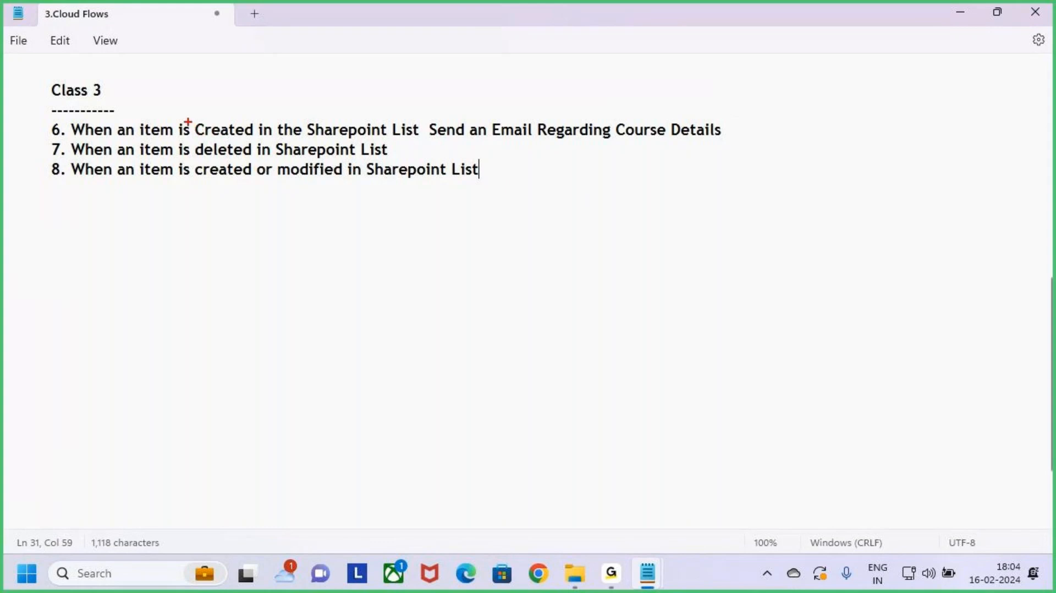
mouse_move(137, 116)
left_mouse_down()
mouse_move(193, 137)
mouse_move(421, 140)
left_mouse_up()
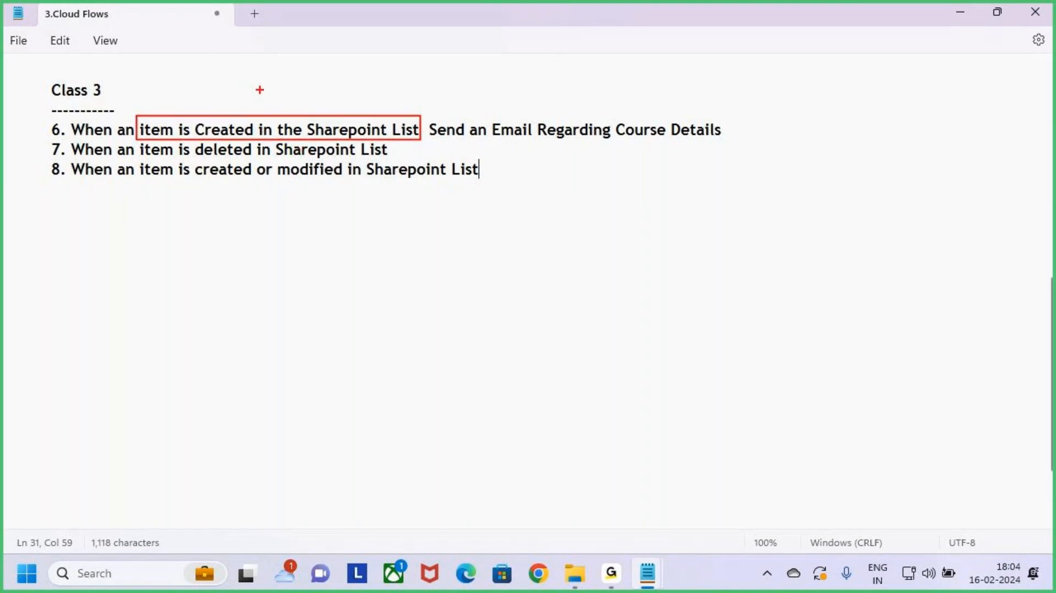
left_click_drag(276, 72, 277, 95)
left_click_drag(284, 100, 285, 100)
mouse_move(498, 120)
left_mouse_down()
mouse_move(544, 142)
mouse_move(734, 147)
left_mouse_up()
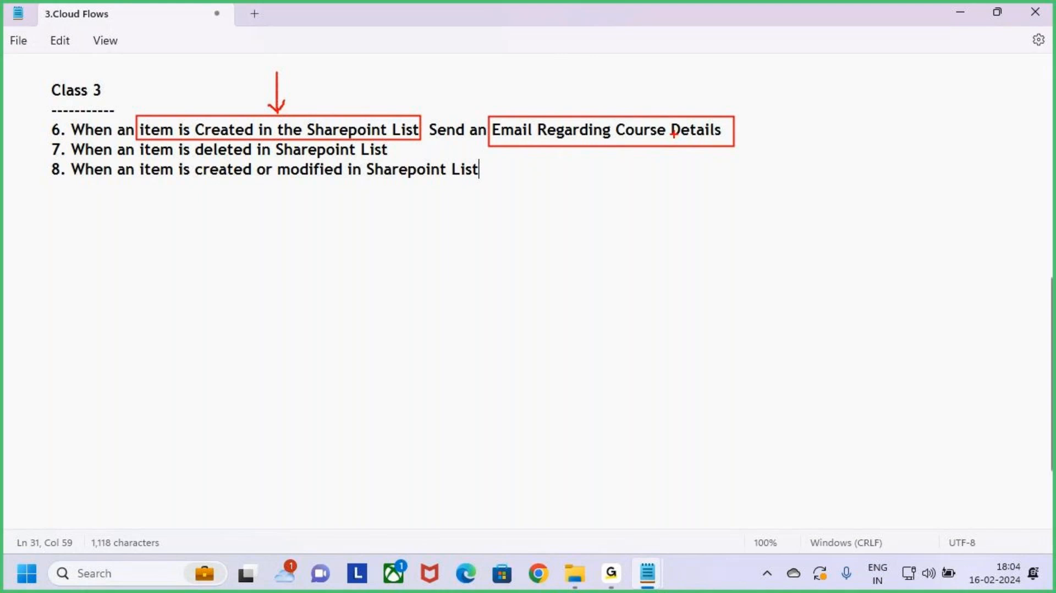
left_click_drag(599, 84, 599, 107)
key("Escape")
left_click(399, 144)
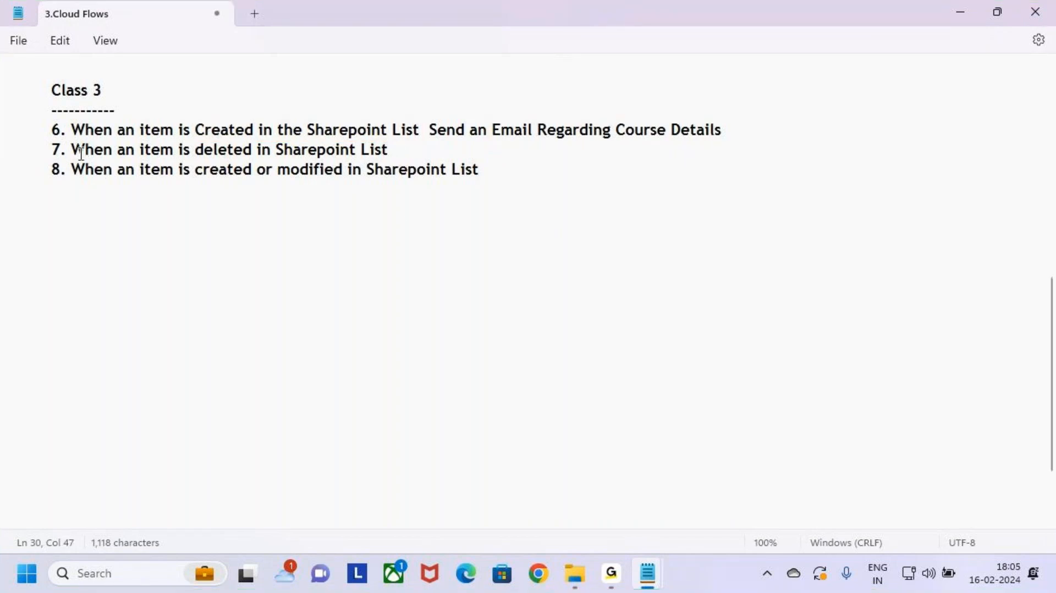
mouse_move(71, 150)
left_mouse_down()
mouse_move(85, 161)
mouse_move(396, 160)
left_mouse_up()
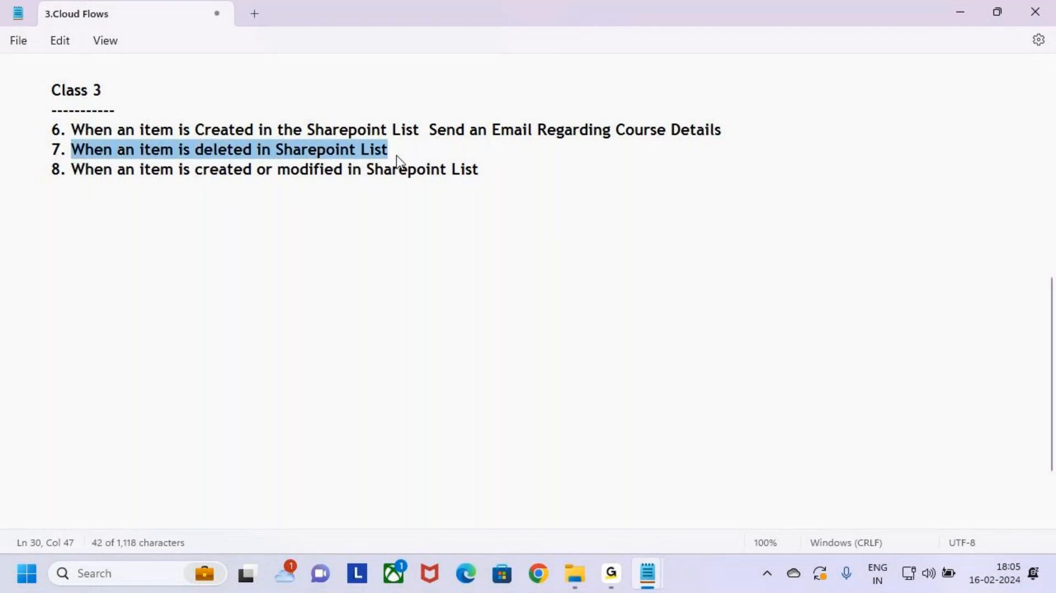
key("ctrl+2")
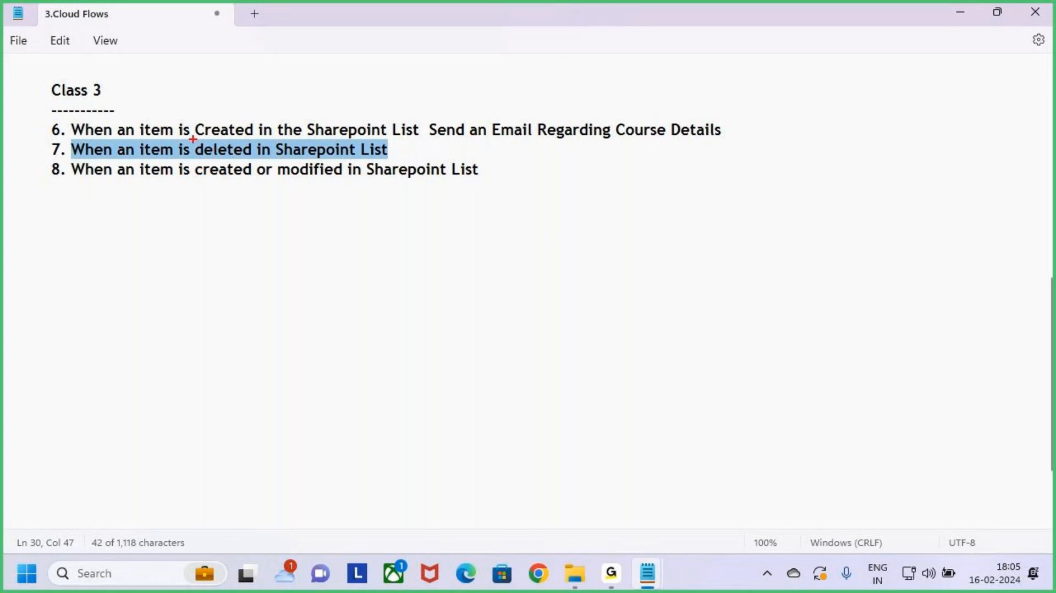
left_click_drag(192, 139, 398, 160)
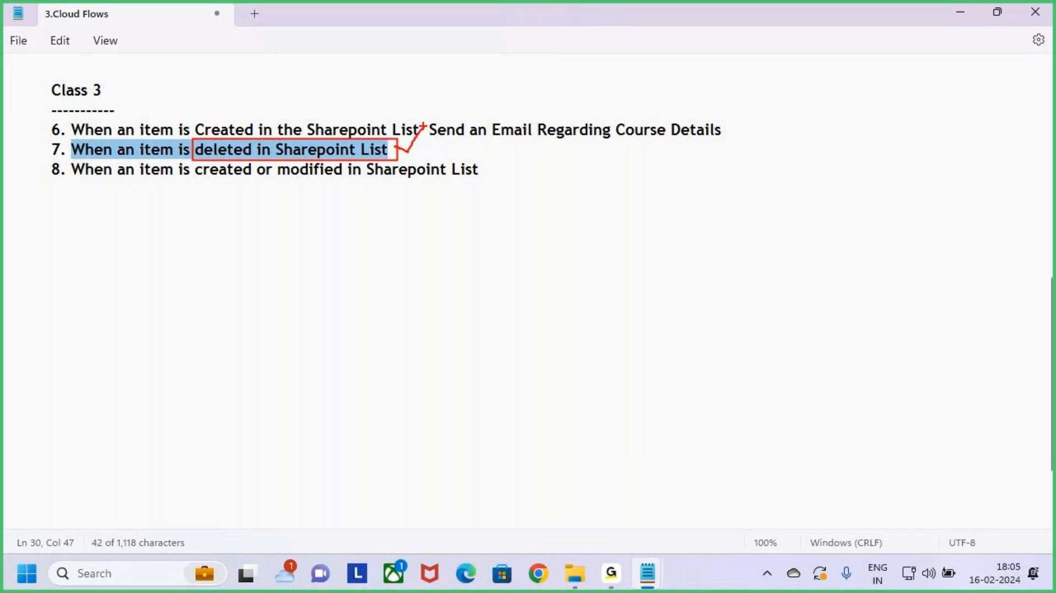
key("Escape")
left_click(490, 167)
key("ctrl+2")
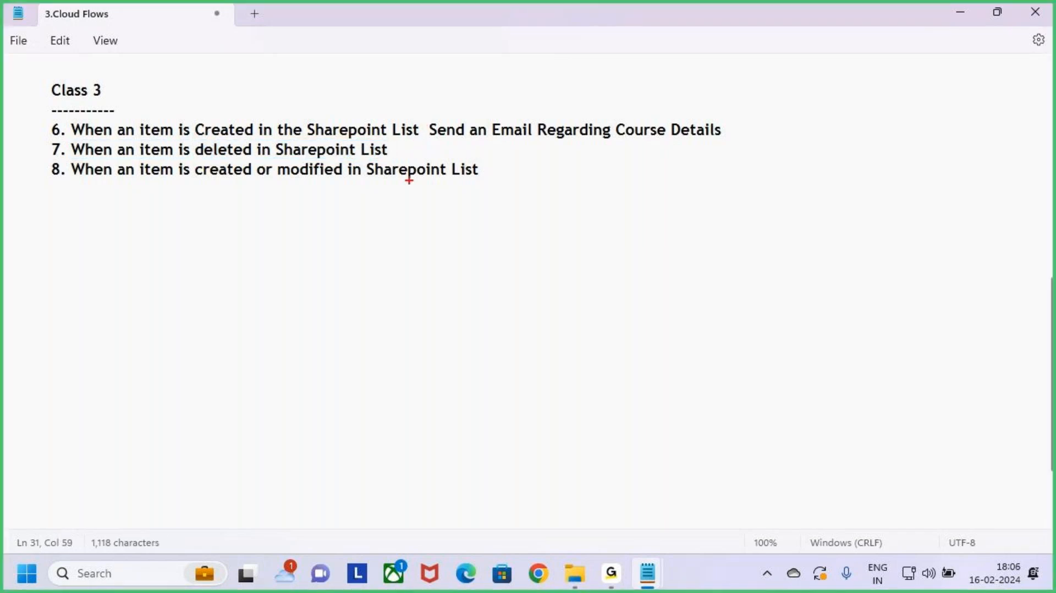
mouse_move(192, 157)
left_mouse_down()
mouse_move(223, 172)
mouse_move(348, 185)
left_mouse_up()
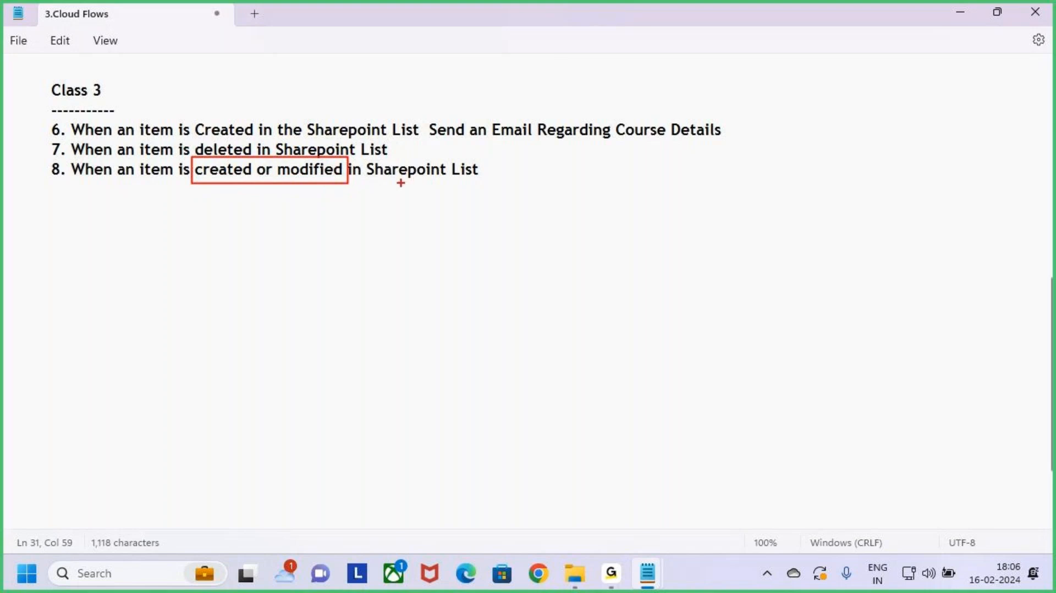
left_click_drag(394, 184, 451, 183)
key("Escape")
mouse_move(495, 170)
left_mouse_down()
mouse_move(94, 175)
mouse_move(5, 120)
mouse_move(3, 101)
left_mouse_up()
left_click(438, 204)
scroll(282, 263, "up", 1)
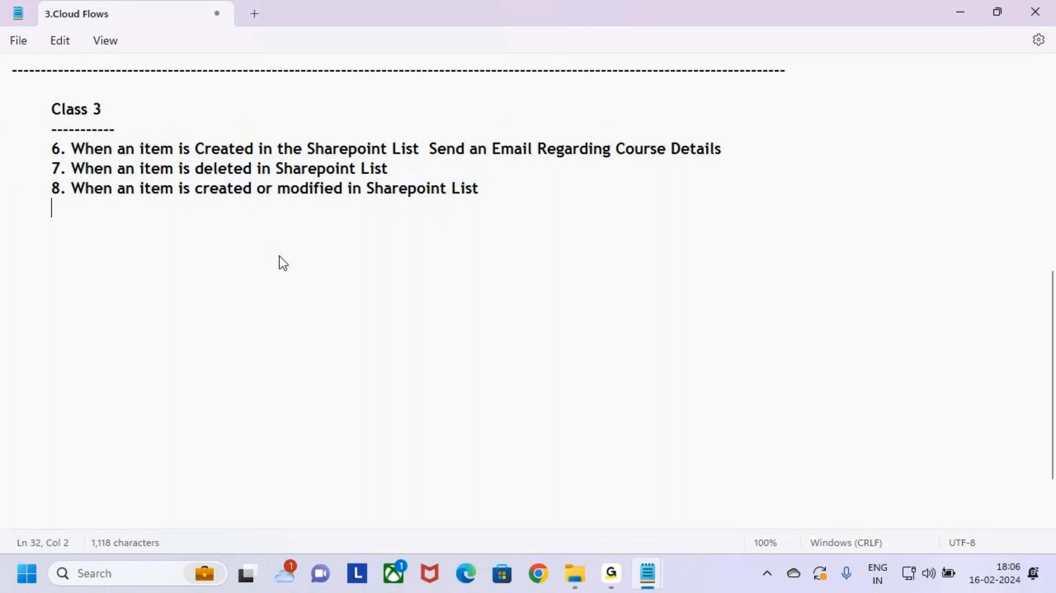
scroll(282, 262, "up", 3)
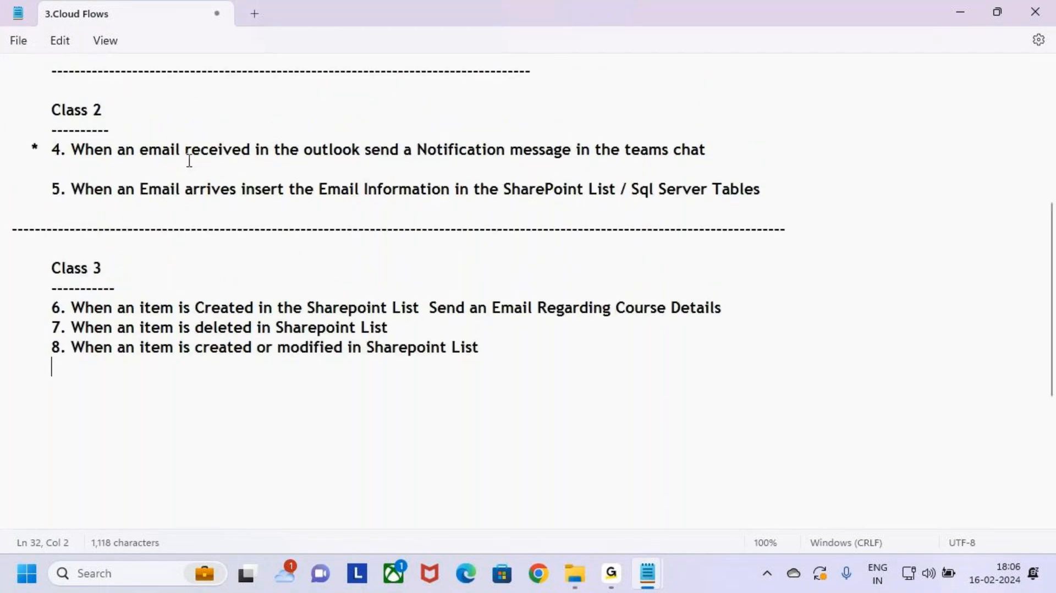
key("ctrl+2")
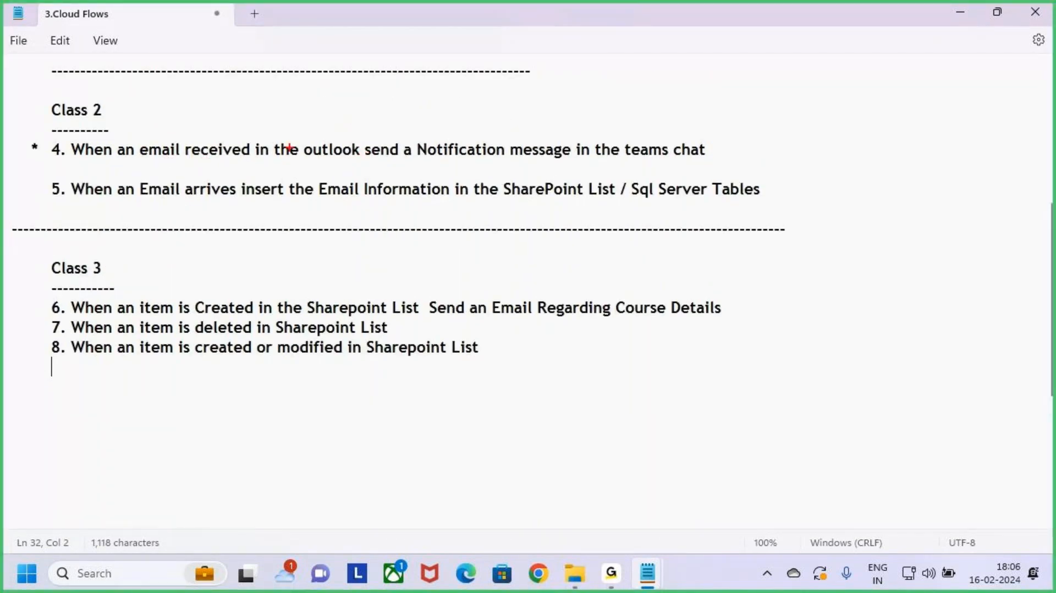
left_click_drag(297, 136, 369, 162)
key("Escape")
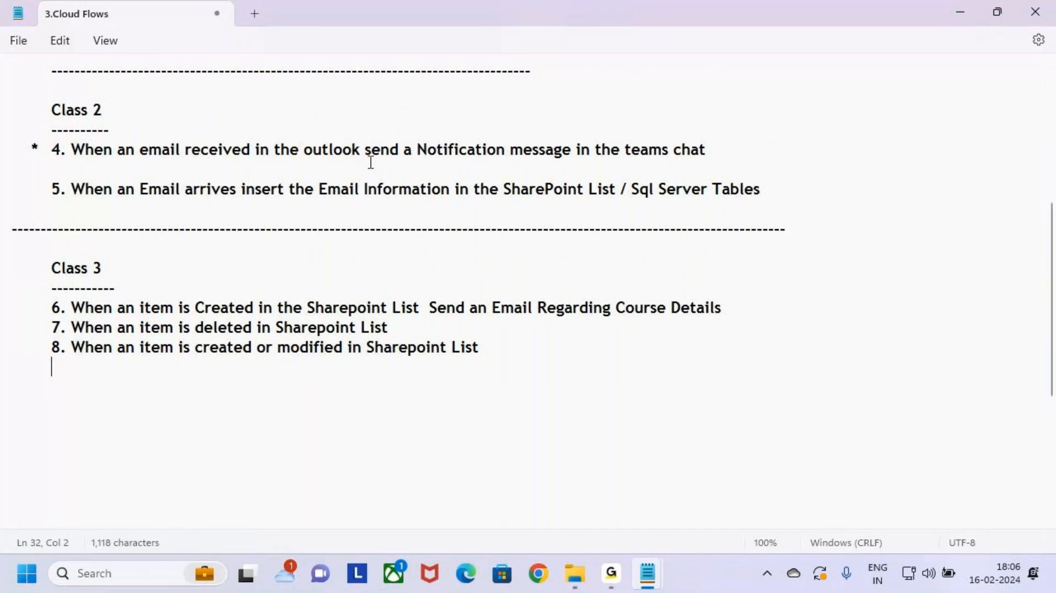
scroll(371, 165, "down", 2)
key("ctrl+2")
left_click_drag(301, 175, 392, 202)
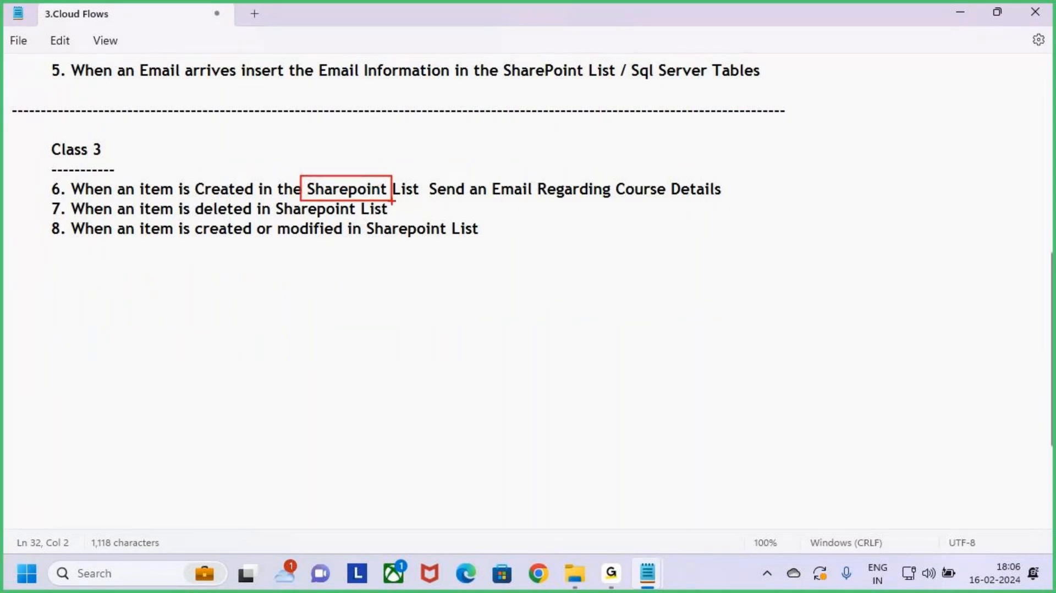
key("Escape")
left_click(395, 210)
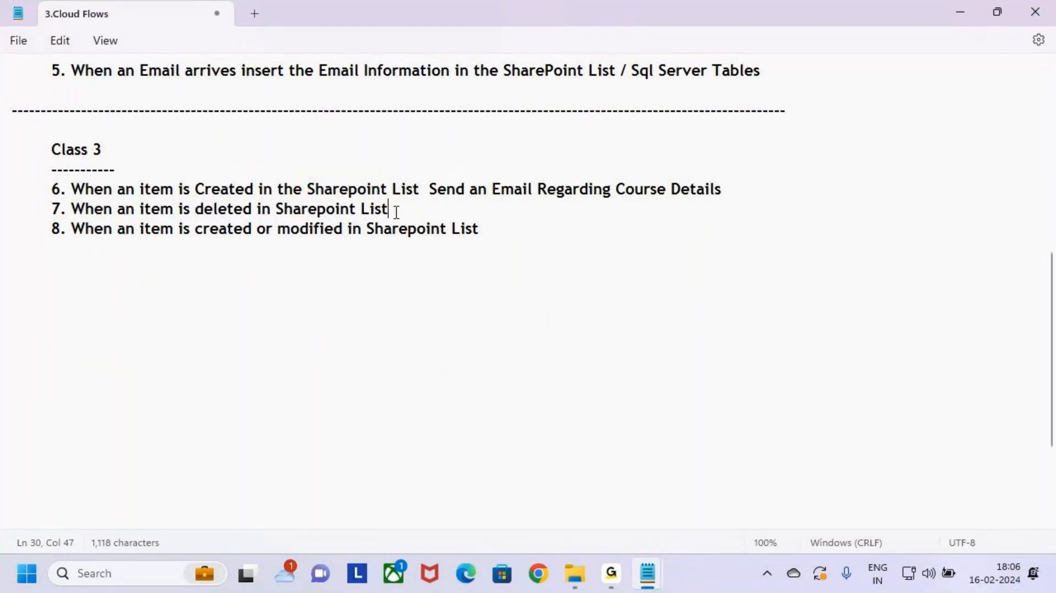
left_click(495, 227)
left_click_drag(31, 193, 556, 226)
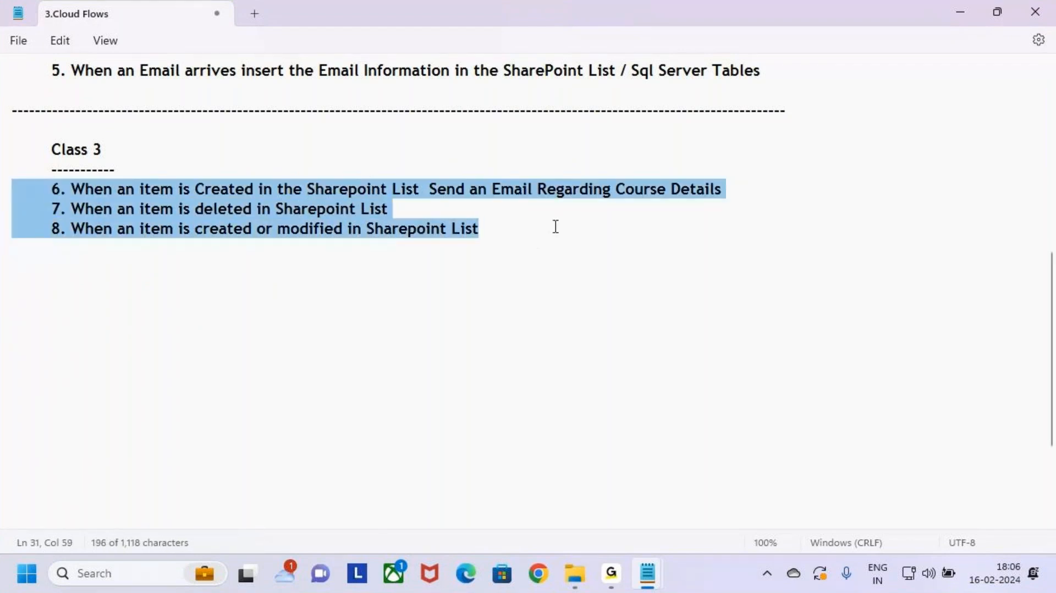
left_click(556, 227)
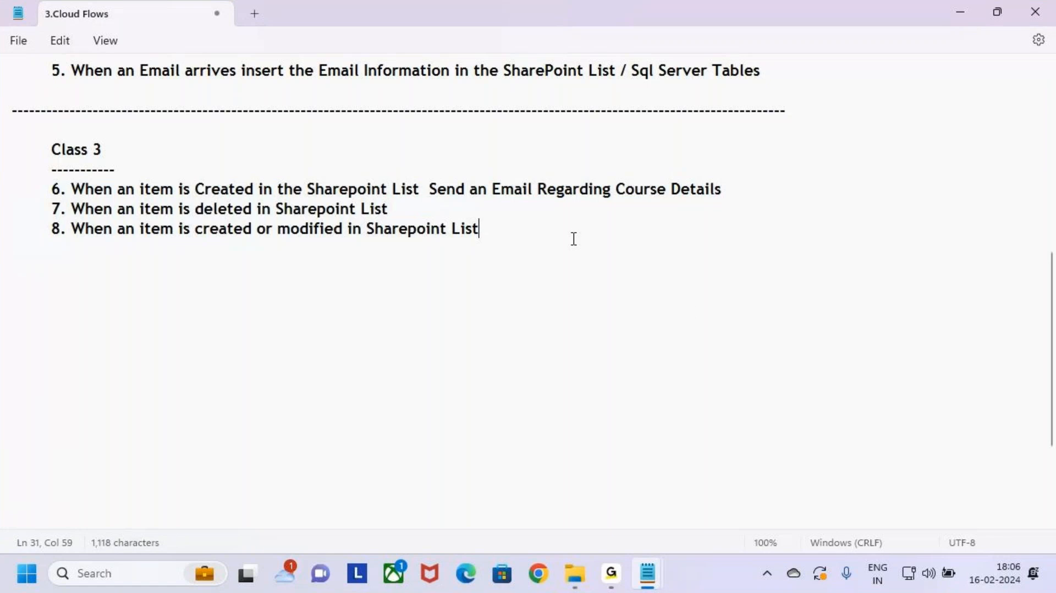
Step: Open Chrome and go to make.powerautomate.com
left_click(536, 585)
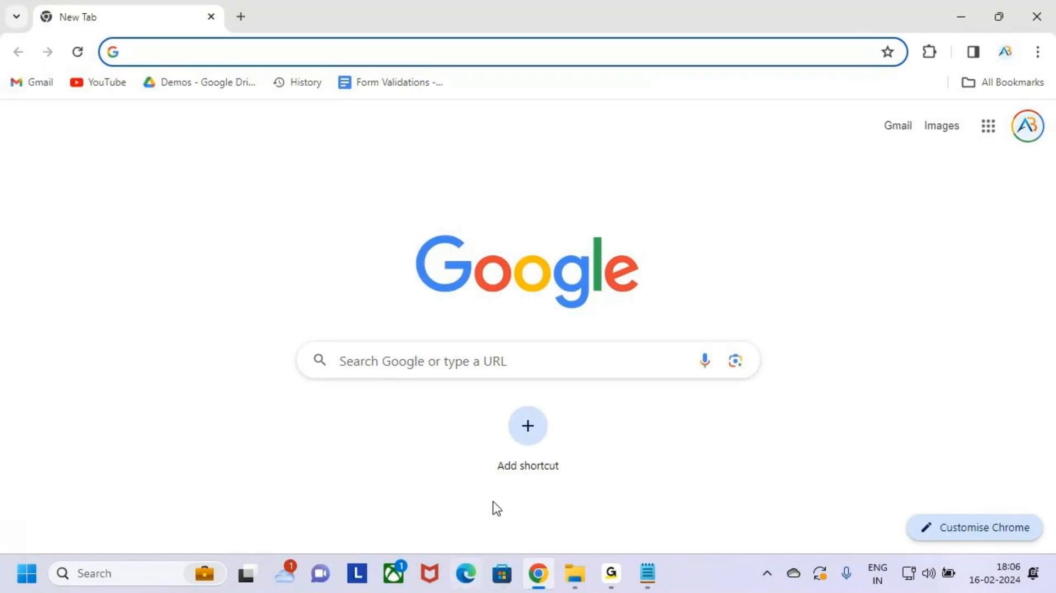
left_click(383, 55)
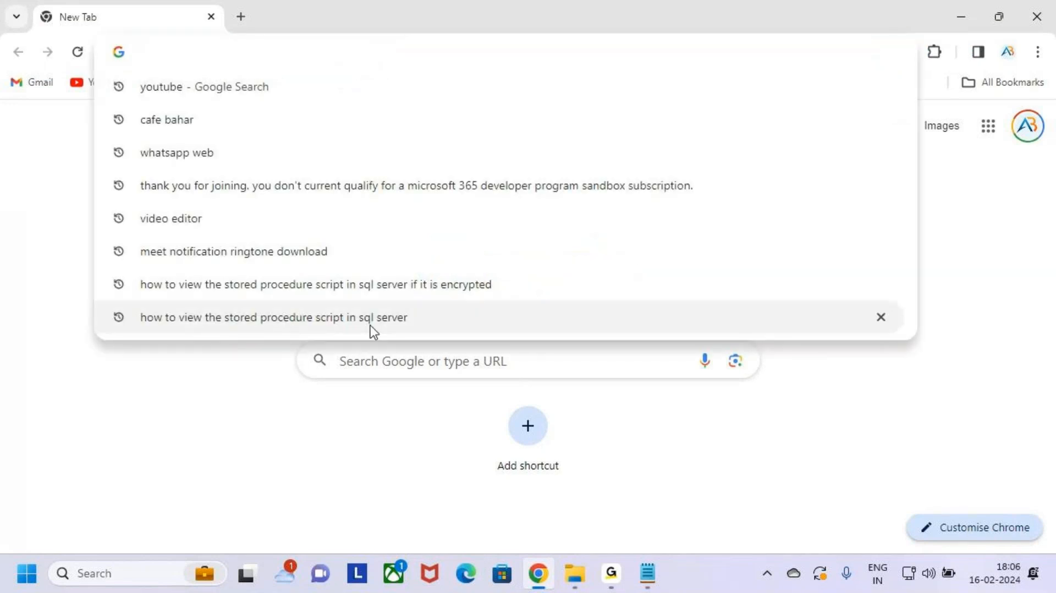
type("make")
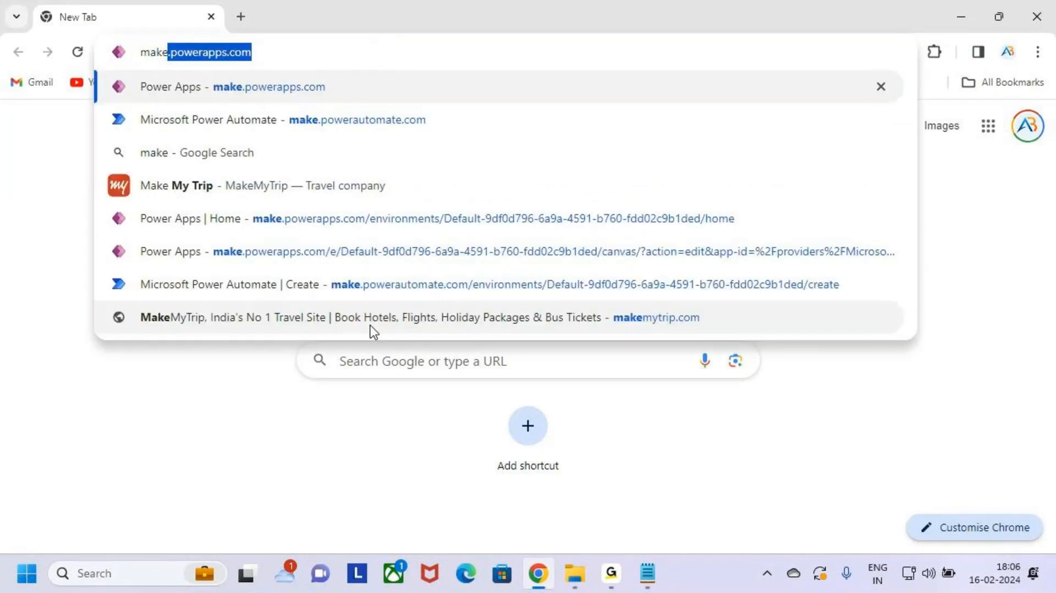
type(".powera")
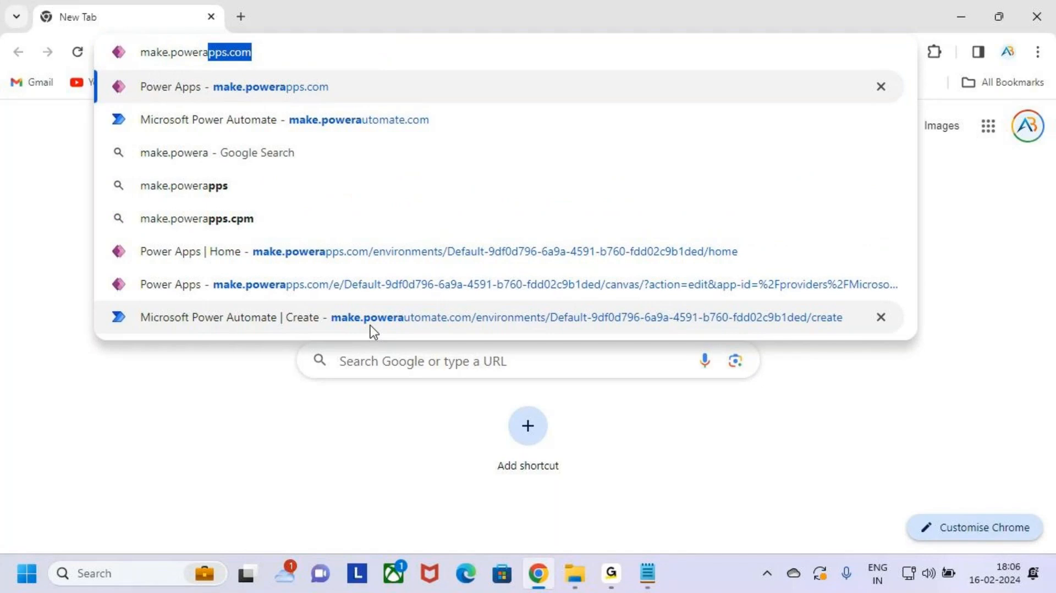
type("u")
key("Right")
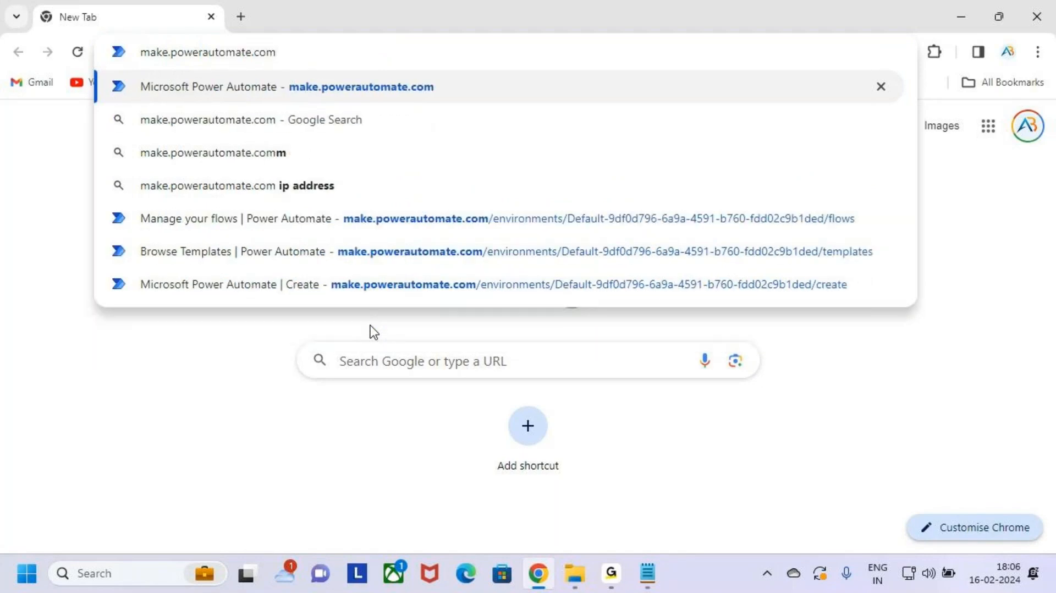
key("Return")
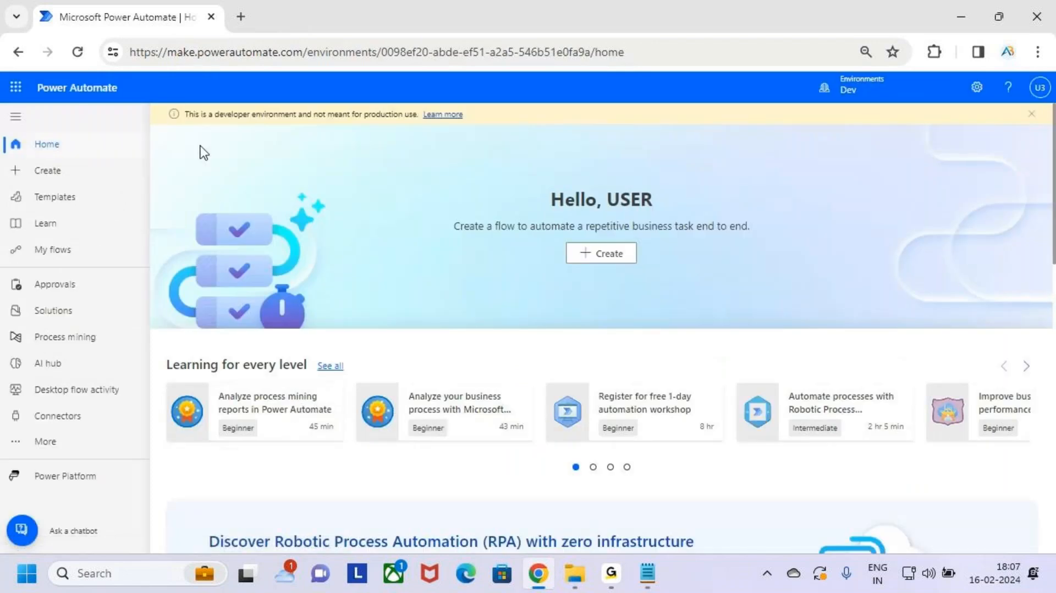
Step: Annotate the Power Automate home page, then bring up the Notepad notes
left_click_drag(21, 68, 161, 114)
mouse_move(96, 47)
left_mouse_down()
mouse_move(96, 67)
mouse_move(104, 60)
left_mouse_up()
key("Escape")
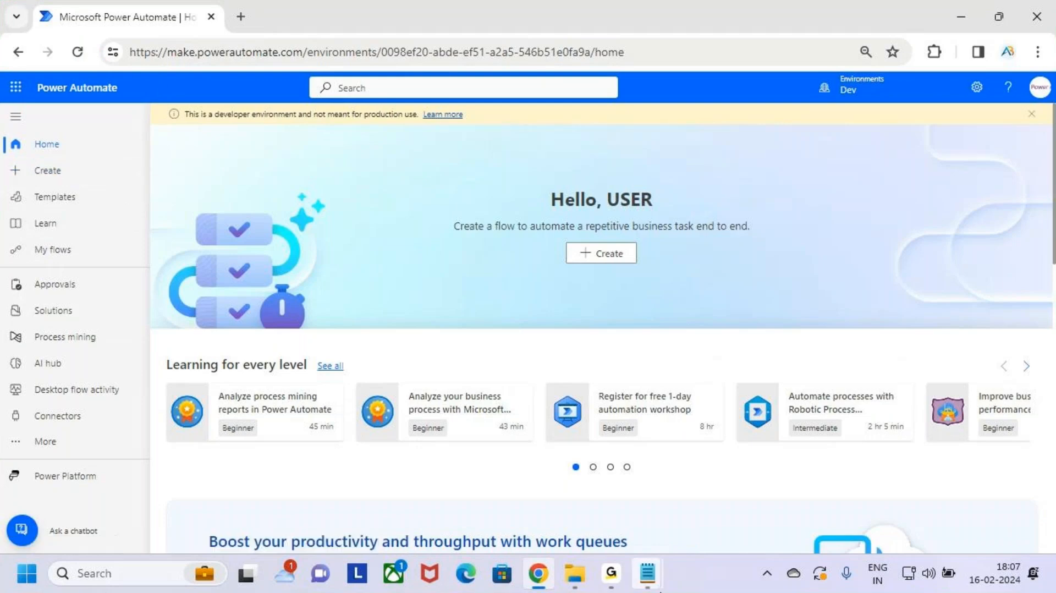
left_click(648, 575)
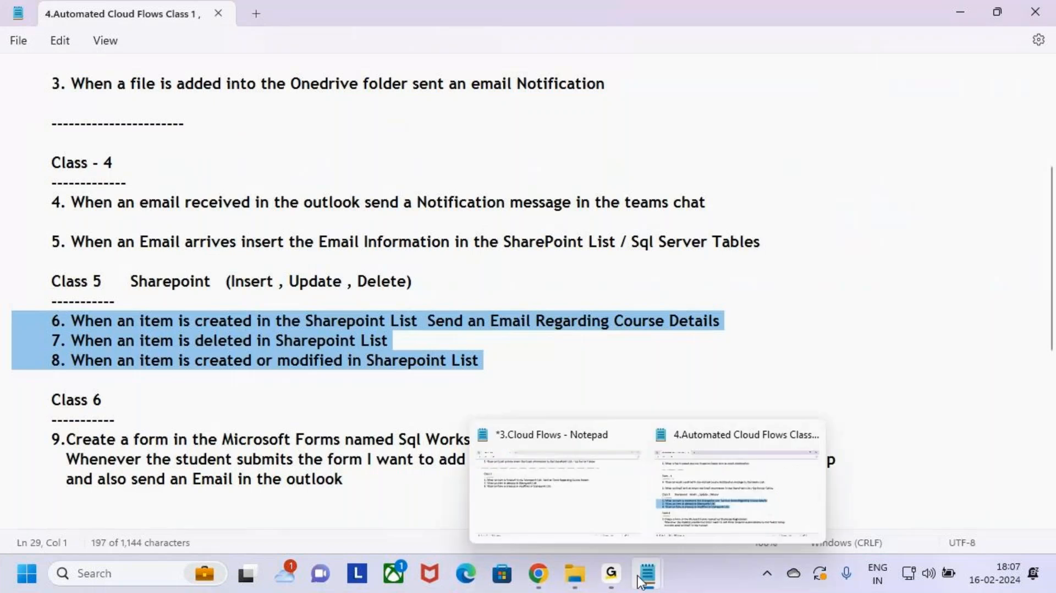
Step: In 3.Cloud Flows, highlight task 6's 'Created in the Sharepoint List' and 'Email Regarding Course Details', then minimize
left_click(555, 491)
left_click_drag(196, 188, 418, 186)
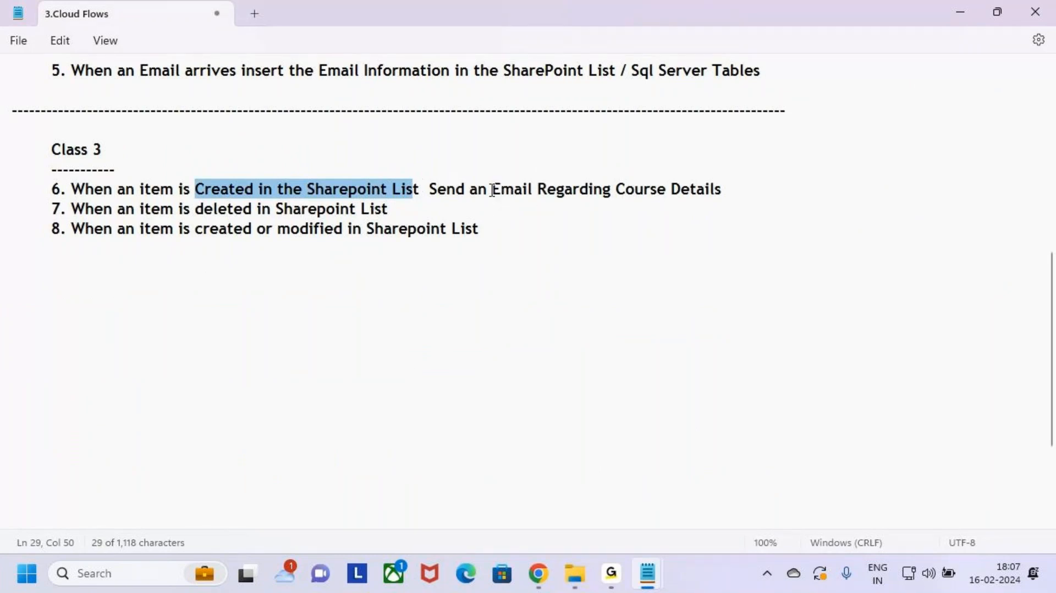
left_click_drag(492, 189, 733, 186)
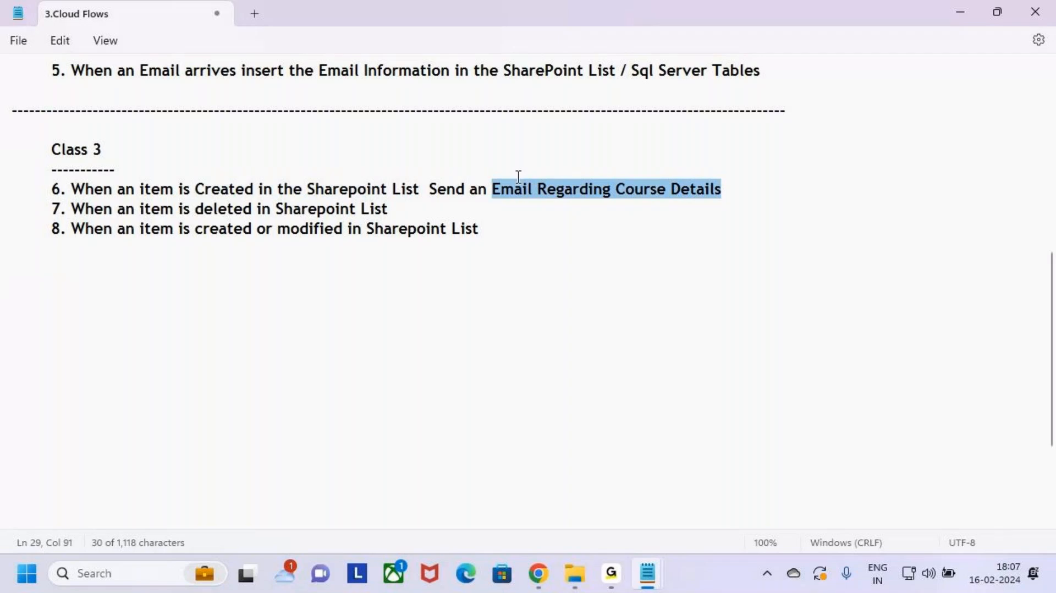
left_click(735, 191)
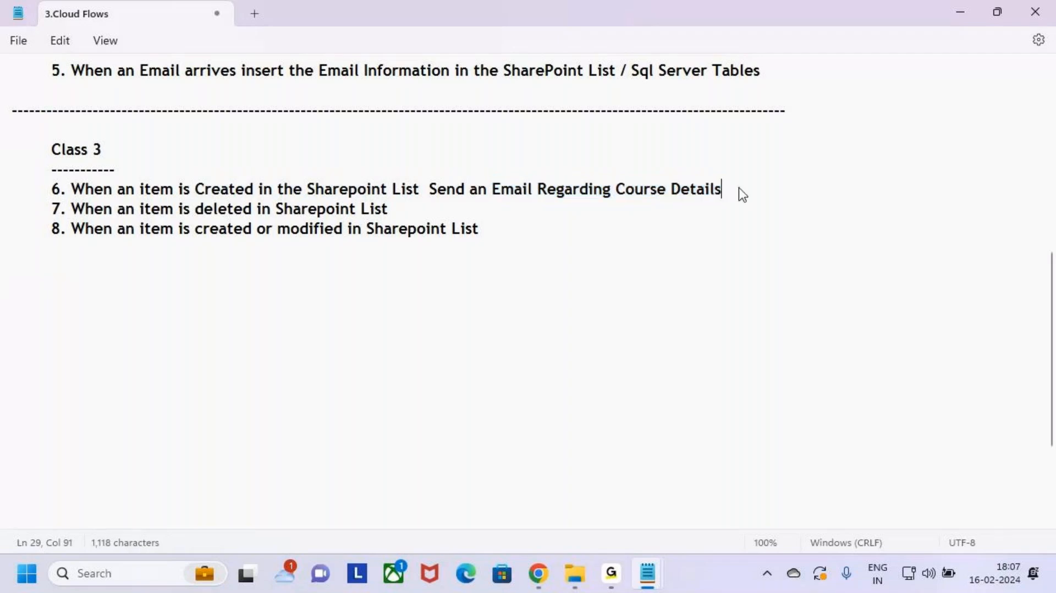
left_click(954, 12)
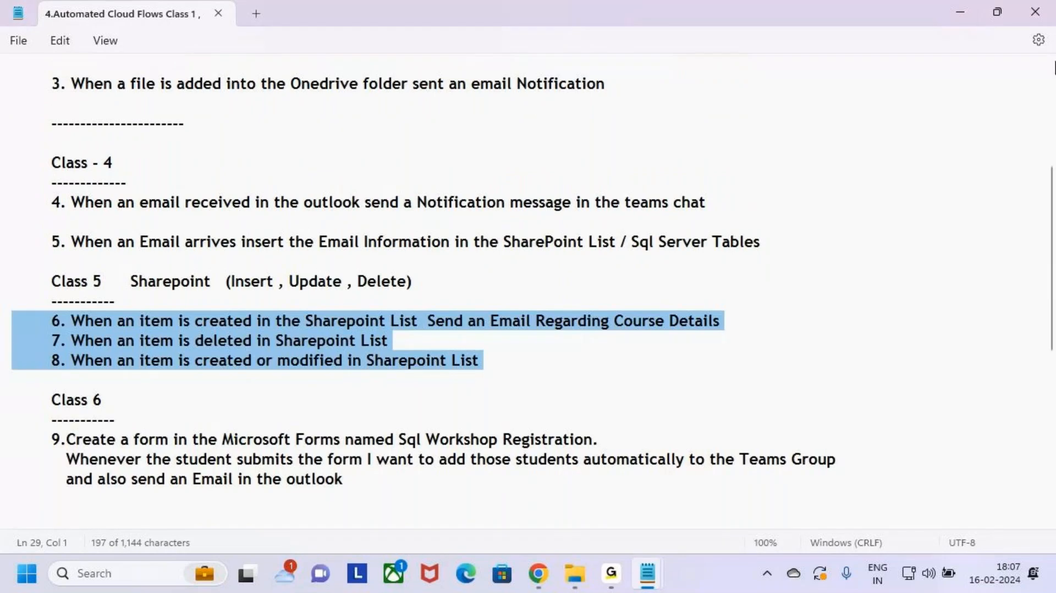
Step: Minimize Notepad to return to the Power Automate home page in Chrome
left_click(960, 13)
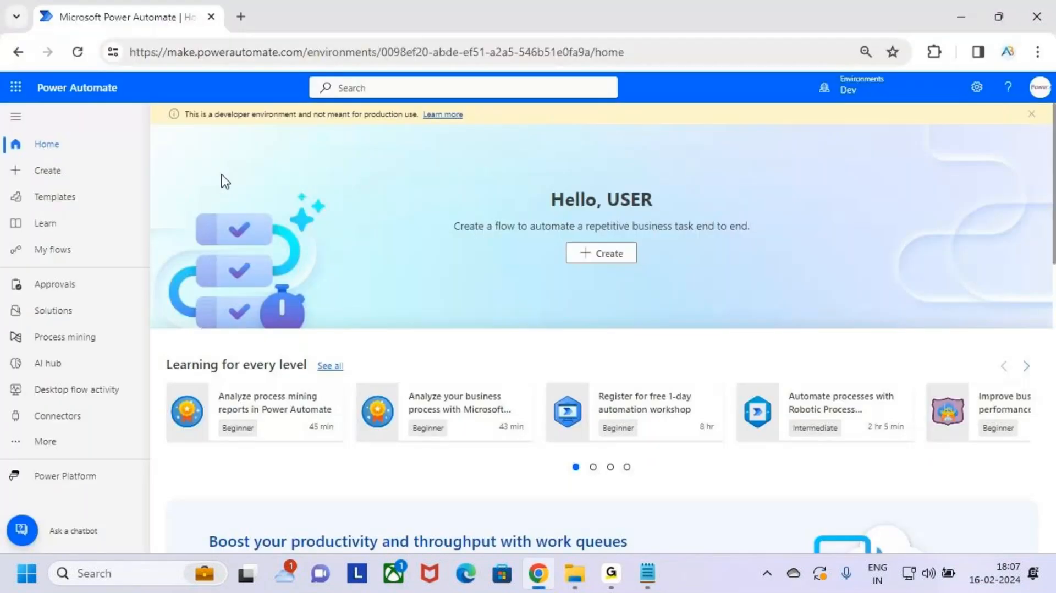
key("ctrl+2")
mouse_move(34, 77)
left_mouse_down()
mouse_move(128, 110)
mouse_move(143, 102)
left_mouse_up()
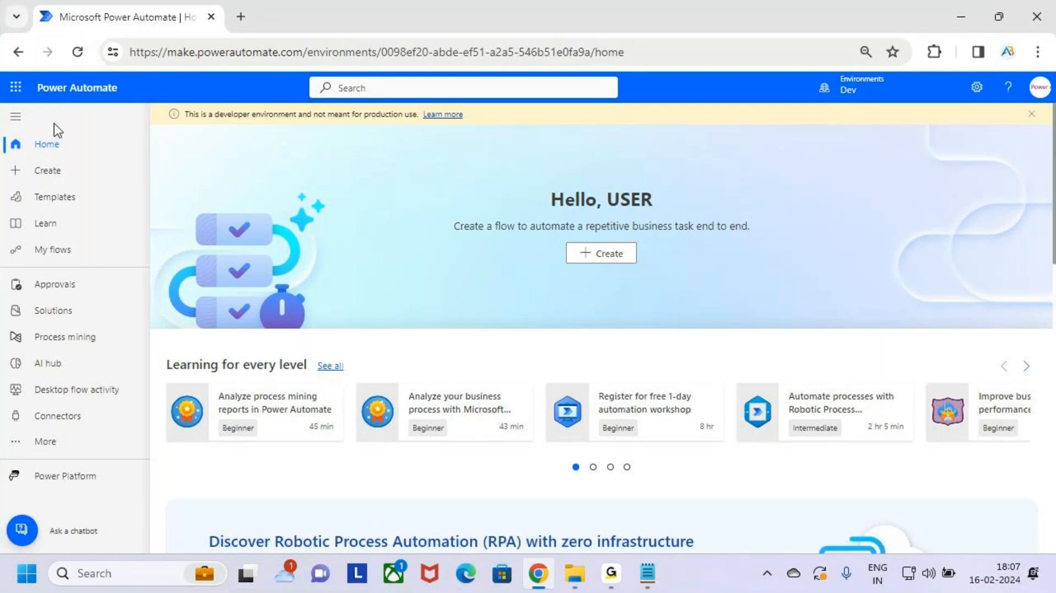
Step: Open SharePoint from the app launcher and go to the Power Automate team site
left_click(16, 87)
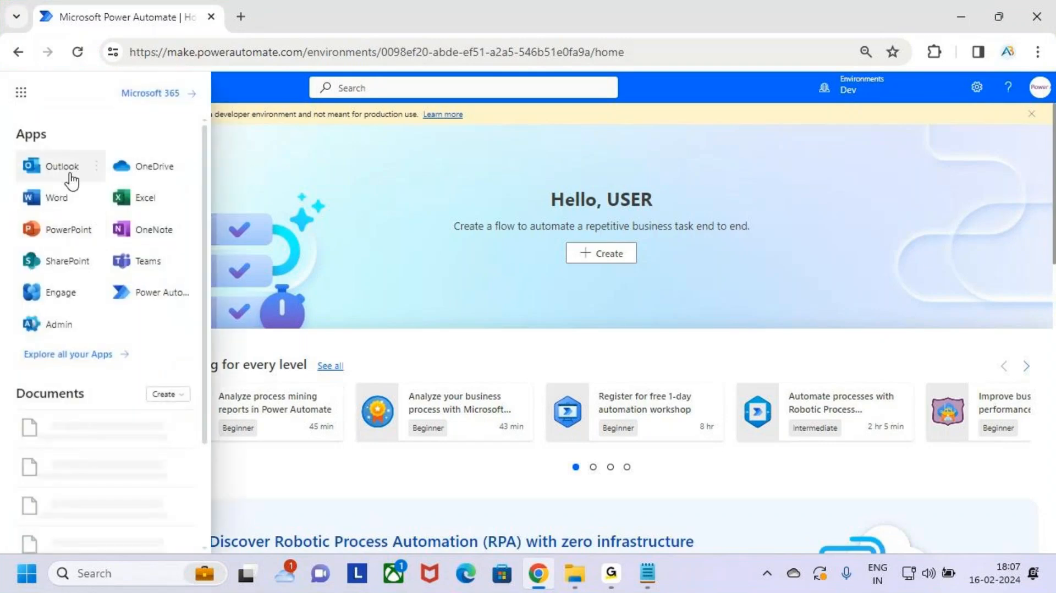
left_click(69, 262)
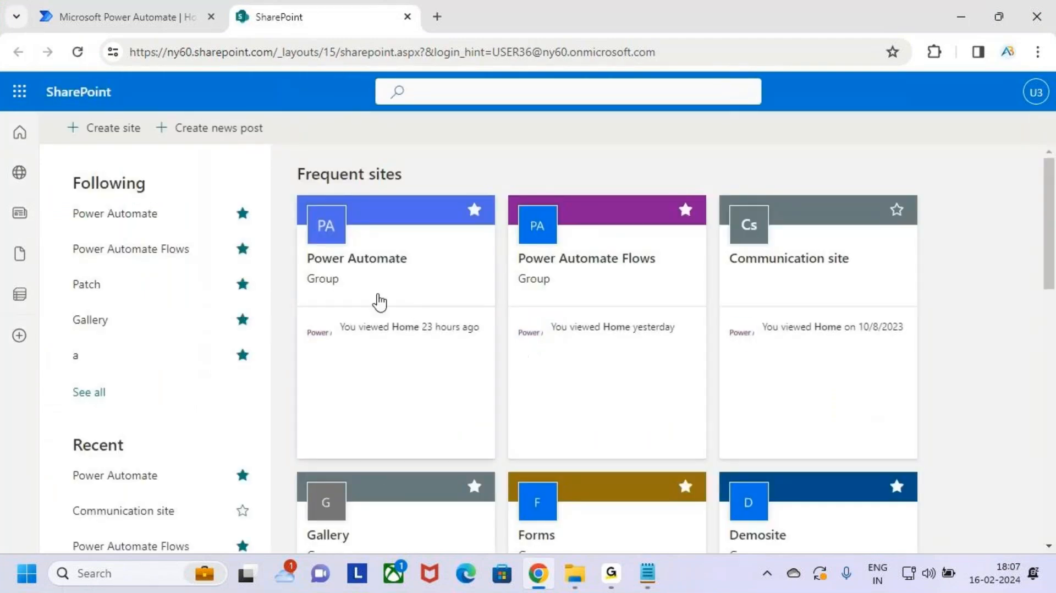
key("ctrl+2")
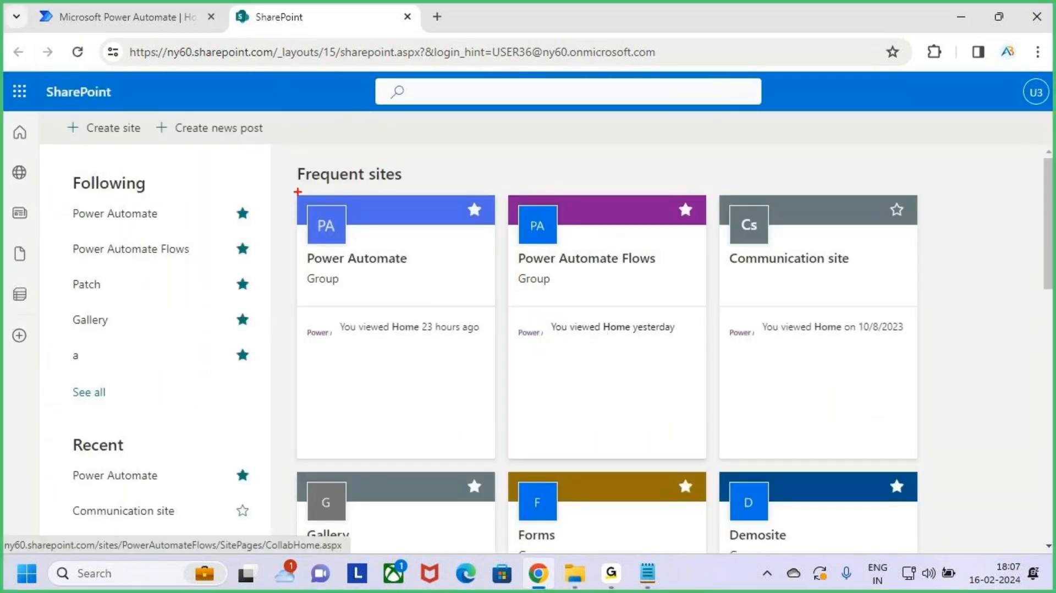
mouse_move(297, 193)
left_mouse_down()
mouse_move(387, 346)
mouse_move(503, 462)
left_mouse_up()
mouse_move(405, 336)
left_mouse_down()
mouse_move(443, 345)
mouse_move(479, 289)
left_mouse_up()
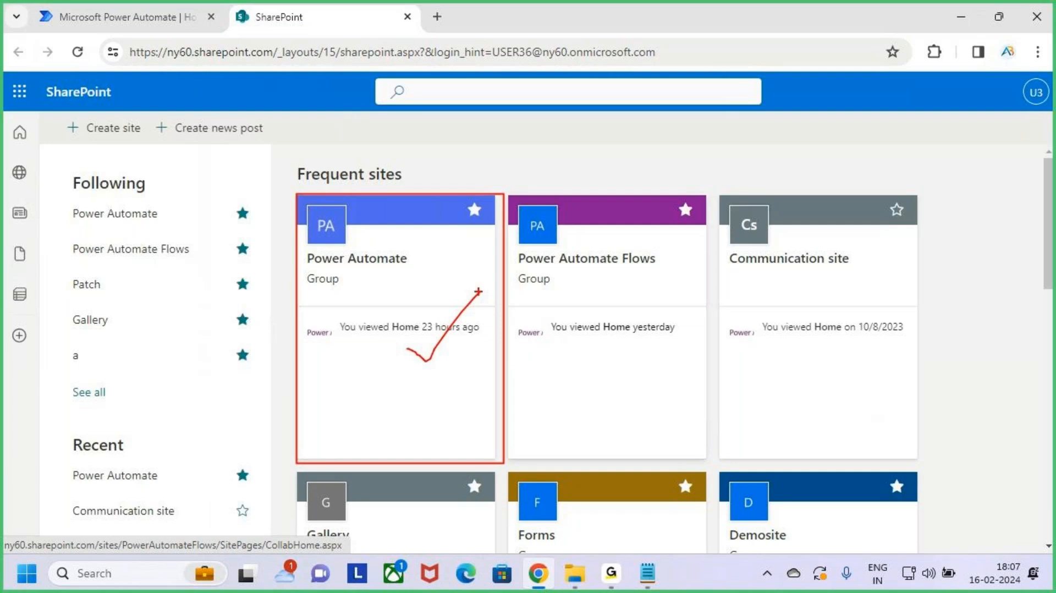
key("Escape")
left_click(426, 302)
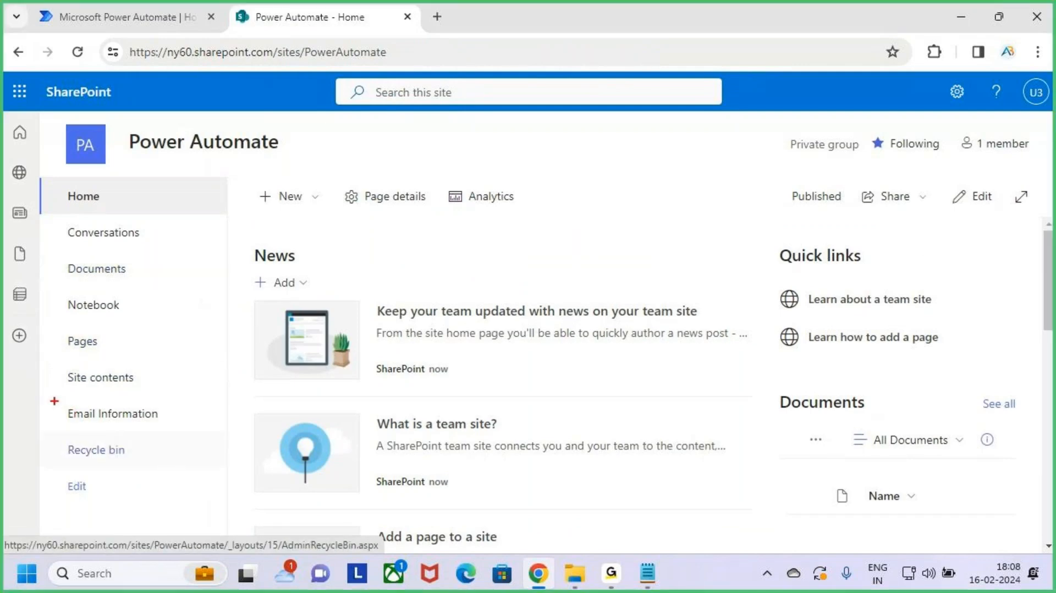
left_click_drag(54, 401, 195, 430)
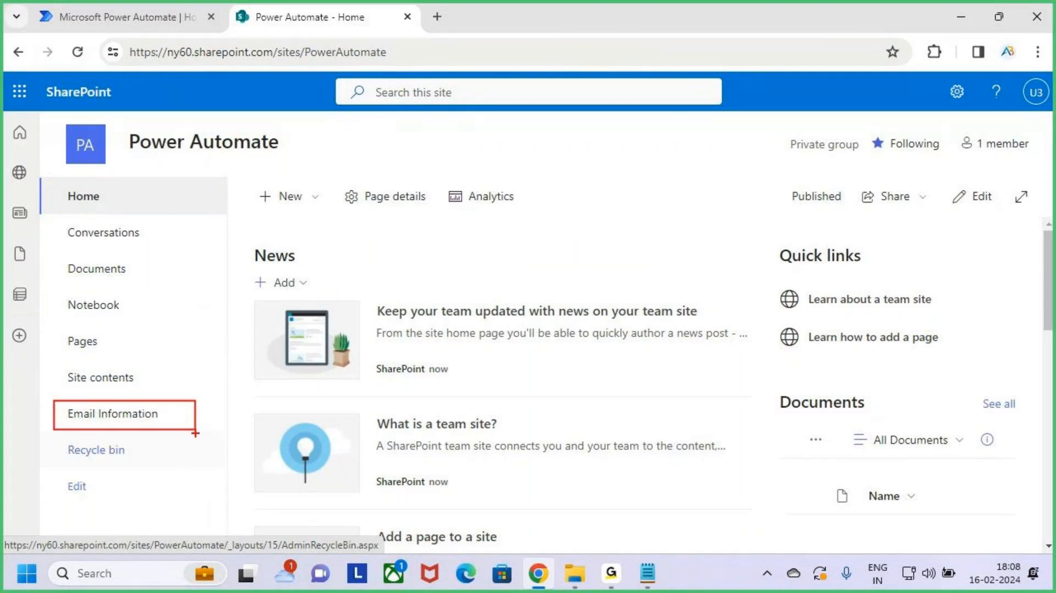
Step: From the site's New menu, start a new blank list
key("Escape")
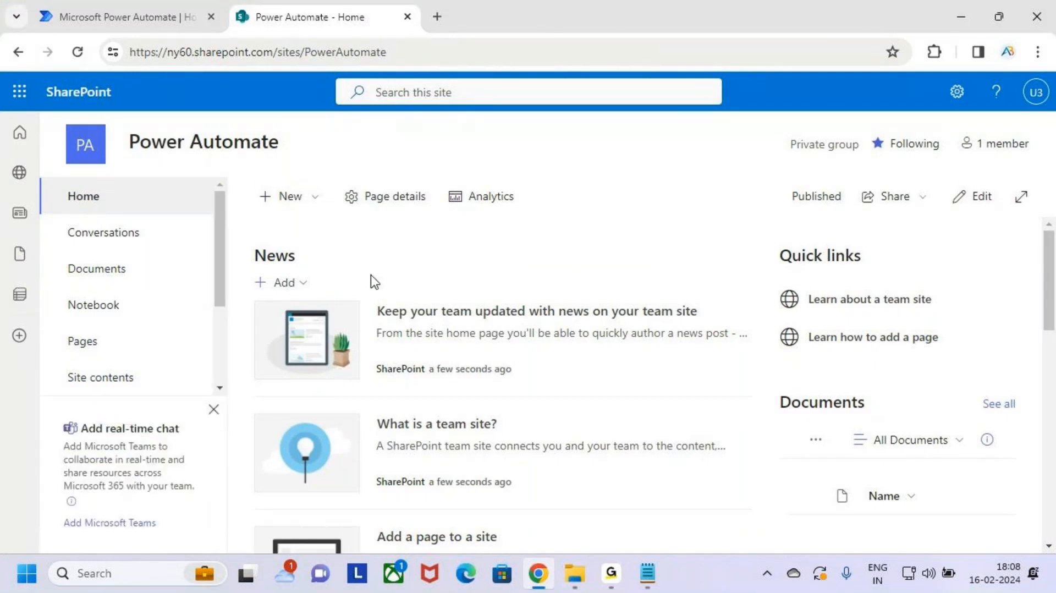
key("ctrl+2")
left_click_drag(253, 183, 317, 209)
mouse_move(123, 128)
left_mouse_down()
mouse_move(236, 160)
mouse_move(289, 162)
left_mouse_up()
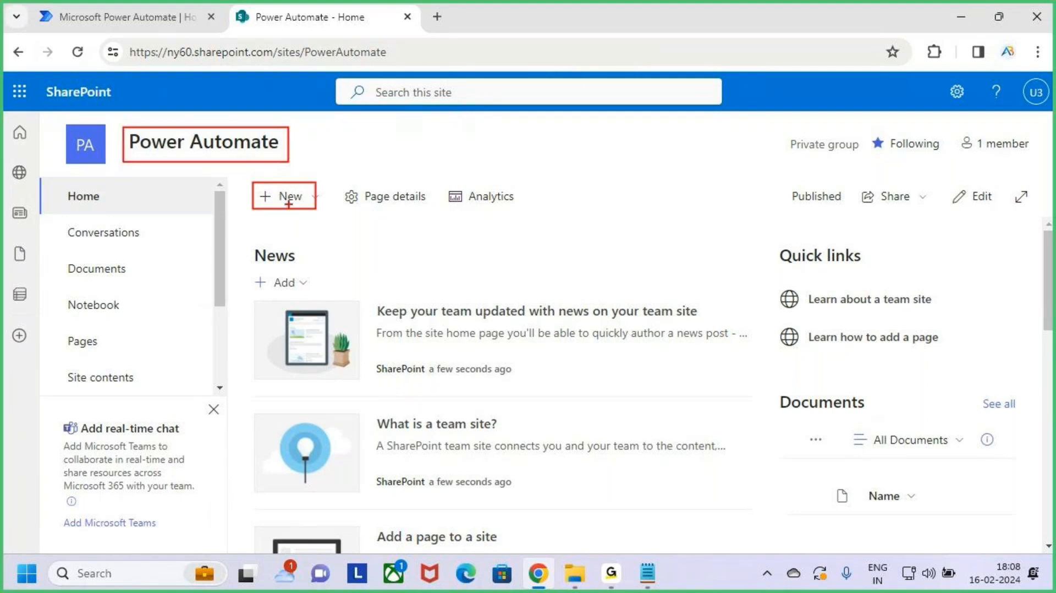
left_click_drag(302, 201, 350, 134)
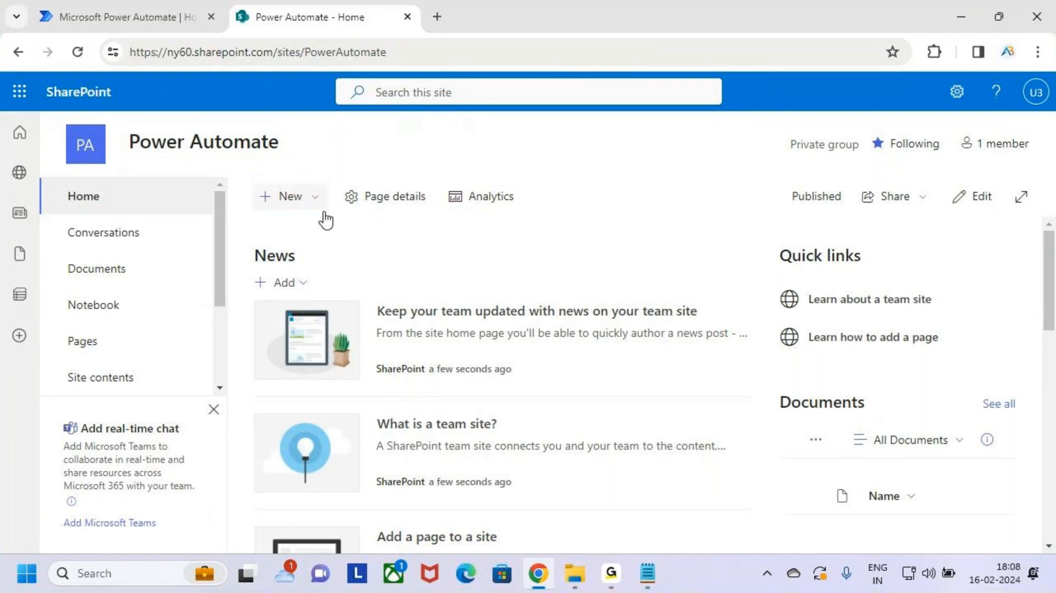
key("Escape")
left_click(292, 198)
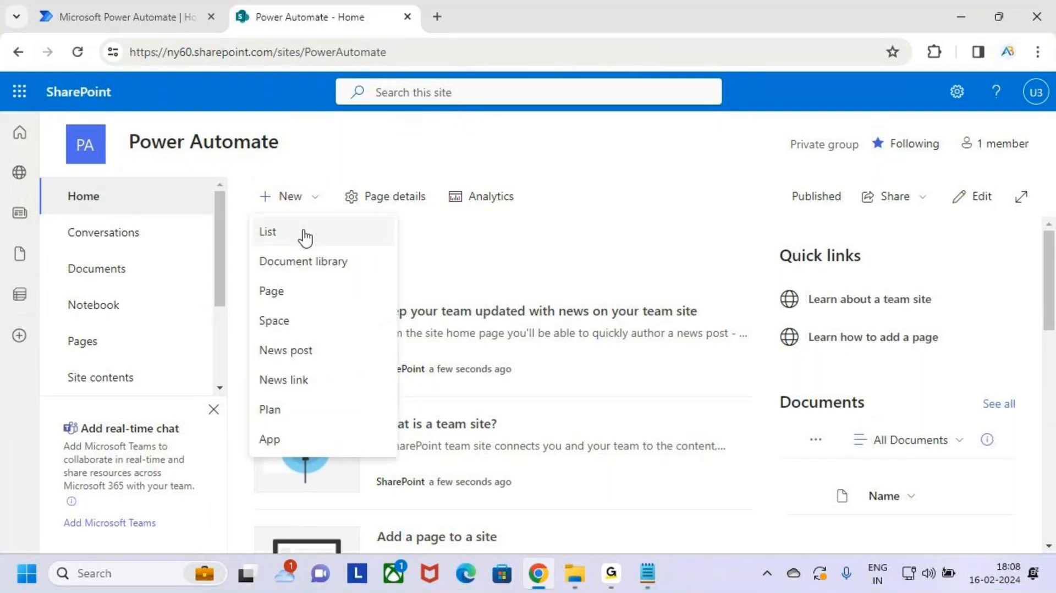
left_click(336, 237)
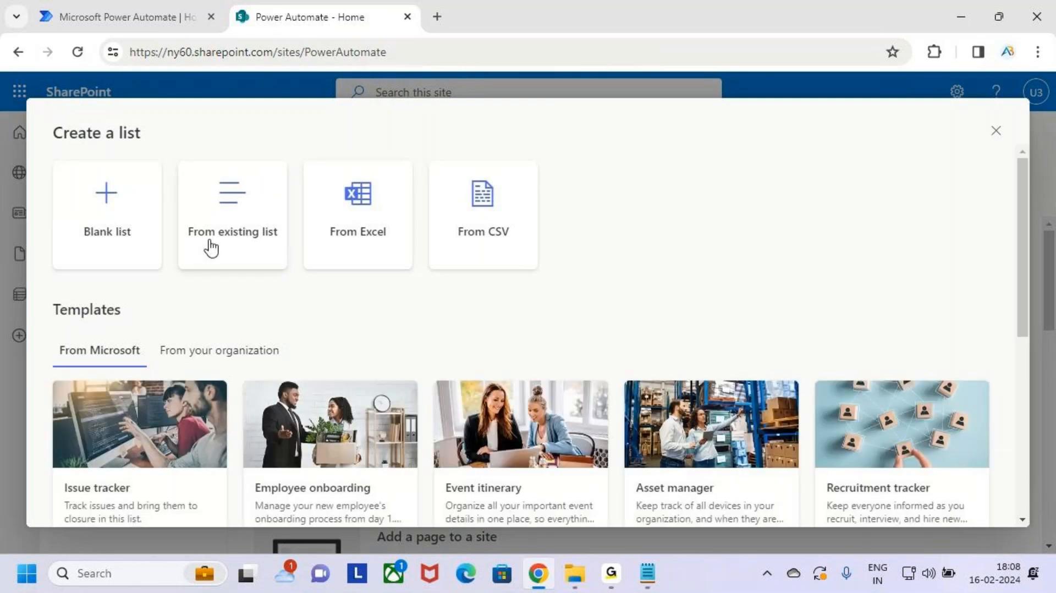
key("ctrl+2")
mouse_move(53, 159)
left_mouse_down()
mouse_move(146, 270)
mouse_move(161, 271)
left_mouse_up()
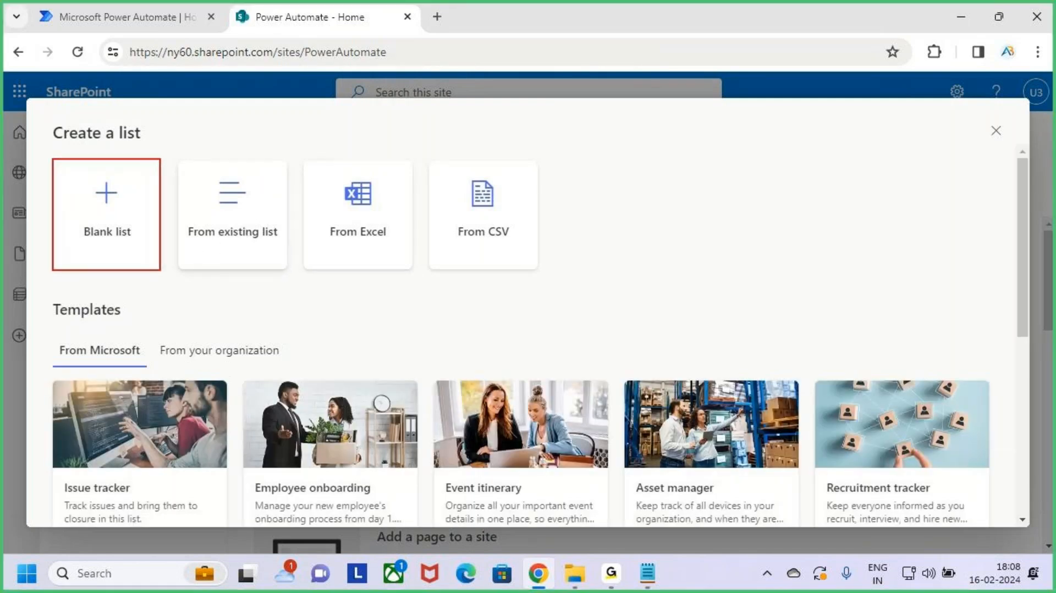
left_click_drag(132, 234, 159, 202)
key("Escape")
left_click(123, 219)
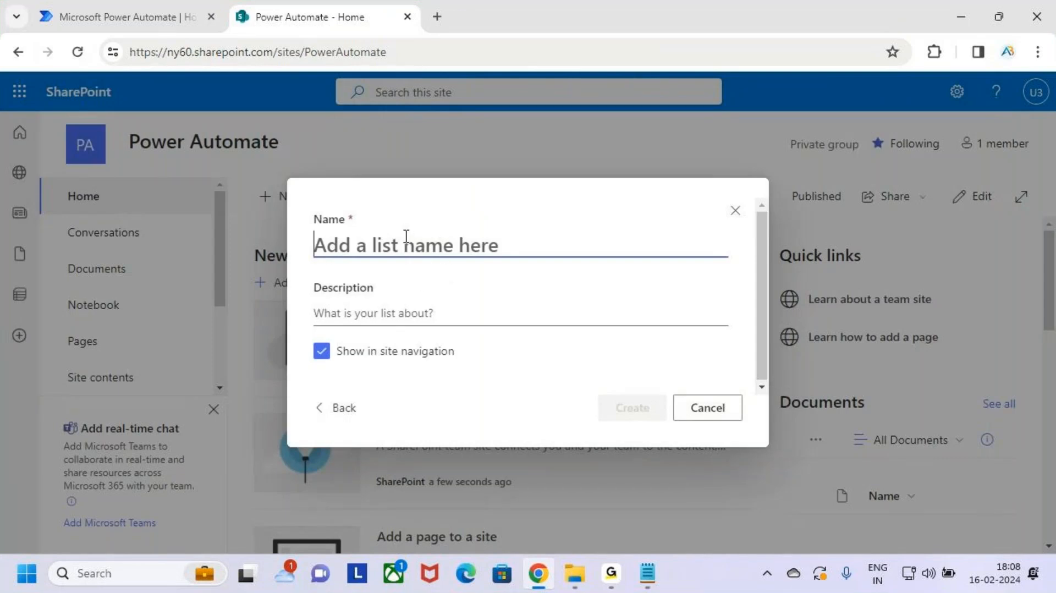
Step: Name the new list 'Students' and create it
type("Steu")
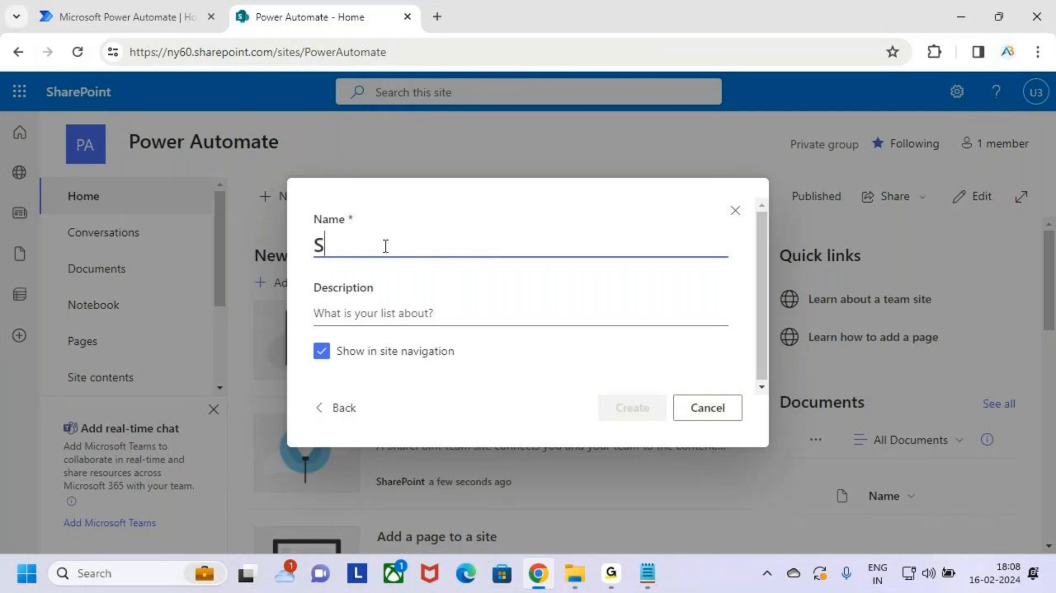
key("BackSpace")
key("BackSpace")
key("BackSpace")
key("BackSpace")
type("S")
key("BackSpace")
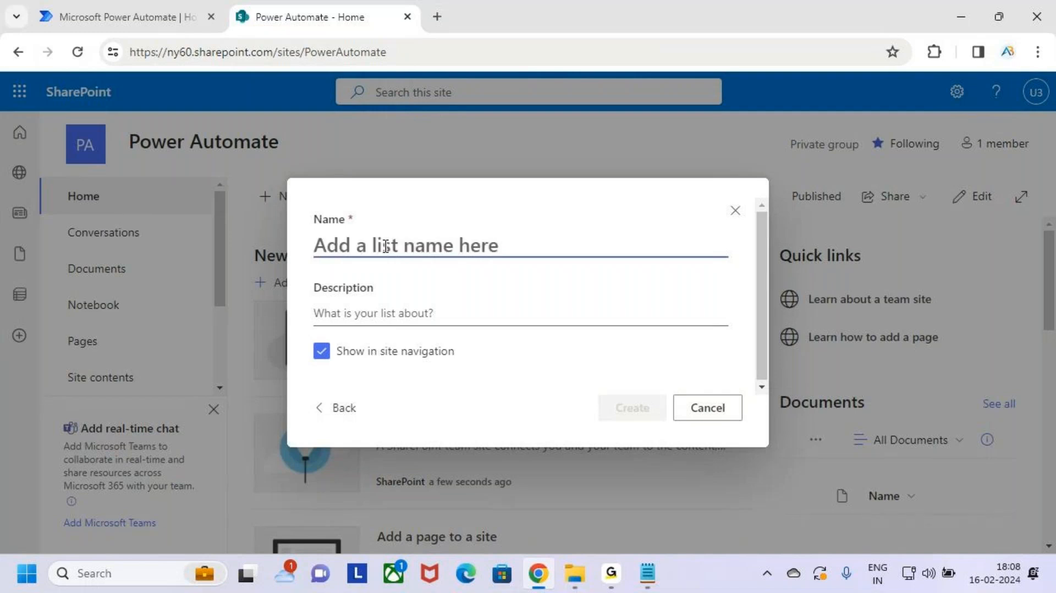
type("S")
key("BackSpace")
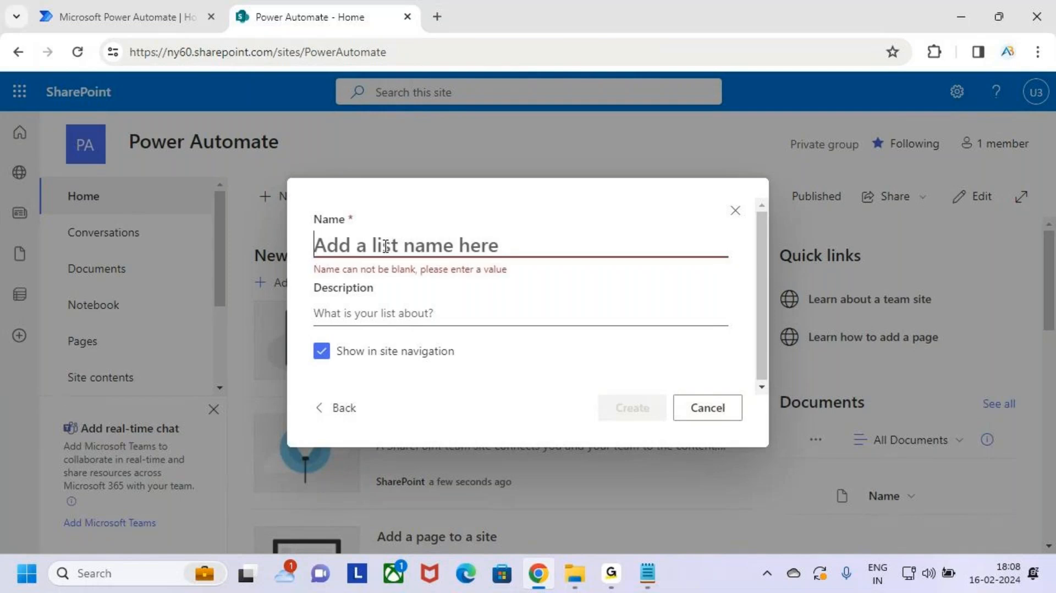
type("S")
key("BackSpace")
type("Stu")
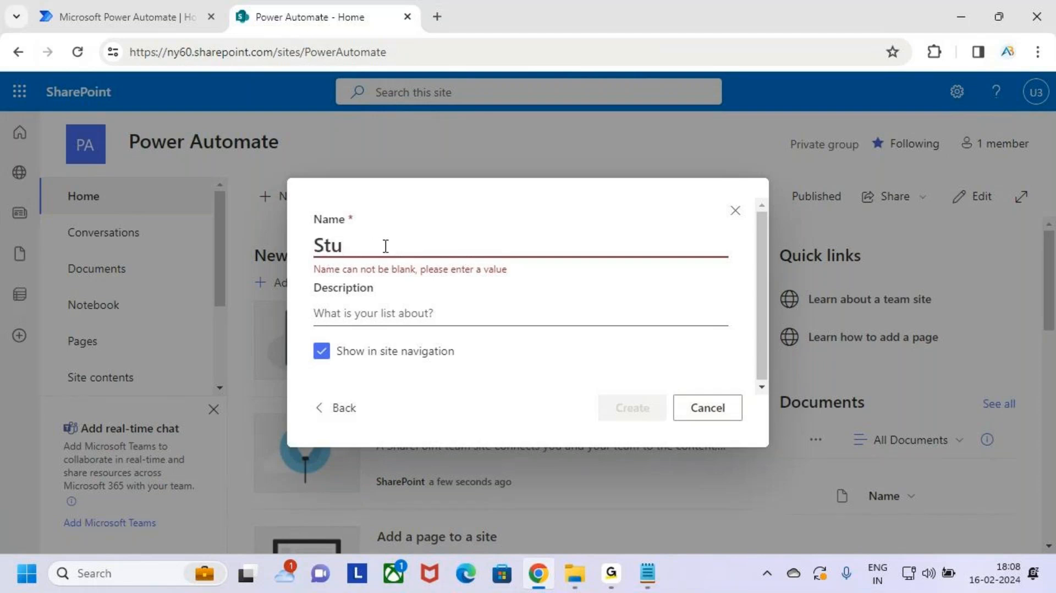
type("dents")
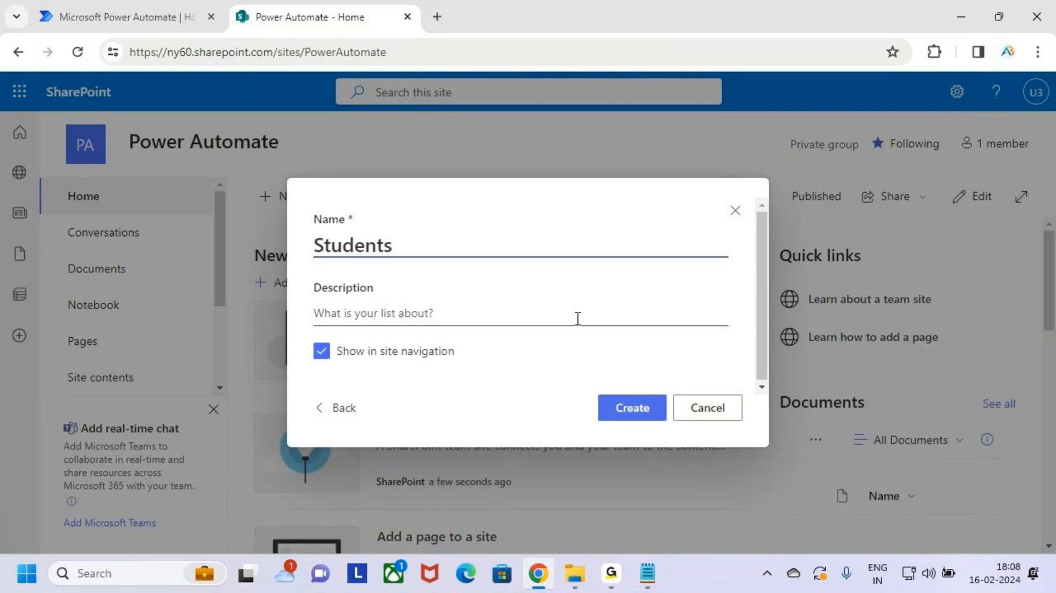
left_click_drag(452, 254, 262, 251)
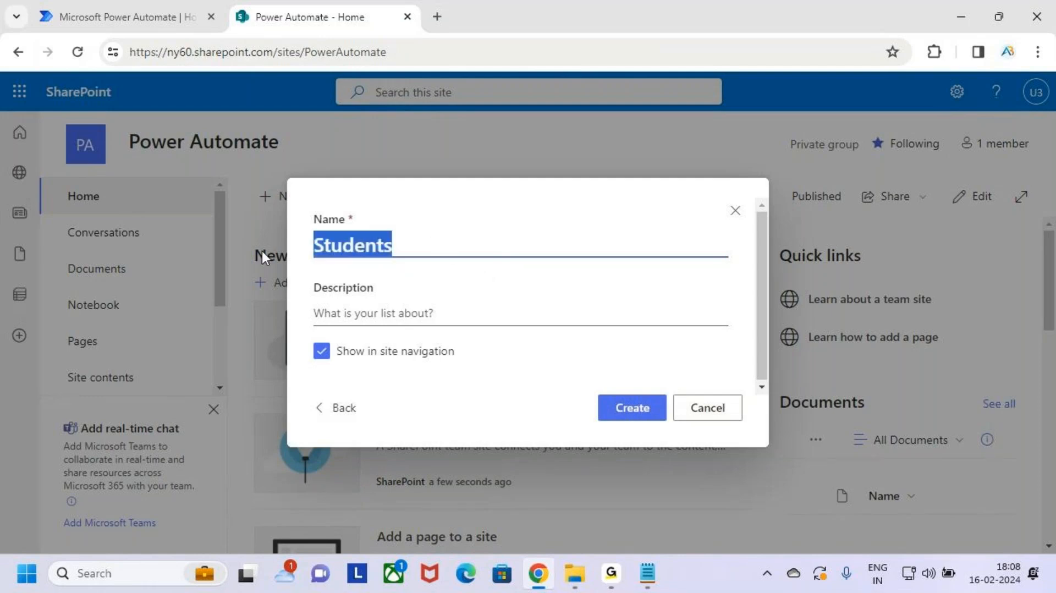
left_click(430, 248)
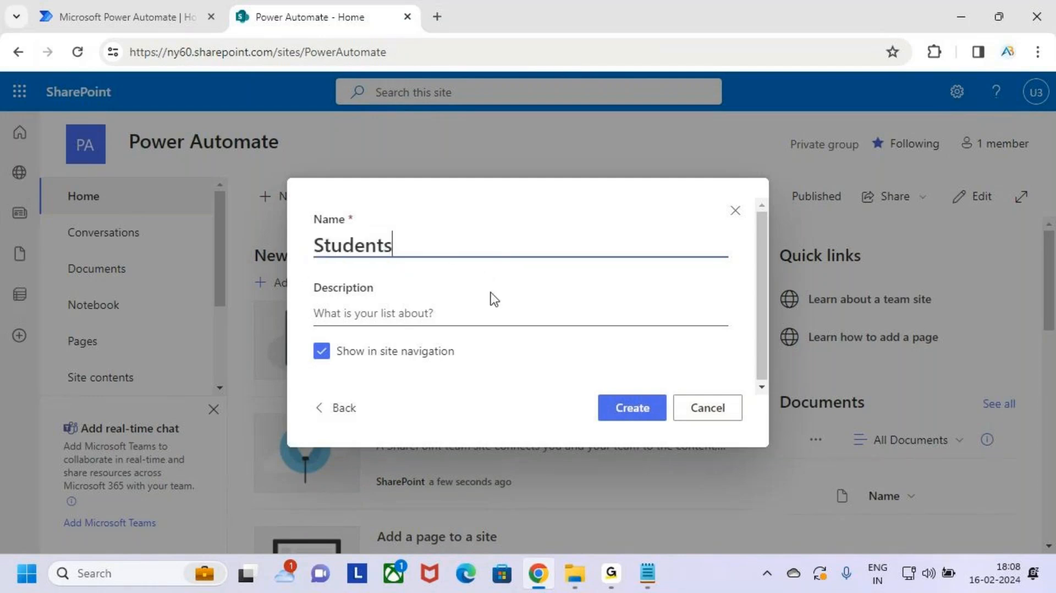
left_click(643, 414)
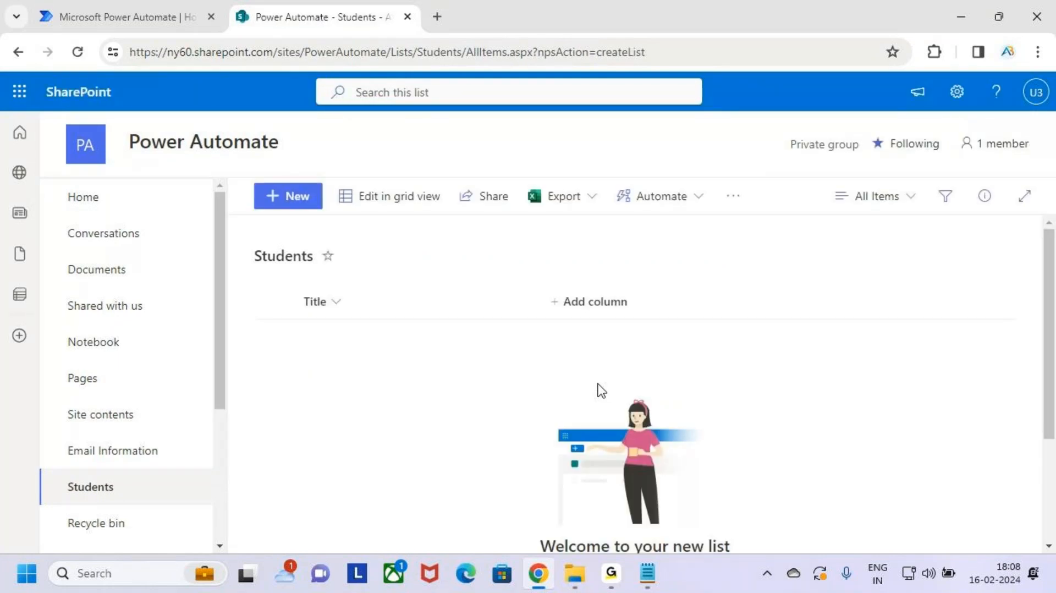
Step: Annotate the Students list and its Title column, then narrow the Title column
key("ctrl+2")
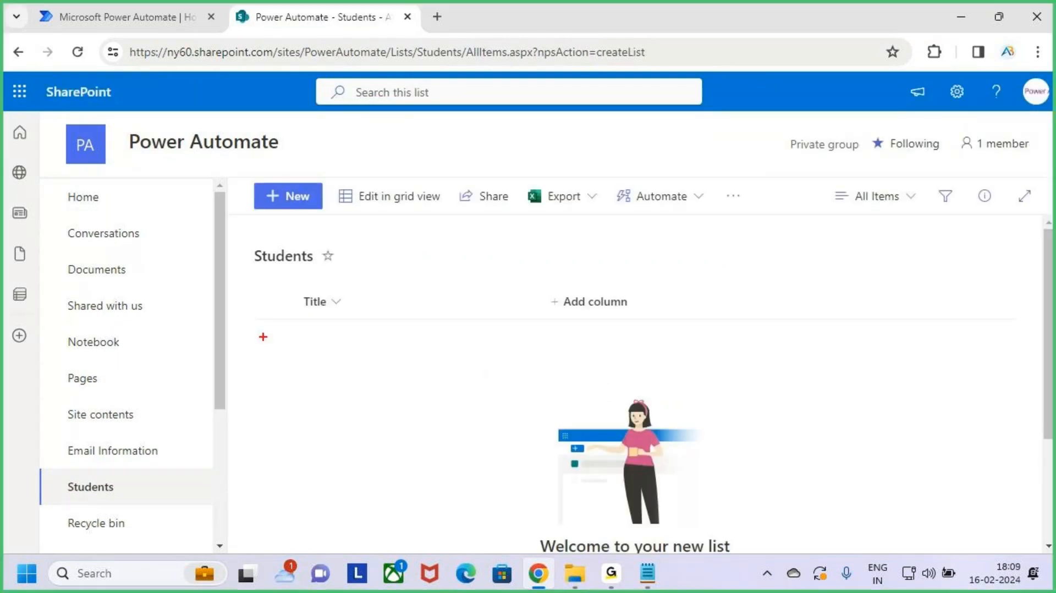
left_click_drag(243, 245, 334, 272)
left_click_drag(57, 471, 156, 501)
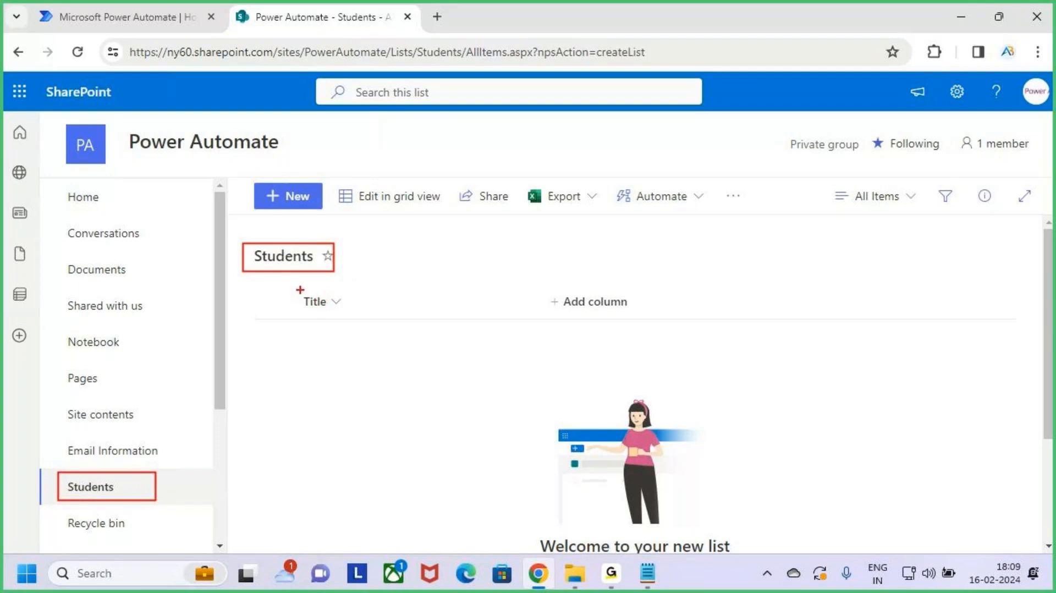
left_click_drag(300, 286, 515, 320)
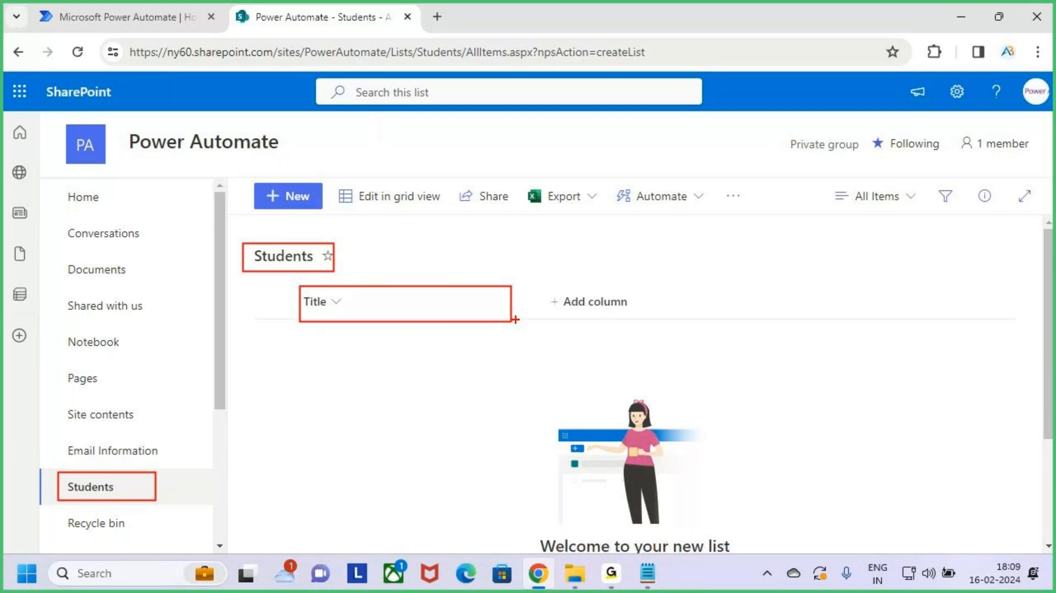
left_click_drag(466, 303, 509, 254)
key("Escape")
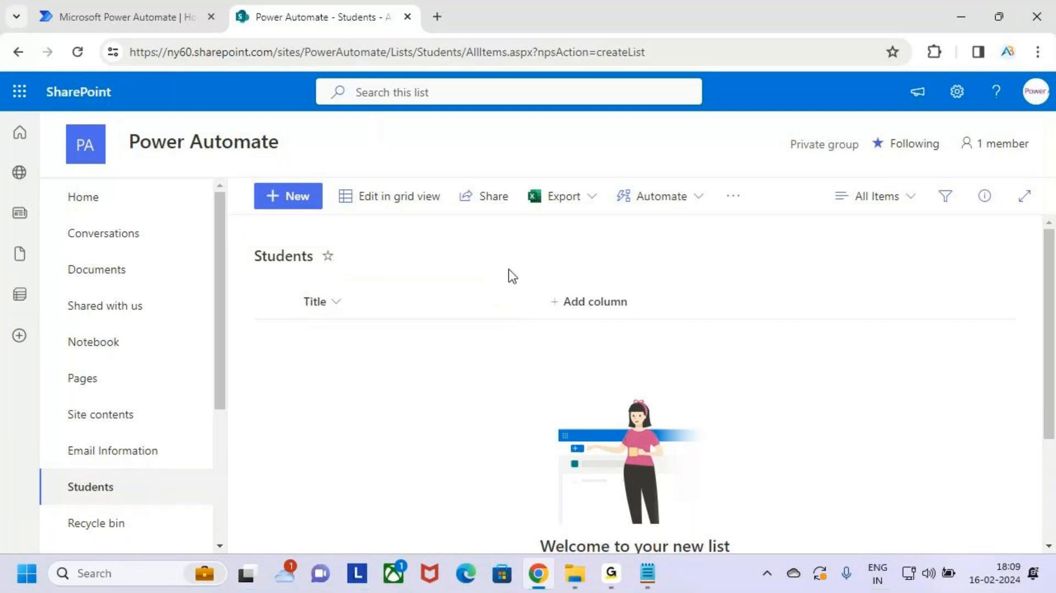
left_click_drag(541, 302, 460, 302)
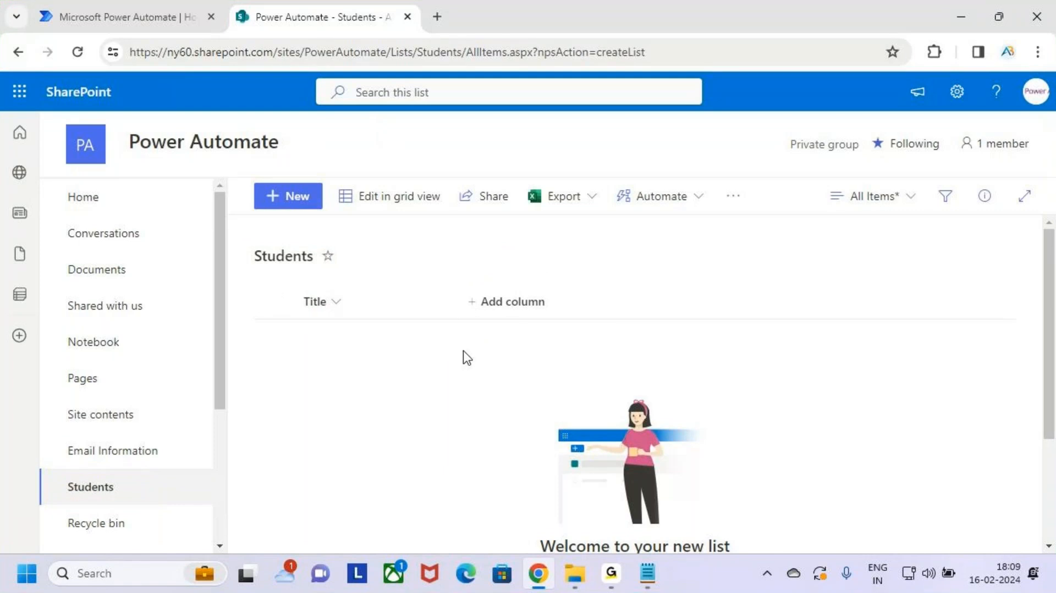
Step: Annotate the planned columns Sno, Sname, Mobile, Email, Course, Status, then open site Settings
key("ctrl+2")
type("t")
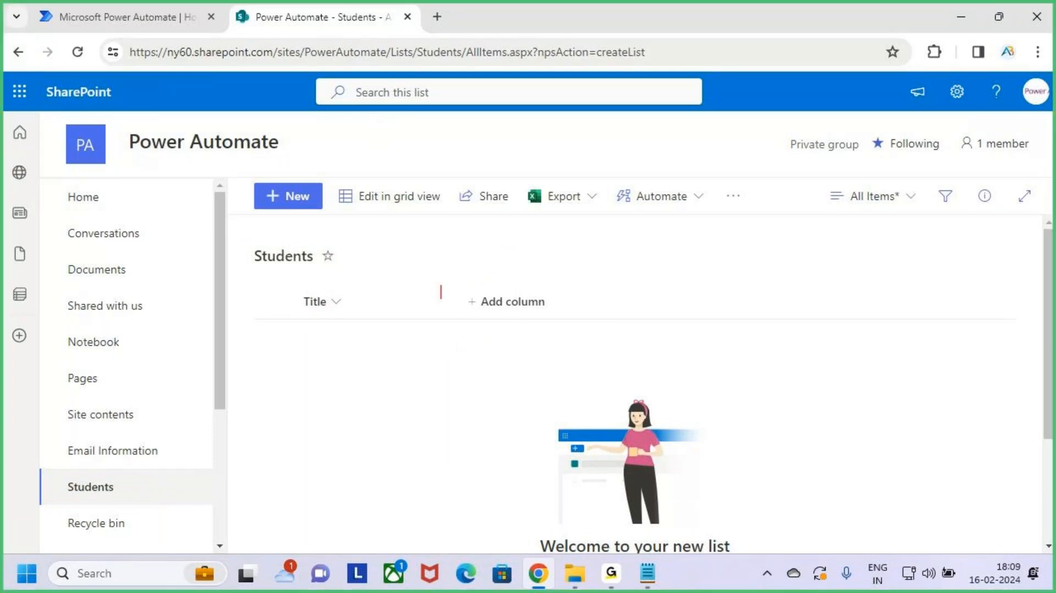
type("Sno Sname")
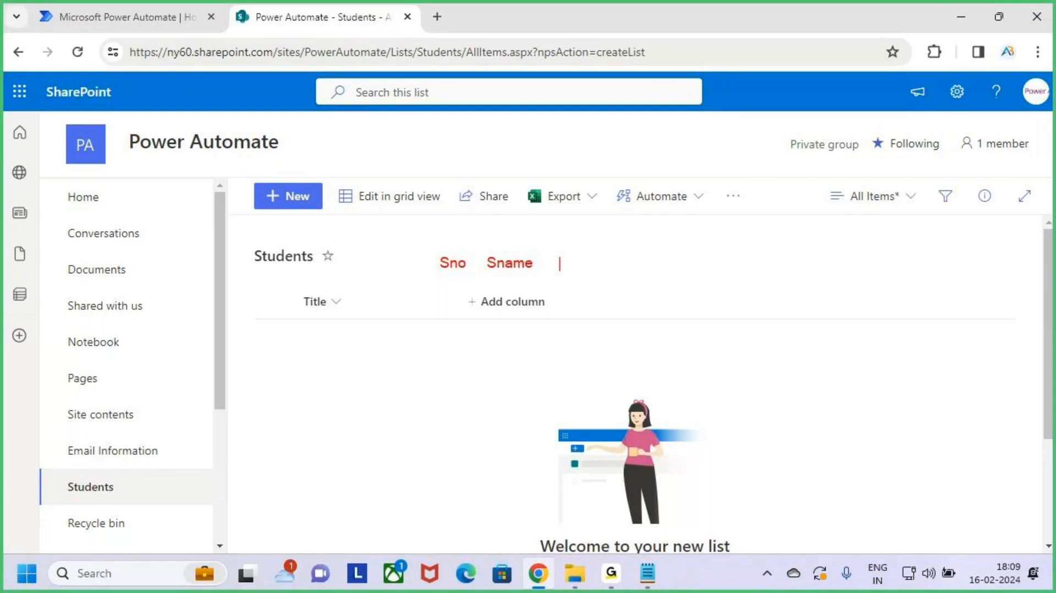
type("Mobile E")
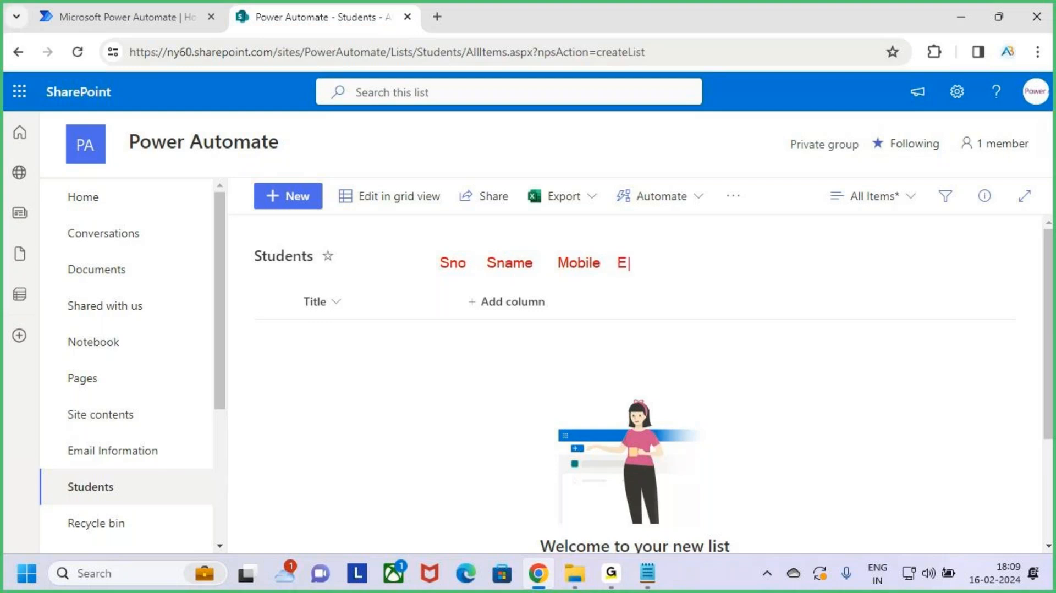
type("mail Course ")
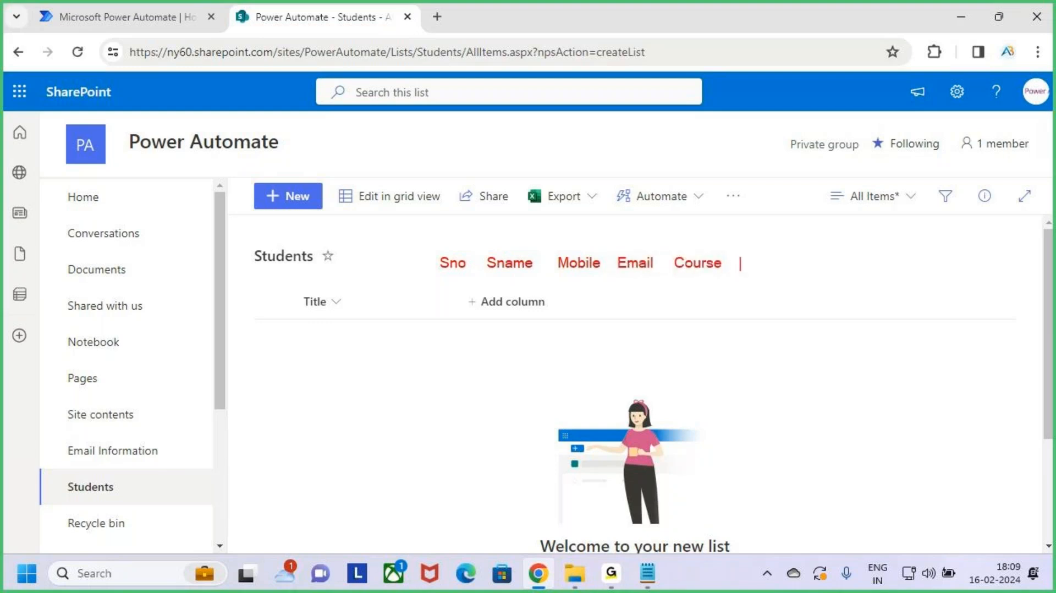
type("St")
key("BackSpace")
key("BackSpace")
type("Statue")
key("BackSpace")
type("se")
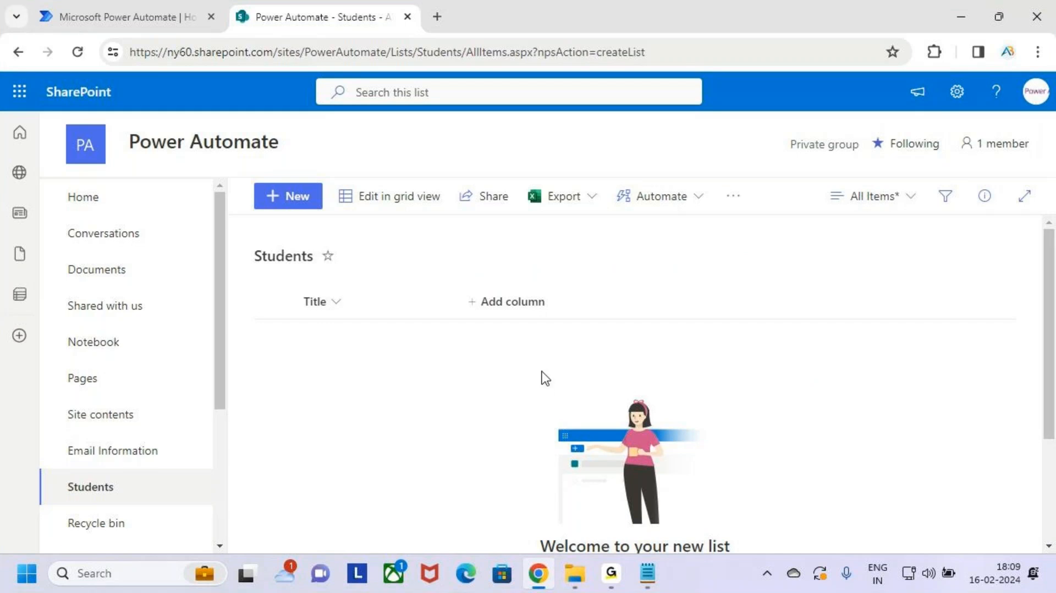
mouse_move(457, 283)
left_mouse_down()
mouse_move(580, 325)
mouse_move(625, 259)
left_mouse_up()
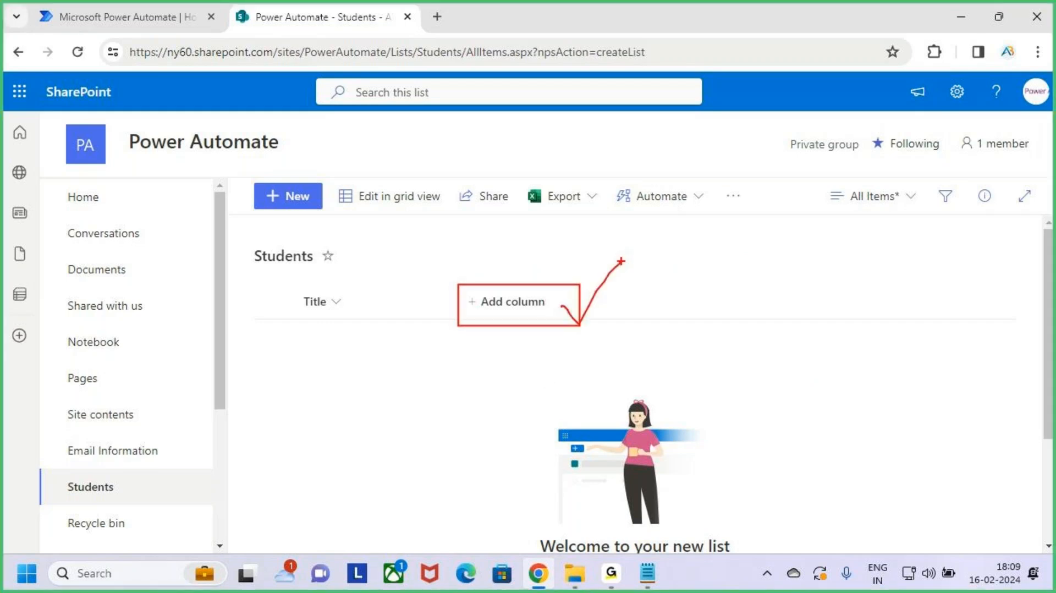
key("Escape")
left_click(958, 98)
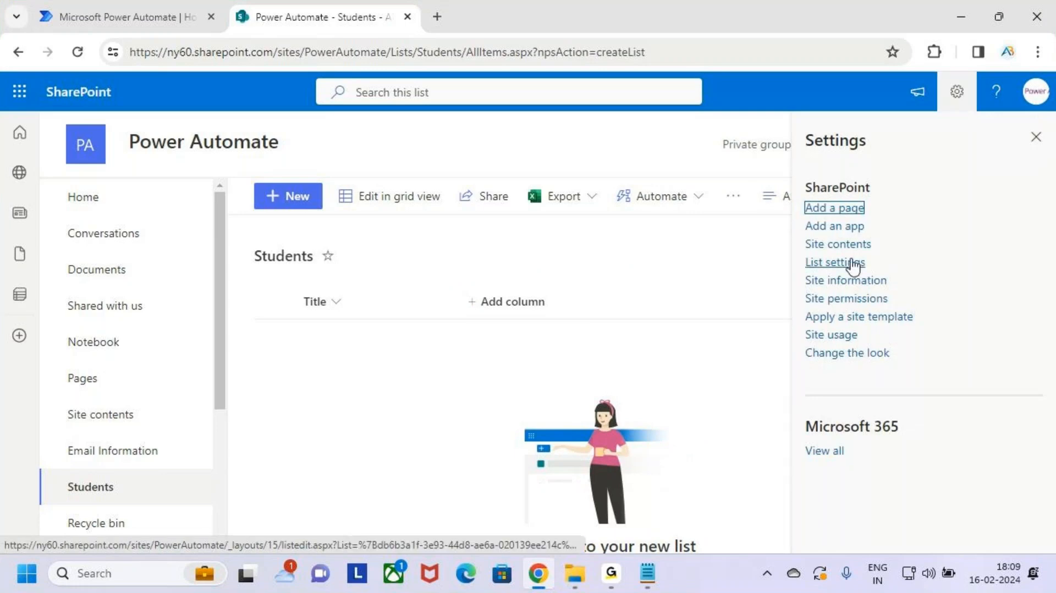
Step: Open the Students list settings
key("ctrl+2")
left_click_drag(797, 251, 878, 277)
key("Escape")
left_click(841, 272)
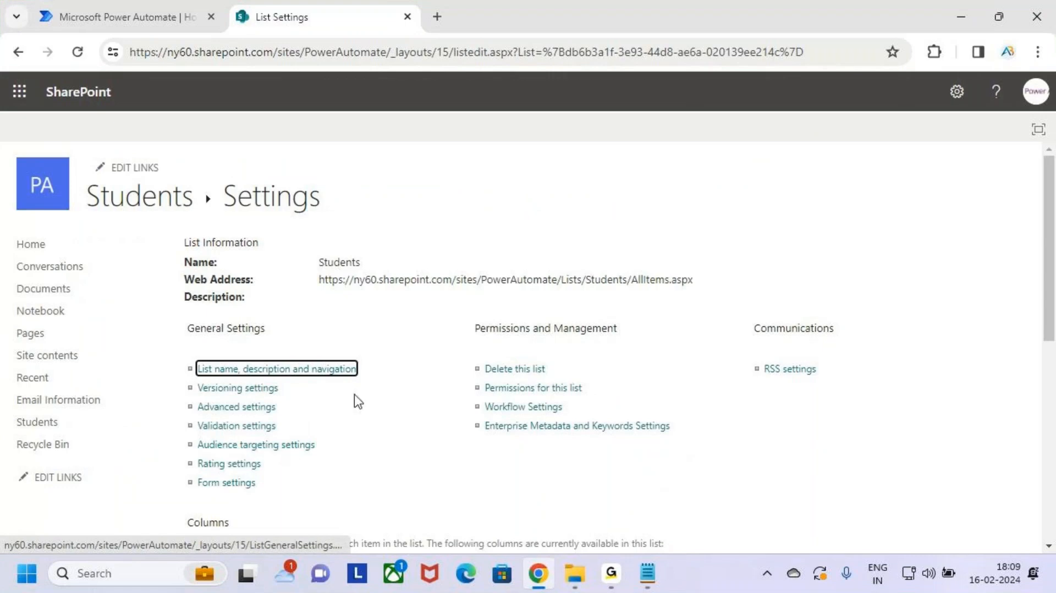
scroll(357, 385, "down", 6)
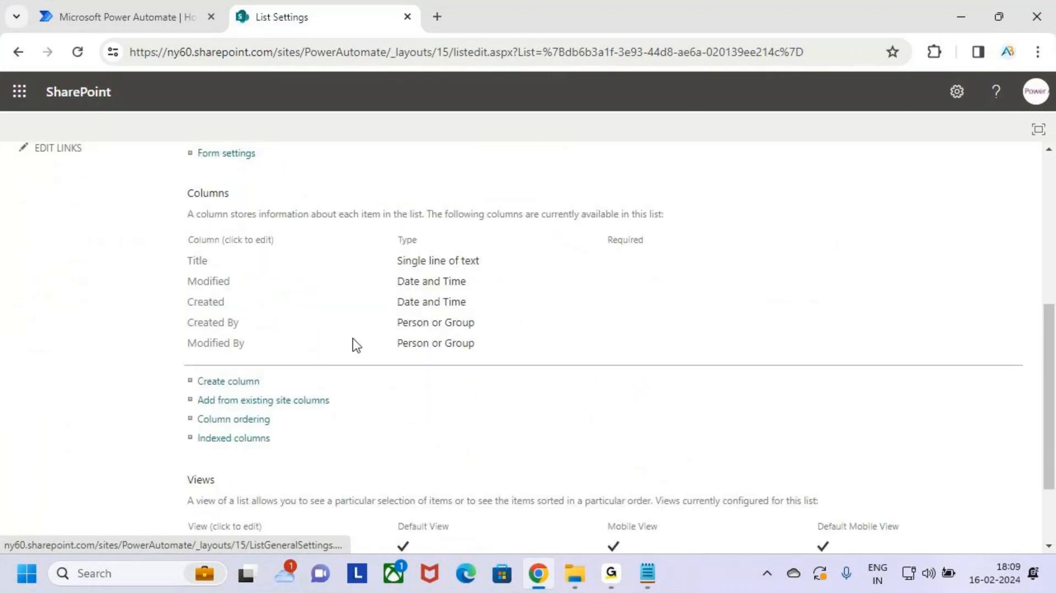
Step: Rename the Title column to Sno and review the column list
left_click_drag(173, 251, 235, 269)
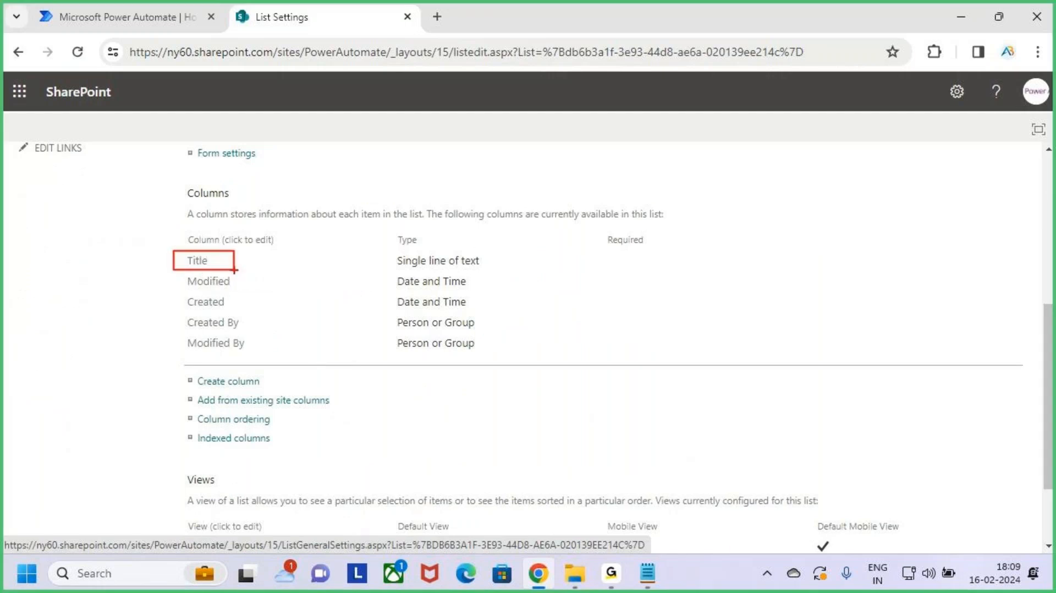
left_click(201, 262)
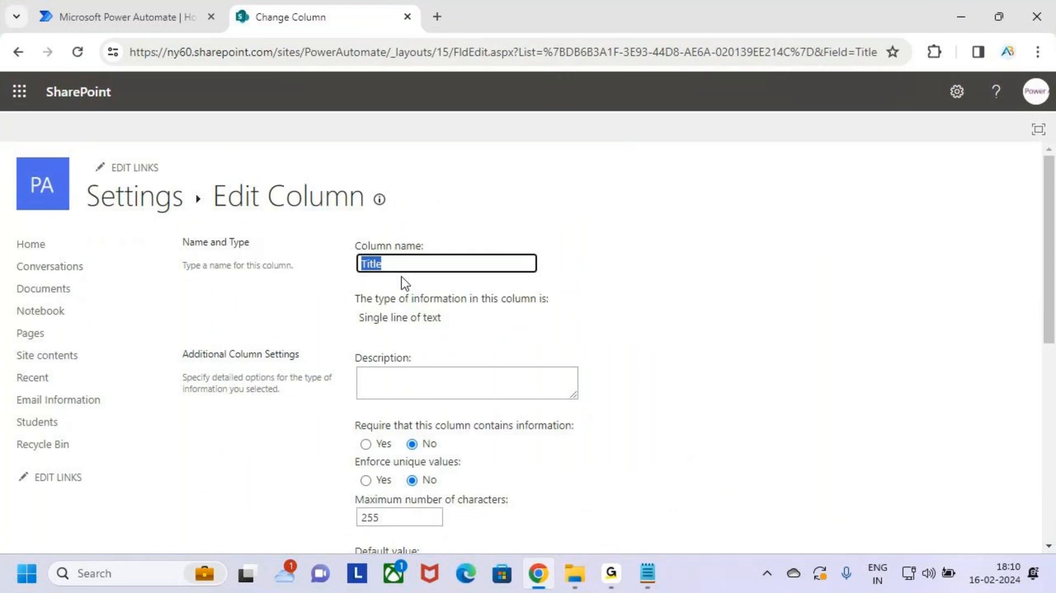
type("Sno")
scroll(490, 385, "down", 8)
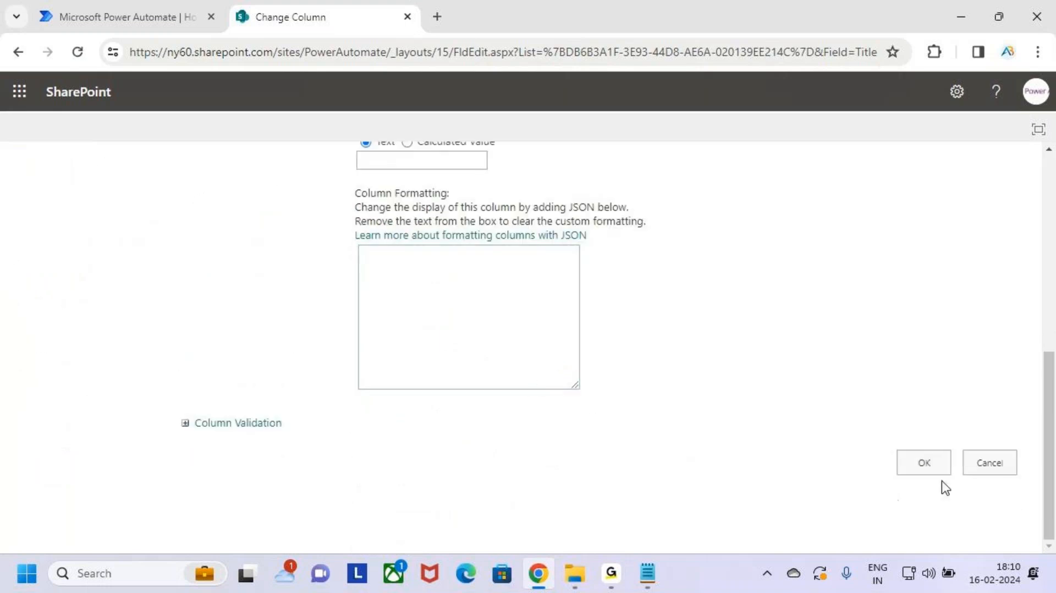
left_click(925, 467)
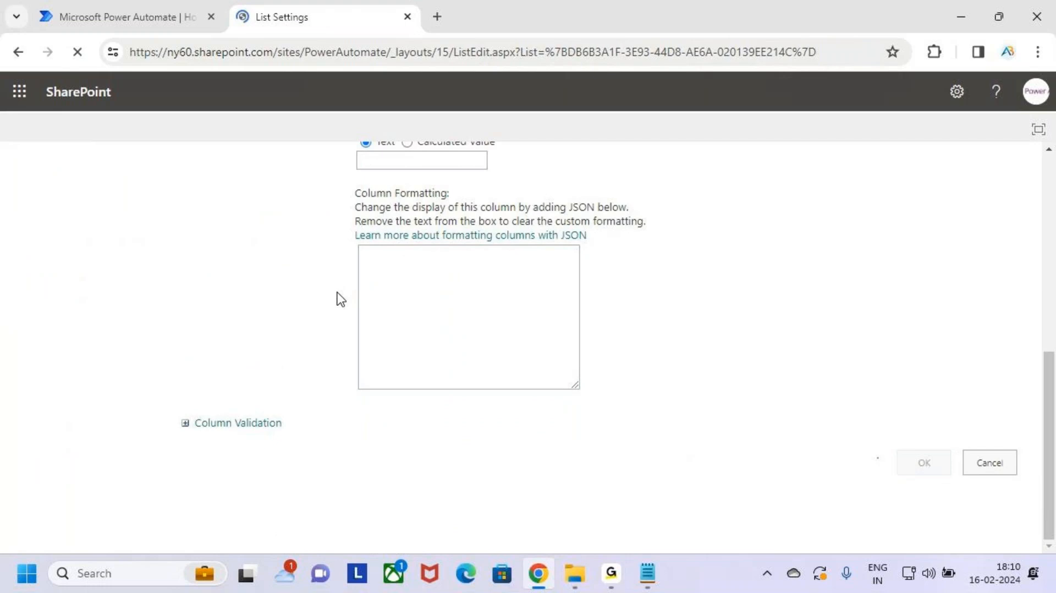
scroll(370, 414, "down", 3)
scroll(369, 413, "down", 2)
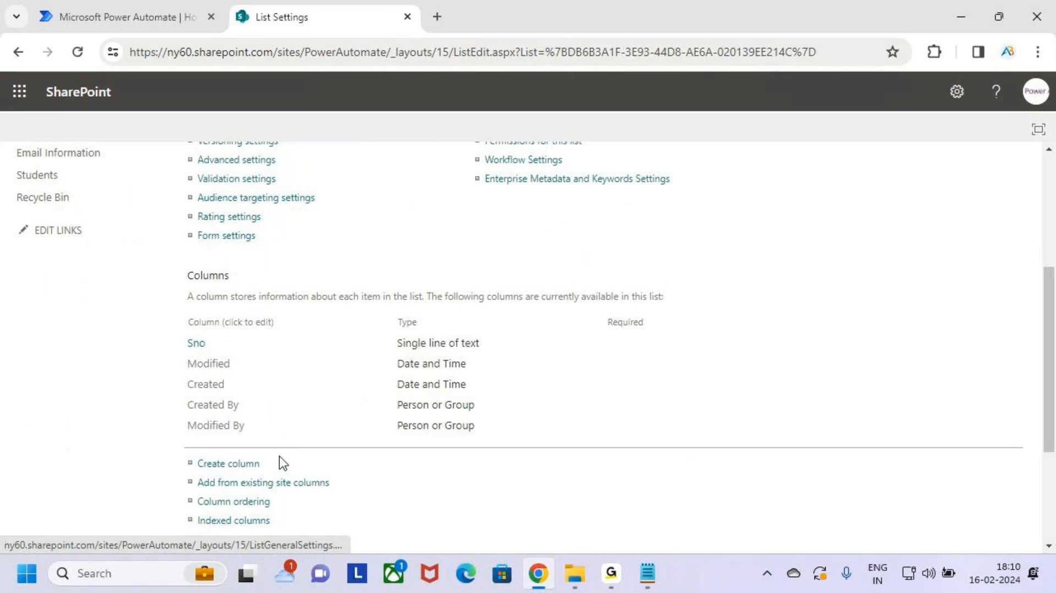
scroll(332, 431, "down", 2)
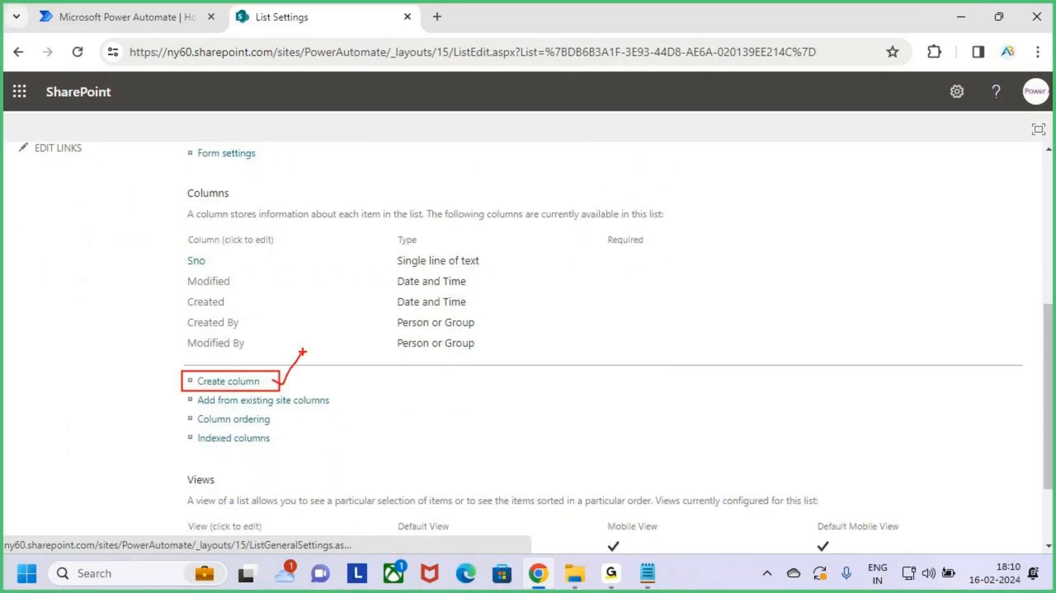
Step: Add an Sname column as single line of text
left_click(228, 385)
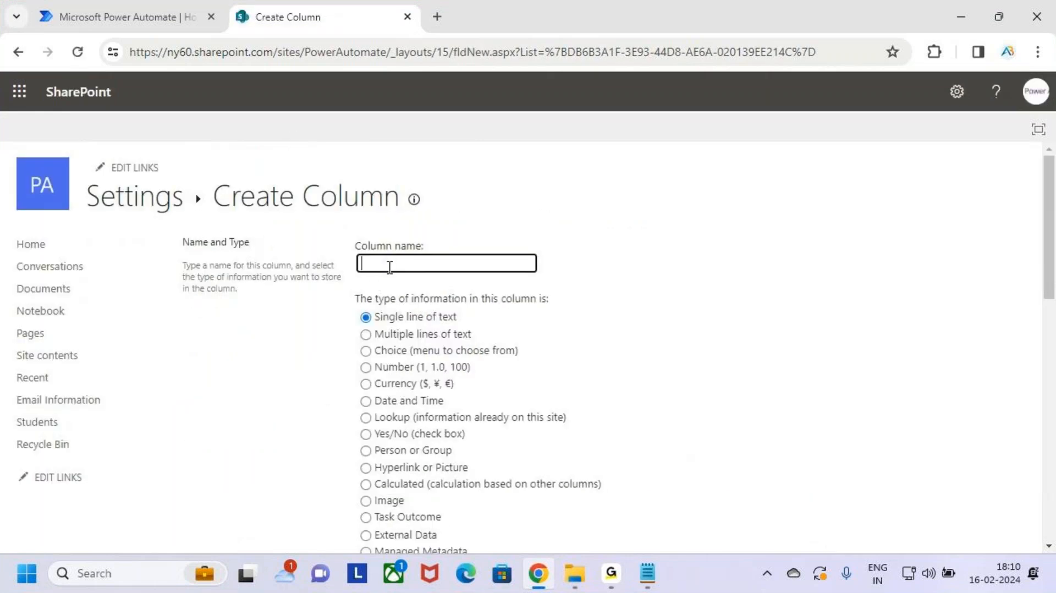
left_click(389, 264)
type("Sname")
left_click_drag(365, 322, 383, 294)
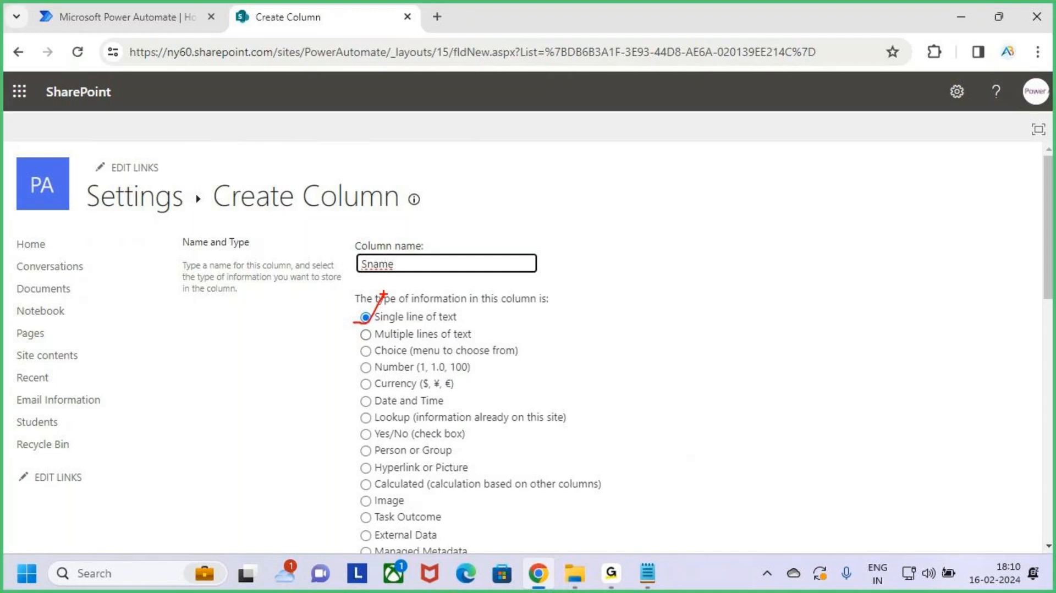
scroll(558, 391, "down", 15)
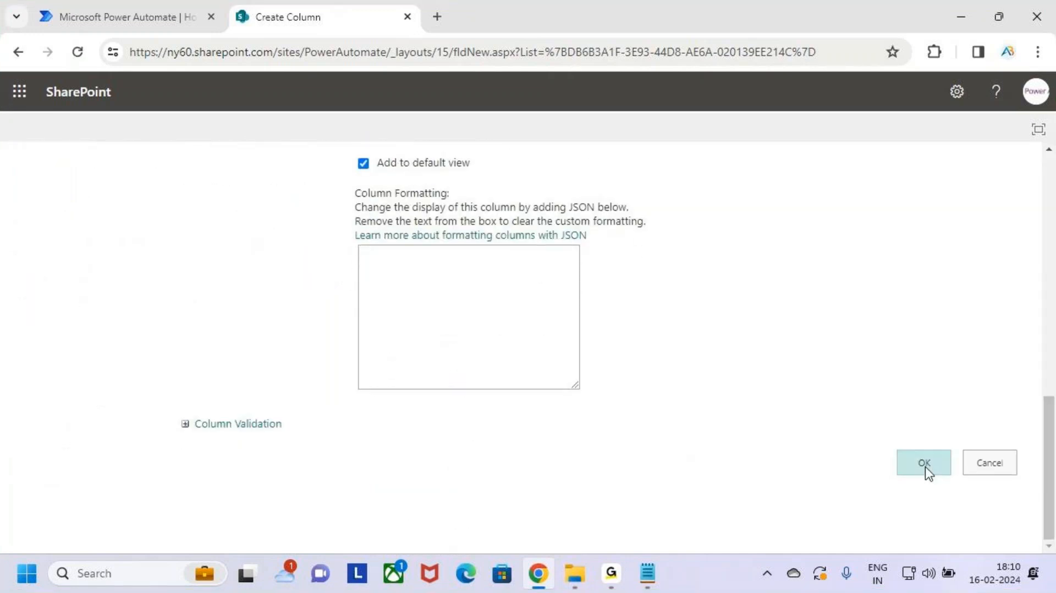
mouse_move(889, 443)
left_mouse_down()
mouse_move(957, 475)
mouse_move(956, 387)
left_mouse_up()
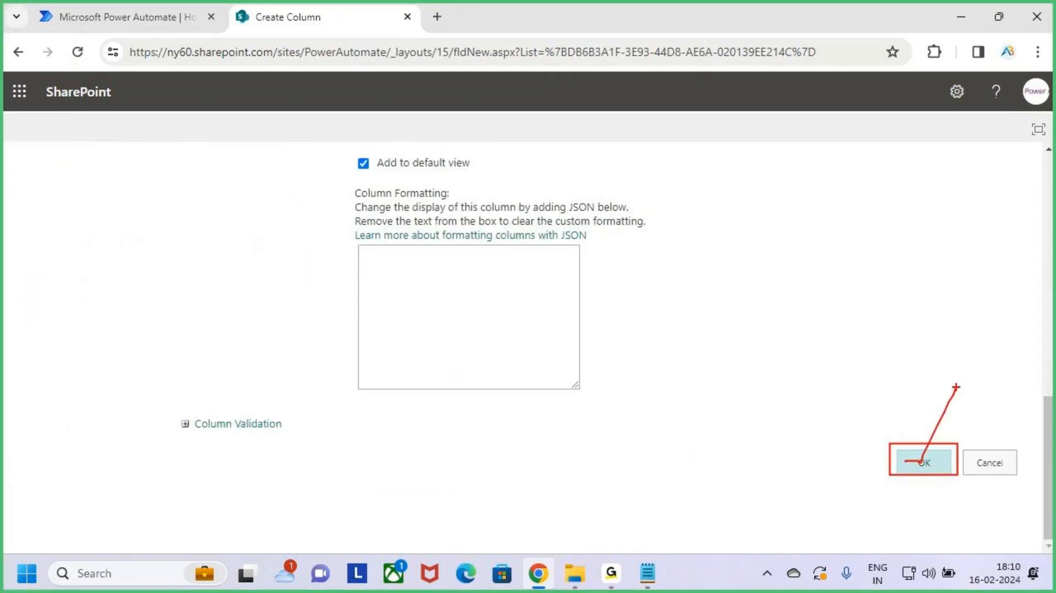
left_click(930, 455)
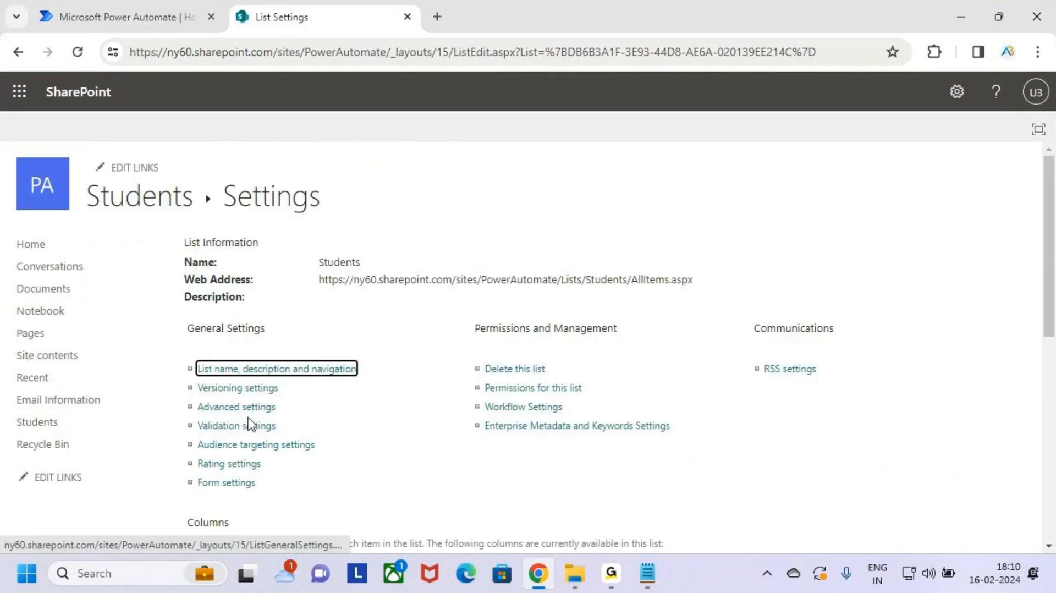
Step: Add a Mobile column as single line of text
scroll(258, 357, "down", 4)
key("ctrl+2")
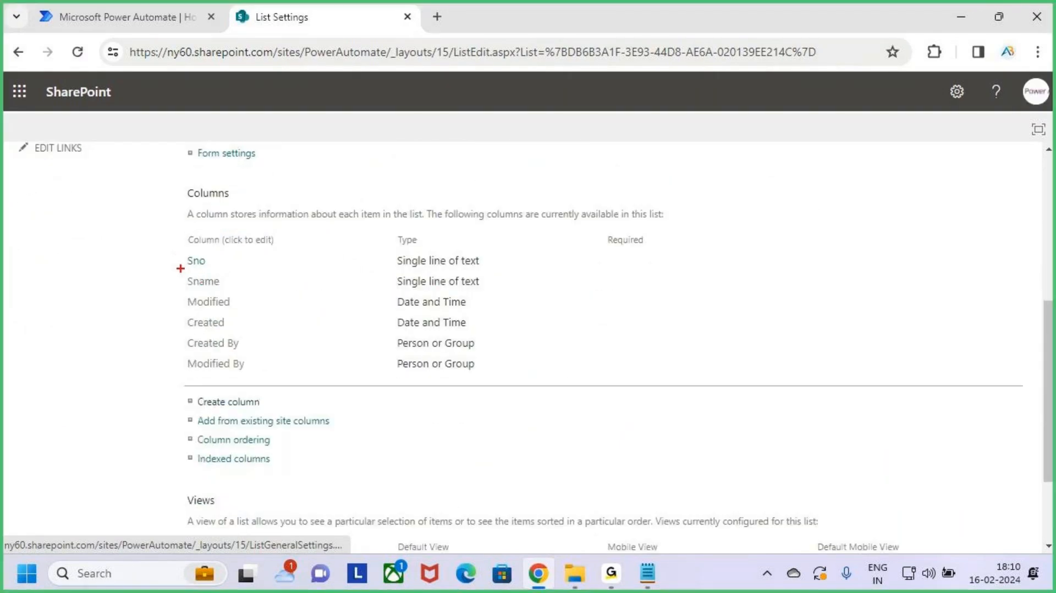
mouse_move(177, 245)
left_mouse_down()
mouse_move(397, 293)
mouse_move(486, 293)
left_mouse_up()
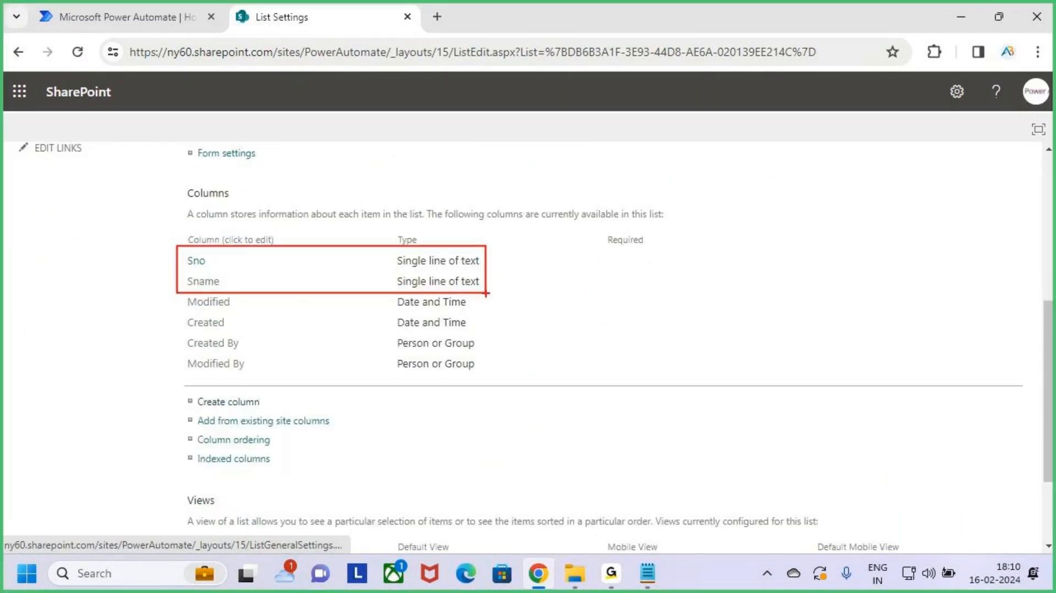
key("Escape")
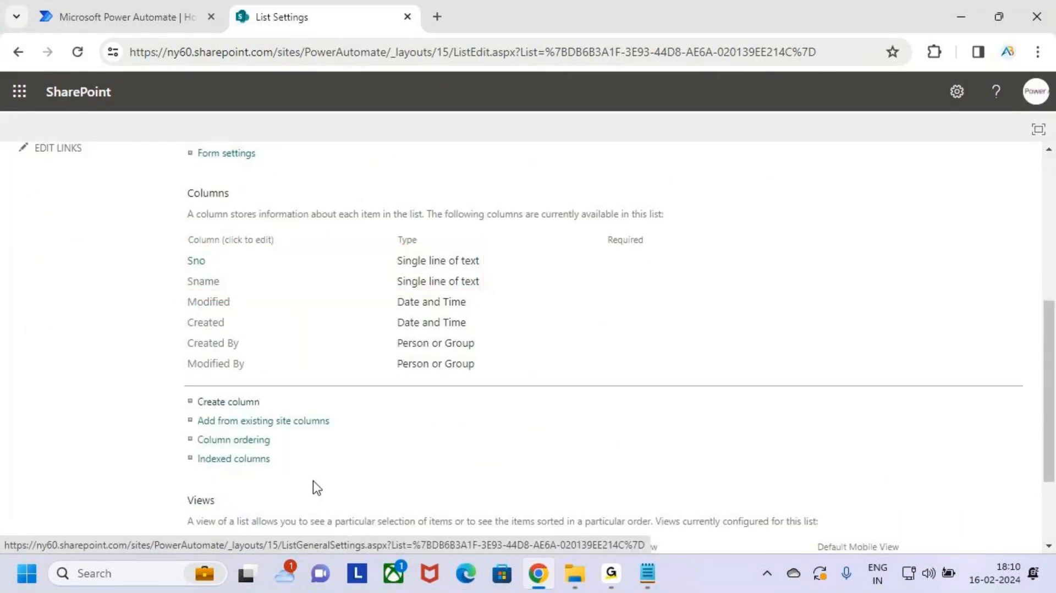
left_click(226, 404)
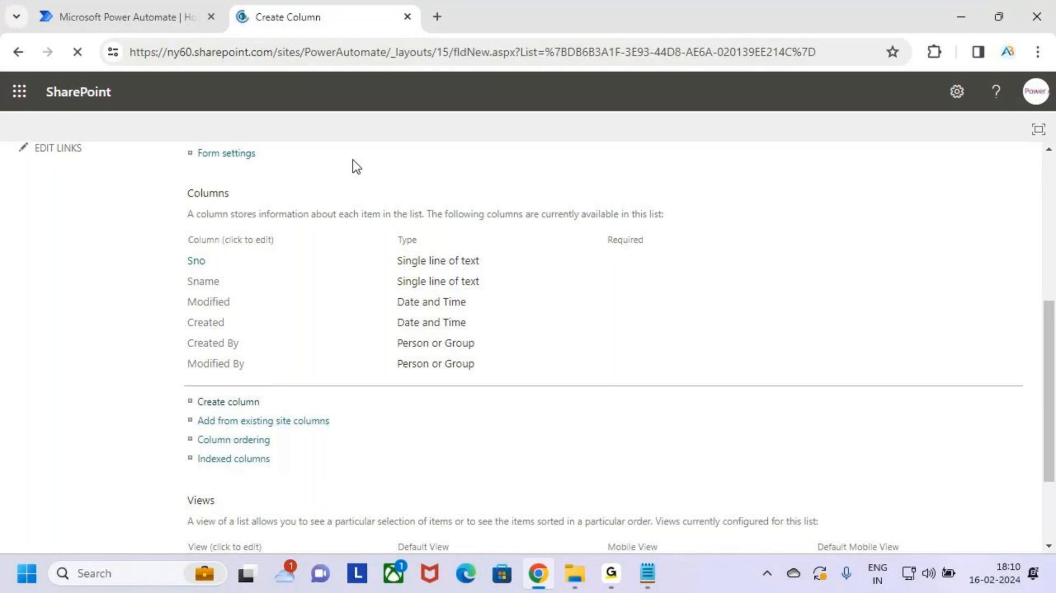
type("Mo")
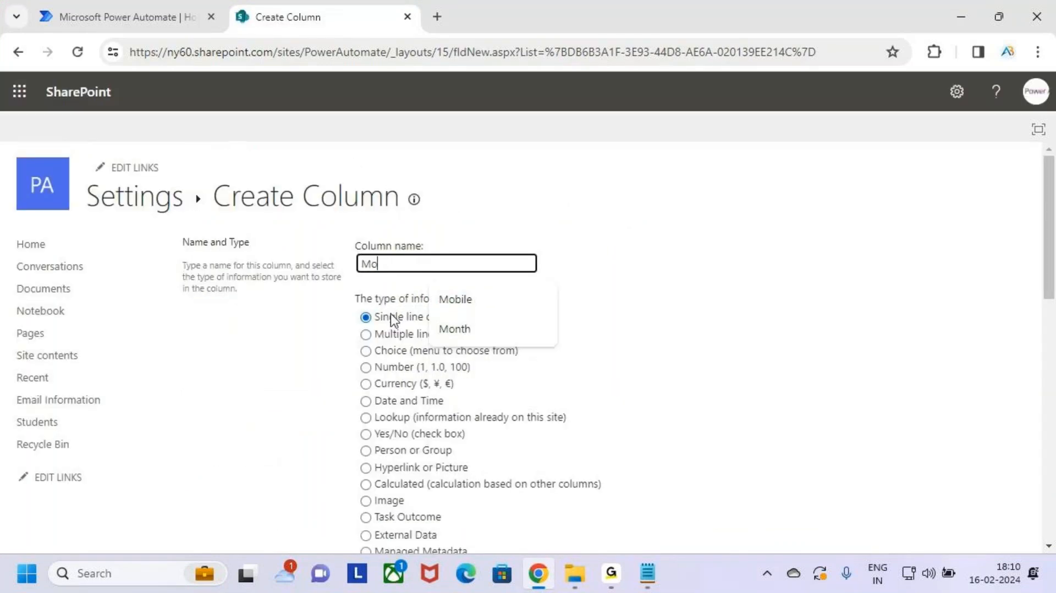
type("le")
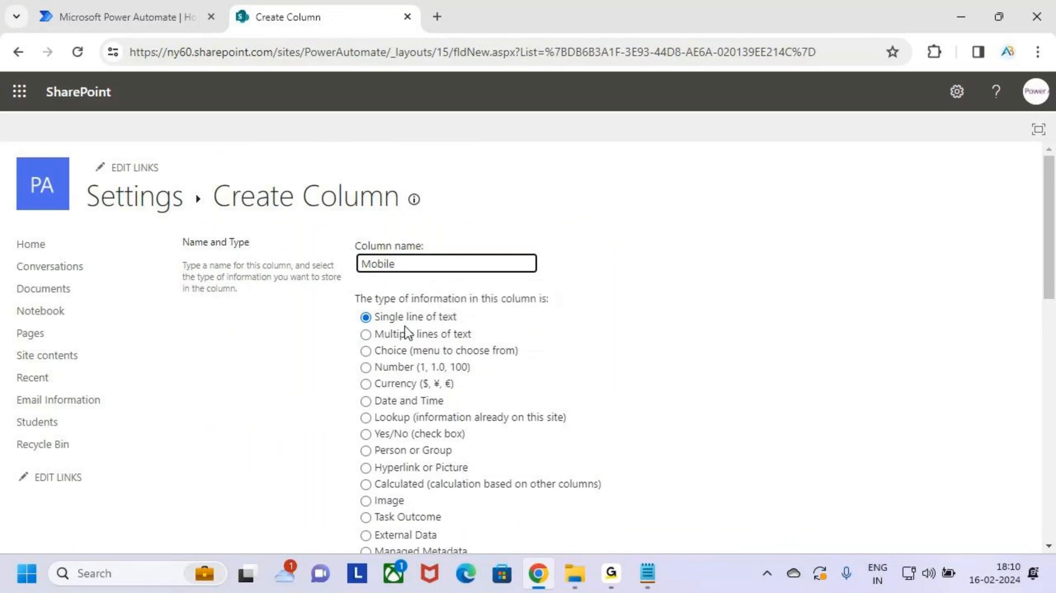
left_click(401, 323)
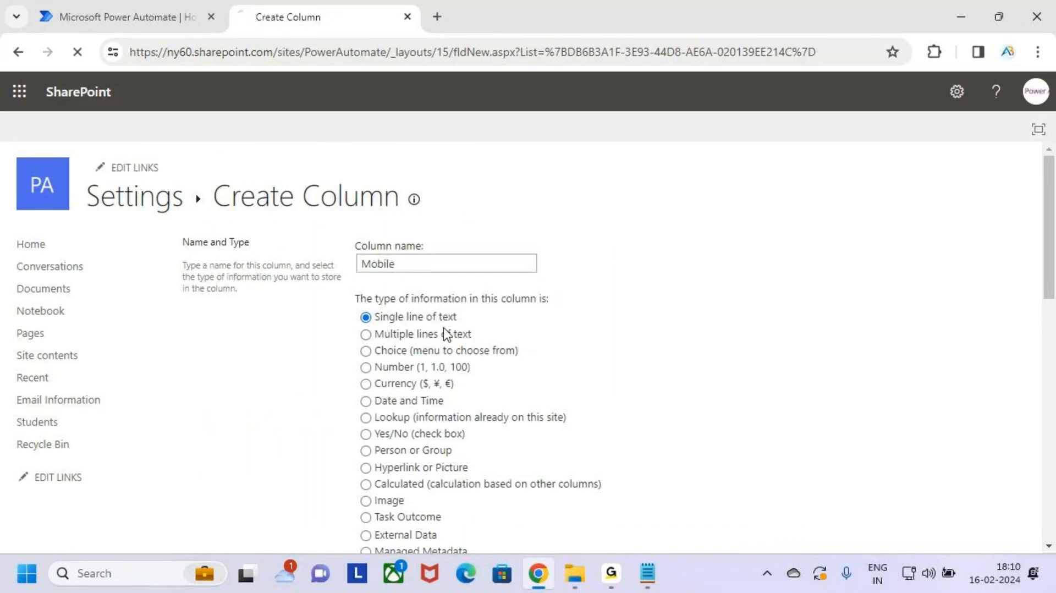
scroll(575, 436, "down", 5)
scroll(575, 437, "down", 10)
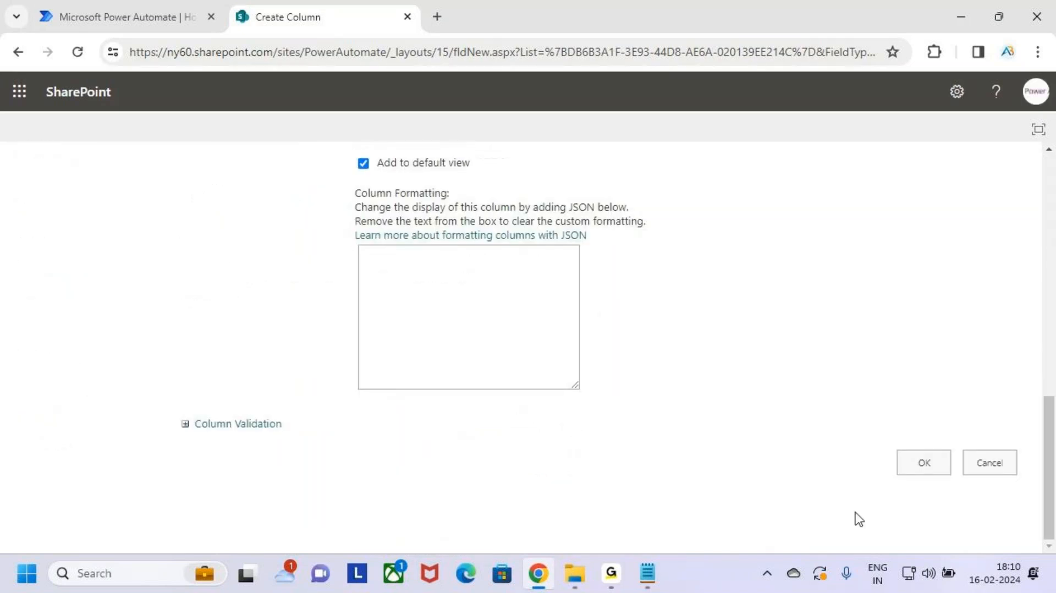
left_click(921, 465)
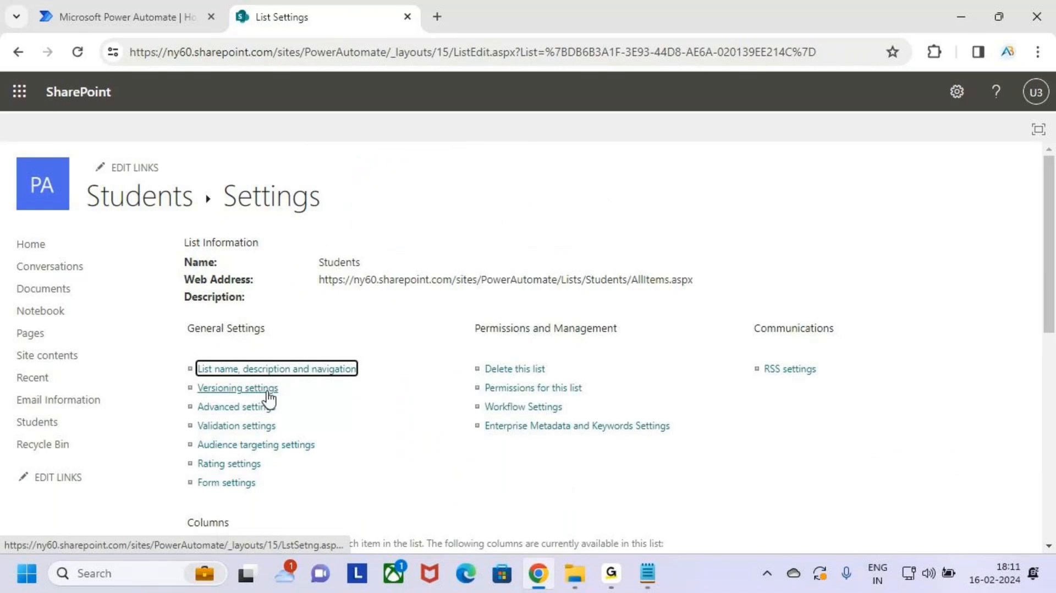
scroll(269, 397, "down", 7)
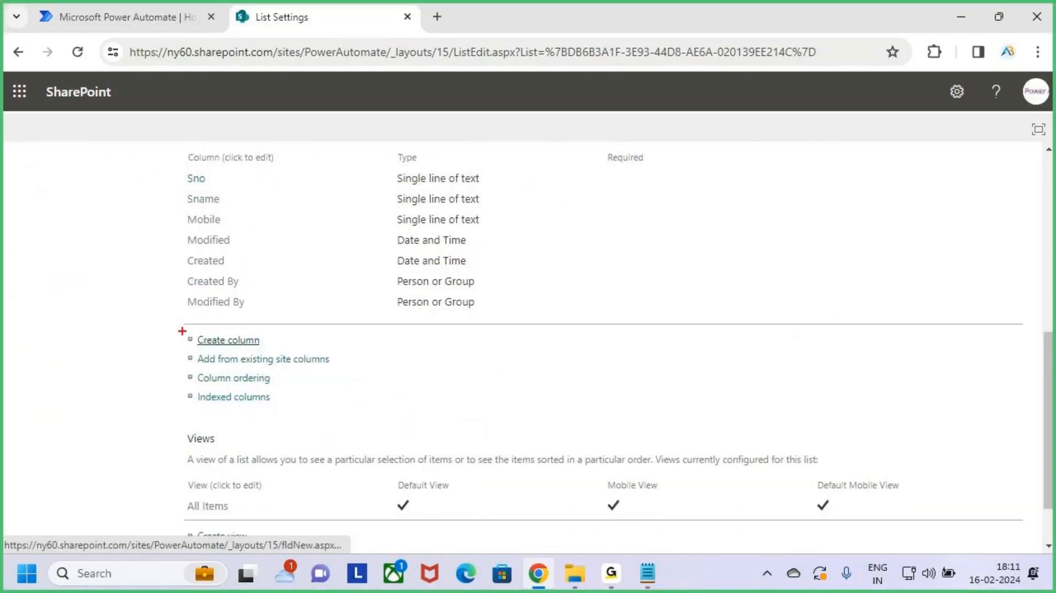
Step: Add an Email column as single line of text
left_click(228, 340)
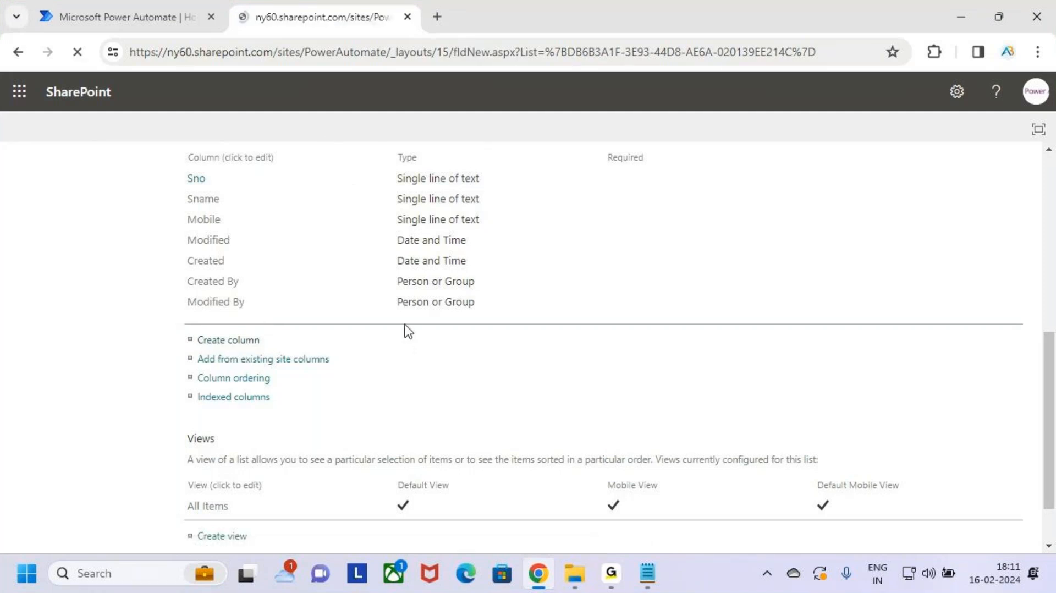
left_click(407, 264)
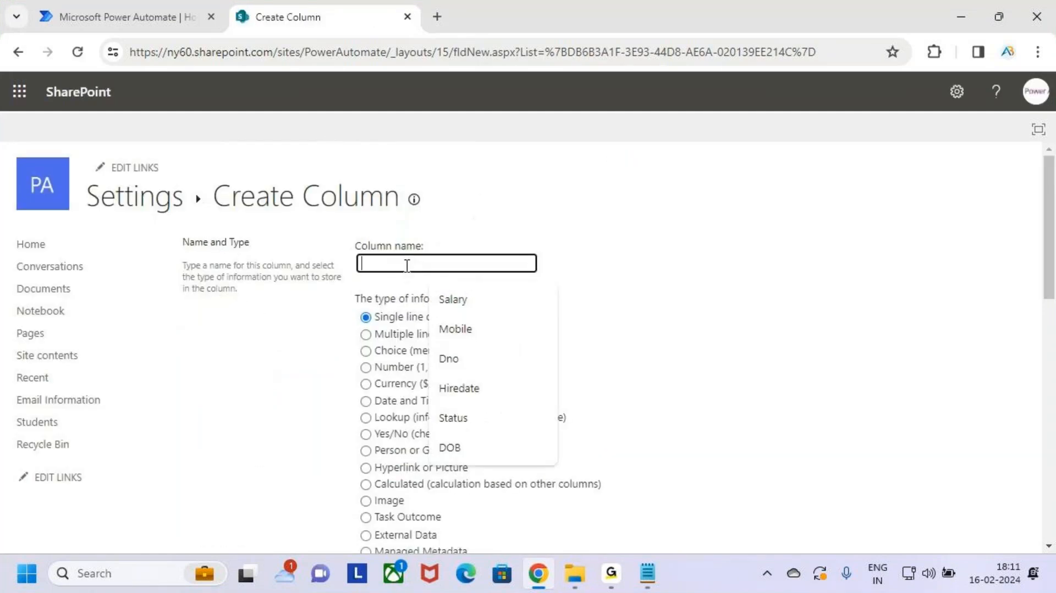
type("Email")
left_click(667, 385)
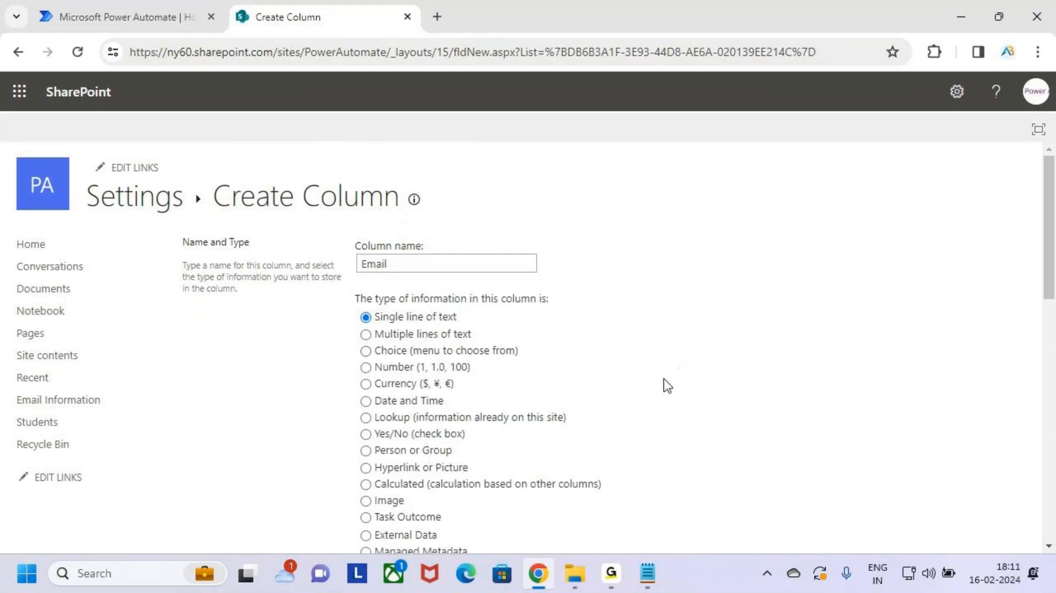
key("ctrl+2")
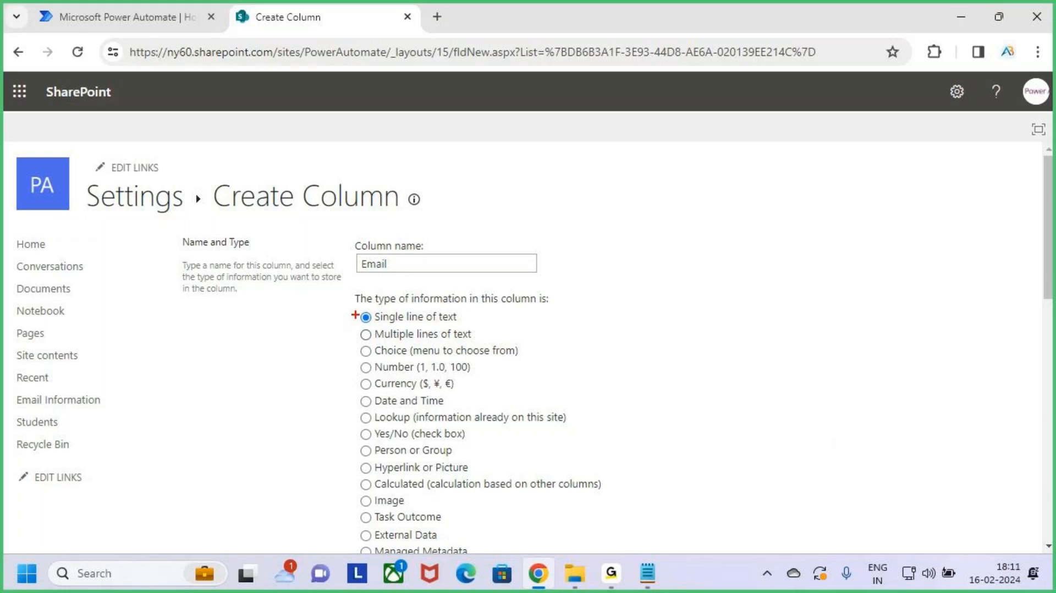
scroll(662, 412, "down", 10)
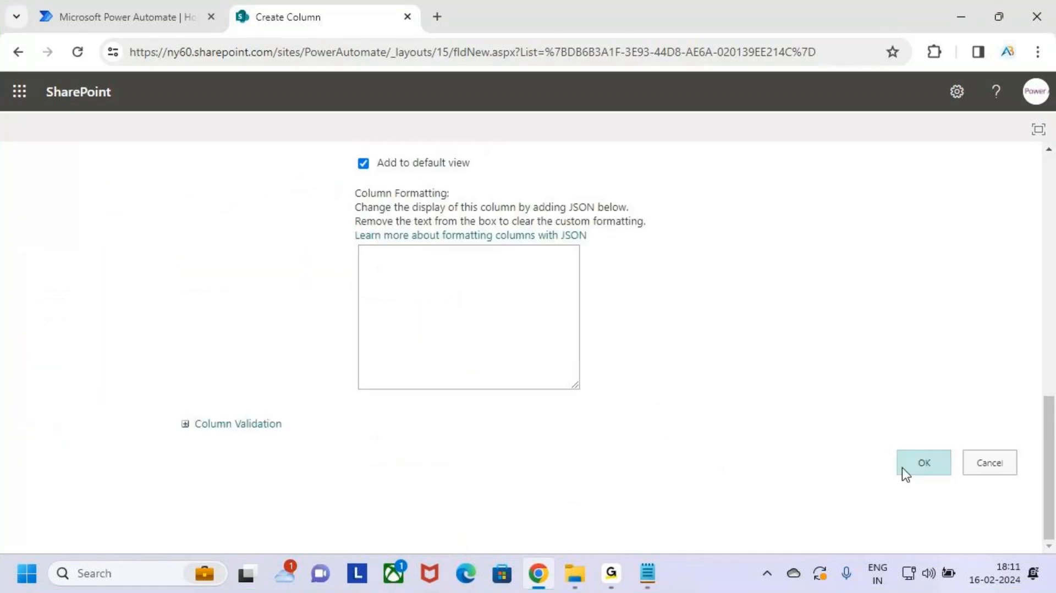
left_click(923, 467)
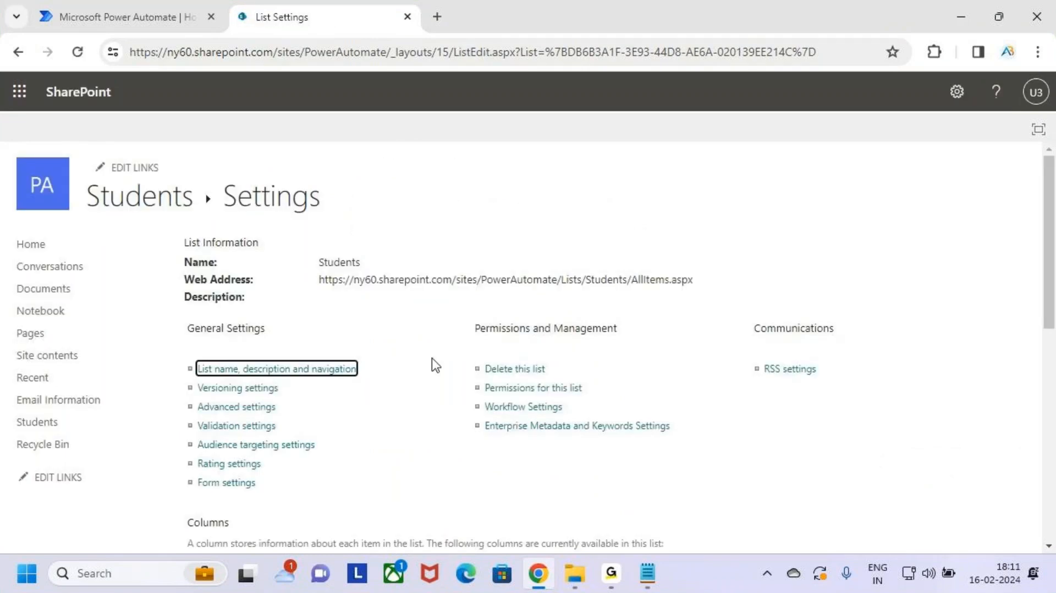
scroll(370, 396, "down", 5)
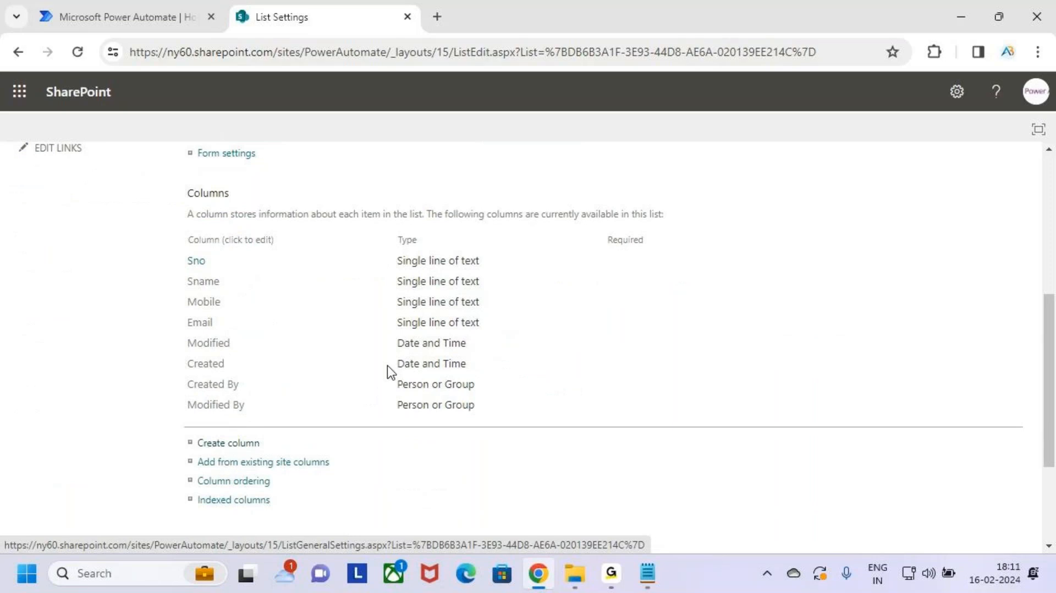
Step: Add a Course column to the Students list as a single line of text
scroll(374, 365, "down", 1)
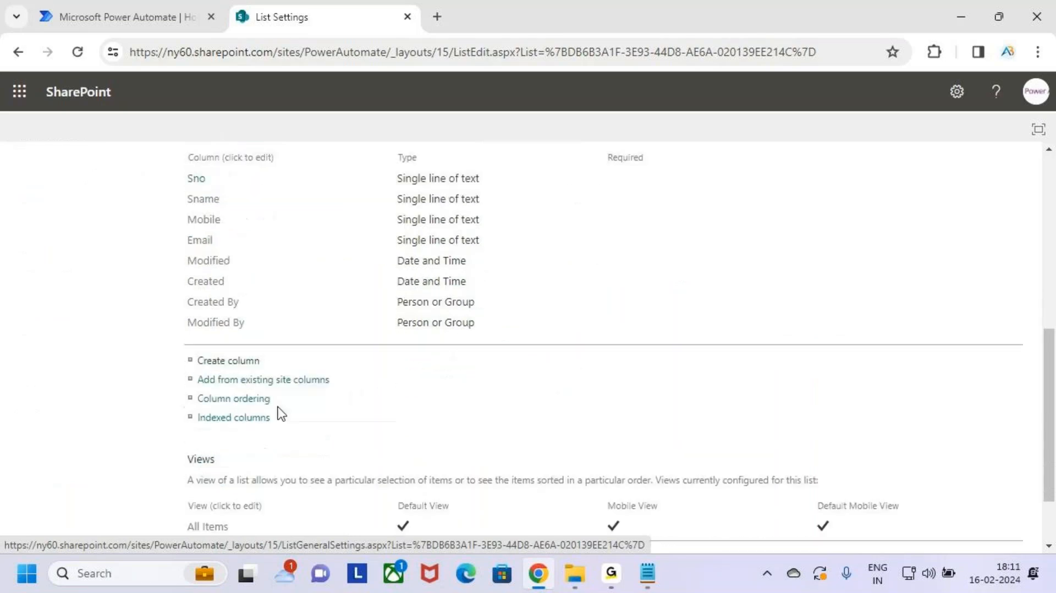
left_click(225, 362)
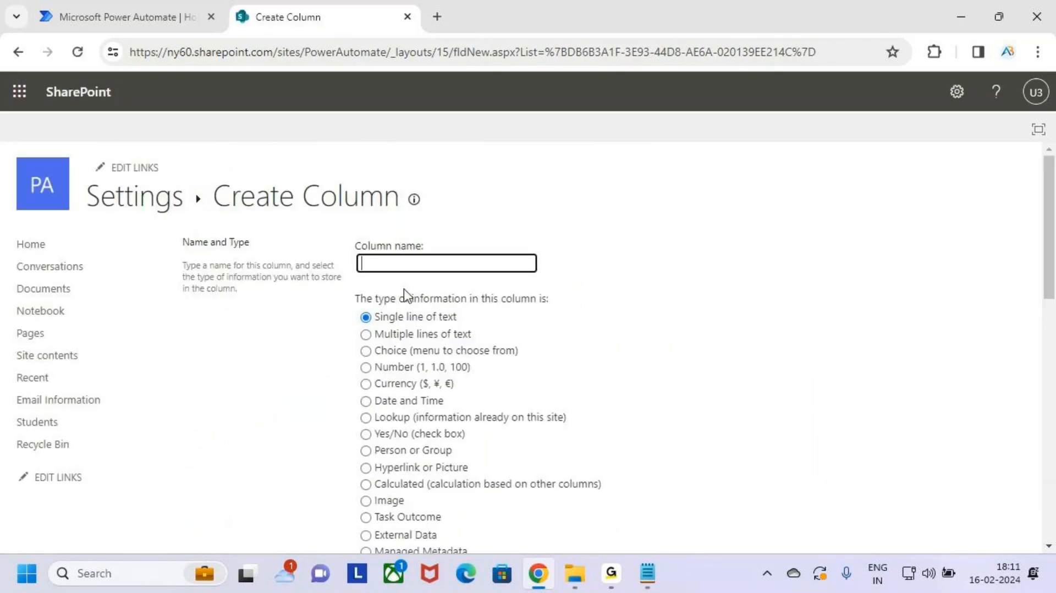
left_click(400, 263)
type("Course")
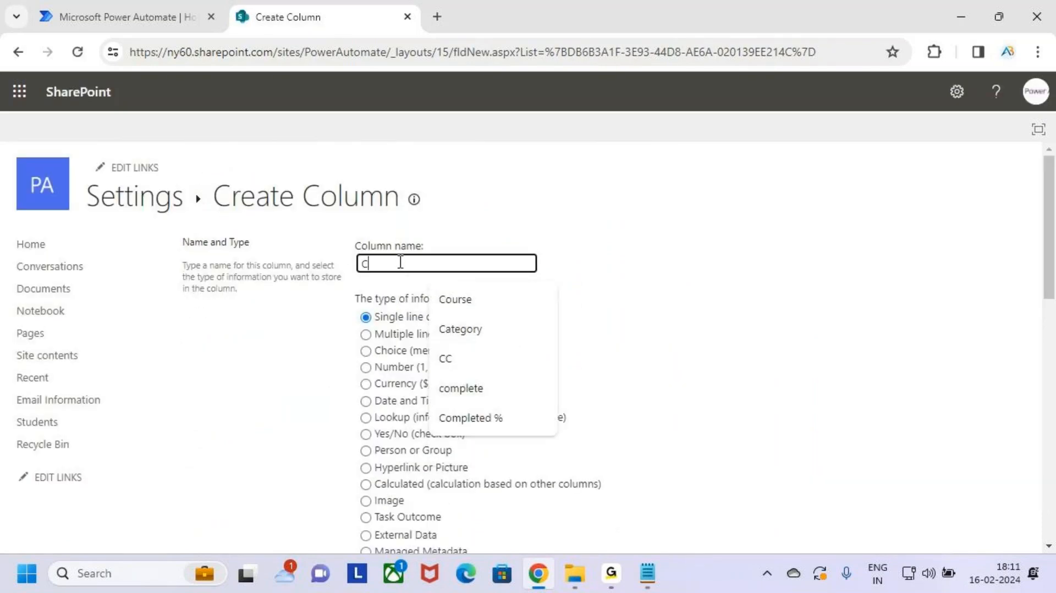
left_click(392, 318)
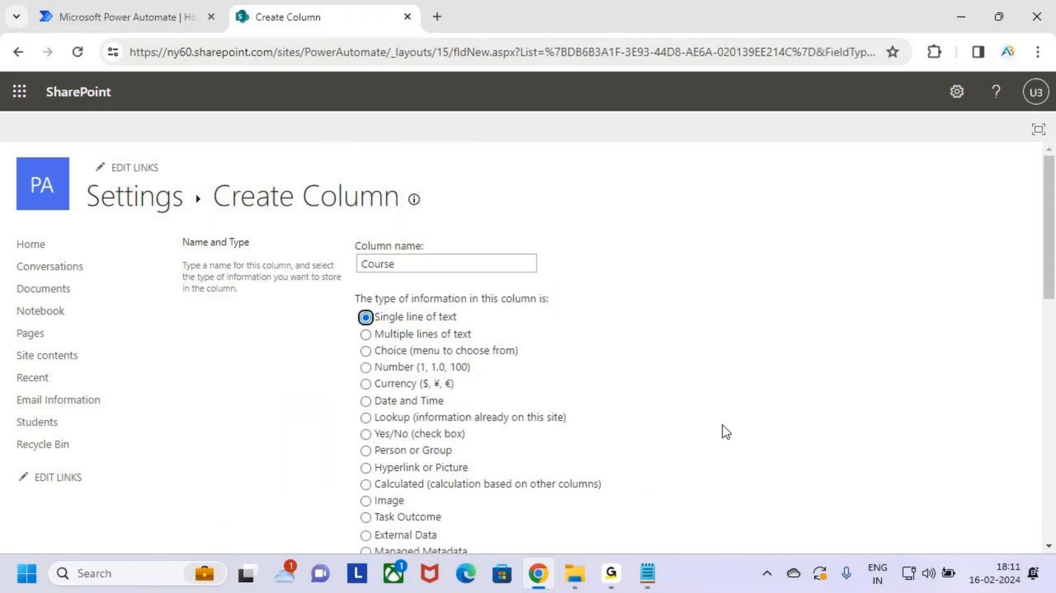
scroll(712, 427, "down", 12)
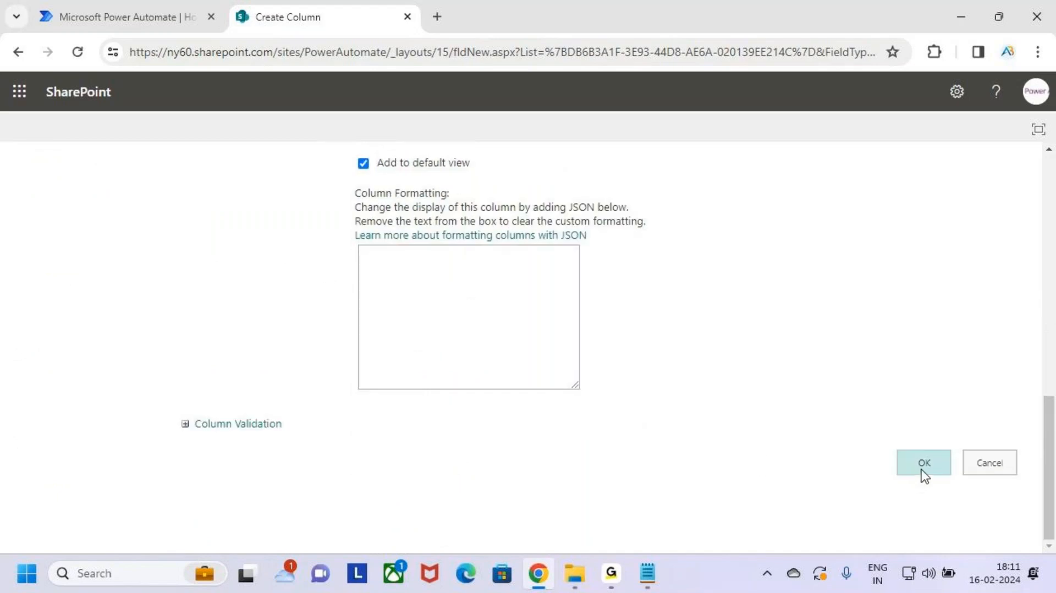
left_click(915, 474)
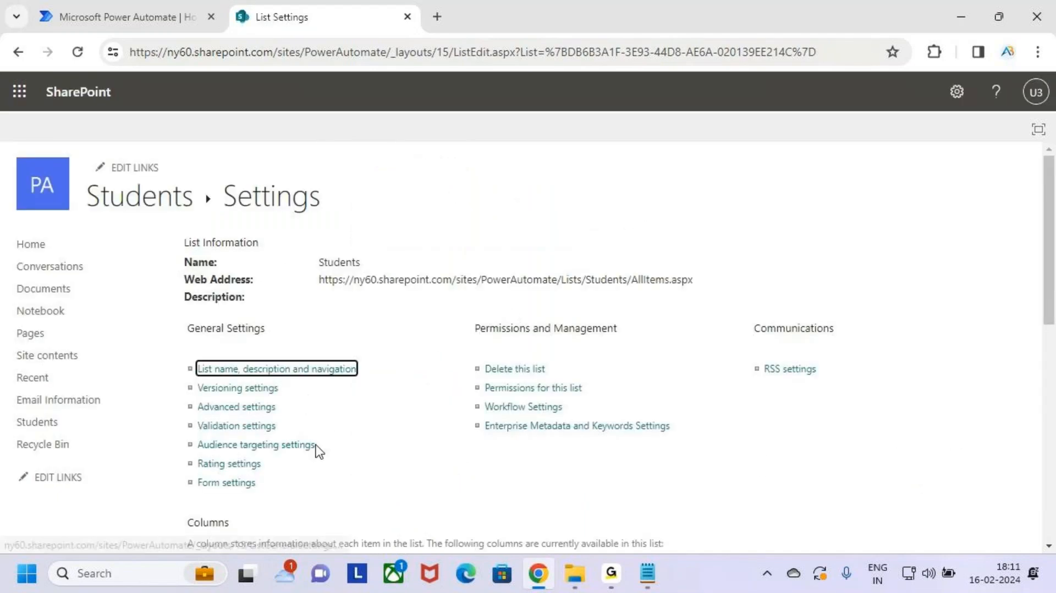
Step: Add a Status column, also single line of text, and review the list's columns
scroll(328, 424, "down", 5)
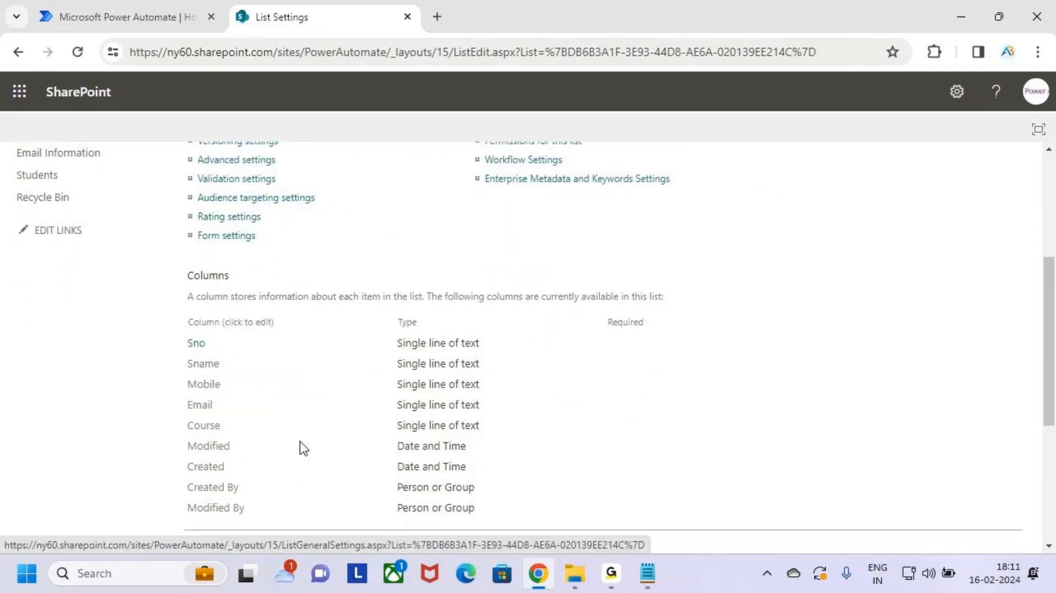
scroll(299, 444, "down", 3)
left_click(227, 383)
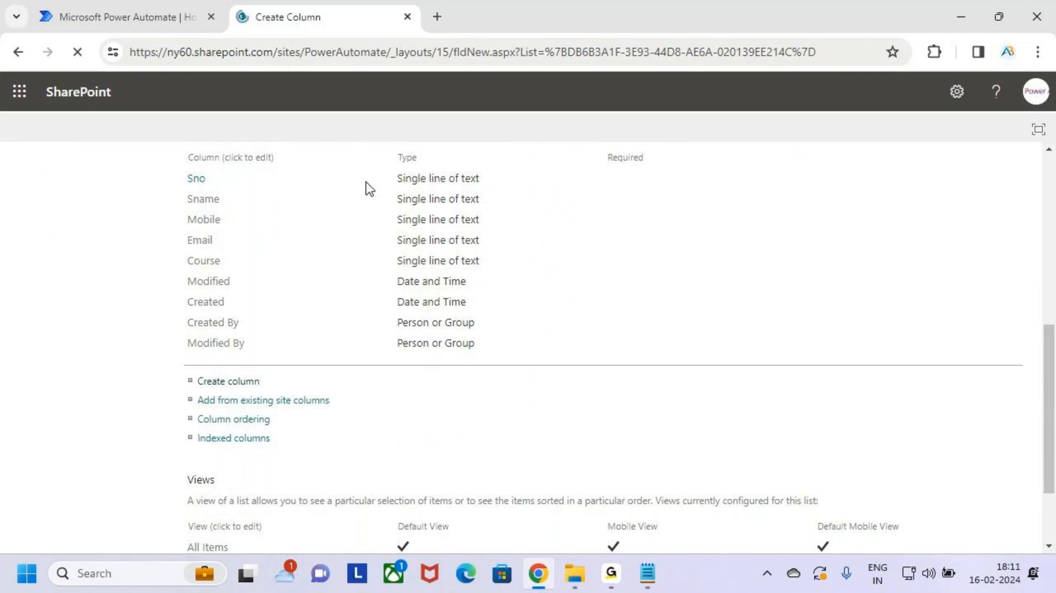
left_click(410, 270)
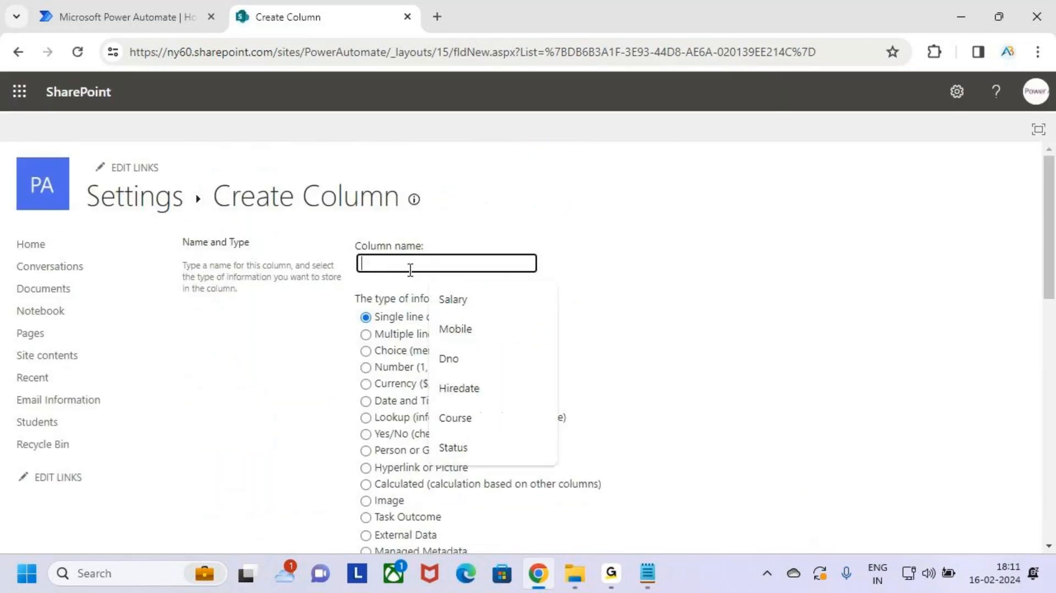
type("Status")
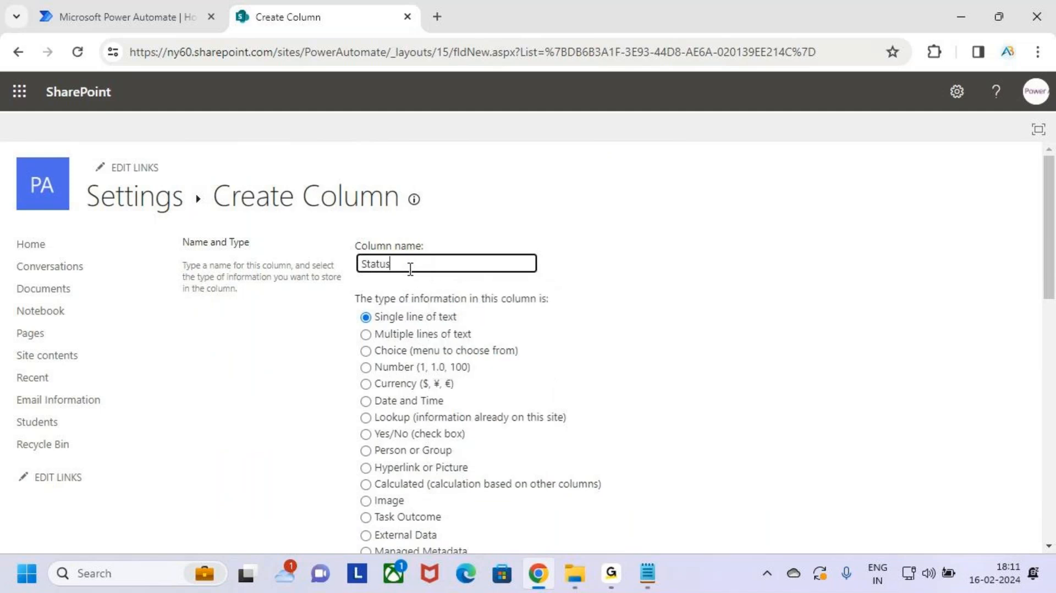
left_click(430, 317)
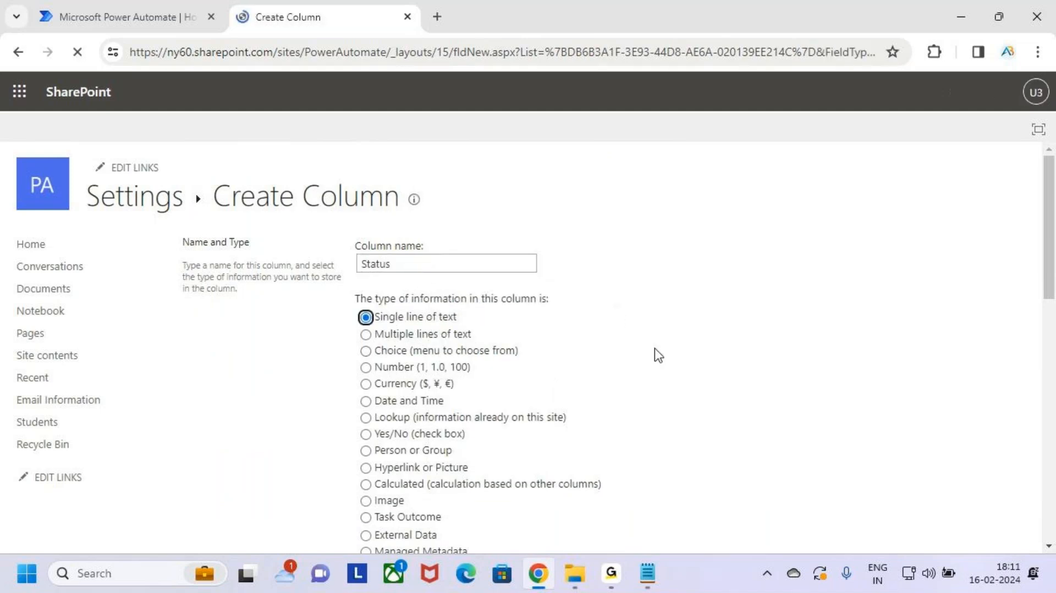
scroll(750, 409, "down", 10)
left_click(942, 475)
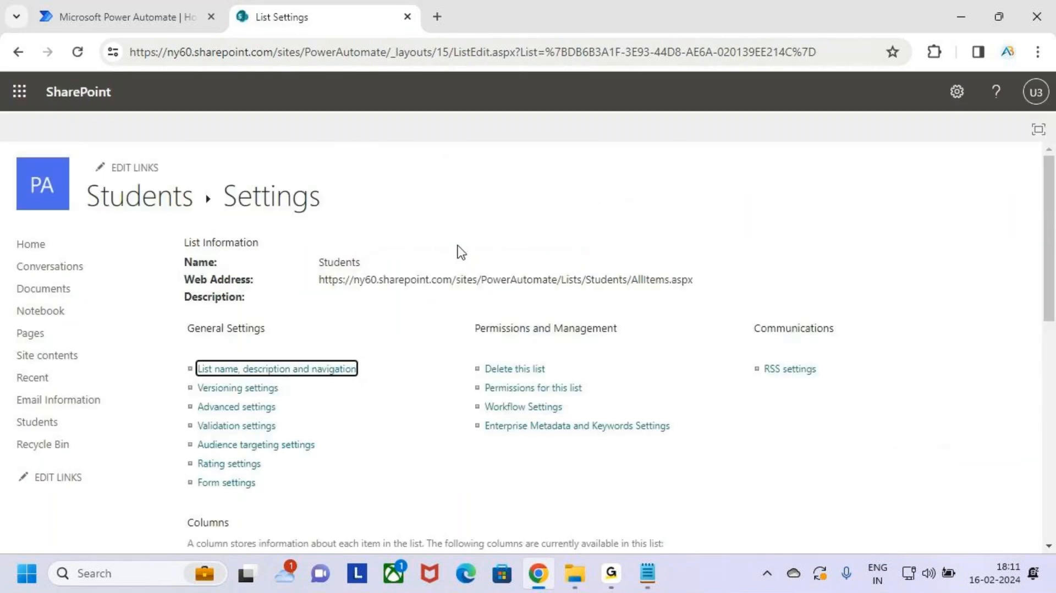
scroll(405, 377, "down", 4)
scroll(406, 377, "up", 5)
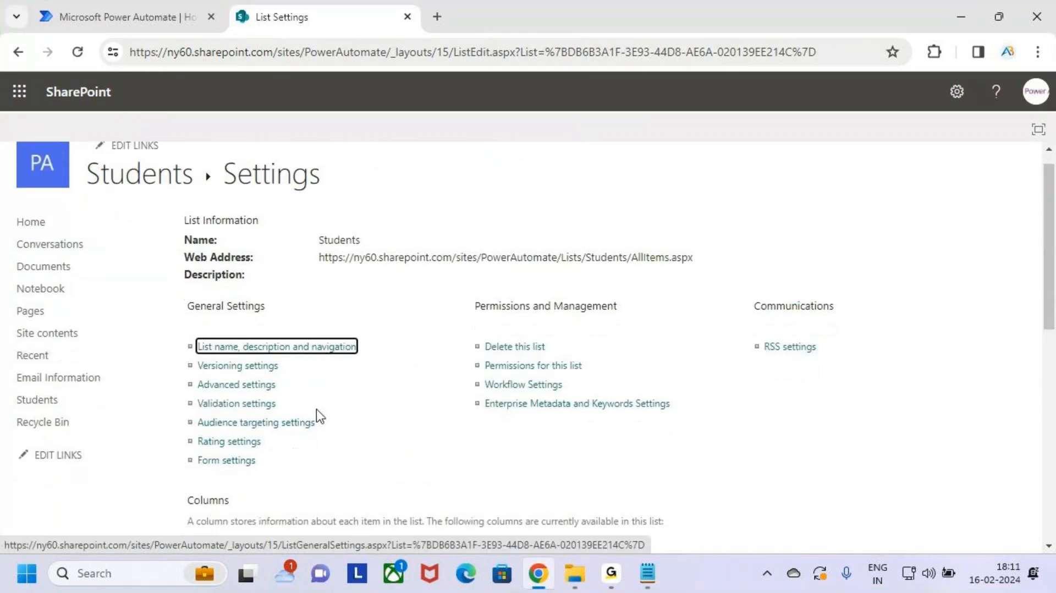
scroll(345, 370, "down", 5)
scroll(344, 370, "down", 1)
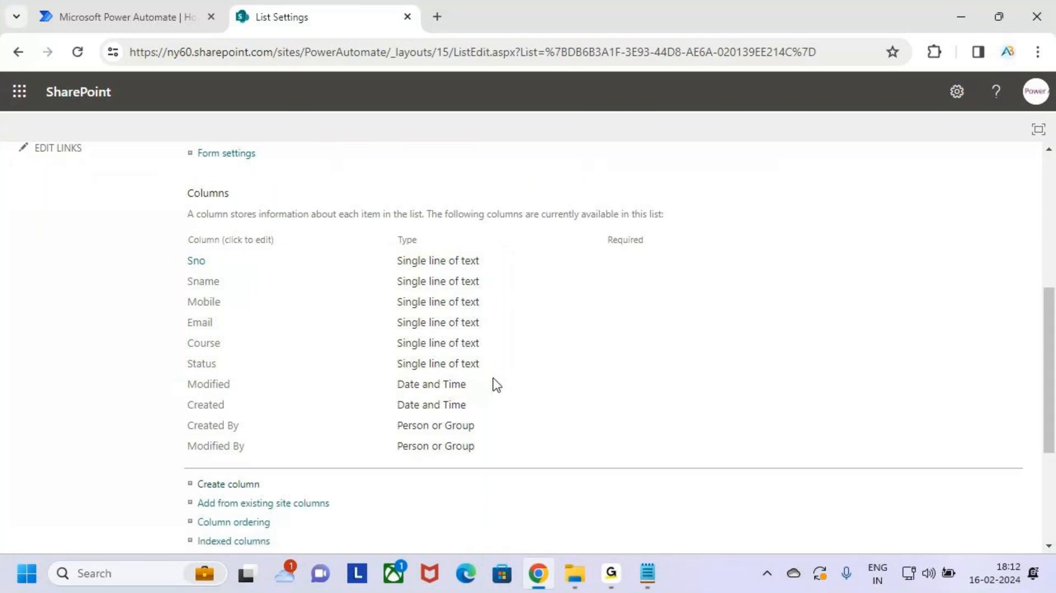
scroll(440, 413, "down", 3)
scroll(368, 379, "up", 8)
scroll(376, 380, "up", 1)
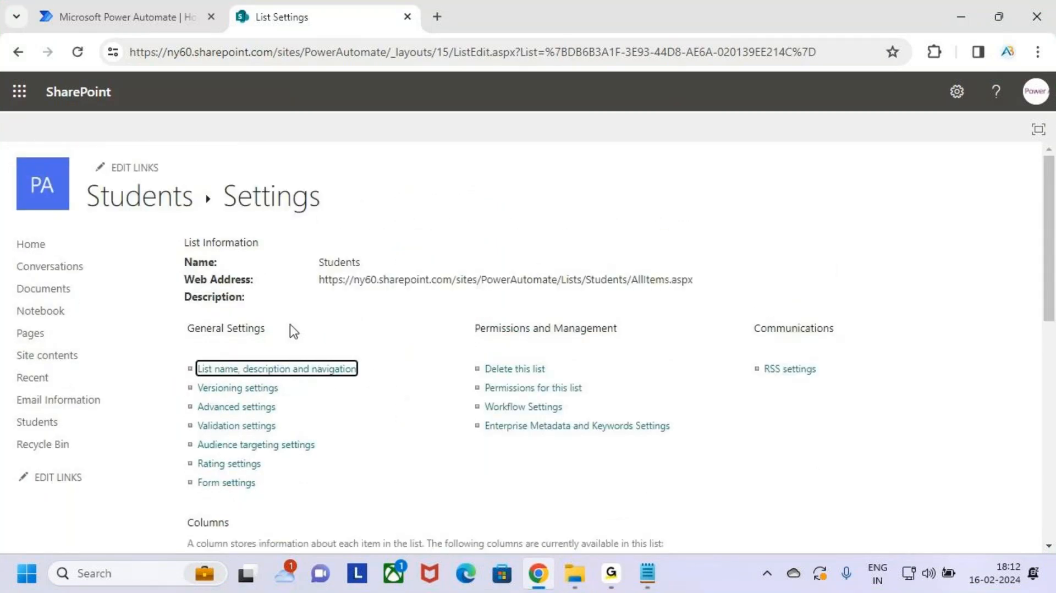
left_click_drag(161, 197, 206, 155)
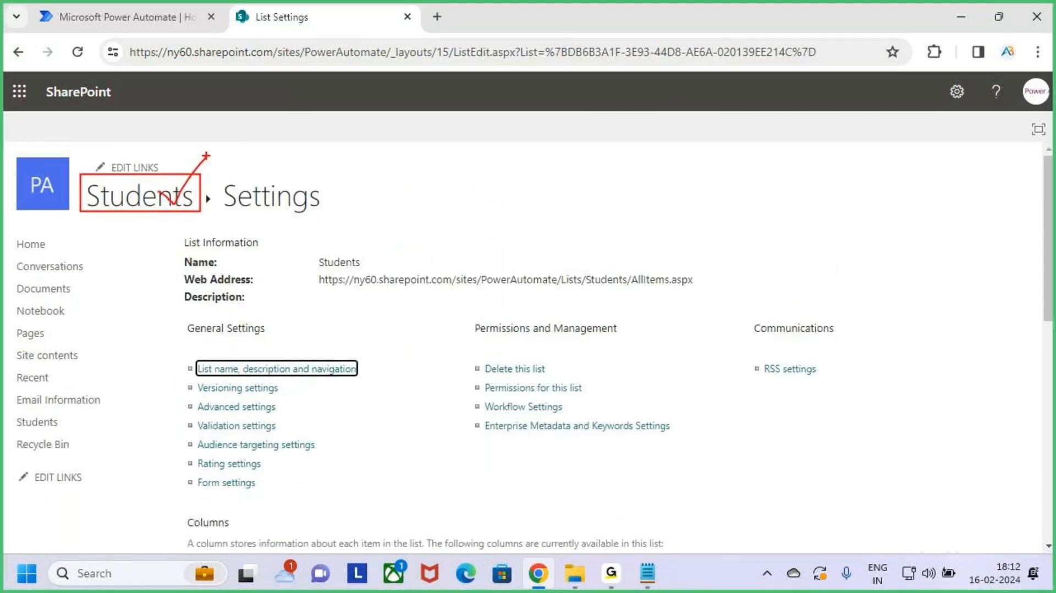
Step: Open the Students list view and narrow the Sno, Sname, Mobile, Course, Email and Status columns
left_click(141, 200)
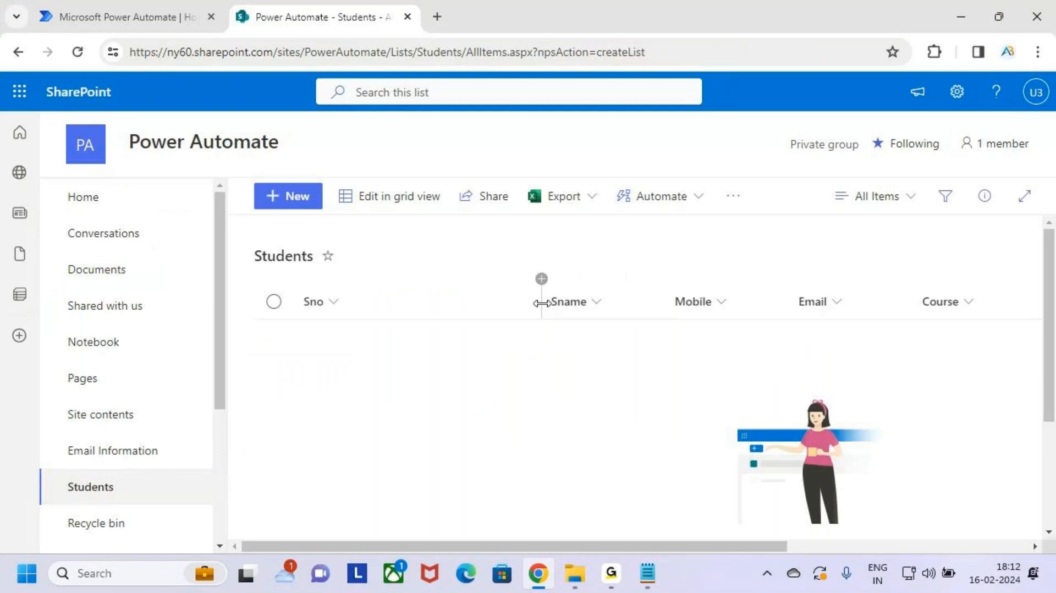
left_click_drag(542, 304, 400, 305)
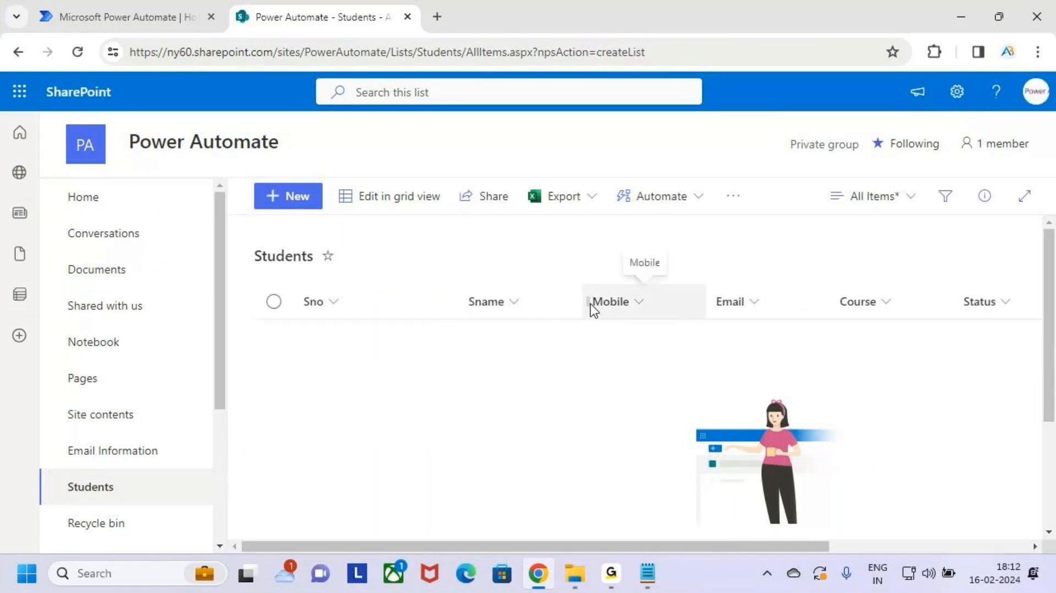
left_click_drag(587, 305, 584, 303)
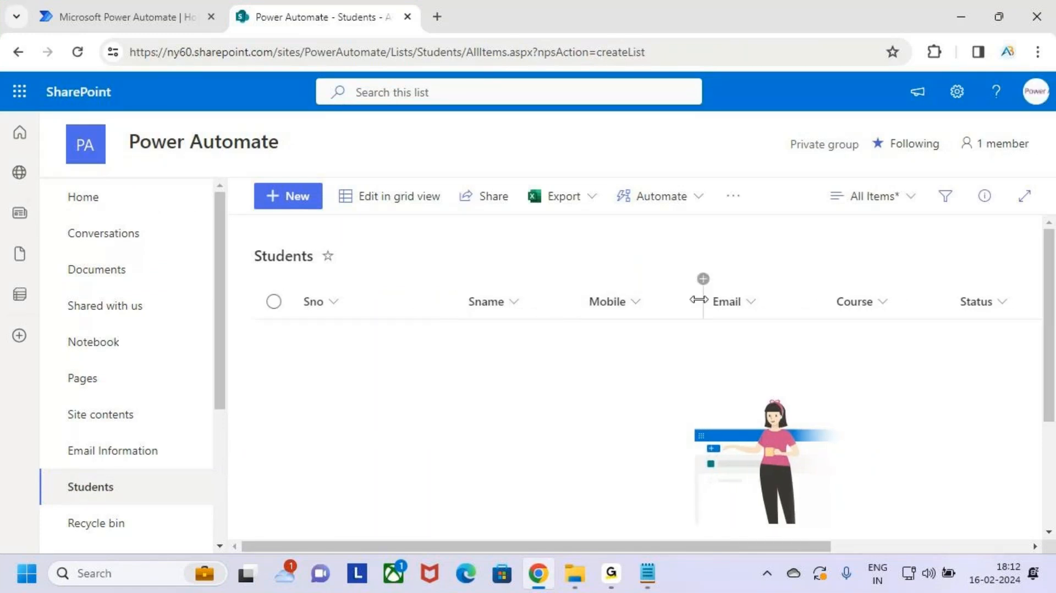
left_click_drag(701, 301, 690, 301)
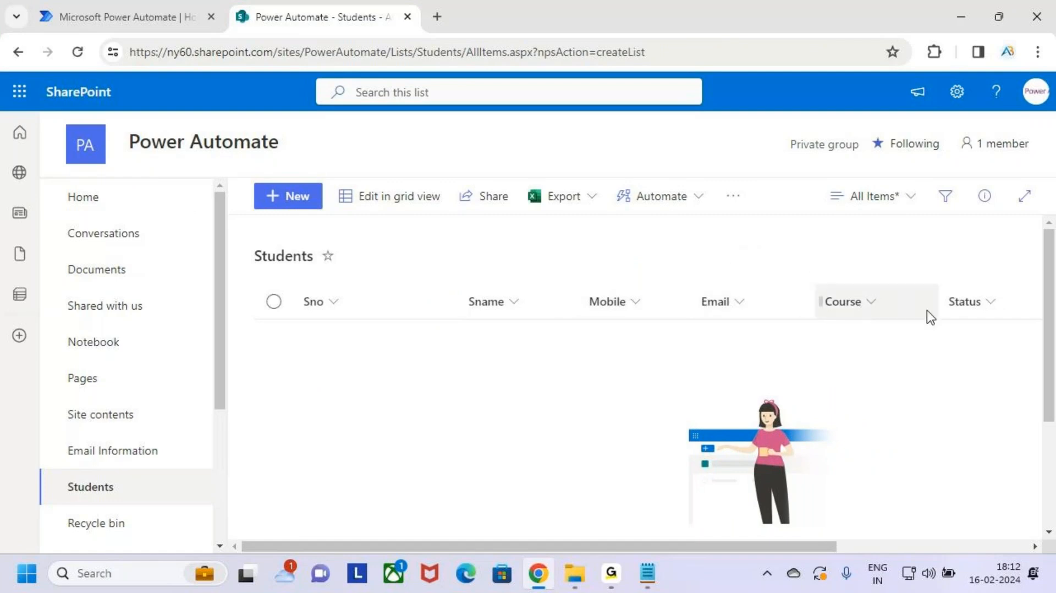
left_click_drag(937, 306, 898, 308)
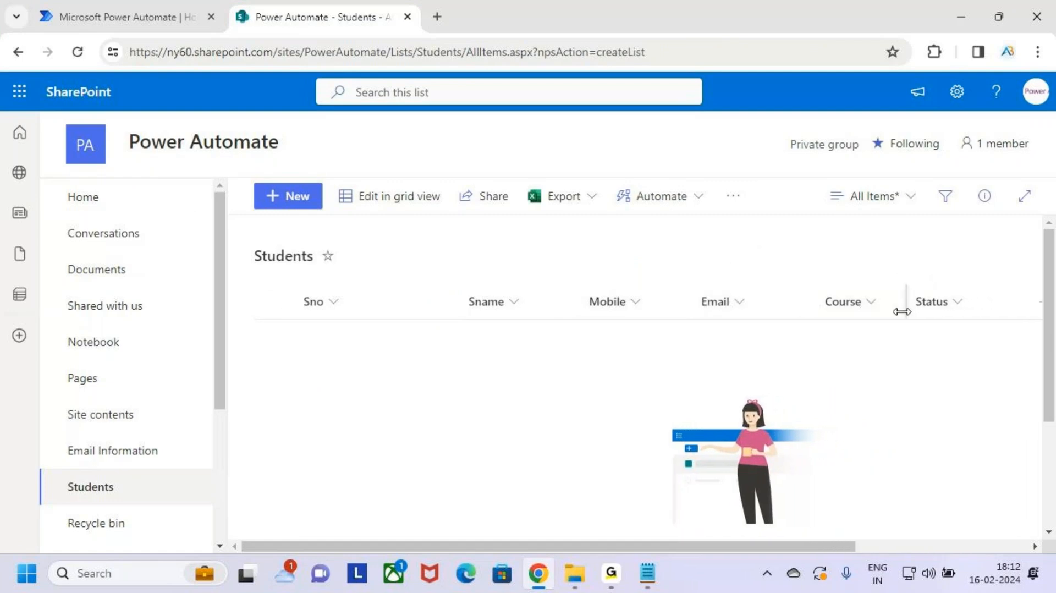
left_click_drag(808, 301, 800, 301)
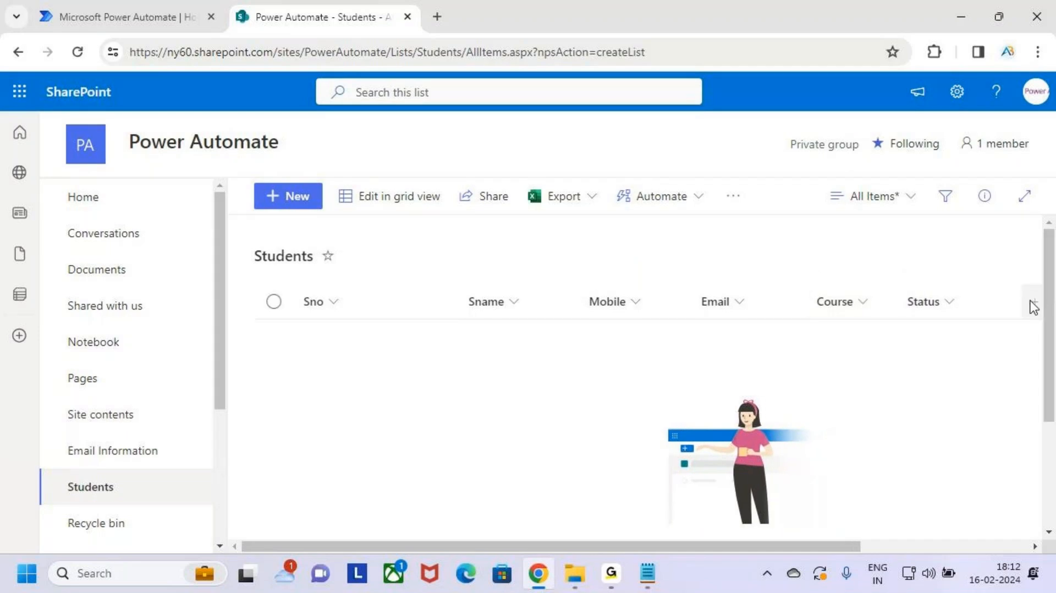
left_click_drag(1001, 305, 991, 302)
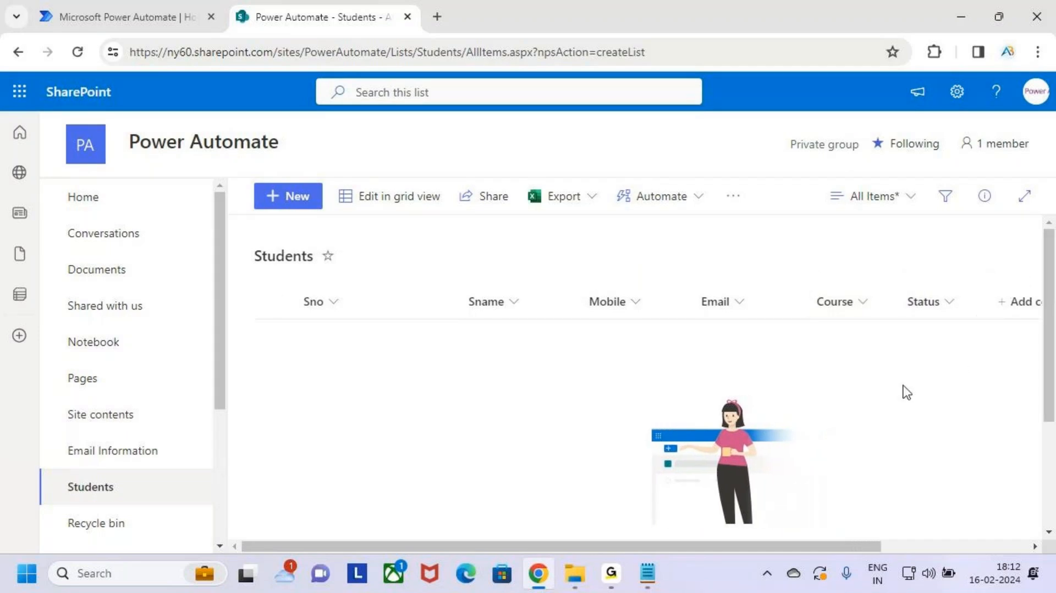
Step: Annotate the list's columns with on-screen drawings, then bring up the Microsoft 365 app launcher
key("ctrl+2")
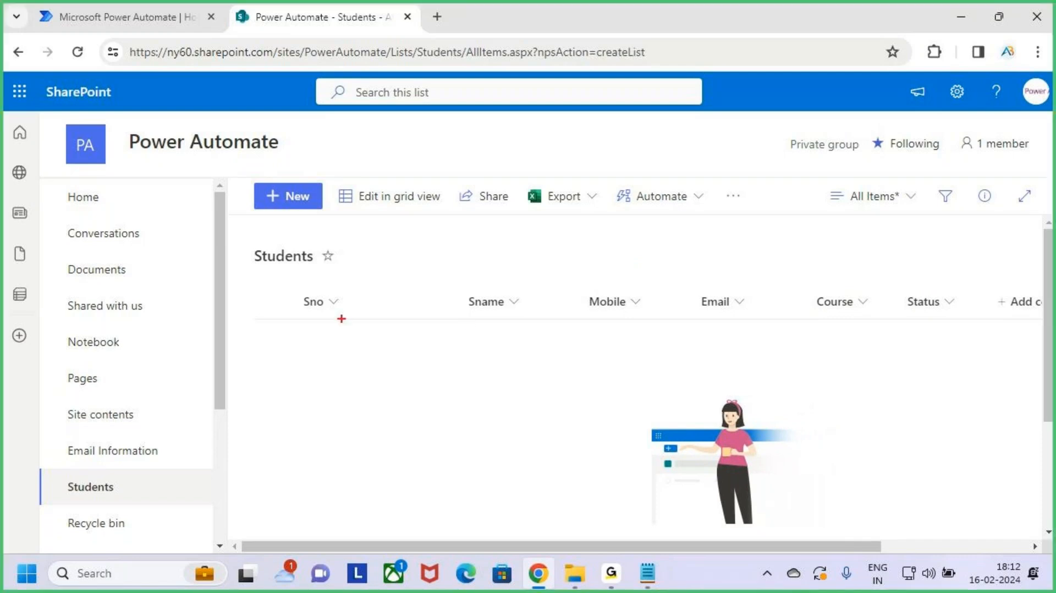
mouse_move(289, 289)
left_mouse_down()
mouse_move(746, 387)
mouse_move(974, 394)
left_mouse_up()
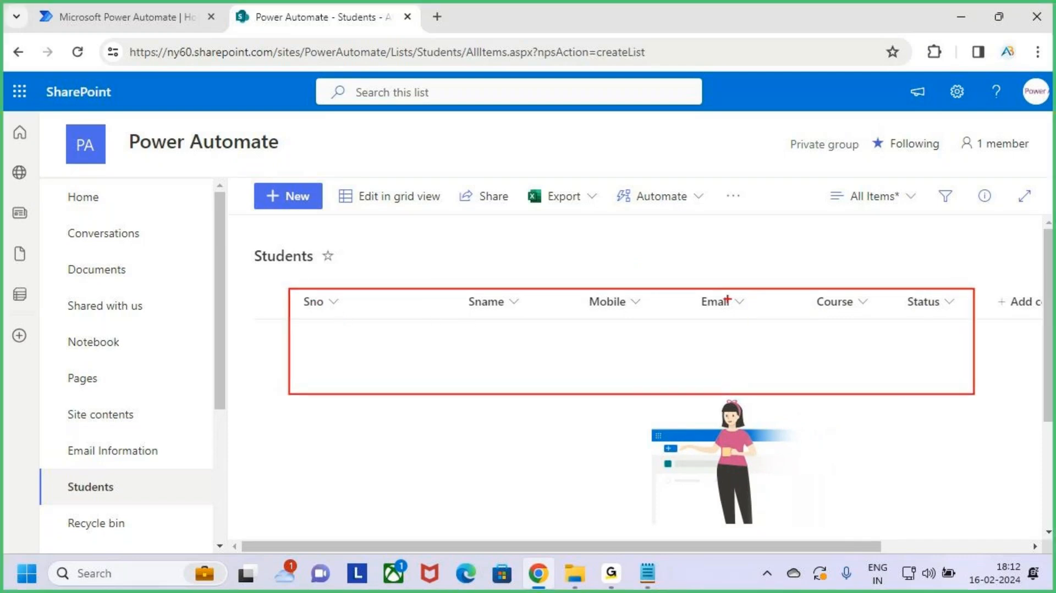
left_click_drag(620, 258, 627, 282)
left_click_drag(609, 276, 622, 289)
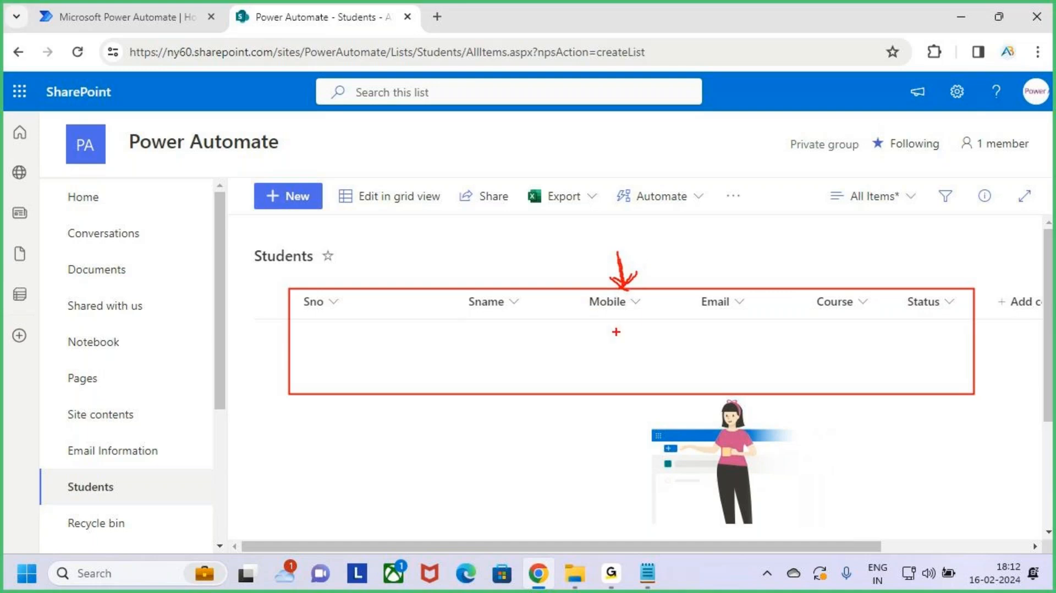
left_click_drag(620, 250, 624, 282)
left_click_drag(687, 293, 780, 343)
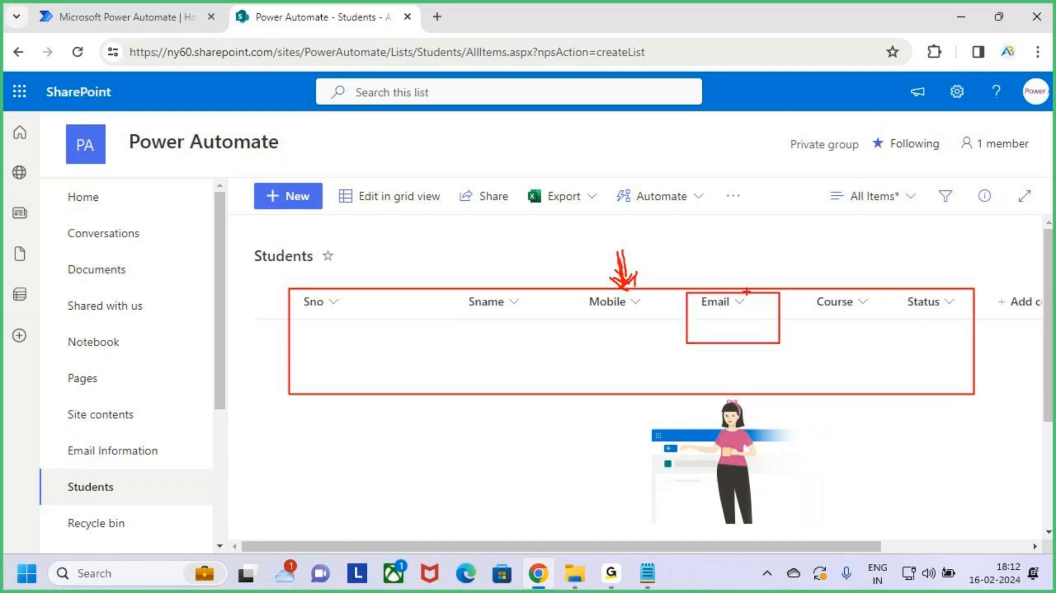
left_click_drag(714, 292, 752, 252)
mouse_move(746, 237)
left_mouse_down()
mouse_move(766, 249)
mouse_move(754, 270)
left_mouse_up()
mouse_move(800, 232)
left_mouse_down()
mouse_move(792, 242)
mouse_move(834, 222)
mouse_move(904, 231)
mouse_move(961, 187)
left_mouse_up()
left_click_drag(950, 181, 963, 177)
left_click_drag(974, 165, 977, 236)
left_click_drag(888, 257, 1053, 208)
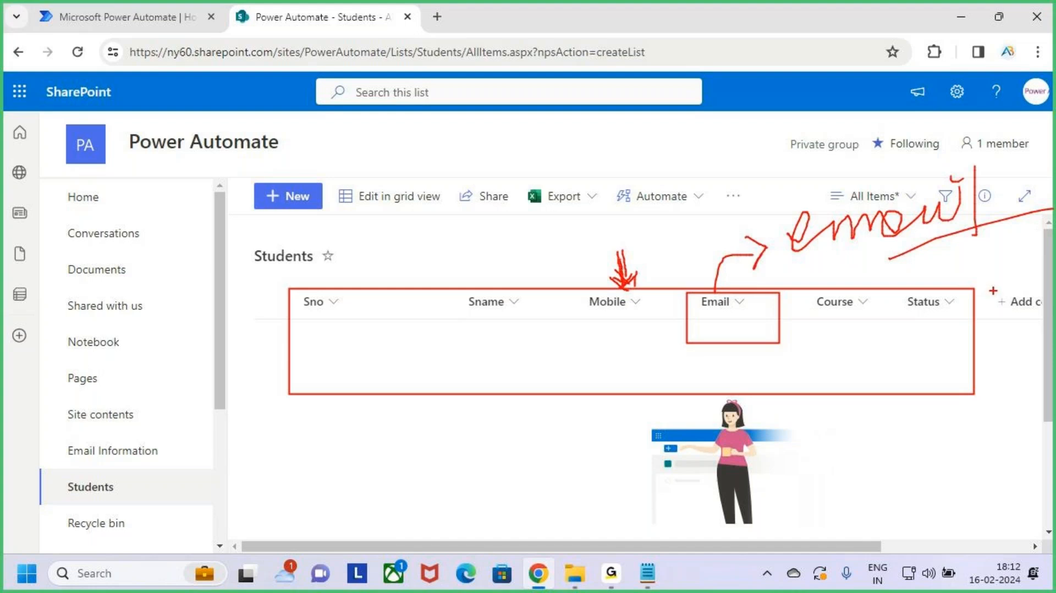
key("Escape")
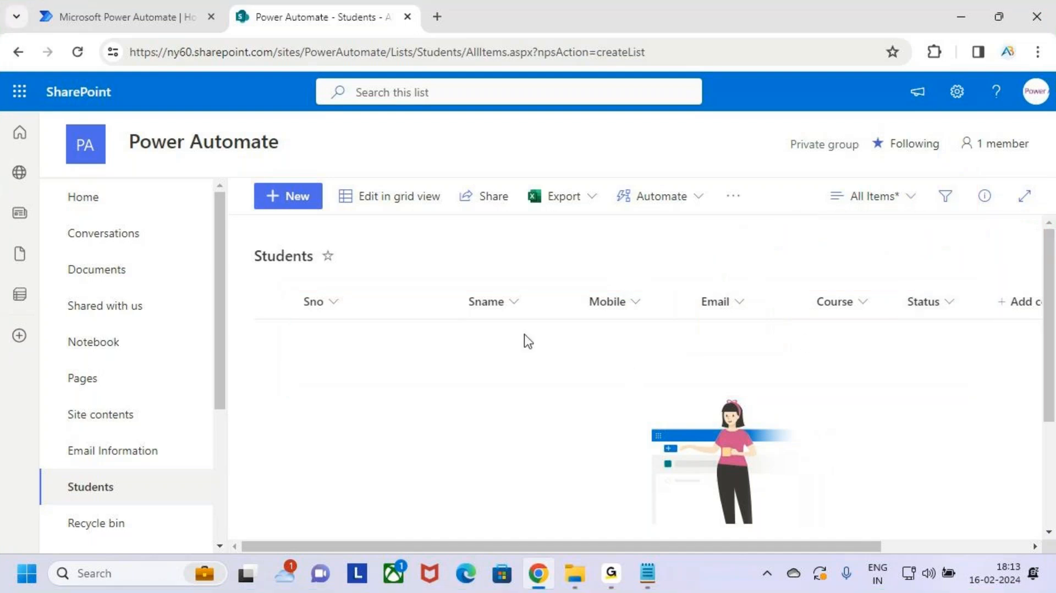
key("ctrl+2")
mouse_move(284, 287)
left_mouse_down()
mouse_move(626, 356)
mouse_move(978, 370)
mouse_move(973, 394)
left_mouse_up()
left_click_drag(685, 228, 686, 253)
mouse_move(675, 237)
left_mouse_down()
mouse_move(706, 228)
mouse_move(768, 250)
mouse_move(796, 225)
mouse_move(811, 259)
left_mouse_up()
key("Escape")
left_click(22, 92)
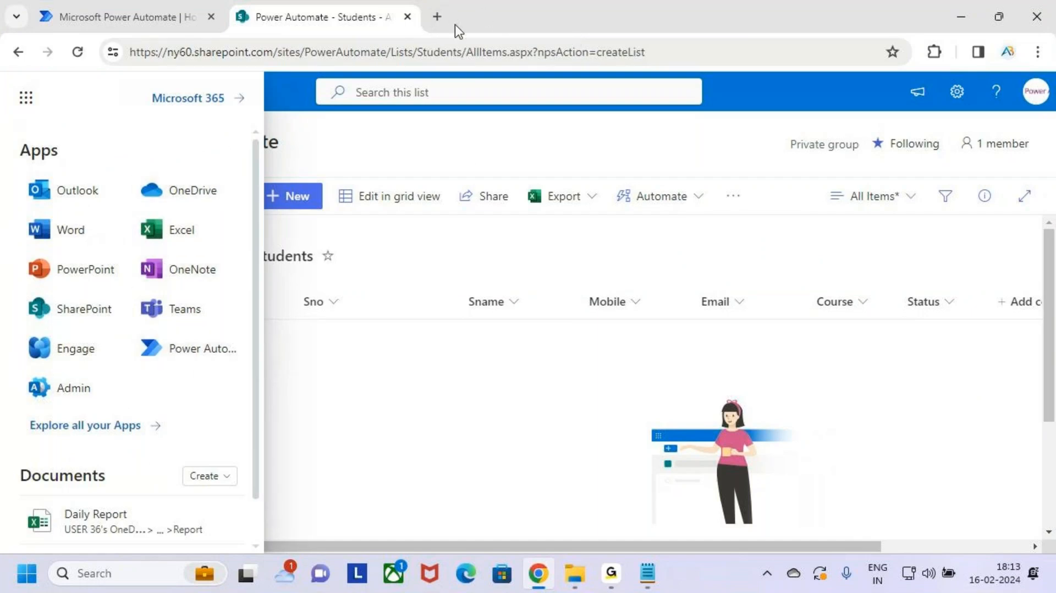
Step: Load the Power Apps maker site, make.powerapps.com, in a new browser tab
left_click(440, 156)
left_click(438, 16)
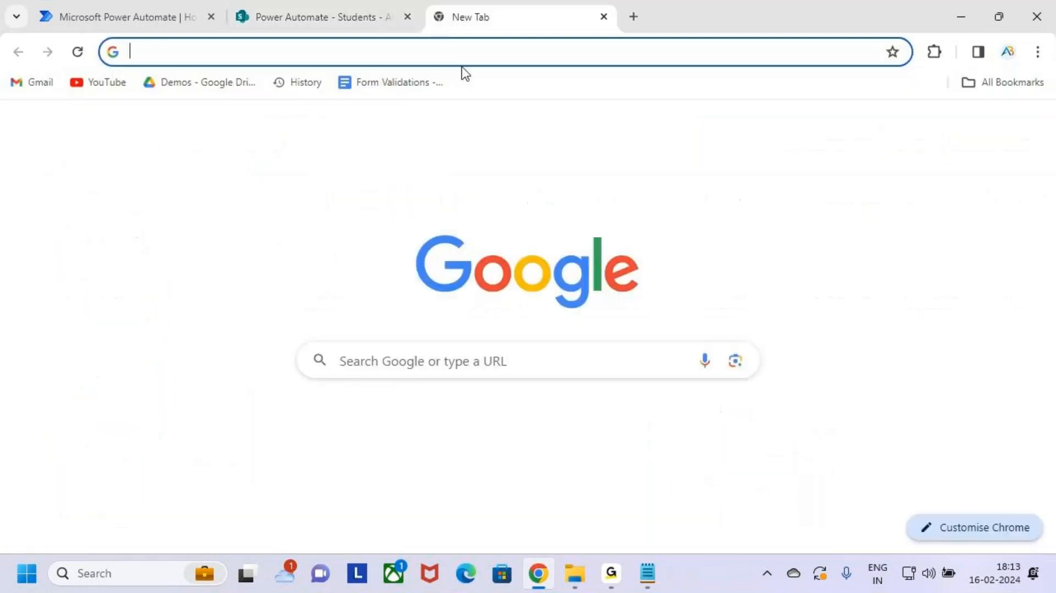
left_click(448, 53)
type("make")
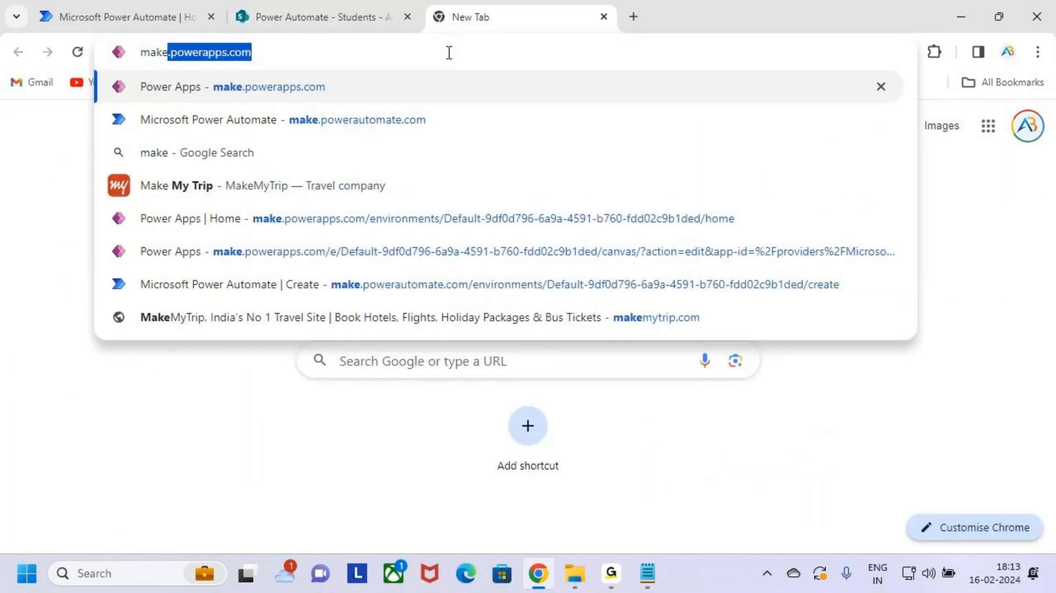
key("Return")
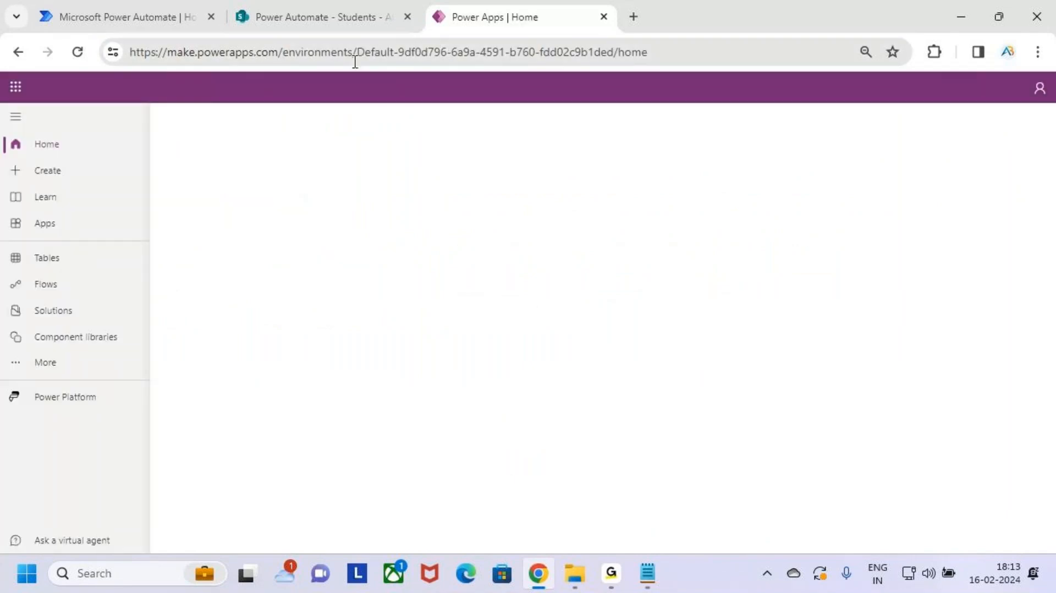
left_click(274, 52)
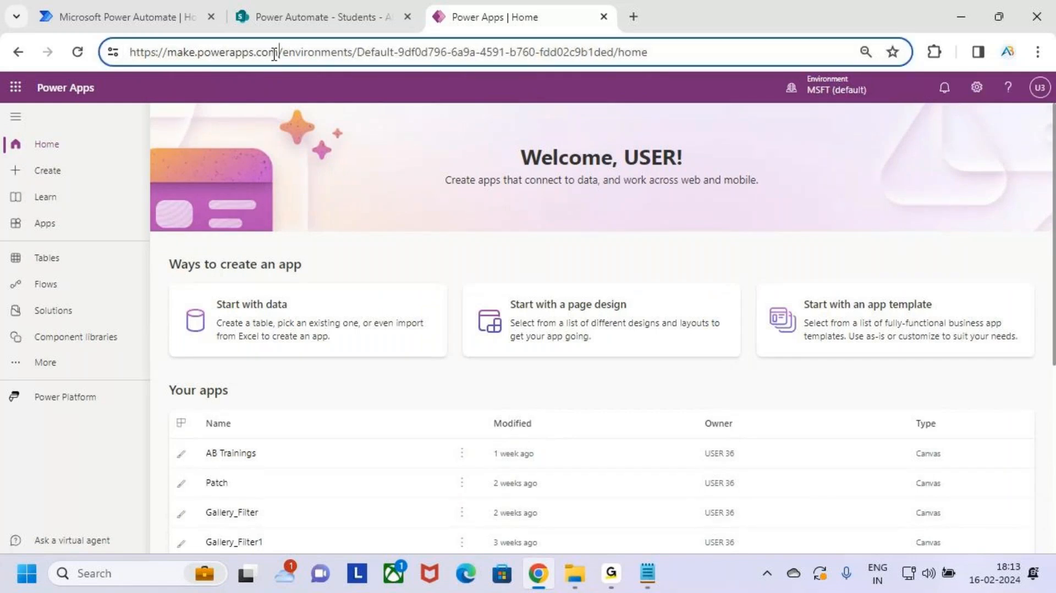
left_click_drag(278, 52, 166, 52)
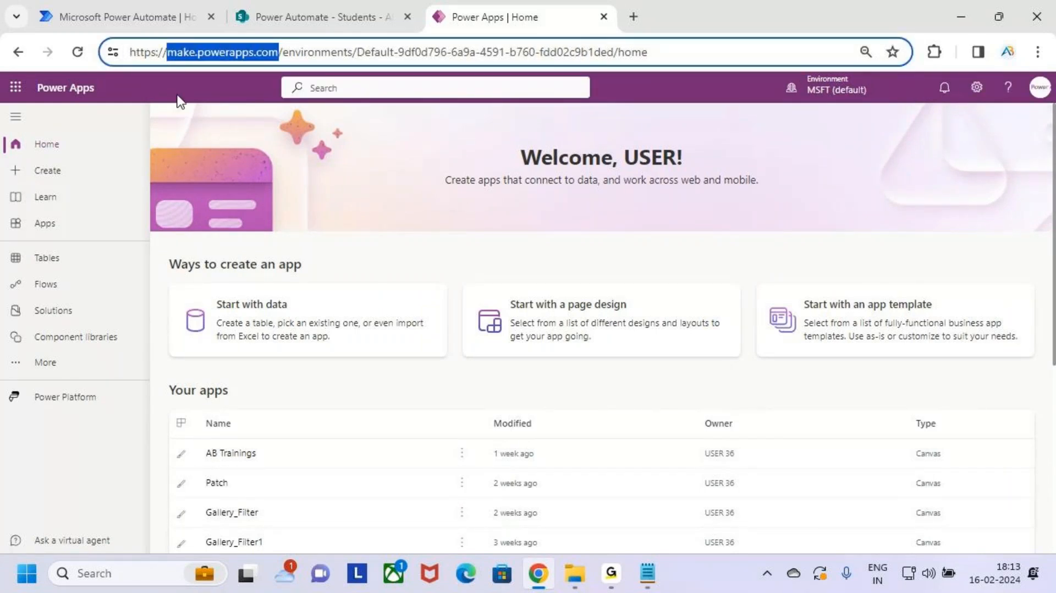
left_click(420, 165)
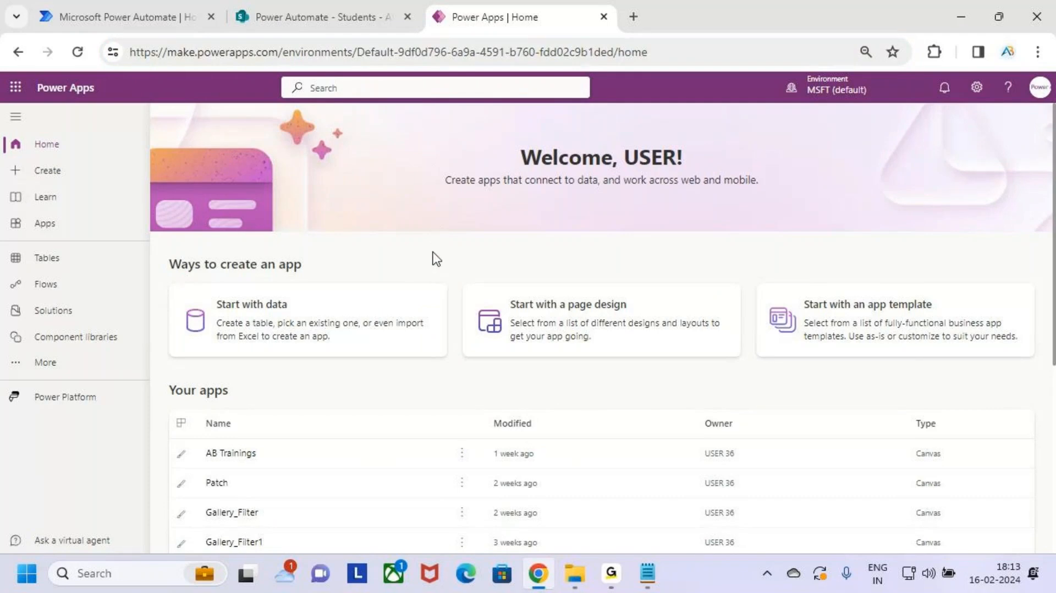
Step: Start a new blank canvas app from the Create page
left_click(68, 173)
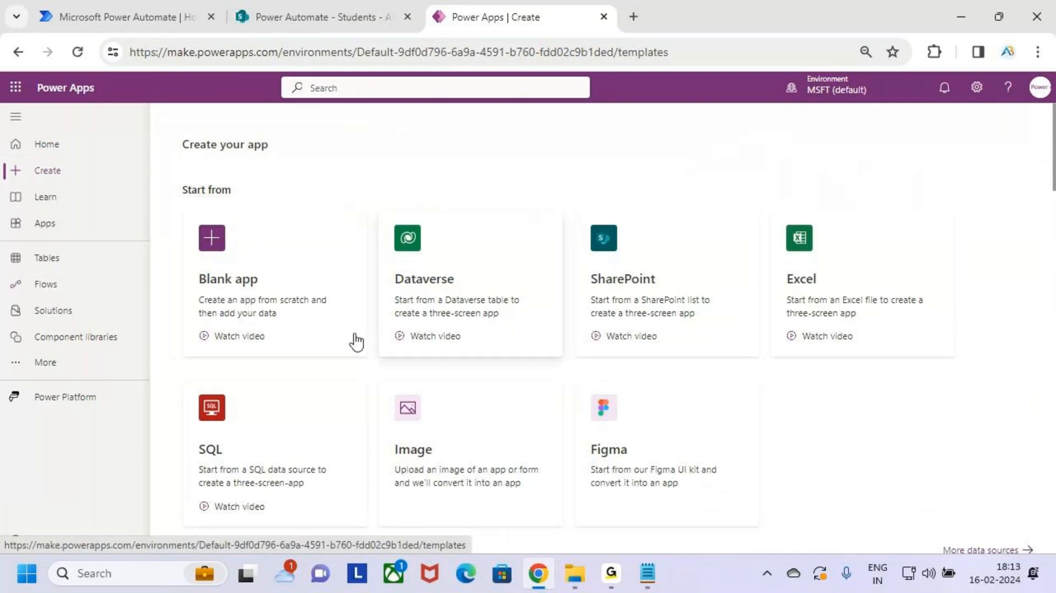
left_click(290, 272)
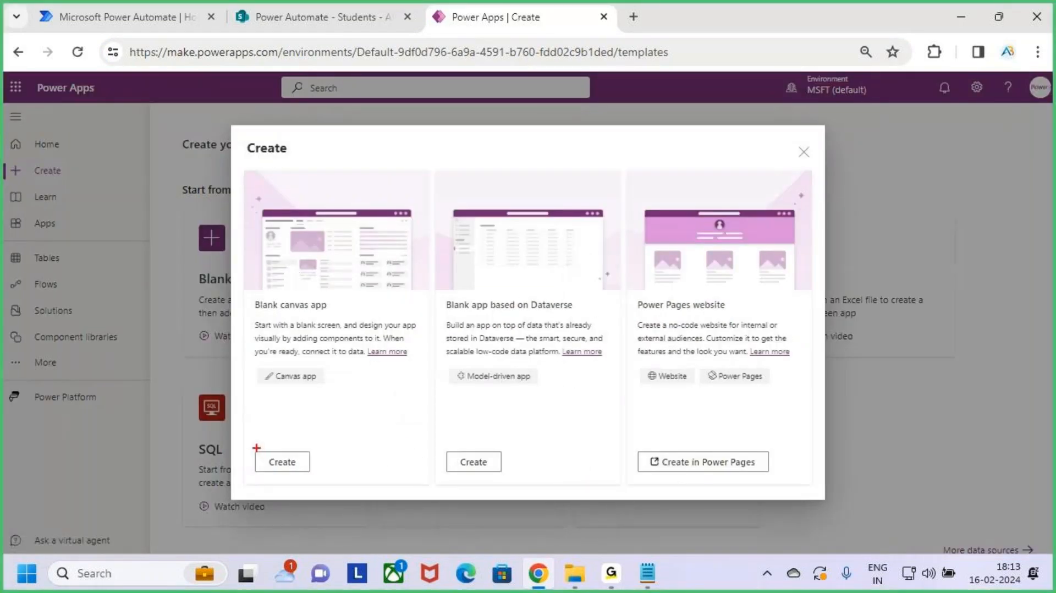
left_click_drag(244, 444, 331, 484)
left_click_drag(296, 457, 337, 425)
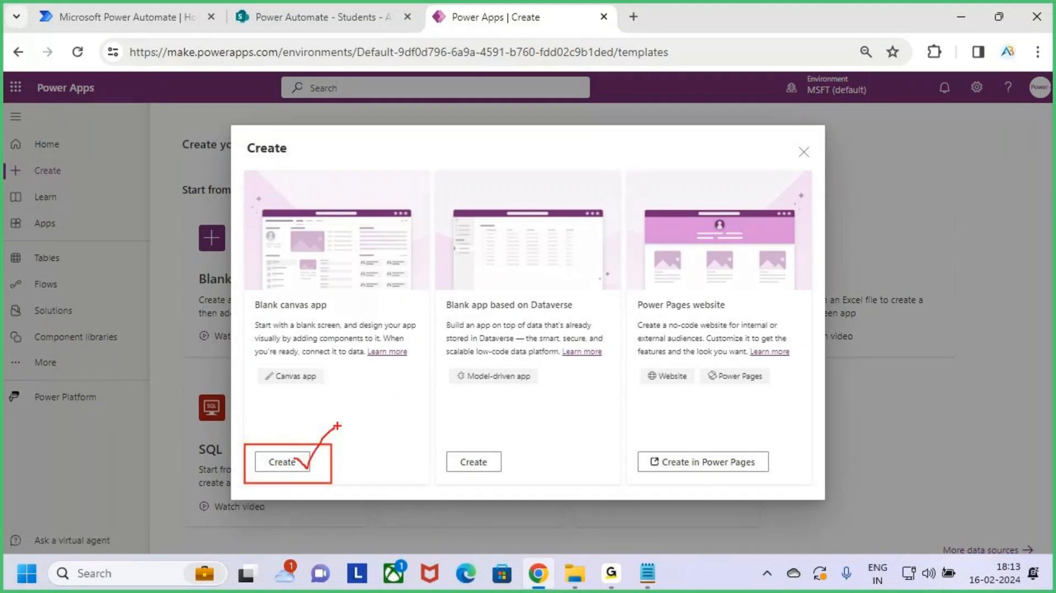
left_click(297, 464)
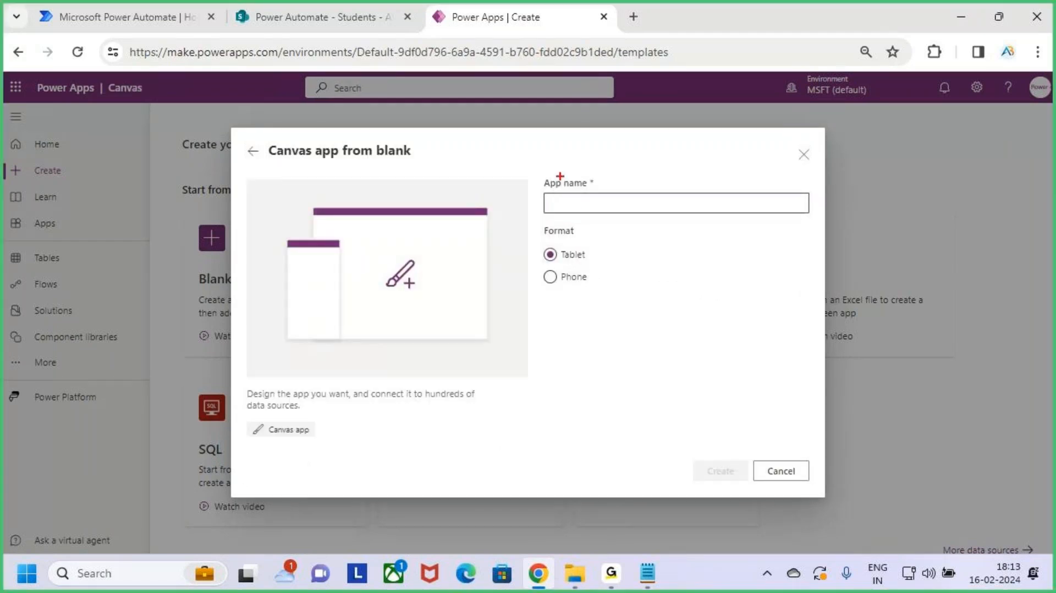
mouse_move(531, 171)
left_mouse_down()
mouse_move(575, 196)
mouse_move(772, 229)
left_mouse_up()
key("Escape")
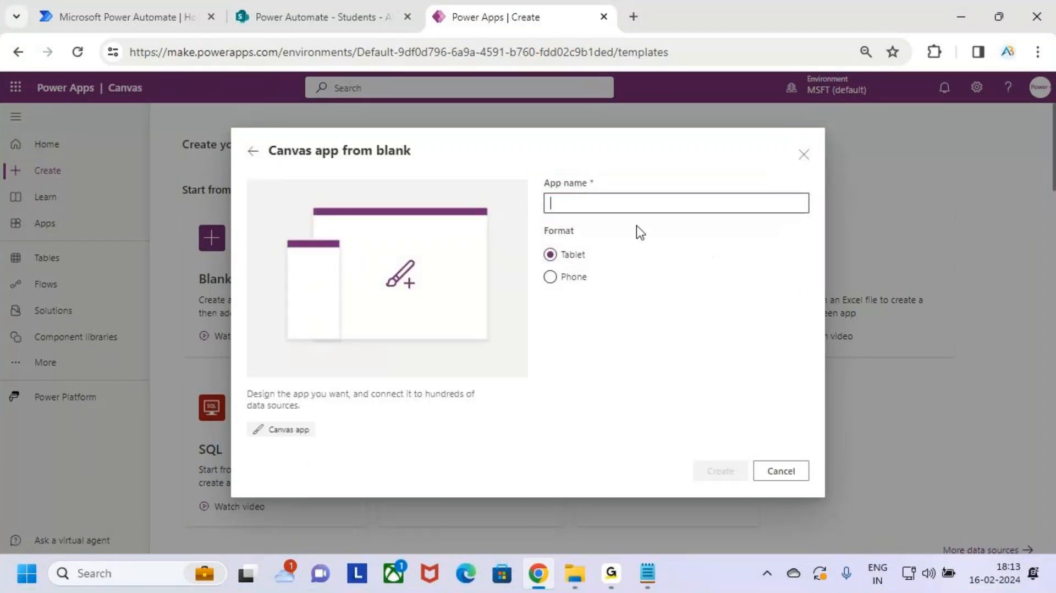
Step: Name the app 'AB Trainings Enquiry', choose the Phone format, and create it
type("AB")
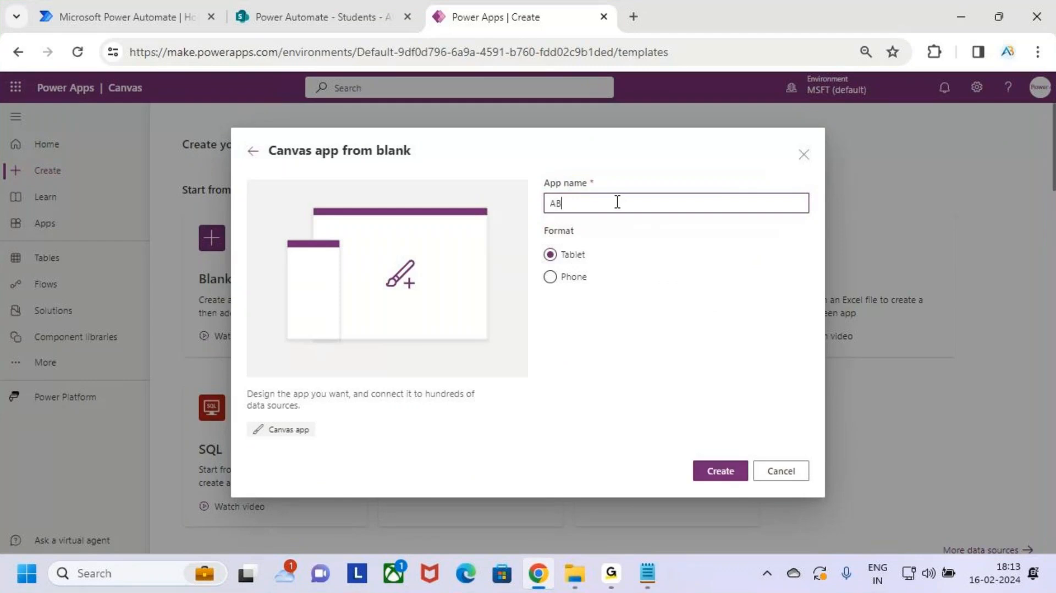
type(" Trainings Enquery")
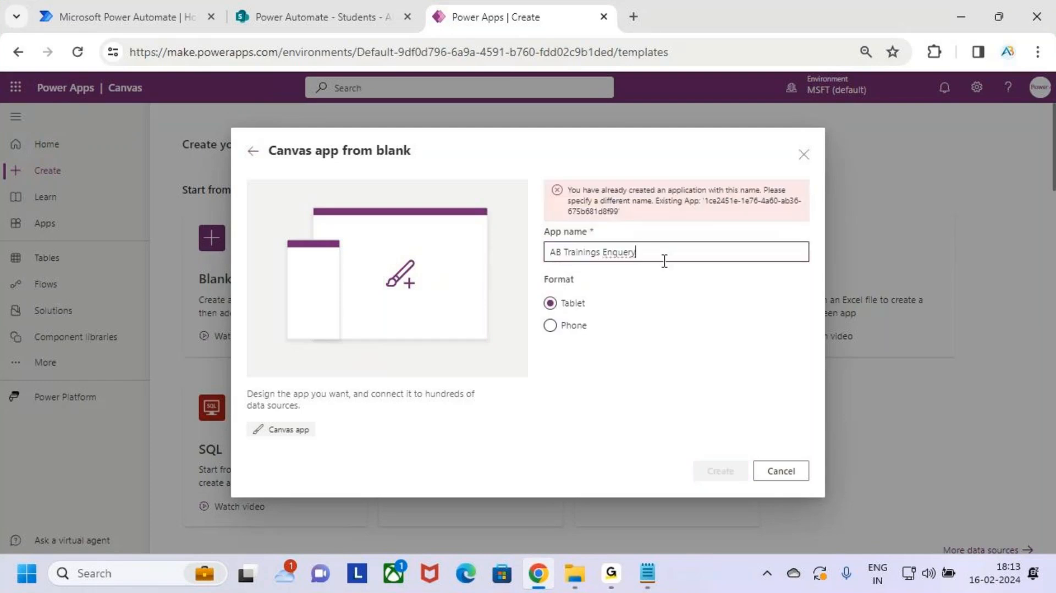
key("BackSpace")
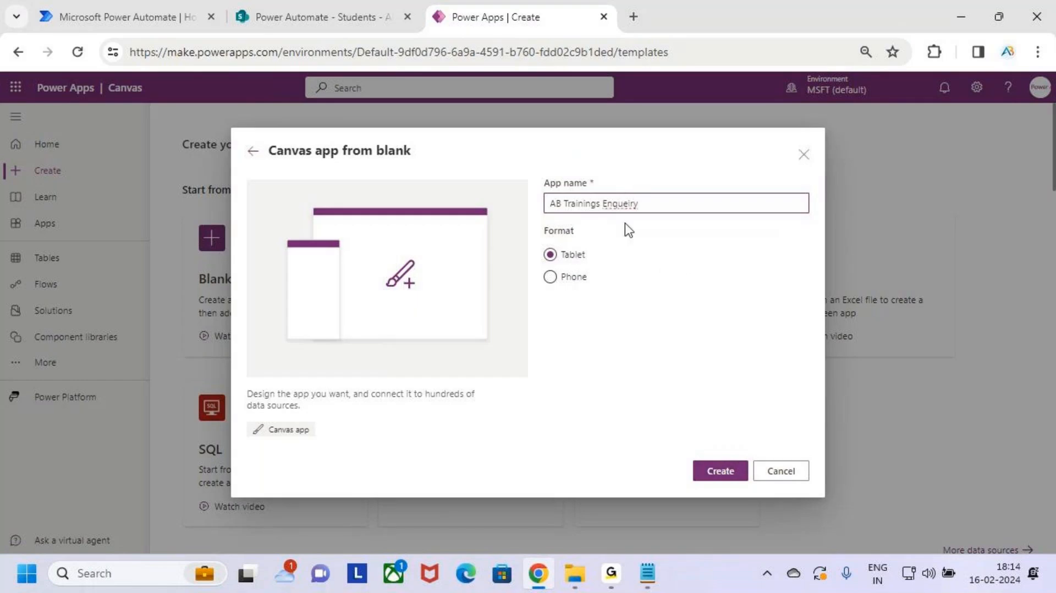
right_click(628, 205)
left_click(682, 225)
left_click(584, 280)
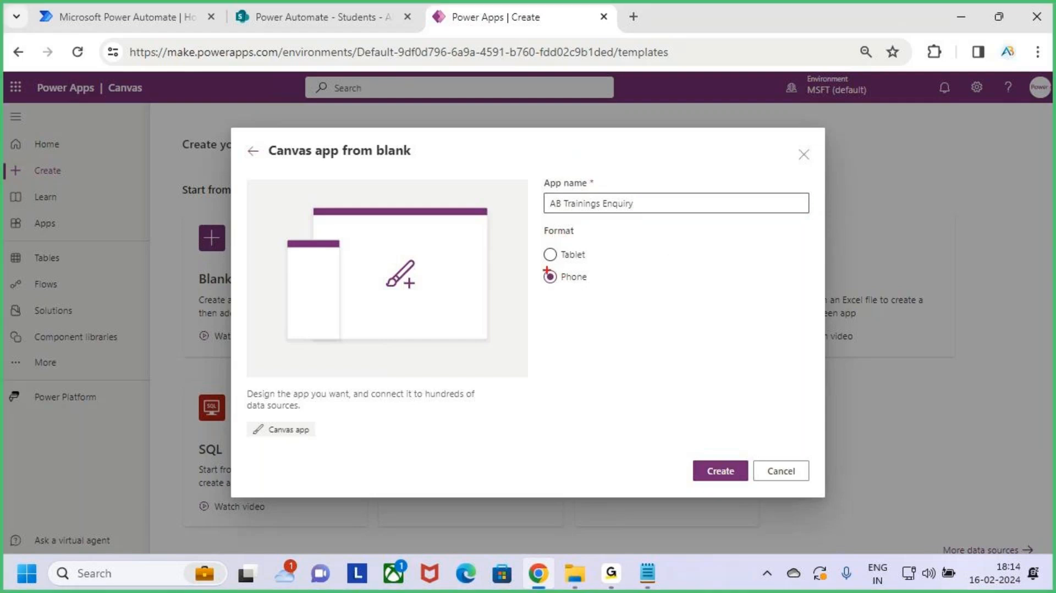
left_click_drag(542, 267, 597, 288)
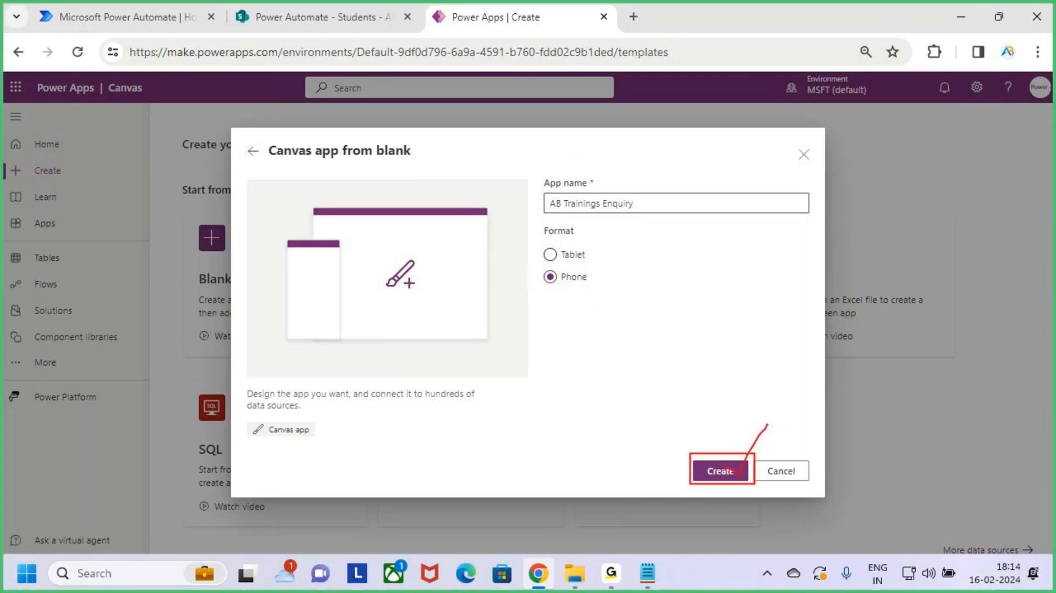
left_click(725, 473)
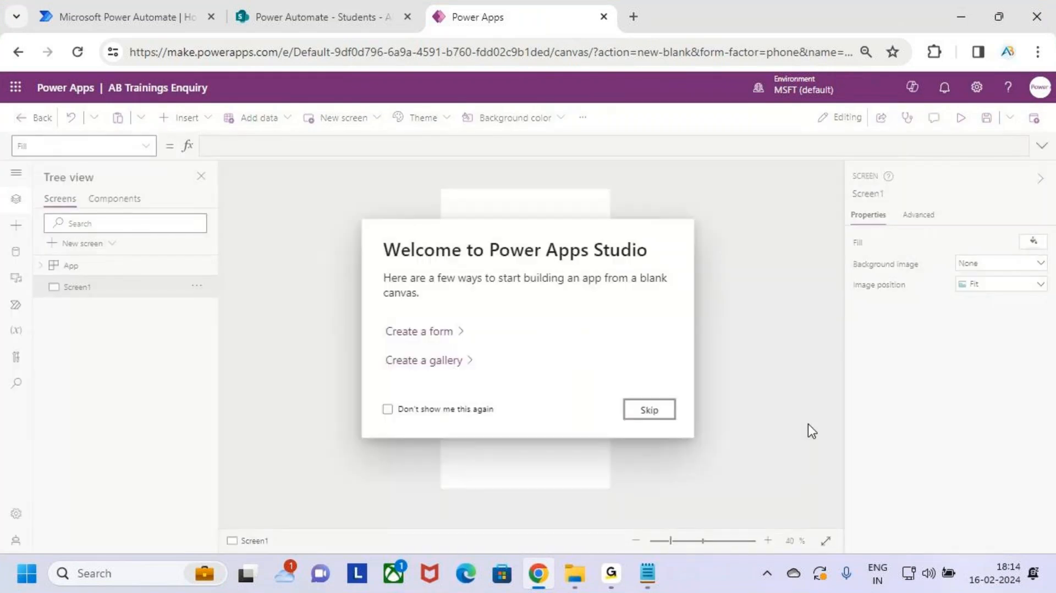
Step: Dismiss the welcome prompt and annotate the empty phone screen with on-screen drawings
left_click(658, 417)
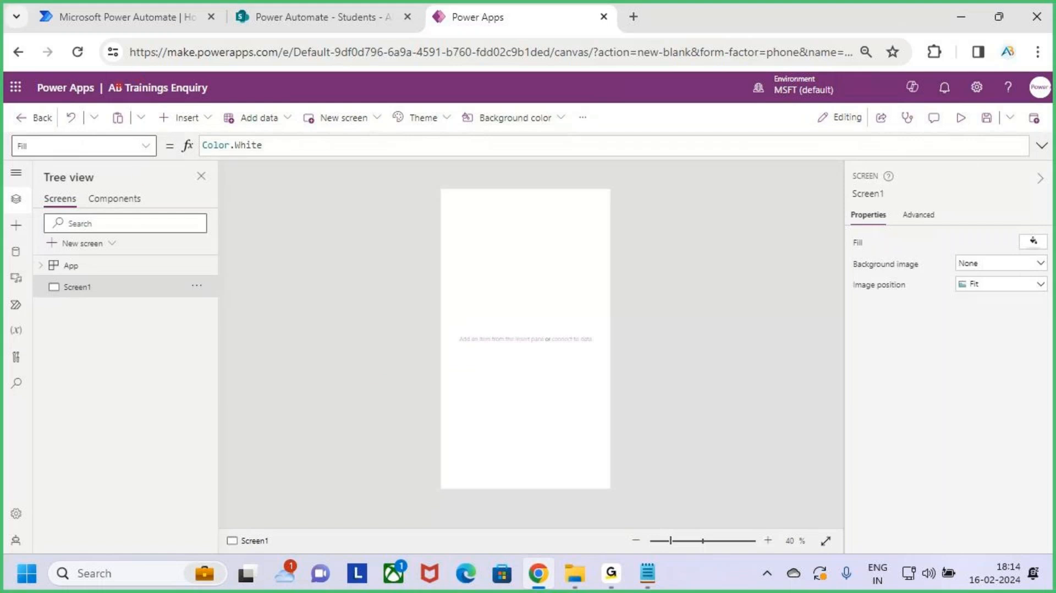
left_click_drag(103, 78, 218, 101)
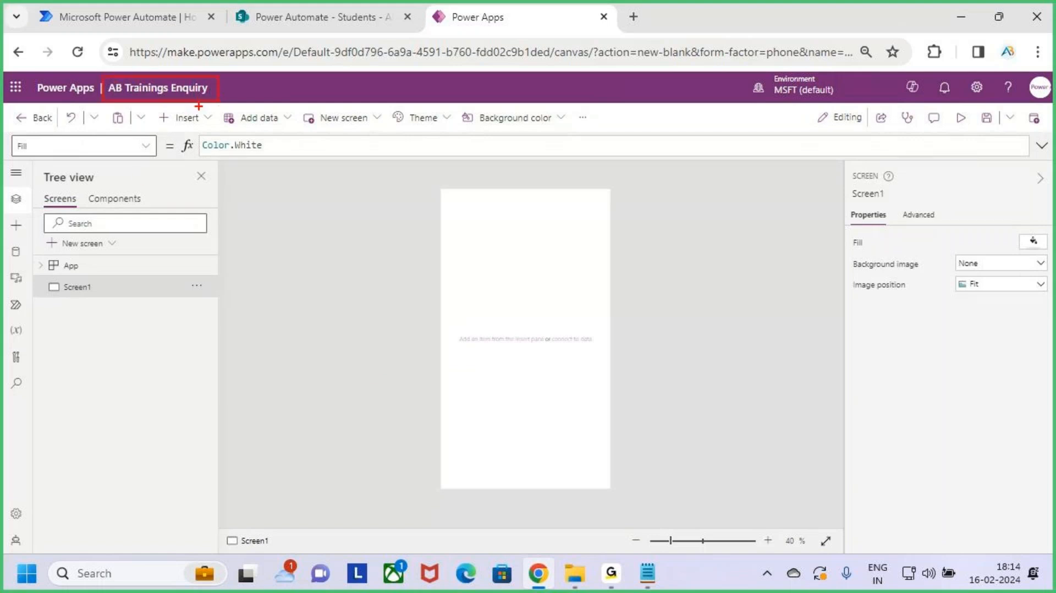
key("Escape")
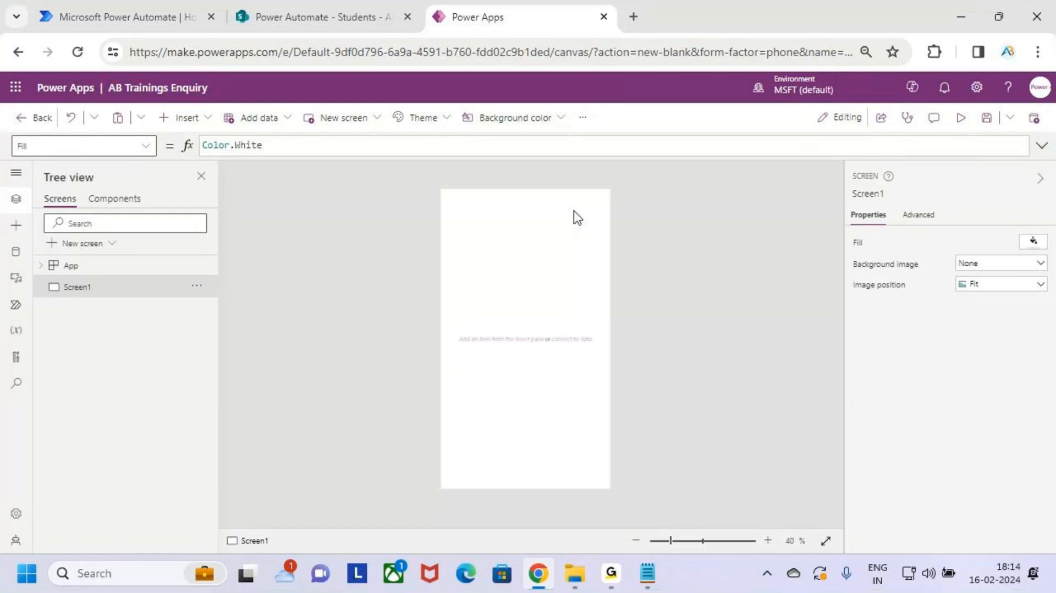
key("ctrl+2")
mouse_move(442, 188)
left_mouse_down()
mouse_move(530, 346)
mouse_move(575, 403)
mouse_move(611, 488)
left_mouse_up()
left_click_drag(497, 295, 551, 237)
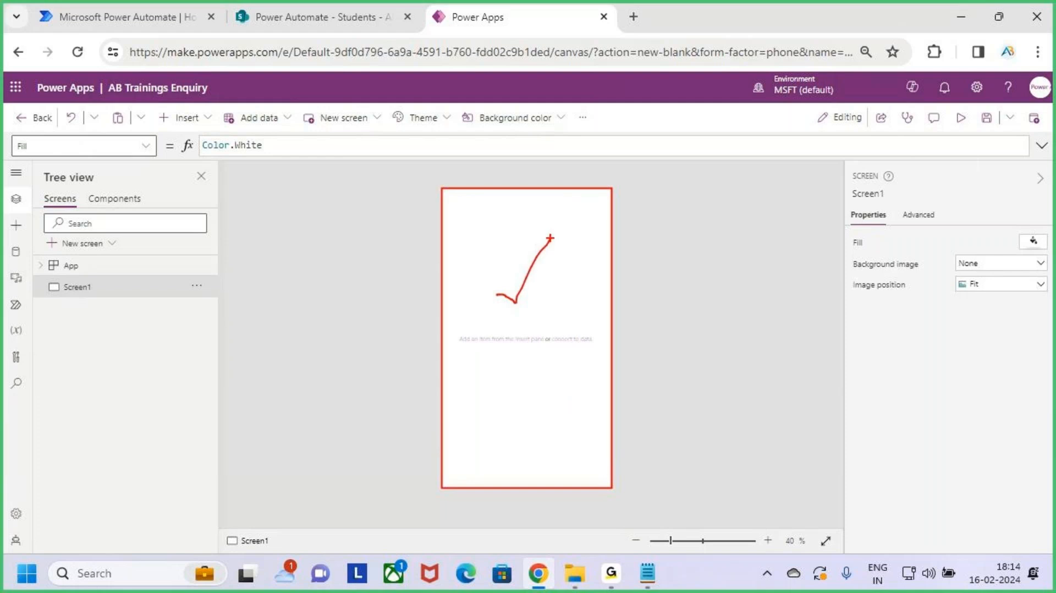
key("Escape")
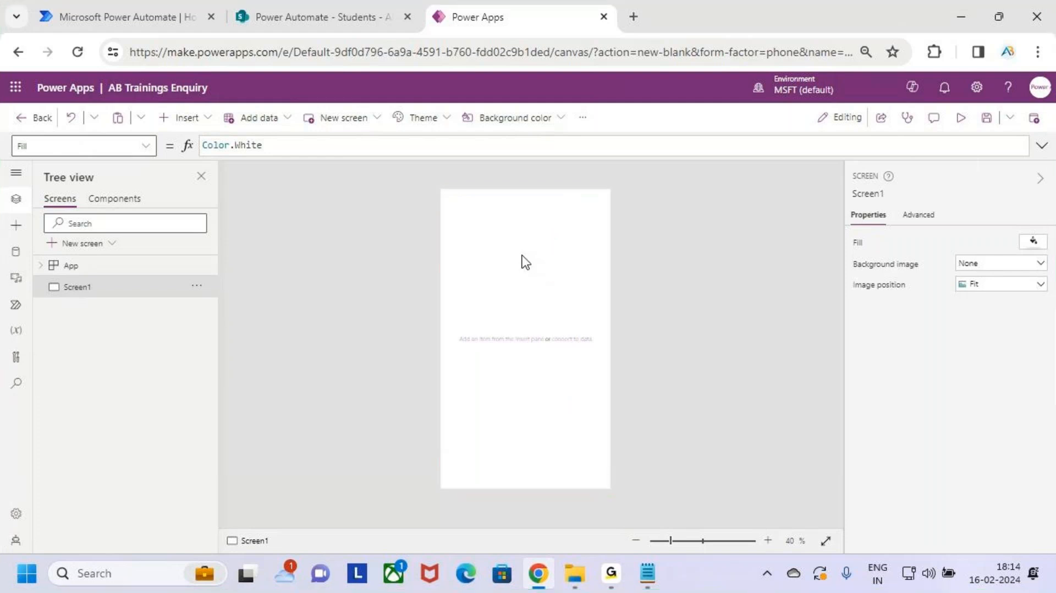
Step: Highlight more parts of the editor with drawings, then bring up the Insert controls list
key("ctrl+2")
mouse_move(443, 192)
left_mouse_down()
mouse_move(582, 230)
mouse_move(612, 224)
left_mouse_up()
key("Escape")
key("ctrl+2")
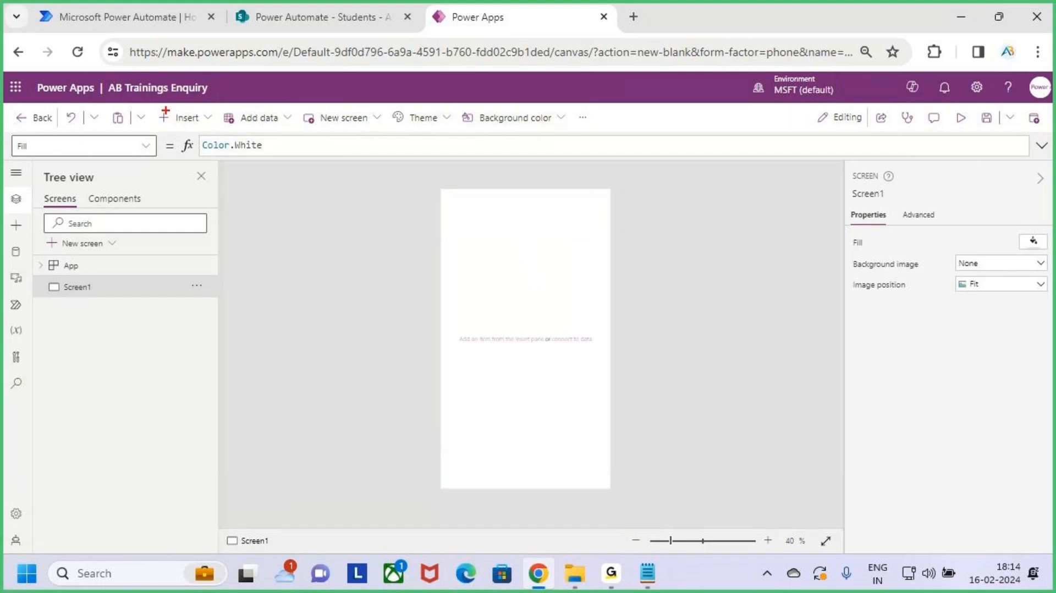
left_click_drag(158, 107, 222, 132)
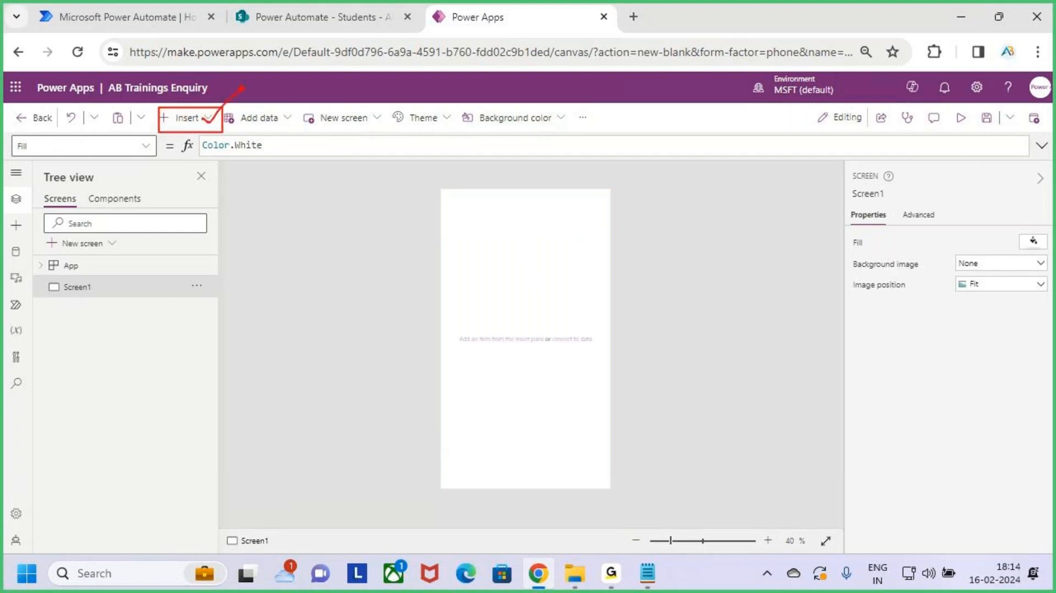
key("Escape")
left_click(199, 119)
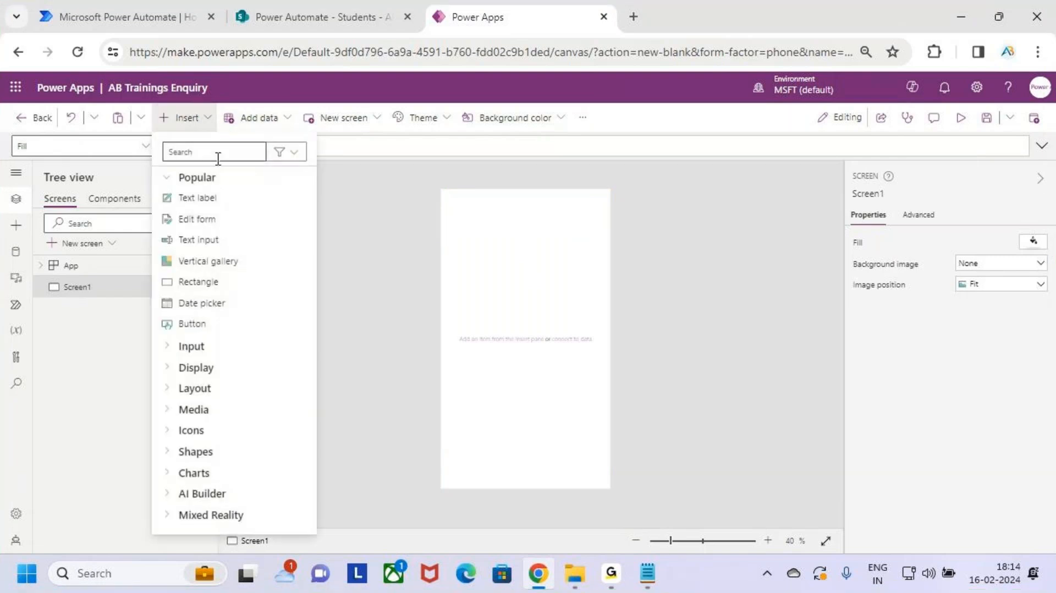
Step: Add a text label at the screen's top-left corner, stretched across the full width
key("ctrl+2")
left_click_drag(166, 187, 245, 210)
key("Escape")
left_click(239, 206)
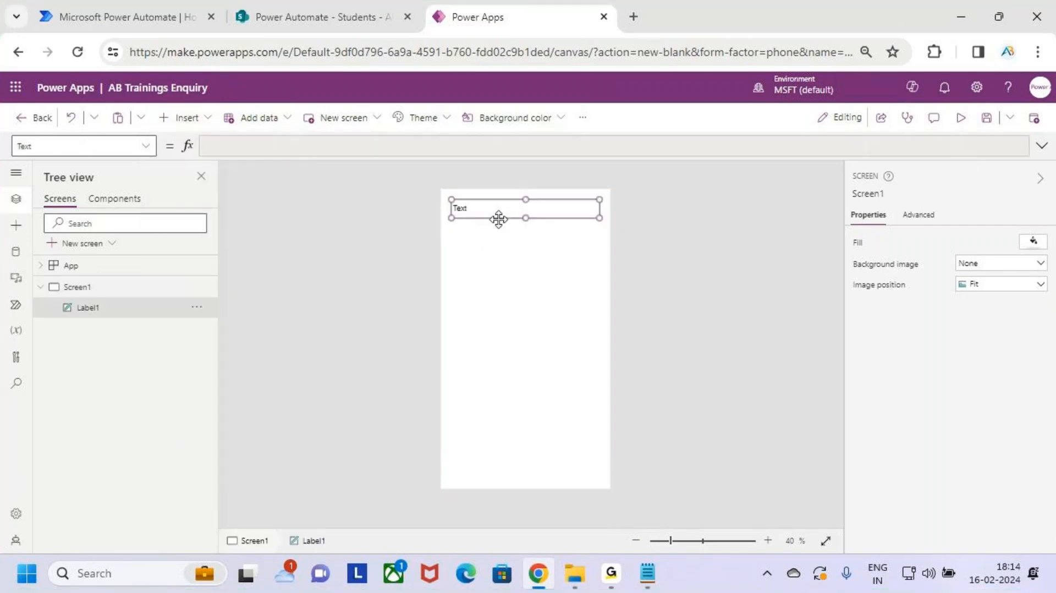
left_click_drag(495, 206, 485, 196)
left_click_drag(589, 208, 609, 211)
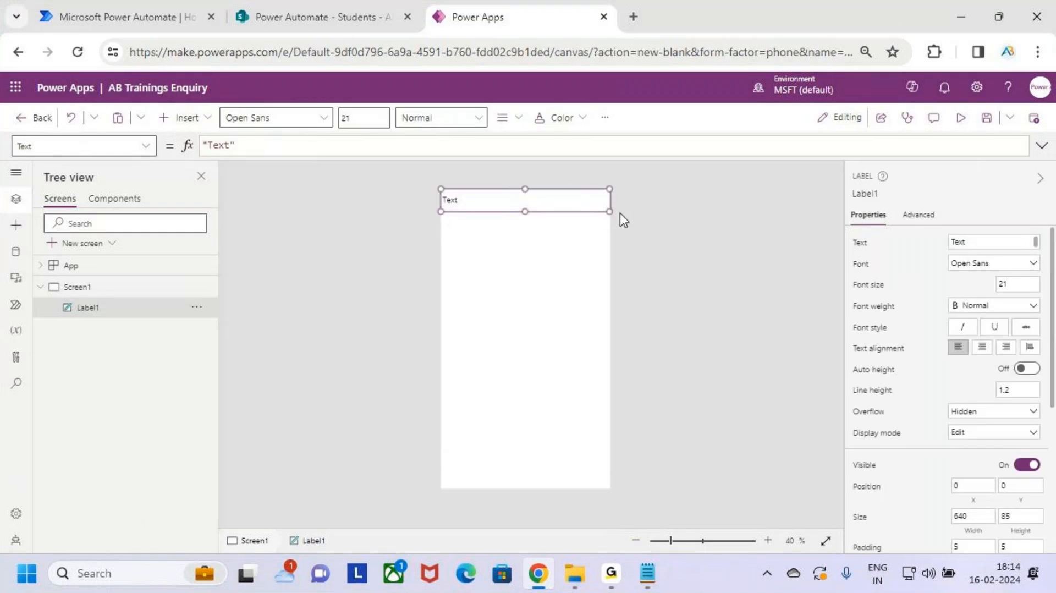
Step: Change the label text to 'New Student Enquriy' and enter font size 34
double_click(215, 144)
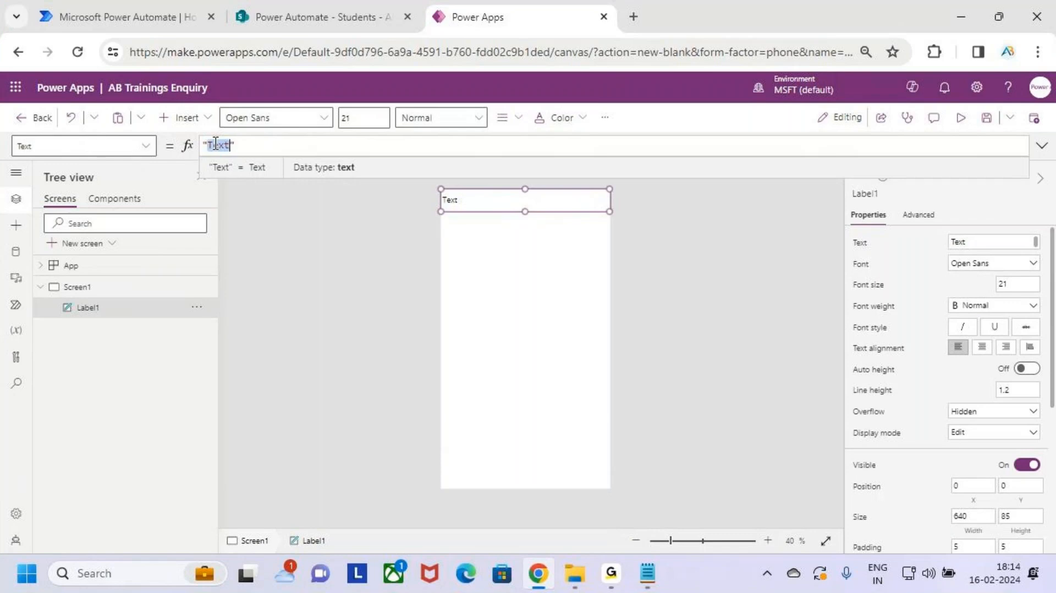
type("New")
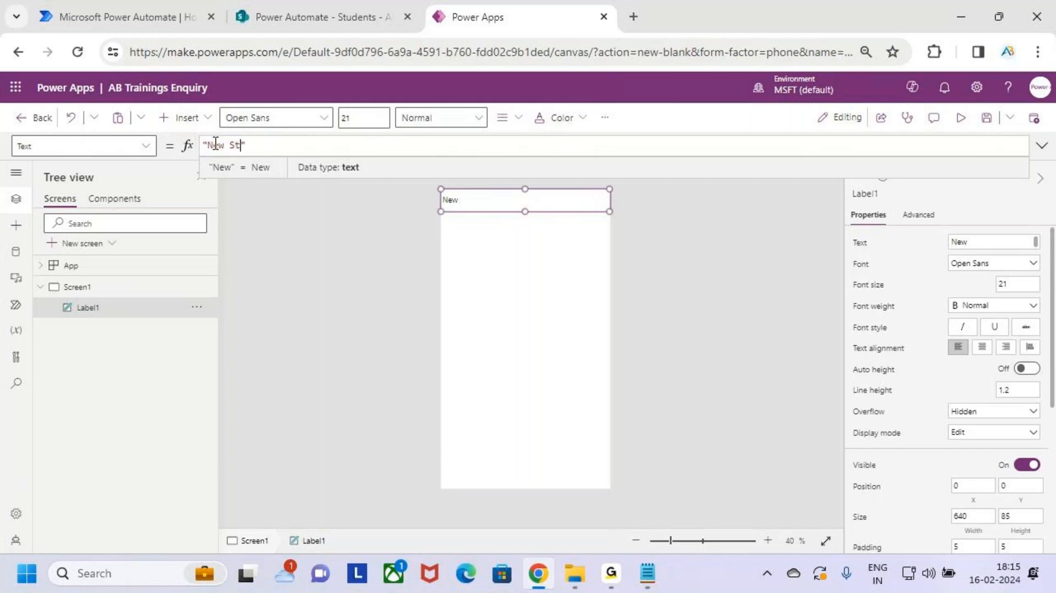
type("Student ")
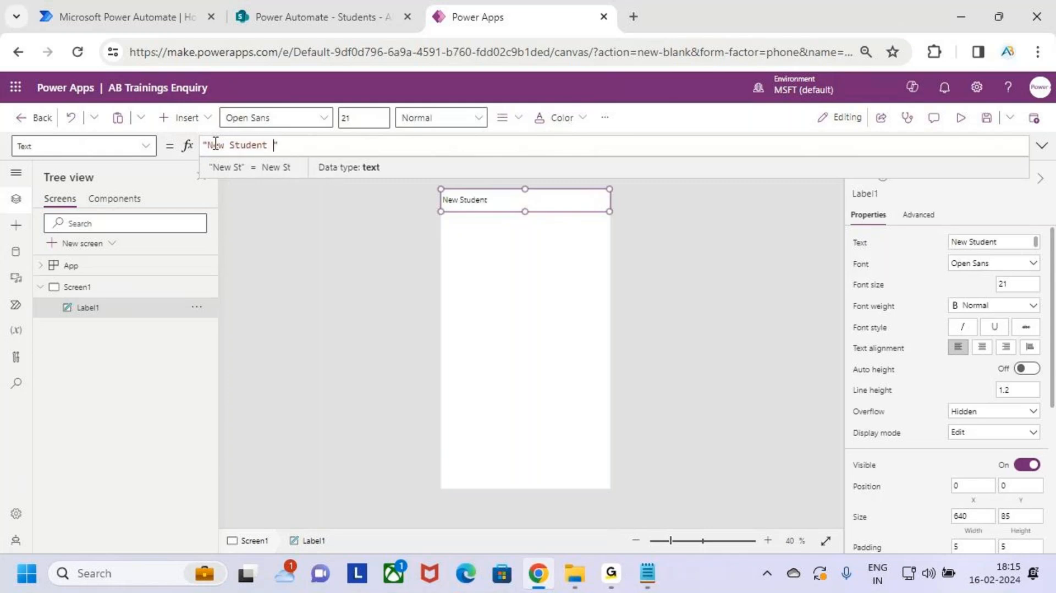
type("Enqu")
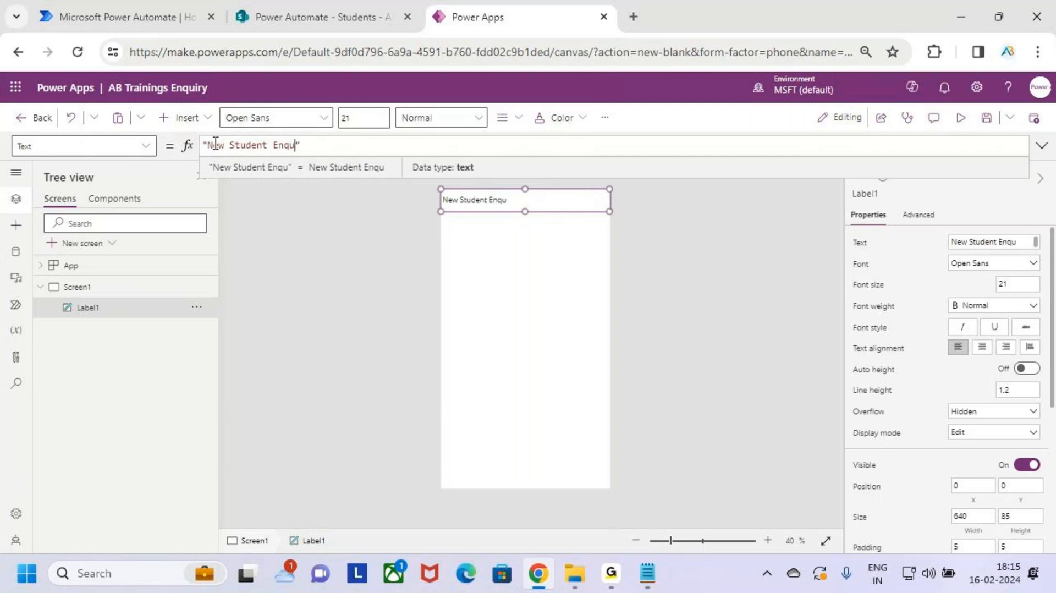
type("riy")
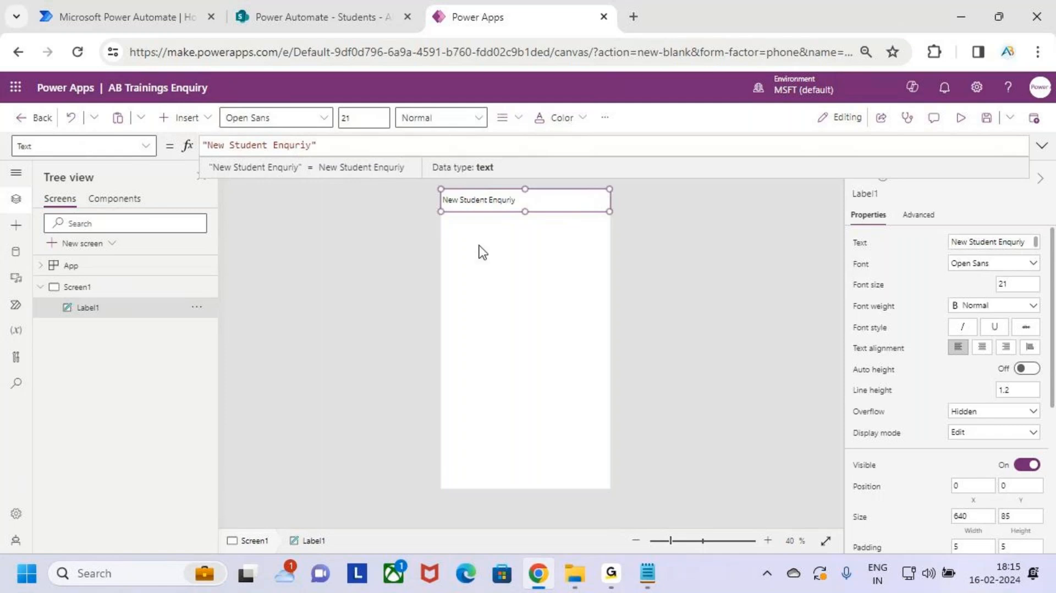
left_click(357, 119)
key("ctrl+a")
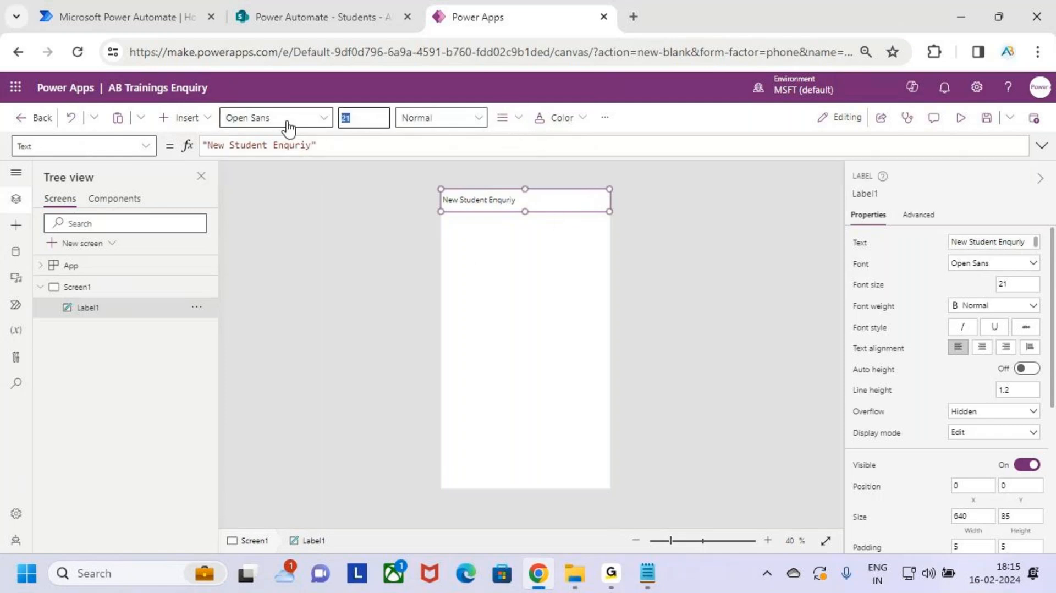
type("3")
type("4")
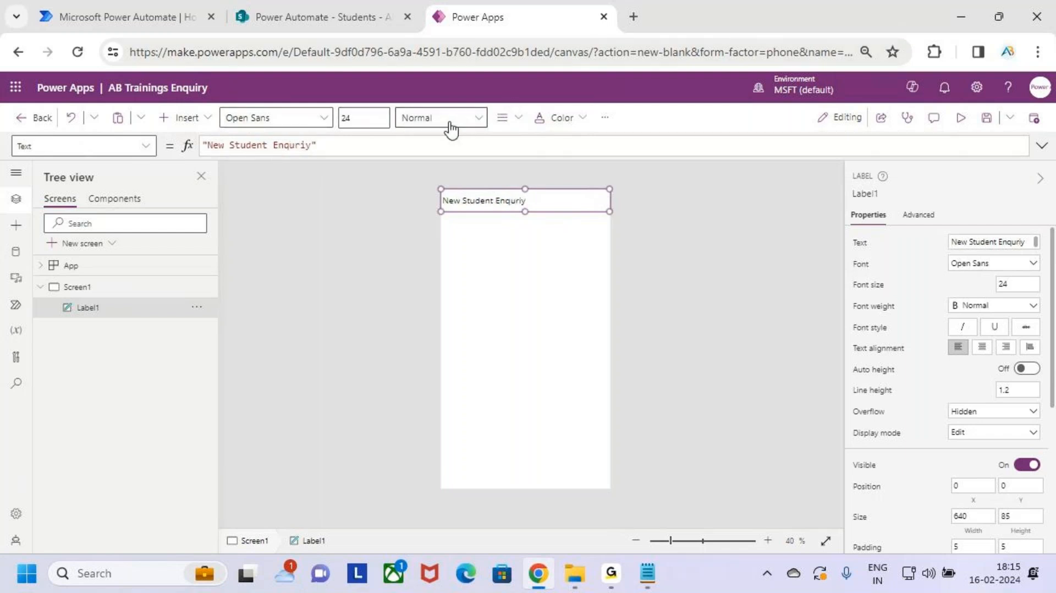
Step: Make the header text semibold, centred and white on an orange background
left_click(448, 124)
left_click(460, 175)
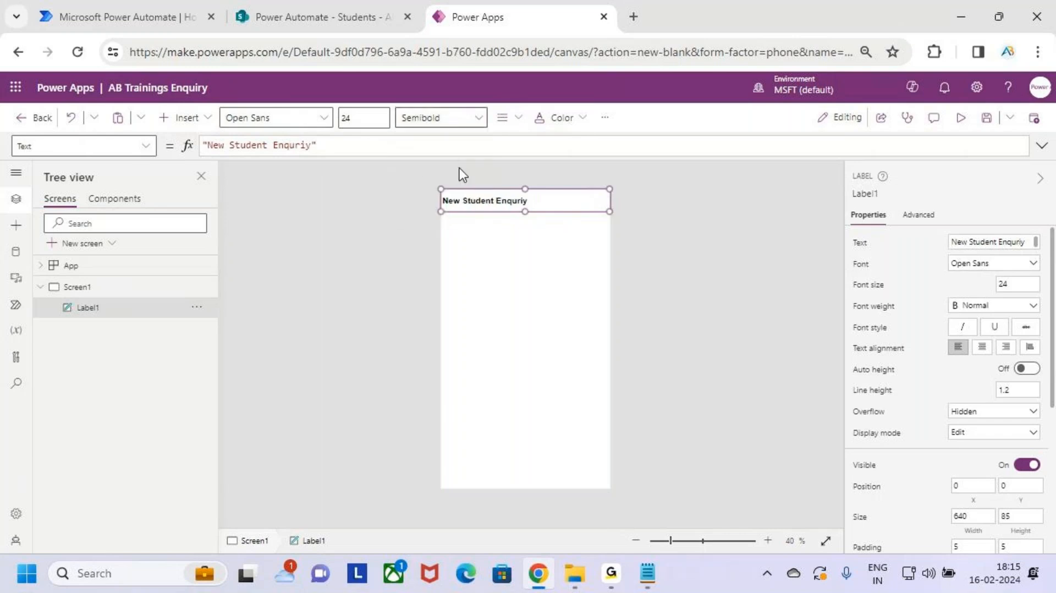
left_click(520, 122)
left_click(540, 170)
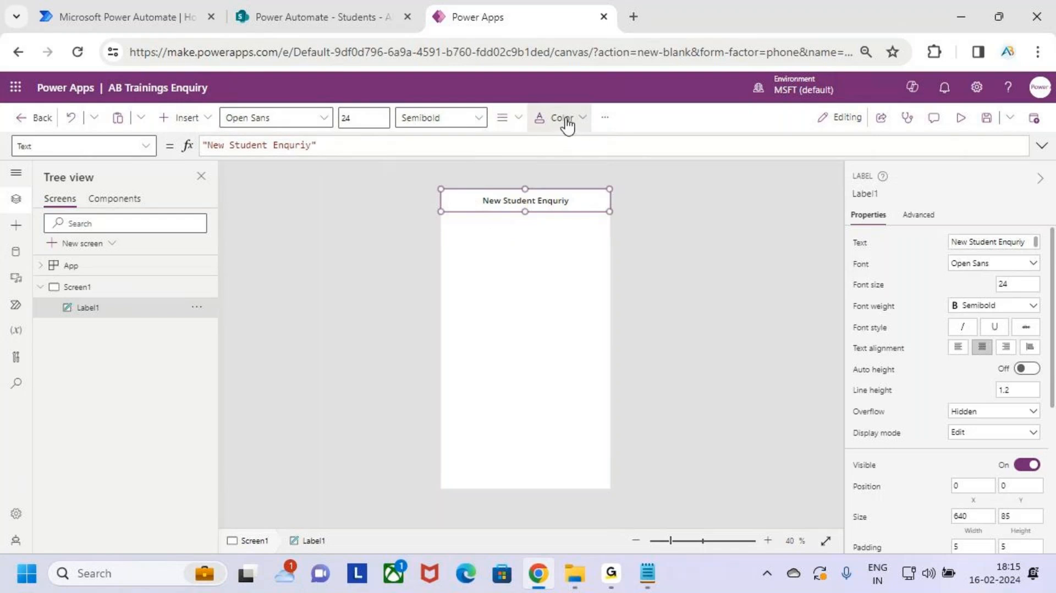
left_click(566, 123)
left_click(548, 354)
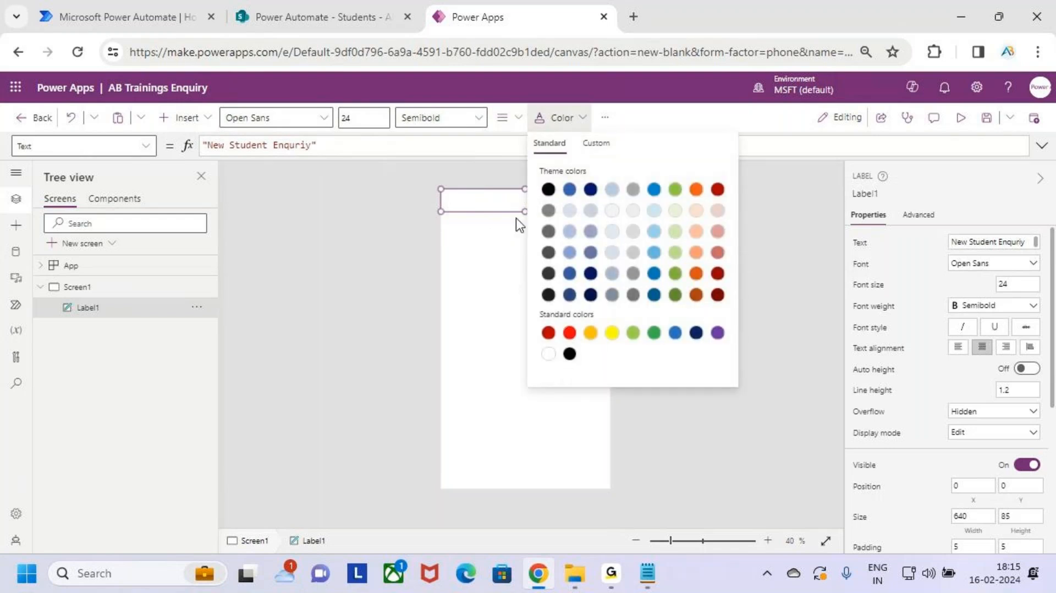
left_click(603, 117)
mouse_move(636, 149)
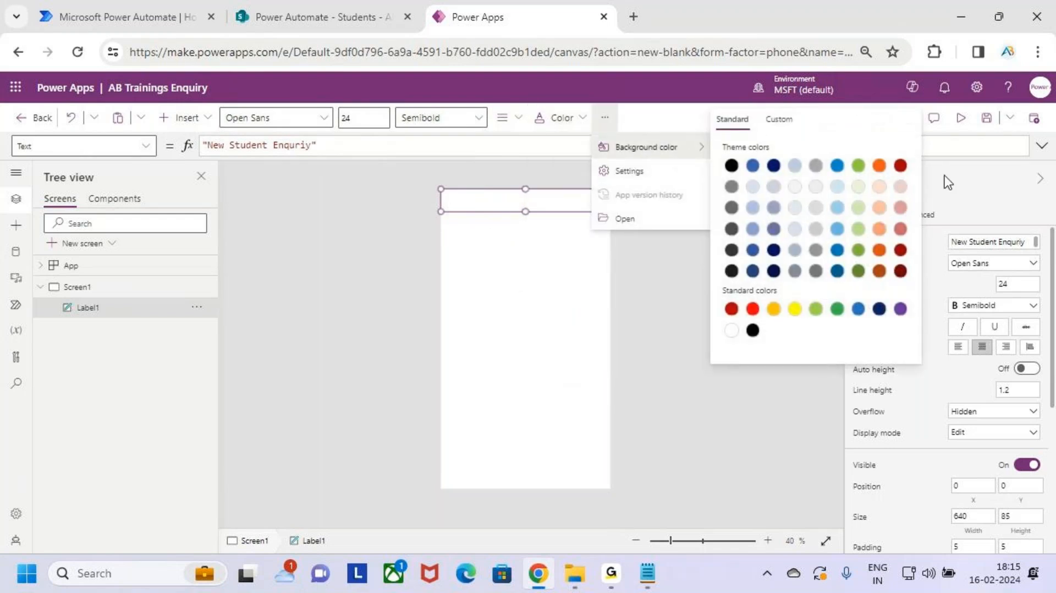
left_click(879, 166)
Step: Reselect the header label and set its font size to 30
left_click(474, 351)
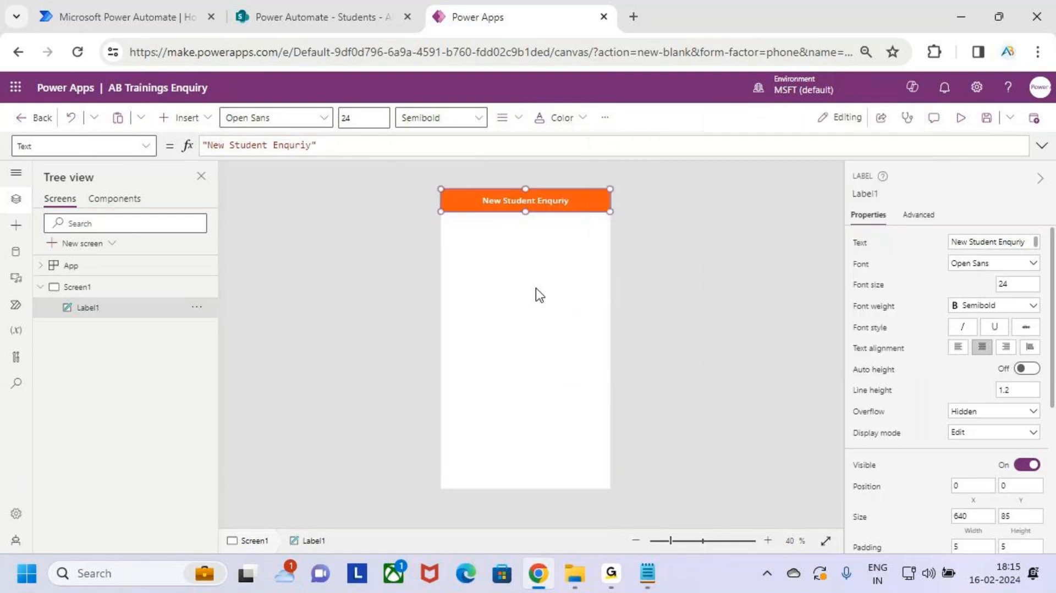
left_click(537, 294)
left_click(550, 217)
left_click(353, 118)
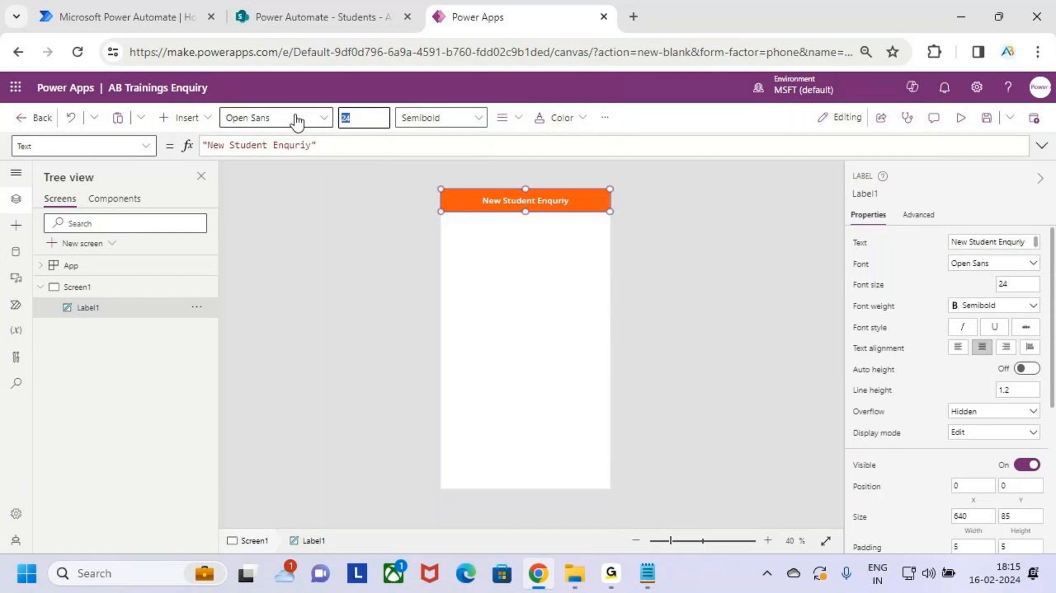
left_click(503, 291)
Step: Annotate the finished orange header banner with on-screen drawings
key("ctrl+2")
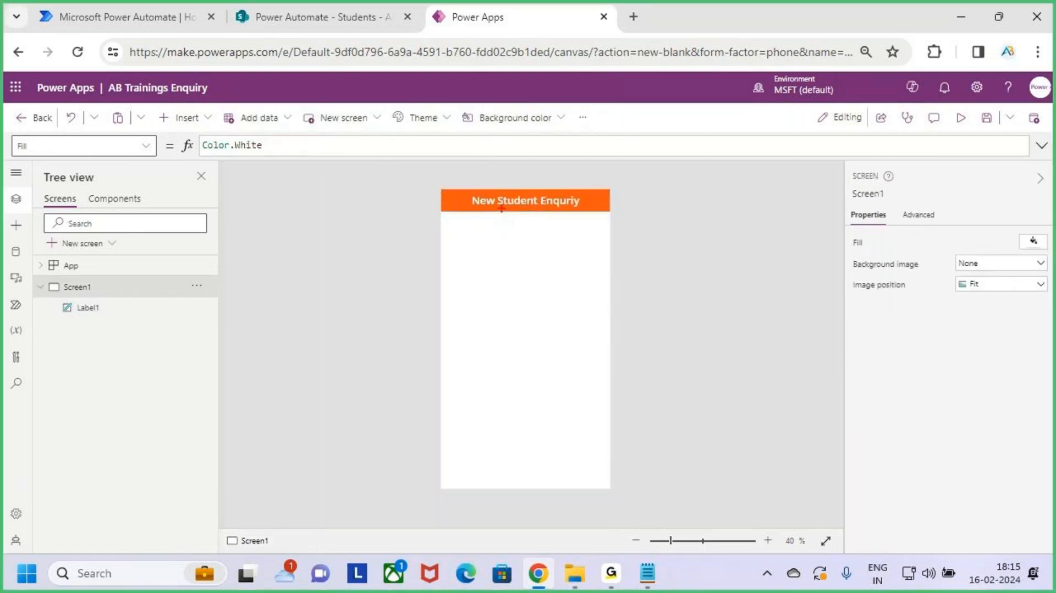
left_click_drag(459, 186, 586, 216)
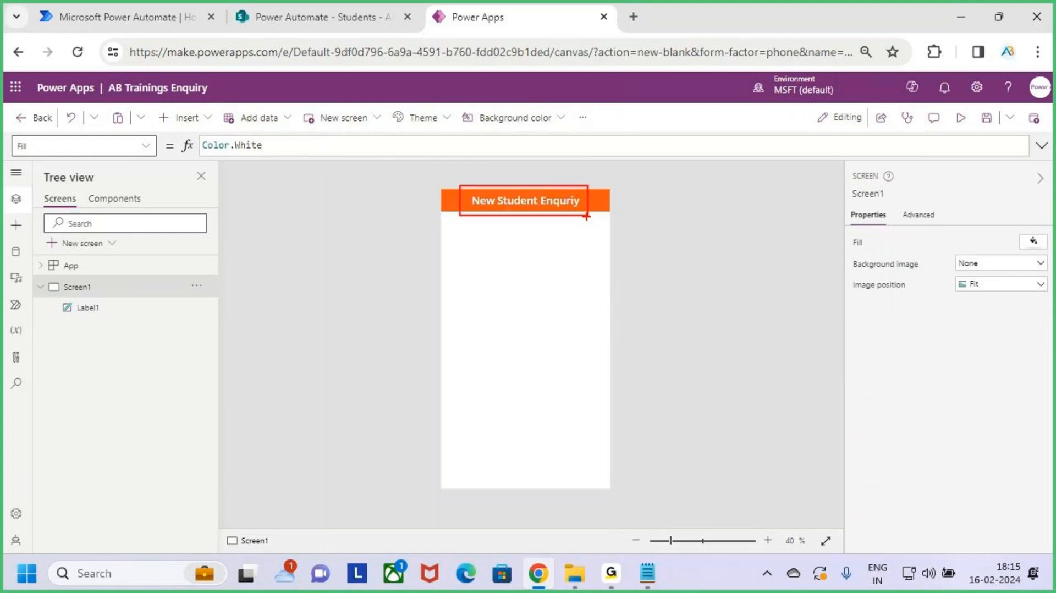
key("Escape")
key("ctrl+2")
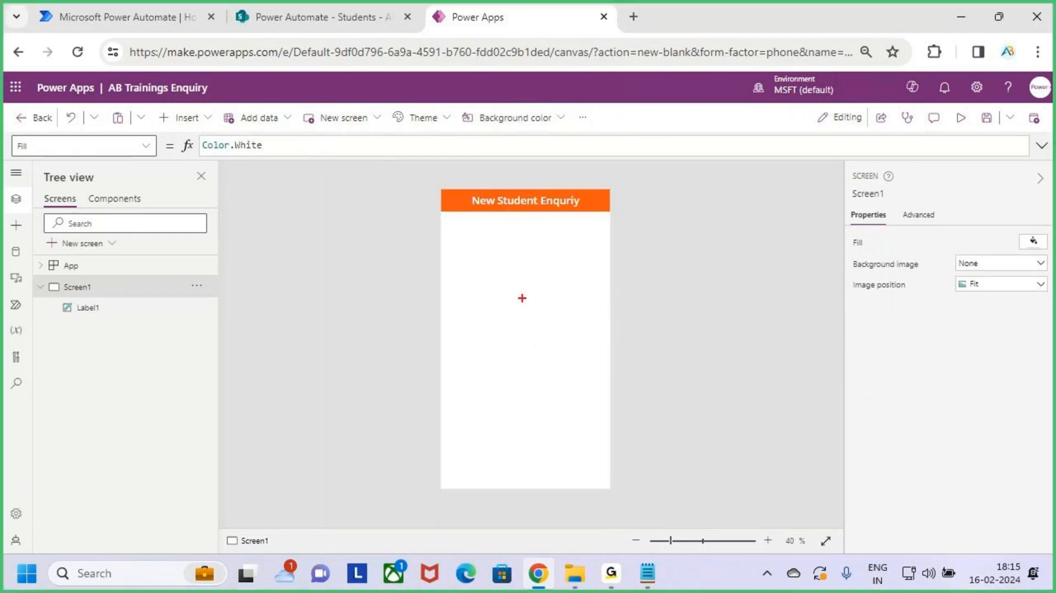
mouse_move(448, 223)
left_mouse_down()
mouse_move(595, 422)
mouse_move(606, 471)
left_mouse_up()
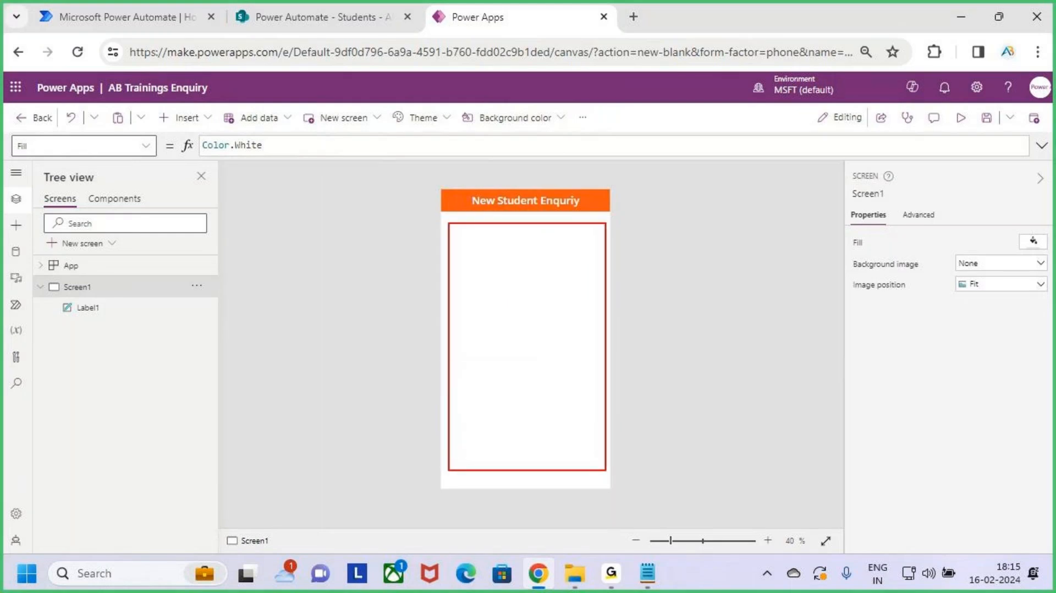
left_click_drag(517, 365, 593, 300)
key("Escape")
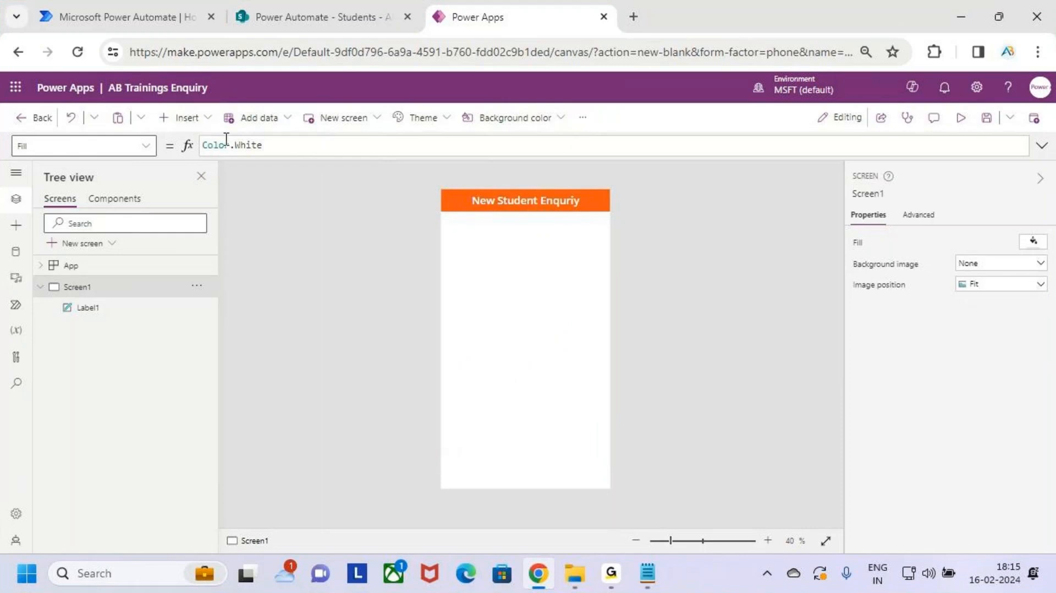
Step: Insert an edit form onto Screen1 and leave its data source unset for now
left_click(200, 126)
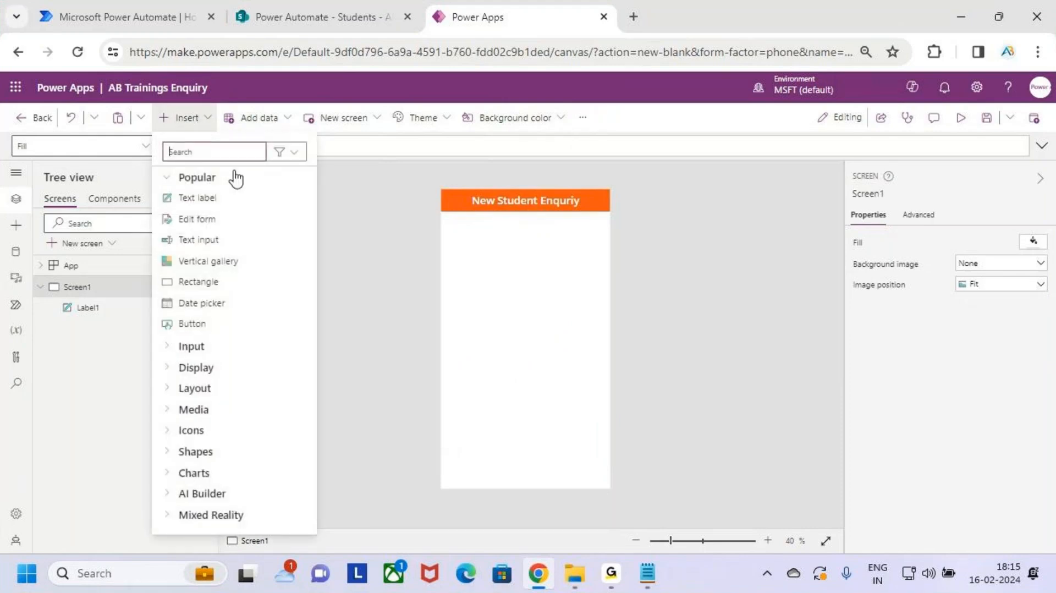
key("ctrl+2")
left_click_drag(158, 205, 251, 238)
mouse_move(239, 216)
left_mouse_down()
mouse_move(244, 225)
mouse_move(265, 196)
left_mouse_up()
key("Escape")
left_click(197, 220)
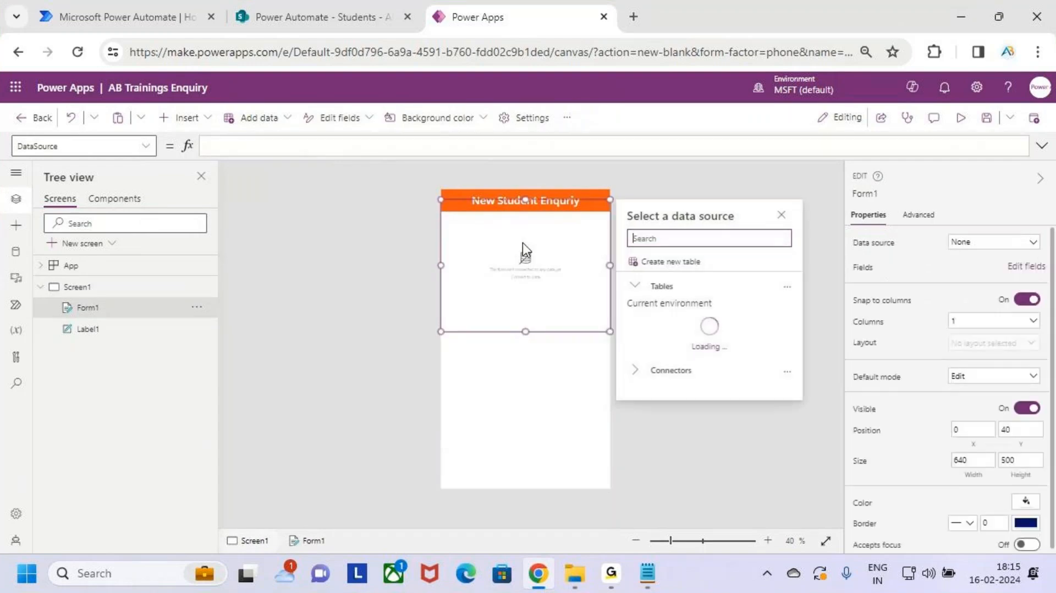
left_click(550, 214)
Step: Move Form1 below the orange header to Y 115 and stretch it to 857 tall
left_click_drag(550, 215, 546, 228)
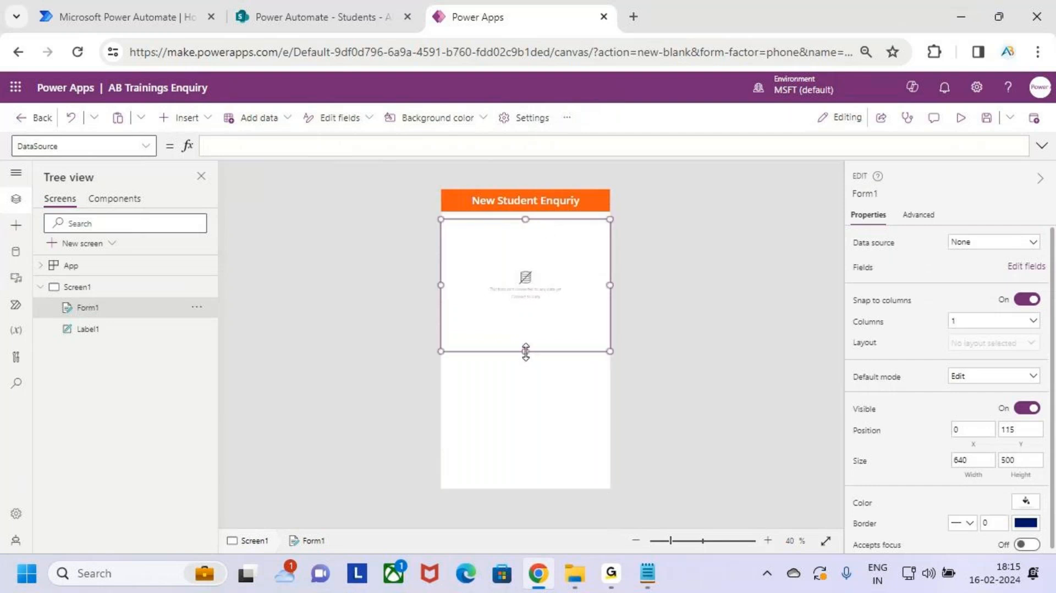
left_click_drag(525, 351, 535, 446)
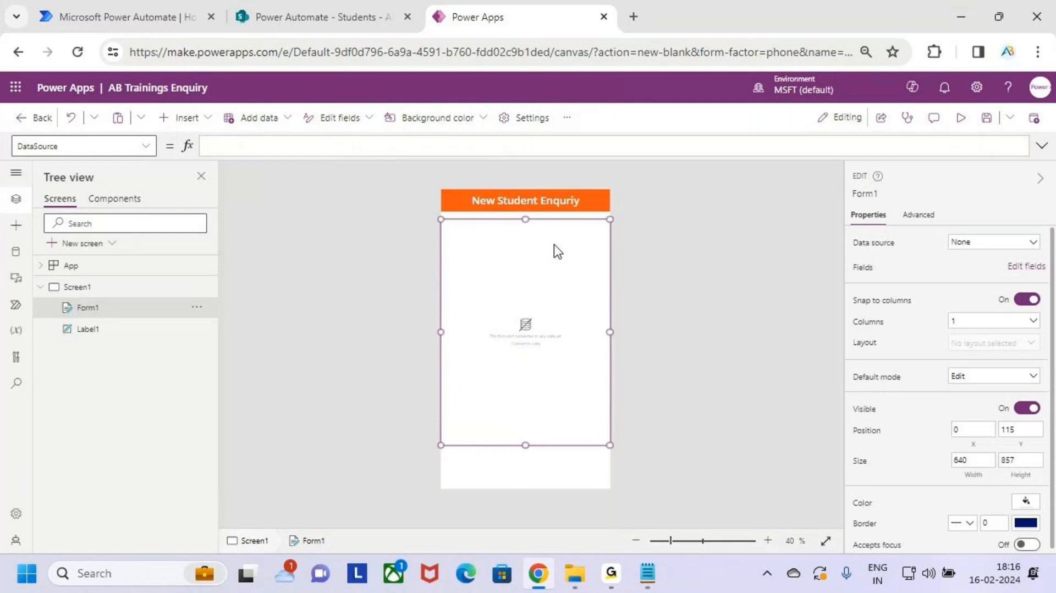
mouse_move(671, 225)
left_mouse_down()
mouse_move(645, 257)
mouse_move(638, 292)
left_mouse_up()
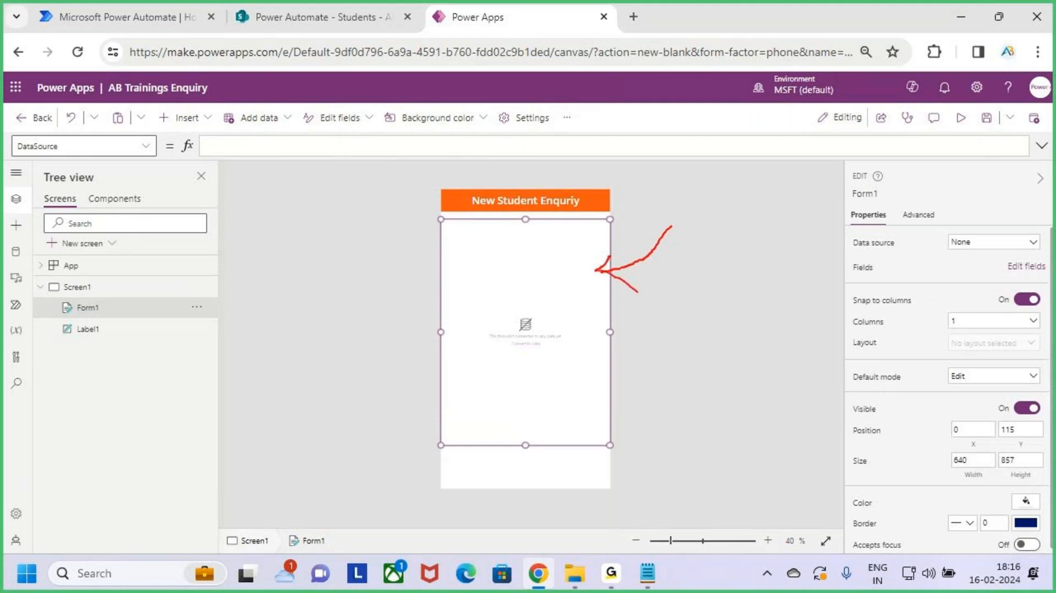
key("Escape")
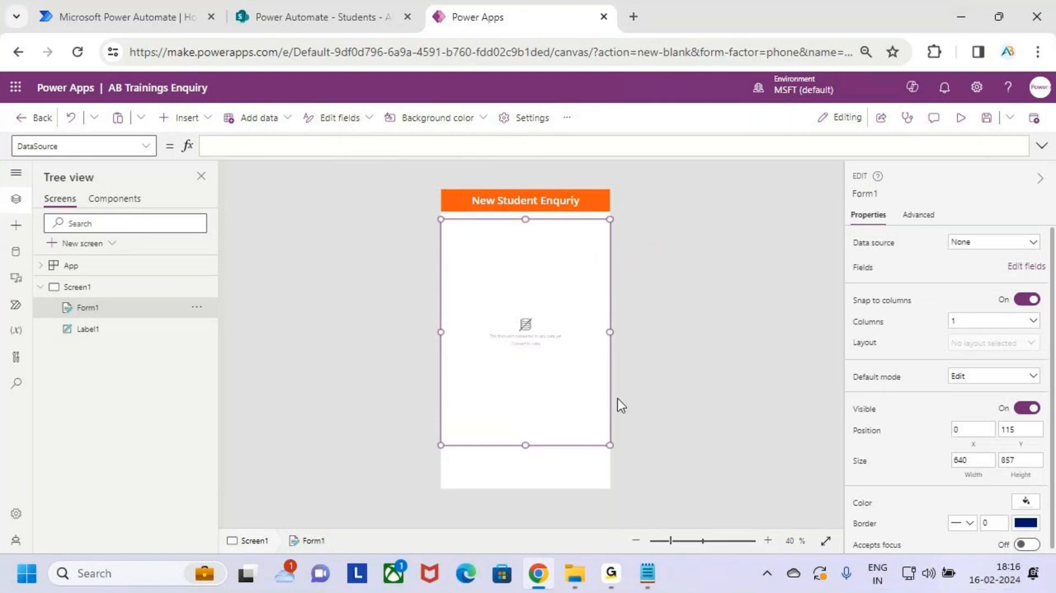
Step: Review the resized empty form on the canvas, scrolling up and back down
scroll(533, 347, "up", 7)
scroll(622, 403, "up", 8)
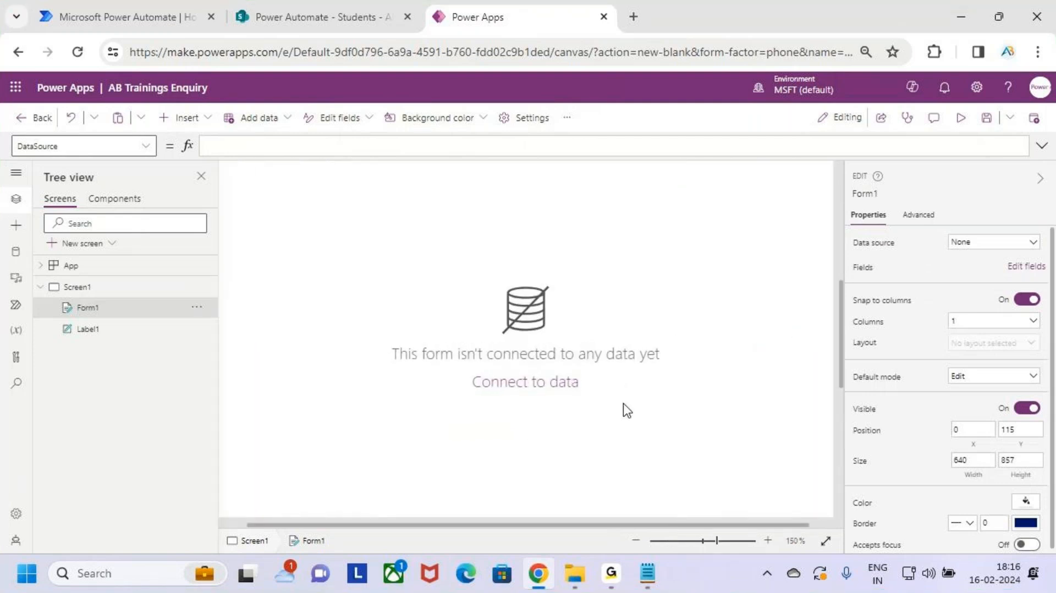
scroll(464, 396, "up", 1)
key("ctrl+2")
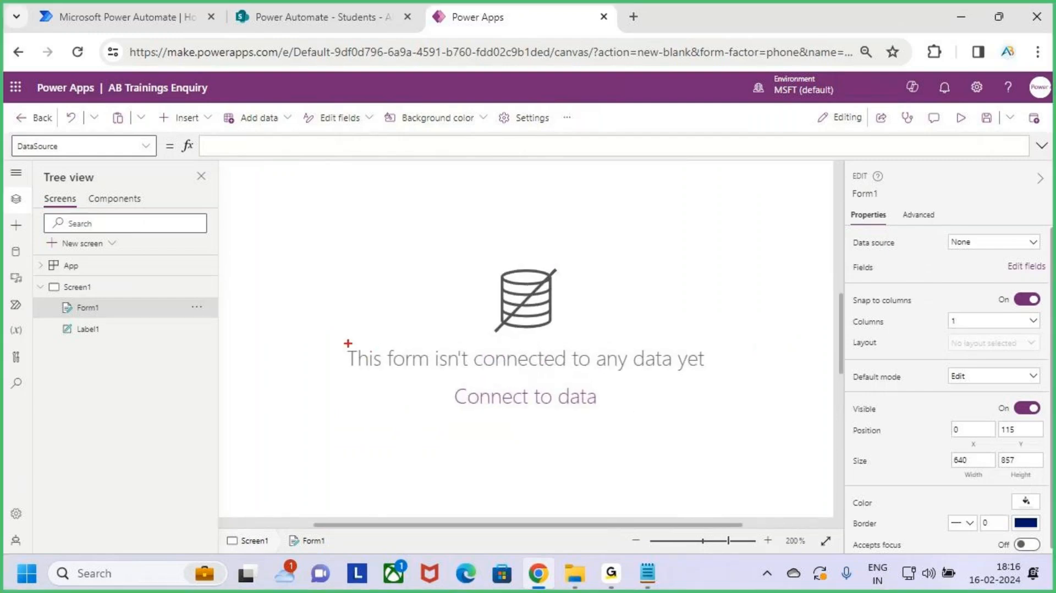
mouse_move(342, 340)
left_mouse_down()
mouse_move(462, 374)
mouse_move(730, 380)
left_mouse_up()
left_click_drag(450, 412, 686, 418)
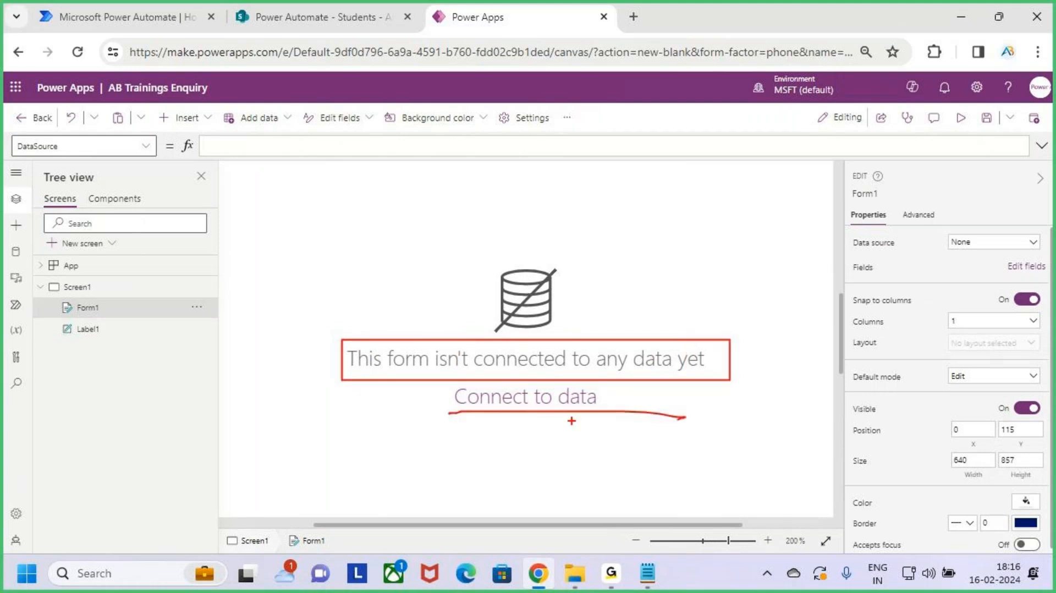
key("Escape")
left_click(675, 406)
scroll(632, 382, "down", 8)
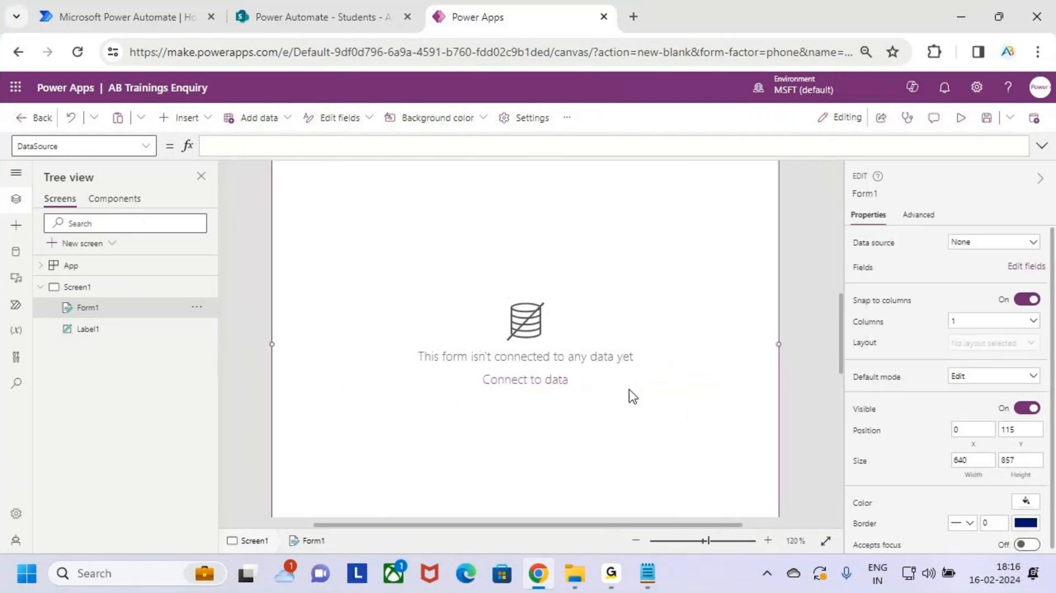
scroll(632, 396, "down", 6)
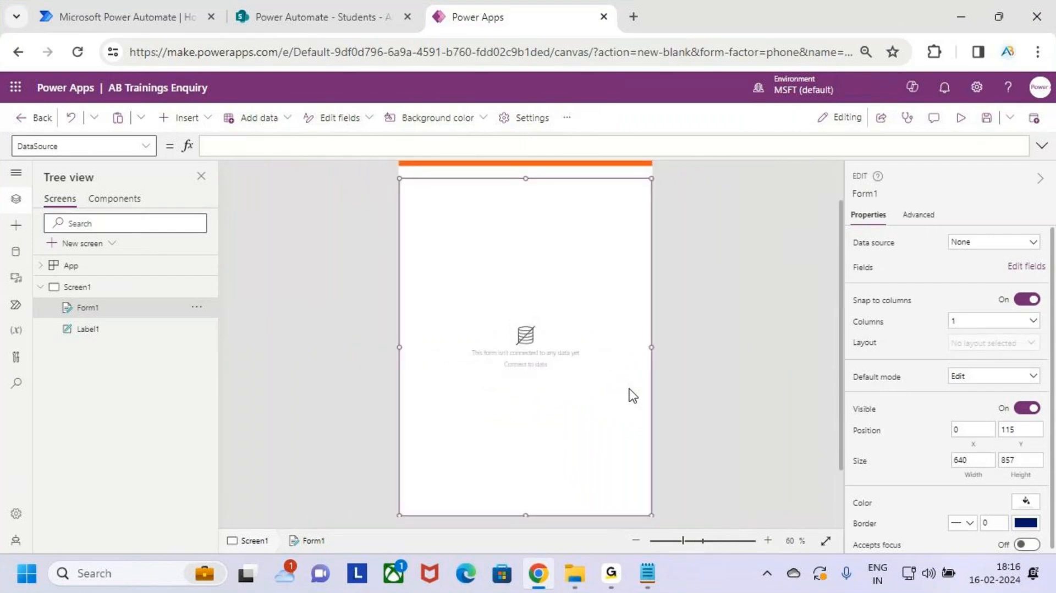
scroll(632, 395, "down", 1)
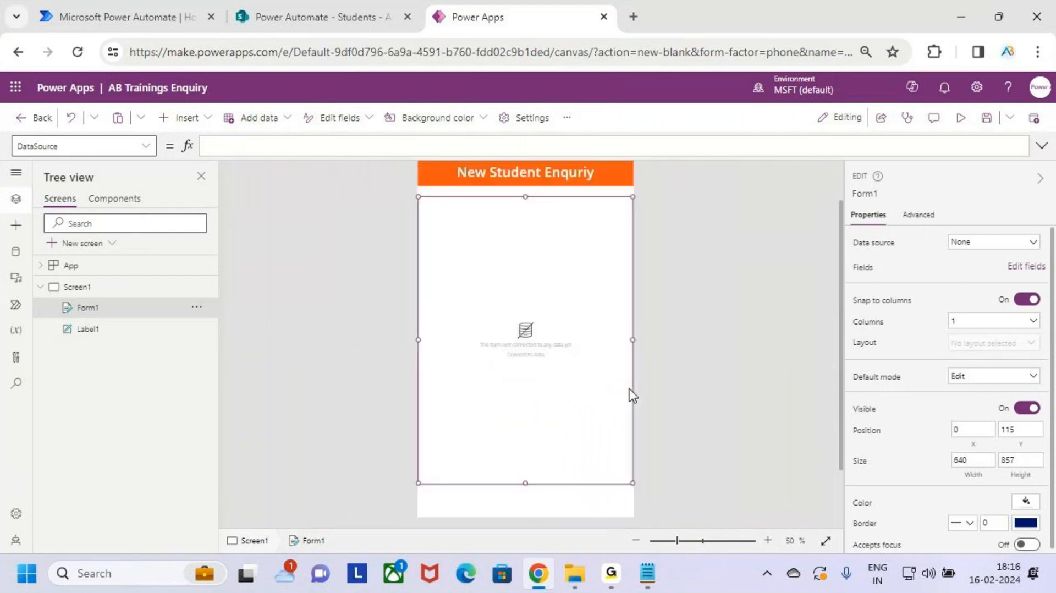
Step: Look over the SharePoint Students list, then return to the Power Apps editor
left_click(400, 1)
key("ctrl+2")
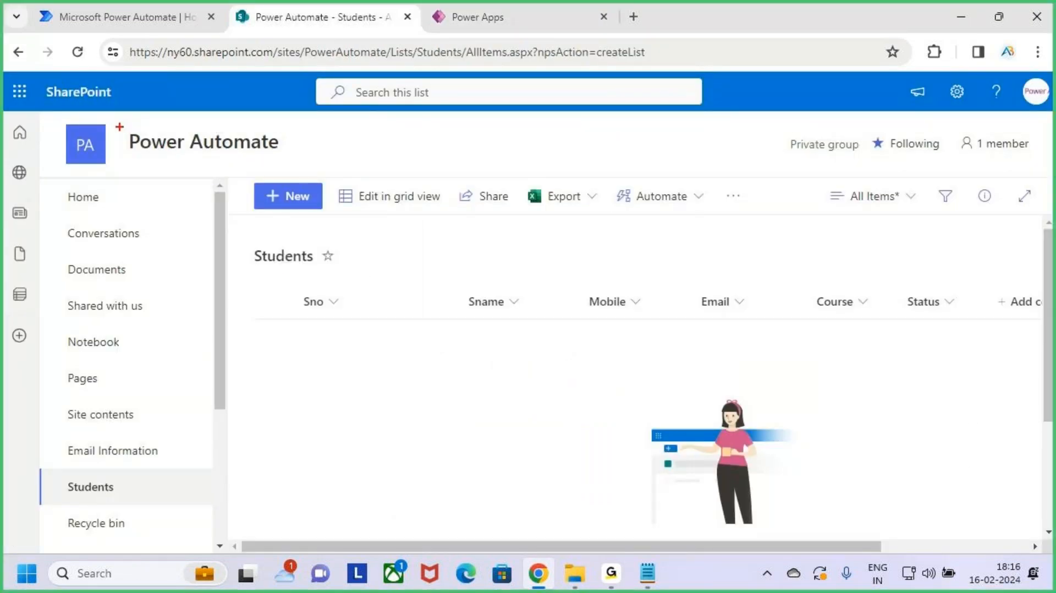
left_click_drag(119, 126, 291, 162)
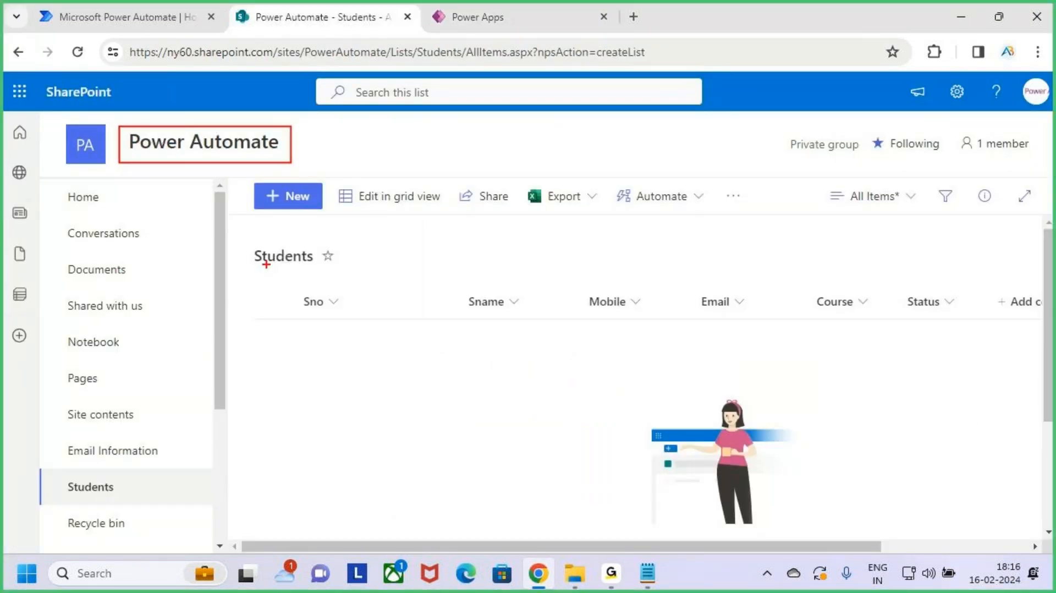
left_click_drag(245, 245, 354, 270)
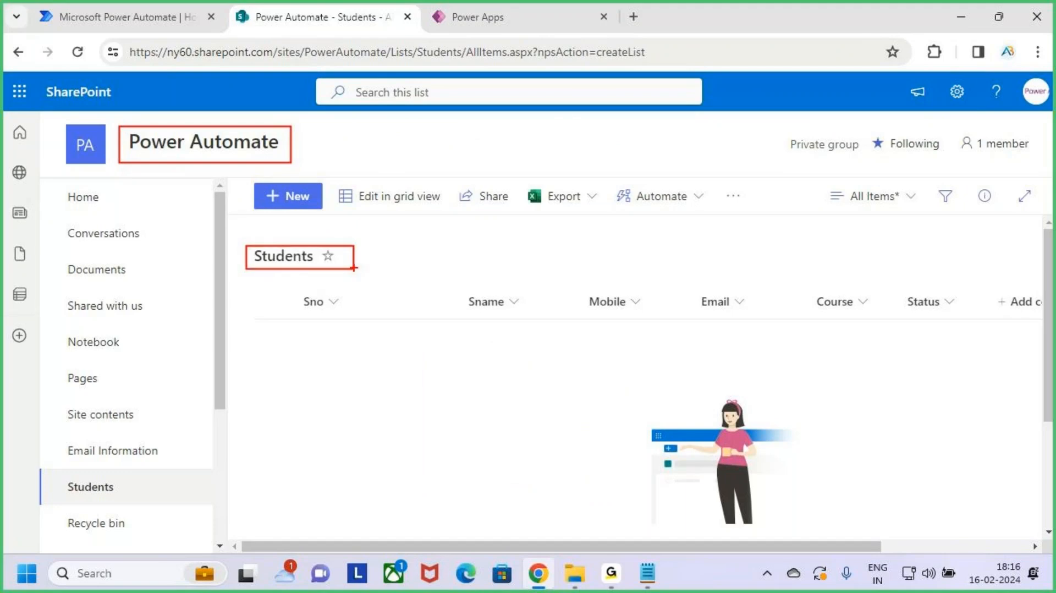
key("Escape")
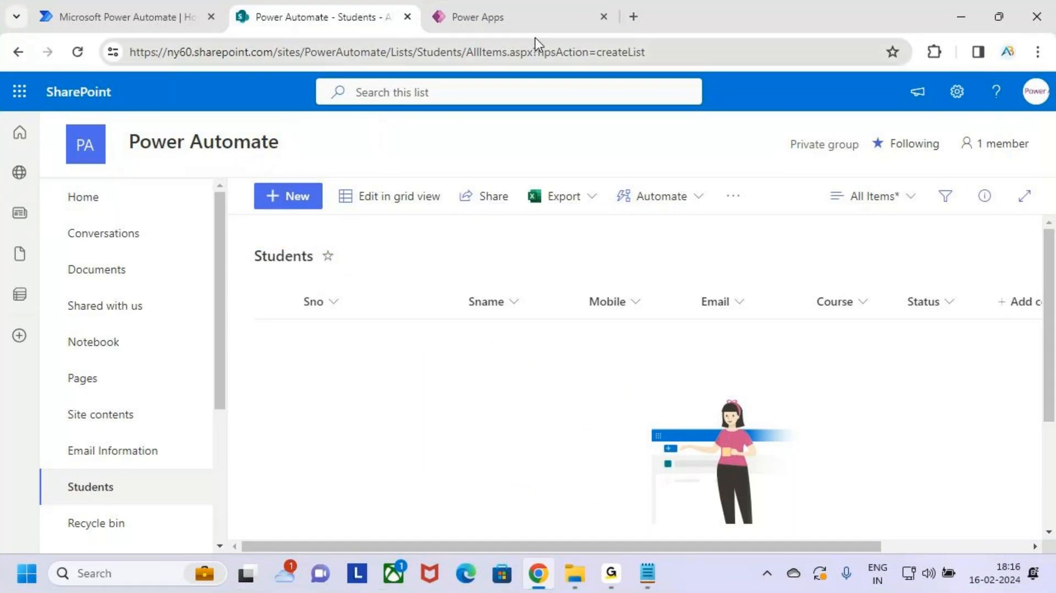
left_click(537, 9)
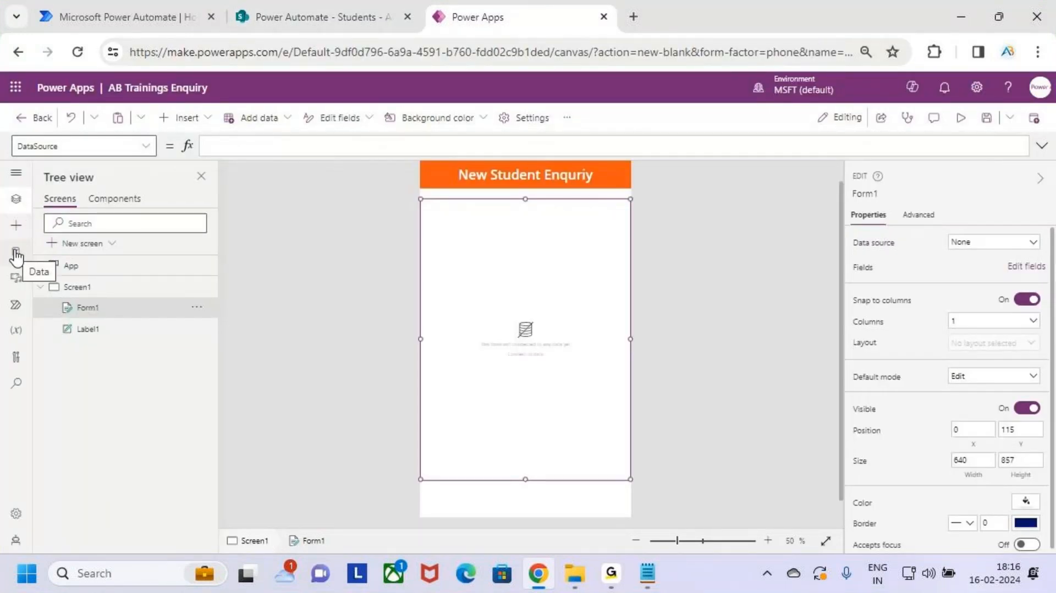
Step: In the Data pane, add data from the SharePoint connector using the existing connection
key("ctrl+2")
mouse_move(6, 238)
left_mouse_down()
mouse_move(28, 266)
mouse_move(21, 258)
mouse_move(52, 212)
left_mouse_up()
key("Escape")
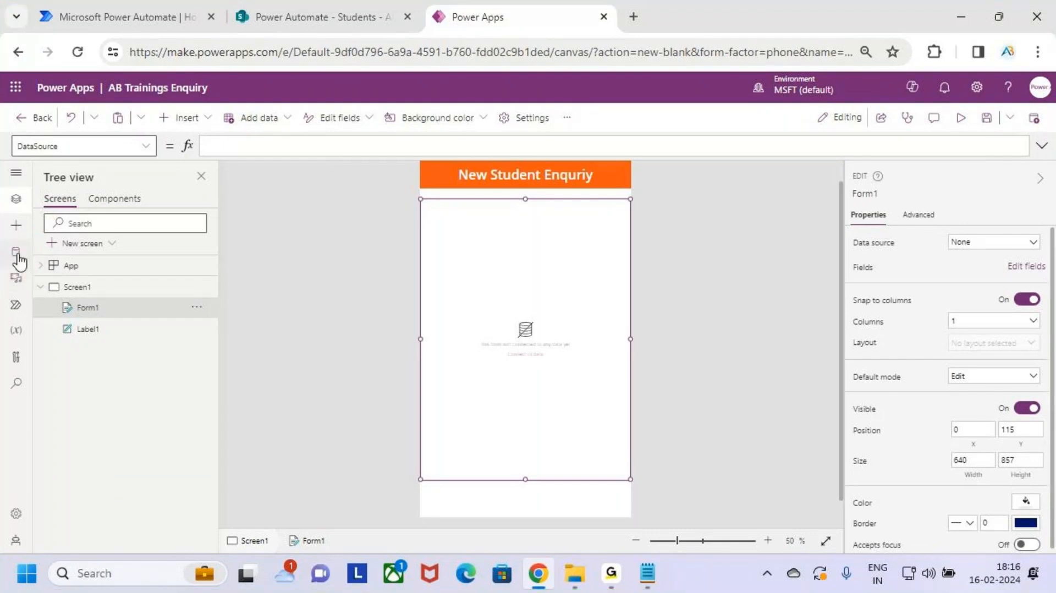
left_click(16, 252)
left_click(78, 224)
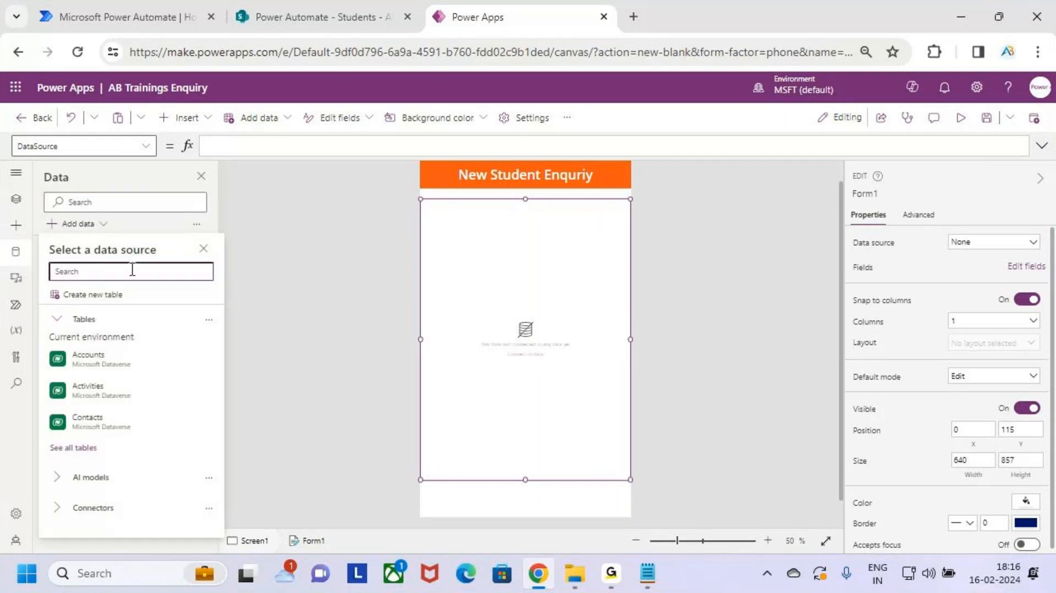
type("sharePoint")
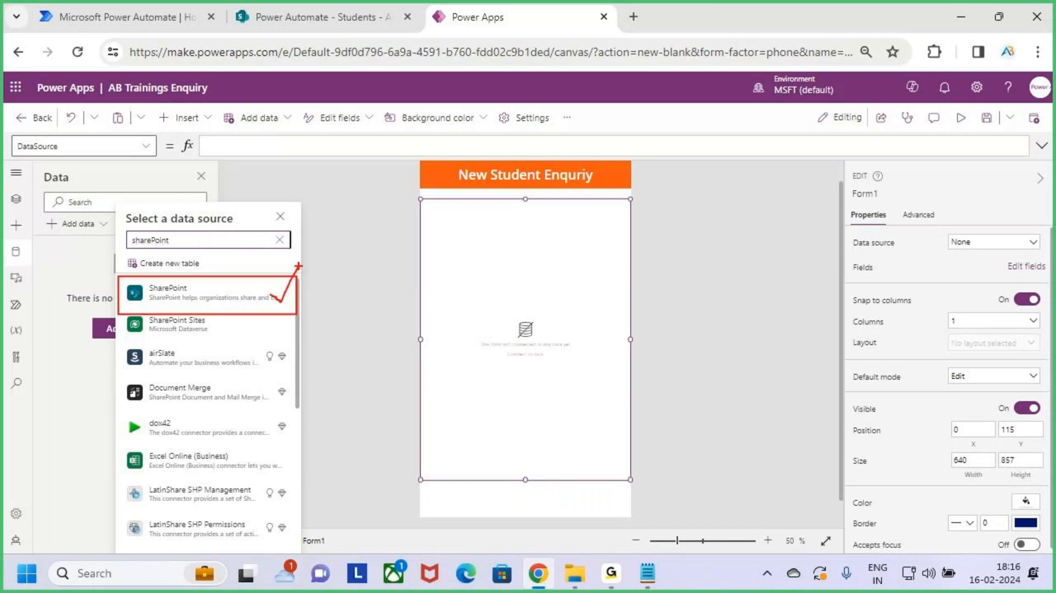
left_click(256, 306)
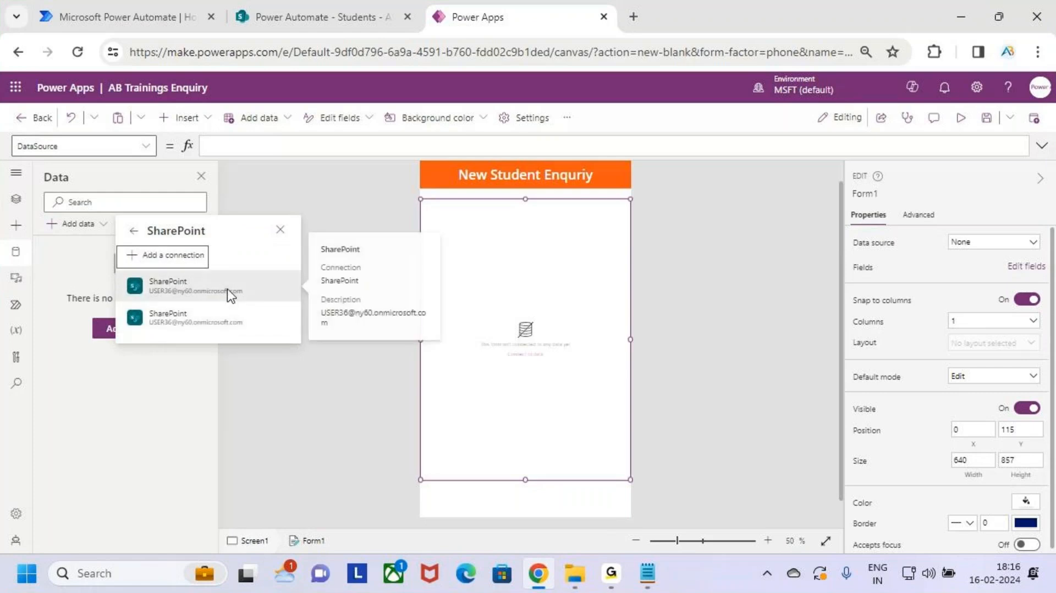
left_click(227, 290)
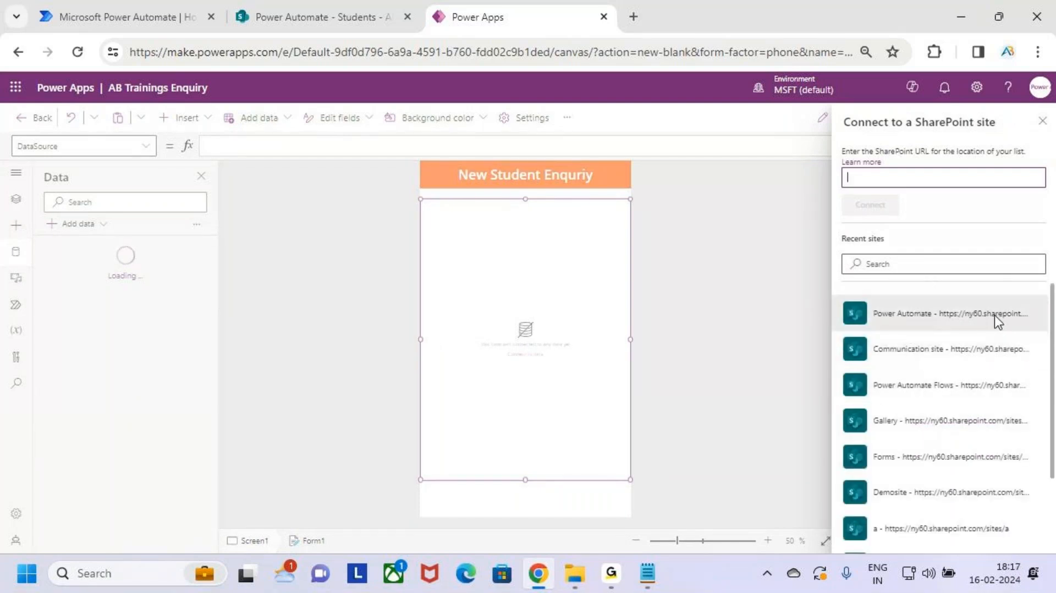
mouse_move(837, 296)
left_mouse_down()
mouse_move(903, 332)
mouse_move(1043, 332)
left_mouse_up()
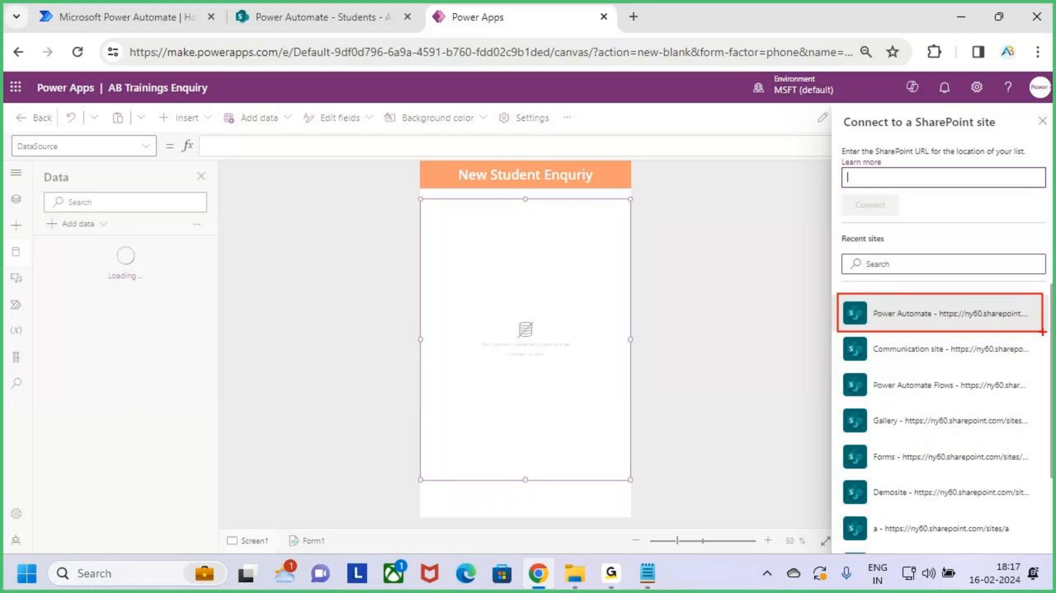
key("Escape")
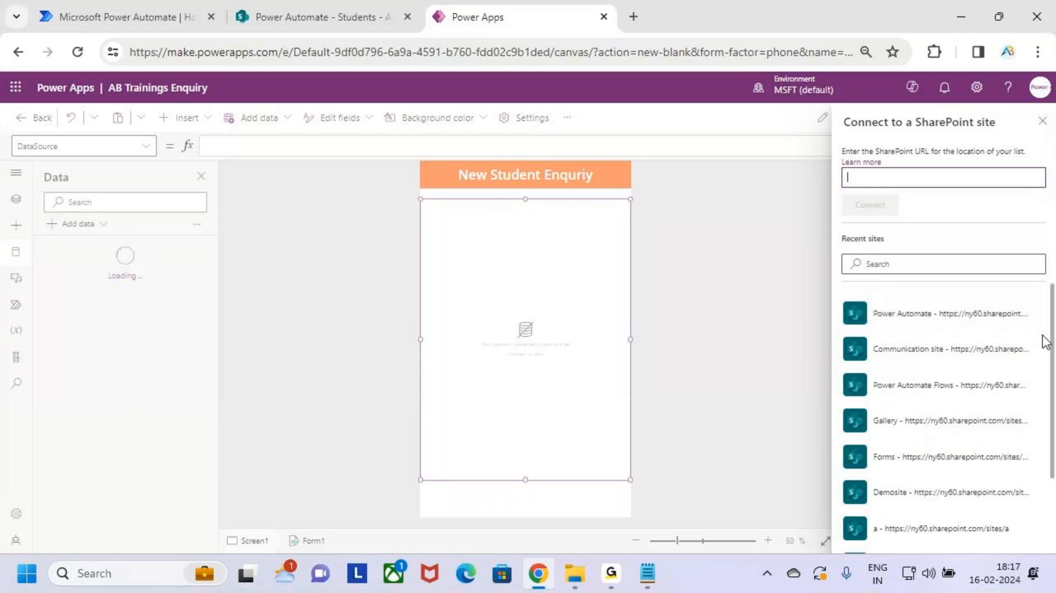
Step: Choose the Power Automate site, tick the Students list and connect it
left_click(933, 318)
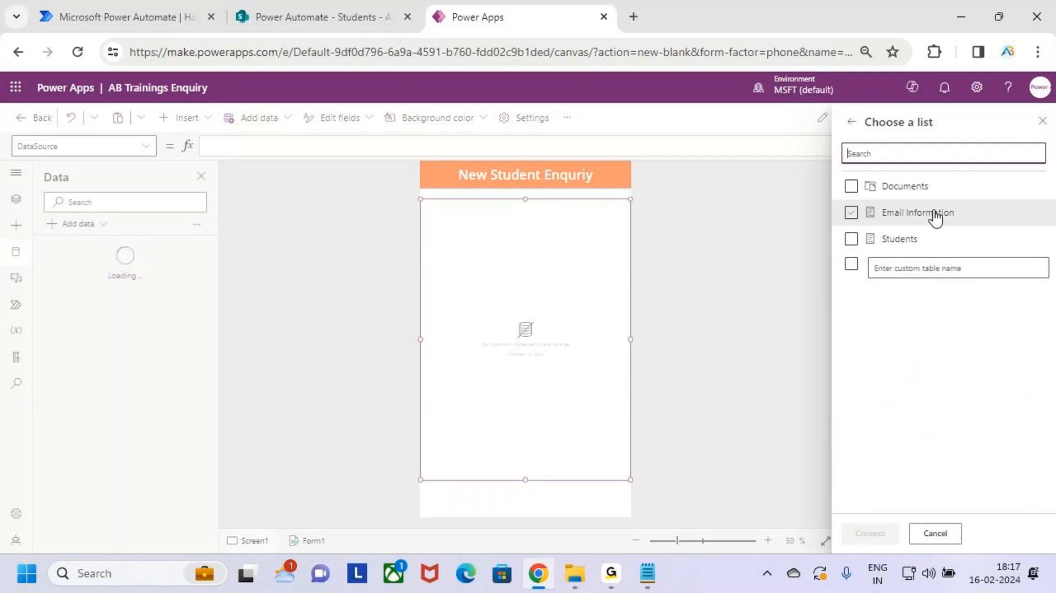
left_click(936, 234)
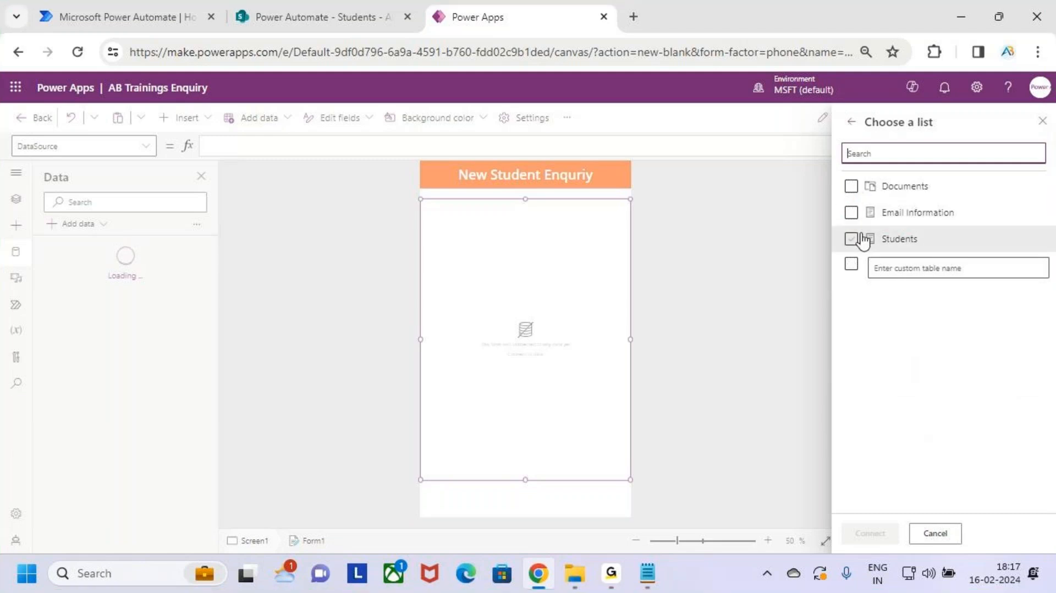
left_click(915, 247)
left_click(920, 543)
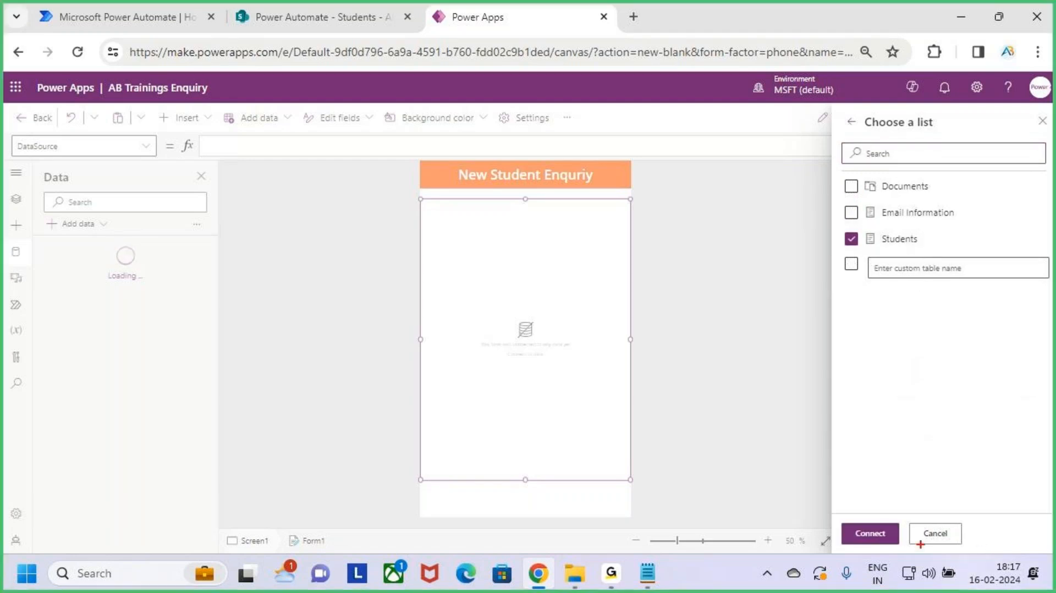
mouse_move(835, 515)
left_mouse_down()
mouse_move(910, 554)
mouse_move(935, 467)
left_mouse_up()
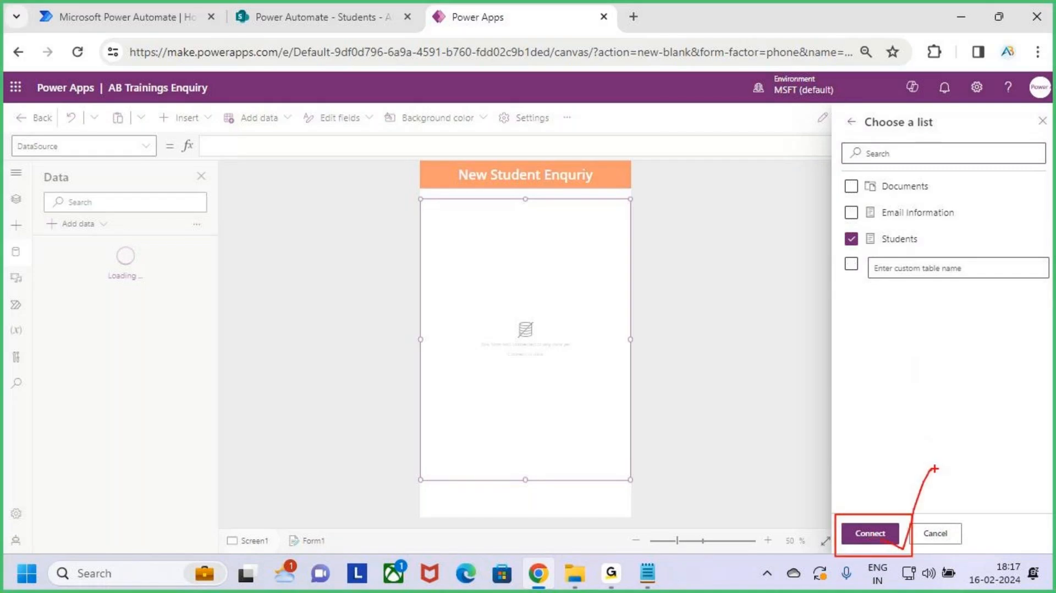
key("Escape")
left_click(878, 539)
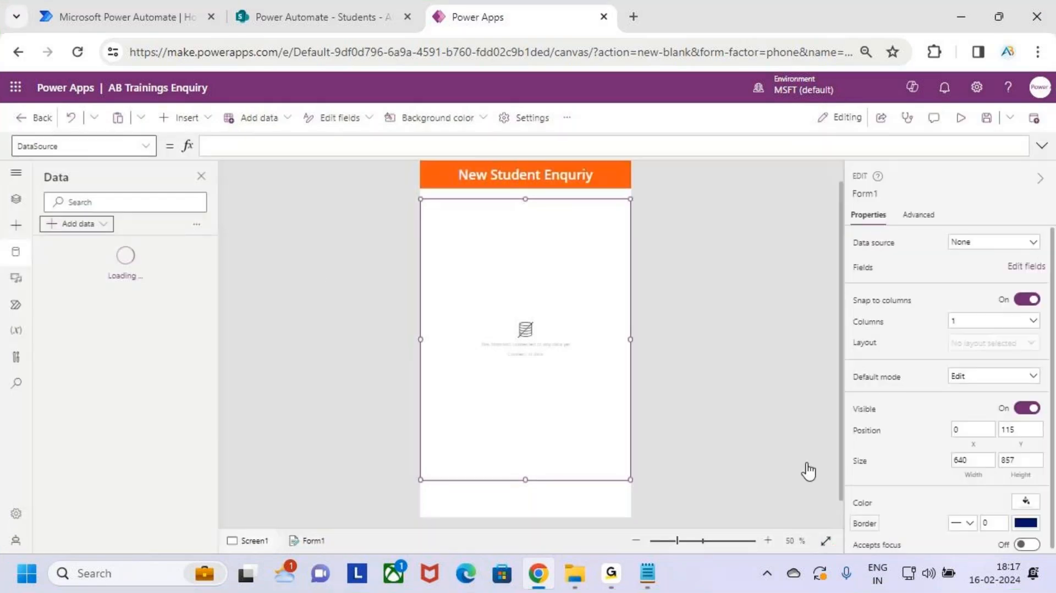
Step: Select Form1 in Tree view and set its Data source to Students
key("ctrl+2")
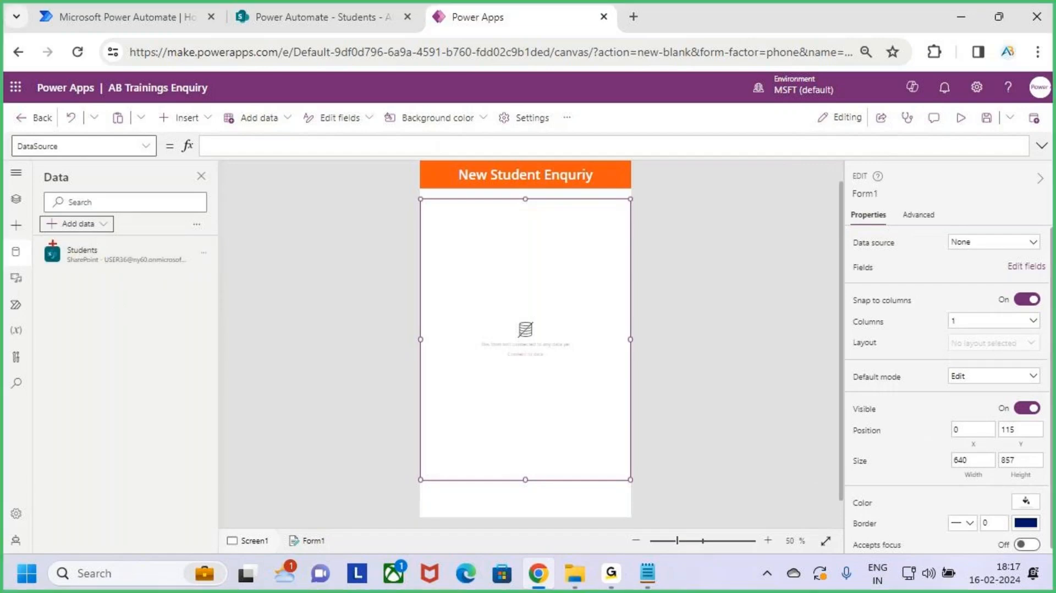
mouse_move(33, 234)
left_mouse_down()
mouse_move(182, 271)
mouse_move(203, 270)
mouse_move(218, 226)
left_mouse_up()
key("Escape")
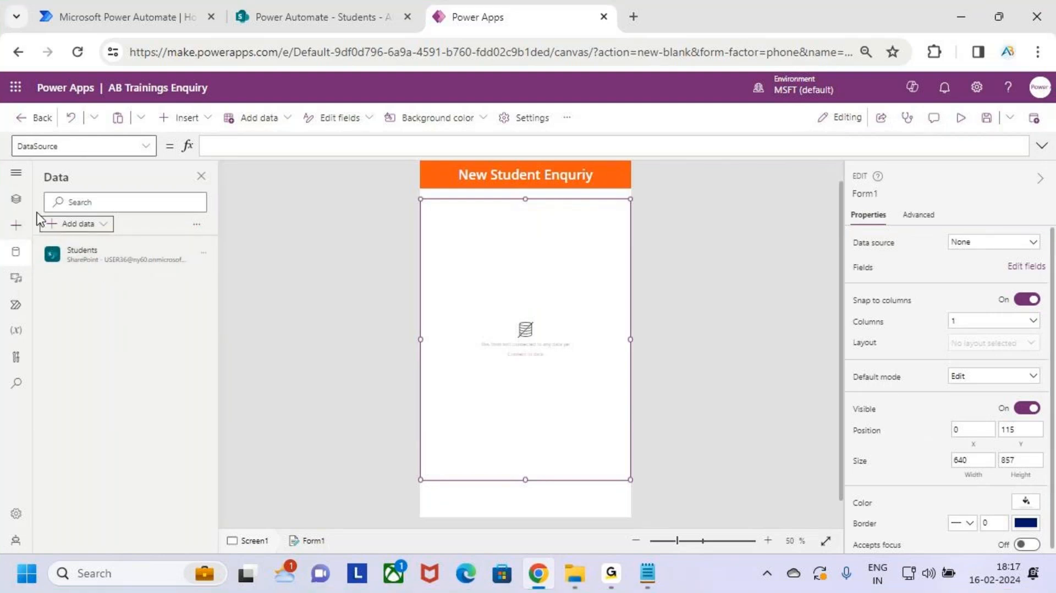
left_click(16, 199)
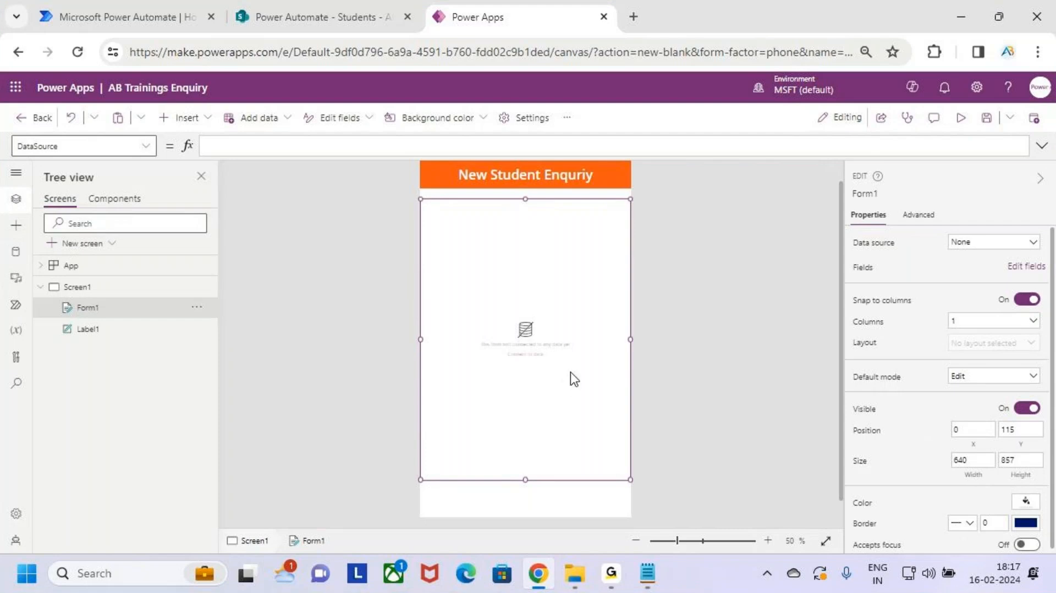
mouse_move(419, 198)
left_mouse_down()
mouse_move(590, 456)
mouse_move(630, 480)
left_mouse_up()
key("Escape")
key("ctrl+2")
mouse_move(844, 231)
left_mouse_down()
mouse_move(914, 254)
mouse_move(1046, 256)
left_mouse_up()
key("Escape")
left_click(1019, 248)
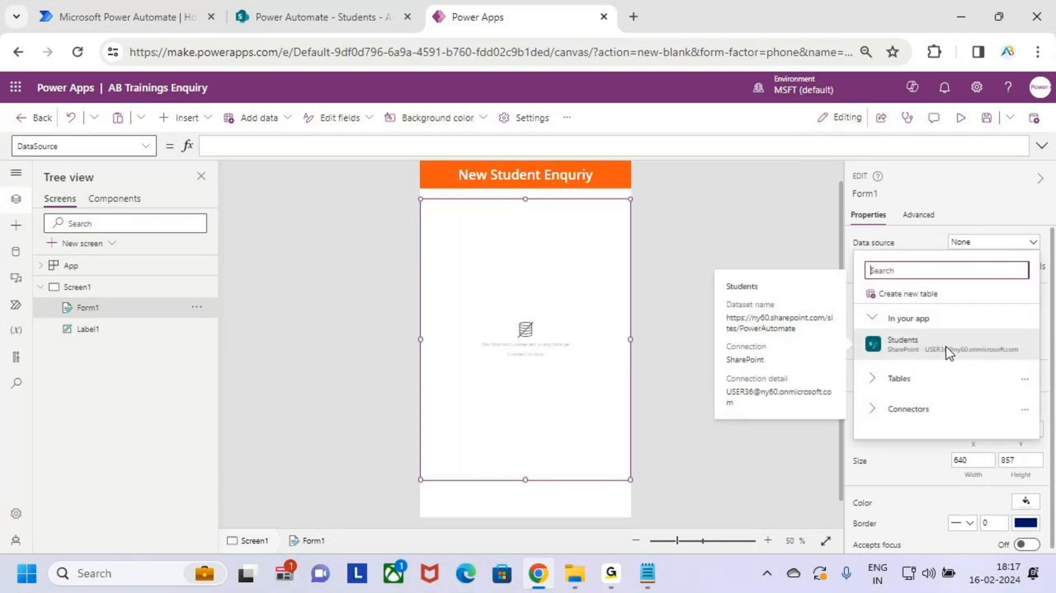
left_click(977, 345)
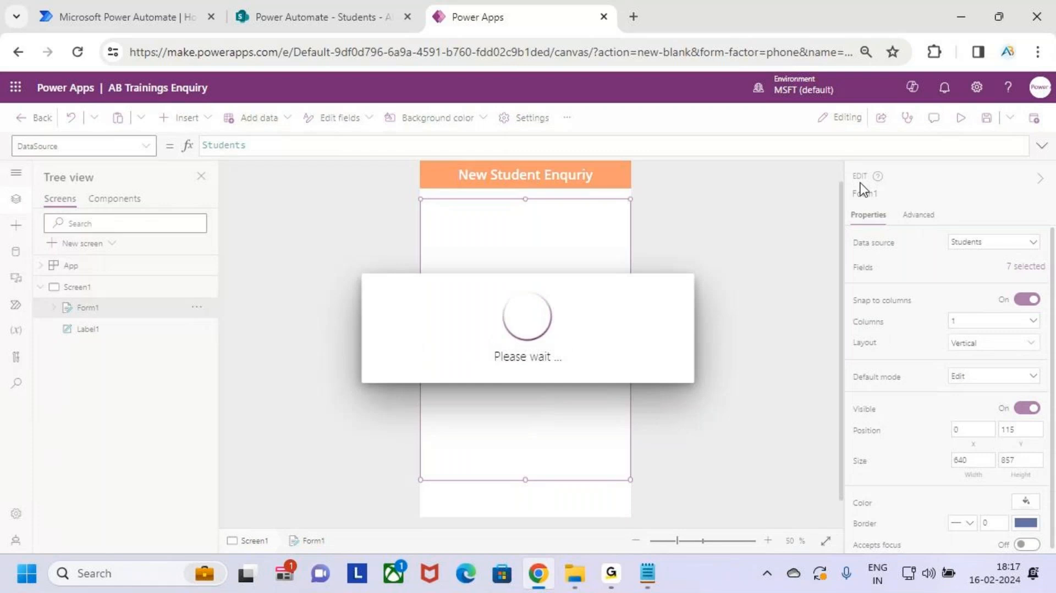
Step: Compare the form's fields with the Students list columns Sno through Status
left_click(292, 3)
mouse_move(292, 275)
left_mouse_down()
mouse_move(465, 323)
mouse_move(966, 331)
left_mouse_up()
key("Escape")
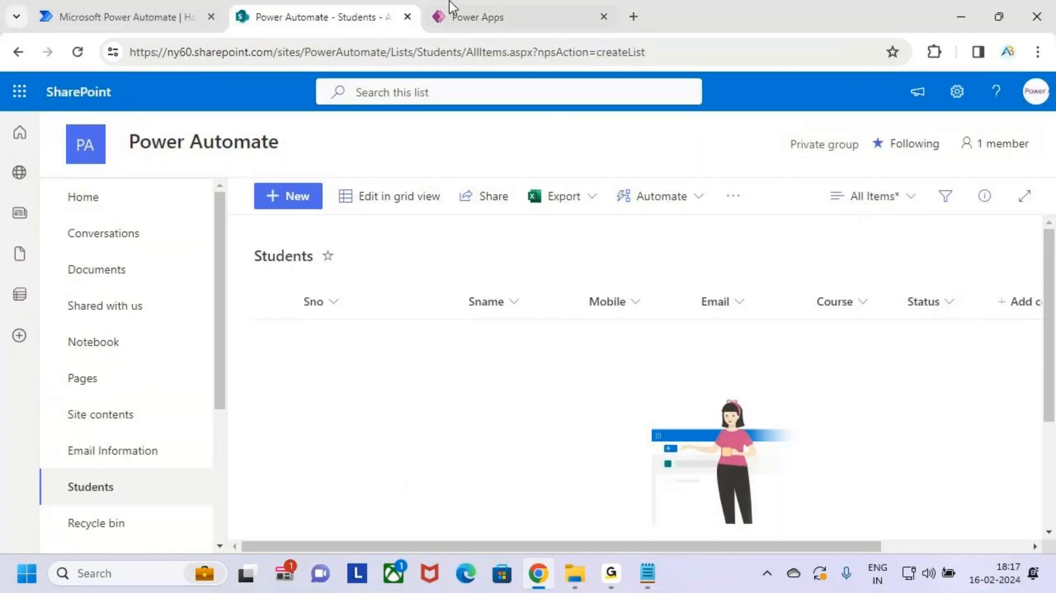
left_click(463, 5)
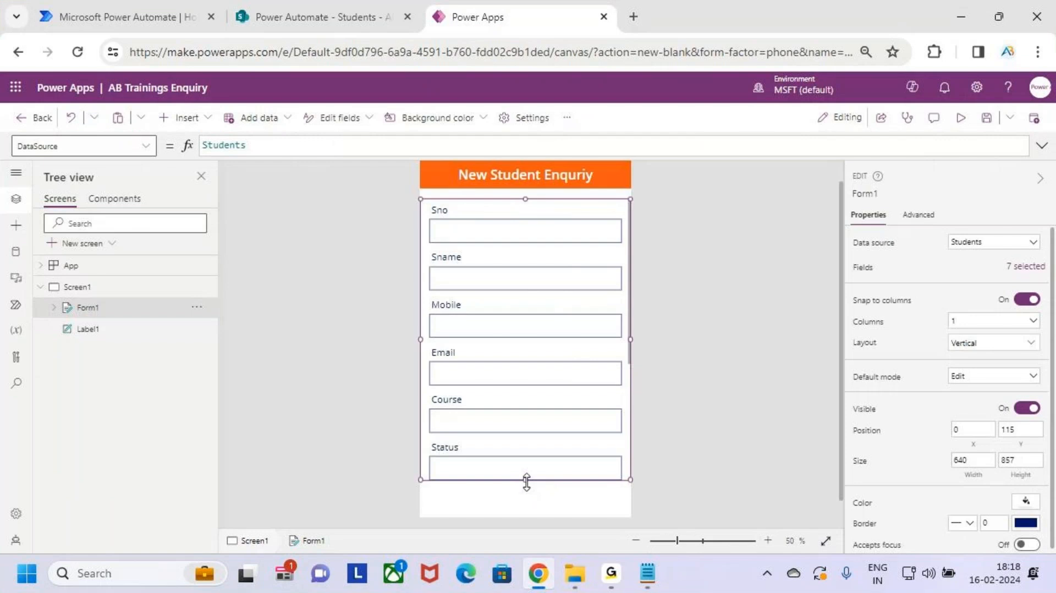
Step: Shrink Form1's height to 841 and mark the Attachments field for removal
mouse_move(525, 476)
left_mouse_down()
mouse_move(533, 484)
mouse_move(531, 474)
left_mouse_up()
scroll(533, 421, "down", 5)
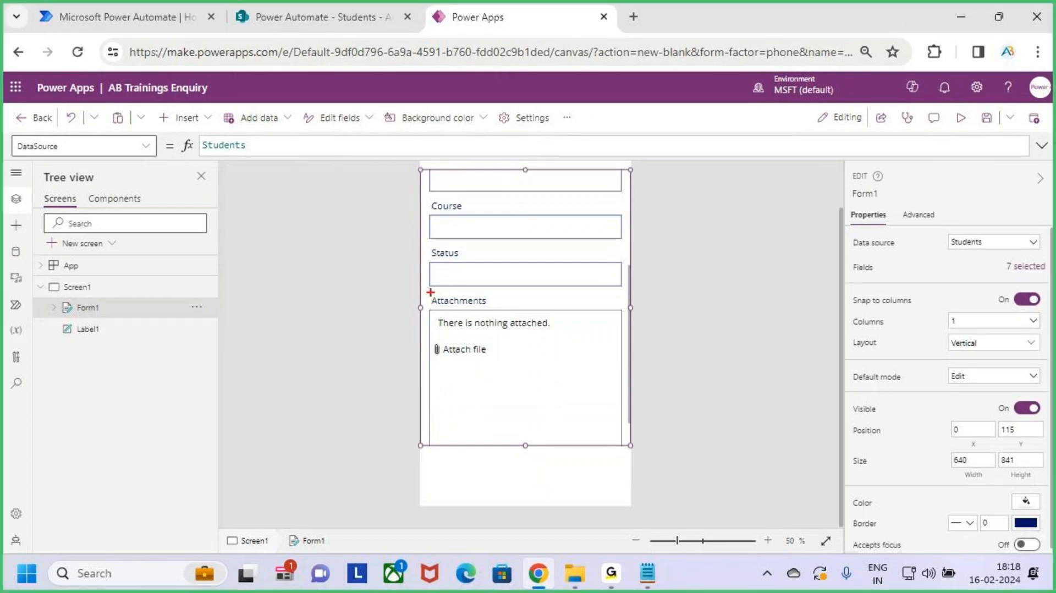
left_click_drag(430, 292, 616, 444)
left_click_drag(545, 364, 590, 327)
mouse_move(569, 329)
left_mouse_down()
mouse_move(601, 387)
mouse_move(596, 375)
left_mouse_up()
left_click_drag(590, 331, 543, 403)
key("Escape")
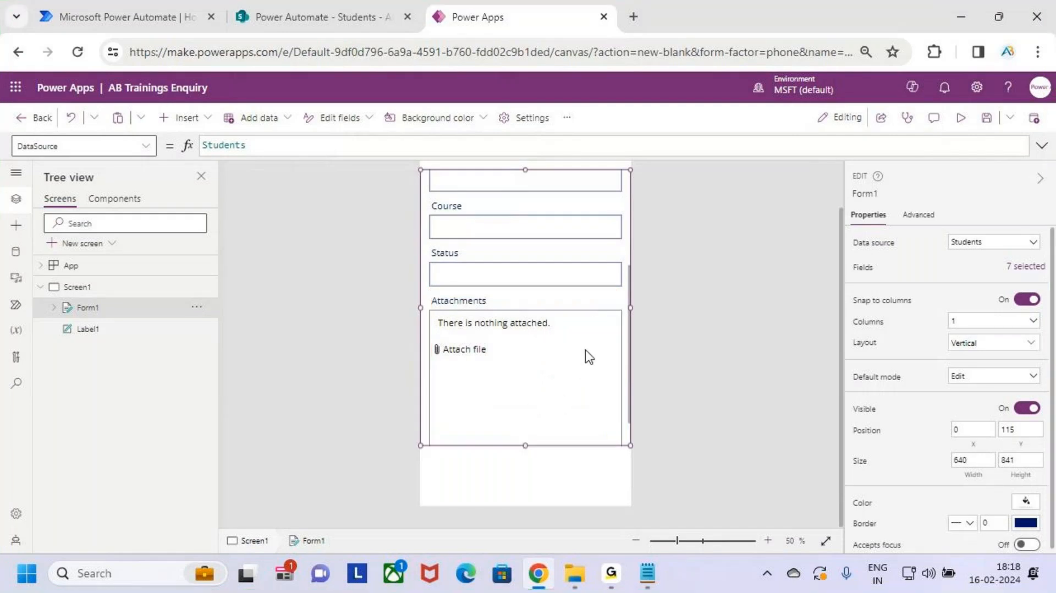
Step: Open Form1's field list showing '7 selected', including Attachments
scroll(601, 403, "up", 5)
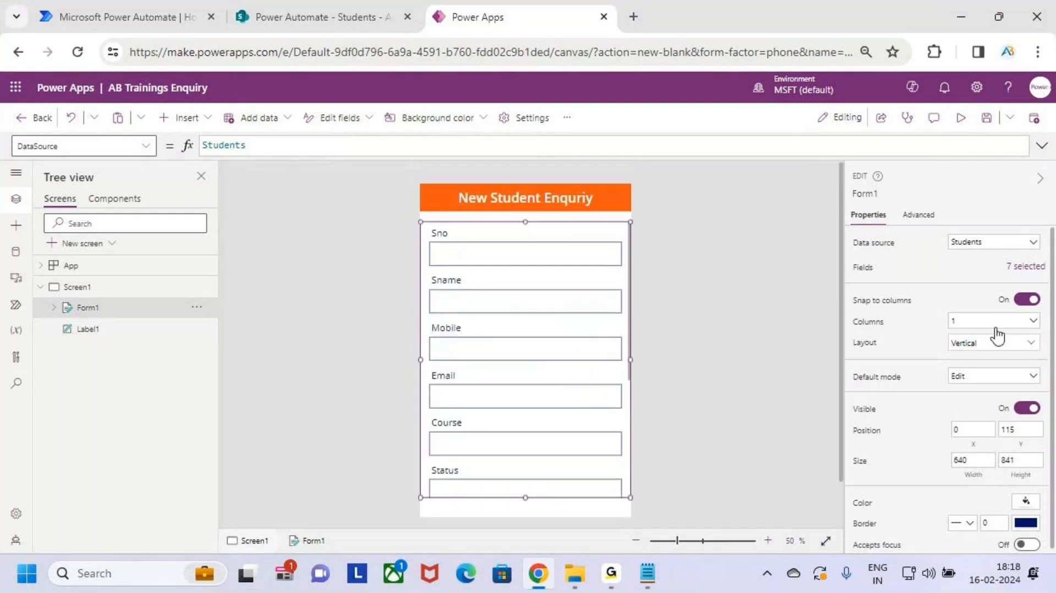
mouse_move(843, 254)
left_mouse_down()
mouse_move(889, 271)
mouse_move(1047, 285)
left_mouse_up()
key("Escape")
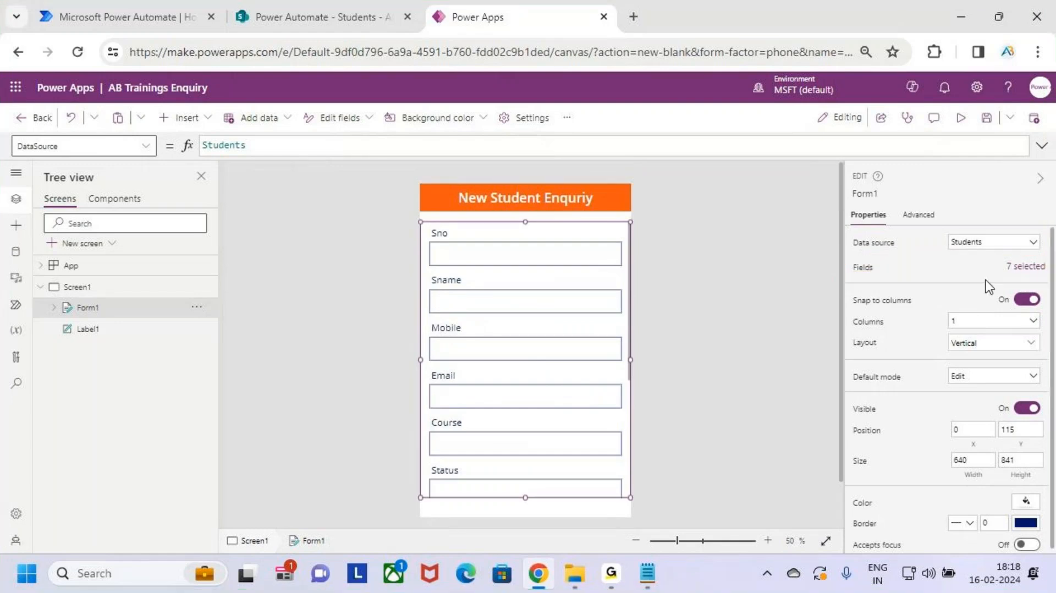
left_click(1024, 268)
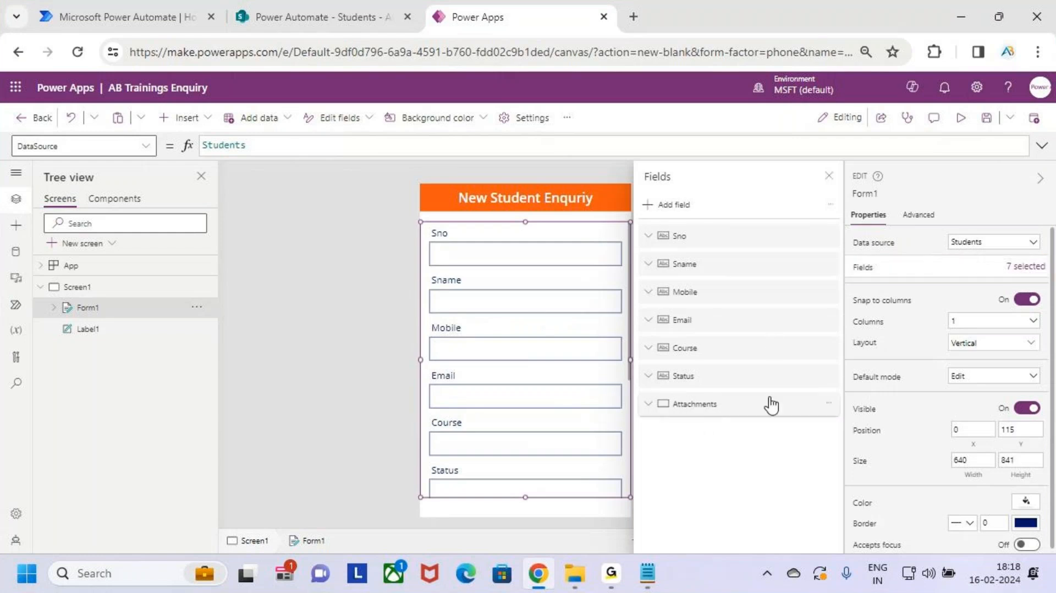
Step: Remove the Attachments field from Form1 via its '...' menu and close the Fields pane
key("ctrl+2")
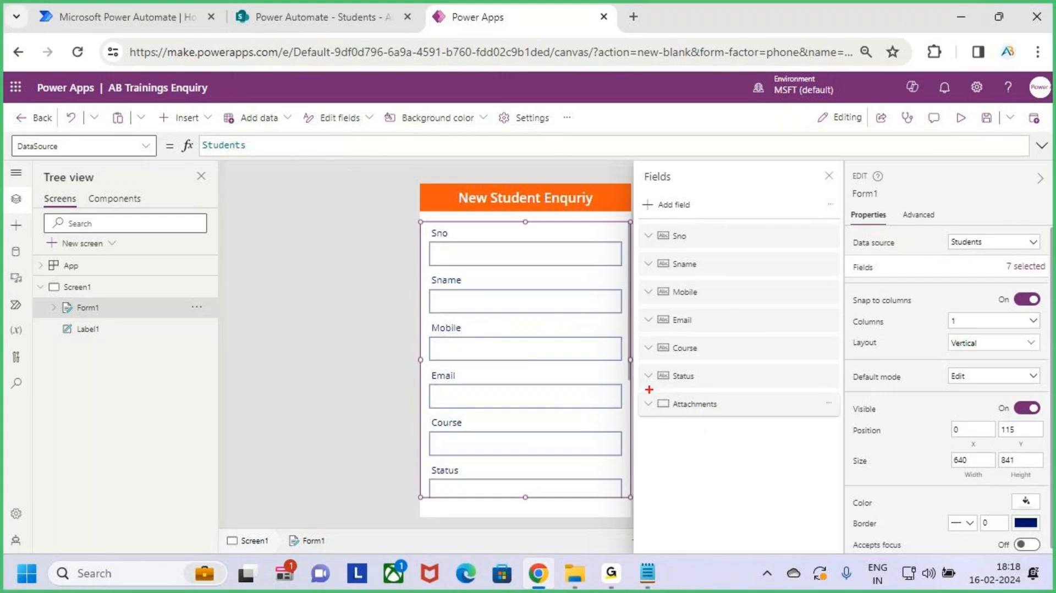
left_click_drag(649, 390, 837, 423)
key("Escape")
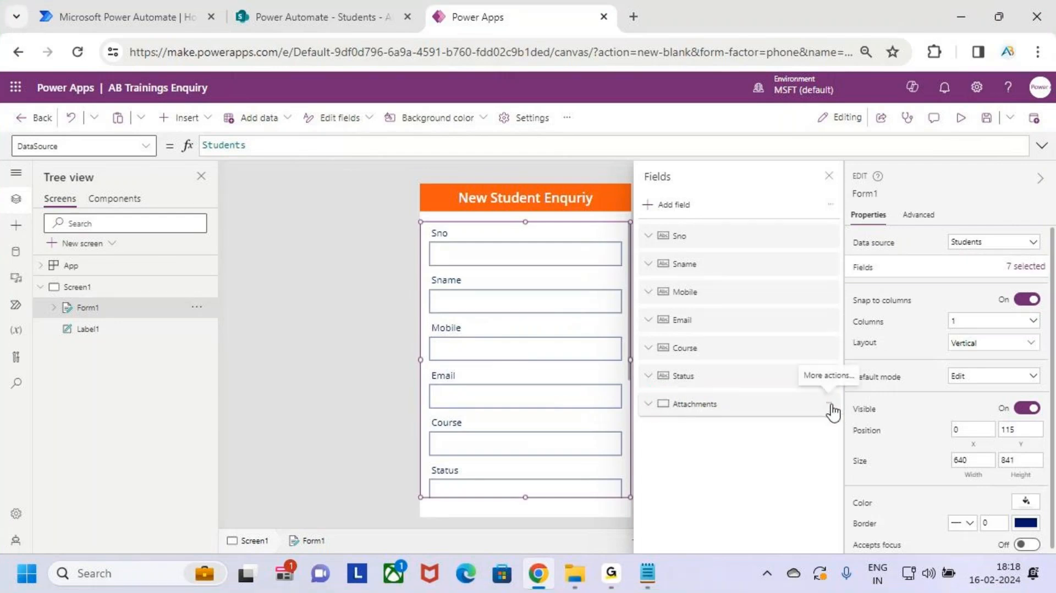
left_click(831, 406)
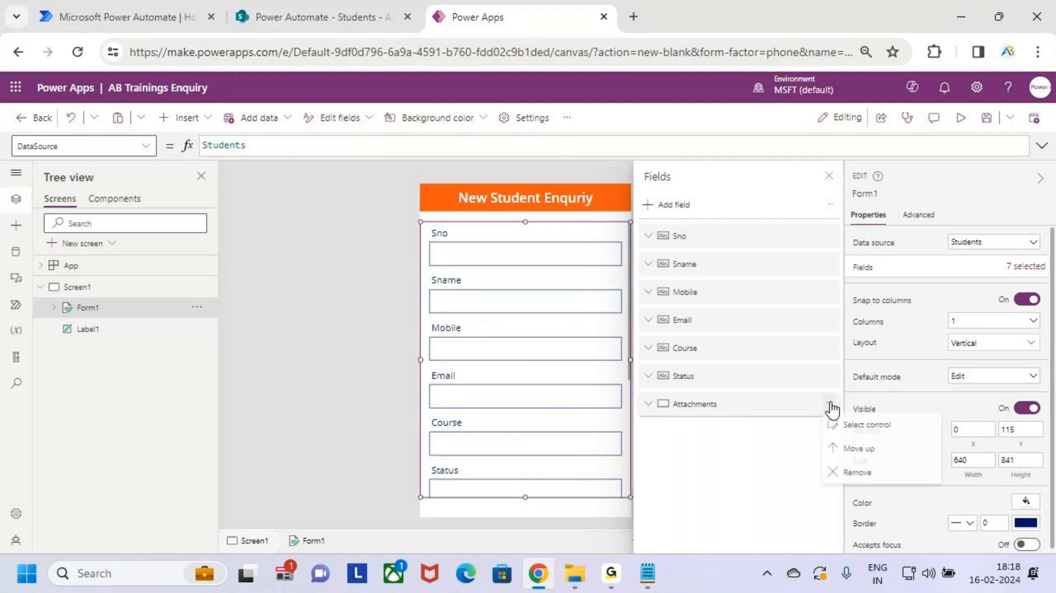
left_click(888, 484)
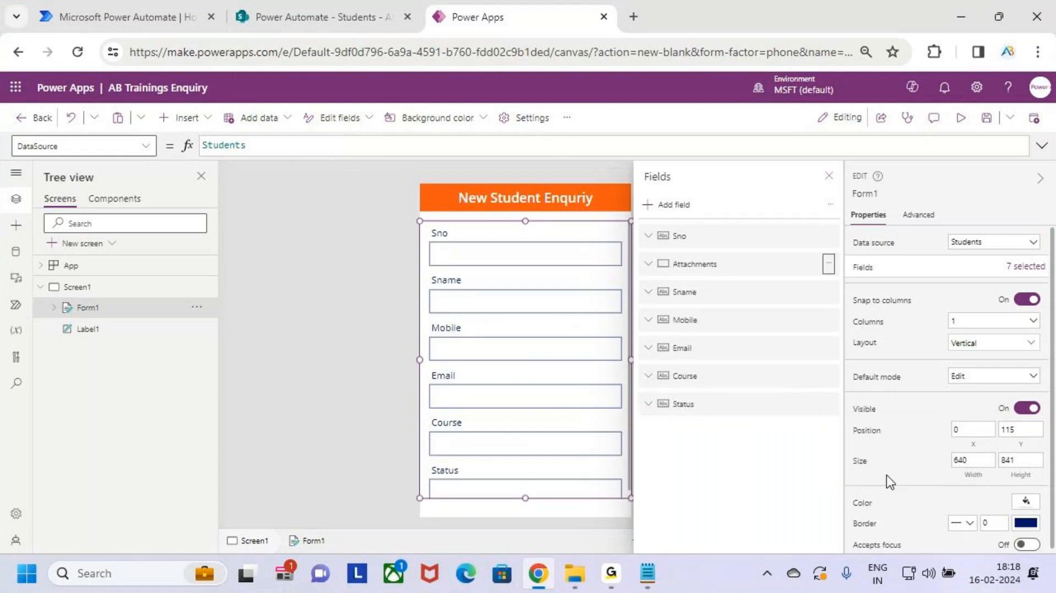
left_click(827, 177)
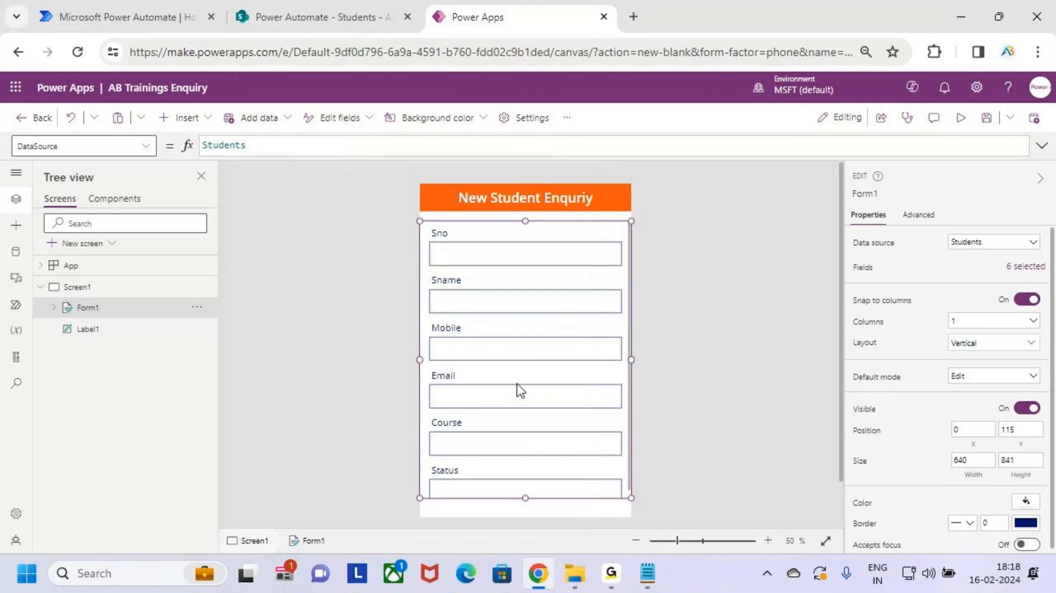
scroll(518, 389, "down", 2)
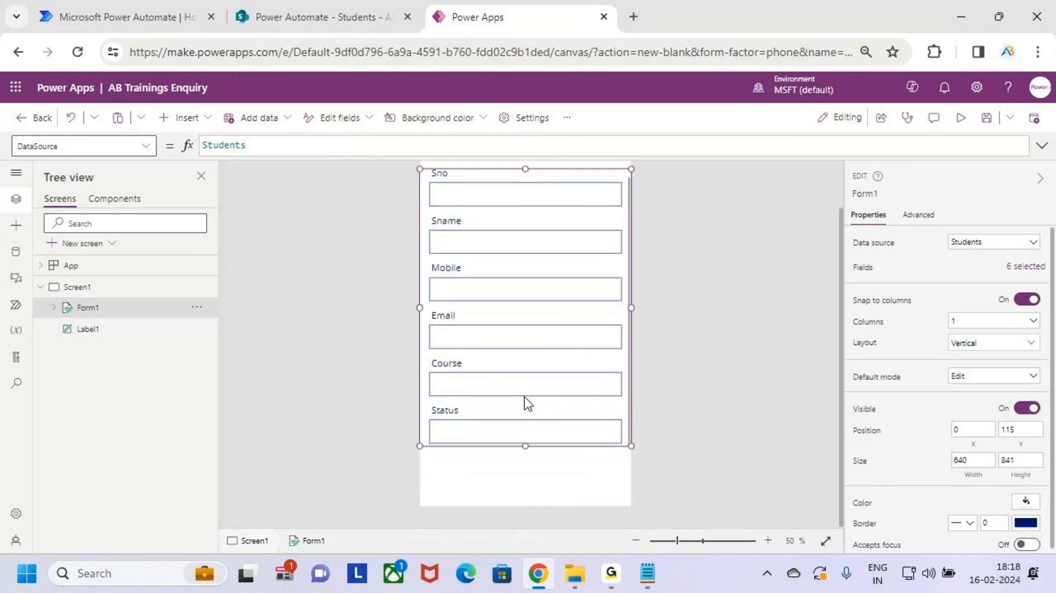
Step: Review the Sname, Mobile, Email and Course fields on Form1 in the canvas
scroll(523, 397, "up", 2)
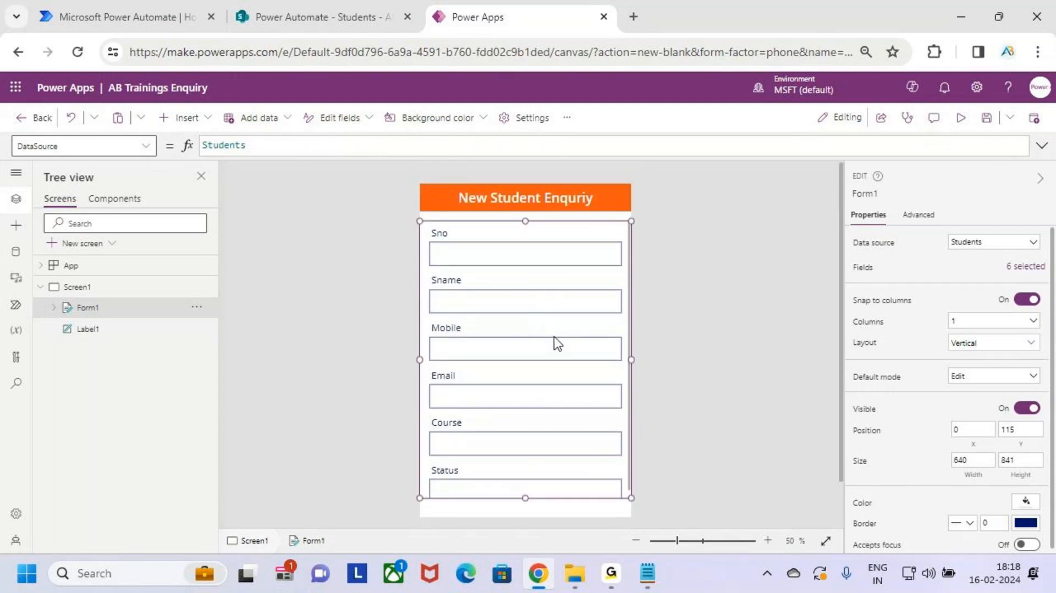
scroll(558, 344, "down", 1)
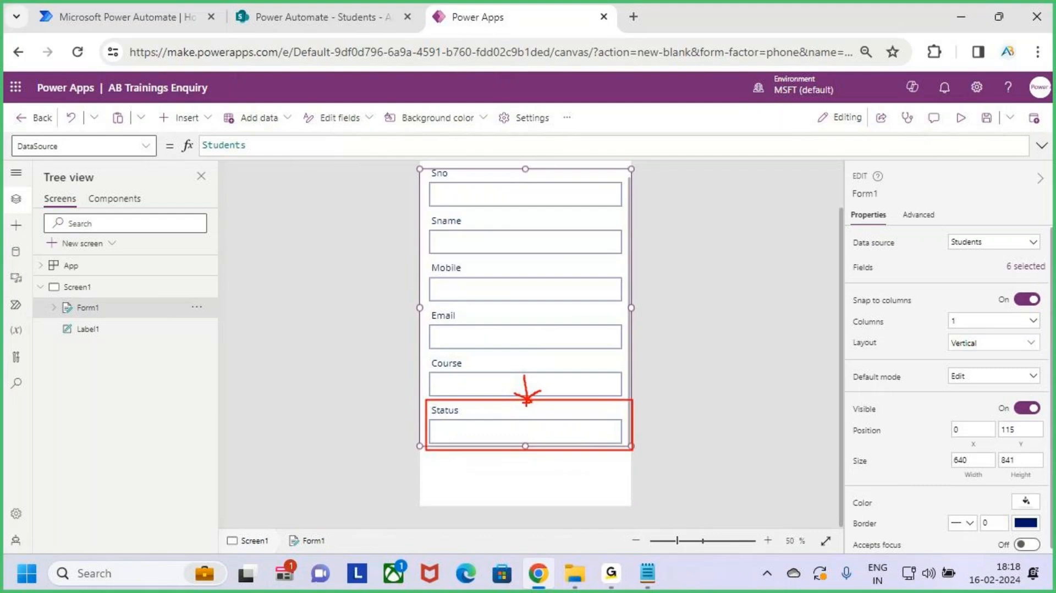
scroll(524, 358, "up", 2)
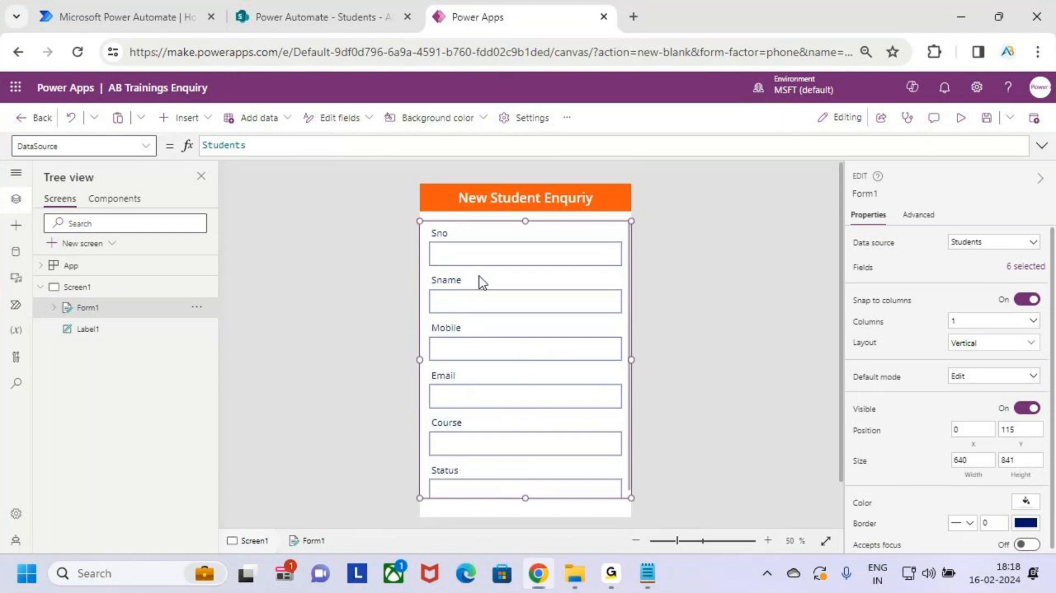
left_click_drag(443, 300, 473, 301)
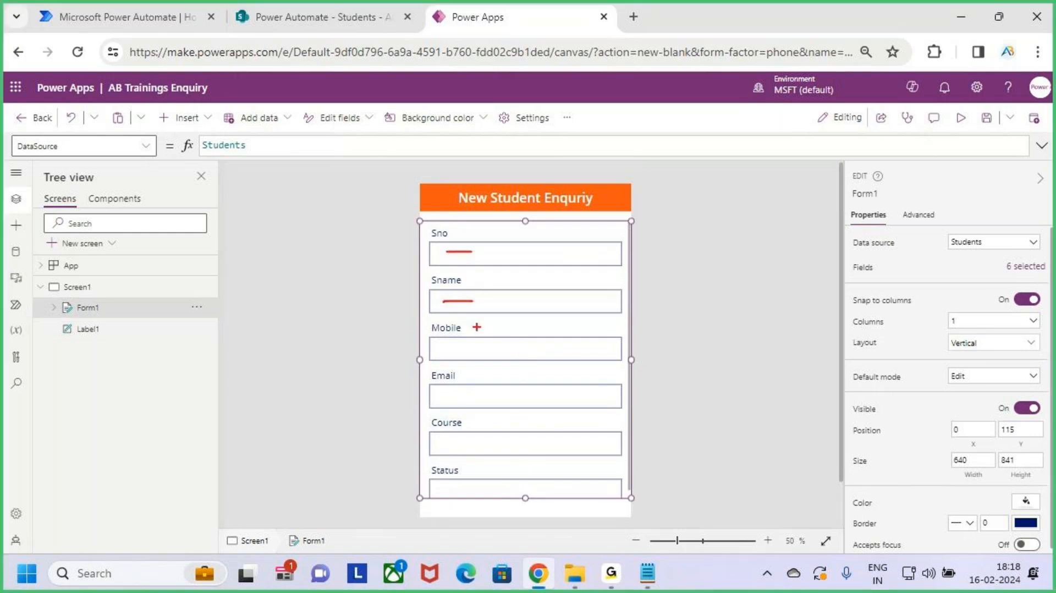
left_click_drag(447, 337, 496, 336)
left_click_drag(457, 391, 499, 391)
left_click_drag(446, 446, 524, 442)
key("Escape")
scroll(549, 488, "down", 2)
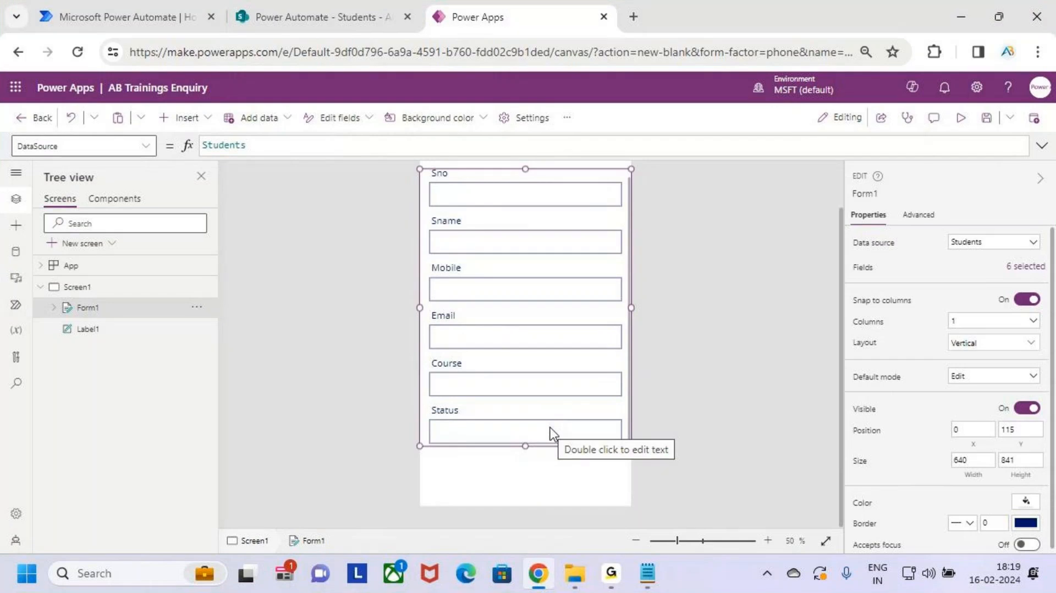
Step: Check the Status field and reopen the Fields pane showing '6 selected'
key("ctrl+2")
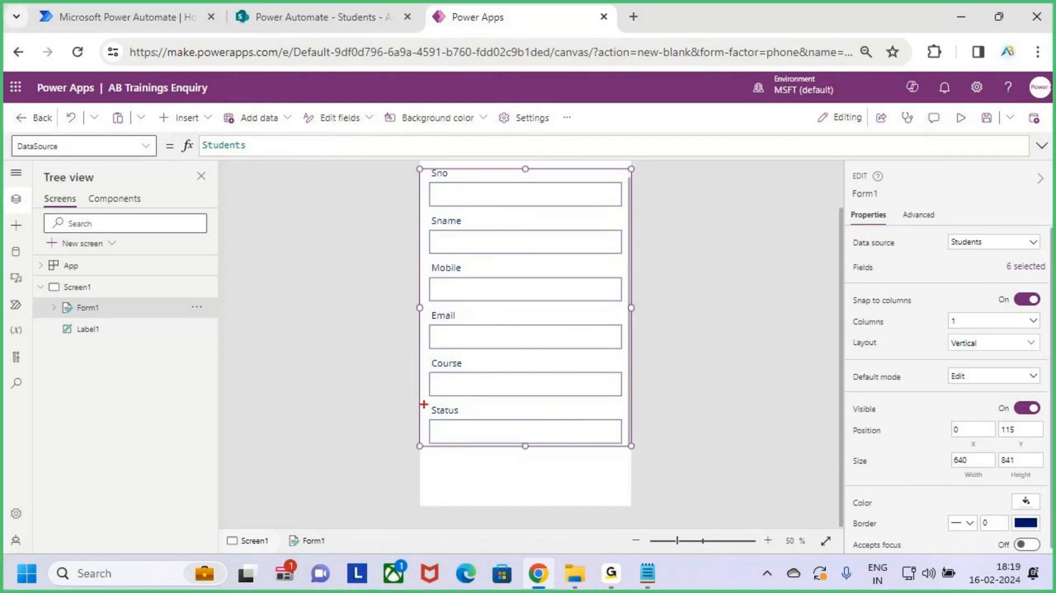
left_click_drag(424, 405, 630, 445)
key("Escape")
scroll(621, 430, "up", 2)
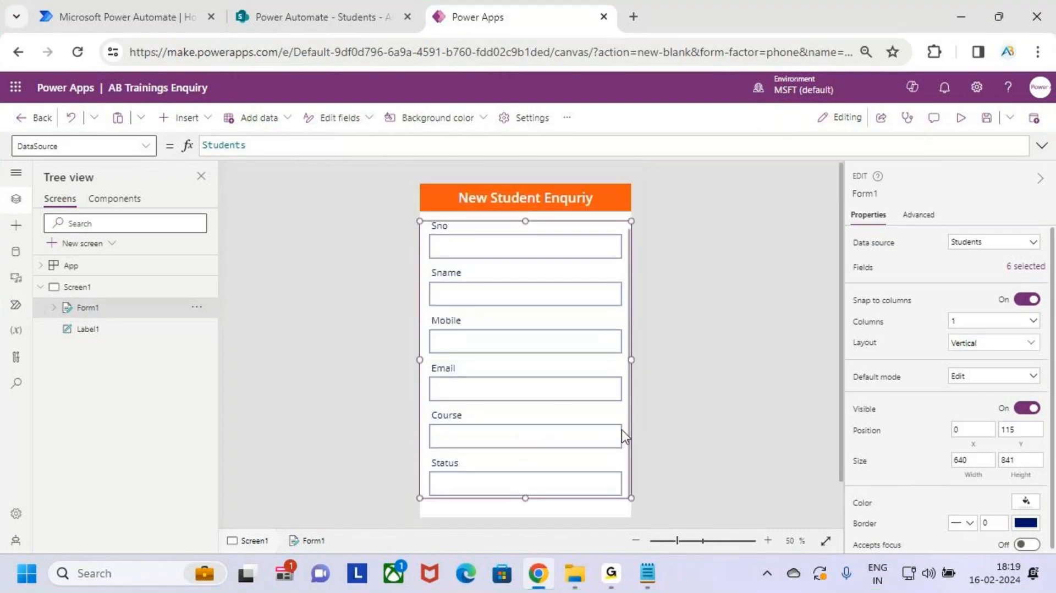
scroll(622, 430, "up", 1)
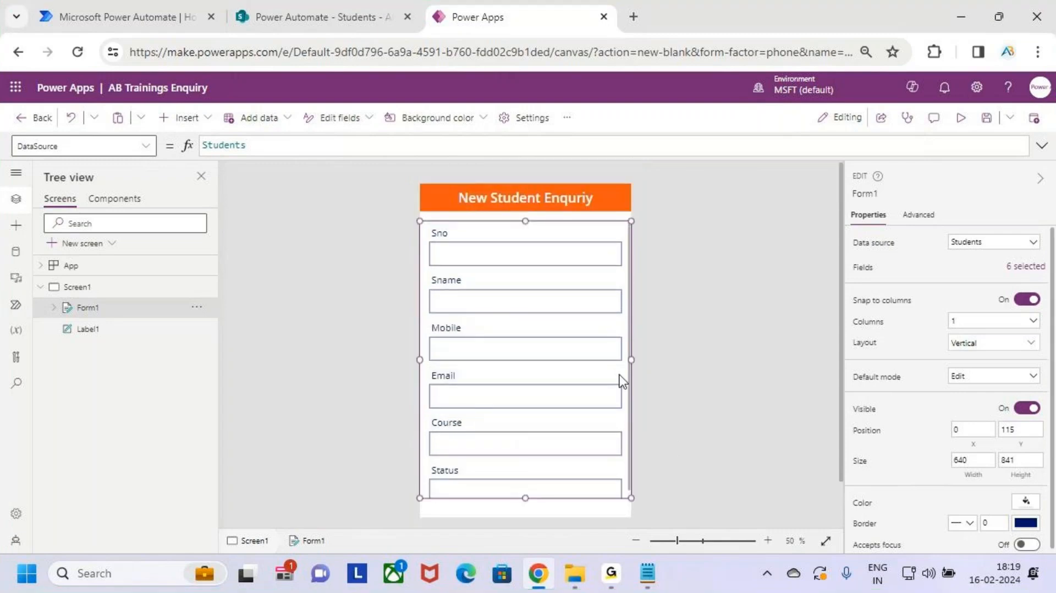
left_click(1023, 269)
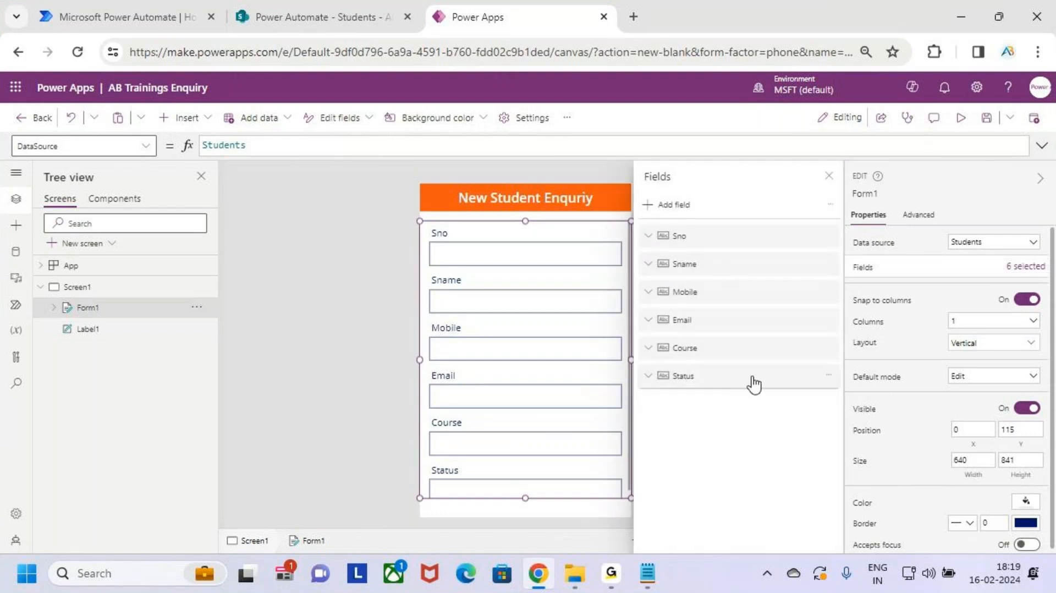
key("ctrl+2")
left_click_drag(635, 359, 847, 393)
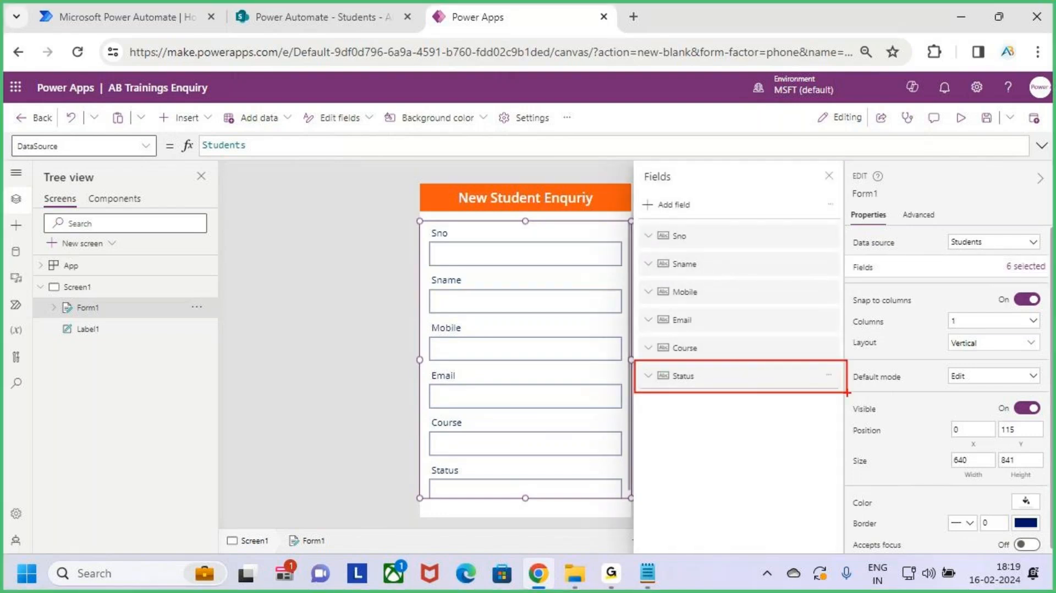
key("Escape")
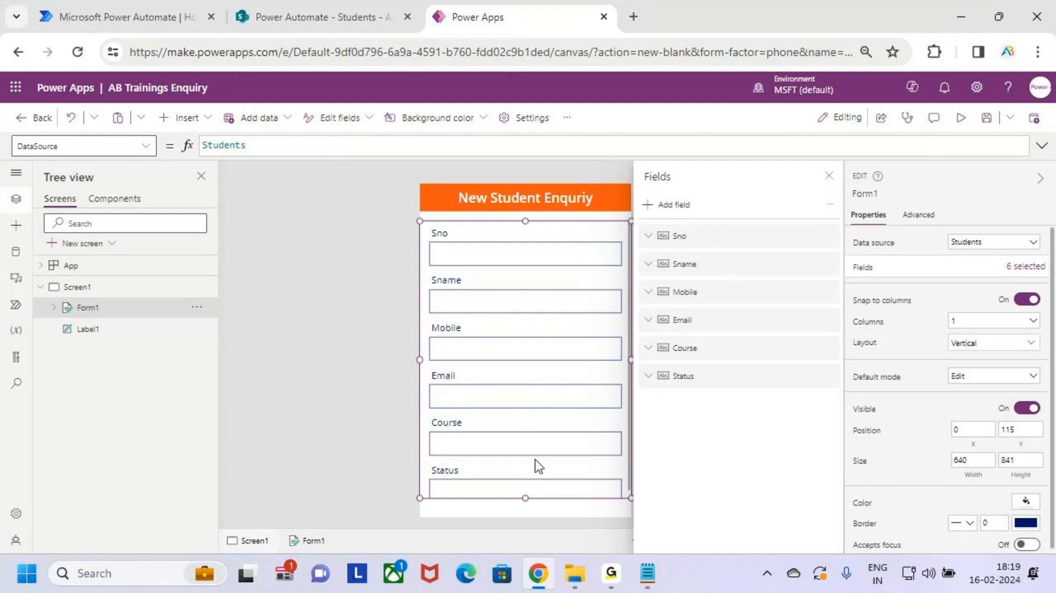
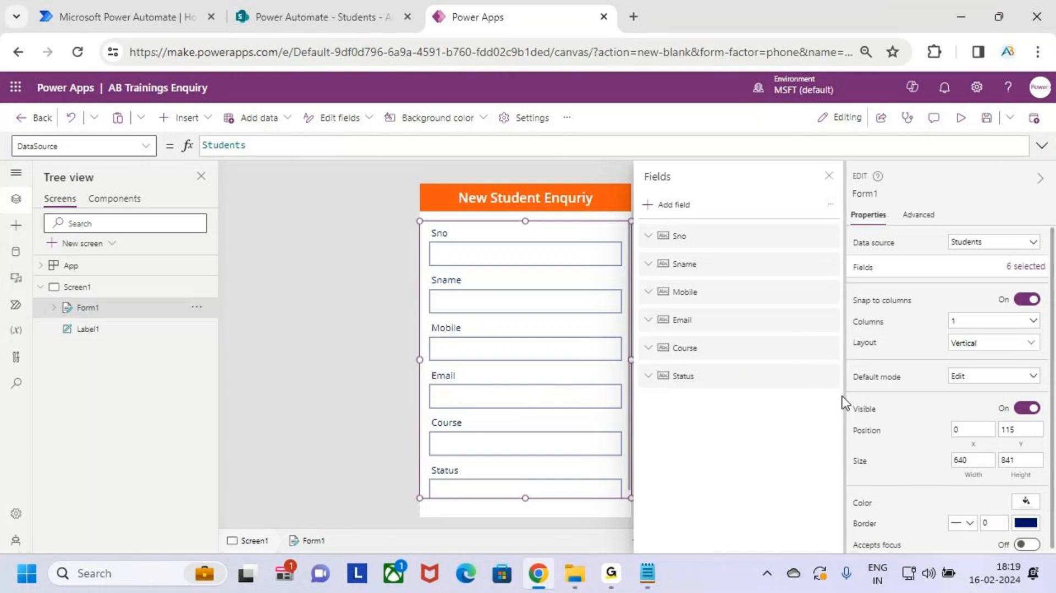
Step: Remove the Status field from Form1 and close the Fields pane
left_click(830, 379)
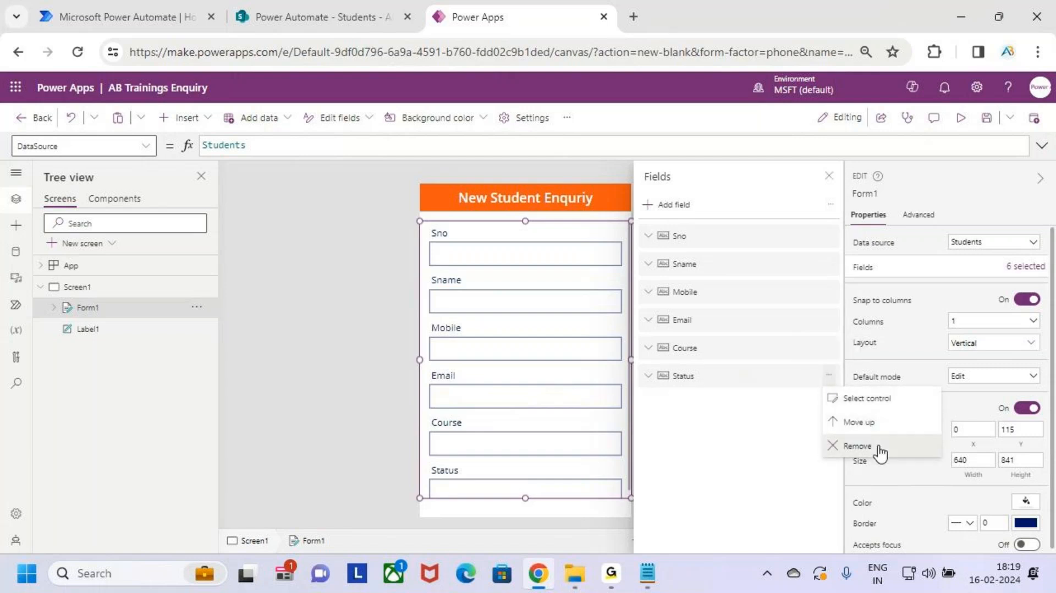
left_click(860, 445)
left_click(830, 177)
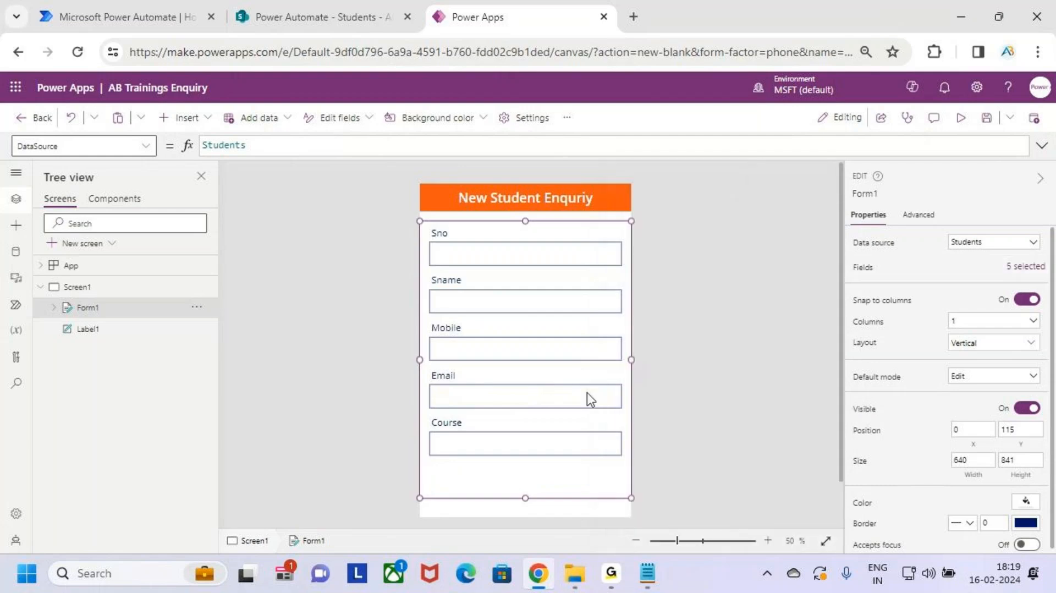
Step: Resize Form1 to 759 high and about 614 wide, with its left edge at X 15
left_click_drag(526, 497, 525, 471)
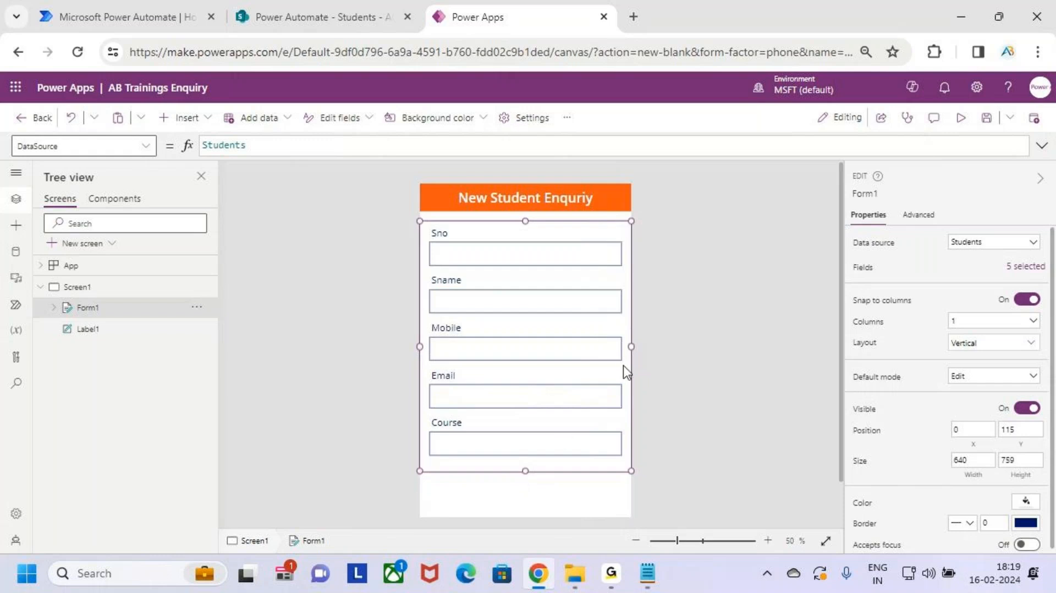
left_click_drag(632, 348, 624, 346)
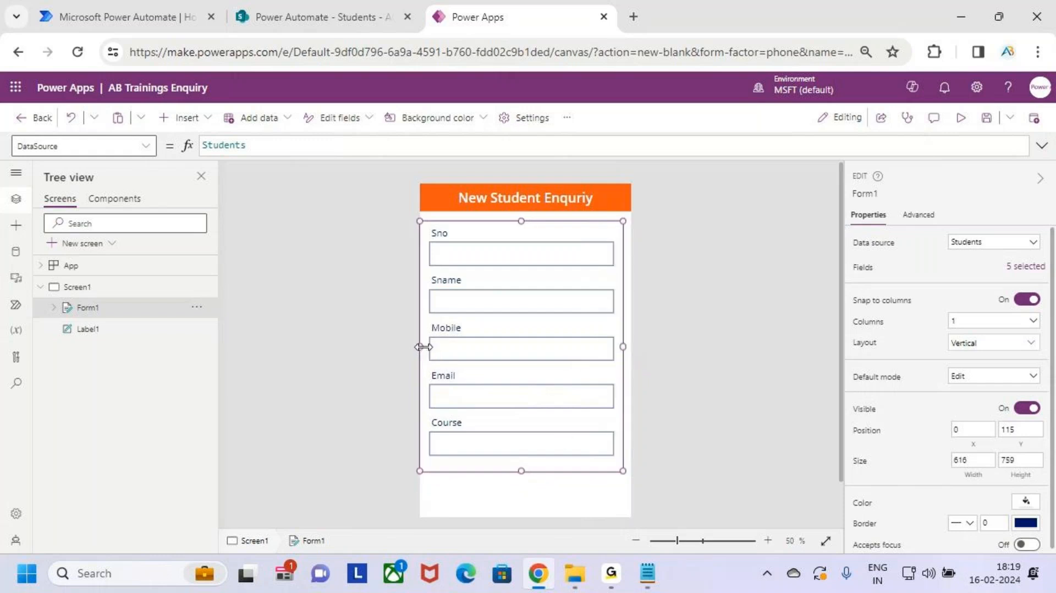
left_click_drag(423, 347, 422, 347)
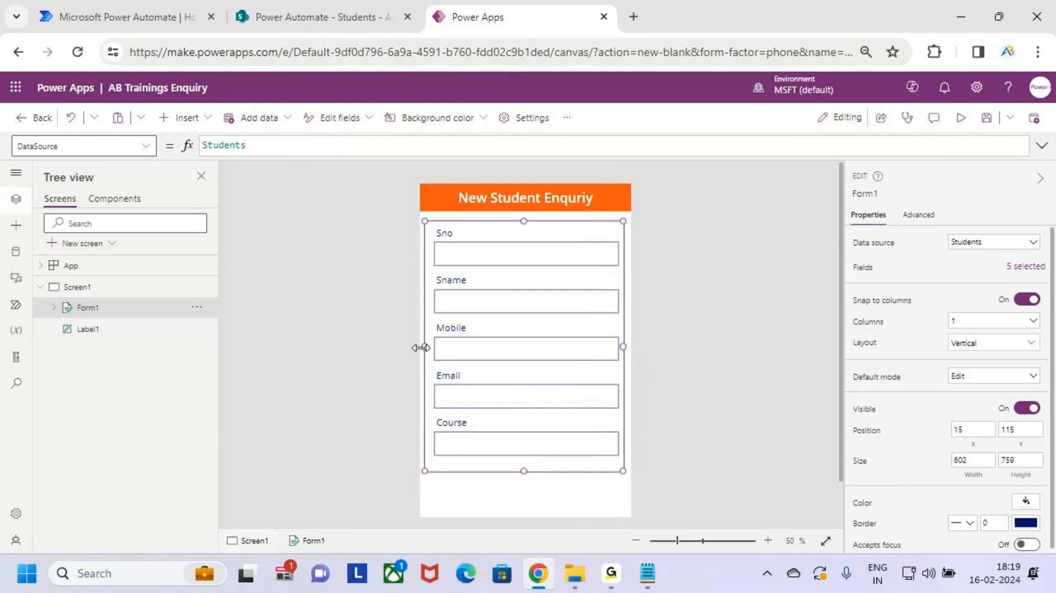
left_click_drag(628, 349, 627, 348)
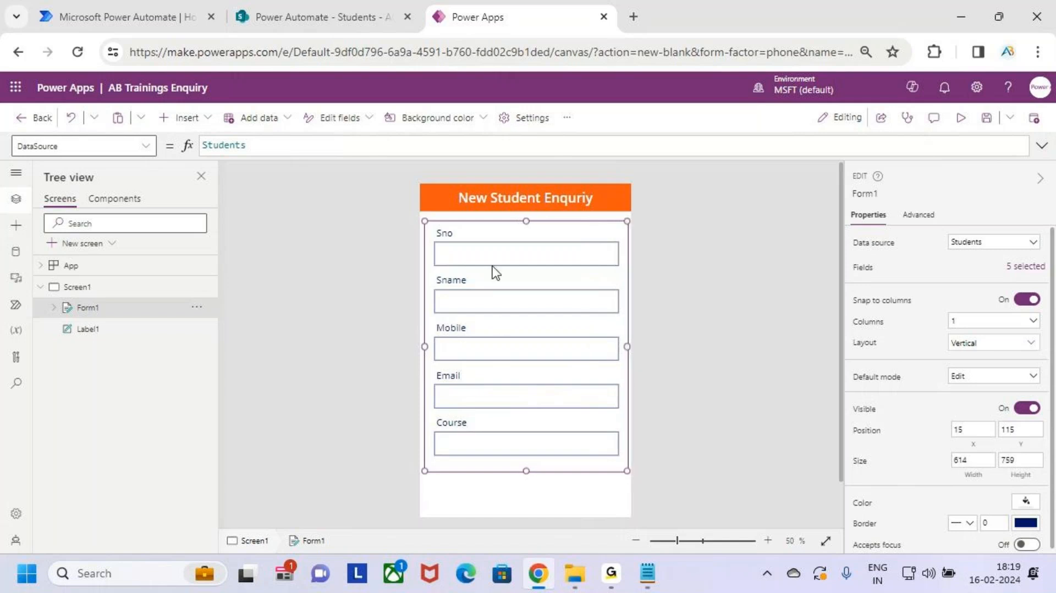
left_click(442, 231)
Step: Select Form1 and set its Default mode to New in the Properties pane
left_click(445, 231)
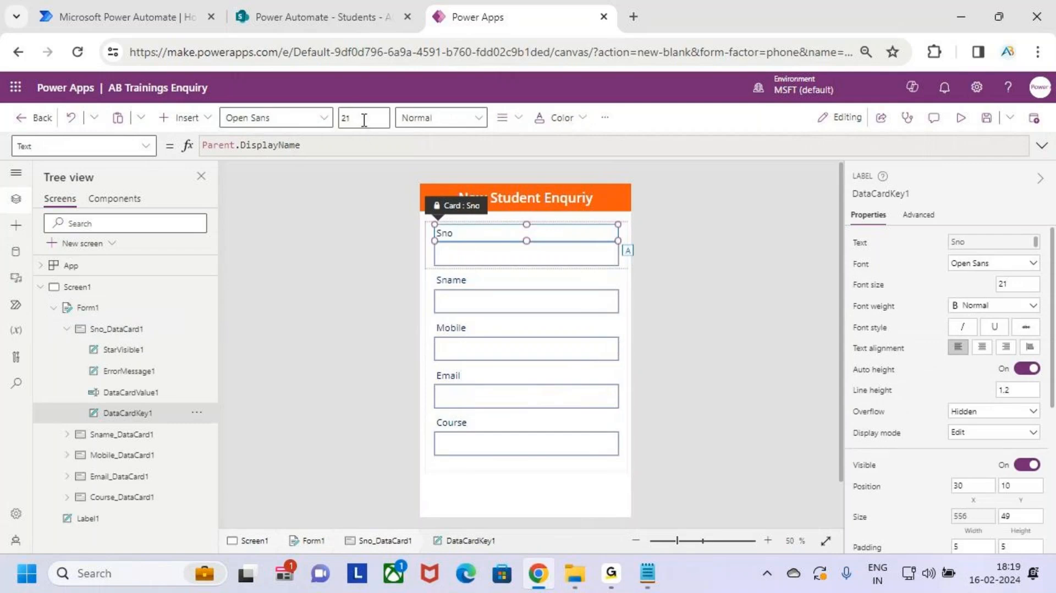
left_click(361, 117)
left_click(552, 464)
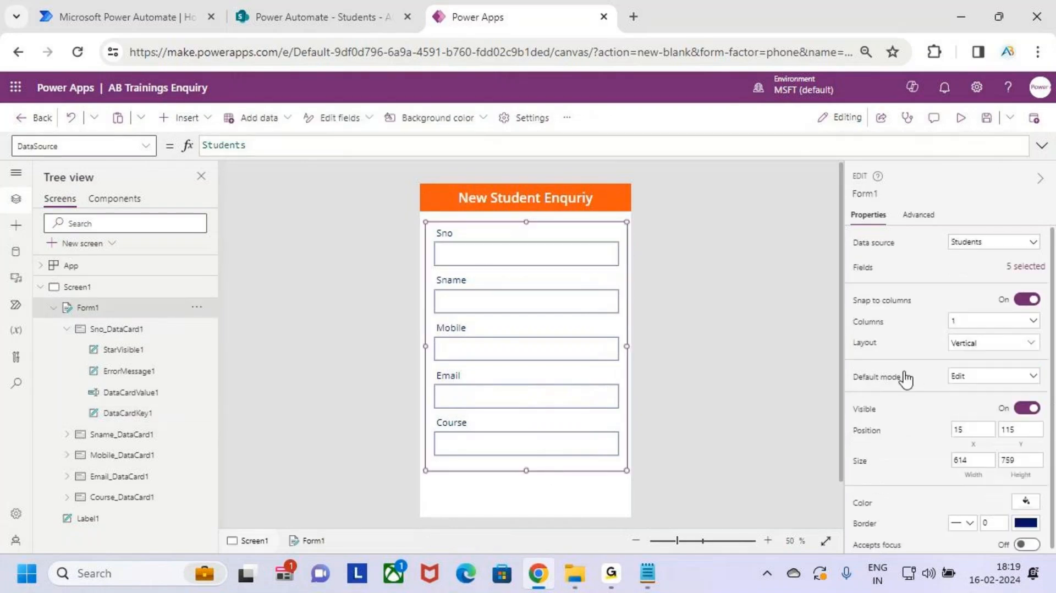
key("ctrl+2")
left_click_drag(848, 366, 914, 388)
mouse_move(424, 219)
left_mouse_down()
mouse_move(523, 362)
mouse_move(627, 456)
mouse_move(628, 472)
left_mouse_up()
left_click_drag(950, 391, 977, 387)
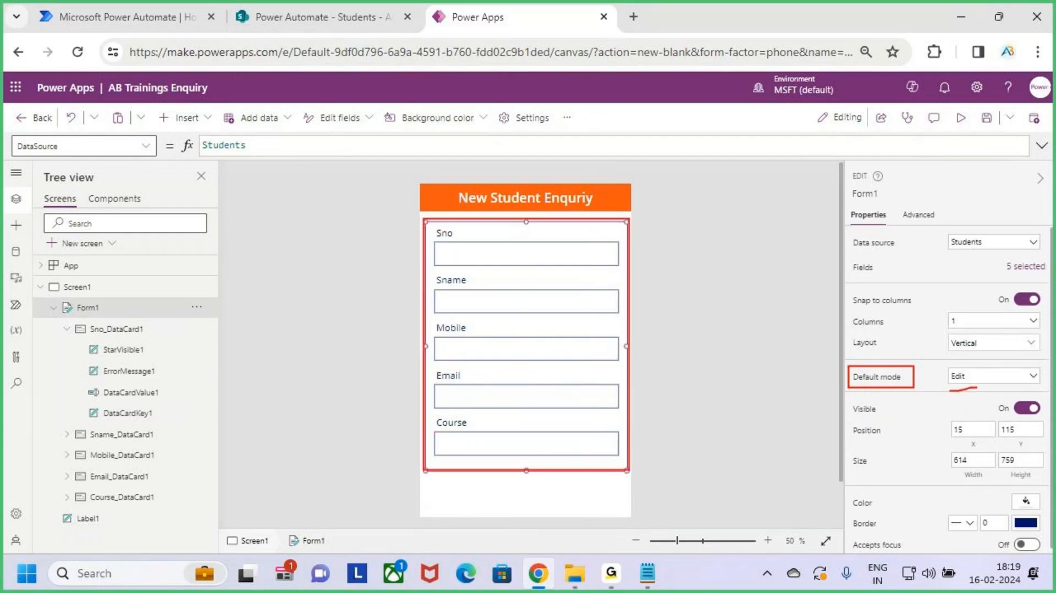
key("Escape")
left_click(1007, 377)
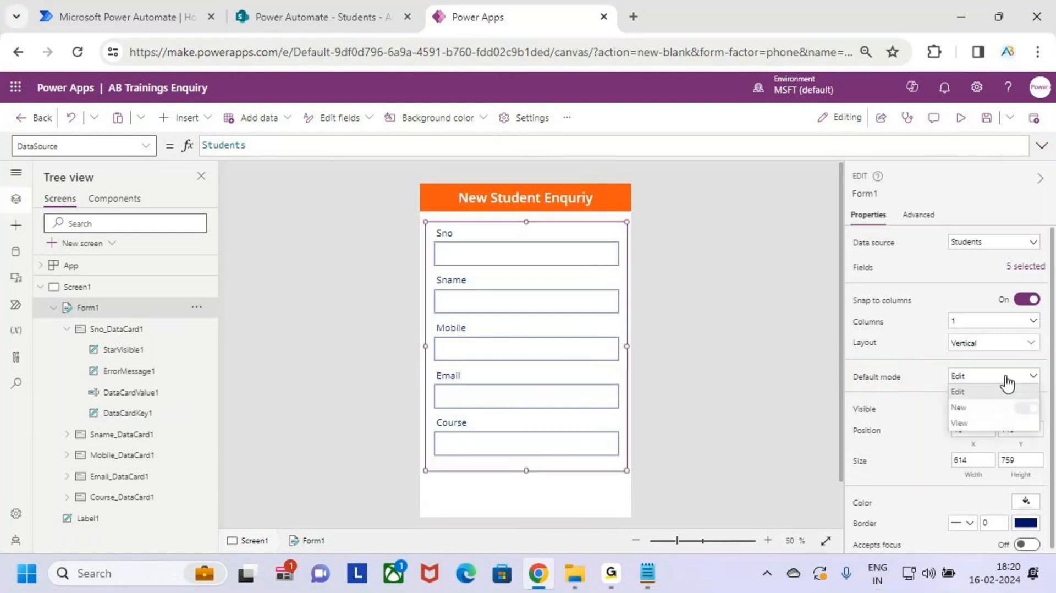
left_click(997, 411)
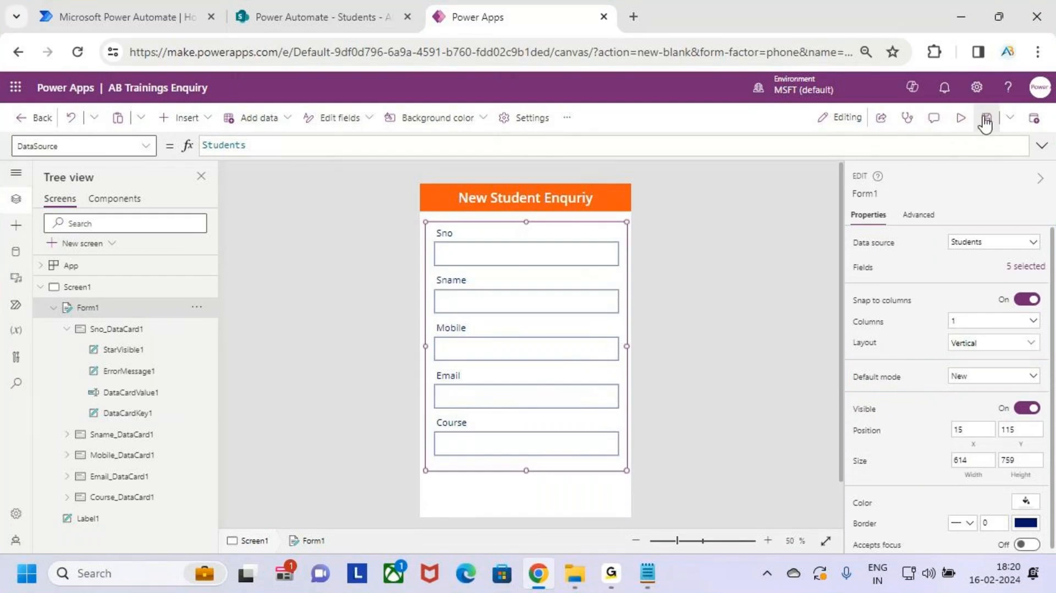
Step: Preview the running app and annotate its five input fields
left_click(961, 117)
key("ctrl+2")
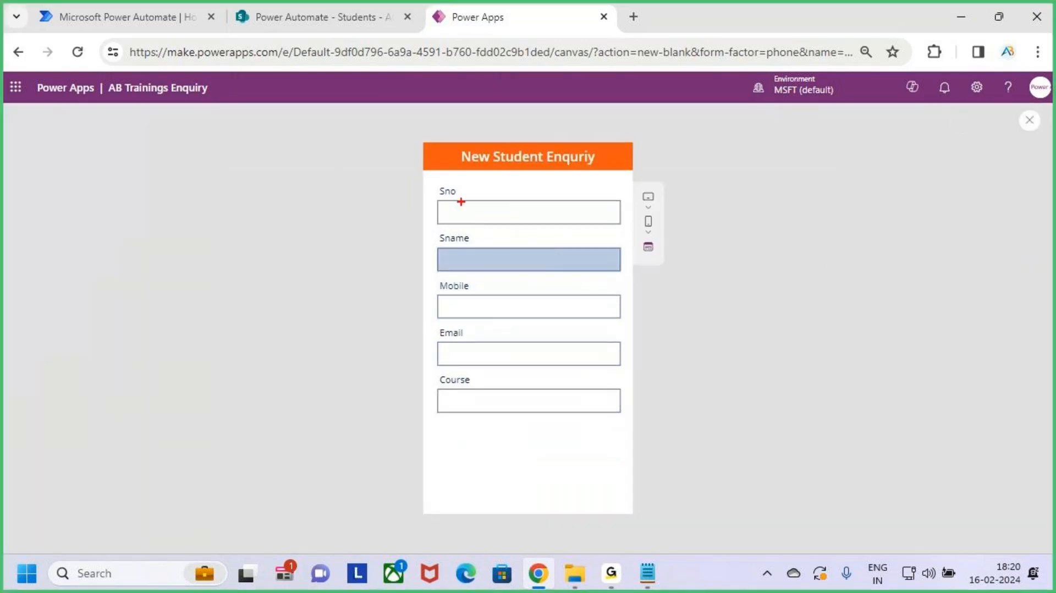
left_click_drag(434, 181, 476, 199)
left_click_drag(436, 232, 471, 245)
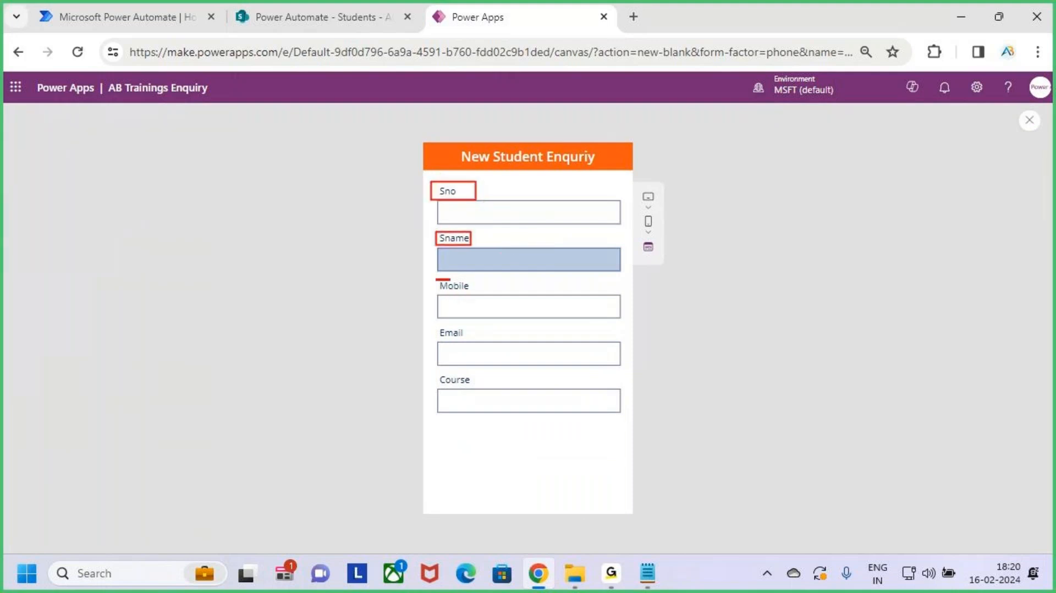
left_click_drag(450, 280, 483, 297)
left_click_drag(438, 325, 468, 342)
left_click_drag(434, 373, 476, 386)
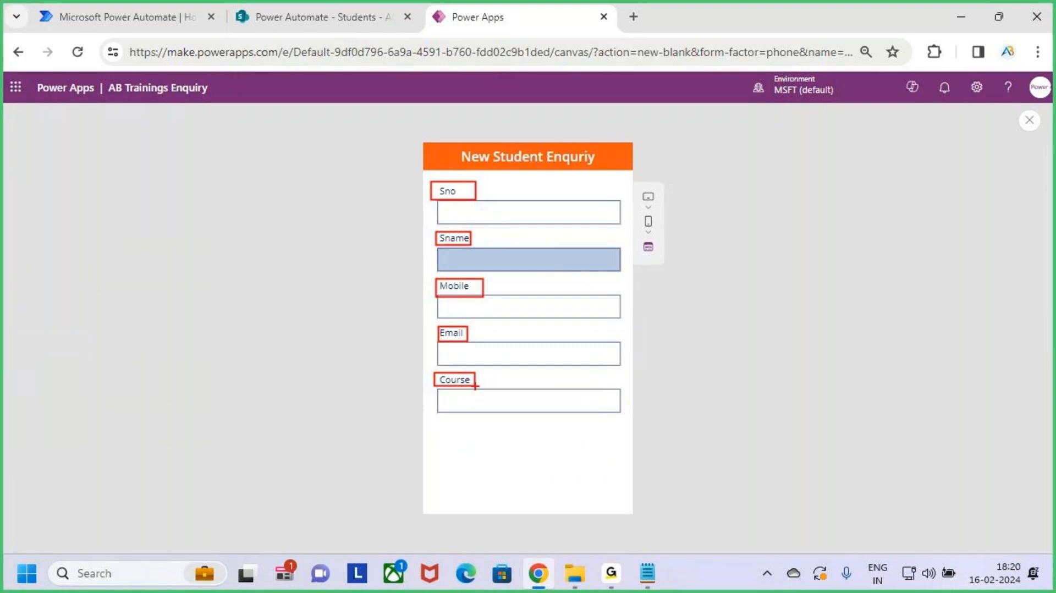
key("Escape")
Step: Close the preview, dismiss the tip and make the Sno label semibold
left_click(1027, 128)
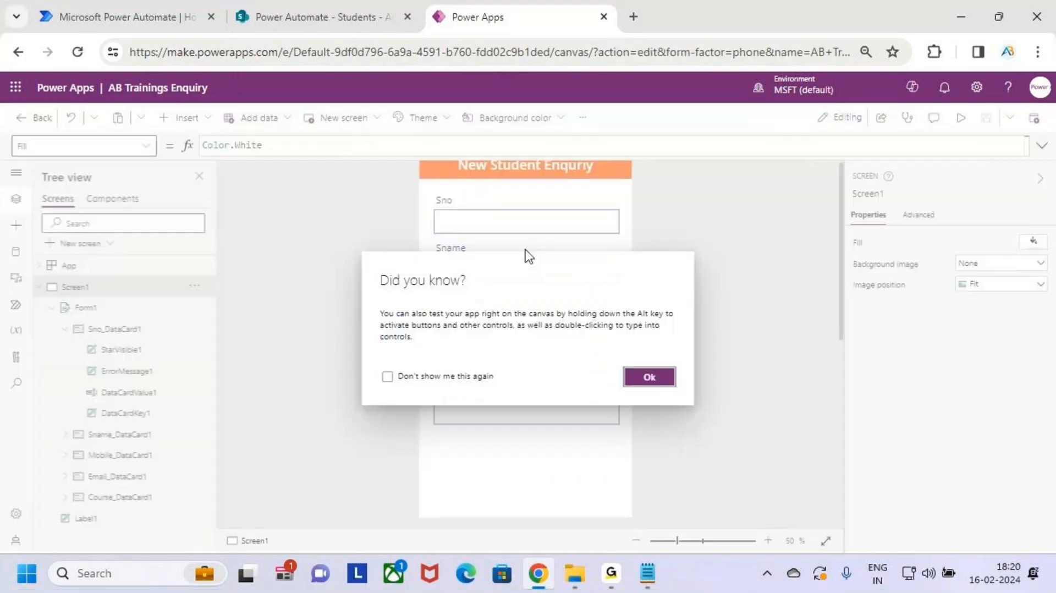
left_click(642, 376)
left_click(446, 204)
left_click(444, 200)
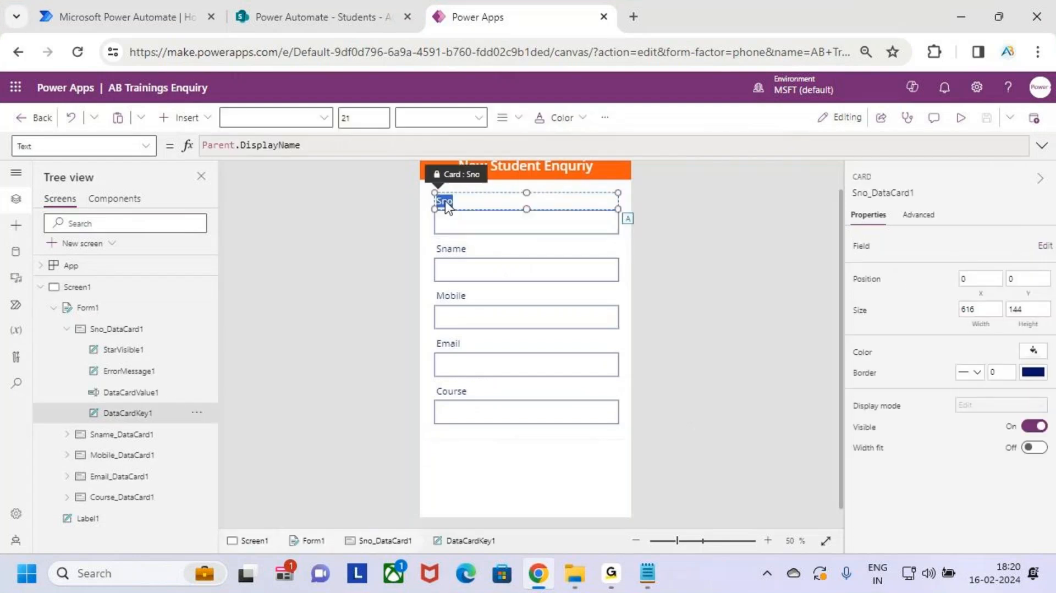
left_click(440, 117)
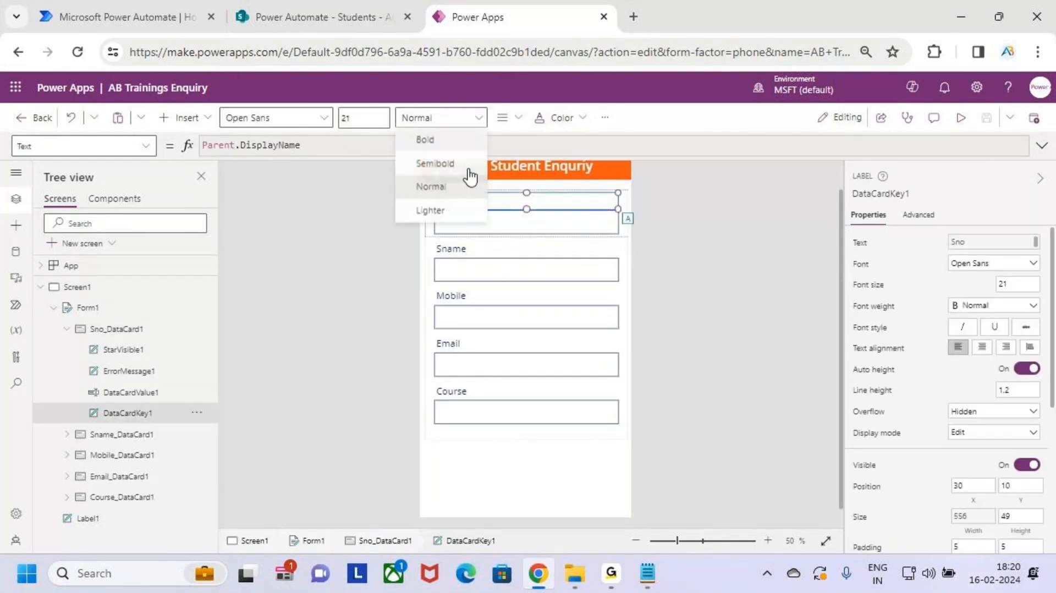
left_click(456, 161)
Step: Make the Sname and Mobile labels semibold
left_click(475, 251)
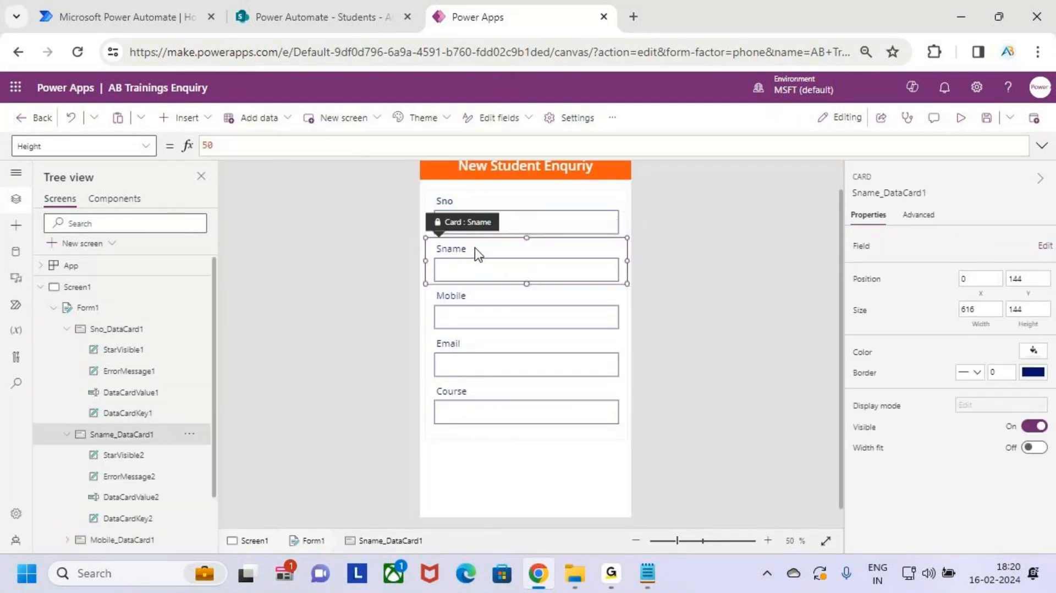
left_click(474, 248)
left_click(440, 117)
left_click(457, 161)
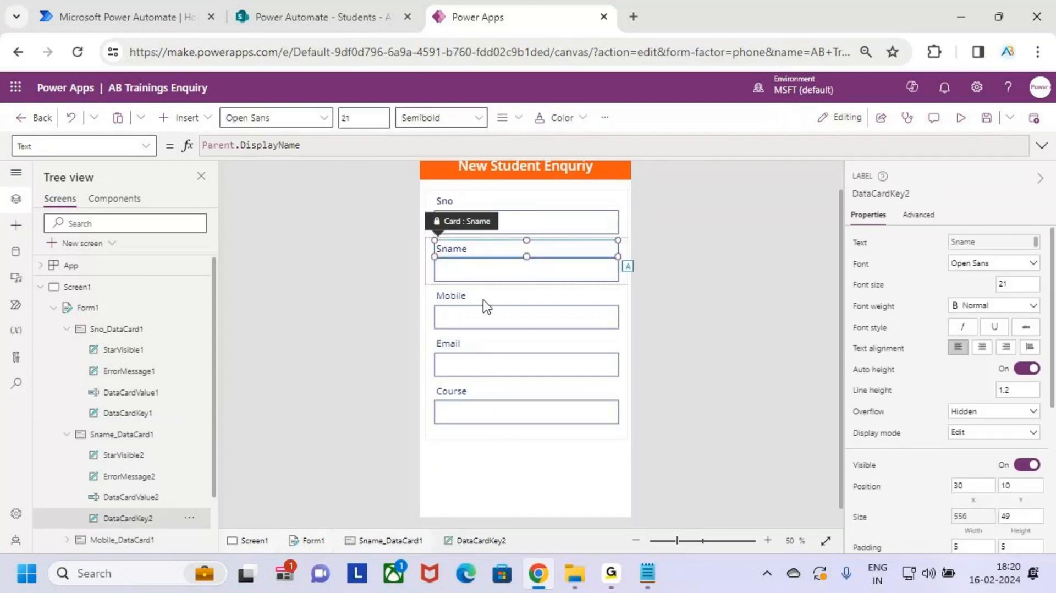
left_click(471, 301)
left_click(471, 297)
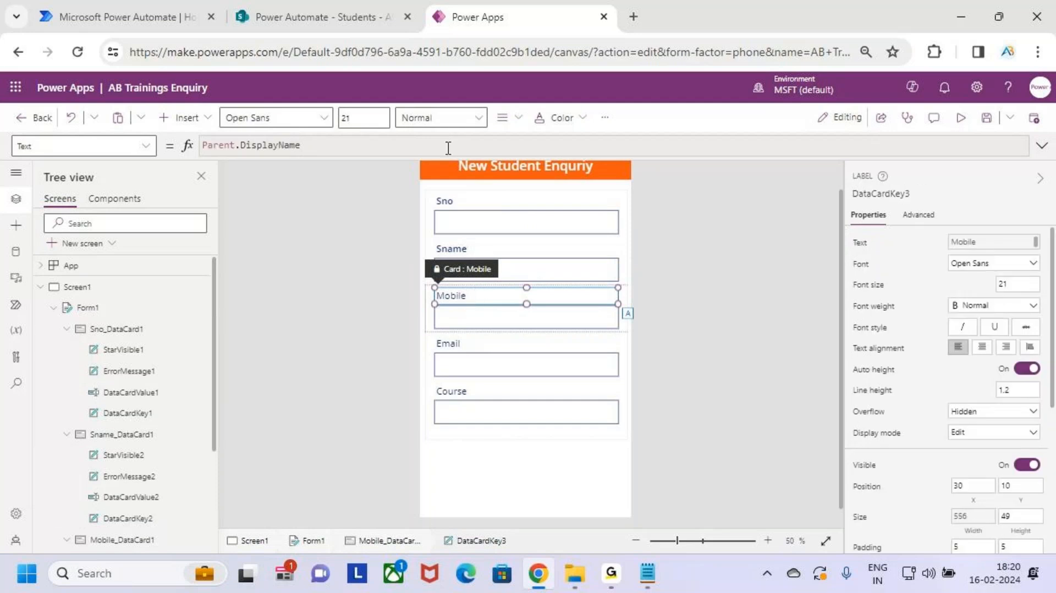
left_click(440, 118)
left_click(447, 163)
Step: Set the Mobile, Sname and Sno label font sizes to 24
left_click(377, 118)
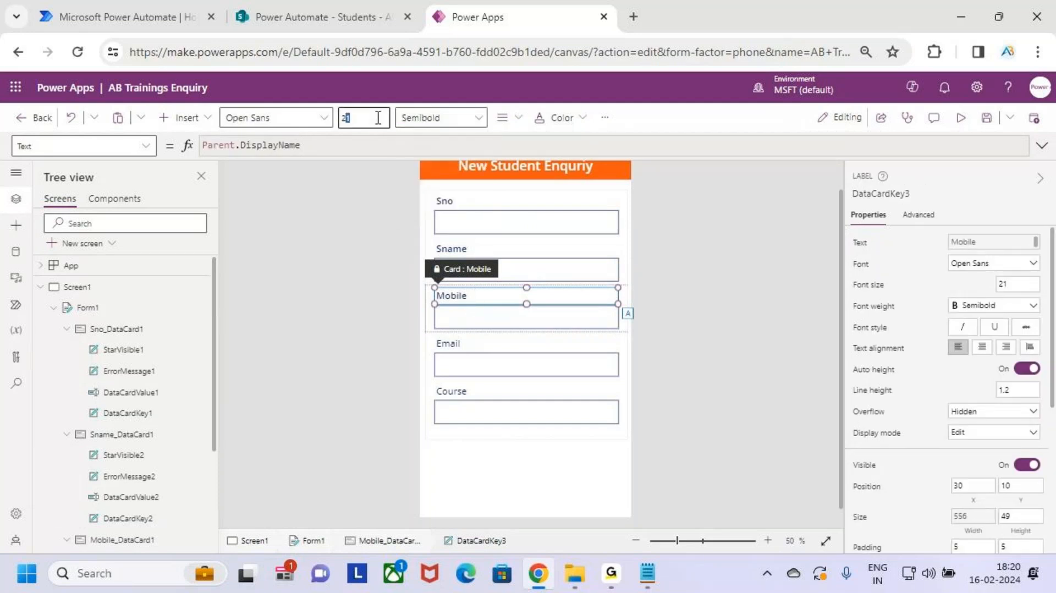
key("BackSpace")
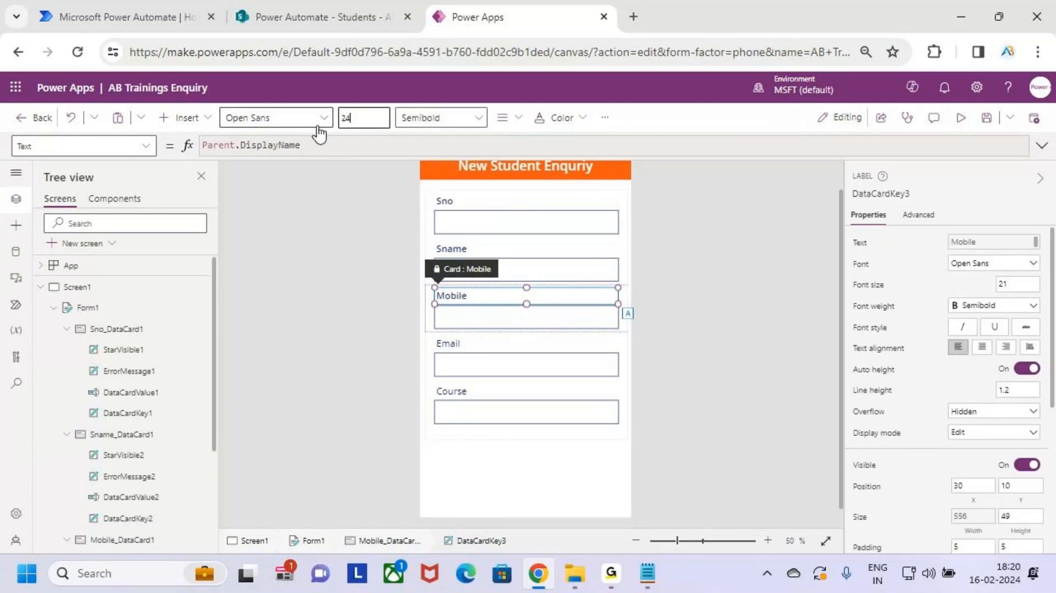
type("4")
left_click(503, 243)
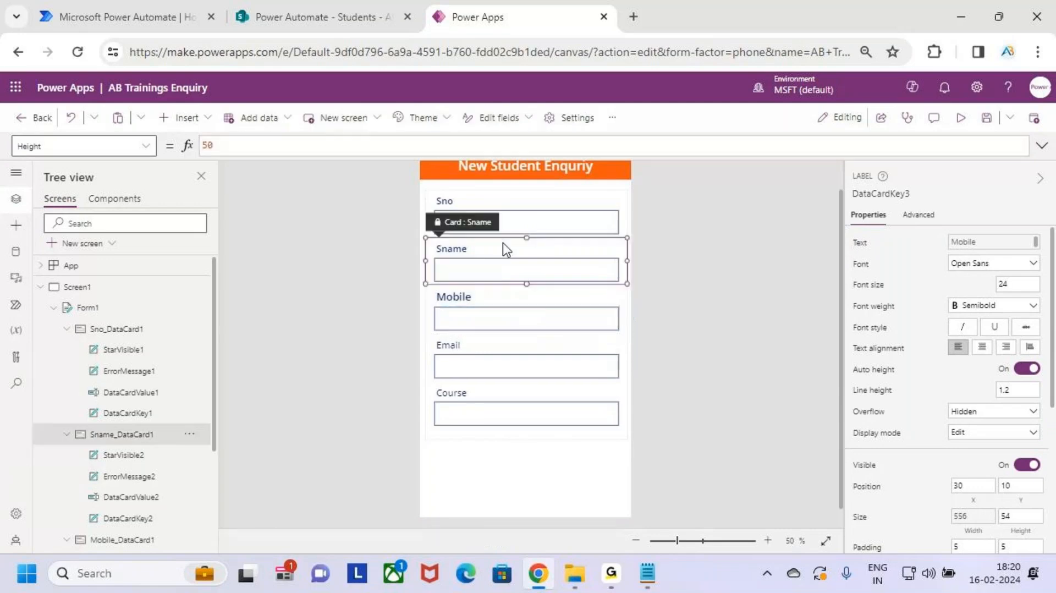
left_click(502, 243)
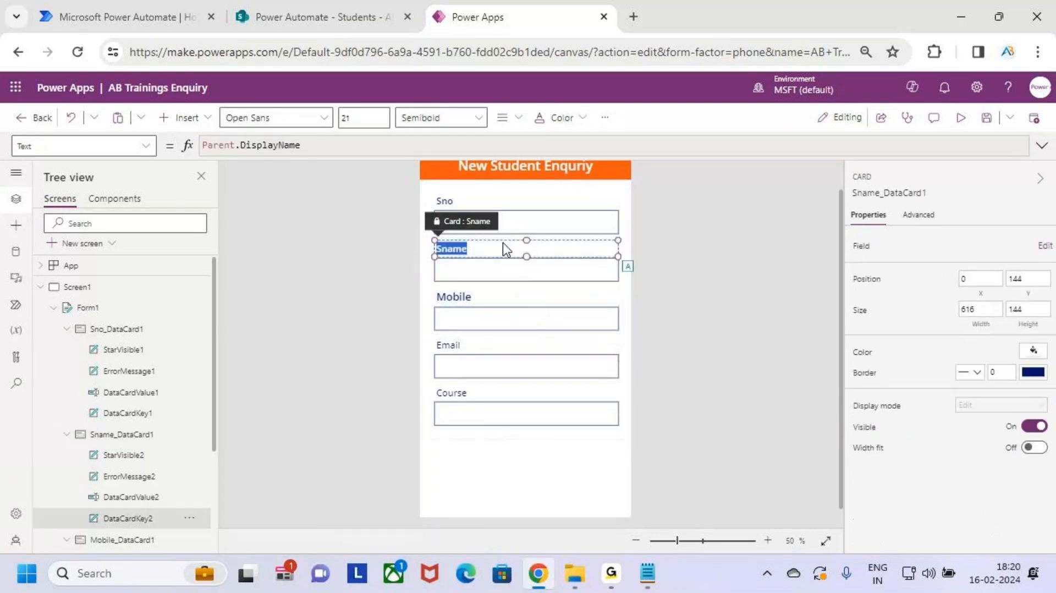
left_click(366, 117)
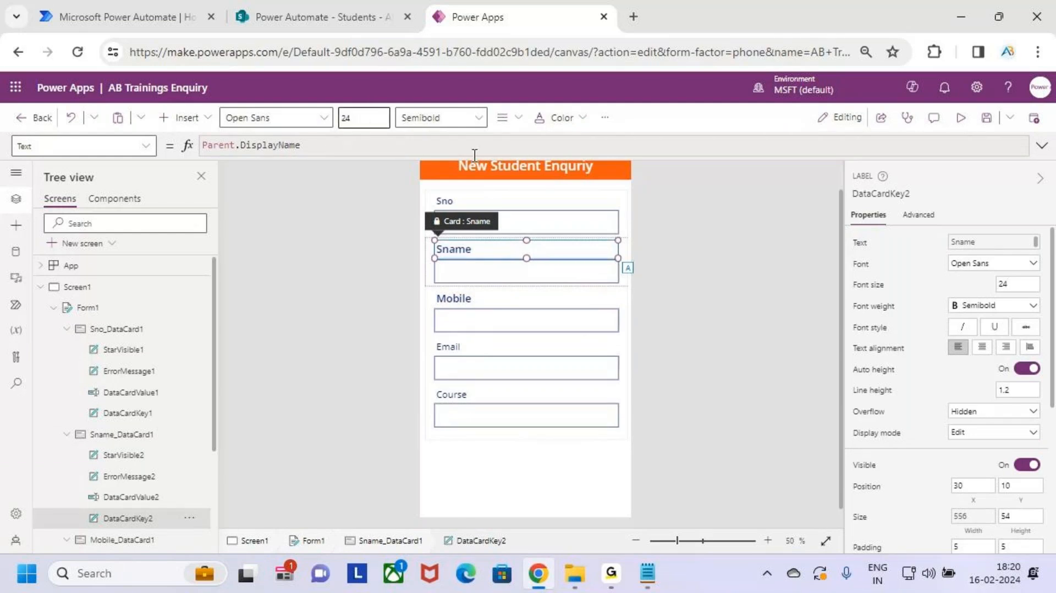
left_click(506, 203)
left_click(370, 123)
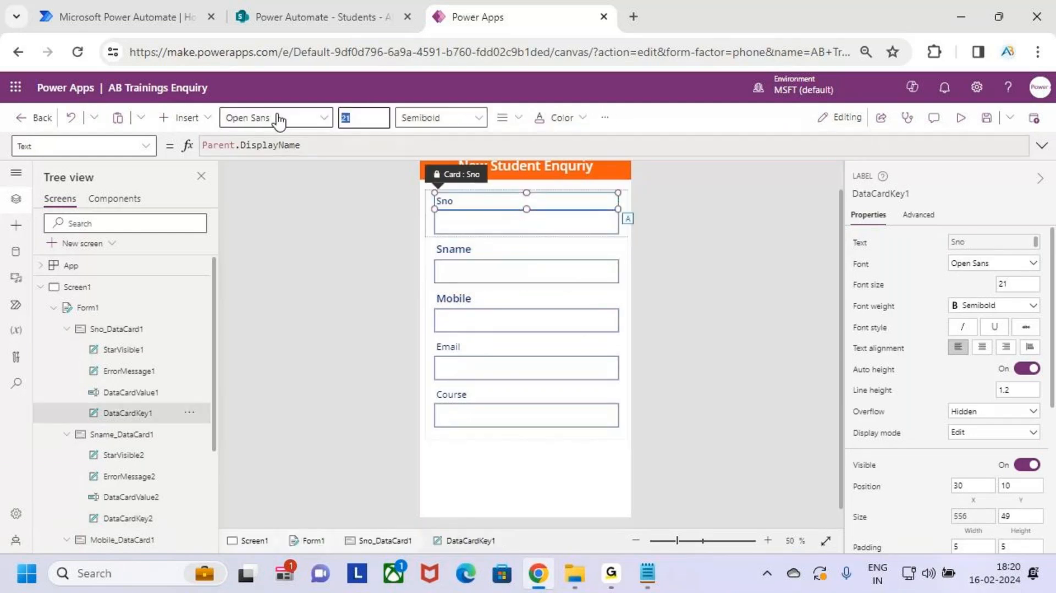
type("24")
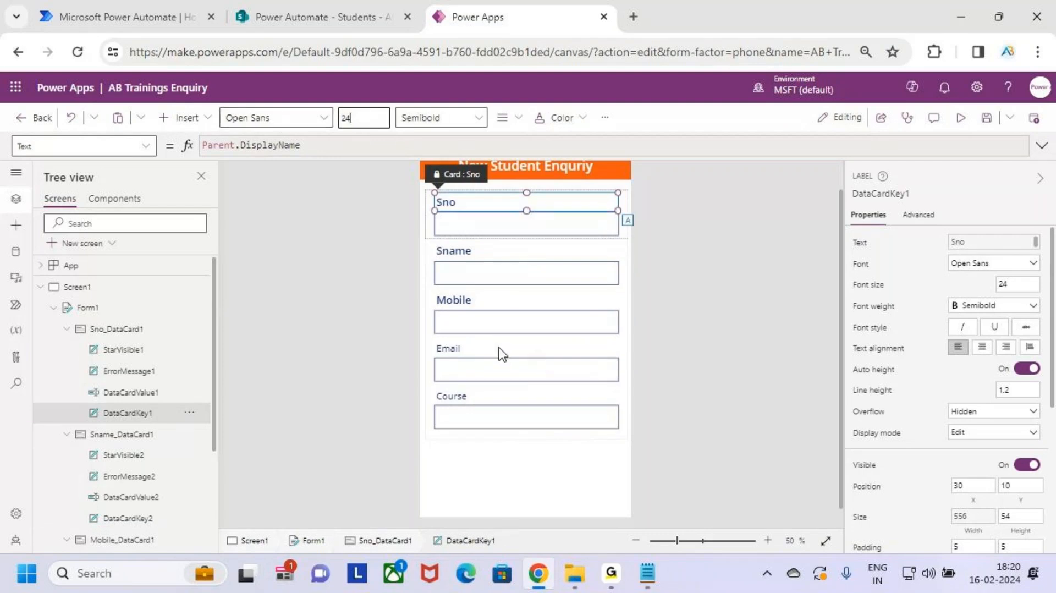
Step: Give the Email label font size 24 and semibold weight
left_click(498, 353)
left_click(498, 348)
left_click(364, 117)
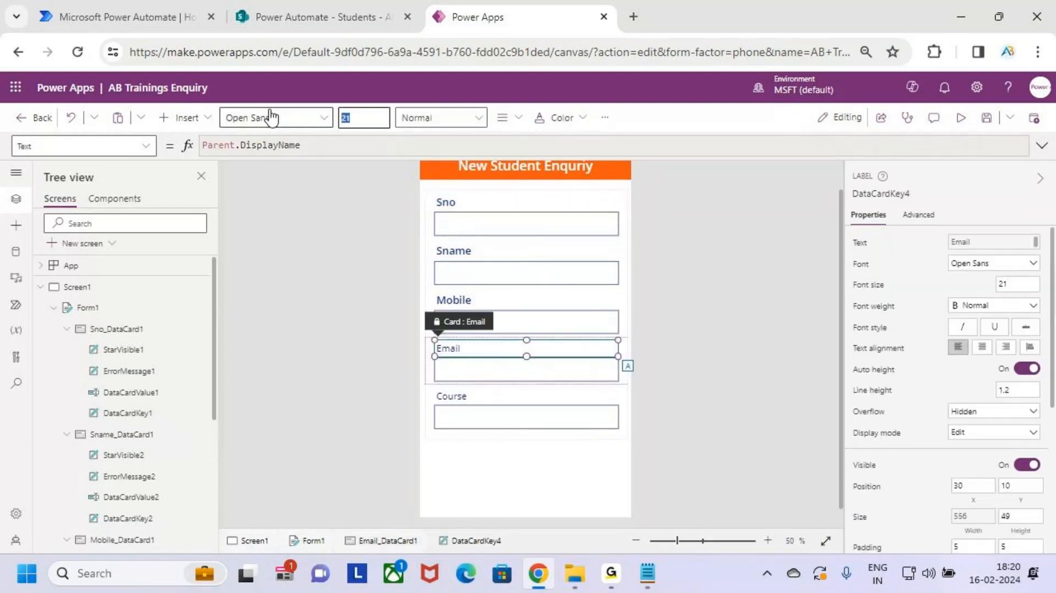
type("24")
left_click(440, 118)
left_click(462, 168)
Step: Set the Course label's font size to 24, then deselect it
left_click(502, 410)
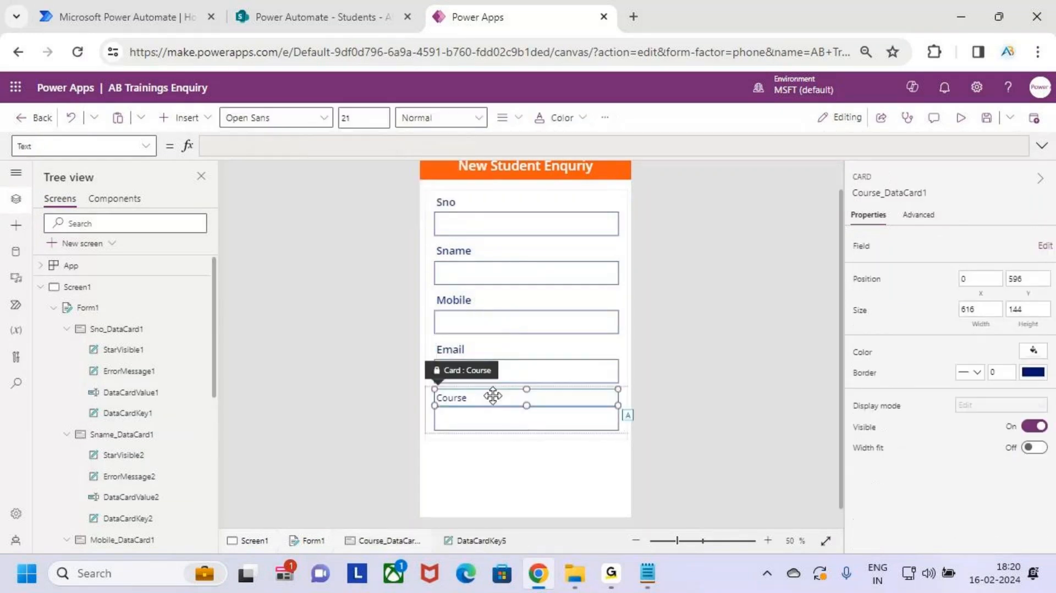
left_click(492, 397)
left_click(364, 117)
type("24")
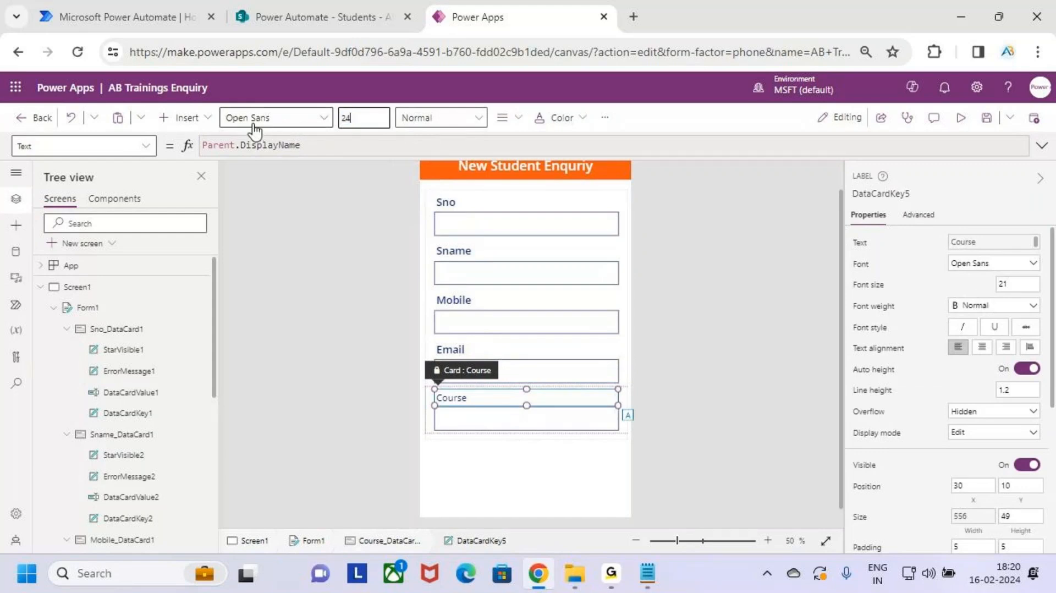
key("Return")
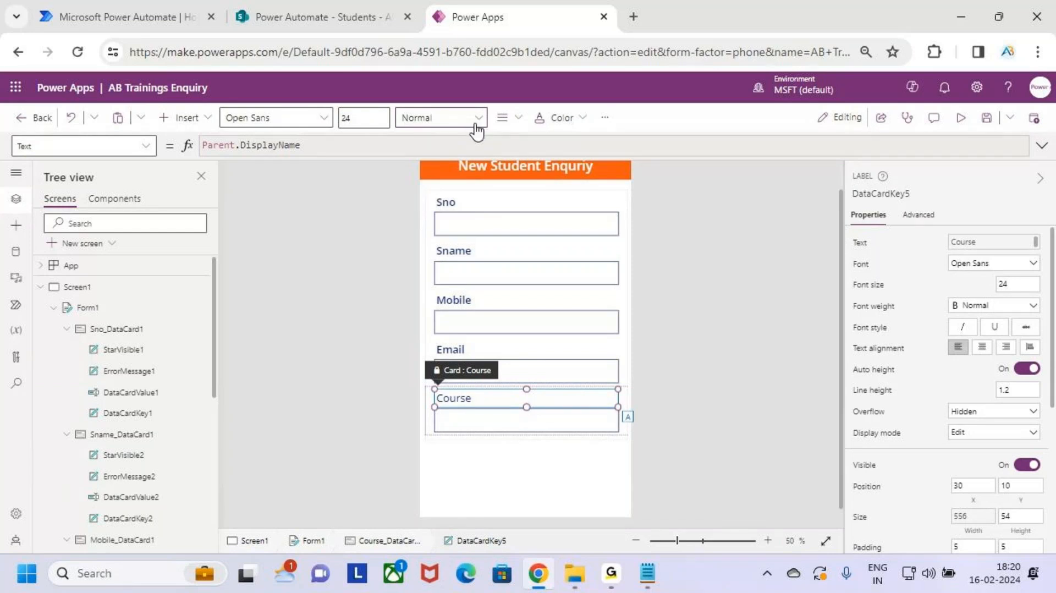
left_click(476, 131)
left_click(582, 297)
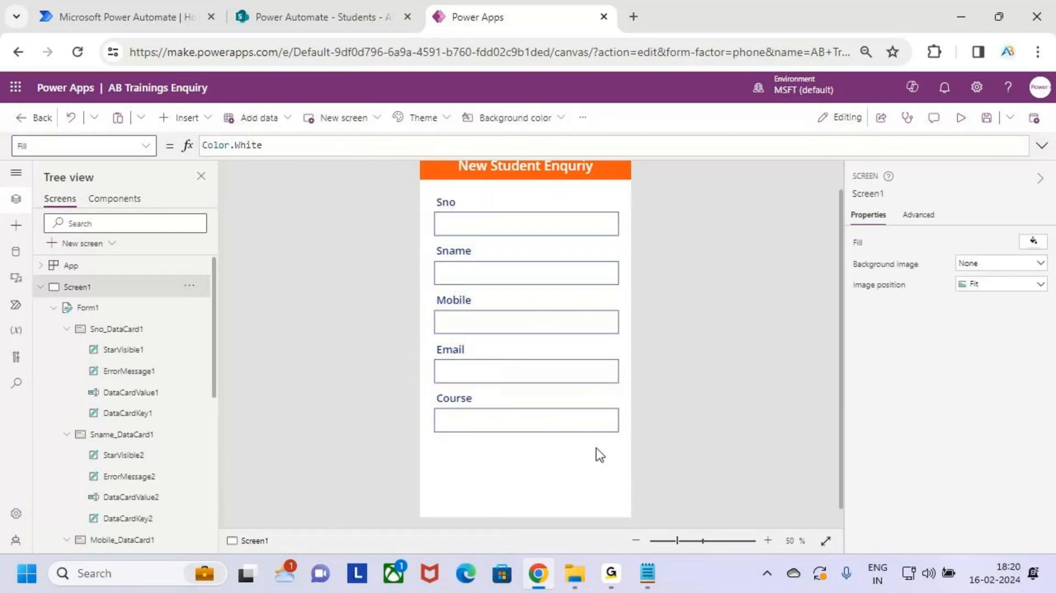
Step: Underline the five field labels with screen annotations
key("ctrl+2")
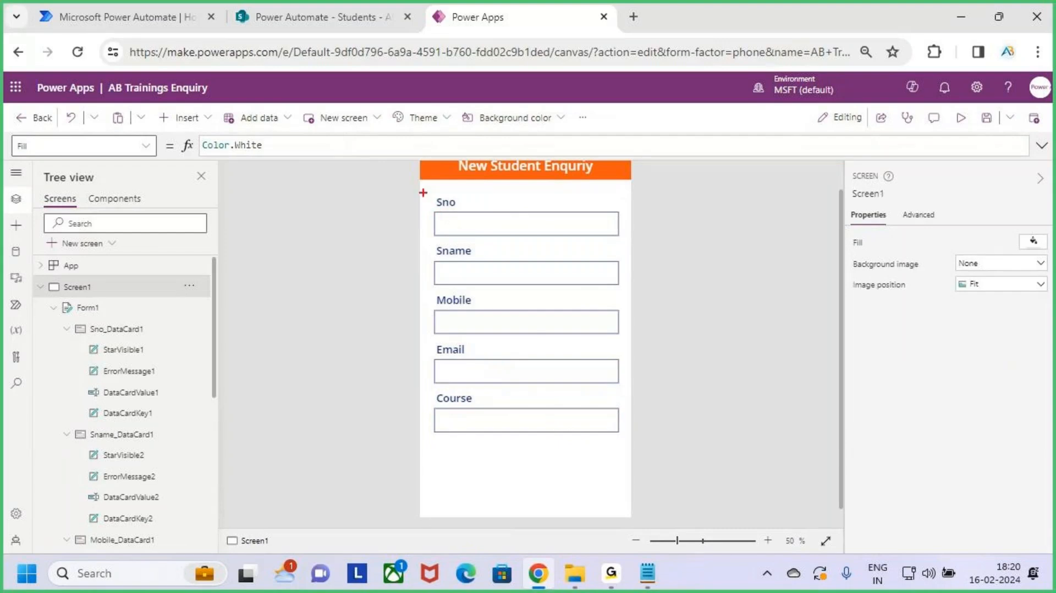
left_click_drag(452, 226, 477, 226)
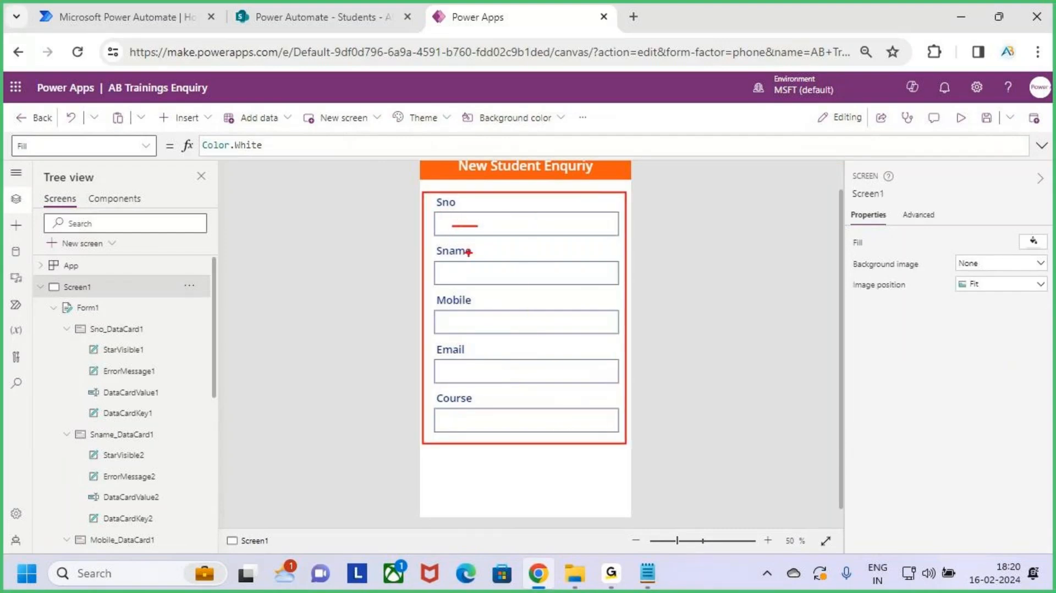
left_click_drag(450, 270, 489, 272)
left_click_drag(453, 312, 517, 311)
left_click_drag(454, 359, 506, 367)
left_click_drag(462, 410, 498, 413)
key("Escape")
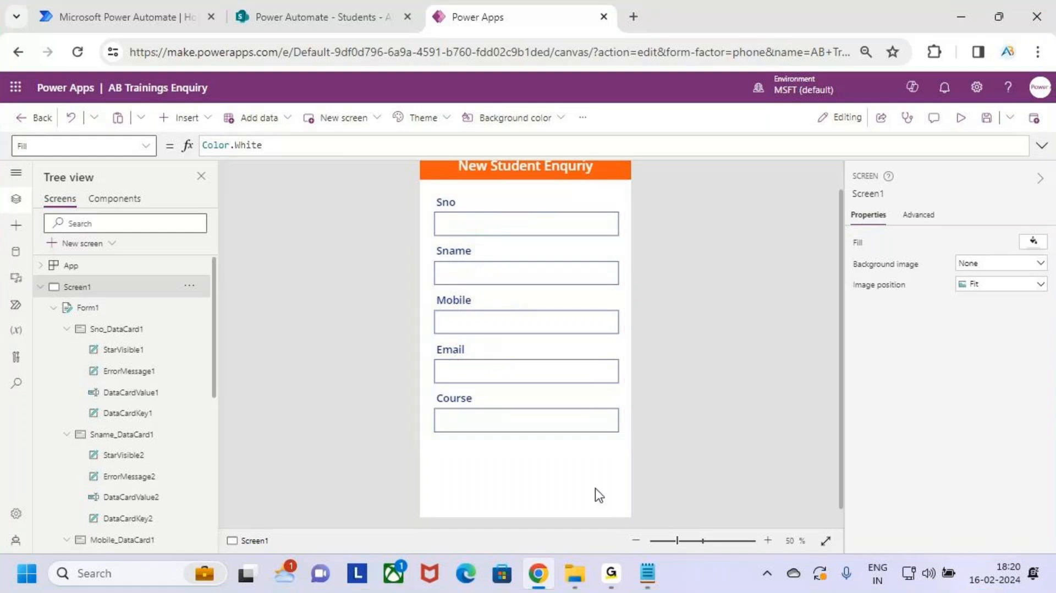
key("ctrl+2")
Step: Outline the whole form and sketch a note beside the Email field
mouse_move(428, 192)
left_mouse_down()
mouse_move(582, 447)
mouse_move(628, 449)
left_mouse_up()
left_click_drag(611, 361, 647, 361)
mouse_move(635, 344)
left_mouse_down()
mouse_move(667, 356)
mouse_move(652, 364)
left_mouse_up()
mouse_move(702, 351)
left_mouse_down()
mouse_move(689, 326)
mouse_move(708, 365)
left_mouse_up()
left_click_drag(691, 387, 892, 343)
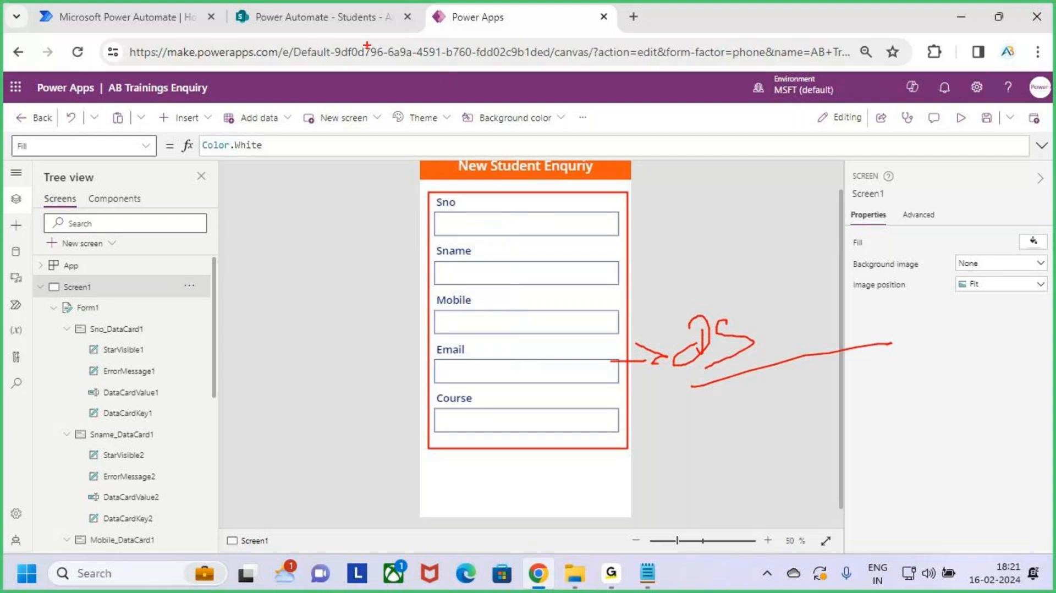
left_click_drag(290, 16, 295, 77)
Step: Mark the empty area below the Course field and open the Insert controls list
key("Escape")
key("ctrl+2")
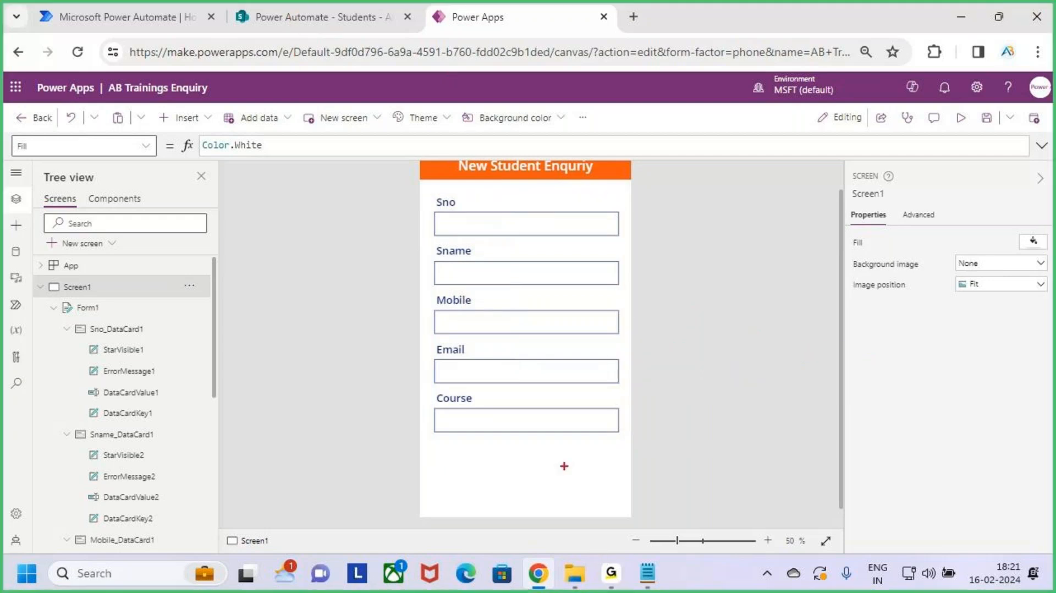
left_click_drag(531, 459, 610, 495)
key("Escape")
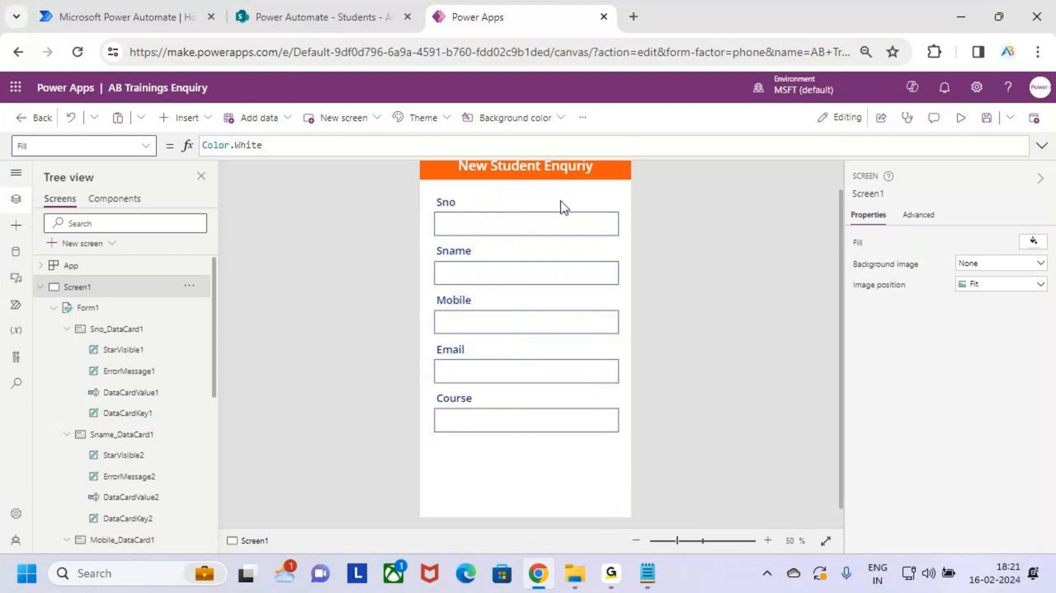
key("ctrl+2")
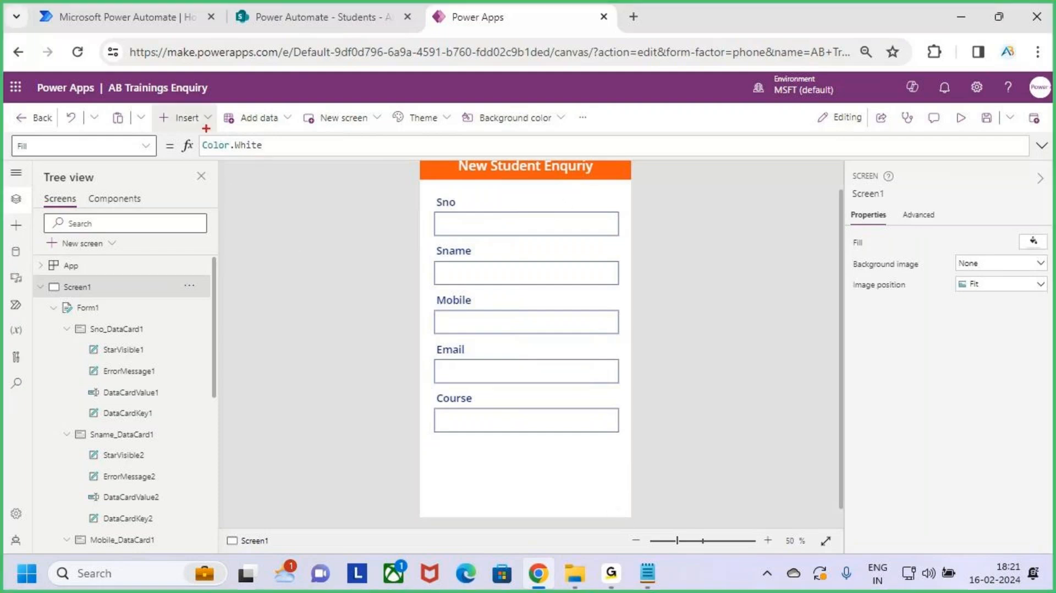
key("Escape")
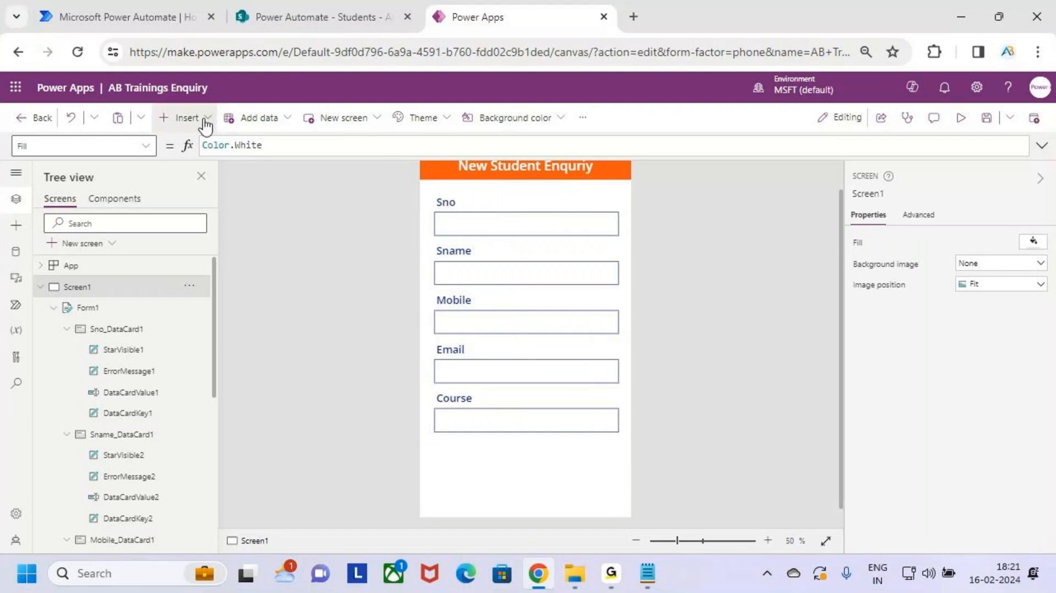
left_click(187, 117)
Step: Insert a Button and place it below the form at the bottom right
key("ctrl+2")
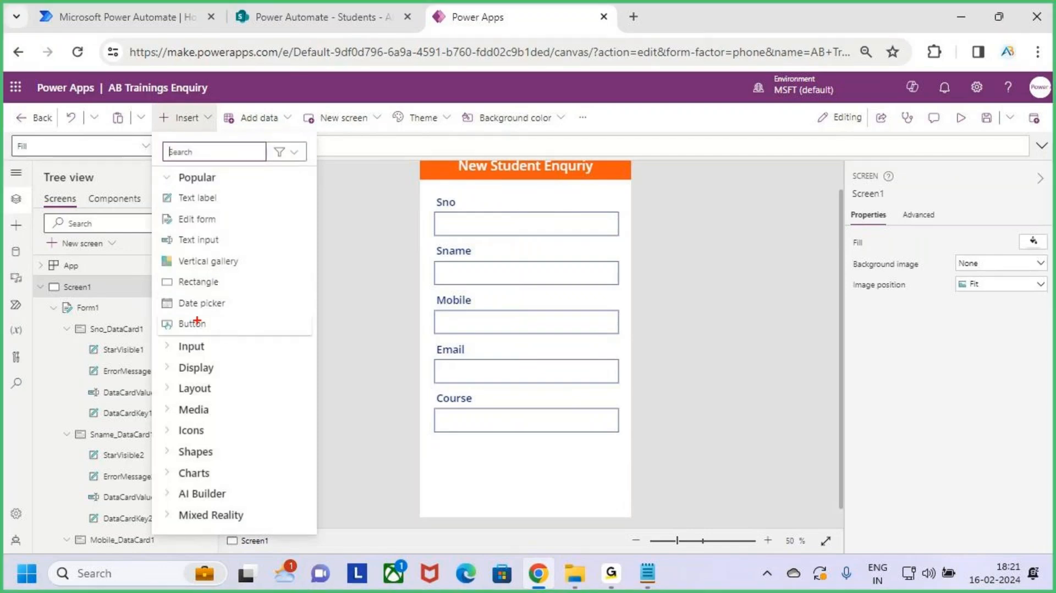
left_click_drag(160, 312, 224, 333)
key("Escape")
left_click(207, 327)
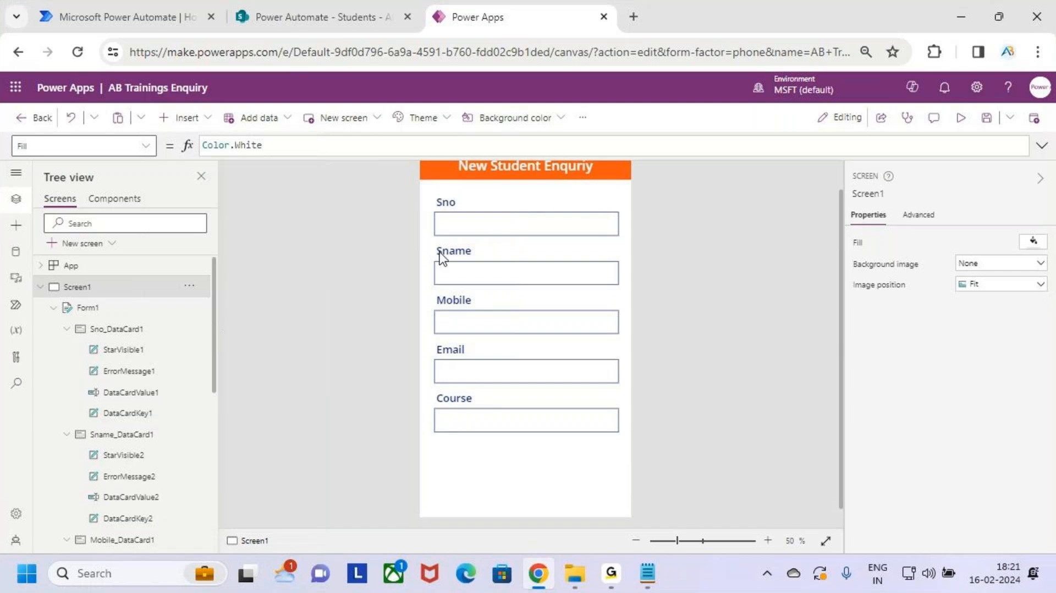
left_click_drag(520, 307, 567, 479)
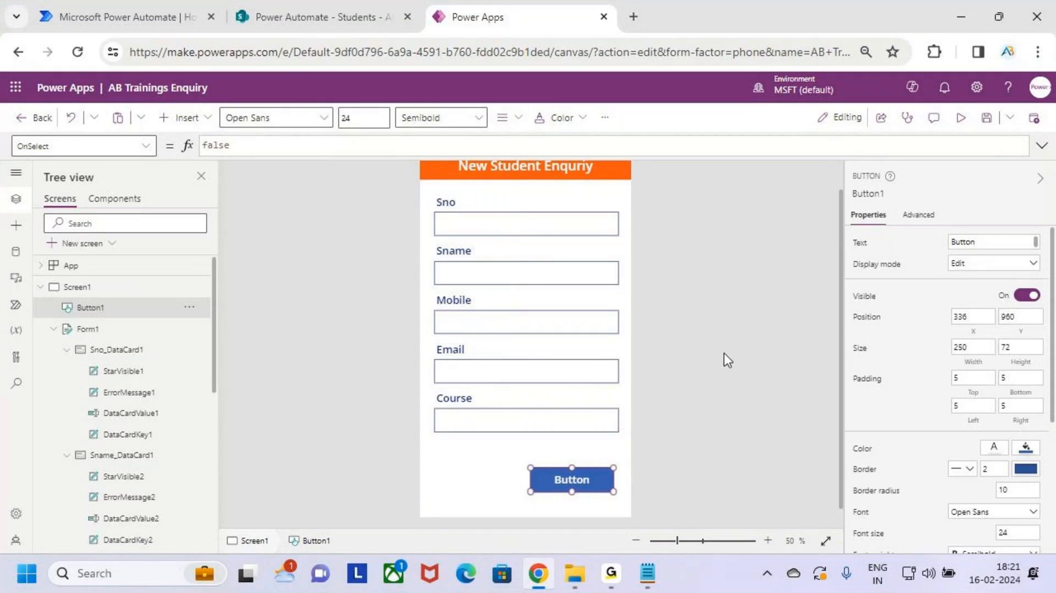
Step: Change the button's Text from "Button" to "Submit" in the formula bar
left_click(586, 482)
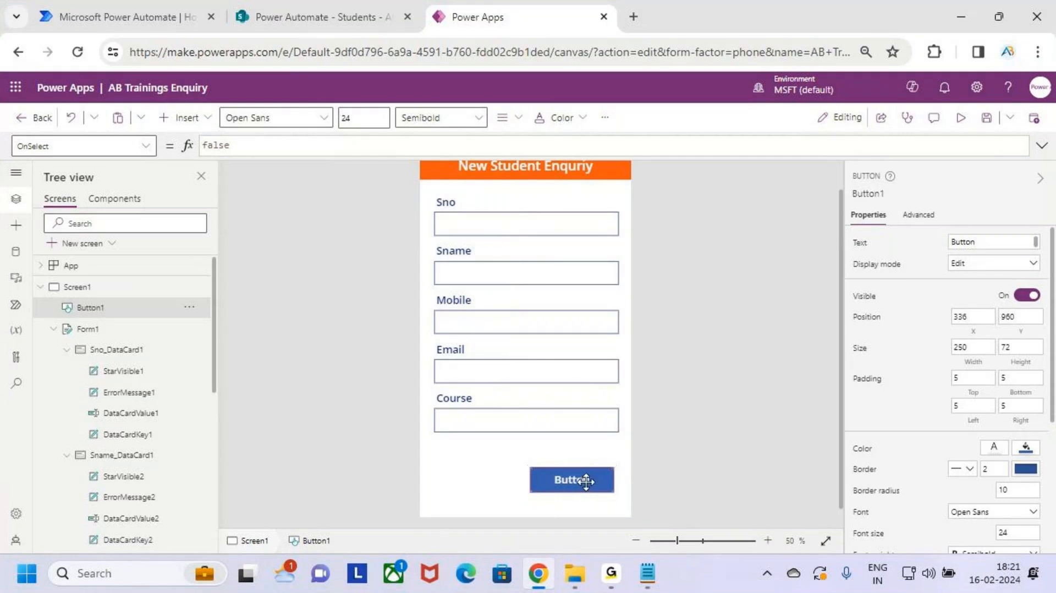
left_click(861, 245)
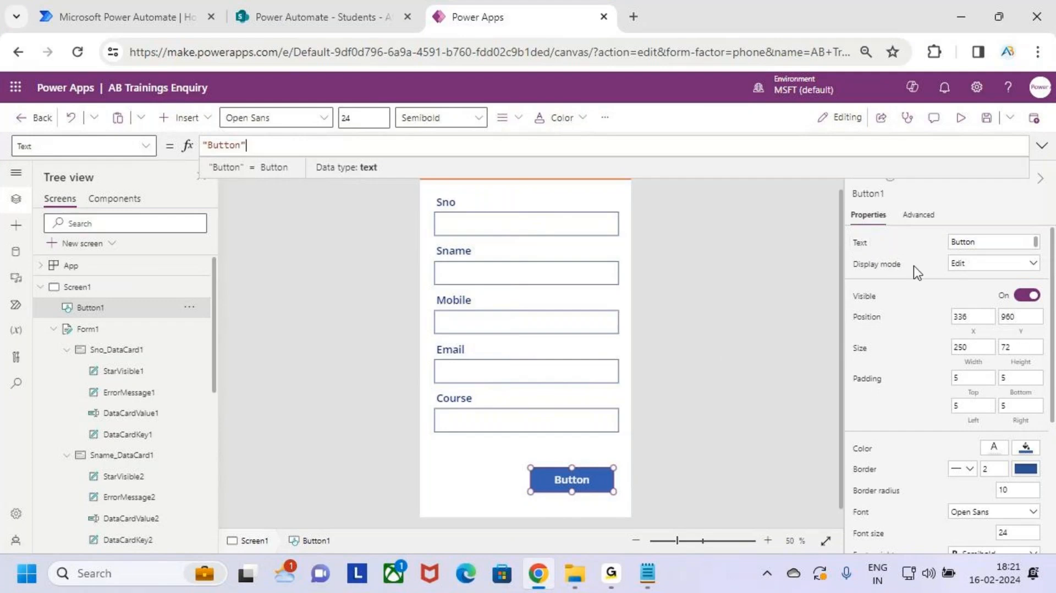
double_click(228, 146)
type("Submit")
left_click(582, 481)
Step: Annotate the form and Submit button, then select the Submit button
key("ctrl+2")
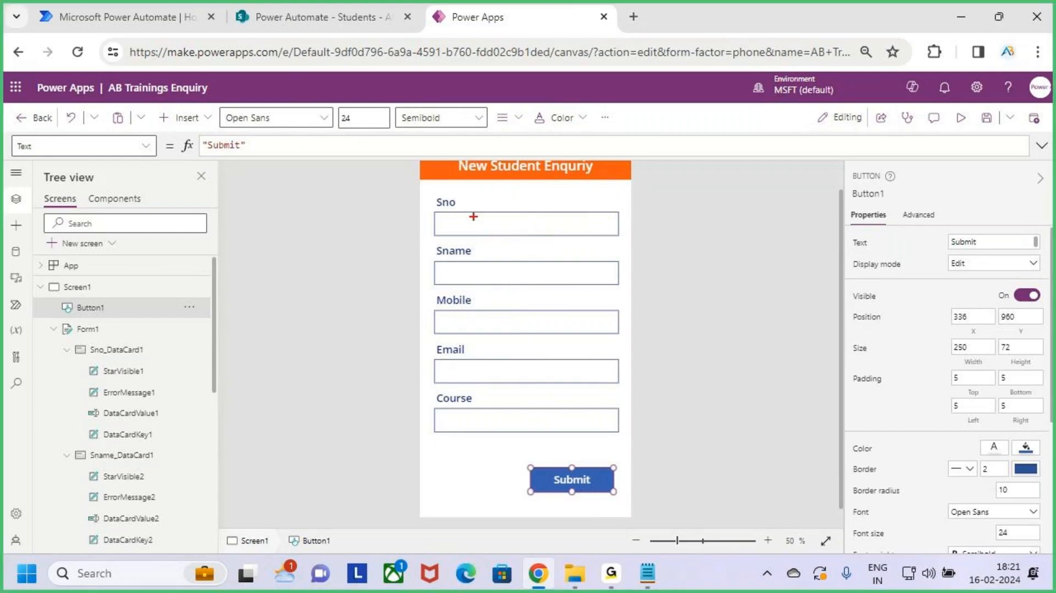
left_click_drag(422, 187, 627, 440)
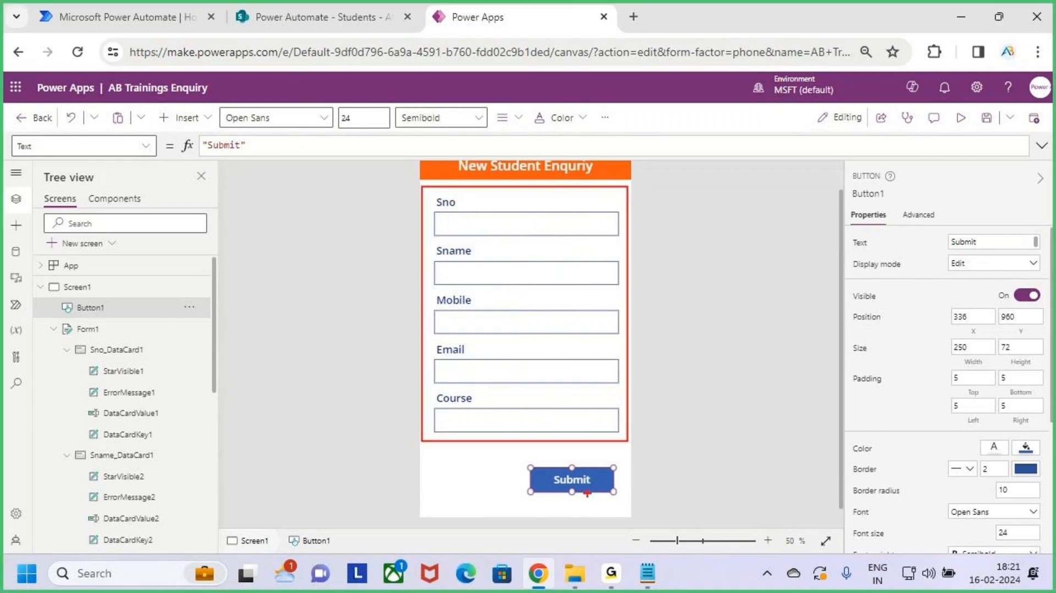
left_click_drag(531, 467, 616, 497)
left_click_drag(600, 350, 712, 333)
left_click(737, 328)
left_click_drag(767, 298, 751, 347)
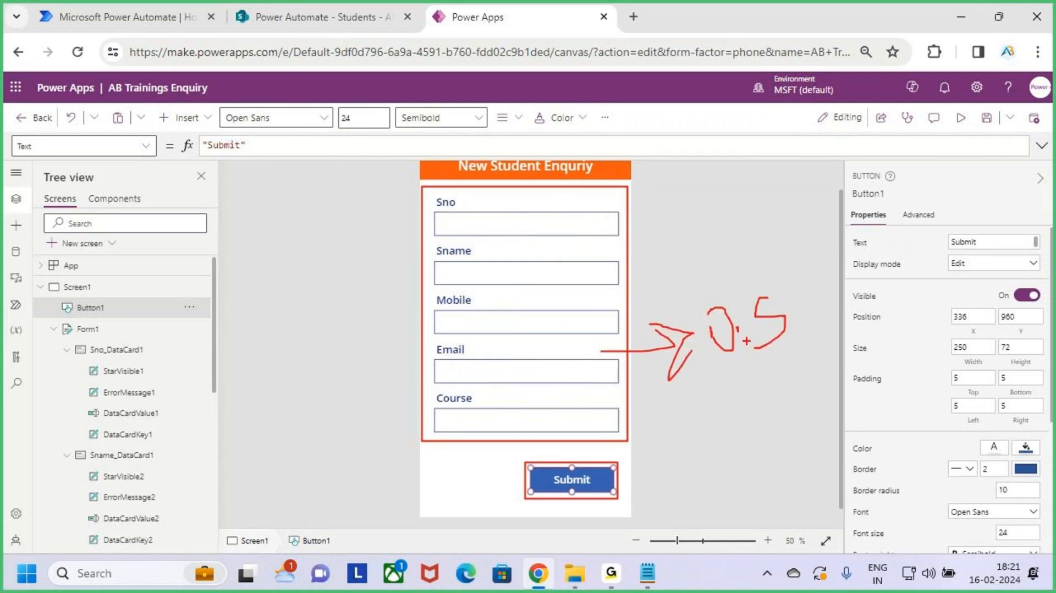
key("Escape")
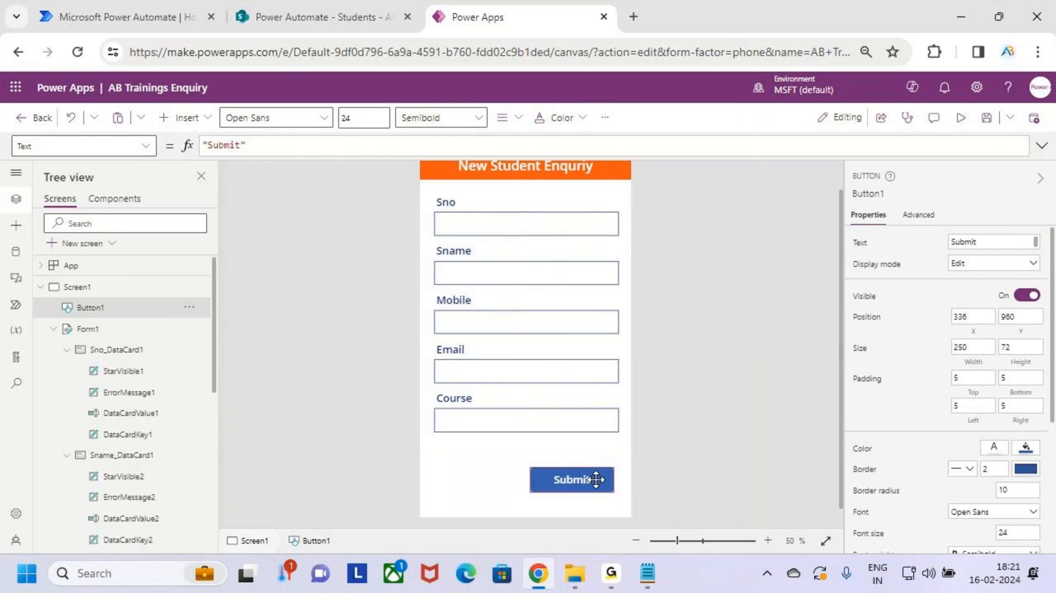
left_click(596, 479)
Step: Choose the button's OnSelect property from the property list
left_click(146, 146)
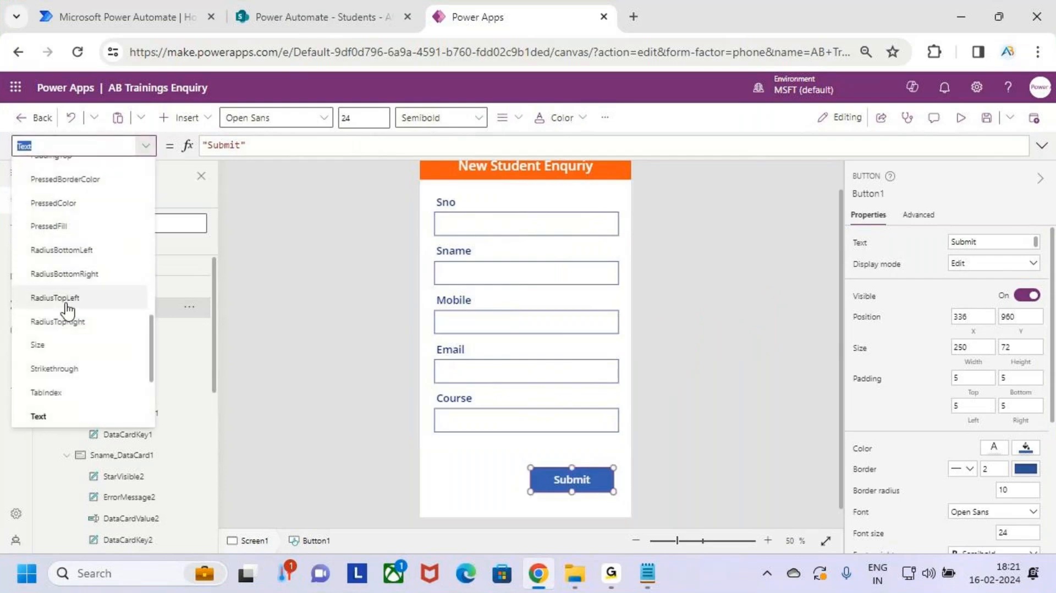
scroll(68, 311, "up", 10)
scroll(68, 318, "down", 5)
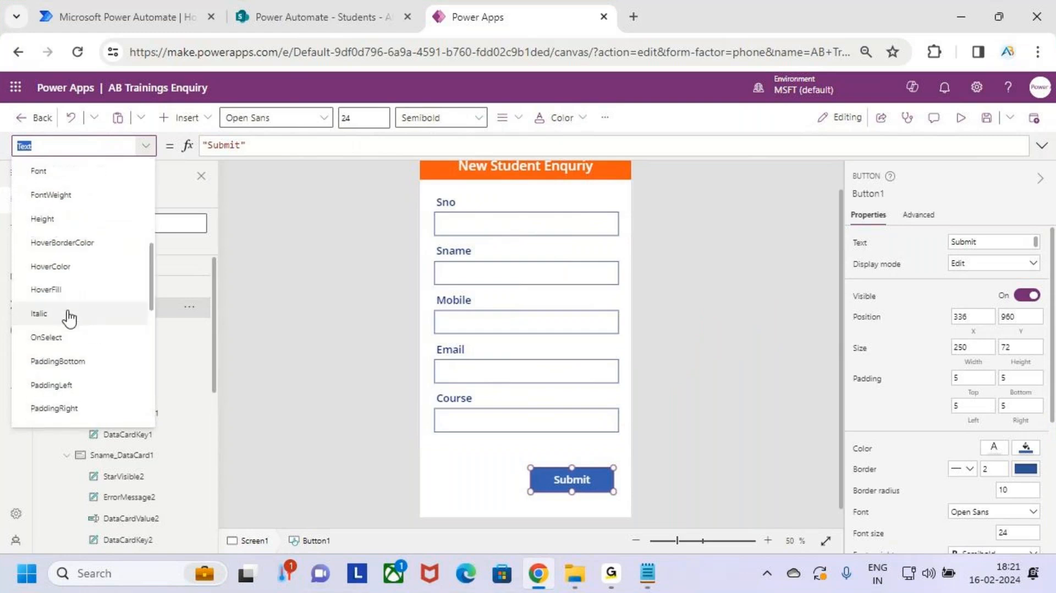
scroll(69, 313, "up", 5)
scroll(85, 308, "down", 10)
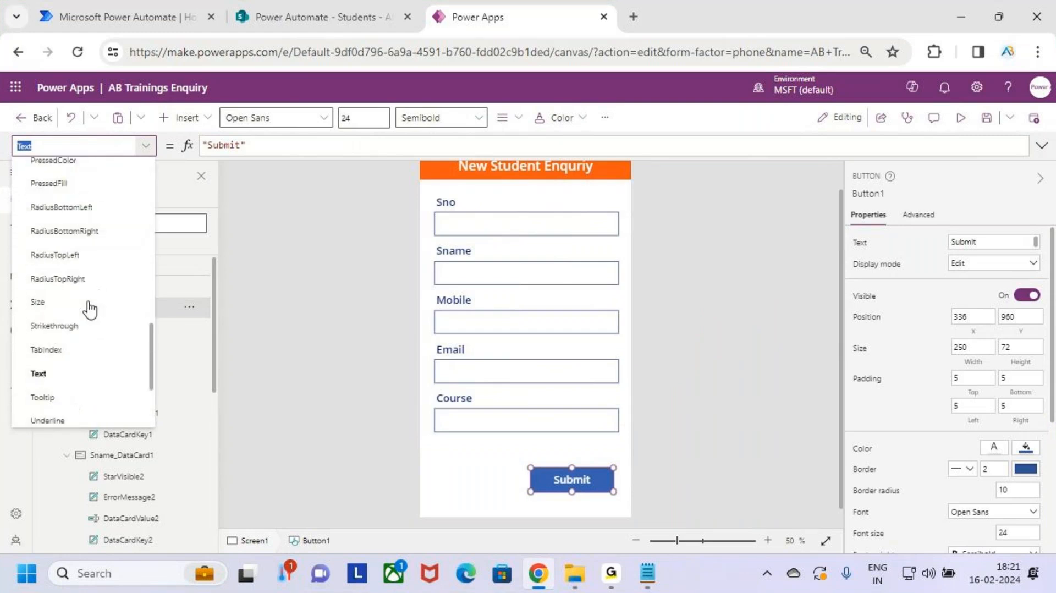
scroll(89, 310, "down", 3)
scroll(91, 318, "up", 4)
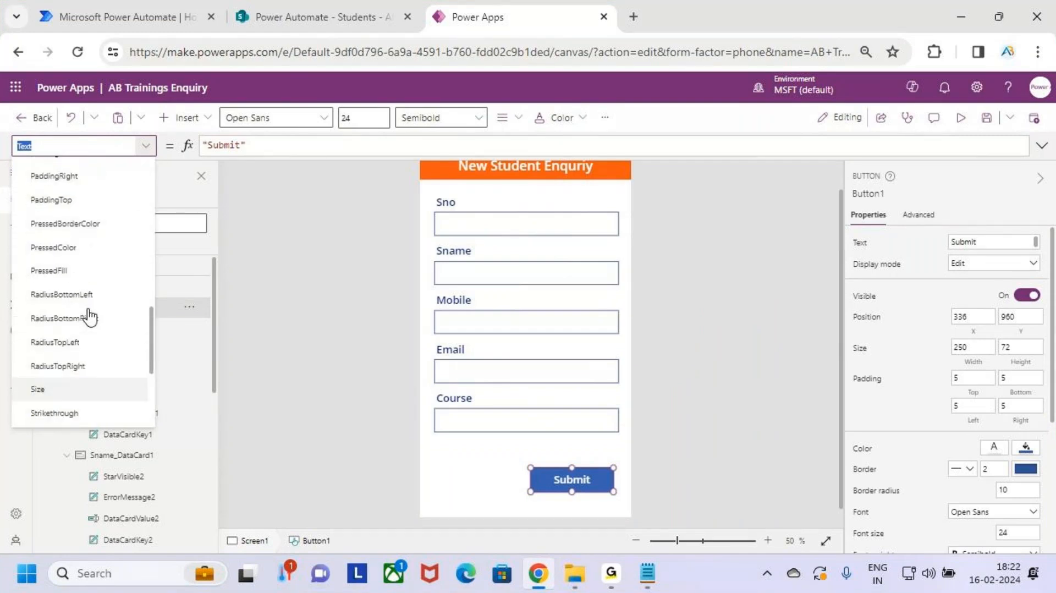
scroll(89, 316, "up", 3)
left_click(87, 315)
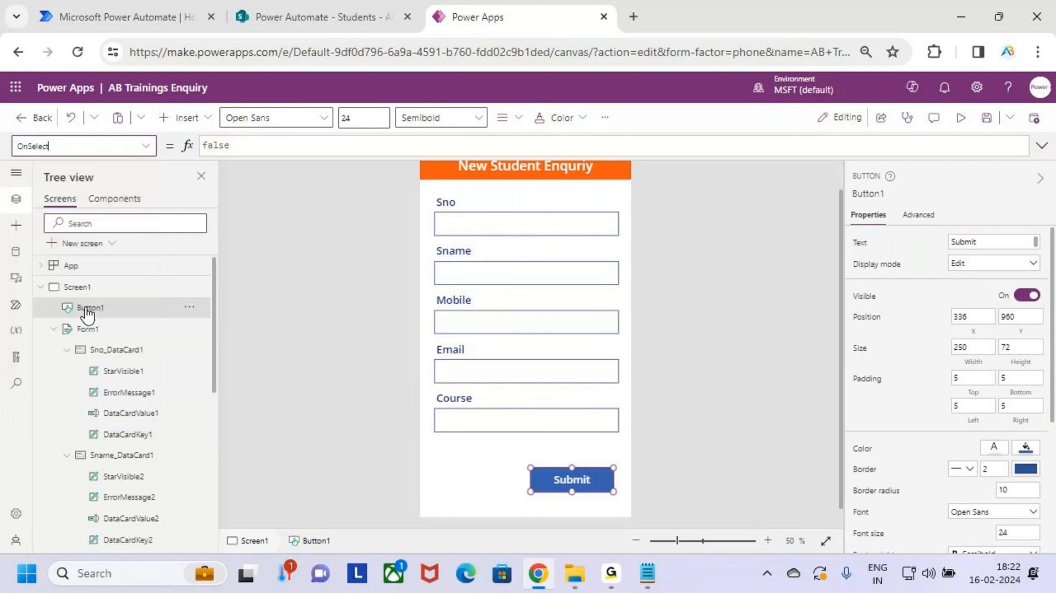
Step: Replace the OnSelect formula false with SubmitForm(Form1)
left_click(256, 144)
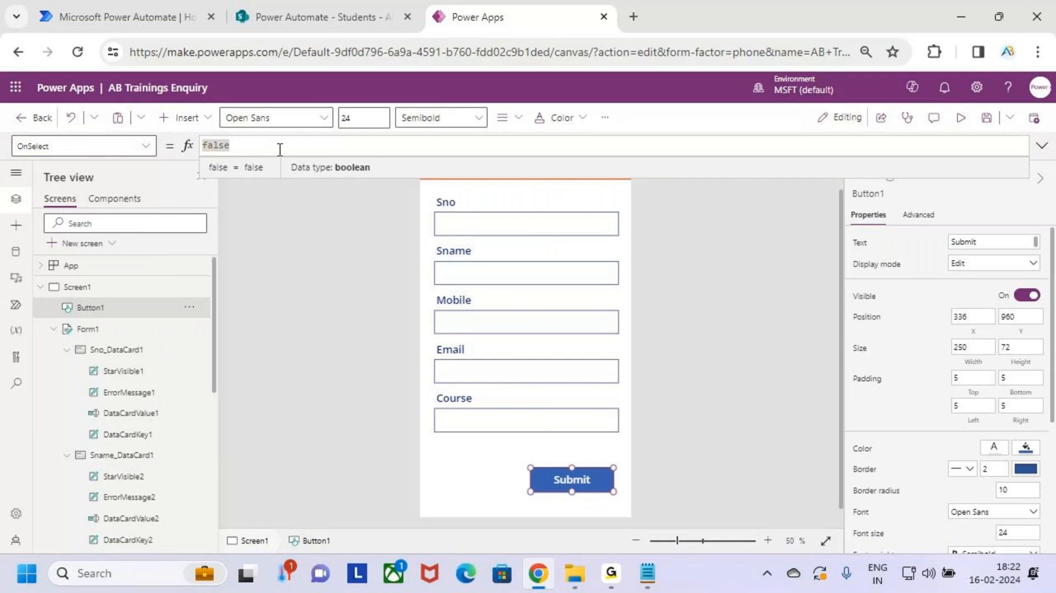
key("BackSpace")
type("s")
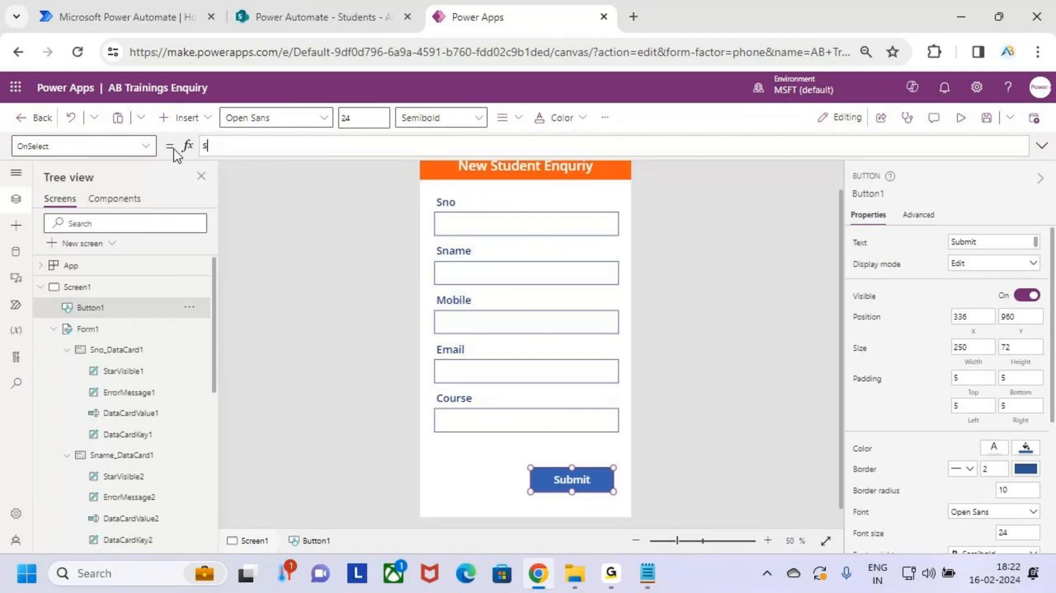
type("ub")
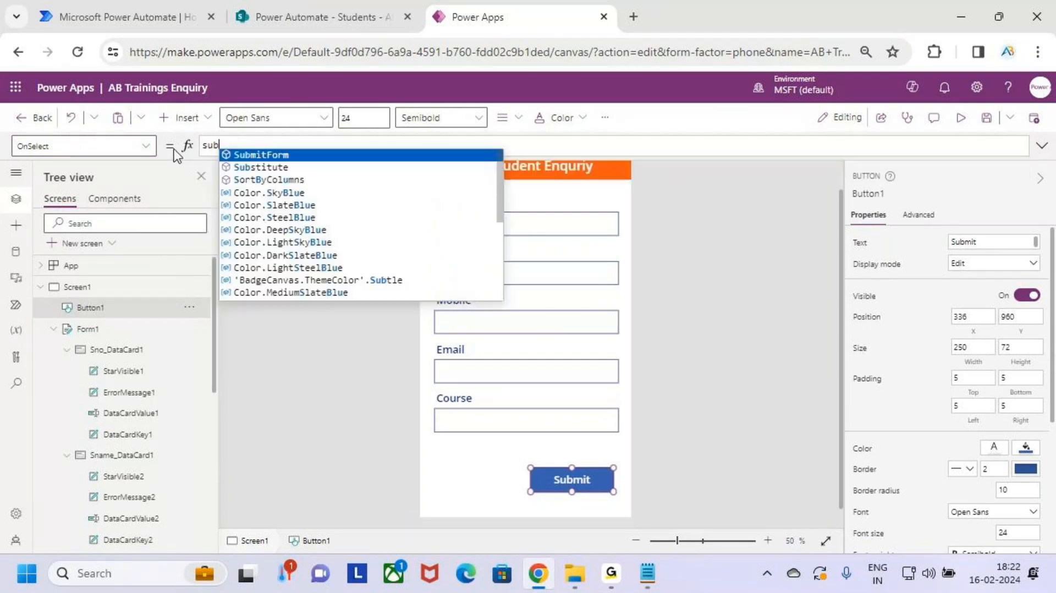
key("Tab")
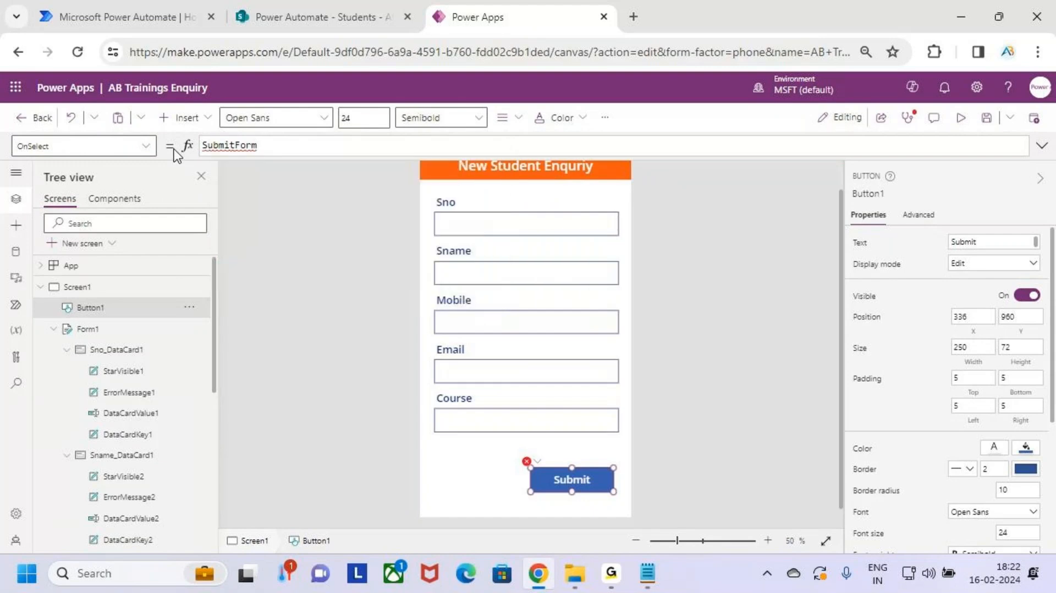
type("(")
key("Tab")
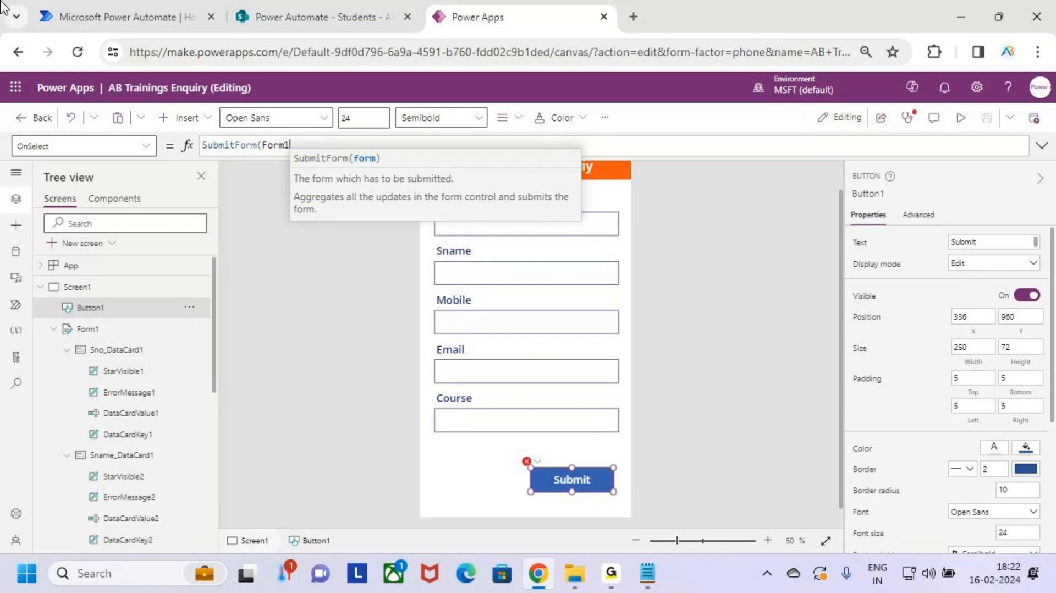
type(")")
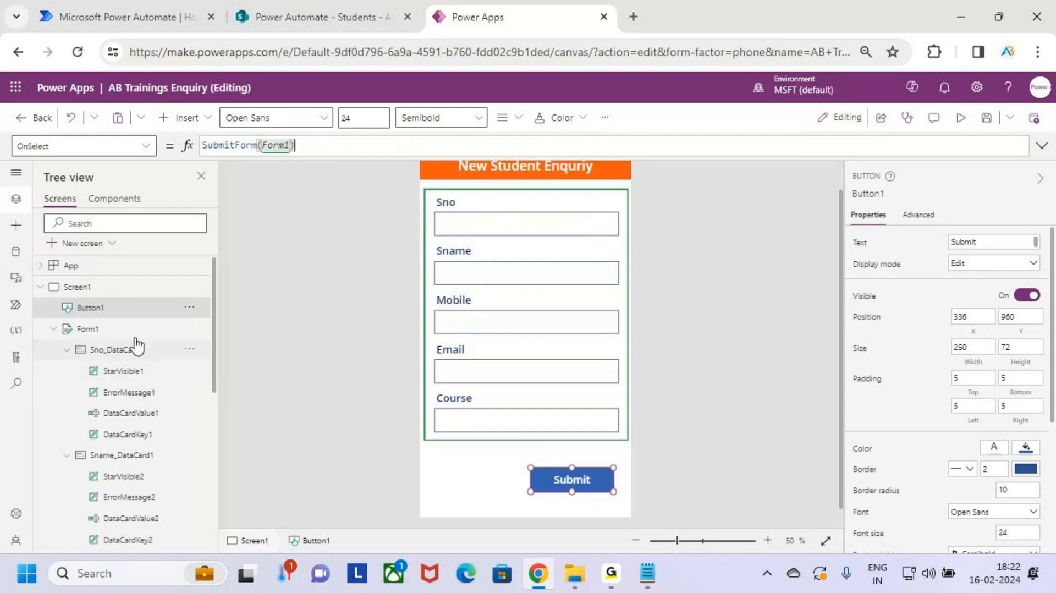
Step: Confirm Form1's data source is Students, then view the SharePoint Students list
left_click(122, 329)
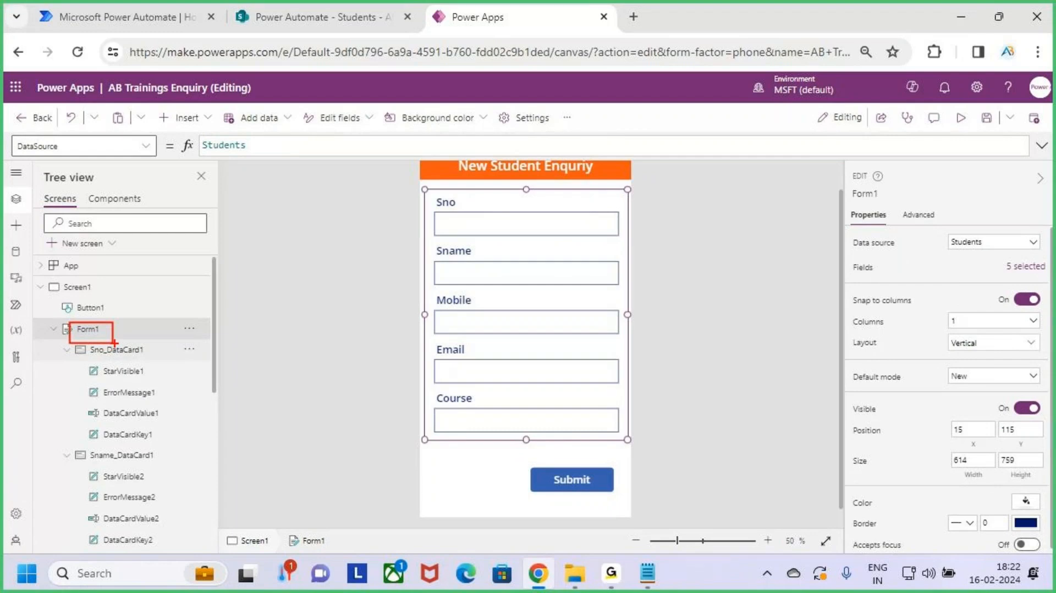
left_click(578, 482)
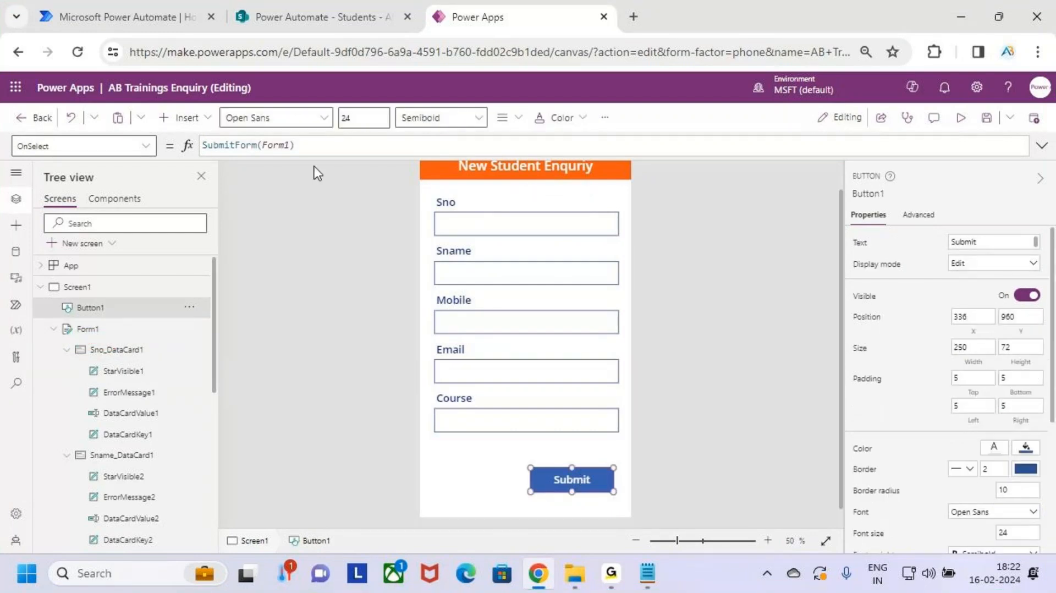
left_click_drag(314, 146, 185, 146)
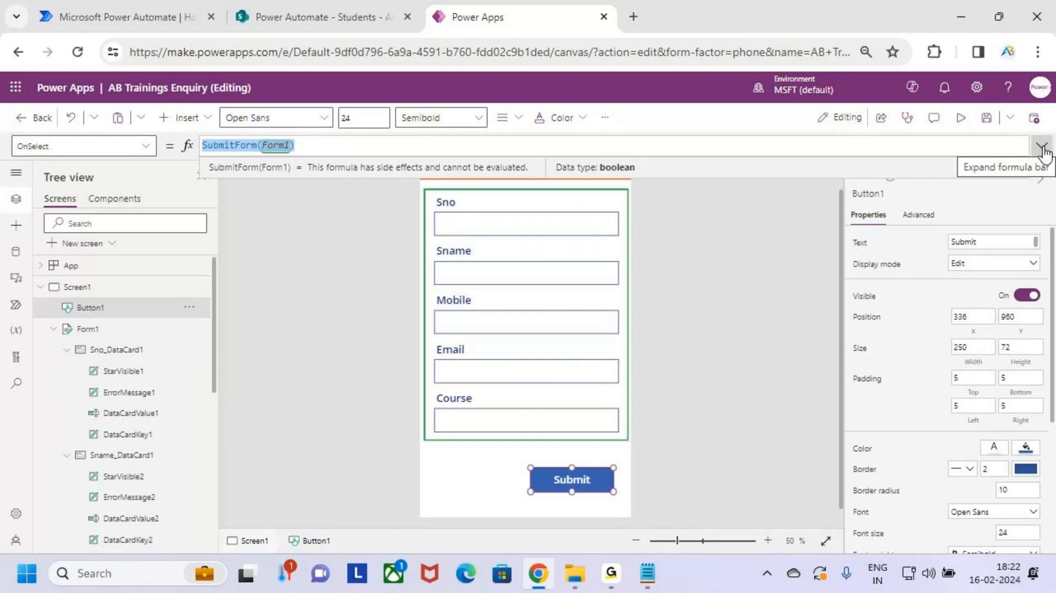
left_click(365, 7)
Step: Back in the editor, append ';' and a new line after SubmitForm(Form1)
mouse_move(284, 286)
left_mouse_down()
mouse_move(853, 386)
mouse_move(975, 395)
left_mouse_up()
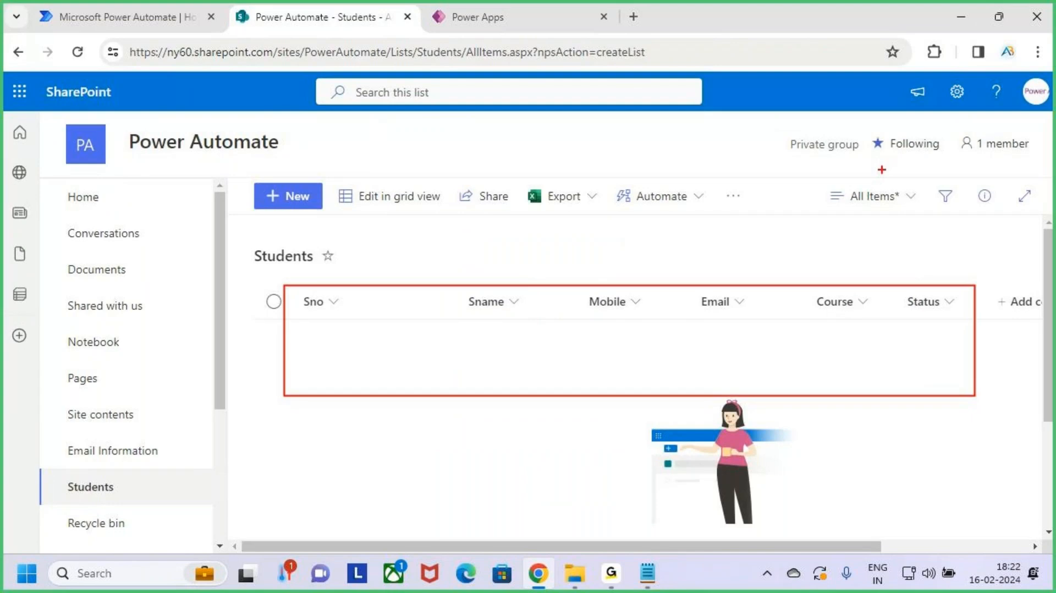
key("Escape")
left_click(124, 2)
left_click(467, 5)
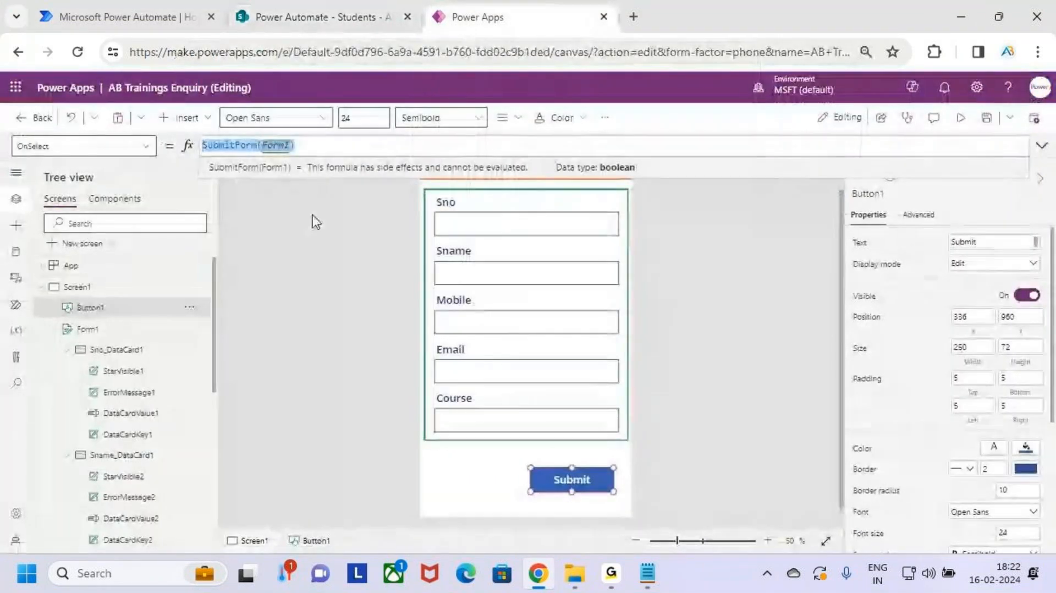
left_click(361, 146)
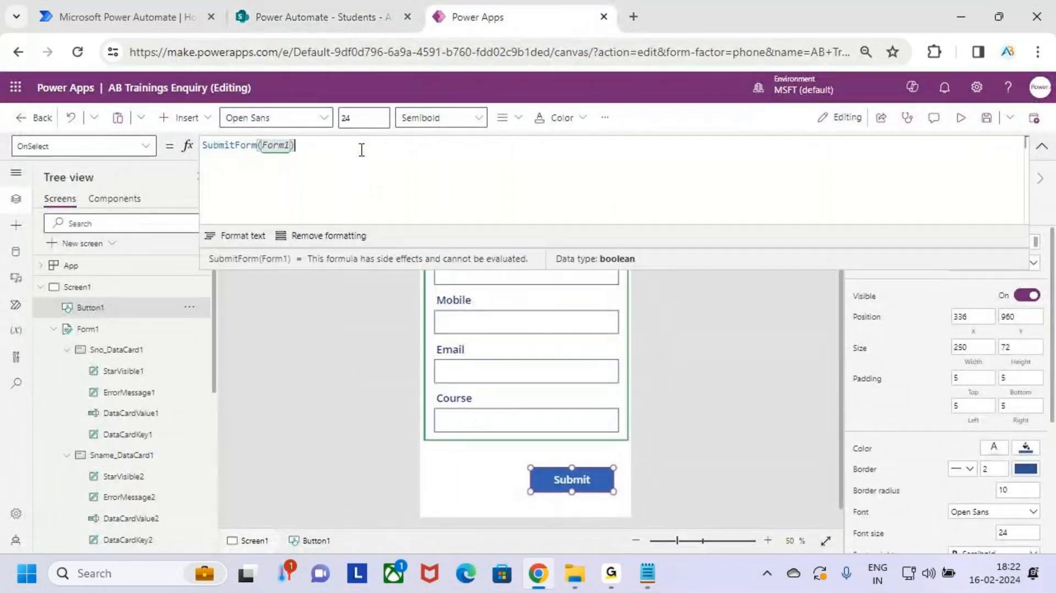
type(";")
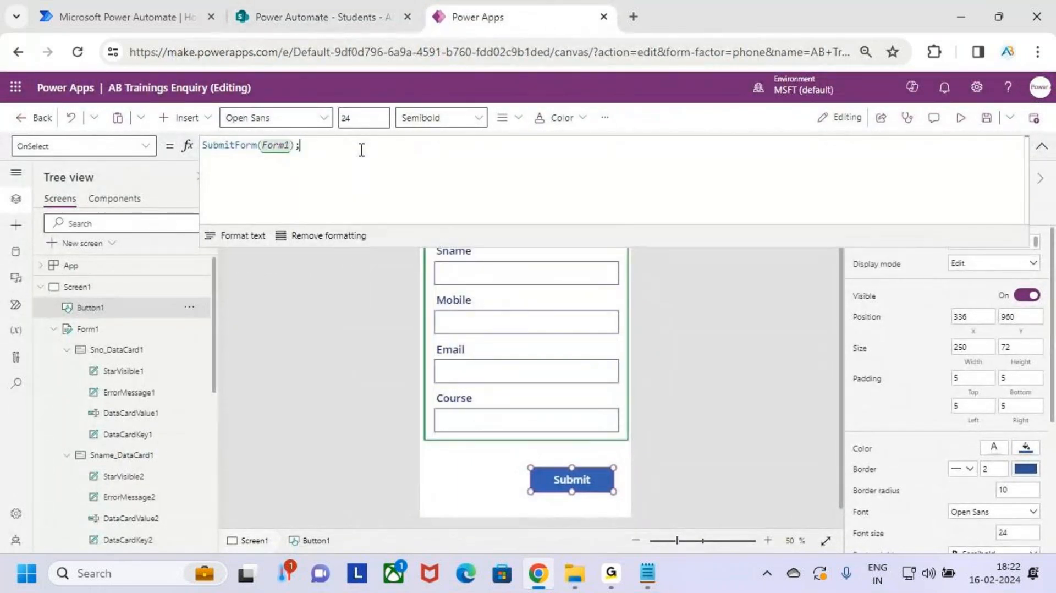
key("shift+Return")
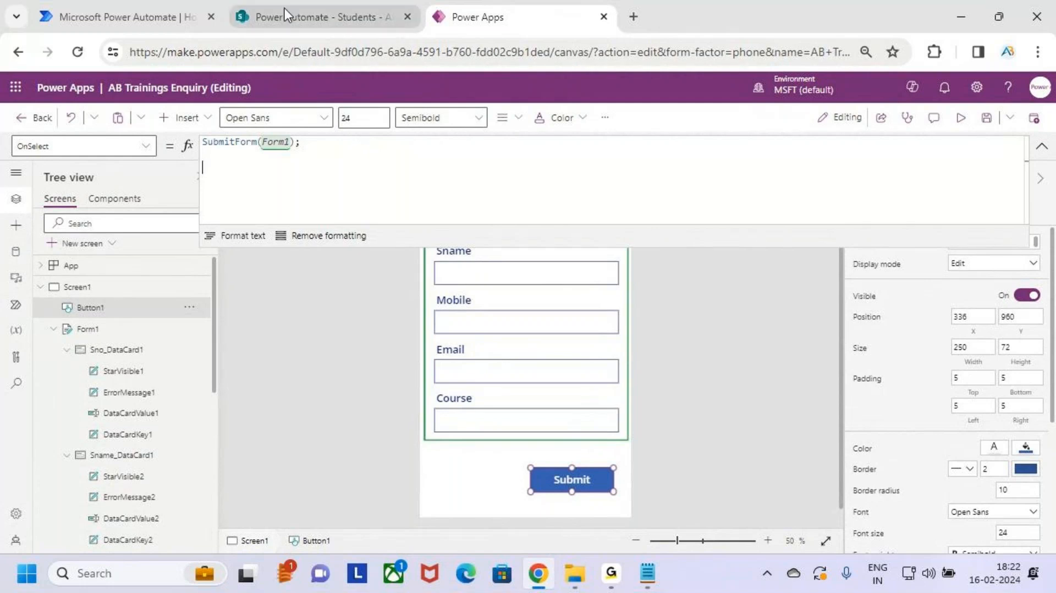
Step: Collapse the formula bar back to one line and save the app
left_click(143, 7)
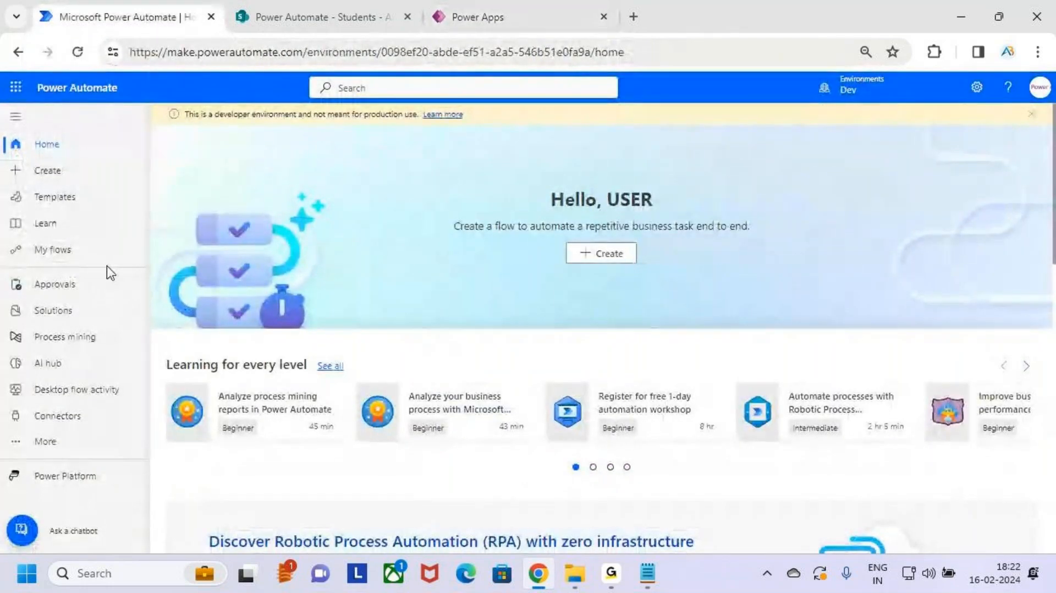
left_click(523, 18)
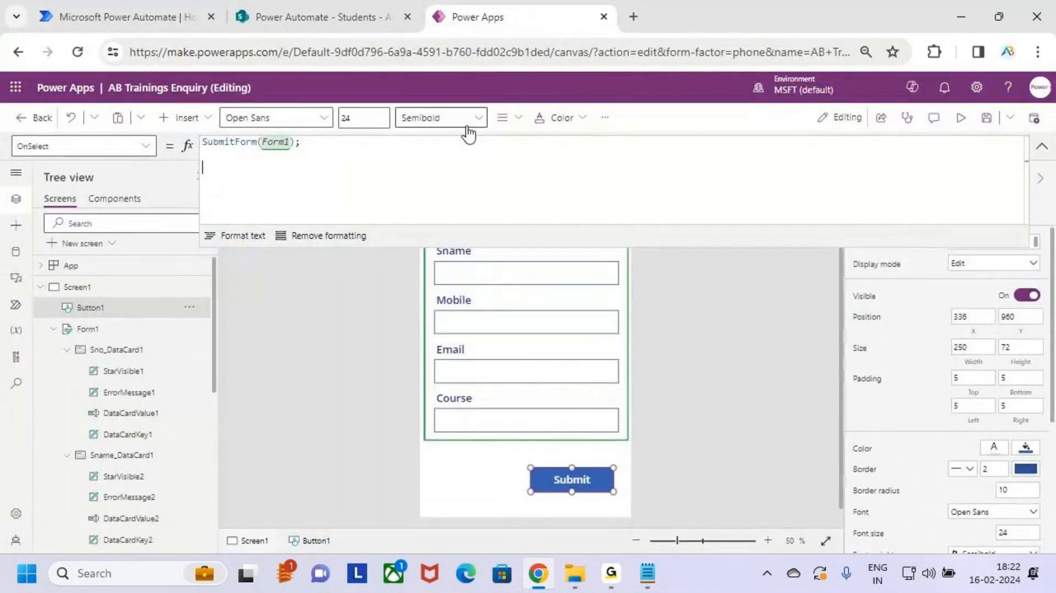
left_click_drag(292, 144, 247, 170)
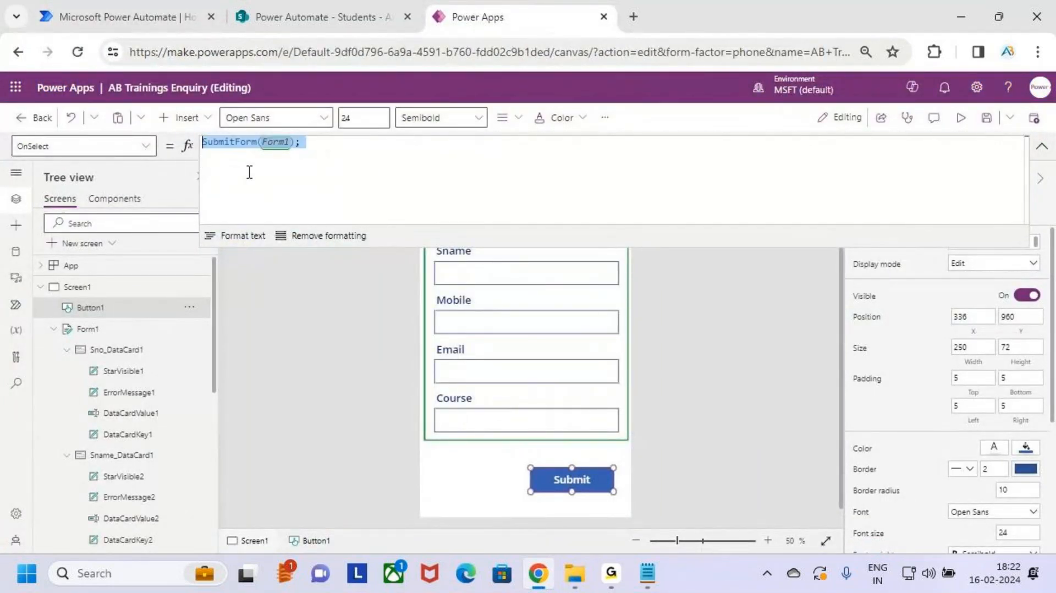
left_click(391, 163)
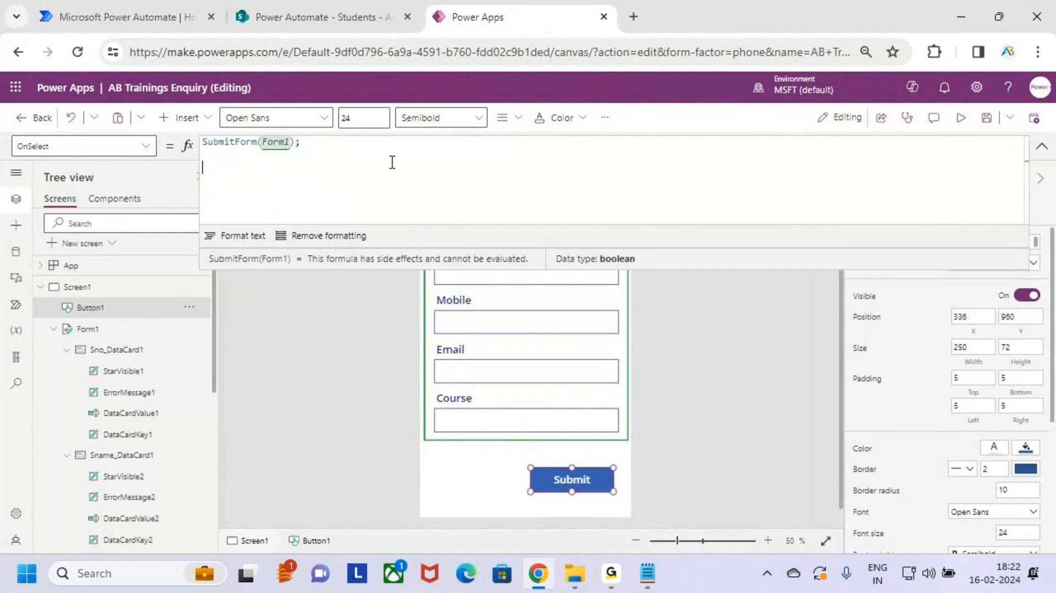
left_click(1042, 146)
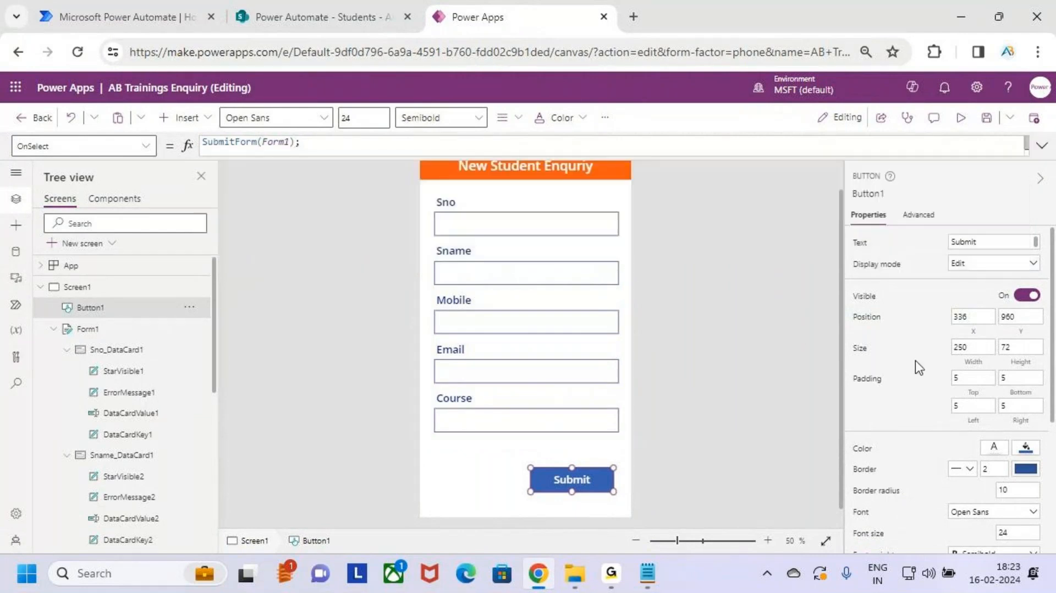
left_click(986, 119)
Step: Preview the app and enter a test record: Sno 101, a student name, mobile number and e-mail address
left_click(971, 119)
left_click(561, 212)
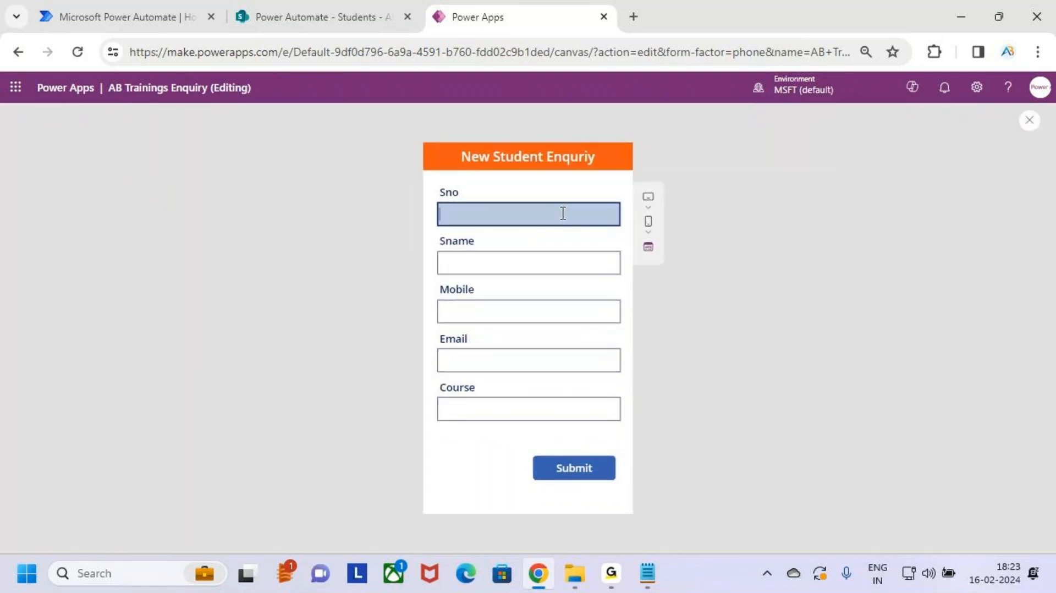
type("101")
left_click(526, 263)
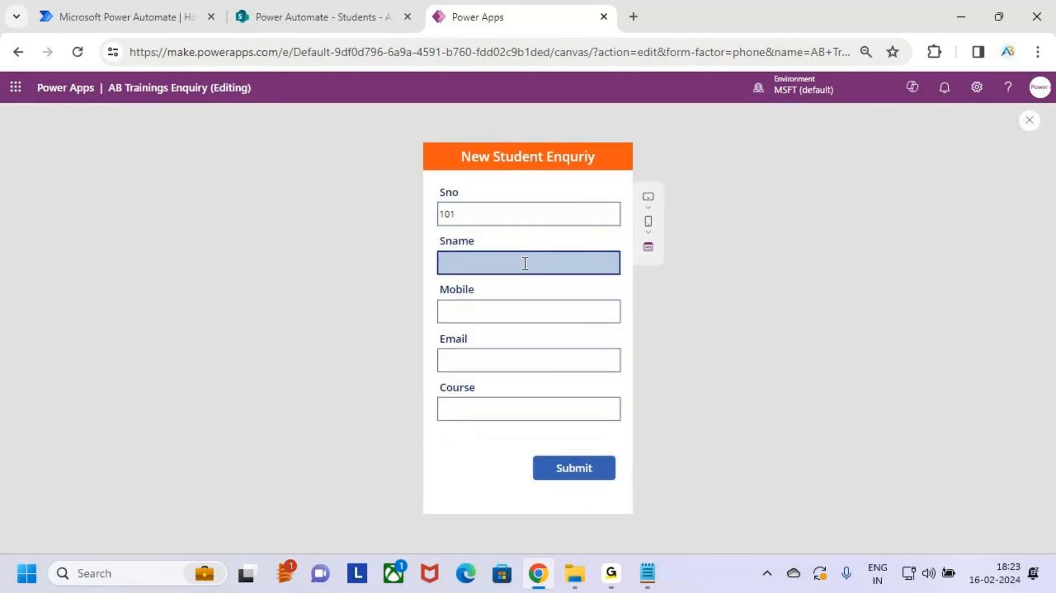
left_click(491, 306)
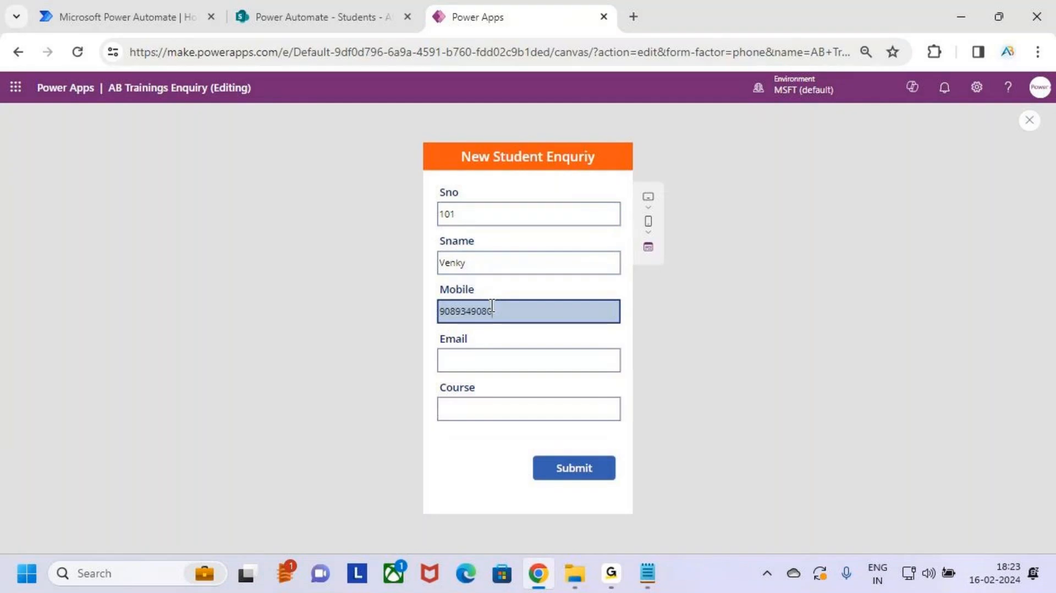
left_click(506, 361)
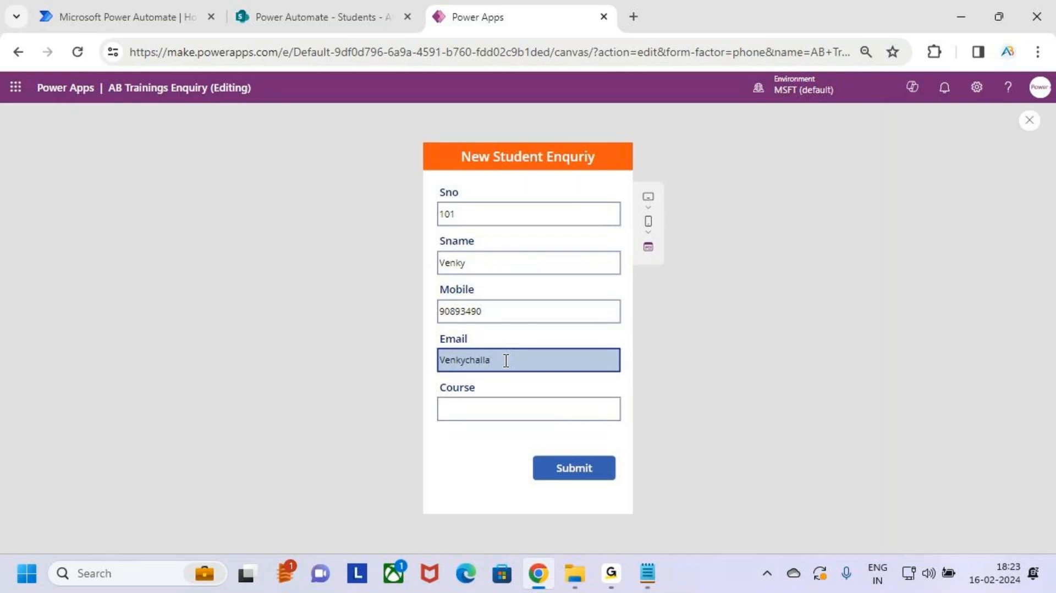
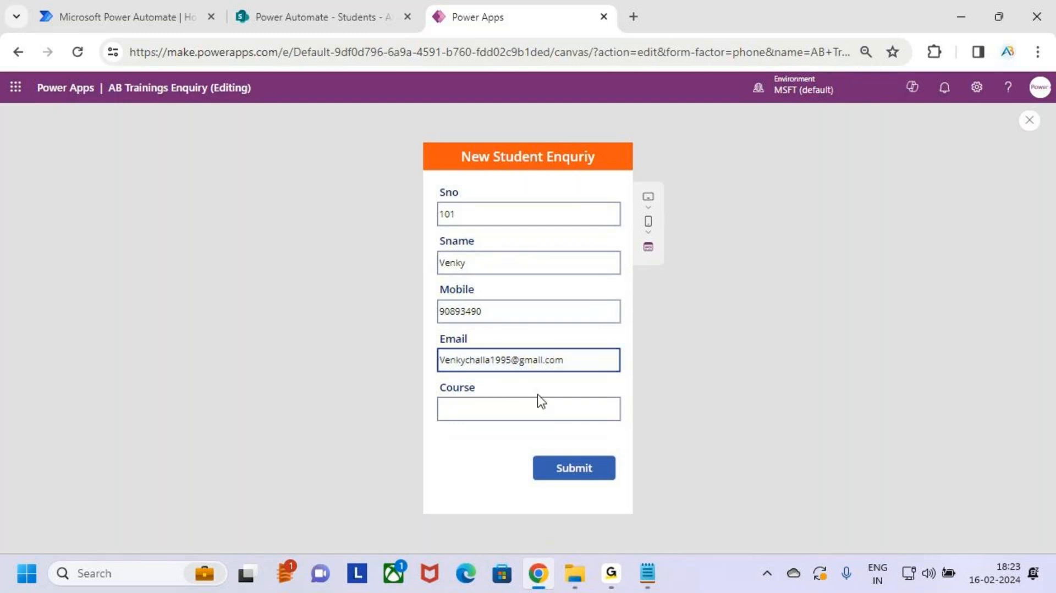
key("ctrl+2")
left_click_drag(430, 349, 615, 373)
mouse_move(605, 363)
left_mouse_down()
mouse_move(648, 356)
mouse_move(631, 381)
left_mouse_up()
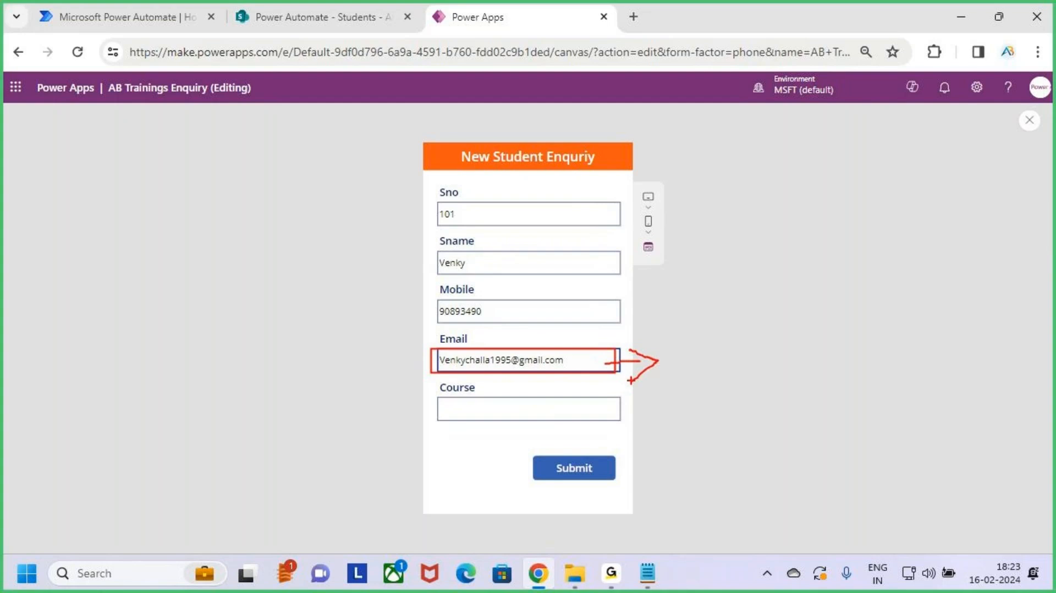
key("Escape")
Step: Close the preview, dismiss the tip and select the Email text input on the form
left_click(1029, 120)
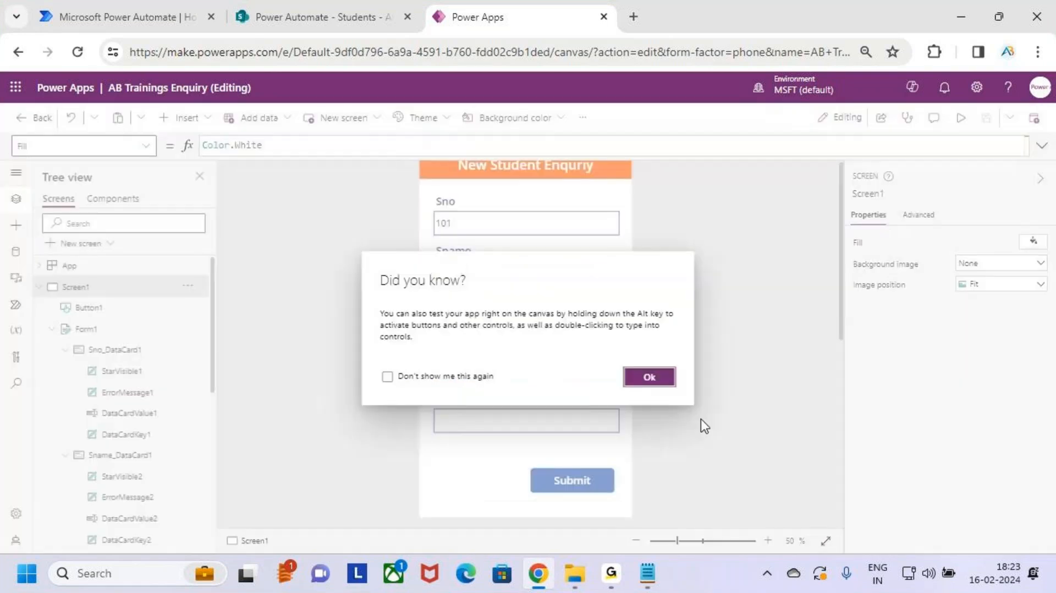
left_click(672, 380)
left_click(565, 372)
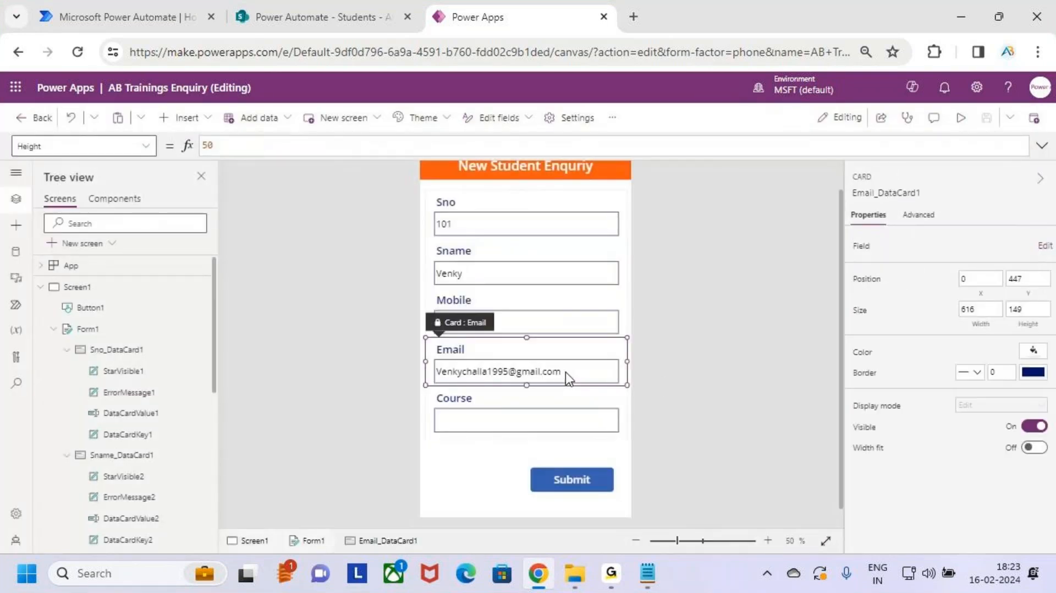
left_click(565, 372)
key("ctrl+2")
left_click_drag(430, 357, 580, 381)
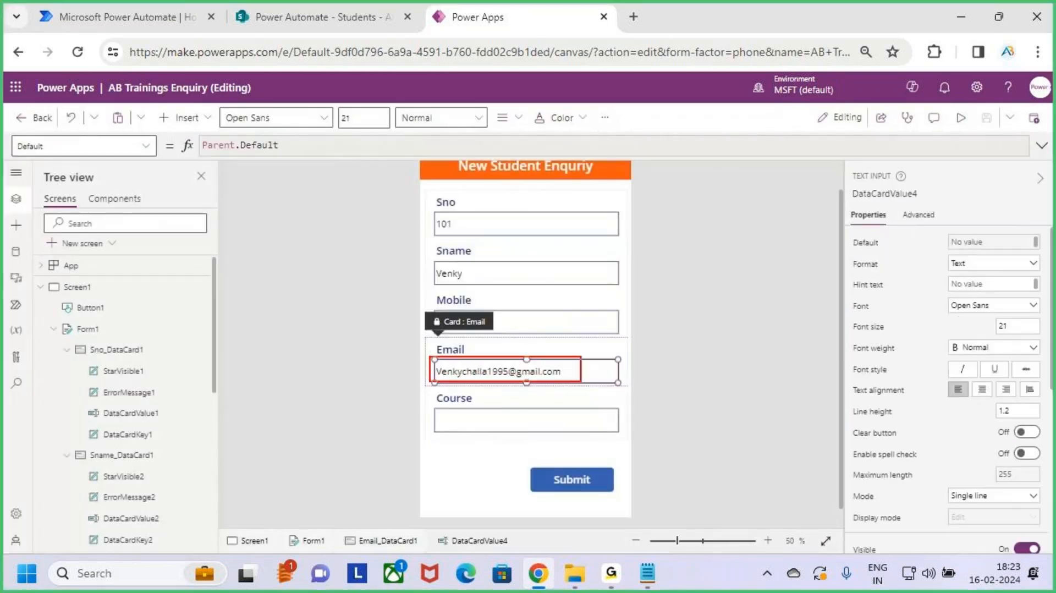
key("Escape")
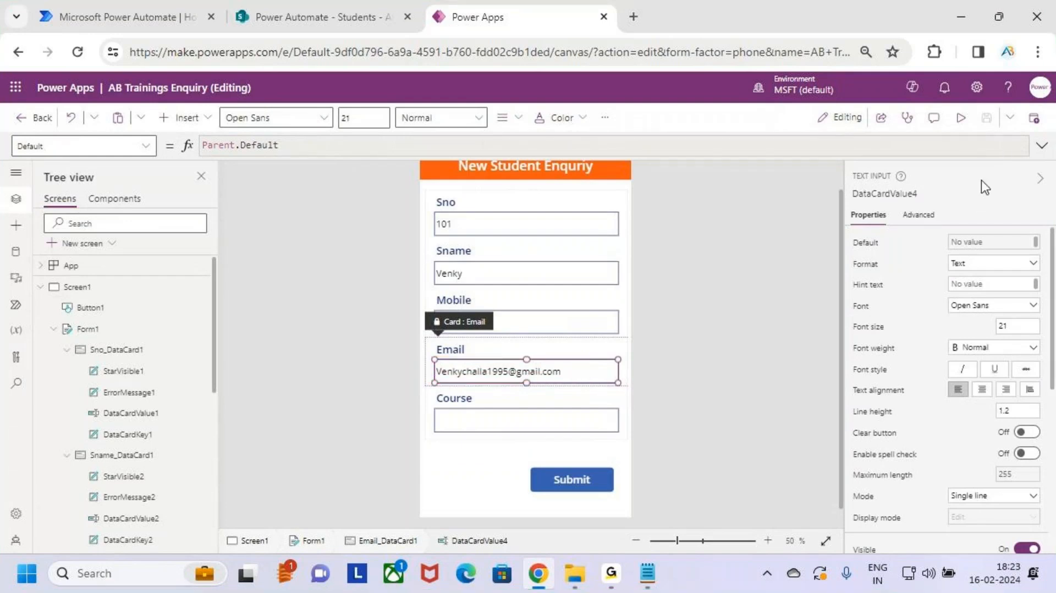
left_click(586, 443)
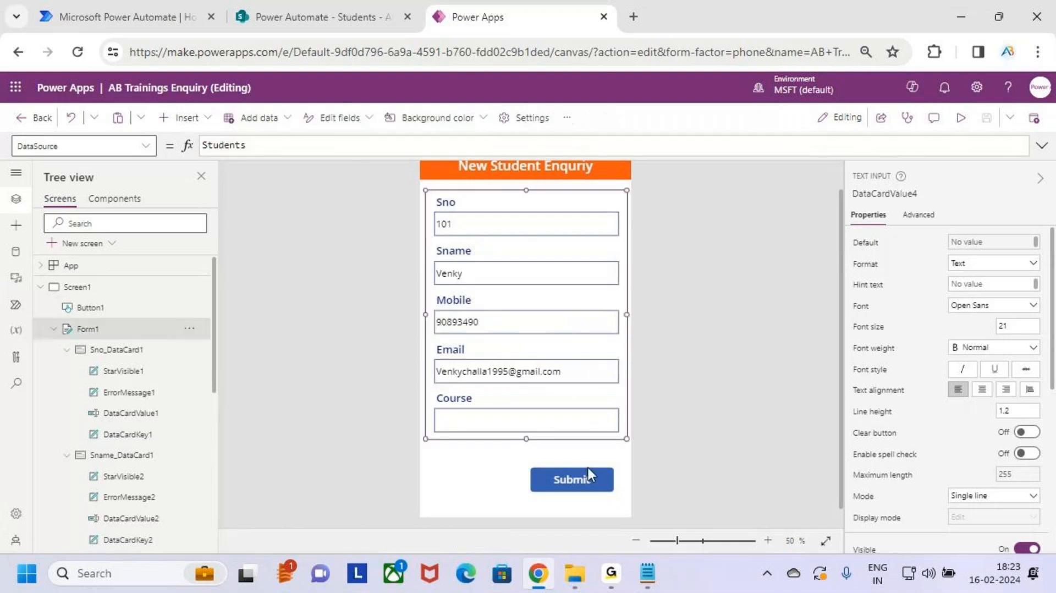
left_click(588, 472)
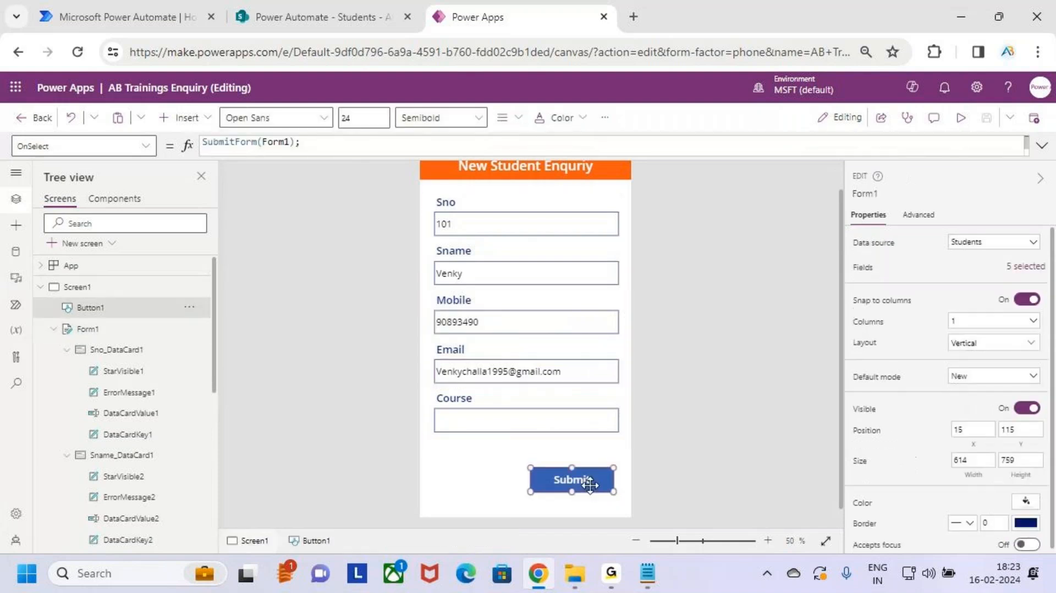
left_click(1041, 146)
left_click(302, 177)
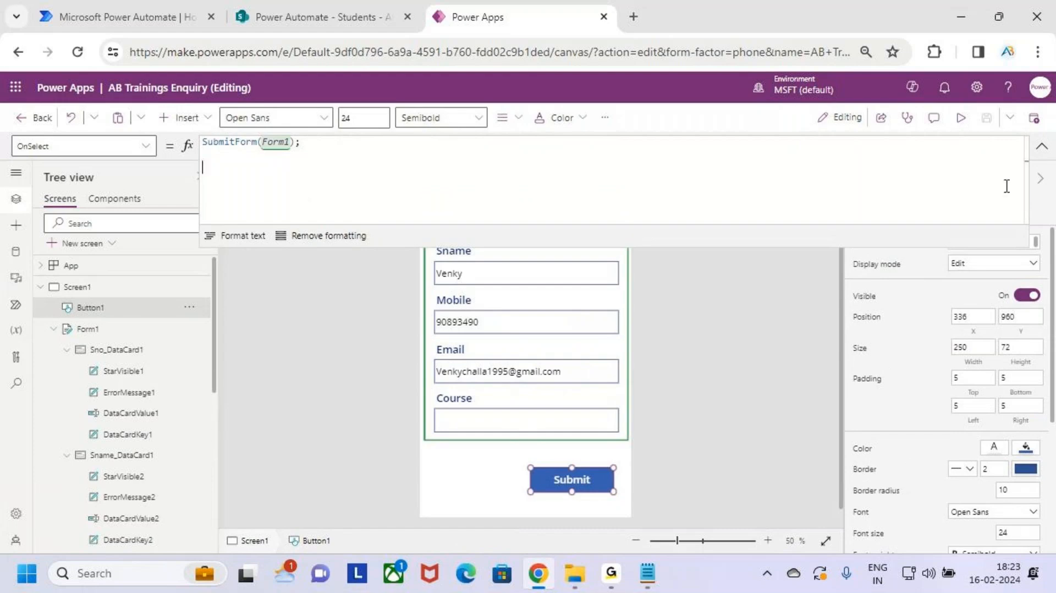
left_click(1041, 145)
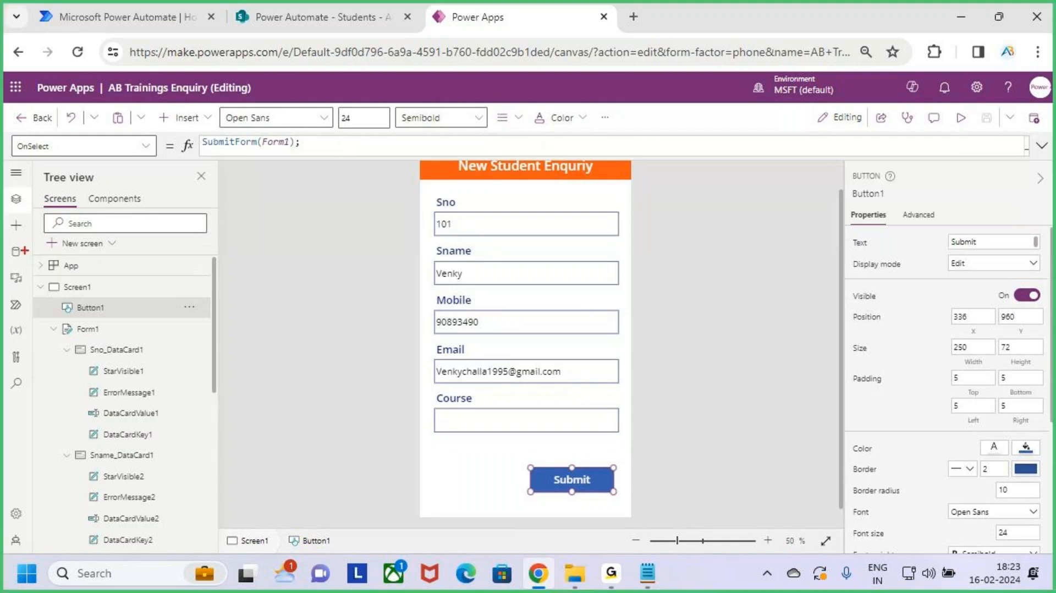
left_click_drag(6, 239, 34, 266)
key("Escape")
Step: Add the existing Office 365 Outlook connection as a data source, then return to the Tree view
left_click(16, 252)
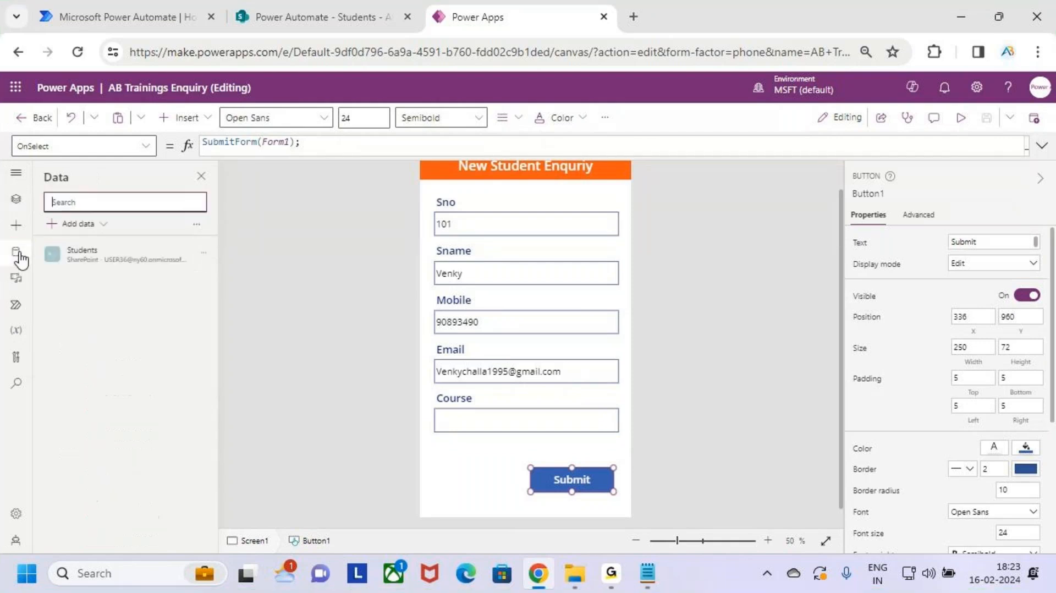
left_click(95, 225)
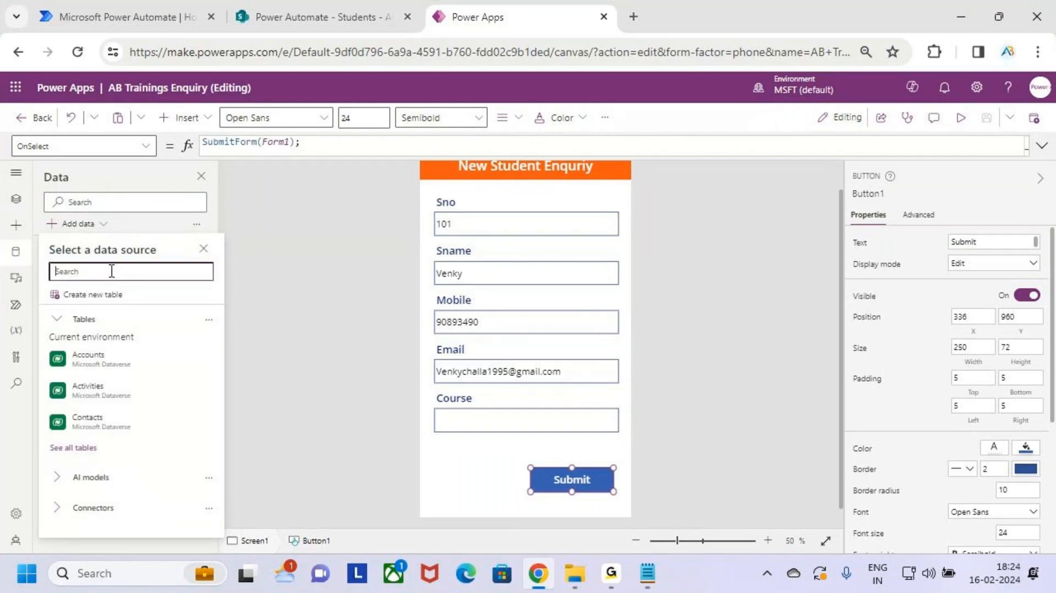
type("outl")
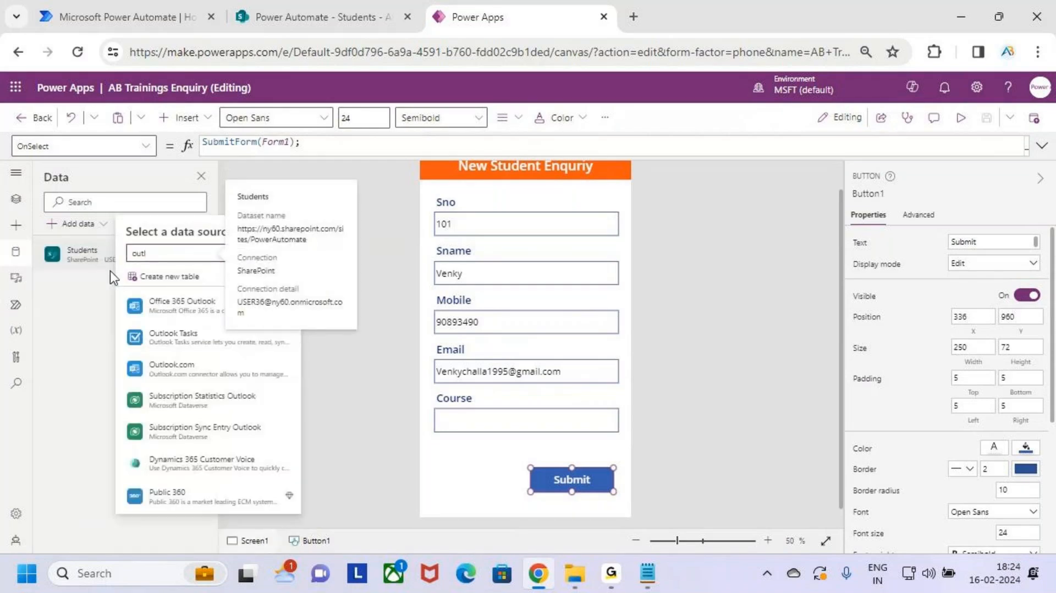
type("ook")
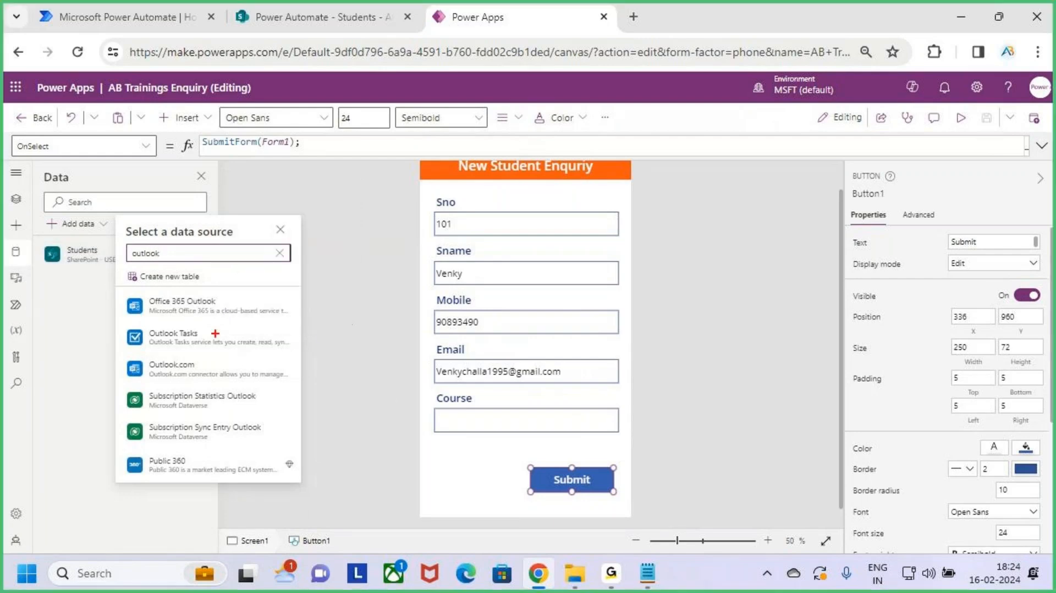
left_click_drag(133, 292, 293, 325)
left_click_drag(241, 305, 275, 294)
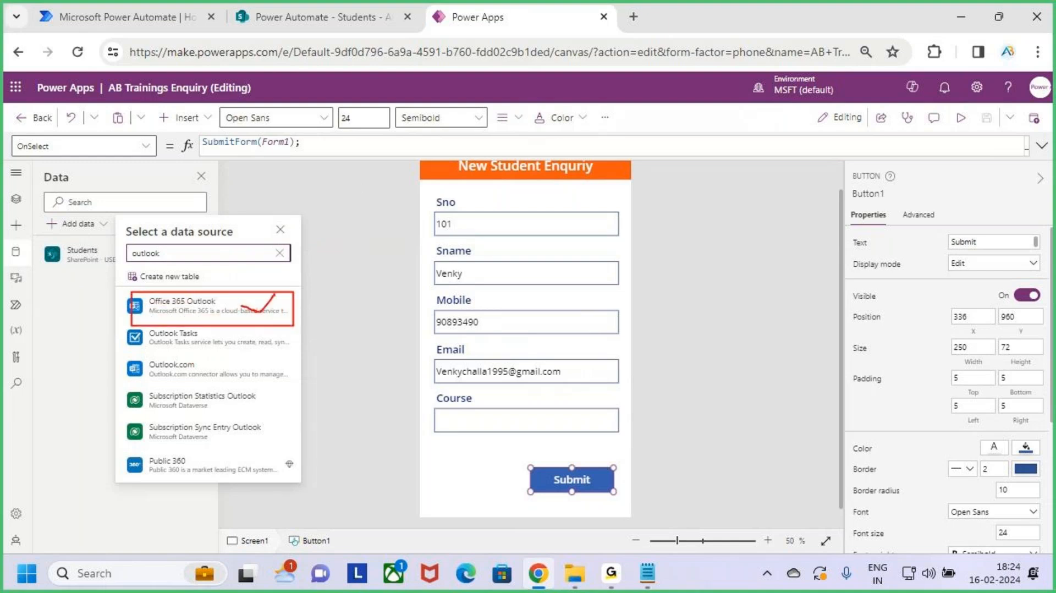
left_click(224, 307)
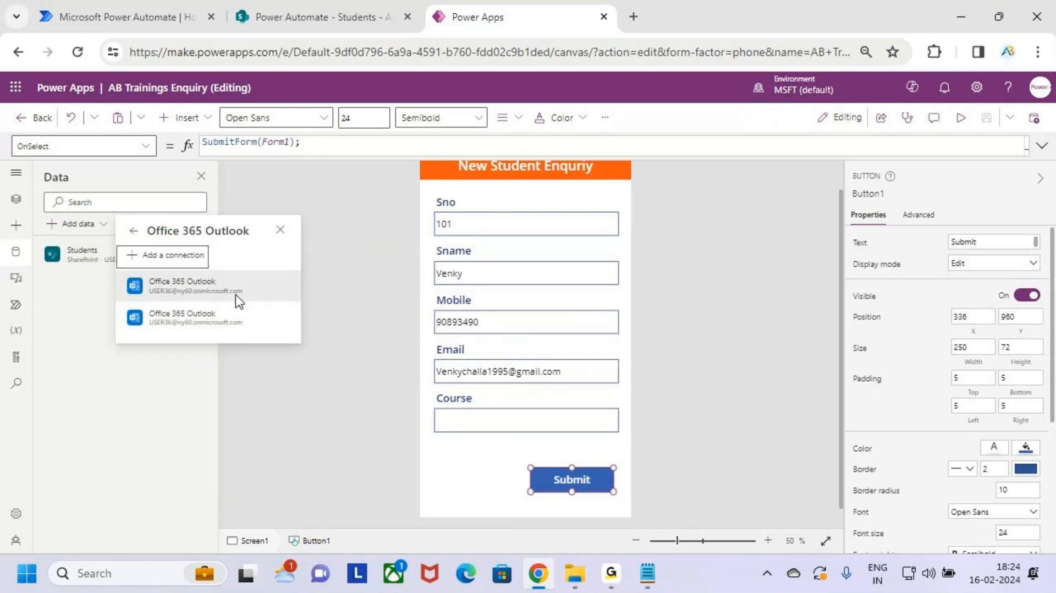
left_click(251, 292)
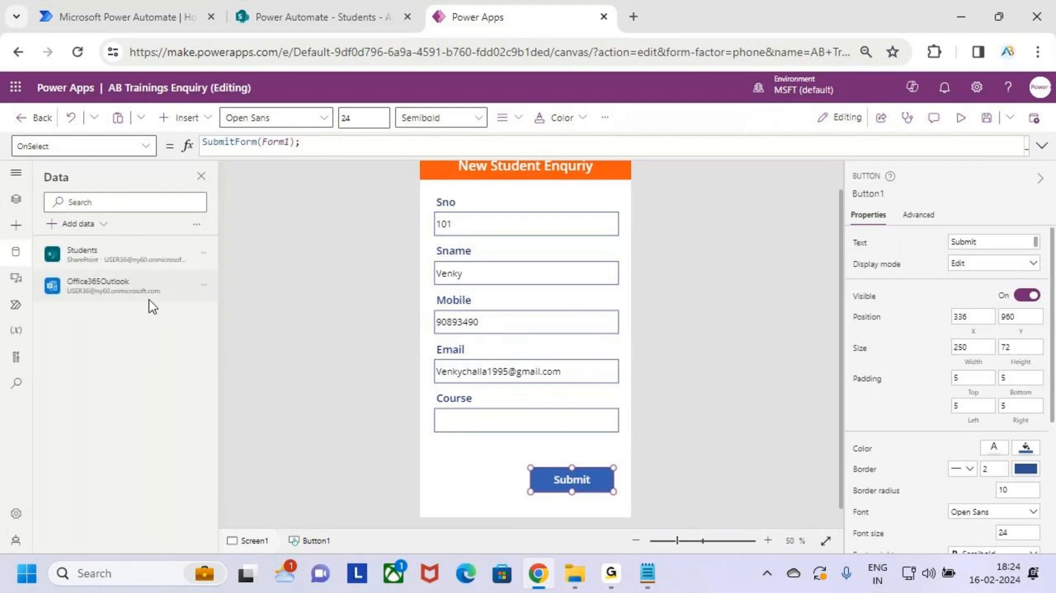
left_click_drag(43, 269, 197, 310)
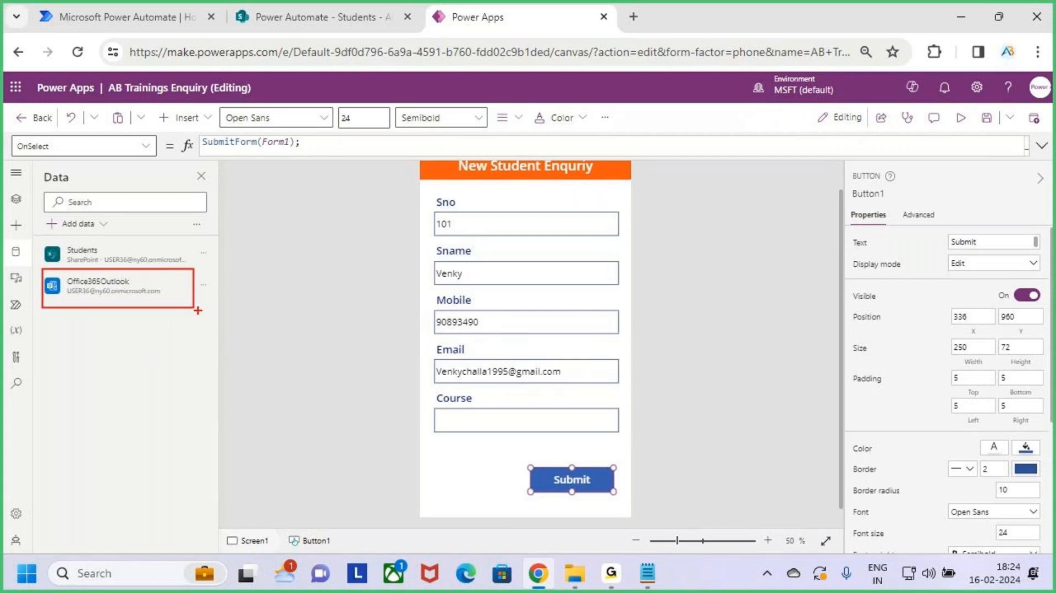
key("Escape")
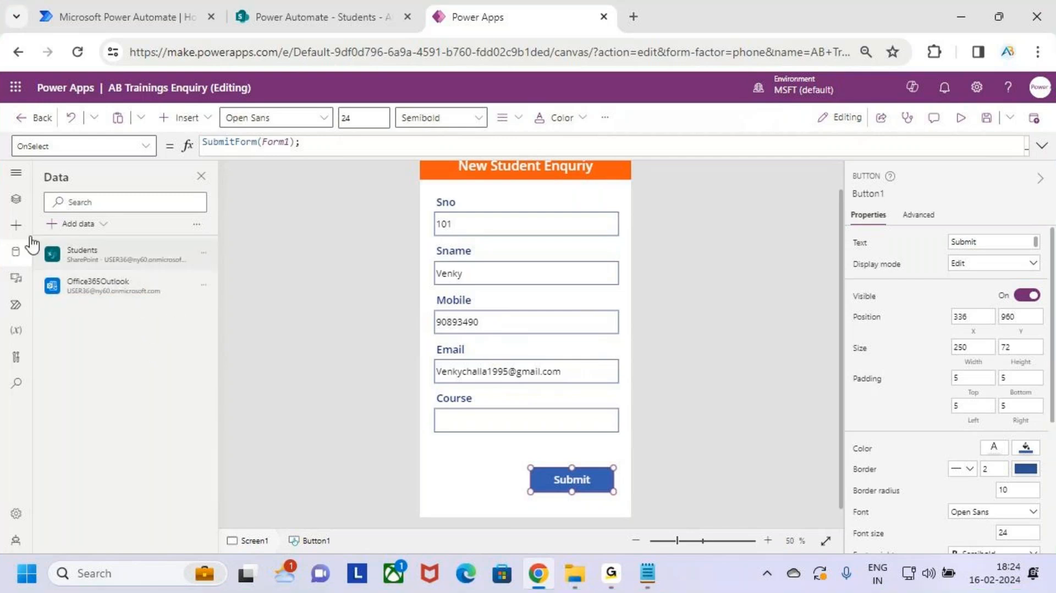
left_click(16, 199)
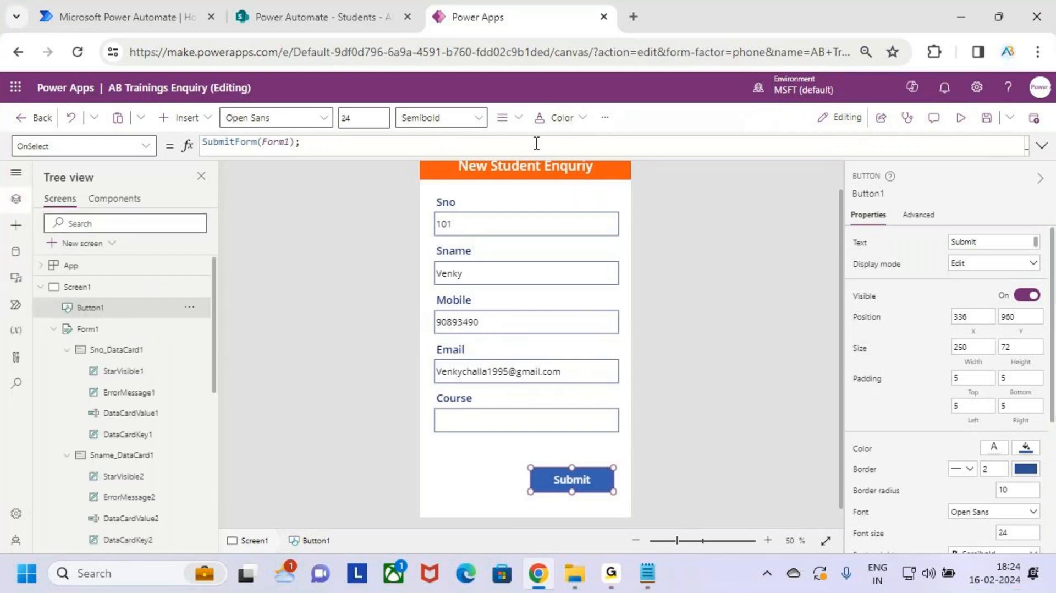
Step: Add a second OnSelect line starting Office365Outlook.SendEmailV2( after SubmitForm(Form1);
left_click(1041, 145)
left_click(267, 168)
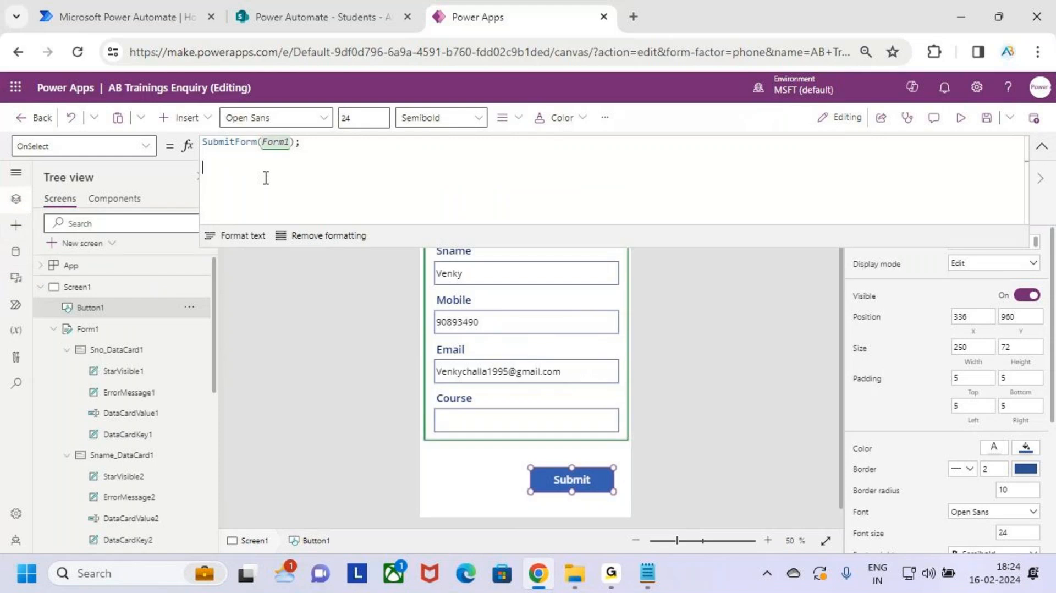
type("o")
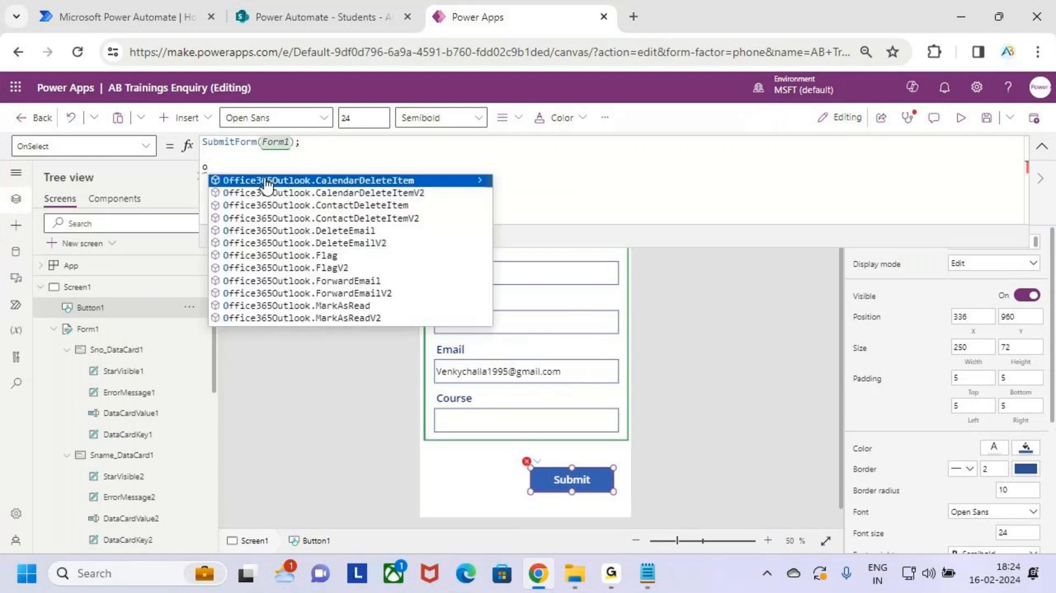
type("ffice")
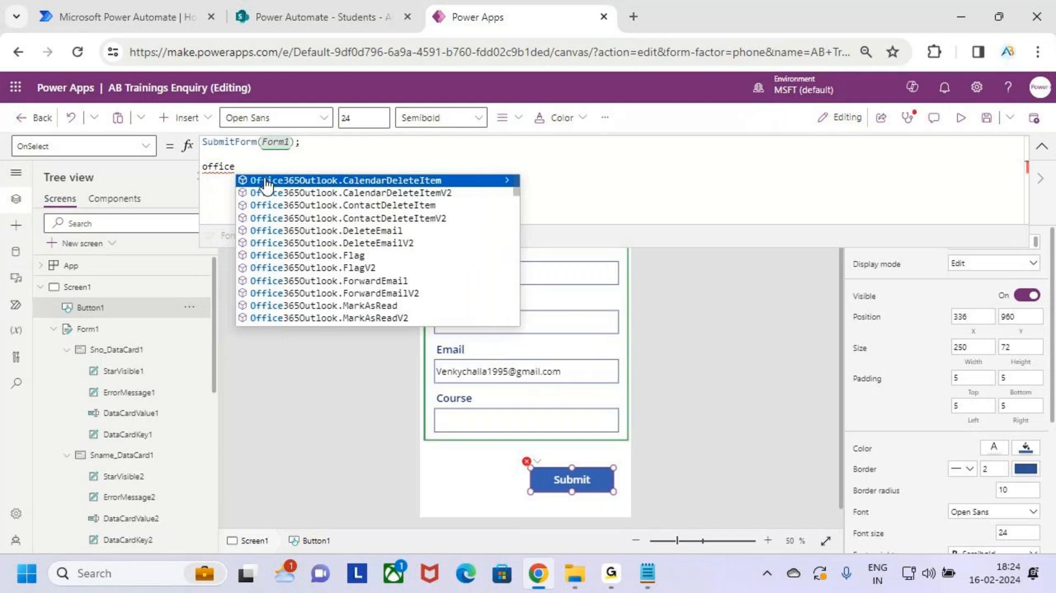
key("Down")
key("Down")
key("Down")
key("Down")
key("Down")
key("Down")
key("Down")
key("Down")
key("Down")
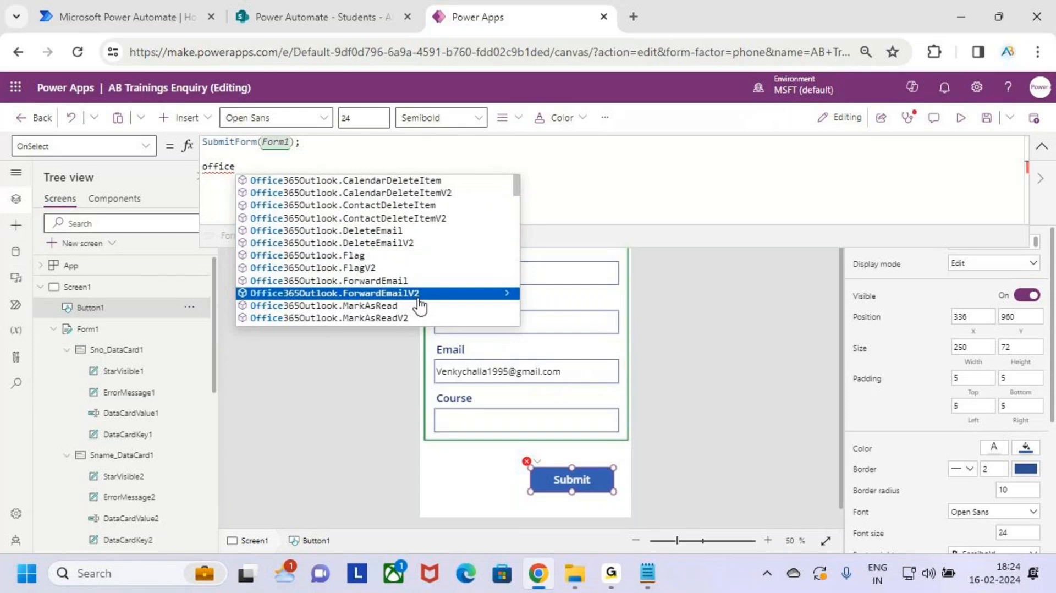
scroll(418, 279, "down", 2)
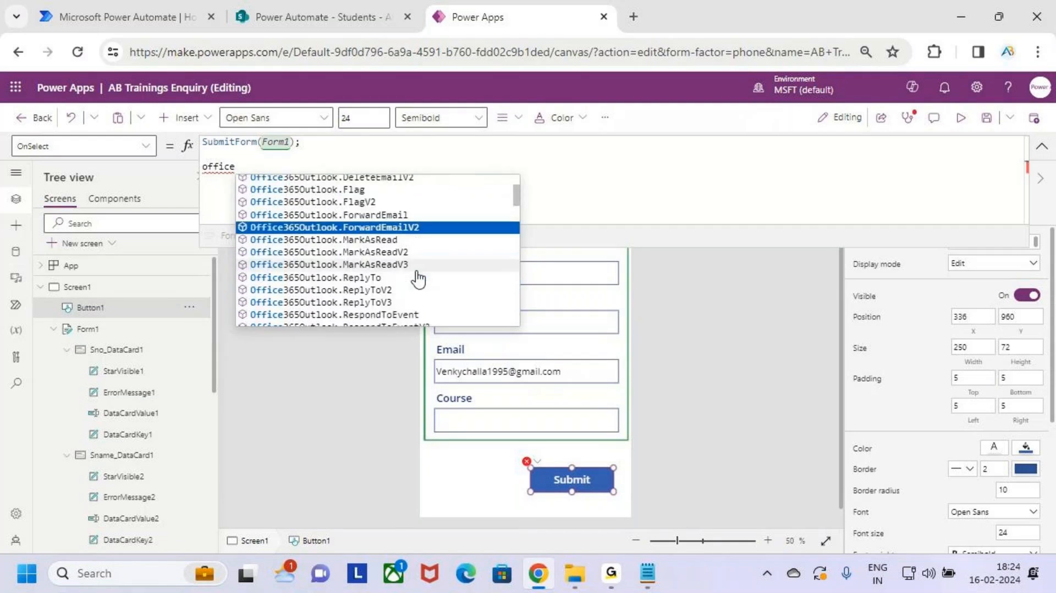
scroll(418, 278, "down", 3)
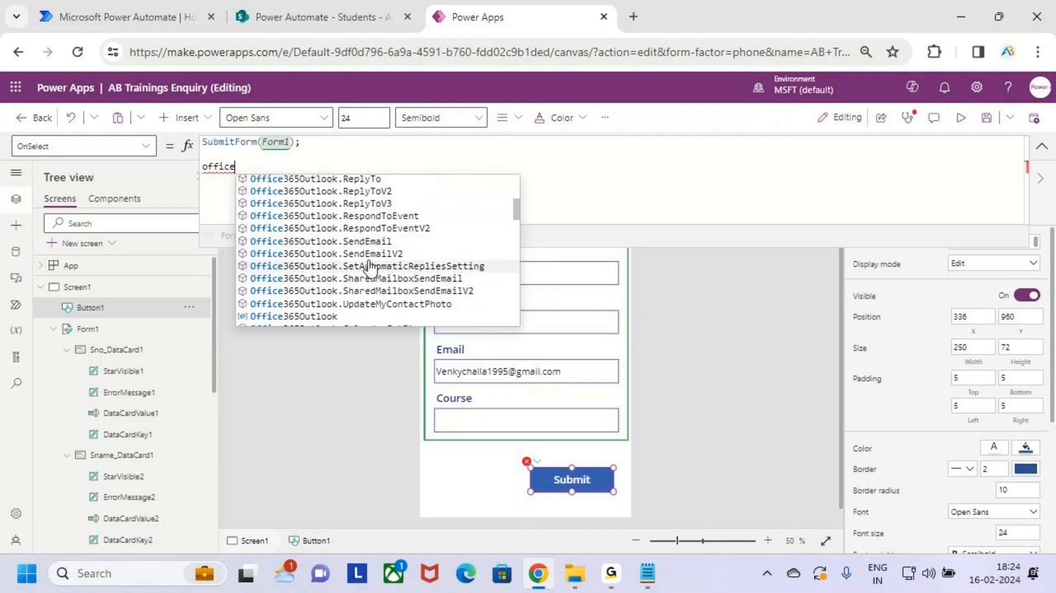
left_click(427, 254)
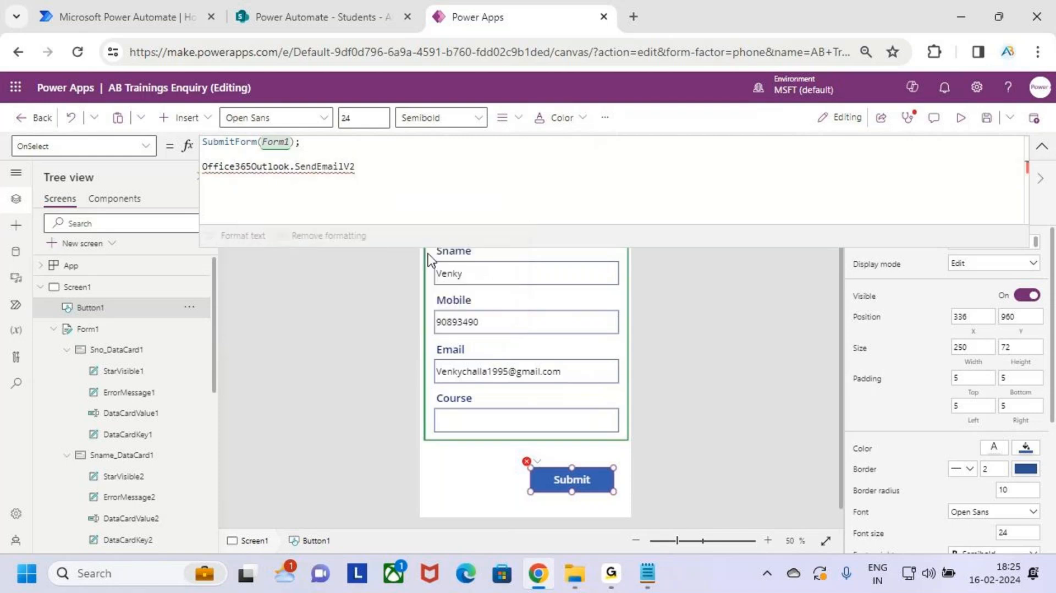
key("BackSpace")
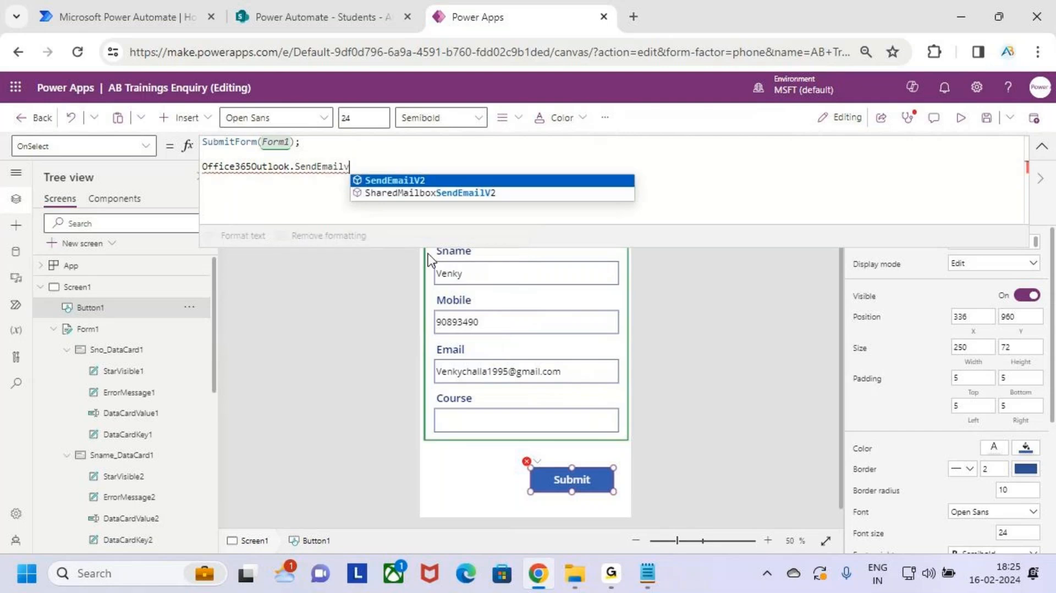
key("Down")
key("Tab")
key("BackSpace")
key("BackSpace")
key("BackSpace")
key("BackSpace")
key("BackSpace")
key("BackSpace")
key("BackSpace")
key("BackSpace")
key("BackSpace")
key("BackSpace")
key("BackSpace")
key("BackSpace")
key("BackSpace")
key("BackSpace")
key("BackSpace")
key("BackSpace")
key("BackSpace")
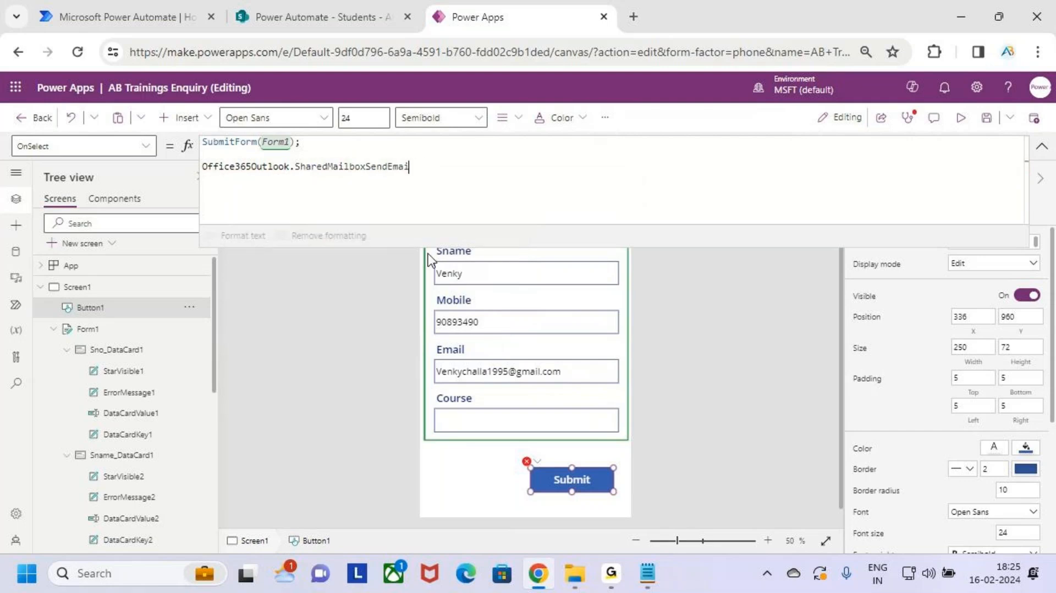
key("BackSpace")
key("BackSpace")
key("BackSpace")
key("BackSpace")
key("BackSpace")
key("BackSpace")
key("BackSpace")
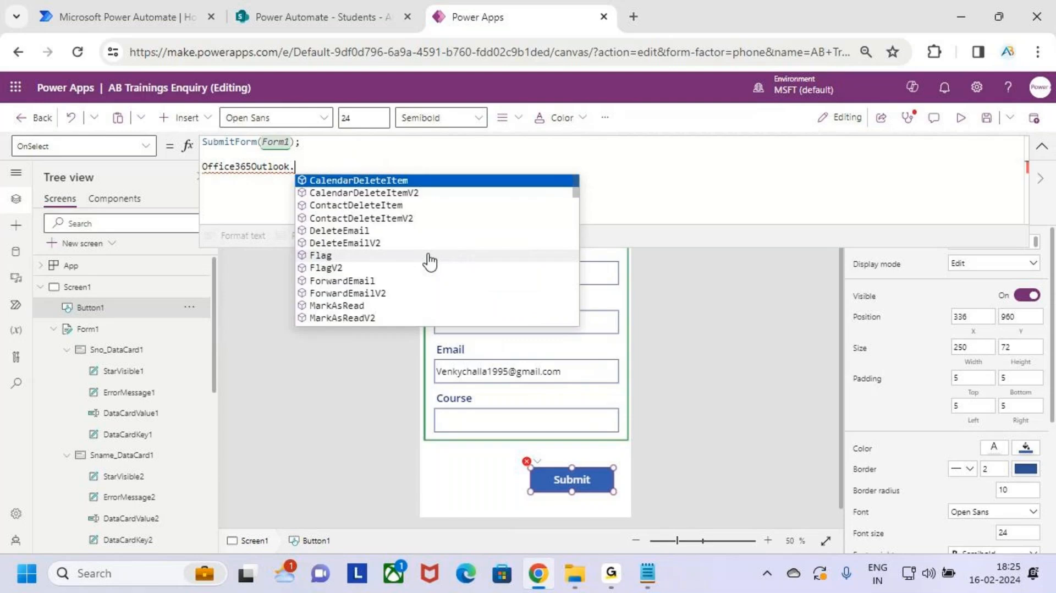
key("Down")
key("Down")
key("Down")
key("Down")
key("Down")
key("Down")
key("Down")
type("s")
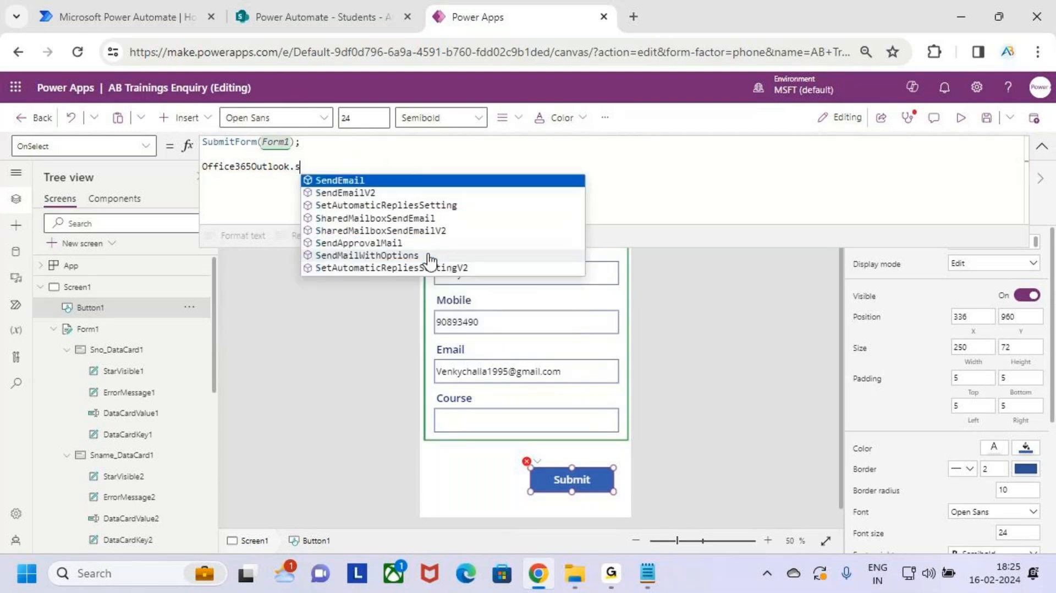
type("e")
key("Tab")
type("(")
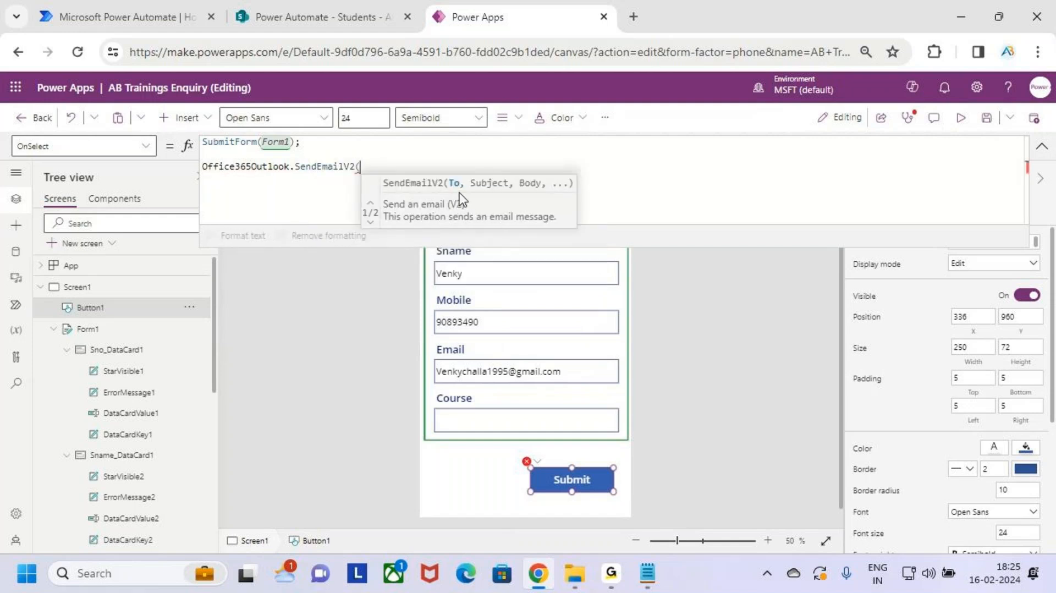
Step: Collapse the formula bar and select the Email text input to check its control name
key("ctrl+2")
left_click_drag(462, 180, 473, 157)
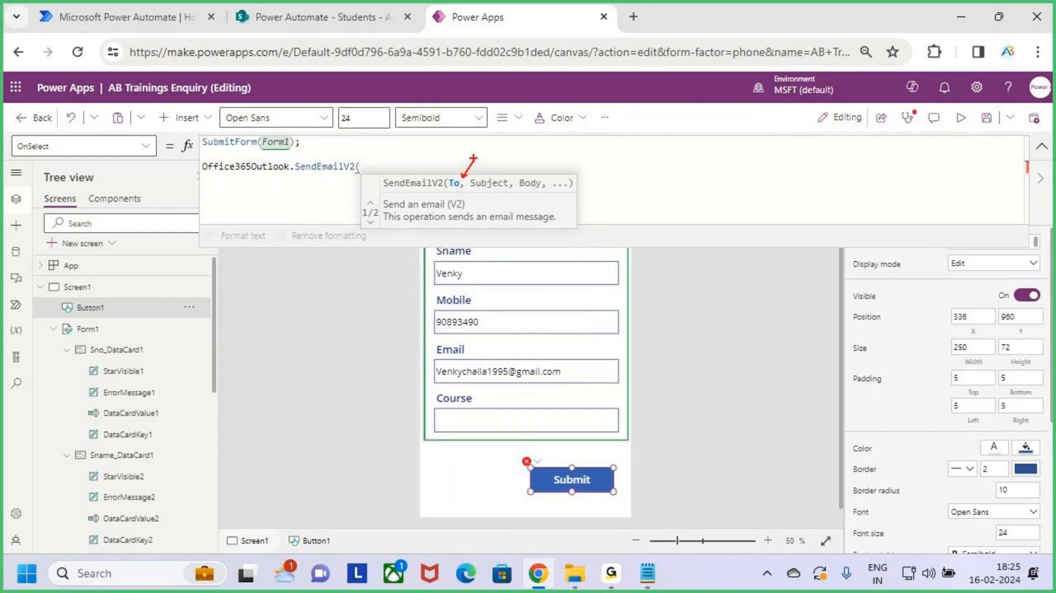
key("Escape")
key("ctrl+2")
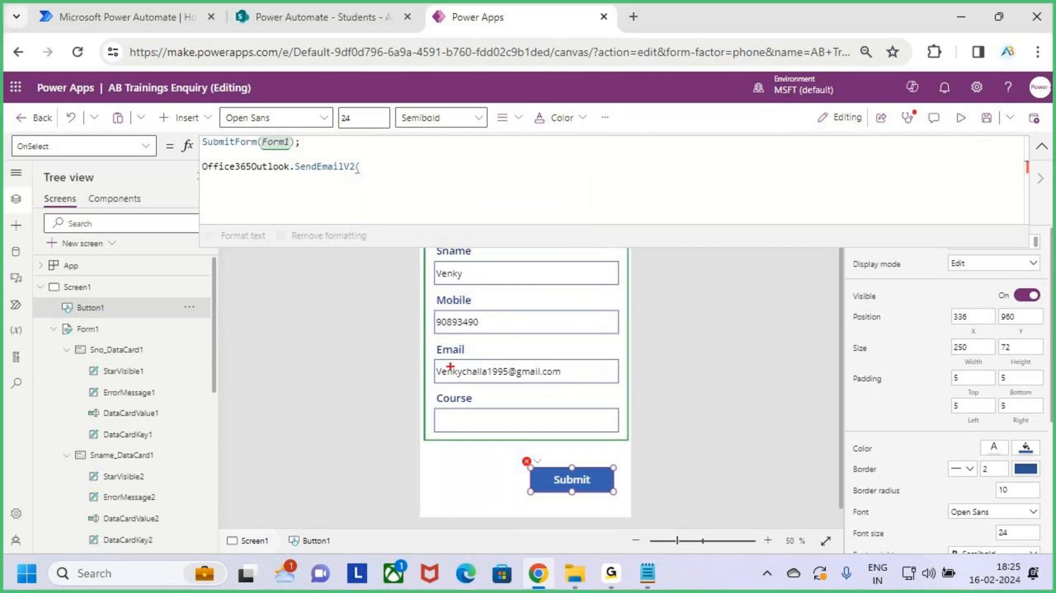
left_click_drag(429, 355, 618, 389)
left_click_drag(553, 335, 552, 358)
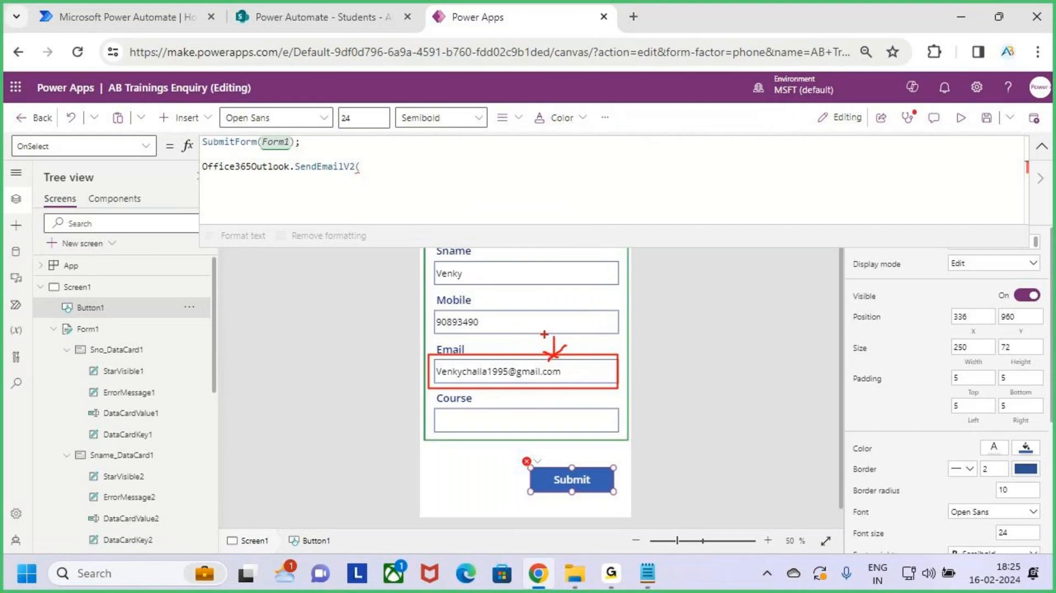
key("Escape")
key("ctrl+2")
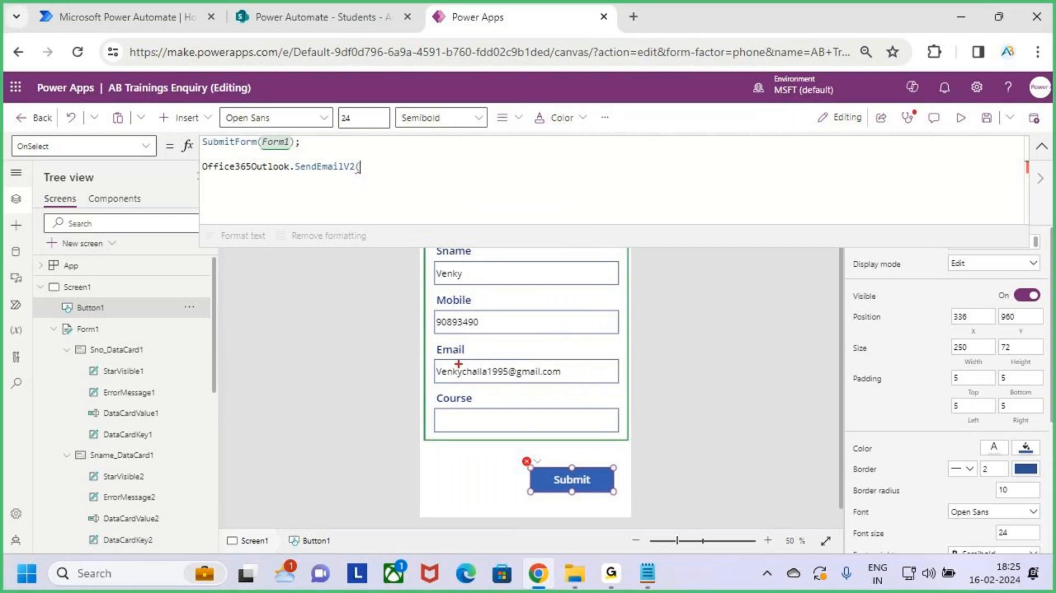
left_click_drag(422, 353, 621, 385)
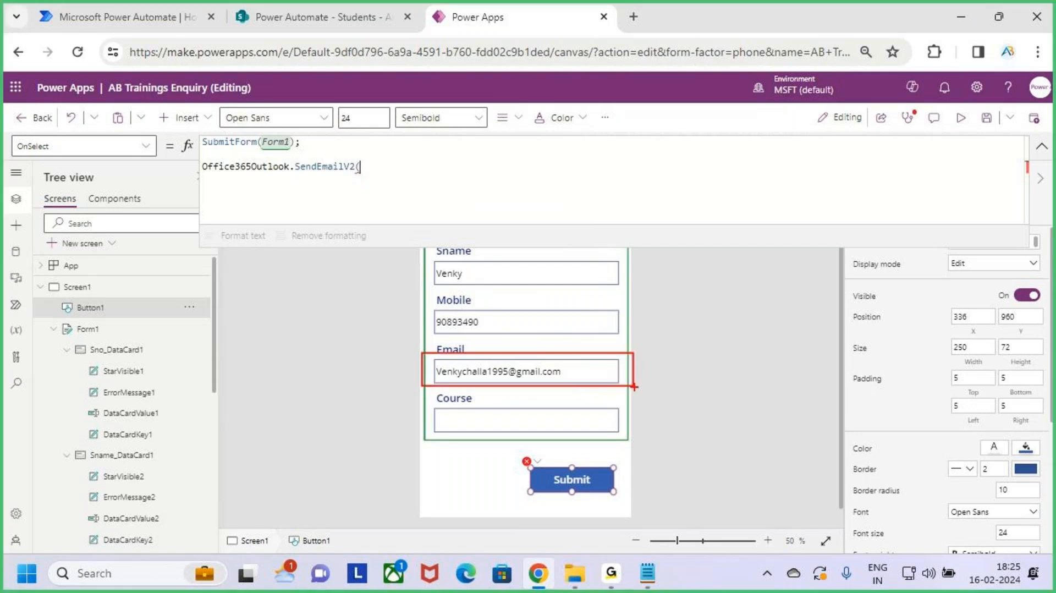
key("Escape")
left_click(1041, 145)
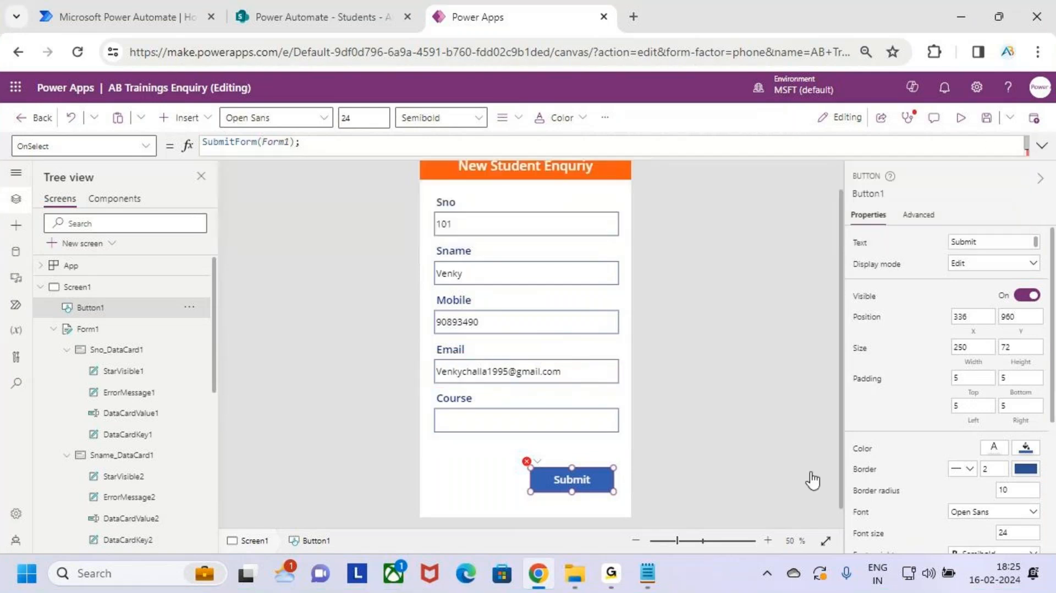
left_click(494, 368)
left_click(581, 376)
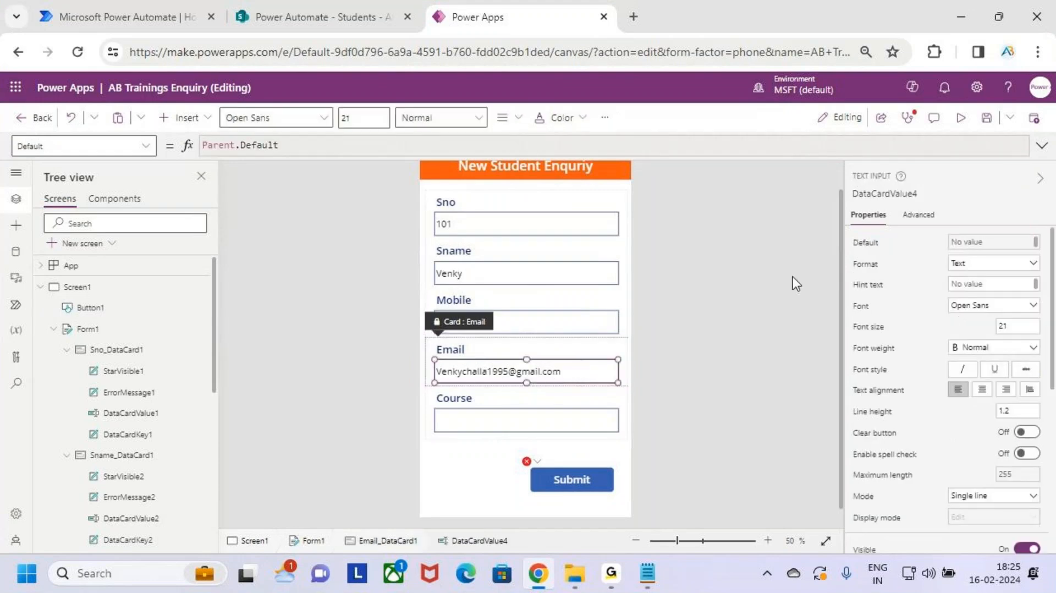
Step: Pass DataCardValue4.Text as the SendEmailV2 recipient, then add a comma and begin the subject string
left_click(900, 194)
key("ctrl+c")
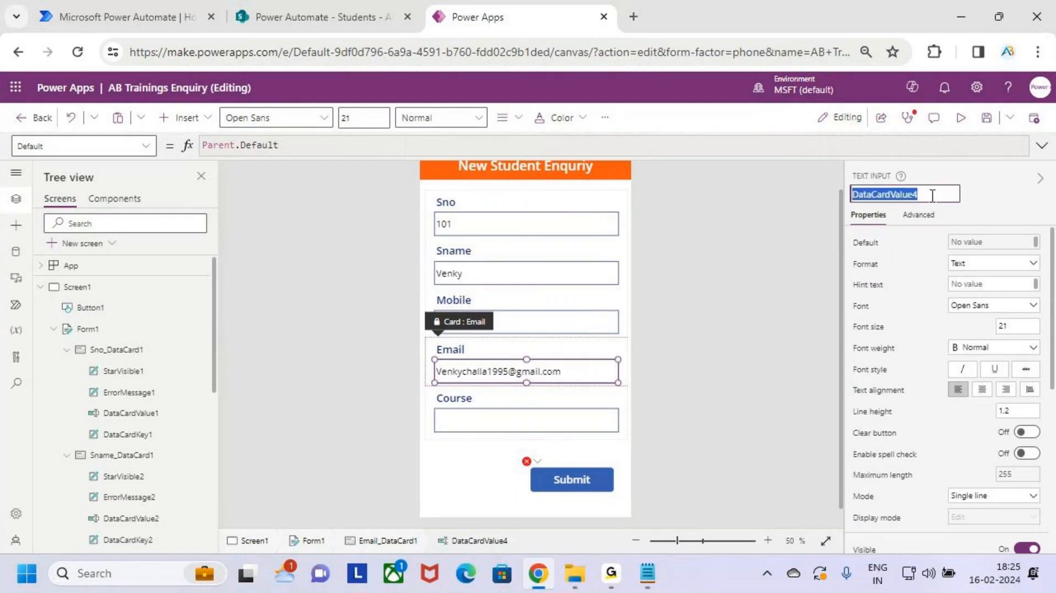
left_click(572, 479)
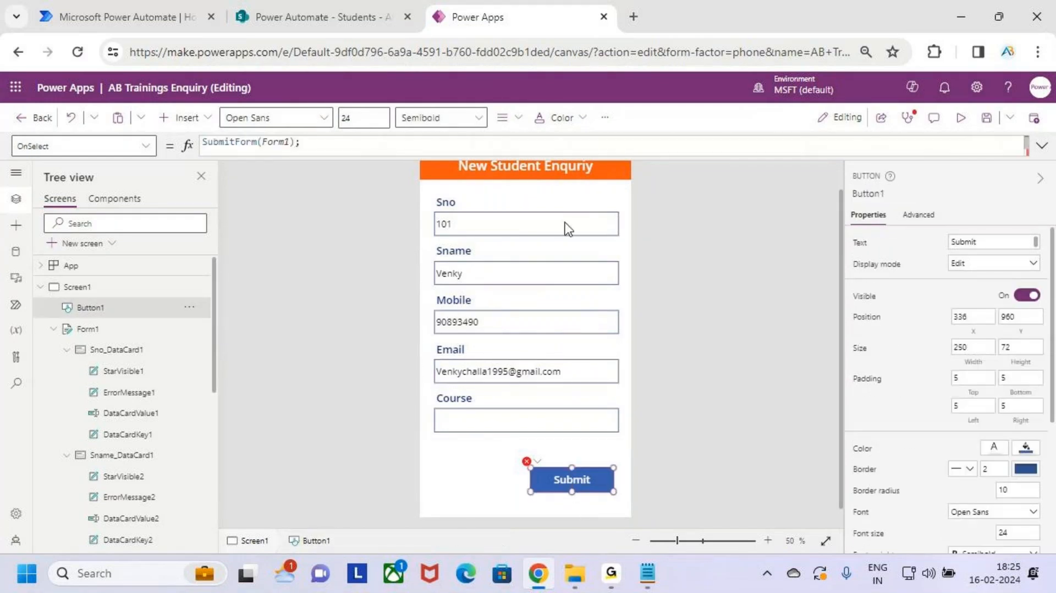
left_click(1040, 146)
left_click(382, 170)
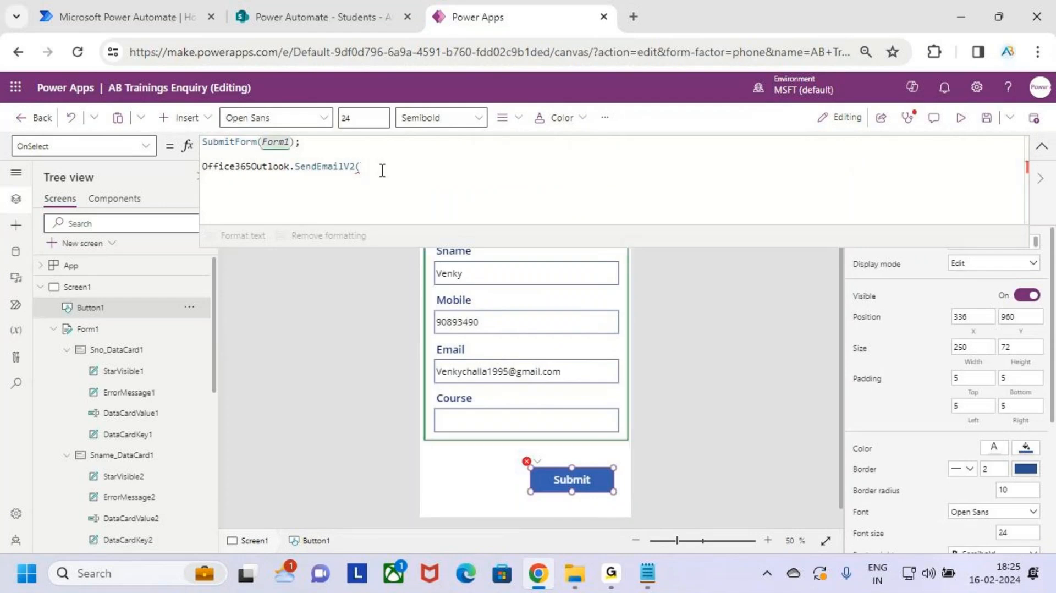
key("ctrl+v")
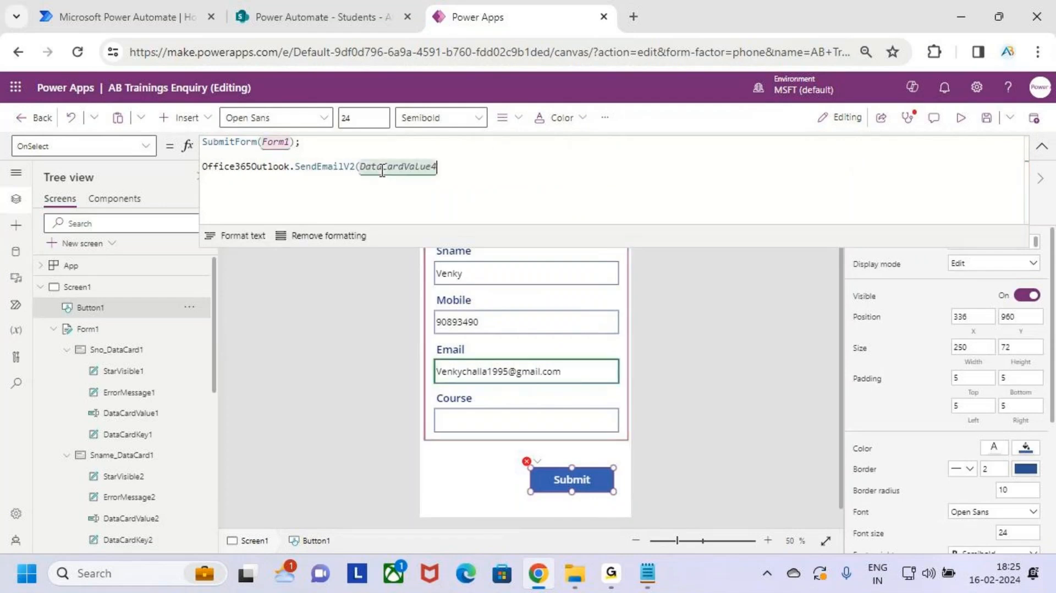
type(".Text")
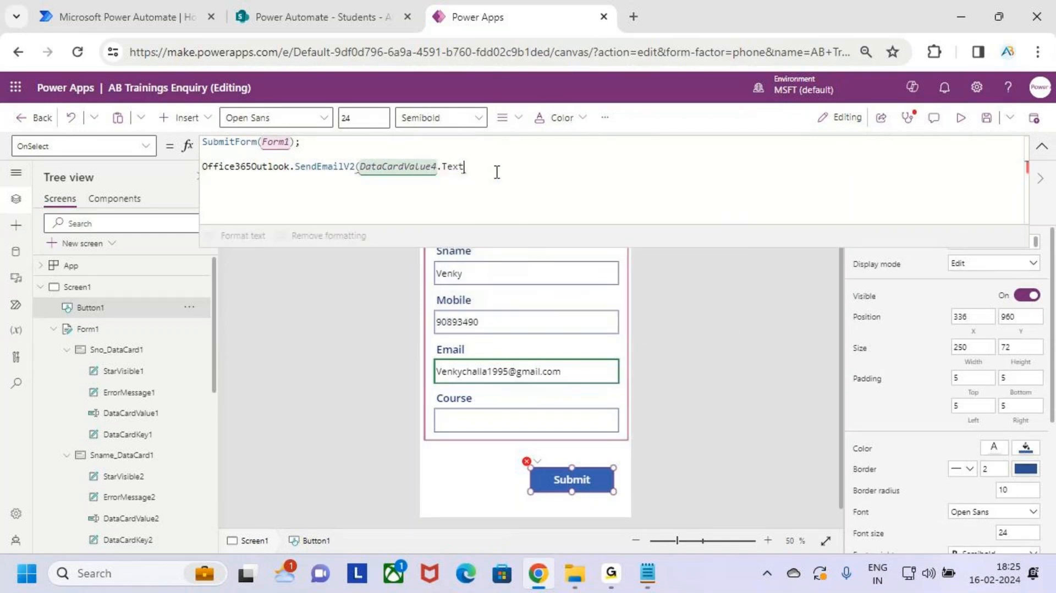
left_click_drag(428, 356, 640, 391)
key("Escape")
type(",")
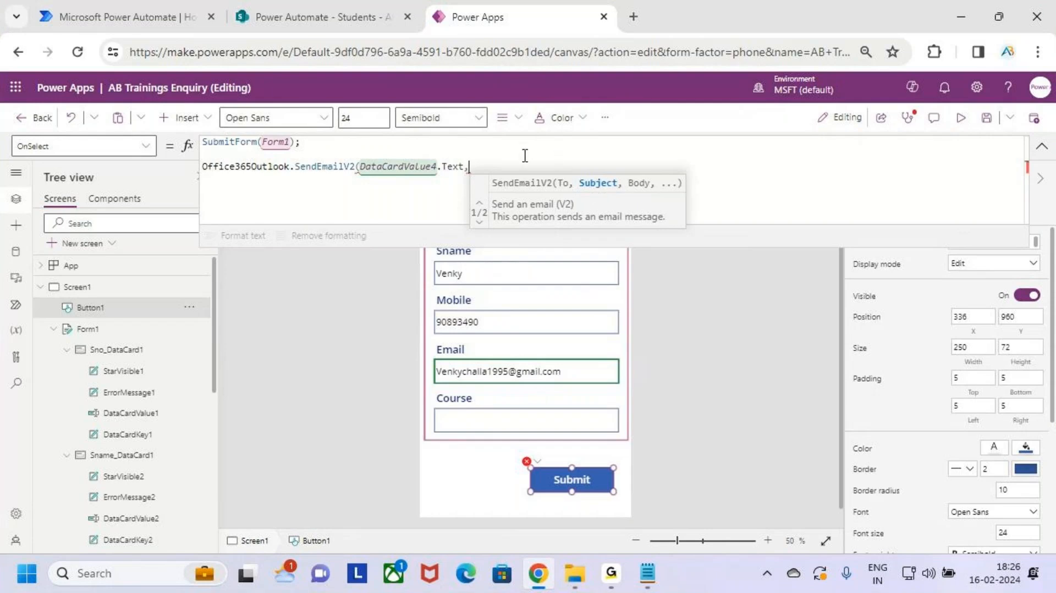
type("\"T")
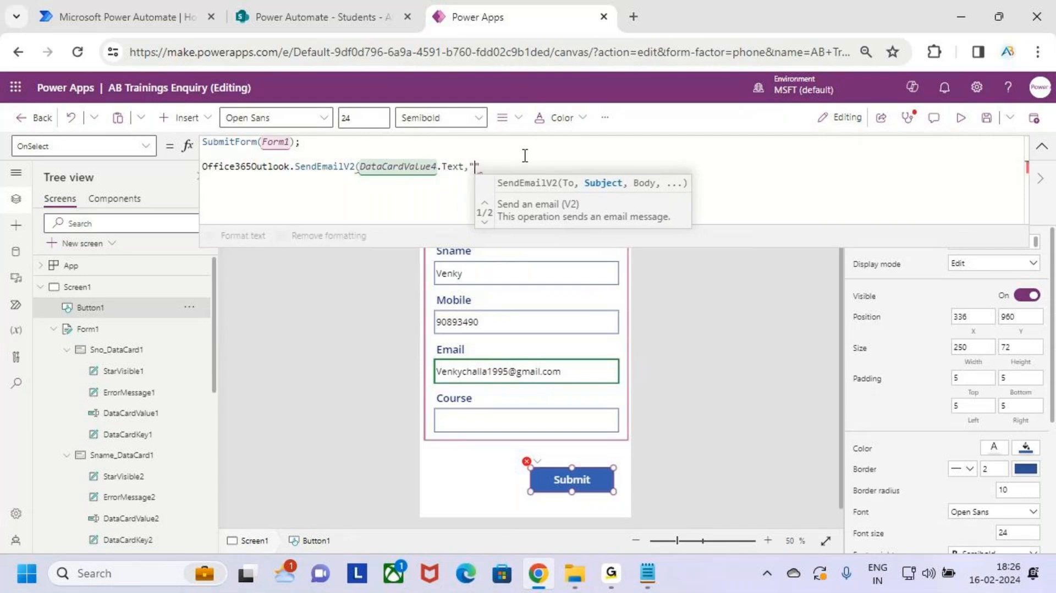
type("h")
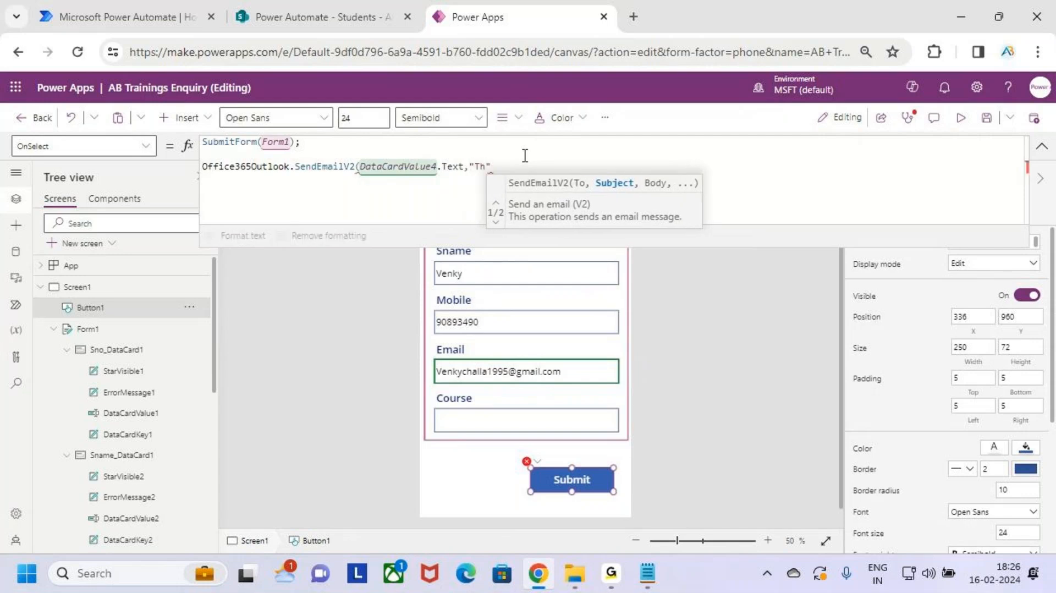
type("anks fr")
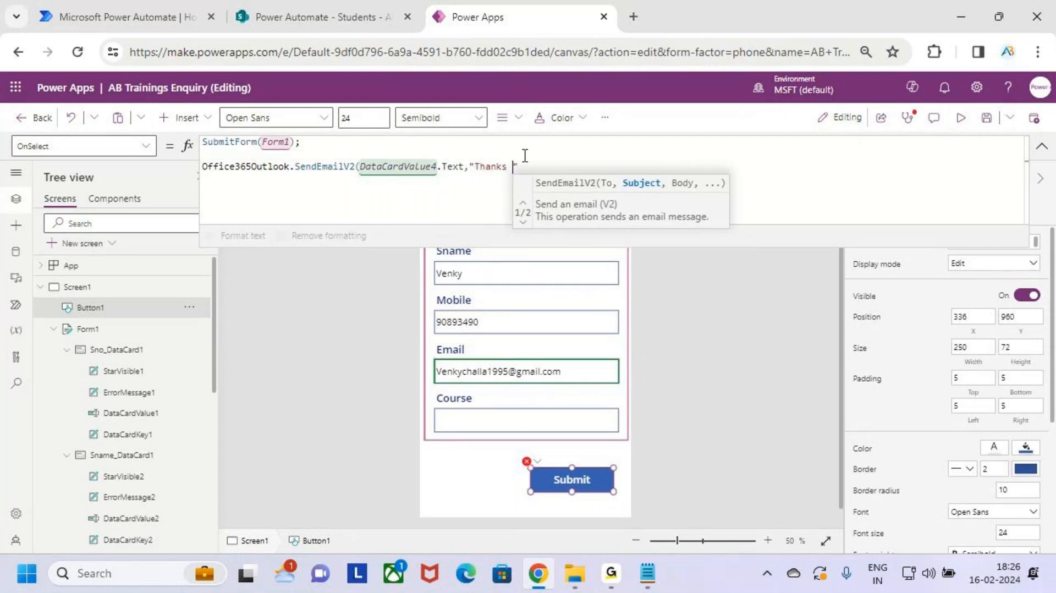
Step: Finish the subject as "Thanks for Enquring AB Trainings" and add a comma after it
key("BackSpace")
key("BackSpace")
key("BackSpace")
key("BackSpace")
key("BackSpace")
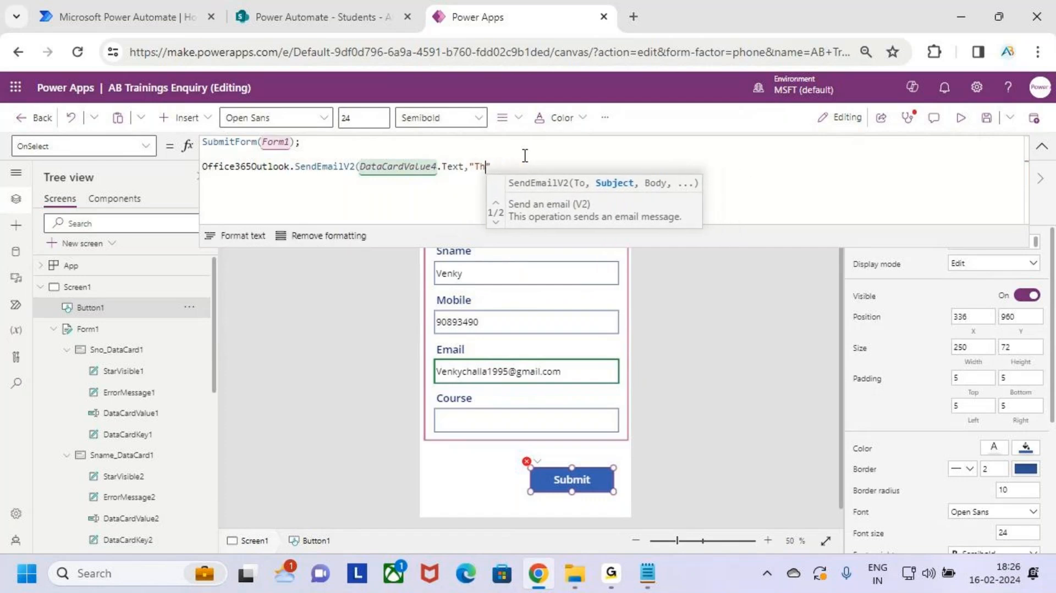
type("ks for ")
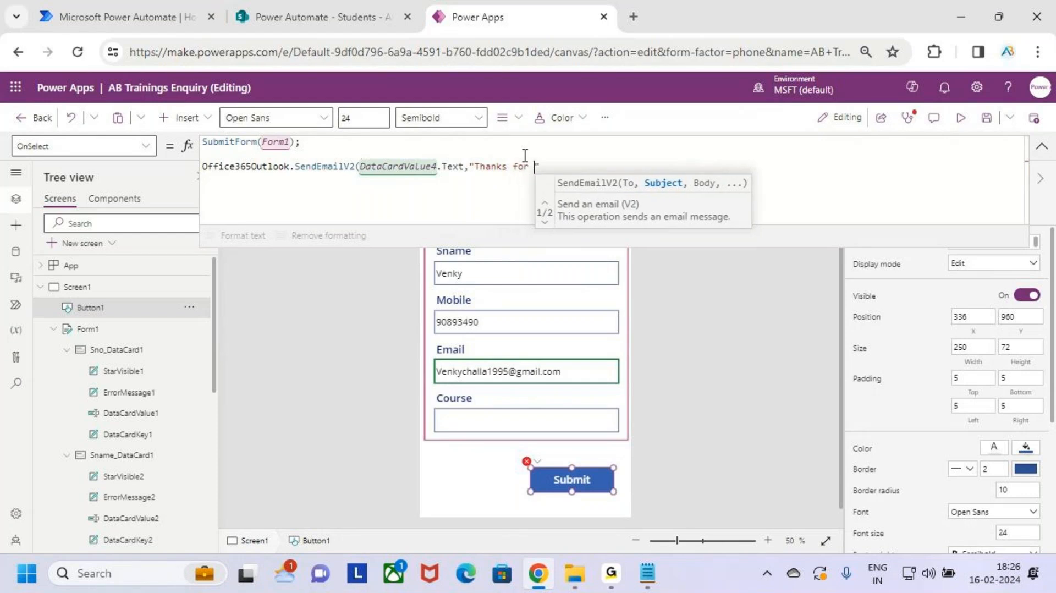
type("Enquri")
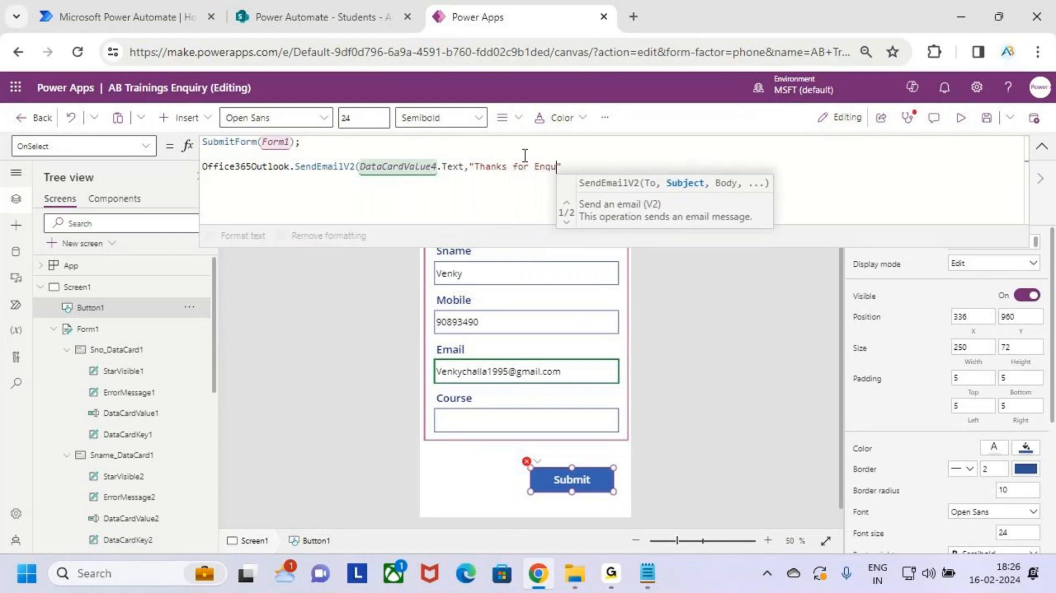
type("ng")
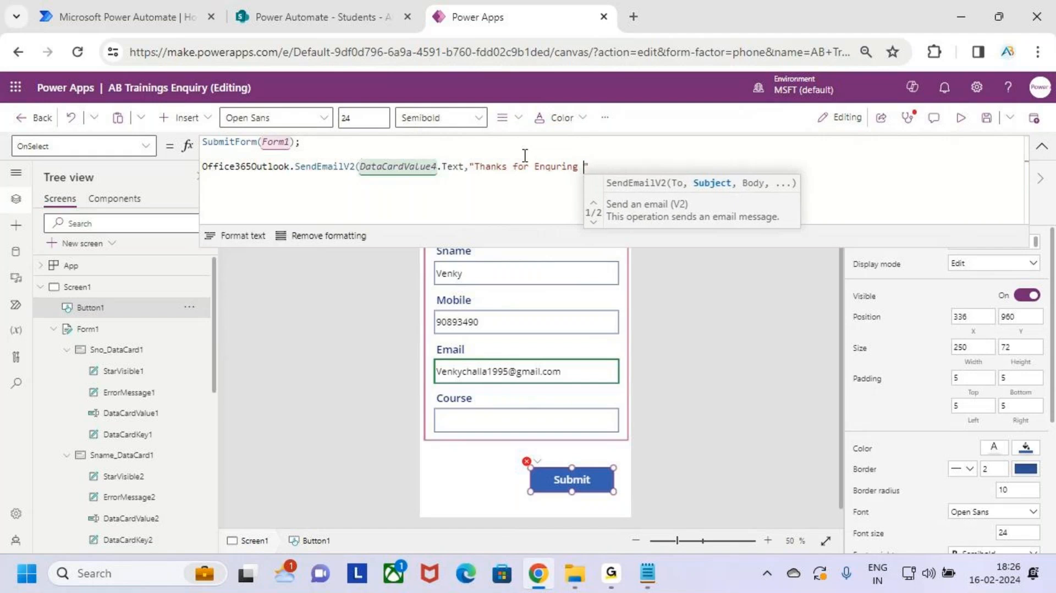
type(" AB Trainings")
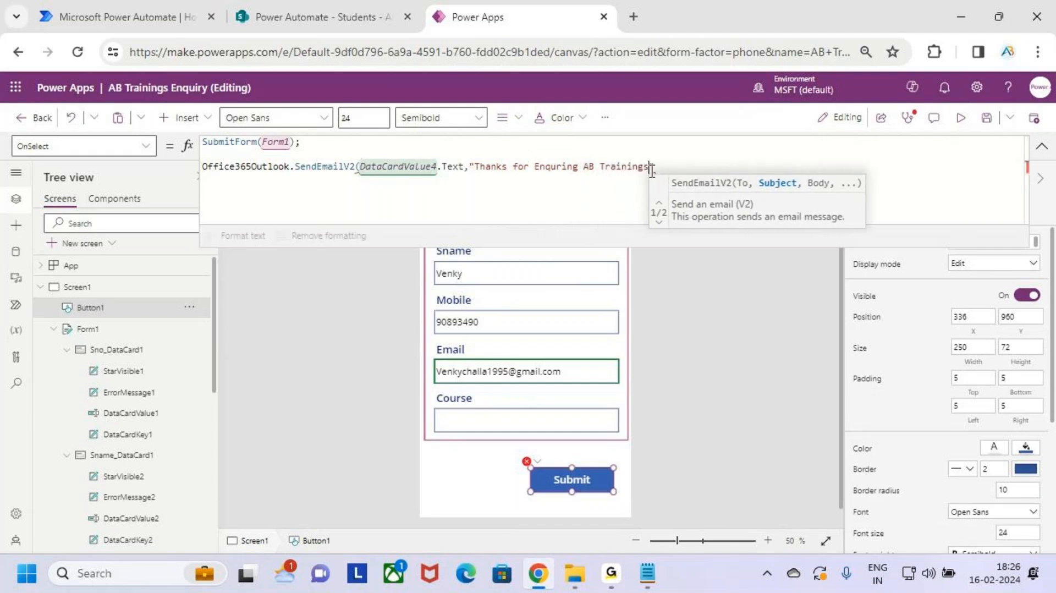
left_click(684, 168)
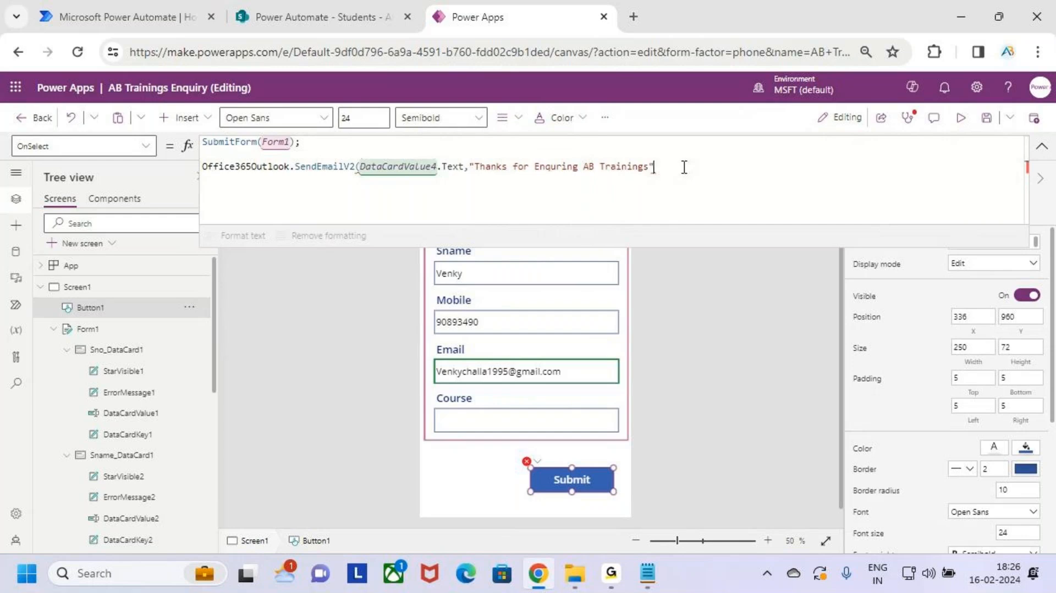
type(",")
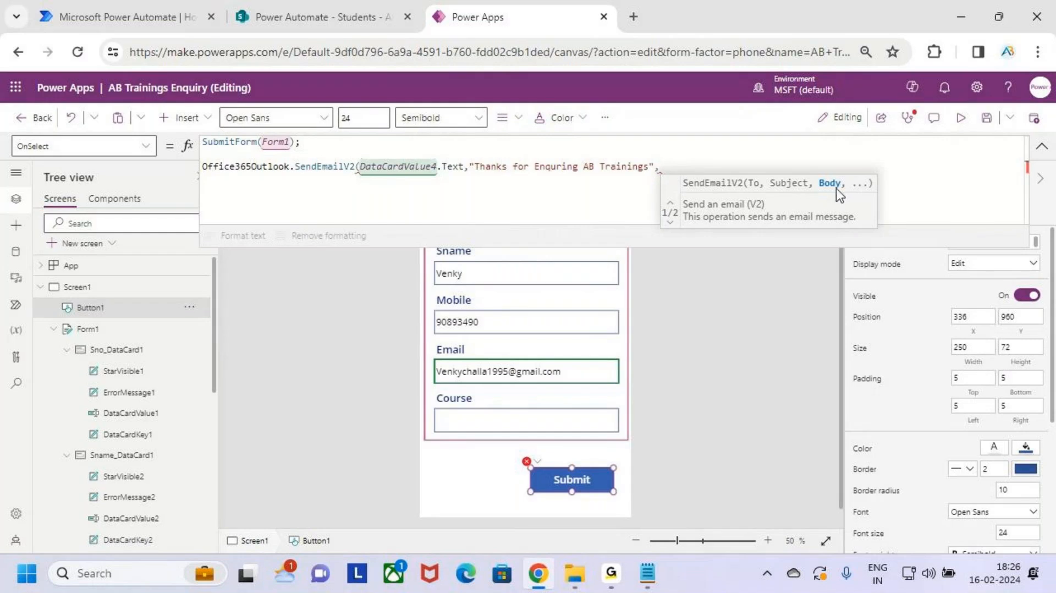
Step: Start the e-mail body argument with the quoted greeting "Hii" followed by &
type("Hii")
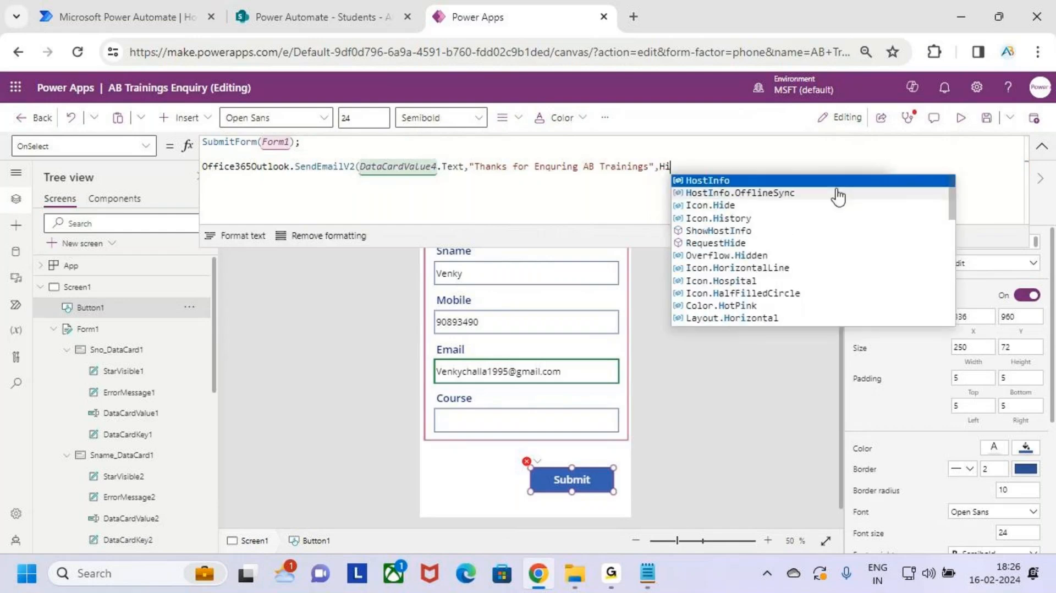
key("BackSpace")
key("BackSpace")
key("BackSpace")
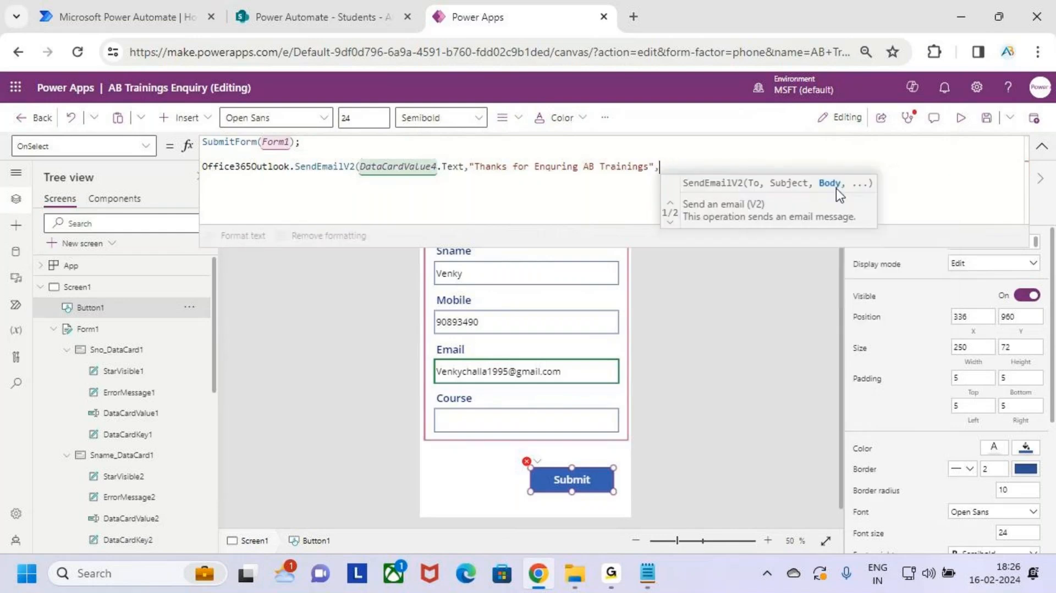
type("\"H")
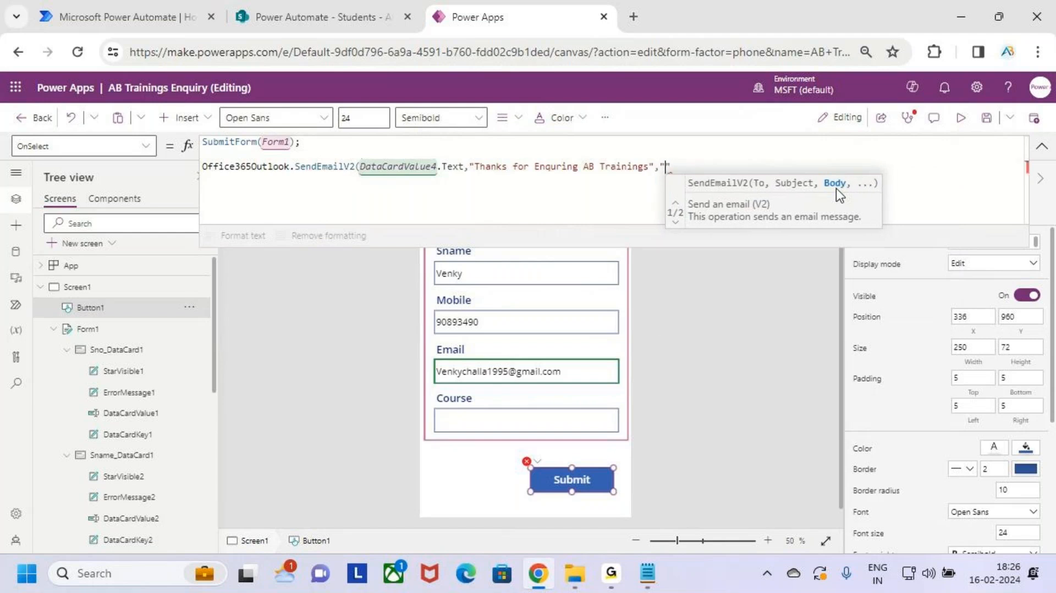
type("ii\"")
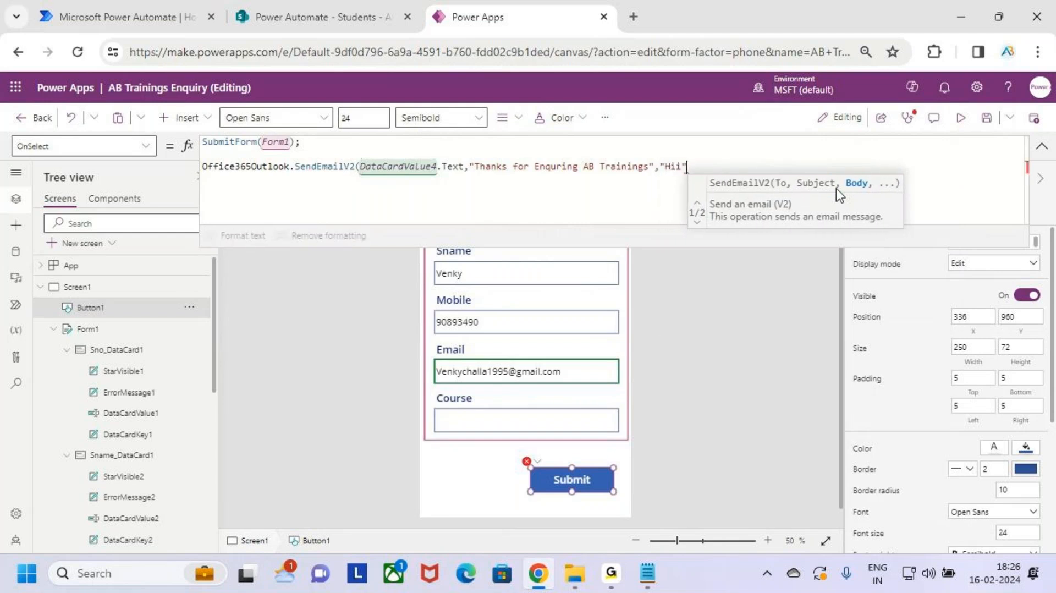
type(",&")
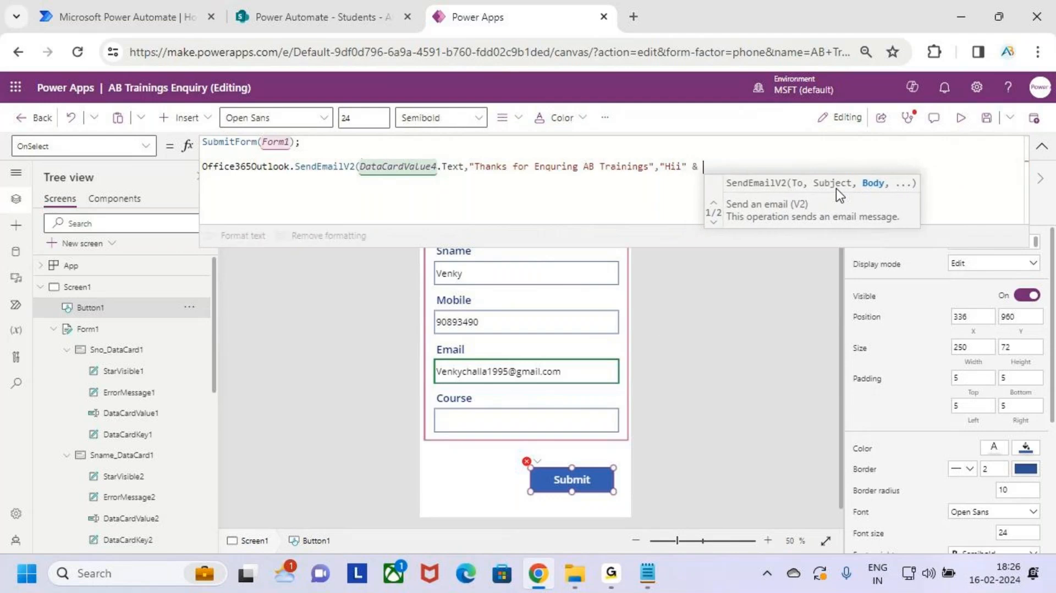
key("ctrl+2")
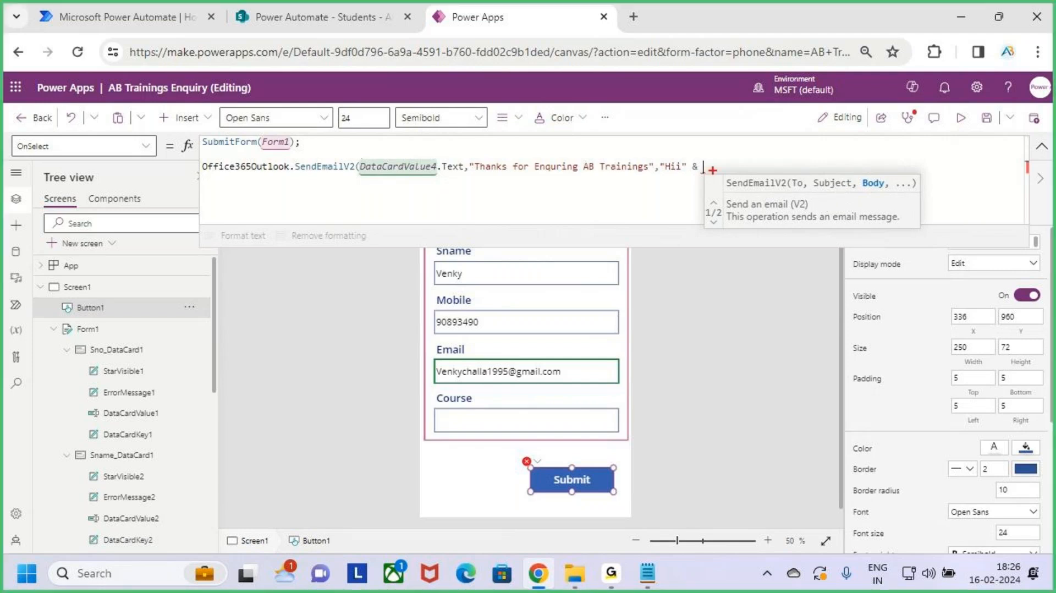
left_click_drag(701, 159, 786, 177)
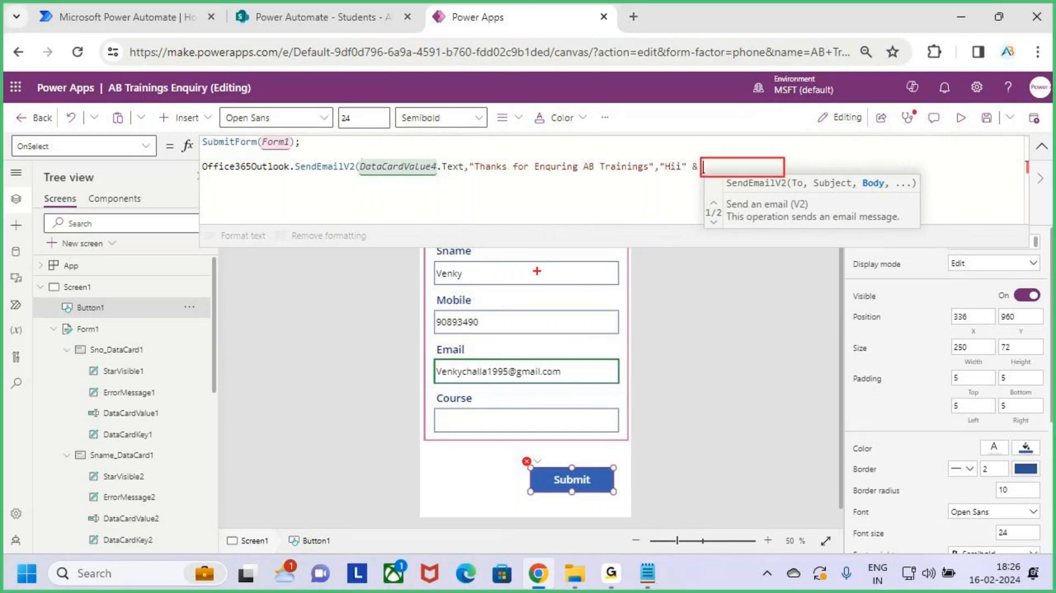
key("Escape")
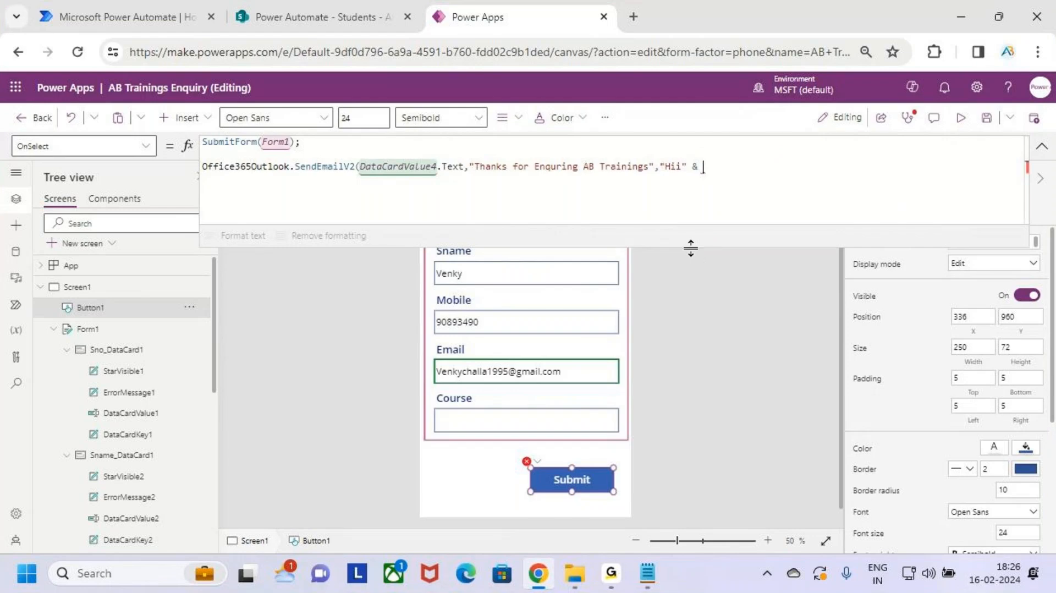
left_click_drag(691, 245, 692, 222)
key("ctrl+2")
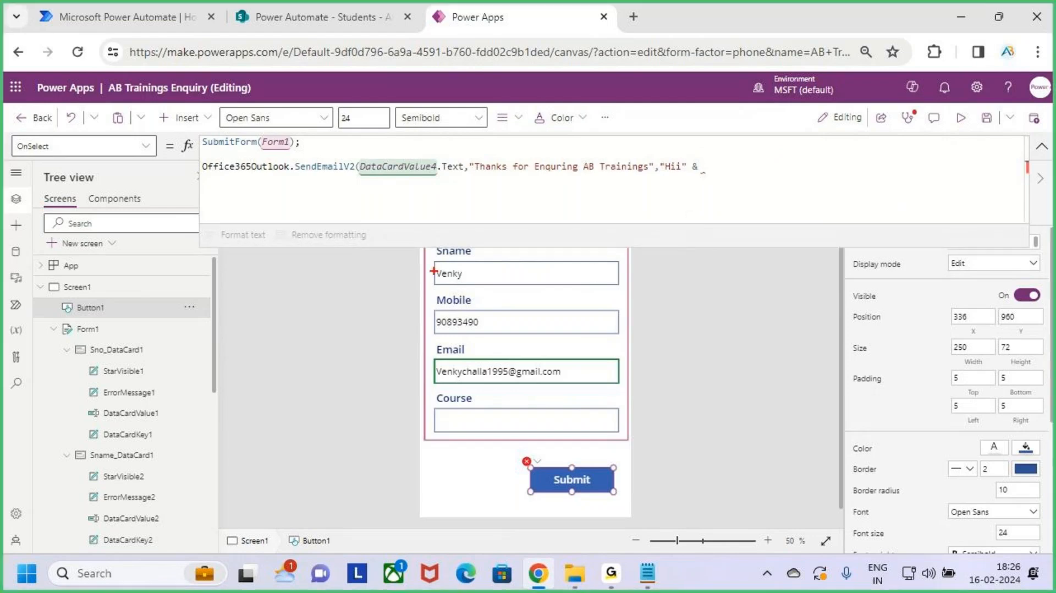
left_click_drag(426, 259, 631, 284)
mouse_move(632, 270)
left_mouse_down()
mouse_move(672, 279)
mouse_move(697, 193)
mouse_move(711, 194)
left_mouse_up()
key("Escape")
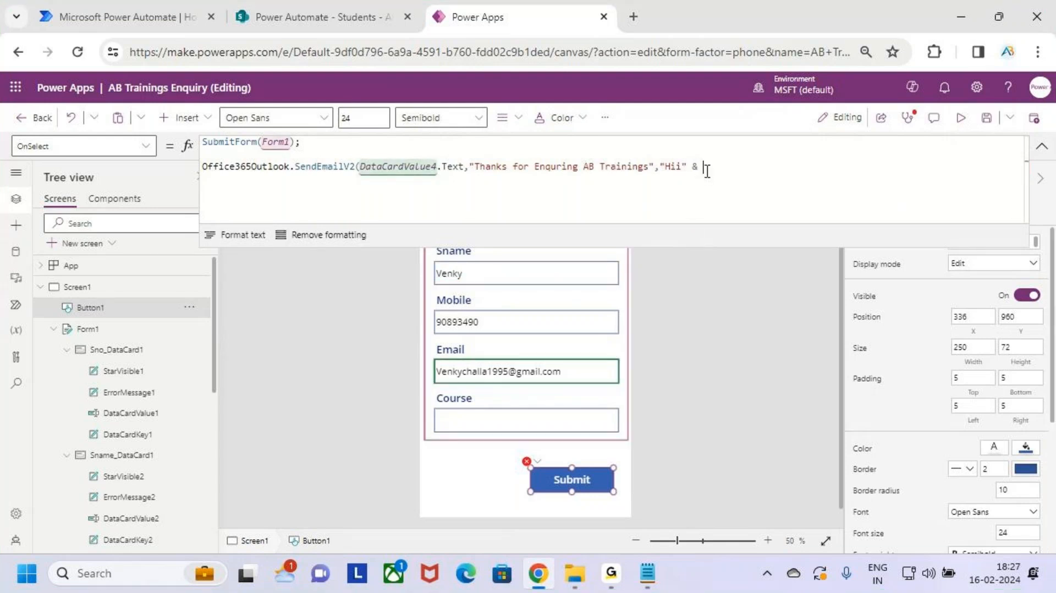
Step: Look up the Sname text box's name, DataCardValue2, and return to the Submit button's e-mail line
left_click(563, 275)
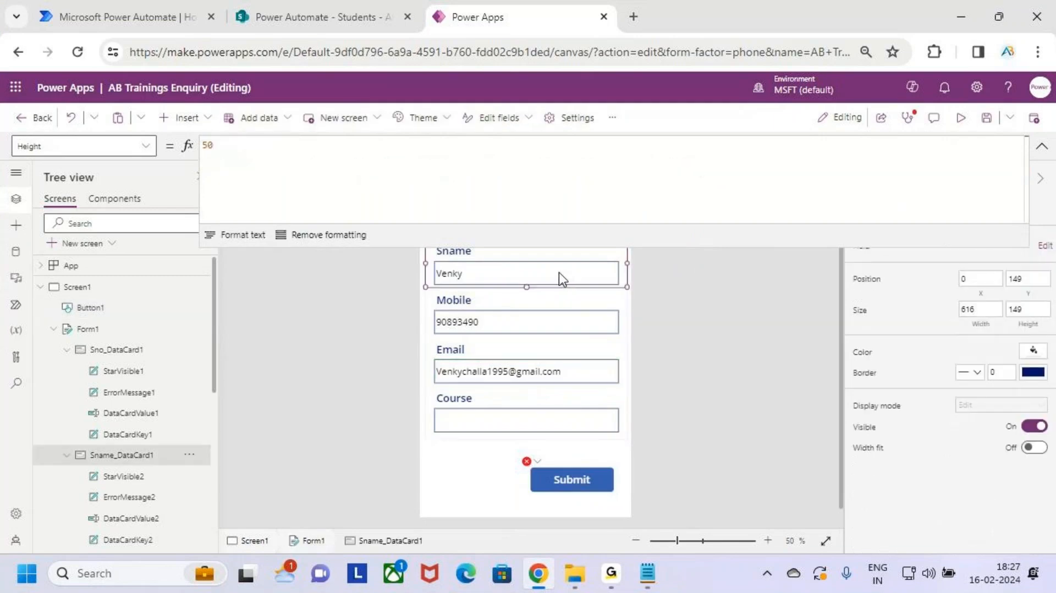
left_click(559, 273)
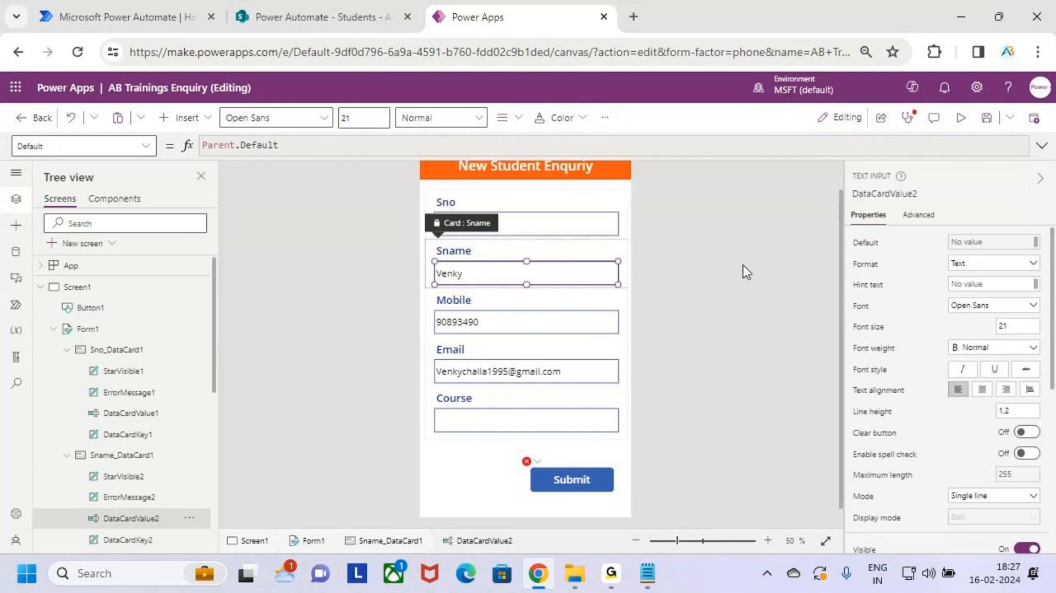
left_click(897, 195)
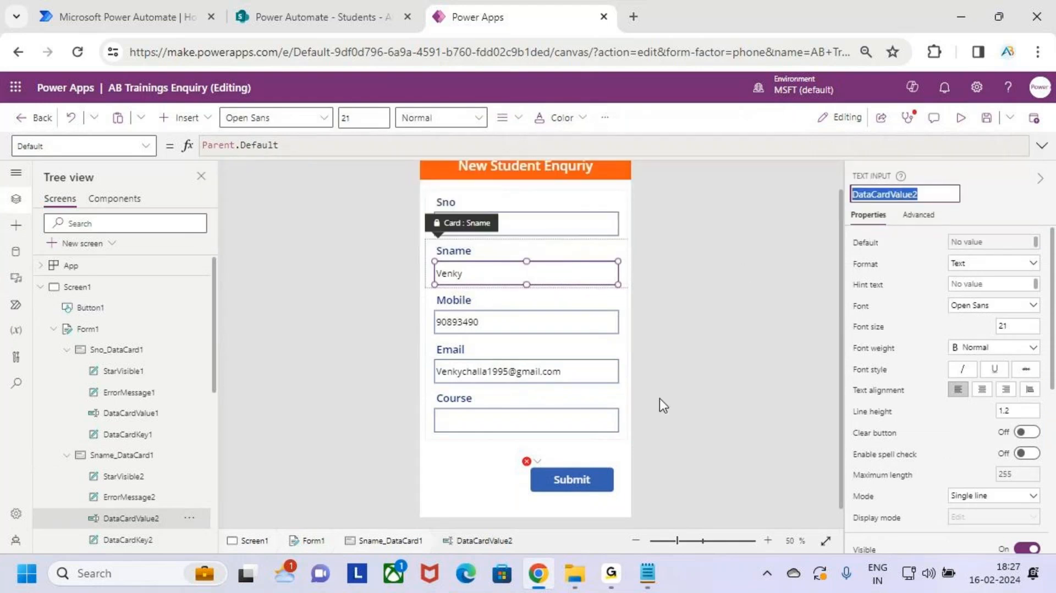
left_click(575, 473)
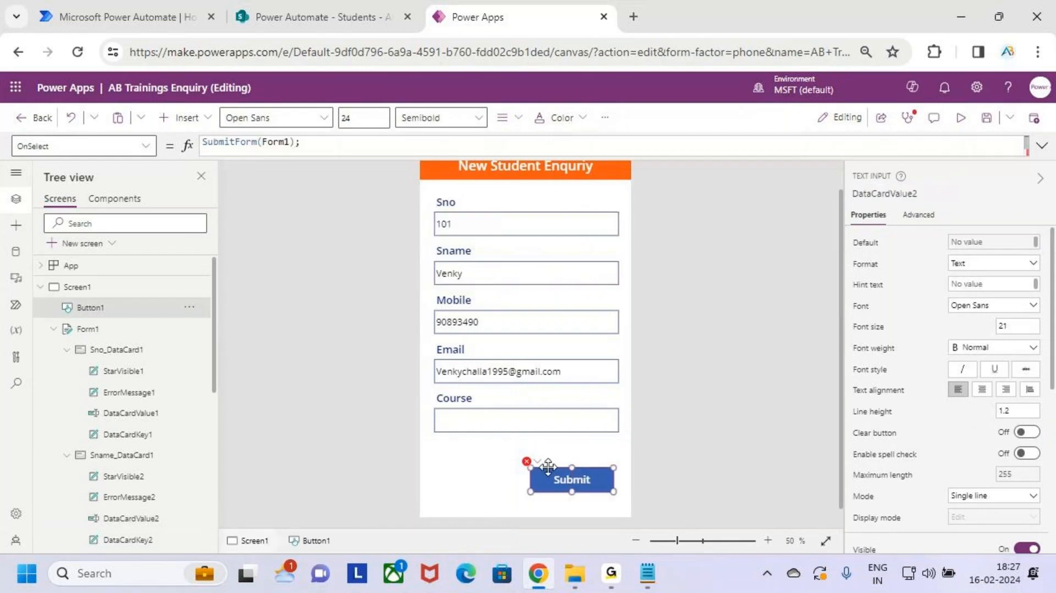
left_click(1041, 145)
left_click(726, 173)
Step: Append DataCardValue2.Text & "We are from Analytics Benchmark" to the body, removing the lowercase b
type("DataCardValue2")
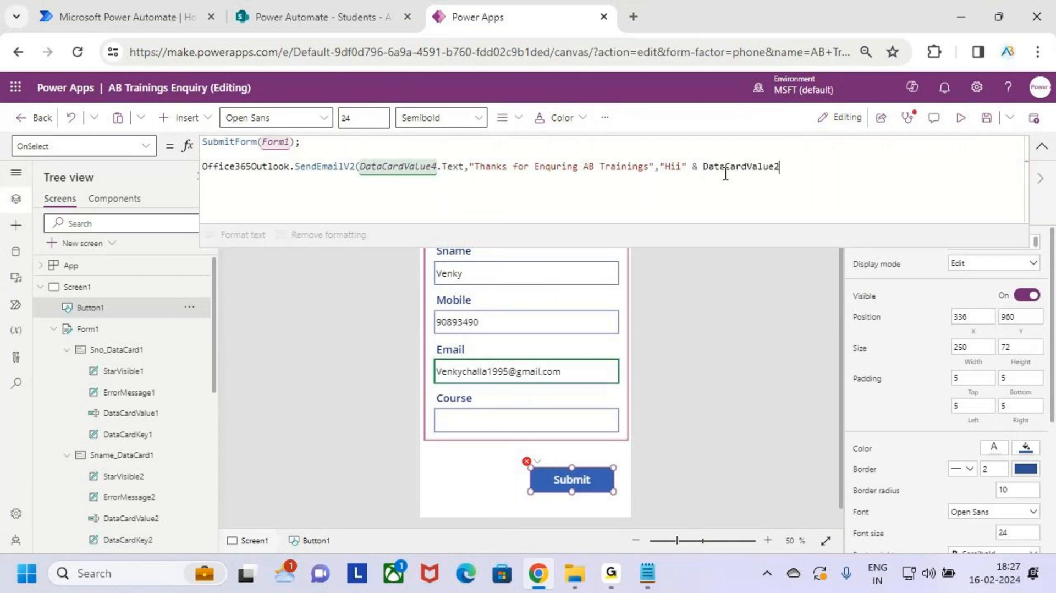
type(".Text")
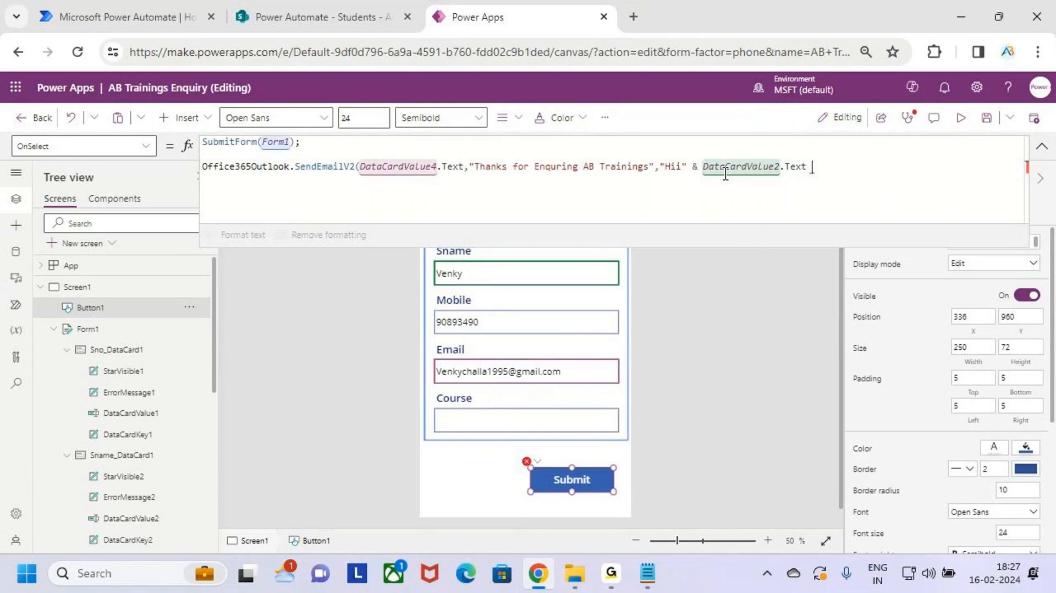
type(" &")
type(" \"")
type("We are ")
type("from ")
type("Analyti")
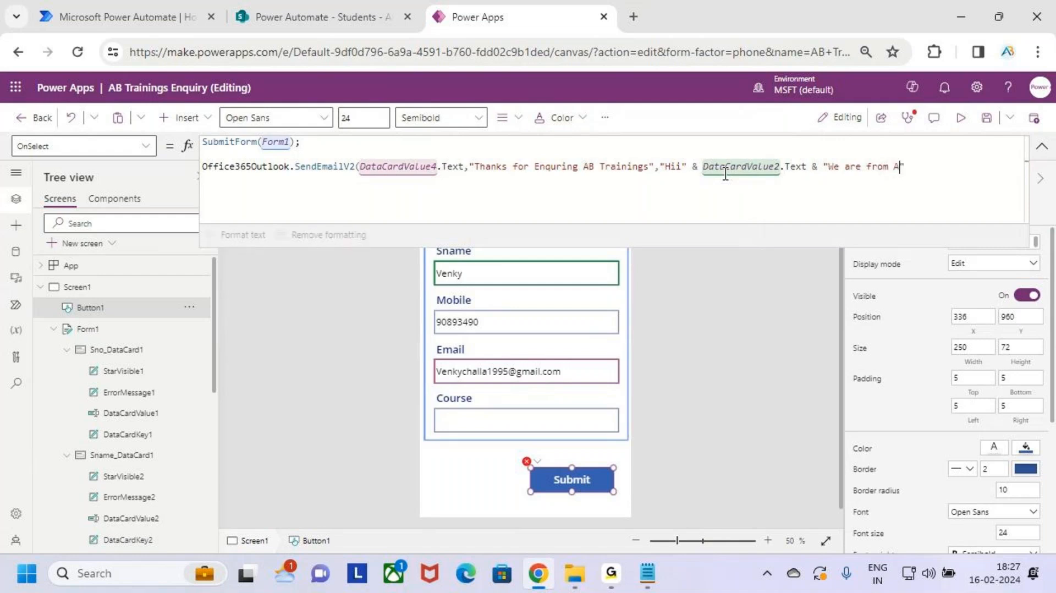
type("cs benchm")
type("ark")
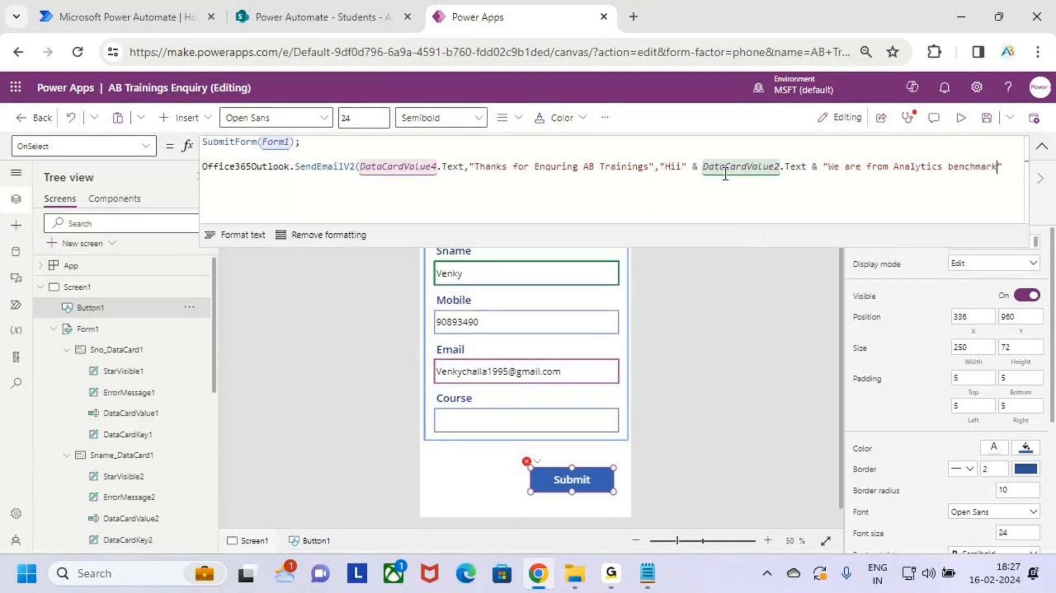
key("Left")
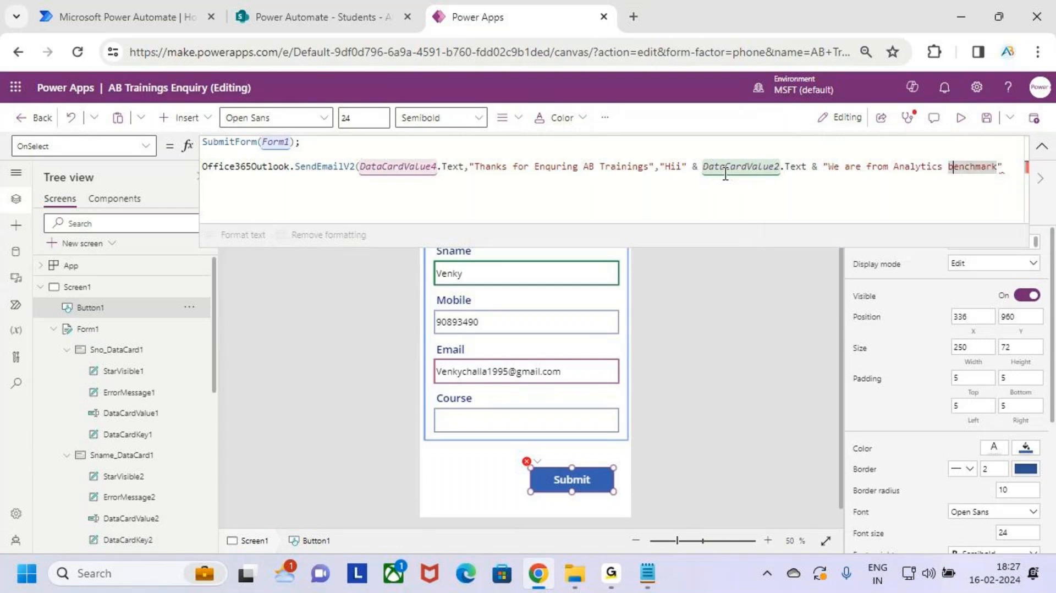
key("BackSpace")
Step: Capitalise Benchmark, then continue the body on an indented new line with "Thanks for Enquering" &
type("B")
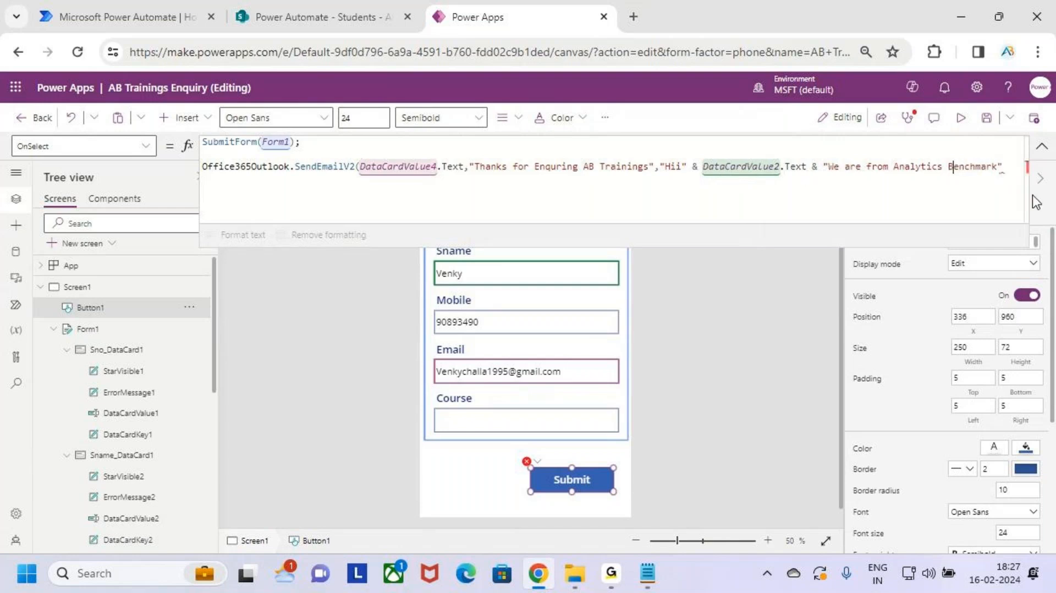
left_click(1000, 167)
key("BackSpace")
key("shift+Return")
key("End")
type("Thanks for Enqu")
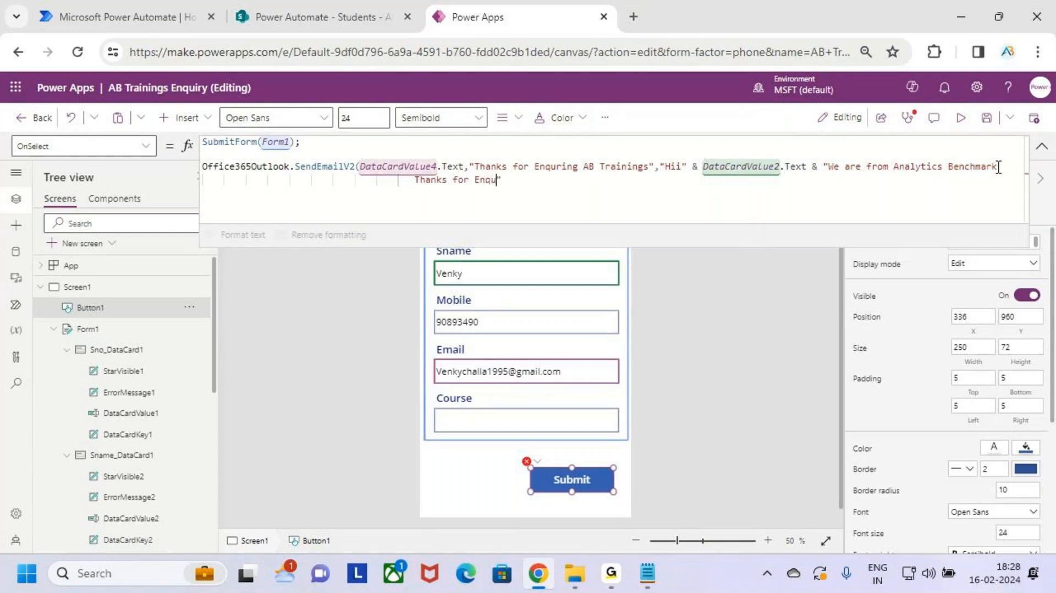
type("ering")
key("BackSpace")
left_click(557, 182)
type("&")
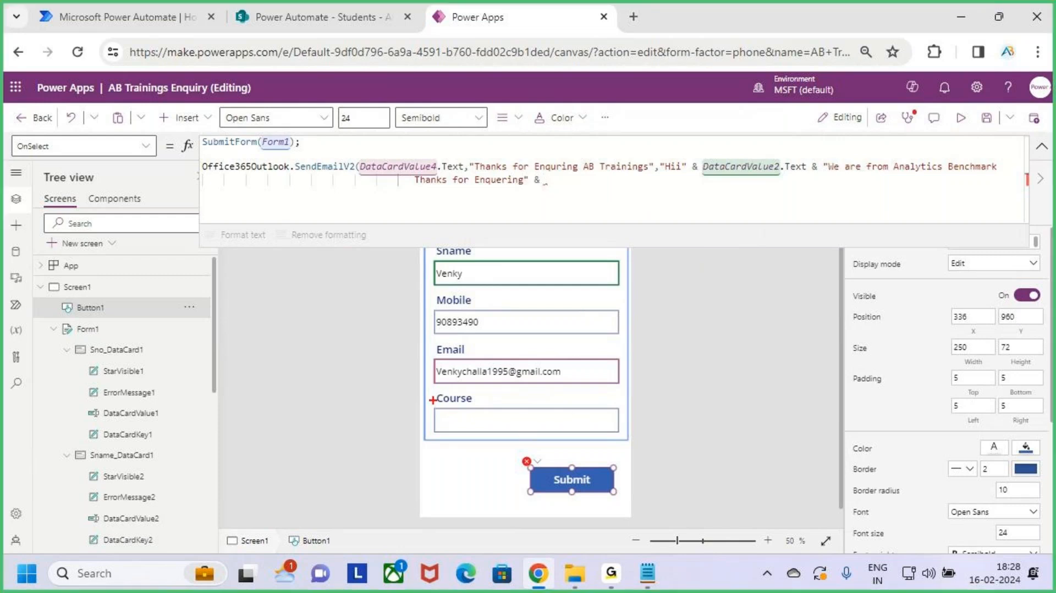
mouse_move(433, 400)
left_mouse_down()
mouse_move(549, 433)
mouse_move(597, 429)
mouse_move(600, 280)
mouse_move(548, 179)
mouse_move(598, 205)
left_mouse_up()
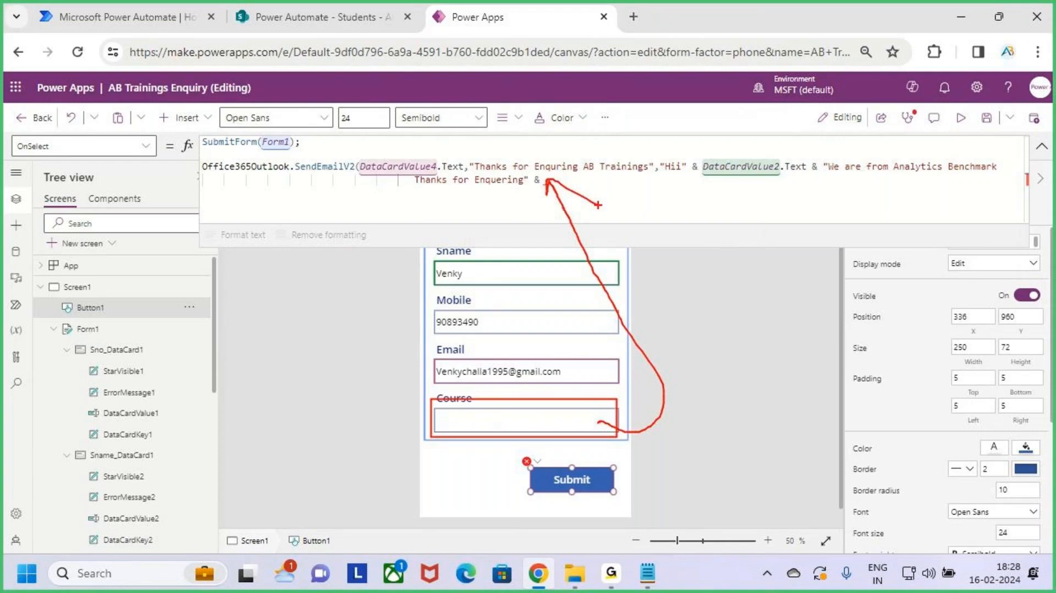
key("Escape")
Step: Look up the Course input's name, DataCardValue5, and return to the Submit formula
left_click(554, 416)
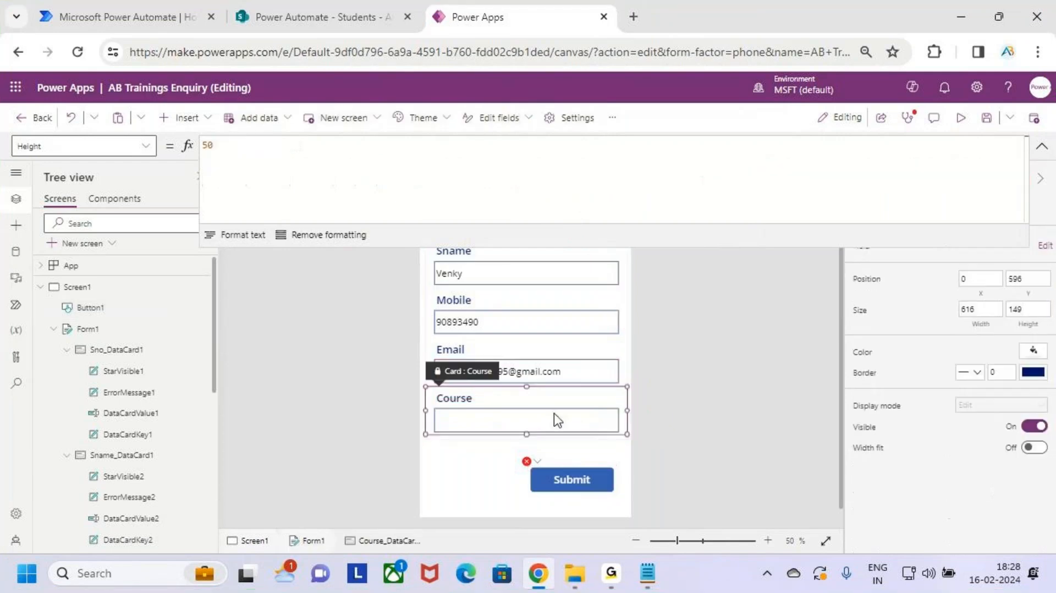
left_click(558, 416)
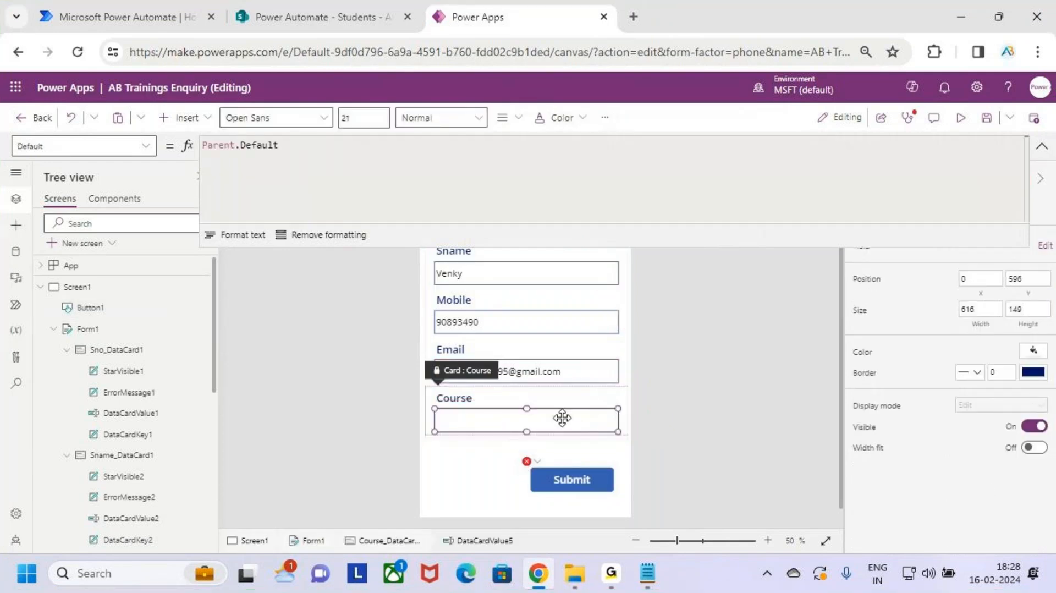
left_click(1041, 147)
left_click(888, 192)
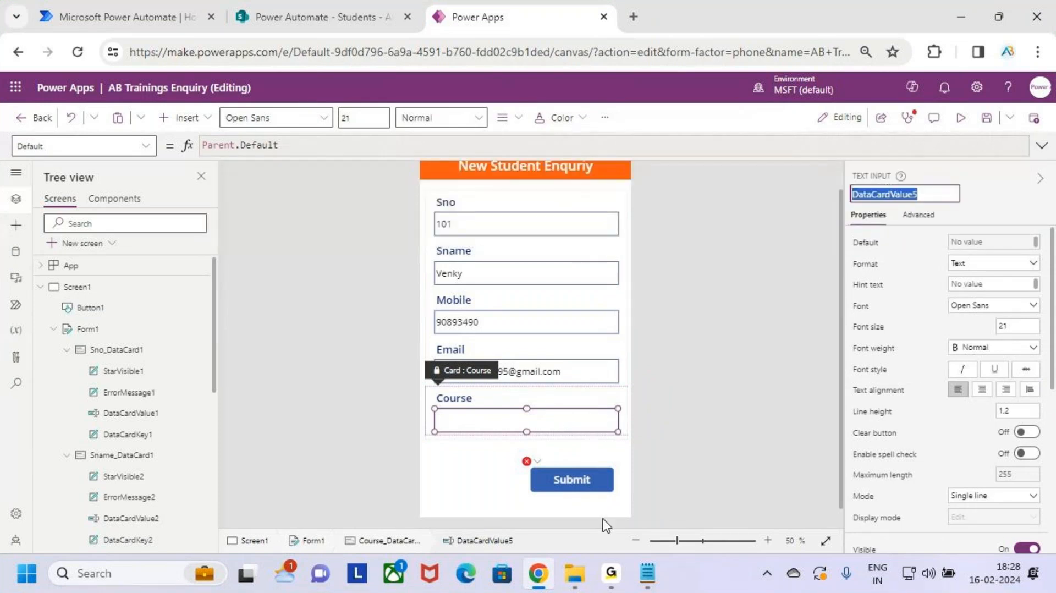
left_click(569, 481)
left_click(1043, 149)
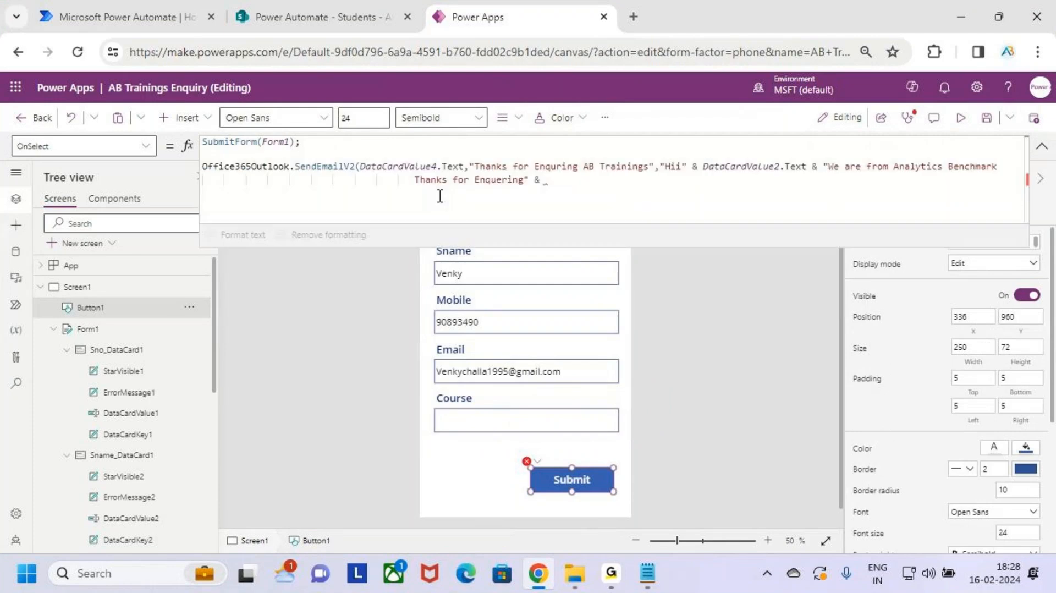
left_click(567, 181)
Step: Append DataCardValue5.Text & " Course" & "We will Update you when the New Batch" & to the body
type("DataCardValue5")
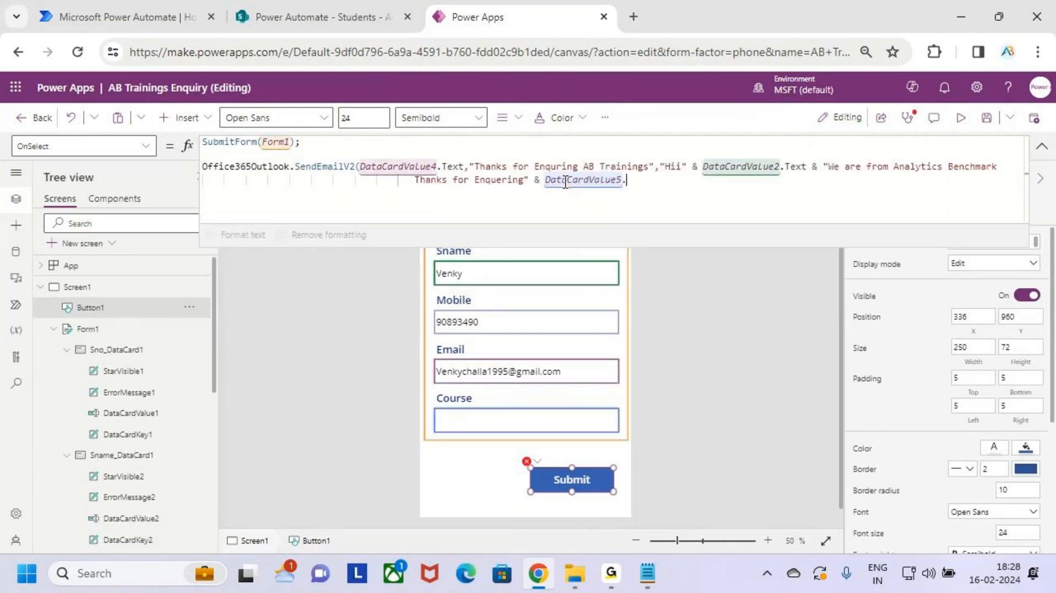
type(".Text")
type("& \" Course")
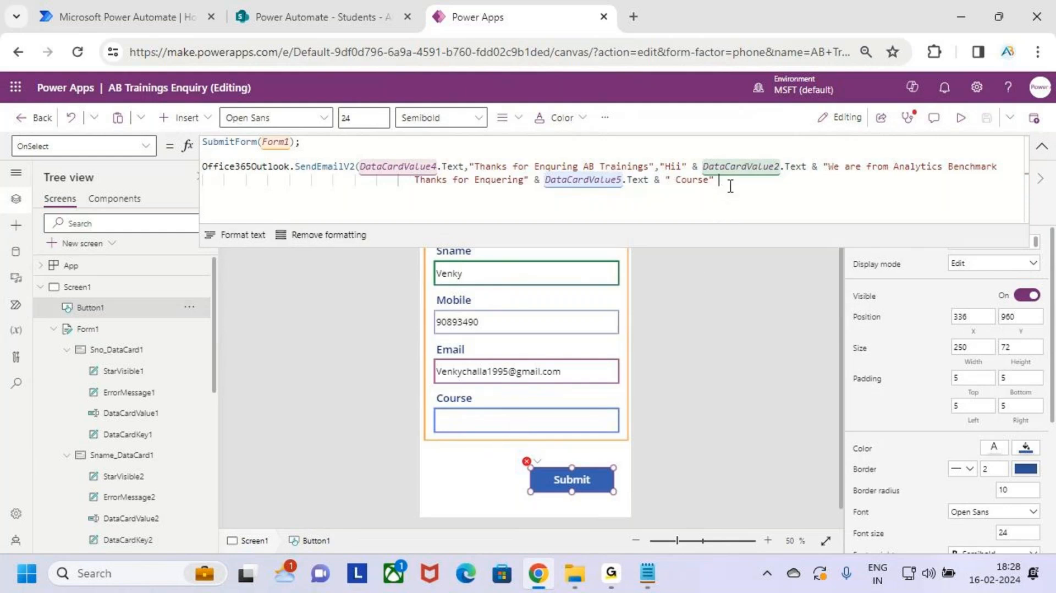
key("Left")
key("Left")
key("BackSpace")
key("BackSpace")
key("BackSpace")
key("BackSpace")
key("BackSpace")
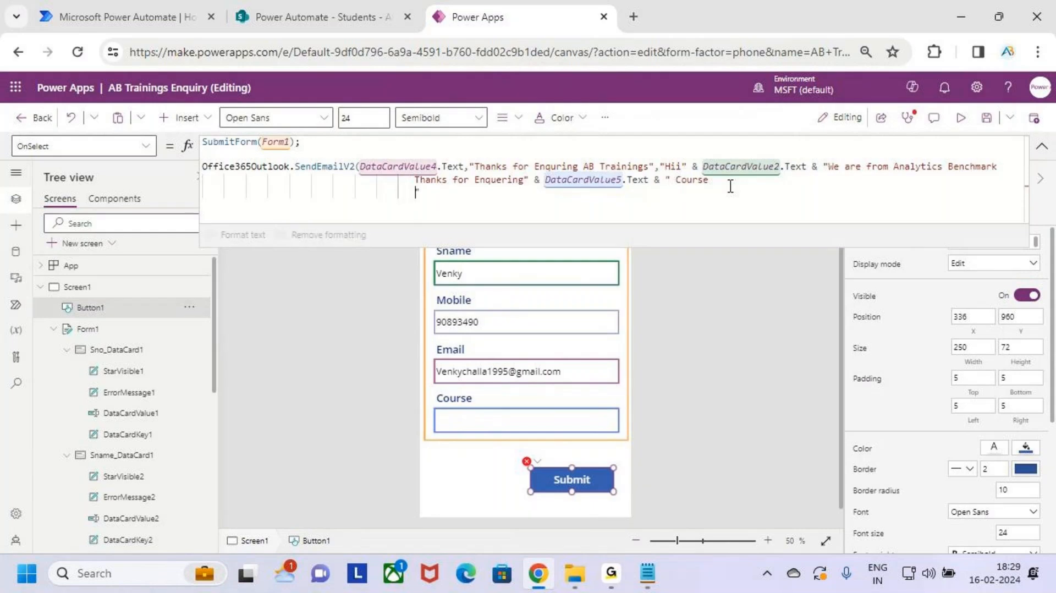
key("Right")
type("& \"We will Update ")
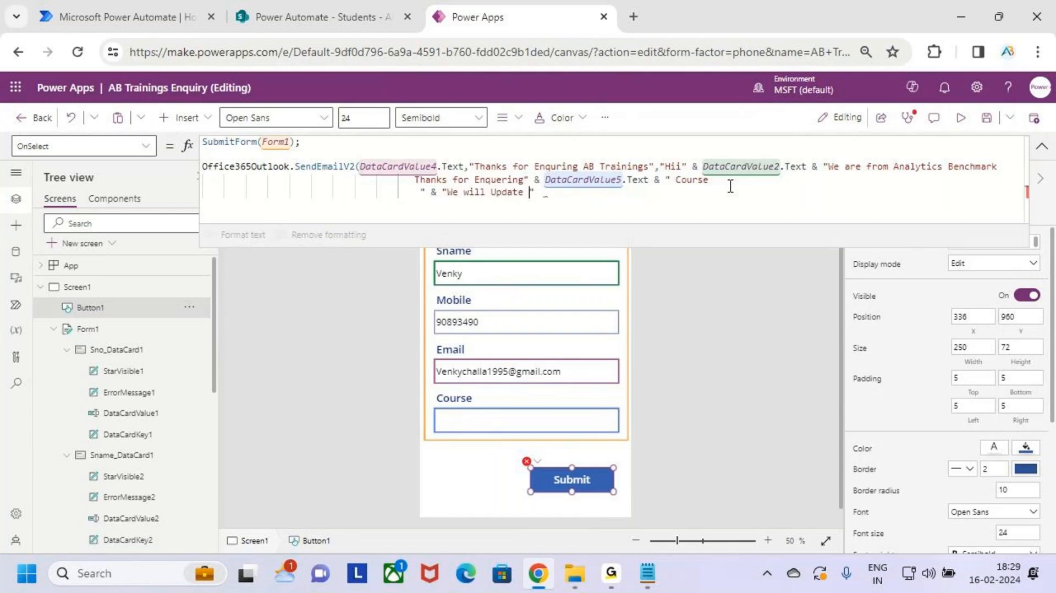
type("you when the New Batch")
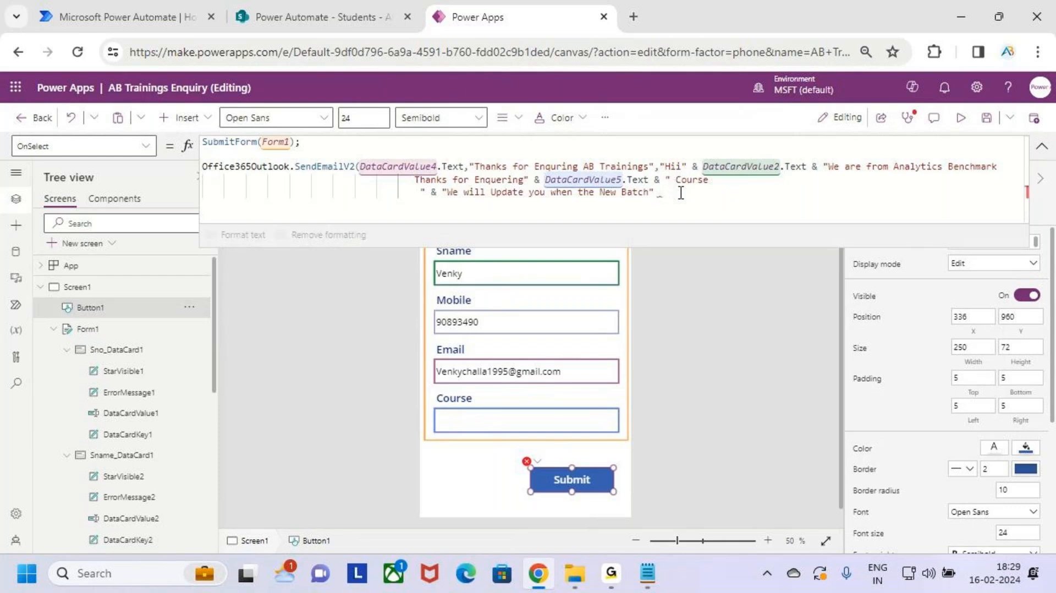
key("Left")
key("Right")
type("&")
Step: Add the sign-off lines "Thanks" and "AB Trainings" to the body and enlarge the formula editor
key("shift+Return")
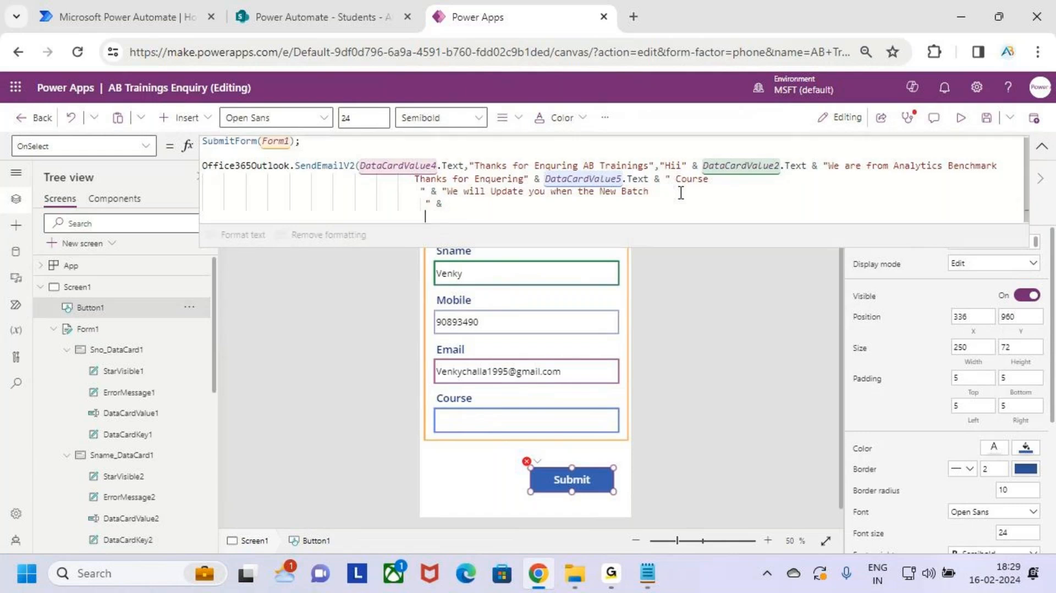
type("\"Thanks")
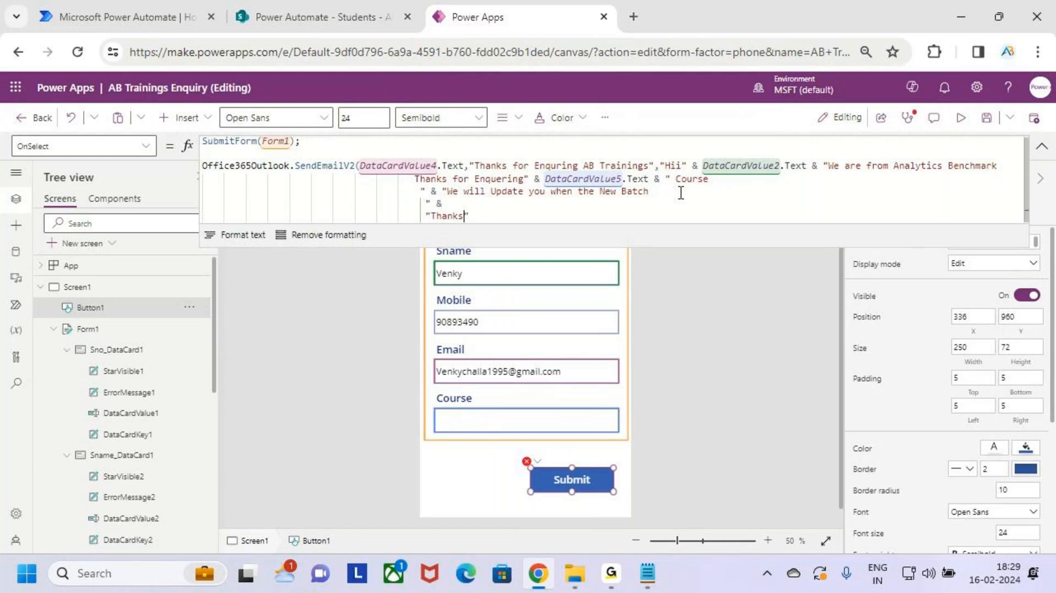
key("shift+Return")
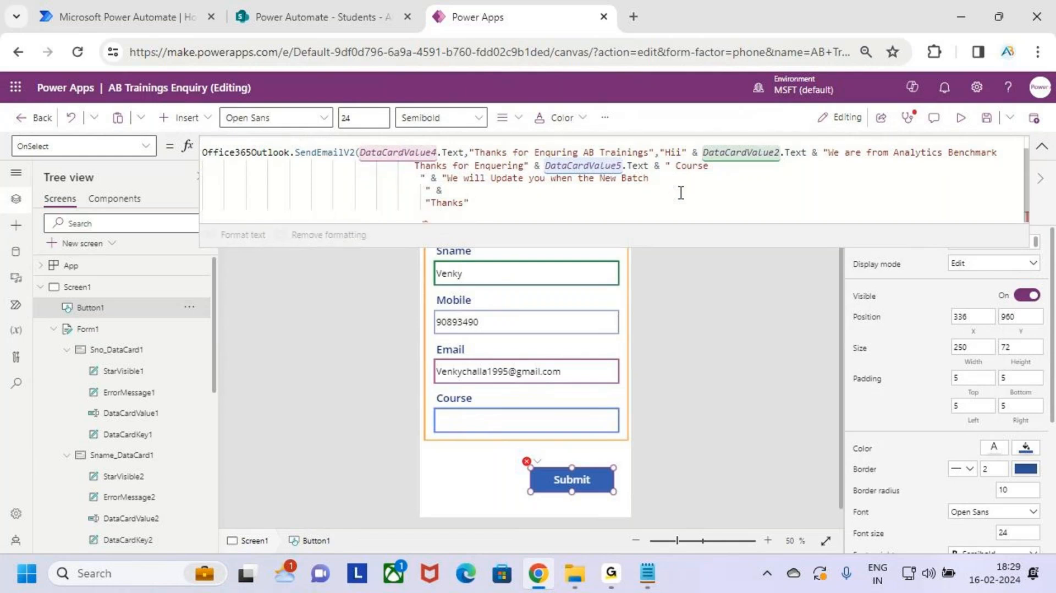
type("\"")
left_click(507, 205)
type("&")
left_click(449, 208)
left_click(433, 215)
type("AB Trainings")
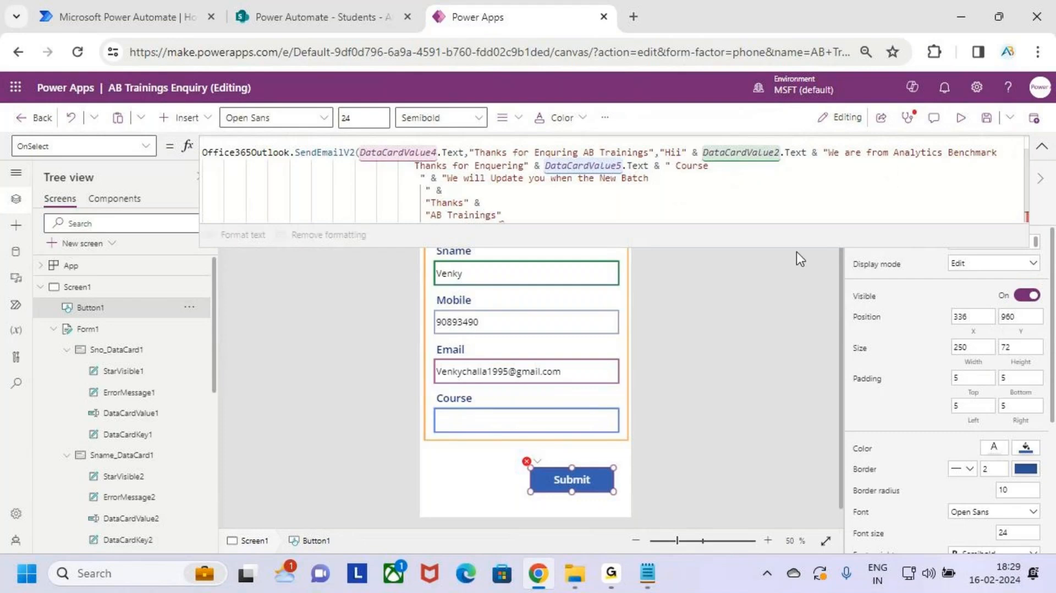
left_click_drag(792, 248, 806, 318)
key("ctrl+2")
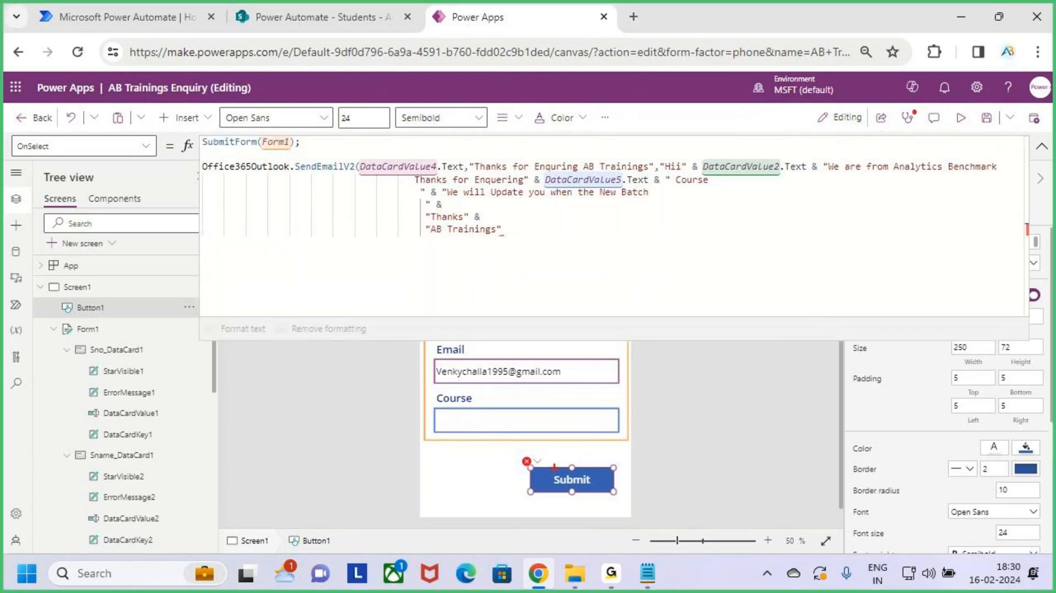
left_click_drag(507, 453, 643, 501)
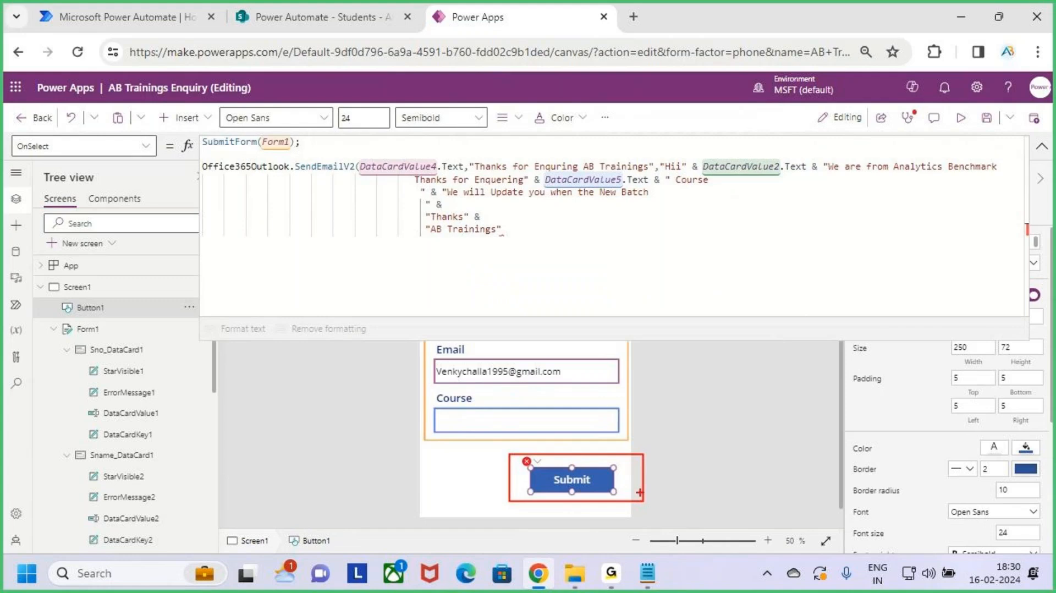
left_click_drag(223, 154, 295, 152)
left_click_drag(258, 178, 338, 173)
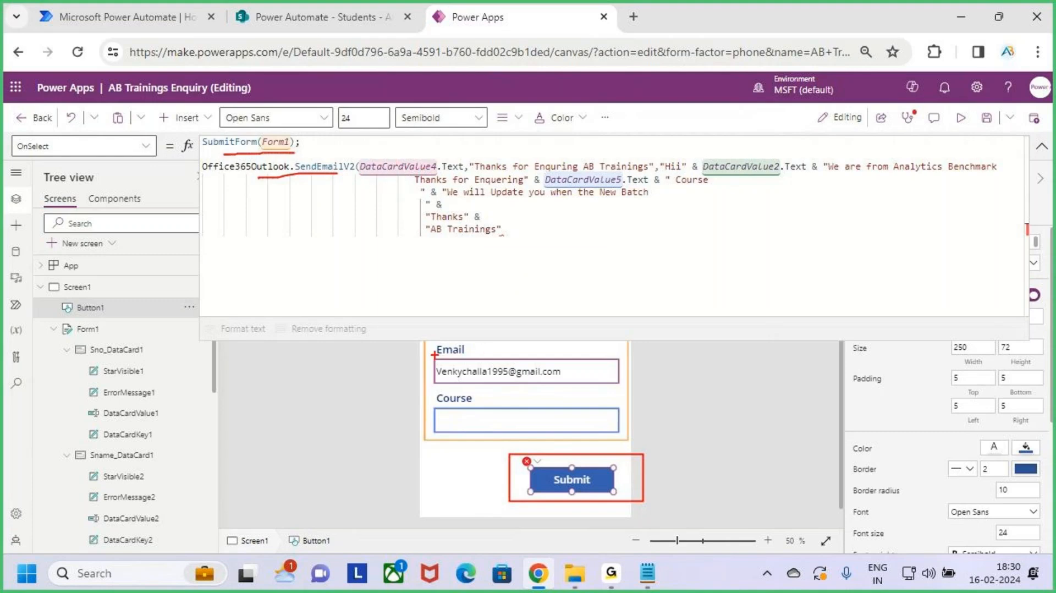
mouse_move(435, 354)
left_mouse_down()
mouse_move(484, 383)
mouse_move(624, 388)
left_mouse_up()
mouse_move(458, 374)
left_mouse_down()
mouse_move(333, 343)
mouse_move(361, 178)
mouse_move(384, 176)
left_mouse_up()
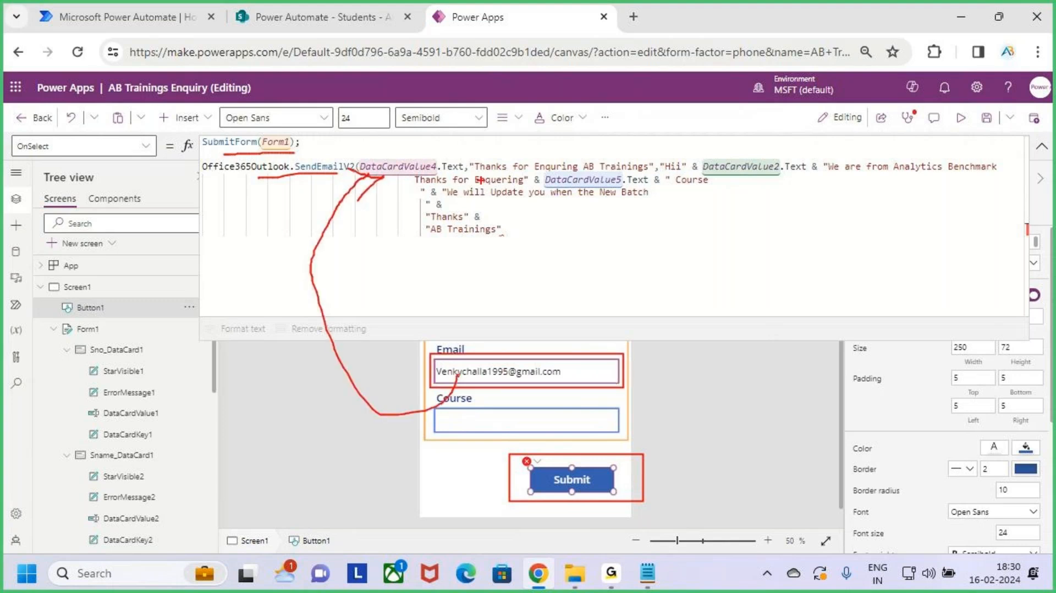
mouse_move(472, 155)
left_mouse_down()
mouse_move(563, 182)
mouse_move(645, 183)
mouse_move(687, 170)
mouse_move(1001, 177)
left_mouse_up()
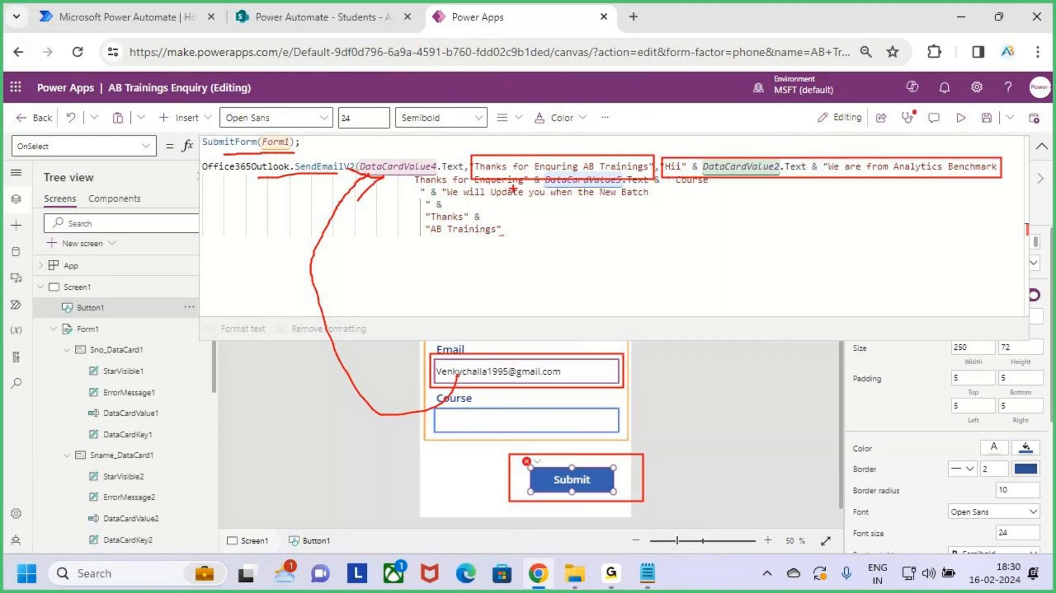
left_click_drag(508, 193, 685, 189)
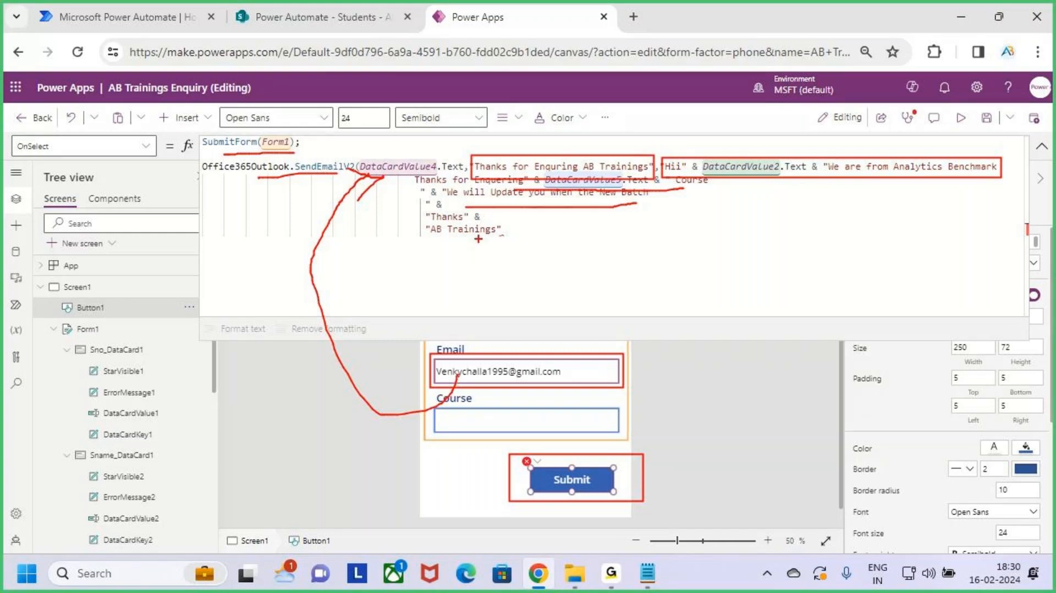
key("Escape")
Step: Close the SendEmailV2 call with ')' and a semicolon, and start a new line below it
left_click(526, 223)
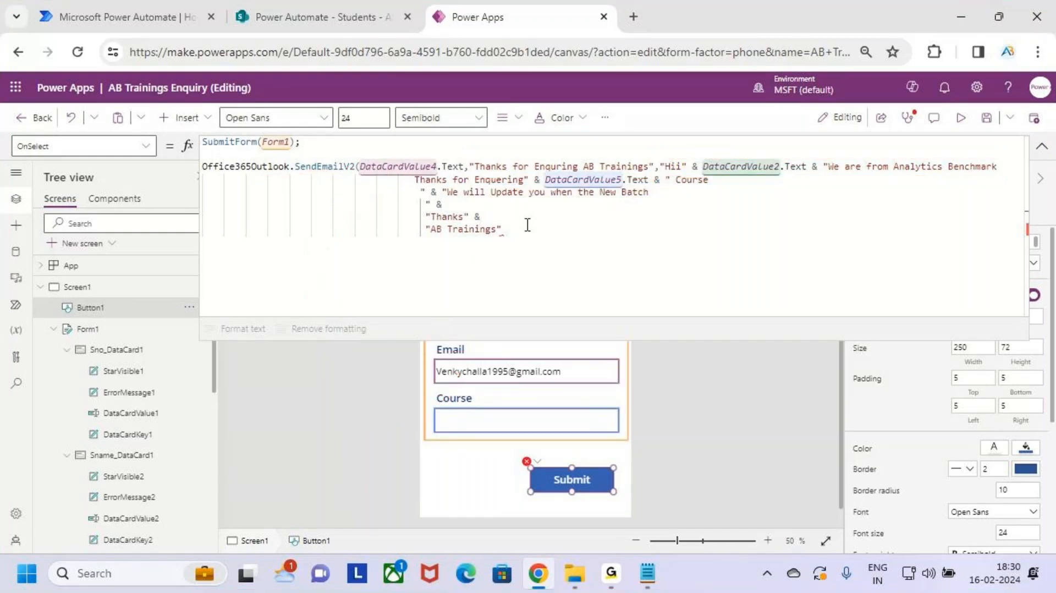
type(")")
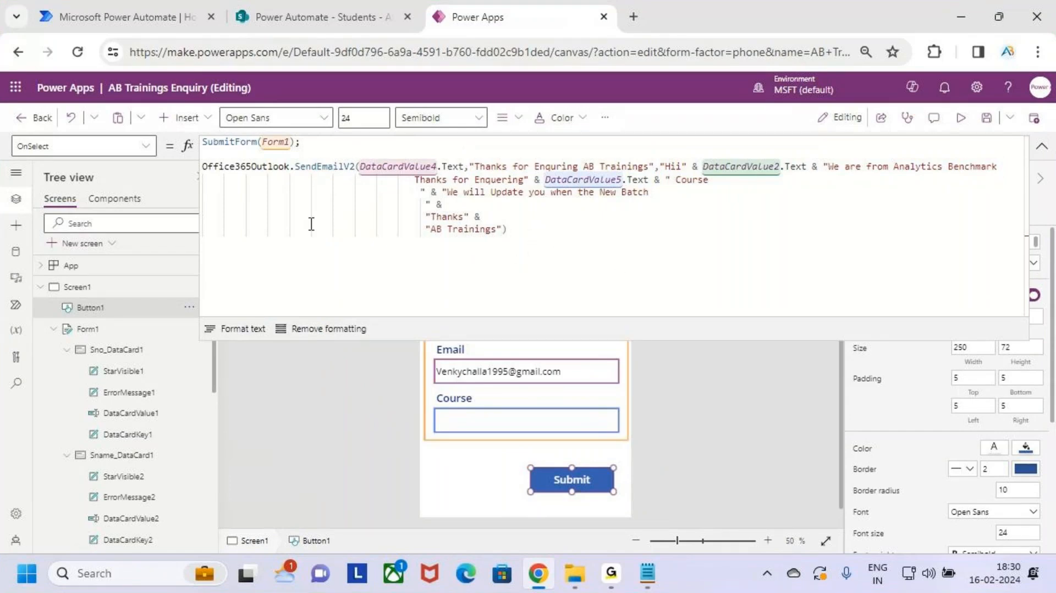
left_click(211, 256)
type("Newf")
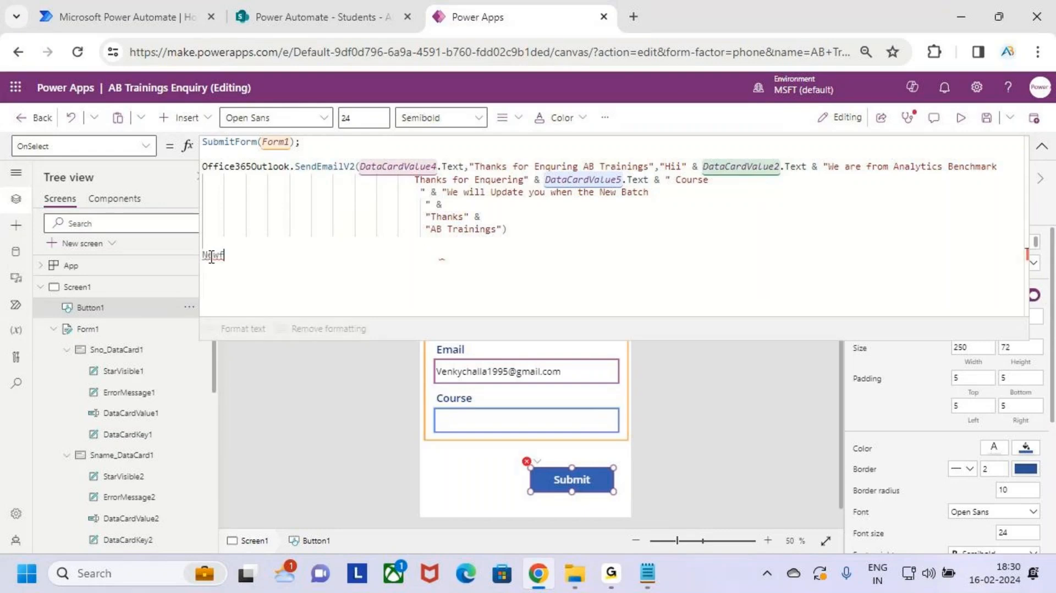
key("BackSpace")
left_click(541, 234)
key("BackSpace")
type(";")
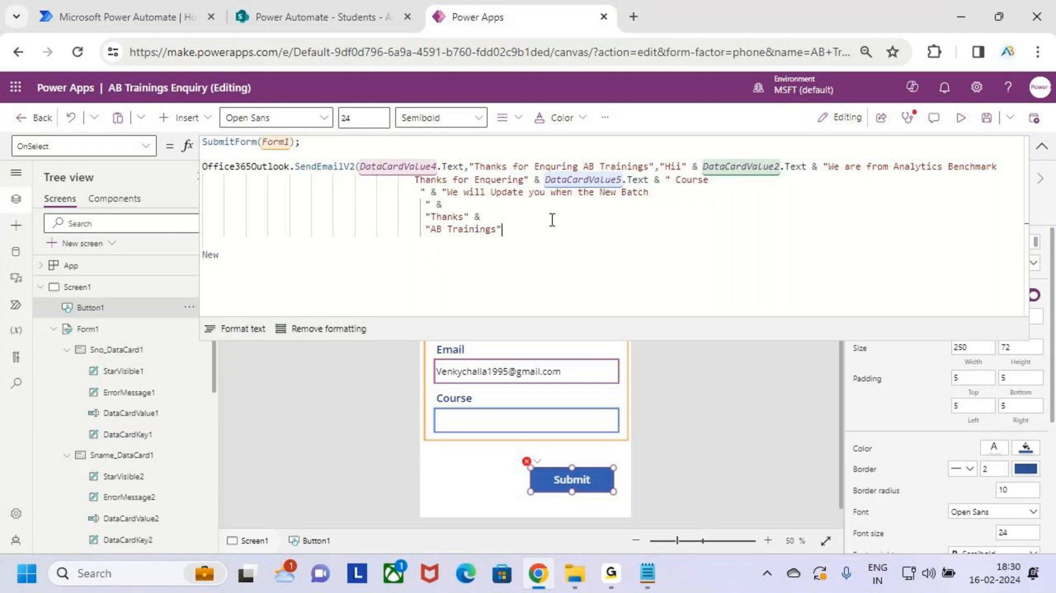
key("Left")
type(")")
key("Right")
Step: Finish the new line as NewForm(Form1); and save the app
left_click(233, 262)
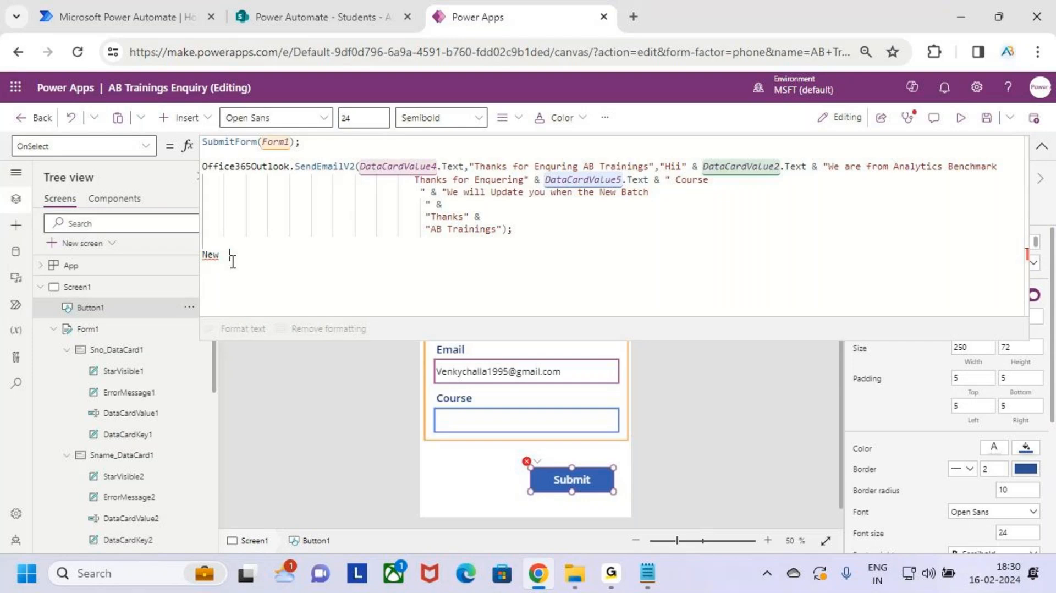
type("For")
key("BackSpace")
key("BackSpace")
key("BackSpace")
key("BackSpace")
key("BackSpace")
key("BackSpace")
type("ewForm")
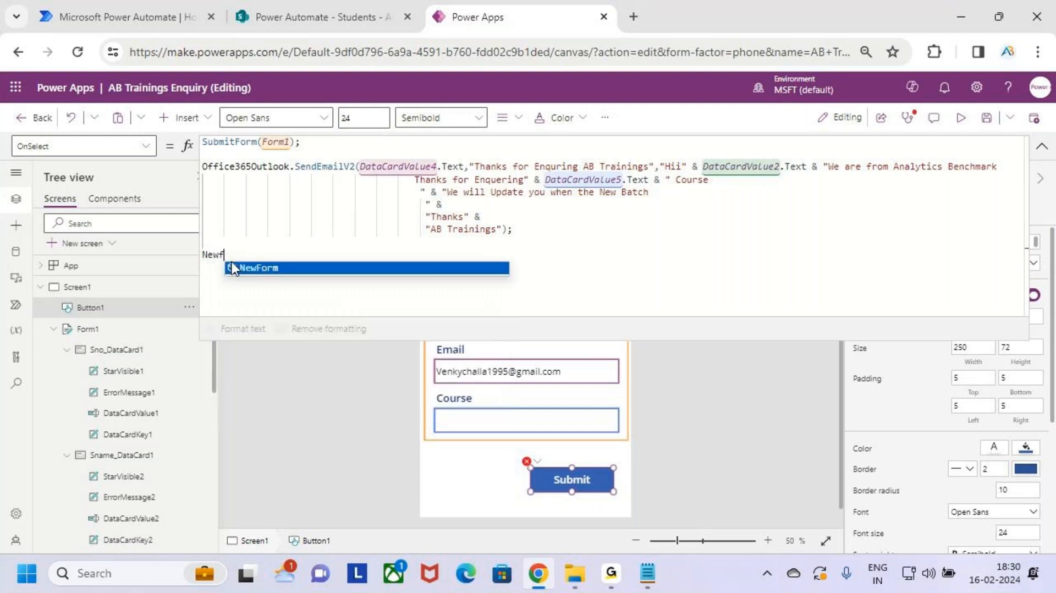
type("(form")
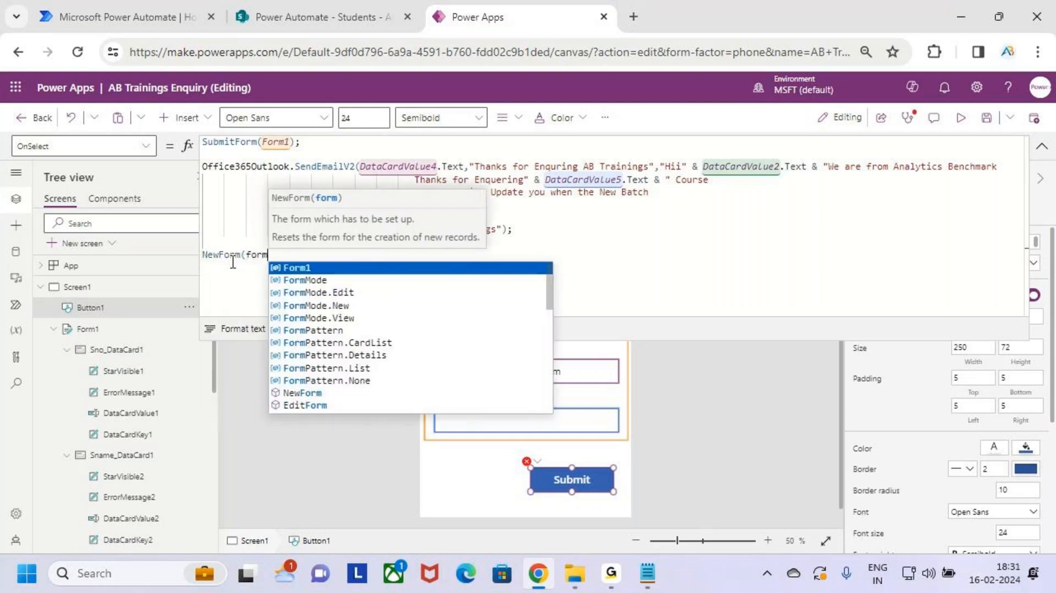
key("Tab")
type(");")
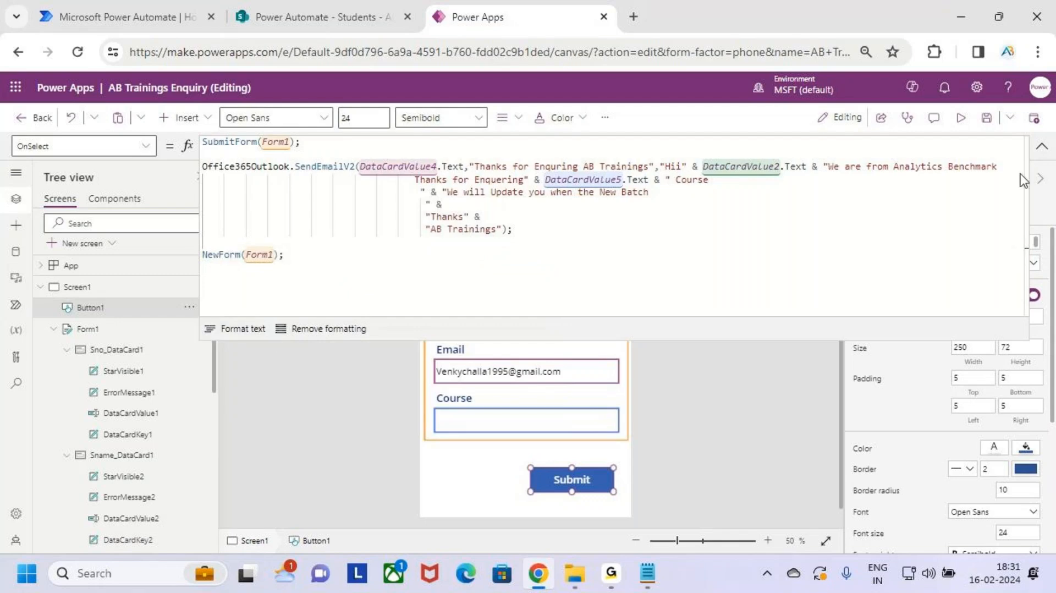
left_click(986, 119)
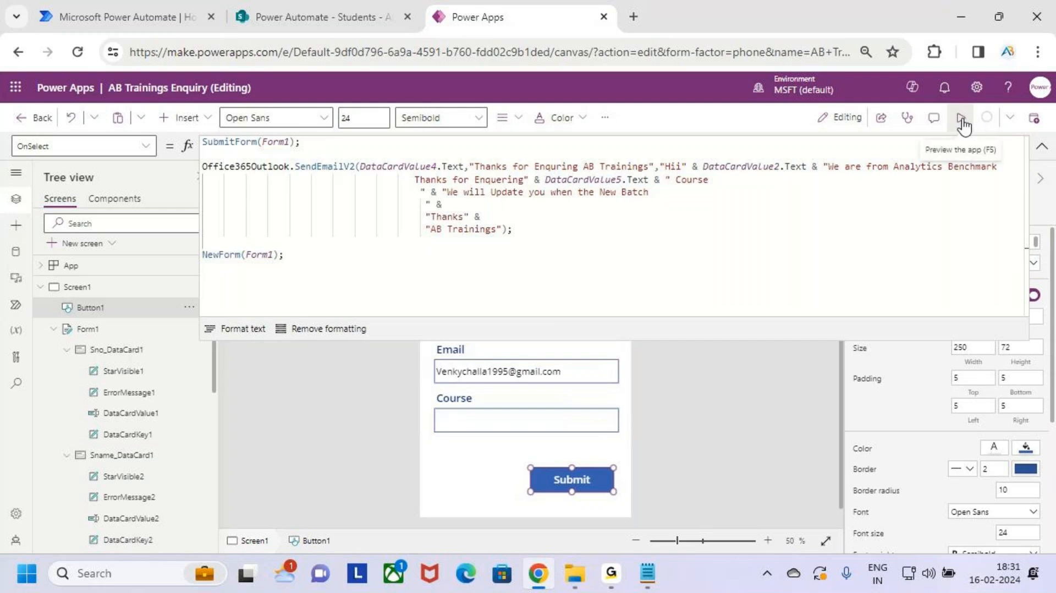
Step: In preview, fill in test enquiry 101: append 4 to the Mobile number and enter Course 'Power Apps'
left_click(963, 125)
left_click(609, 213)
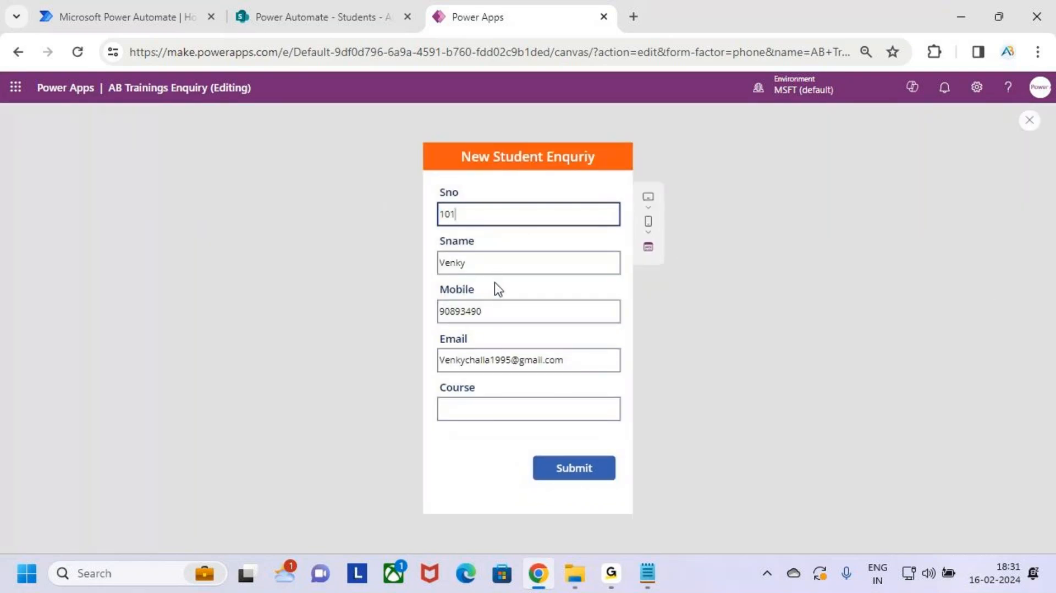
left_click(482, 266)
left_click_drag(472, 313, 532, 314)
left_click(532, 314)
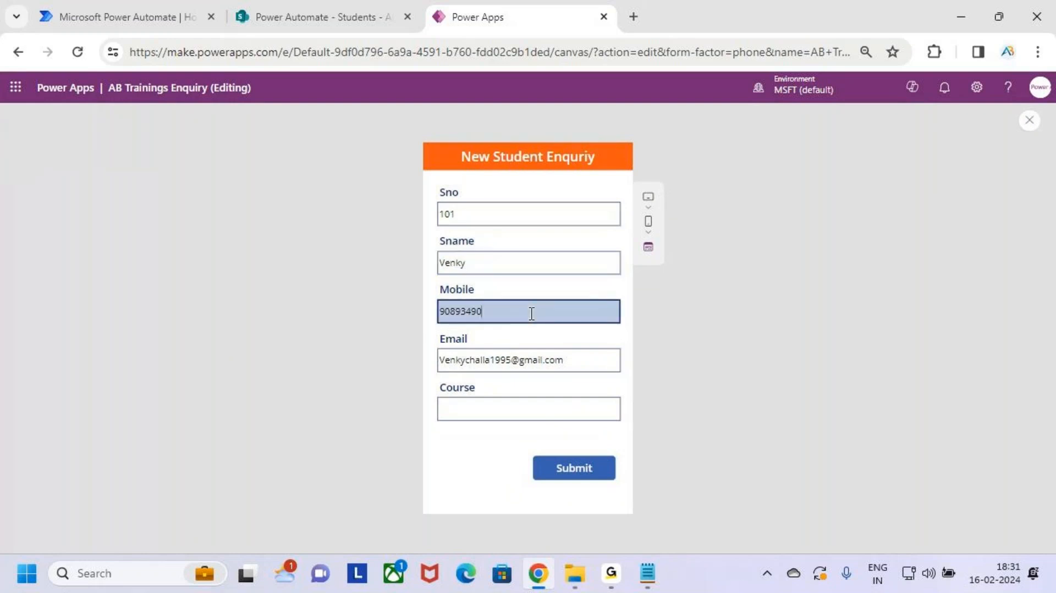
type("4")
left_click(586, 362)
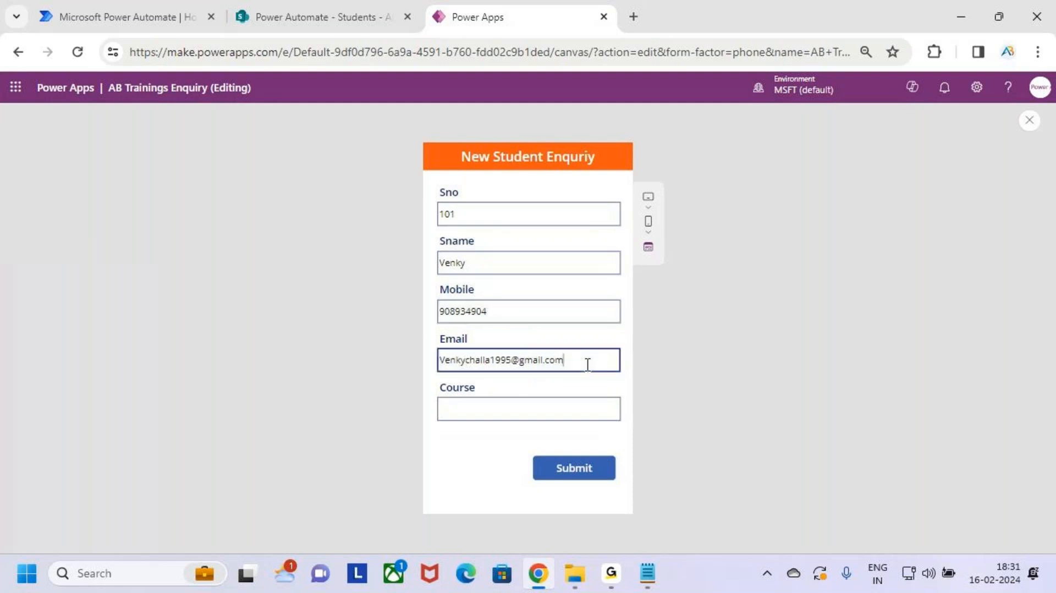
left_click_drag(586, 362, 434, 367)
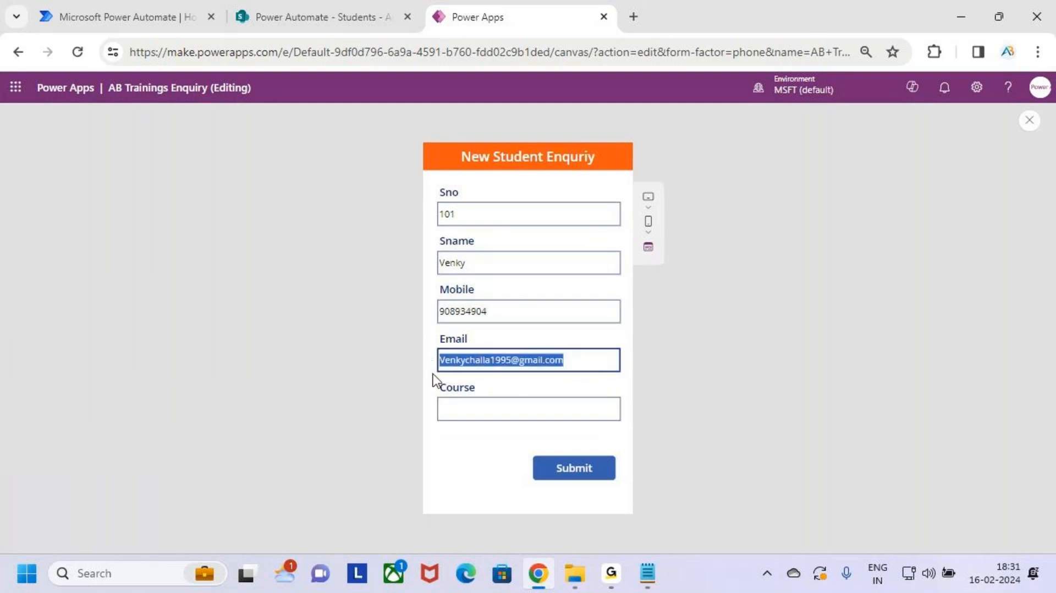
left_click(577, 411)
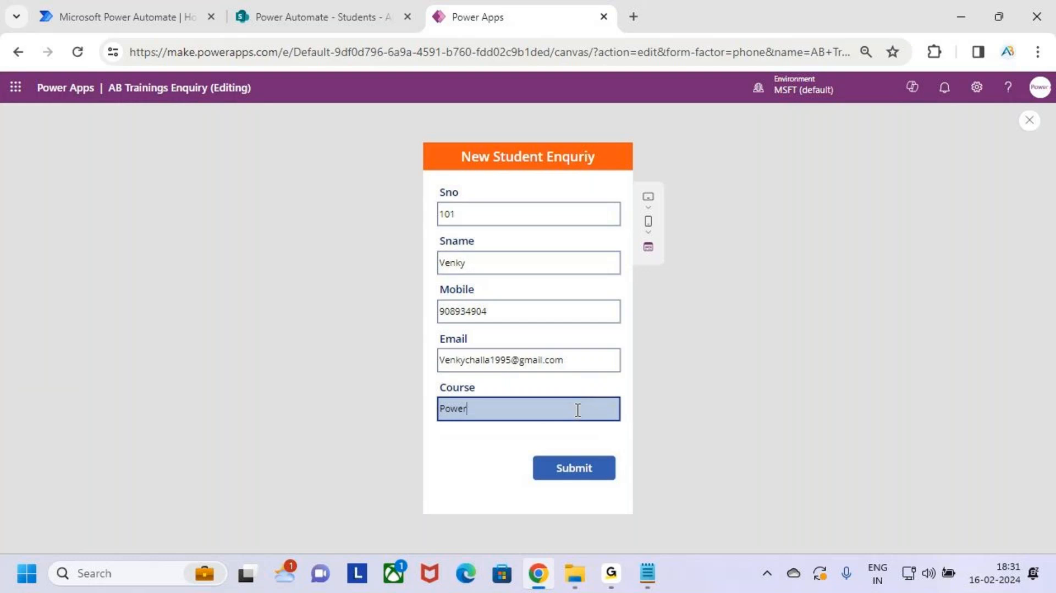
type("Power Apps")
Step: Submit the enquiry and confirm record 101 appears in the SharePoint Students list
left_click(599, 478)
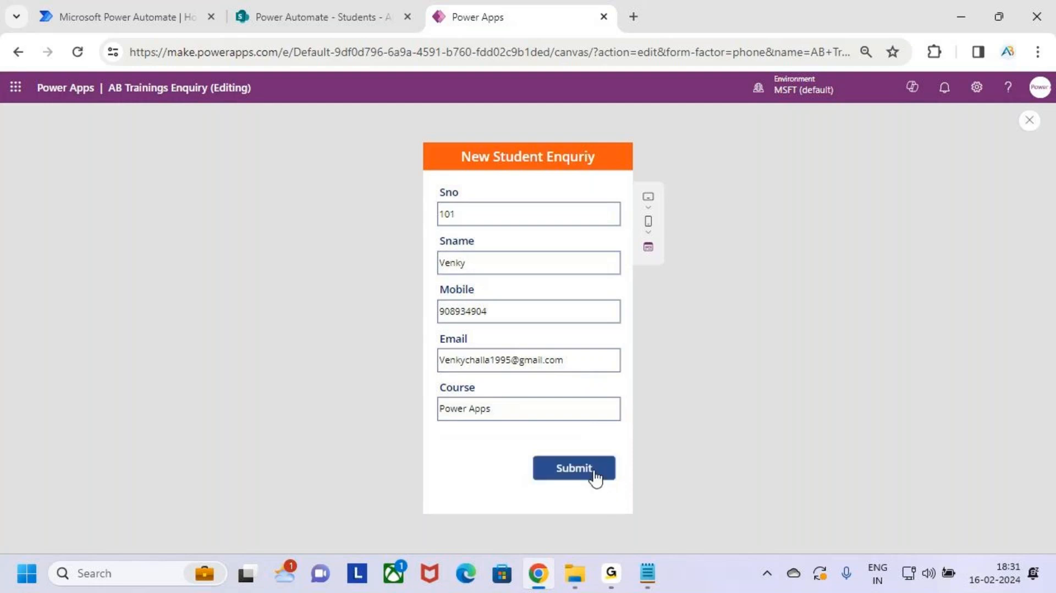
key("ctrl+2")
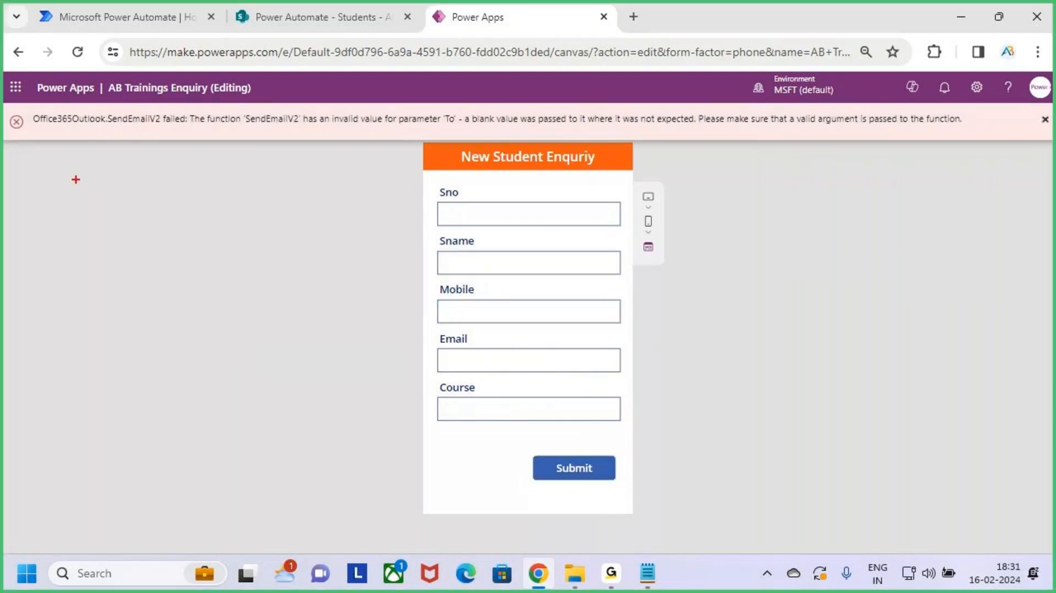
mouse_move(27, 105)
left_mouse_down()
mouse_move(159, 131)
mouse_move(293, 126)
left_mouse_up()
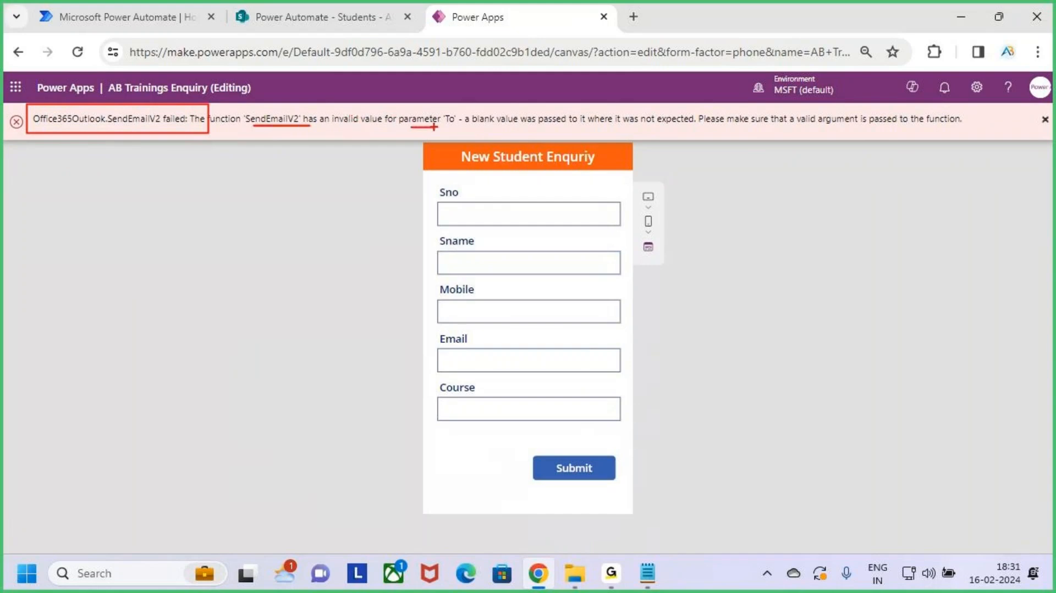
left_click_drag(441, 107, 468, 130)
key("Escape")
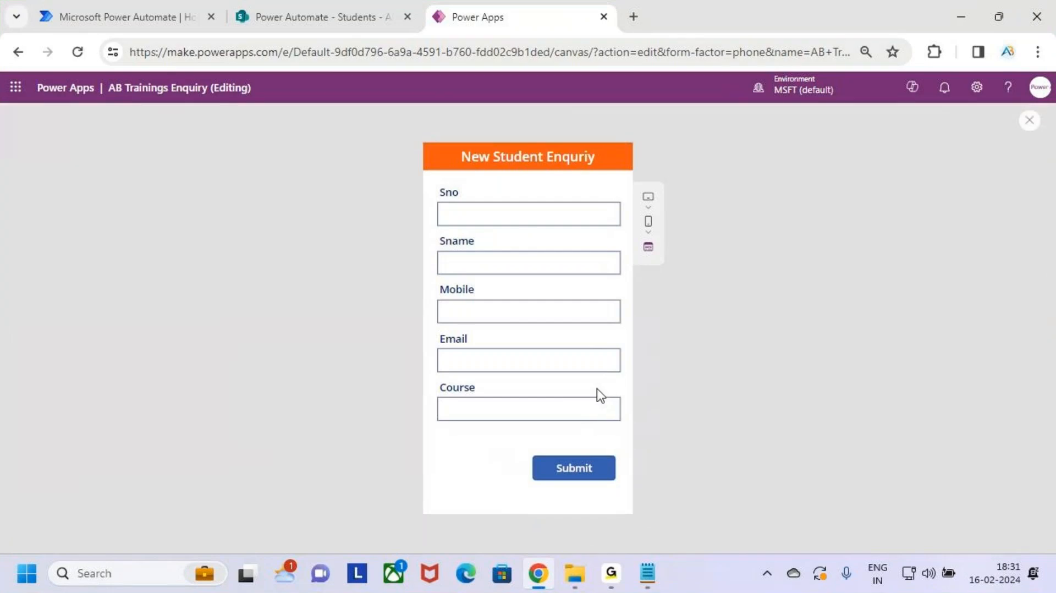
left_click(346, 24)
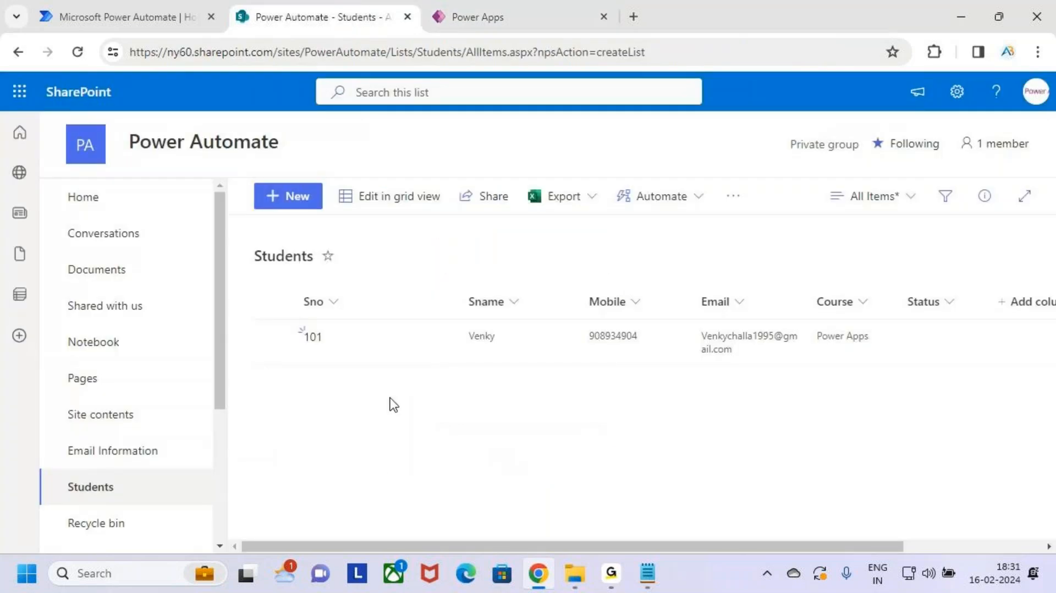
mouse_move(280, 312)
left_mouse_down()
mouse_move(833, 384)
mouse_move(914, 384)
left_mouse_up()
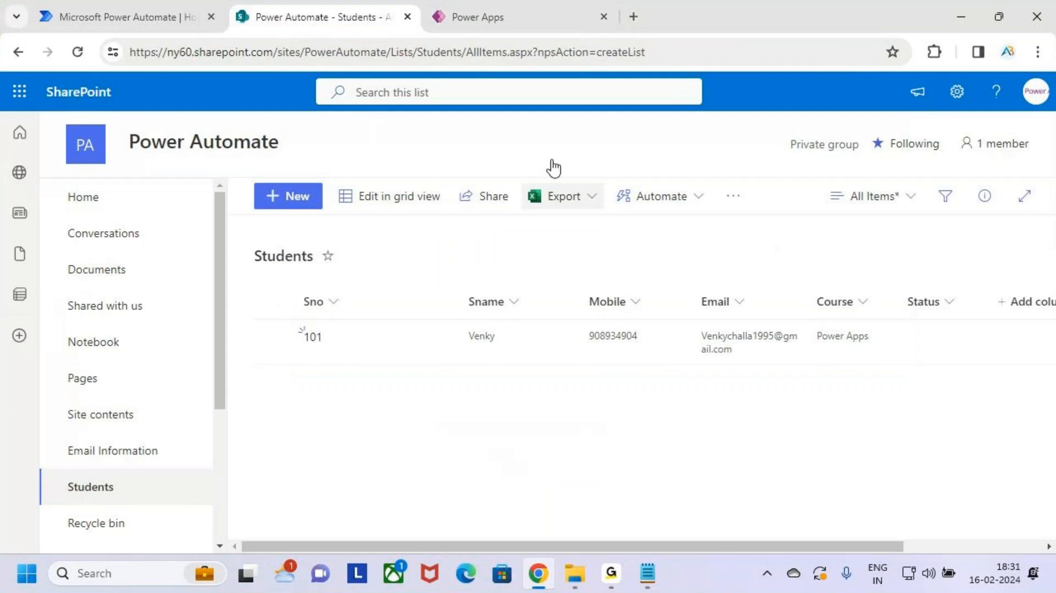
left_click(633, 16)
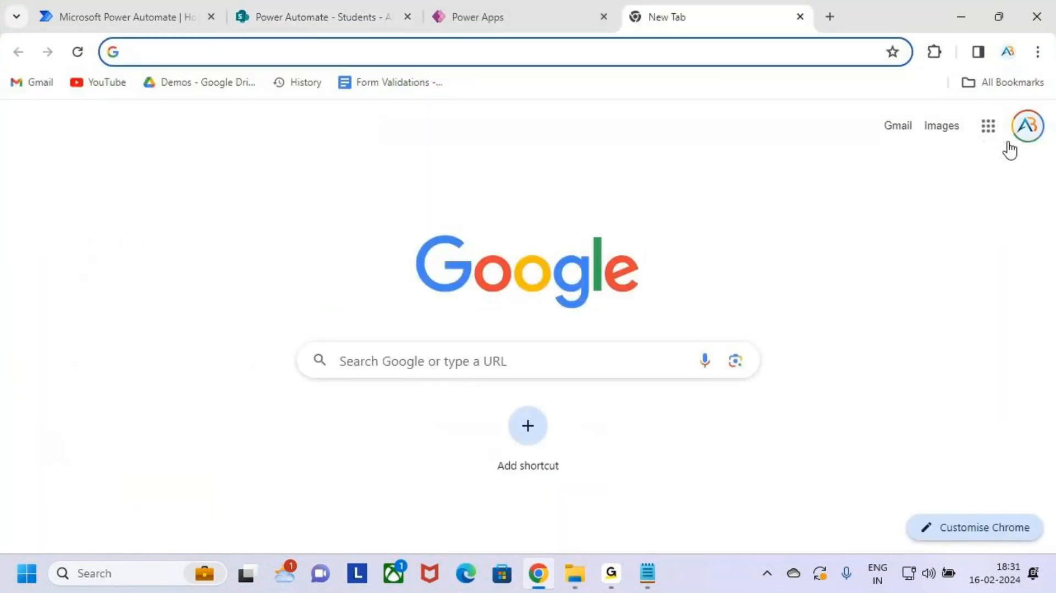
Step: Check the Gmail inbox and account for the thank-you email, which has not arrived
left_click(908, 133)
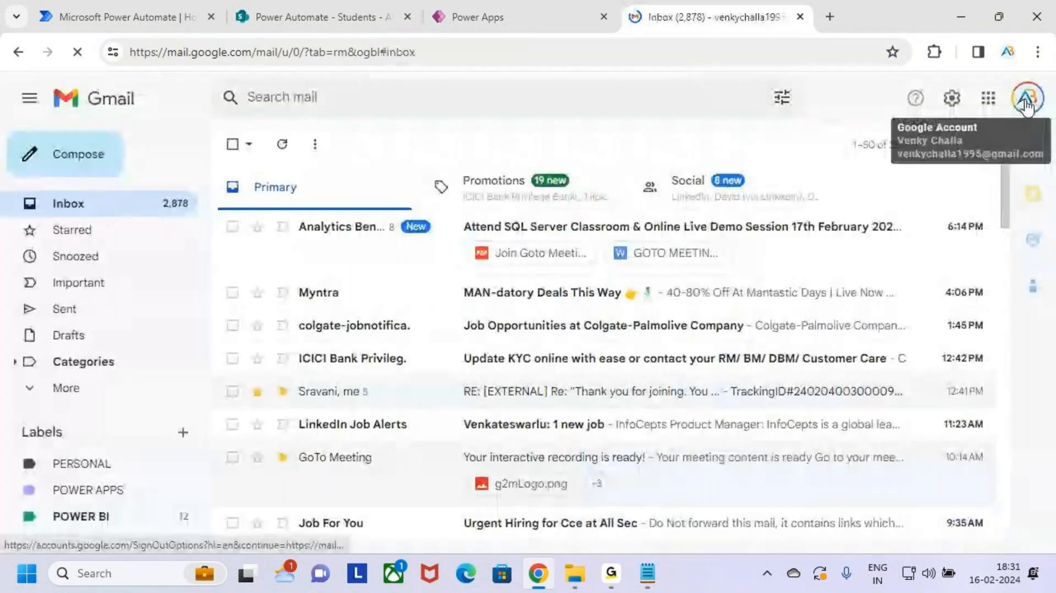
left_click(1026, 100)
key("ctrl+2")
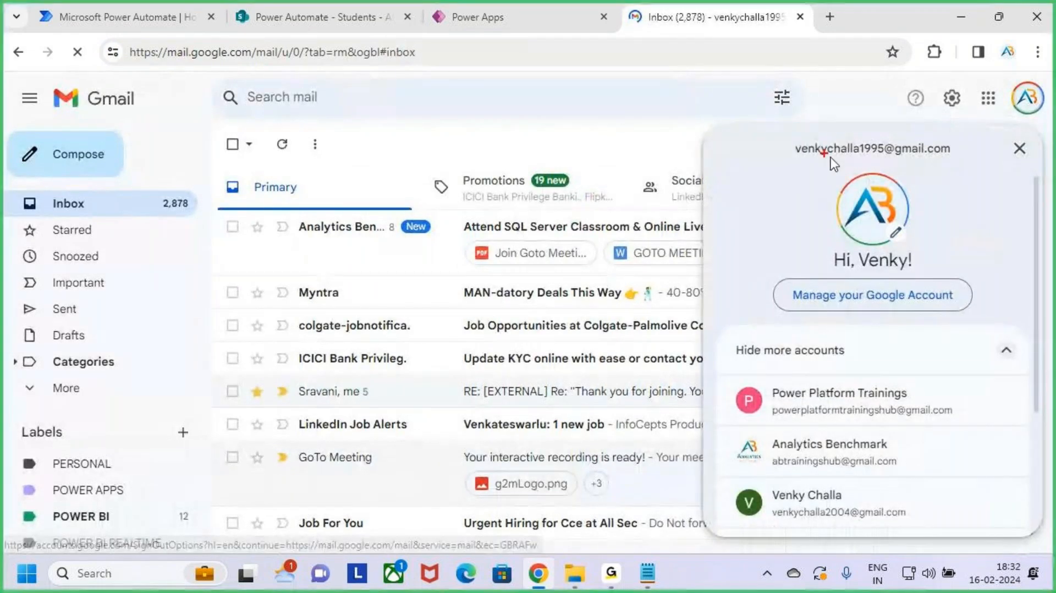
left_click_drag(774, 138, 967, 174)
key("Escape")
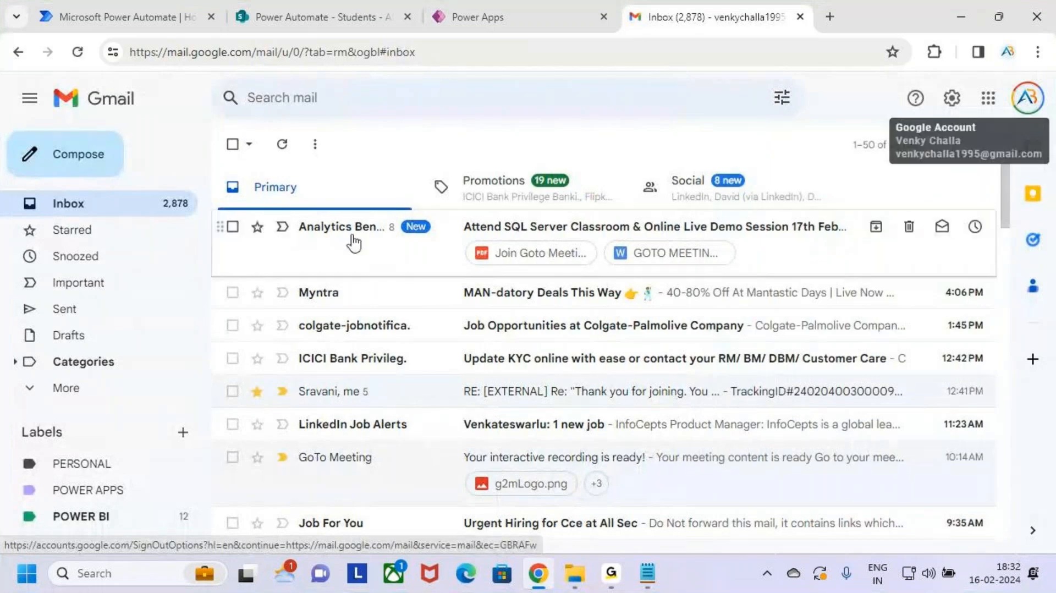
key("ctrl+2")
mouse_move(251, 209)
left_mouse_down()
mouse_move(417, 276)
mouse_move(967, 395)
left_mouse_up()
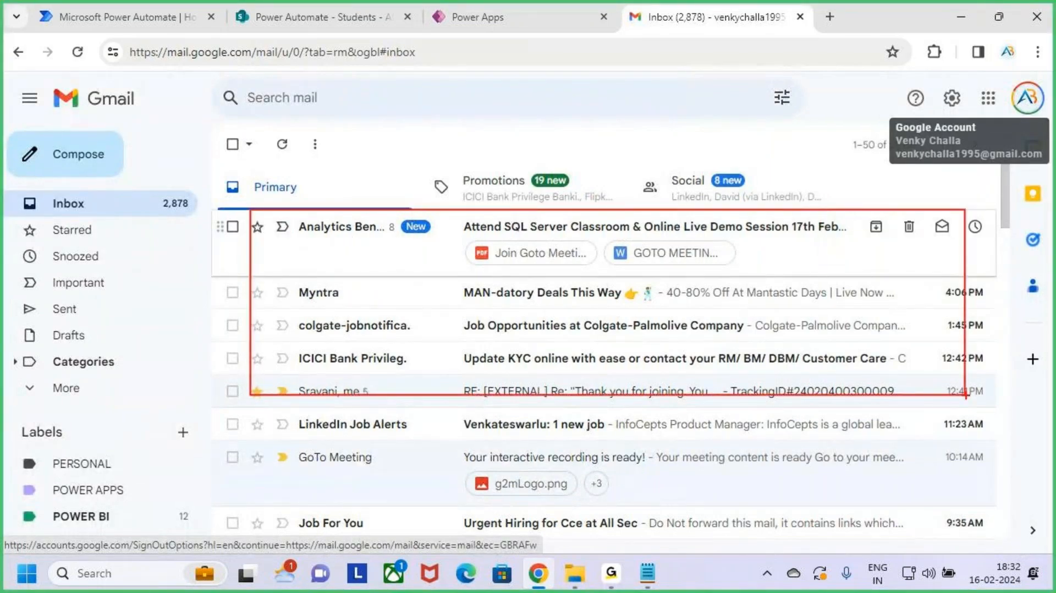
Step: Leave the preview, dismiss the tip, and expand the Submit button's full OnSelect formula for review
key("Escape")
left_click(508, 9)
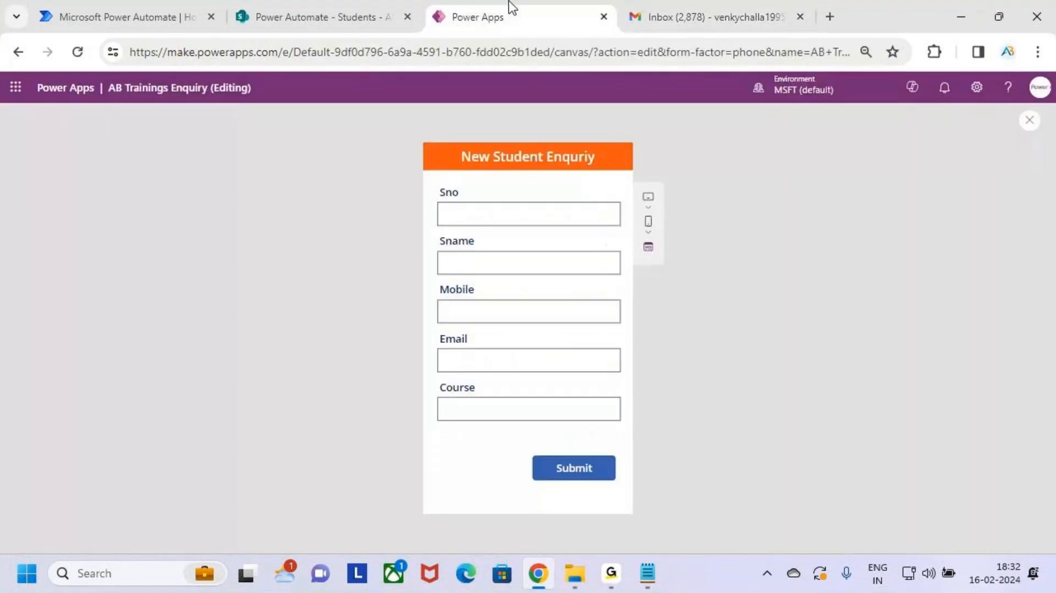
key("Escape")
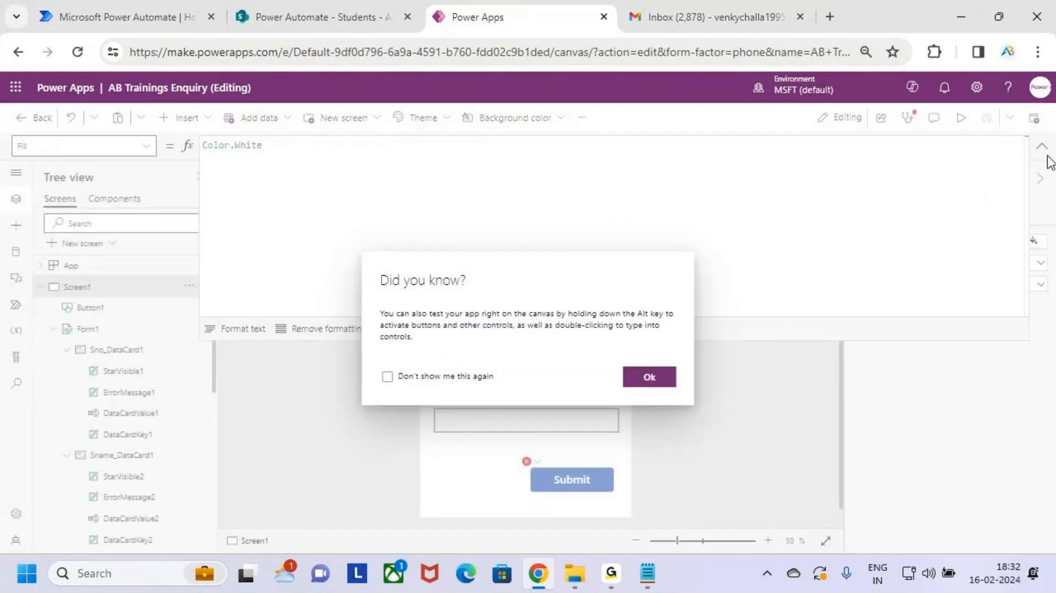
left_click(649, 376)
left_click(1042, 148)
left_click(579, 487)
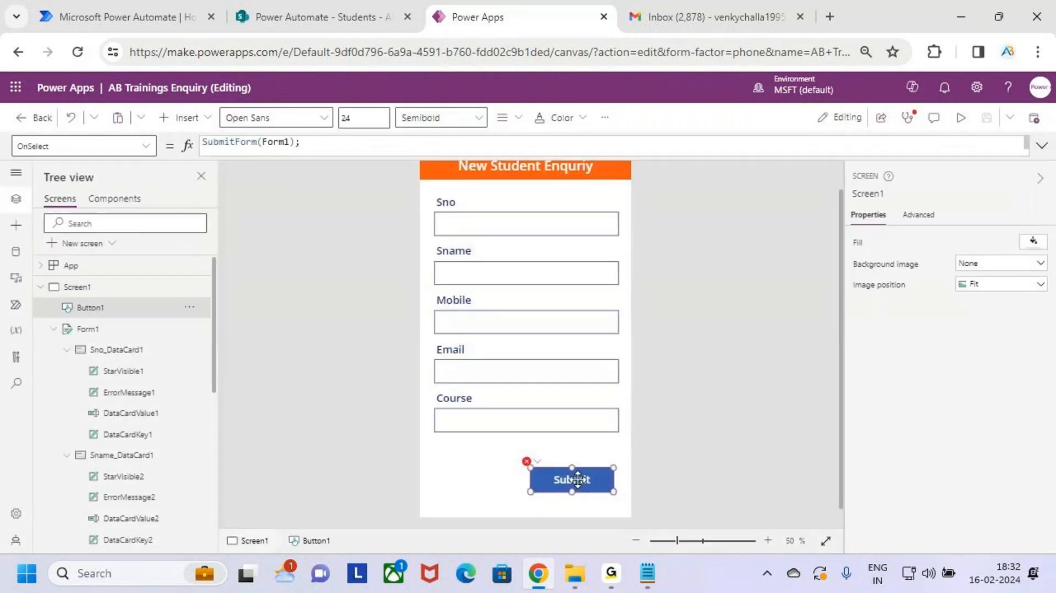
left_click(1042, 146)
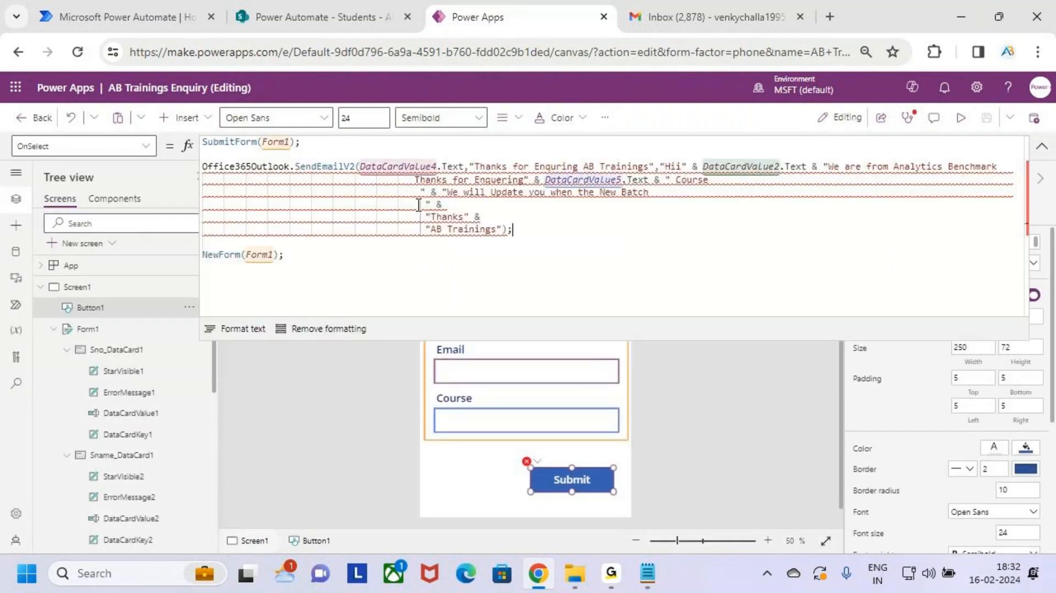
left_click_drag(299, 143, 187, 147)
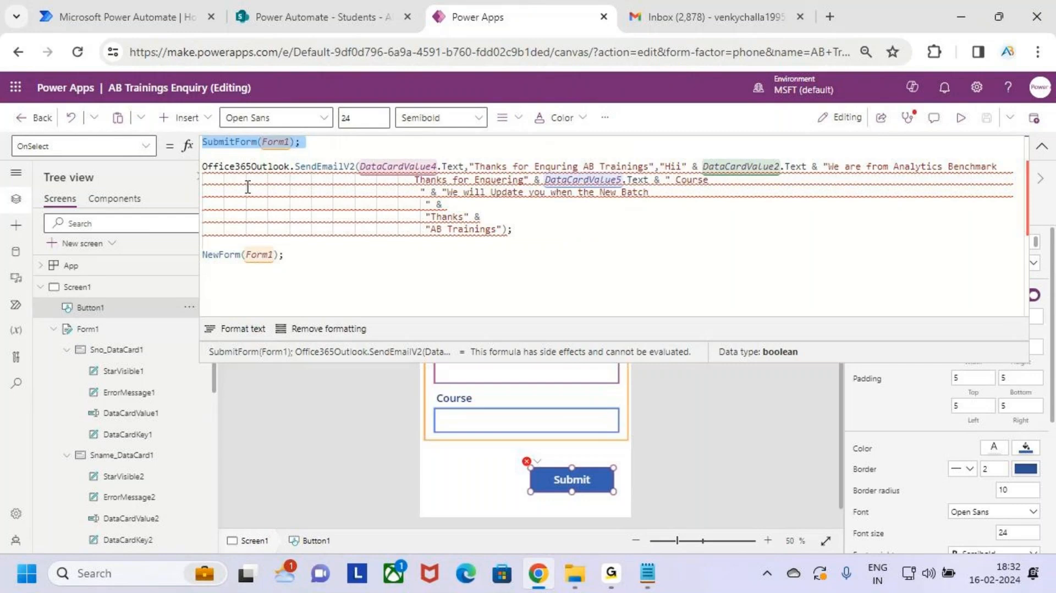
Step: Move SubmitForm(Form1); from the top of the OnSelect formula to after the send-email statement
left_click_drag(360, 166, 444, 166)
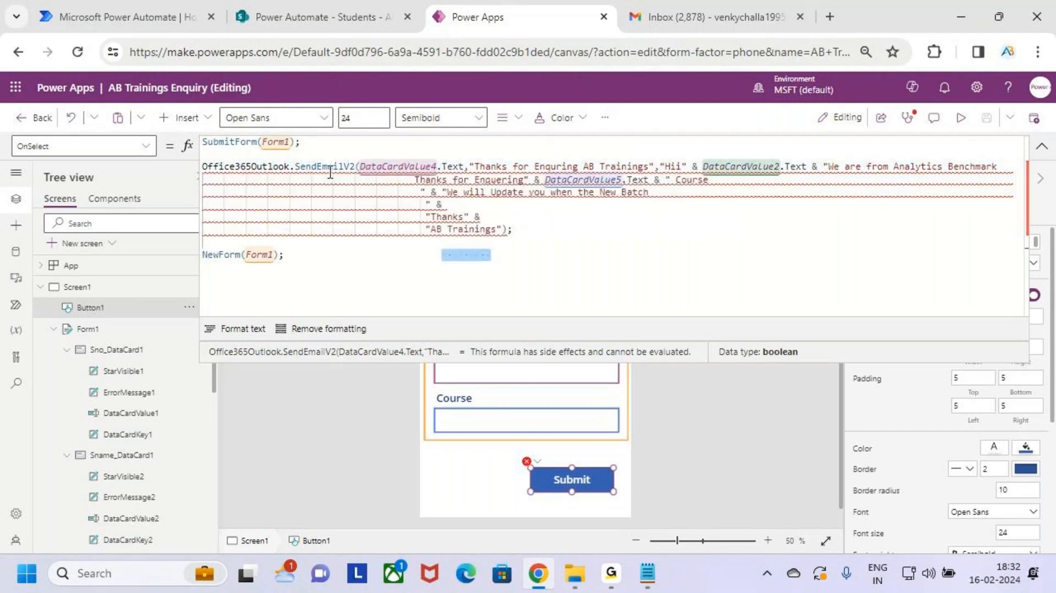
left_click_drag(333, 144, 193, 146)
key("ctrl+c")
key("BackSpace")
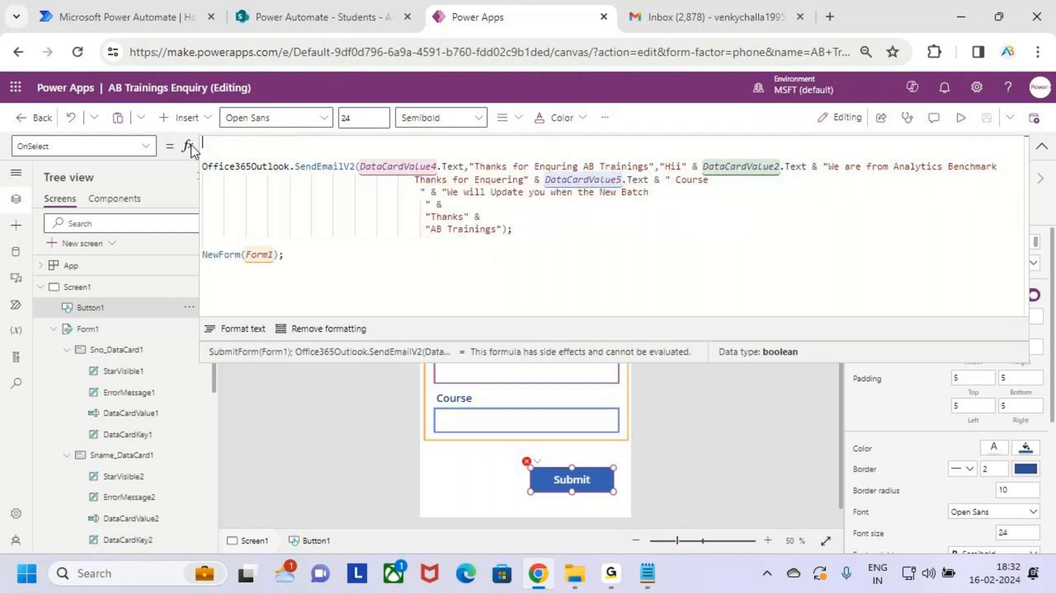
key("BackSpace")
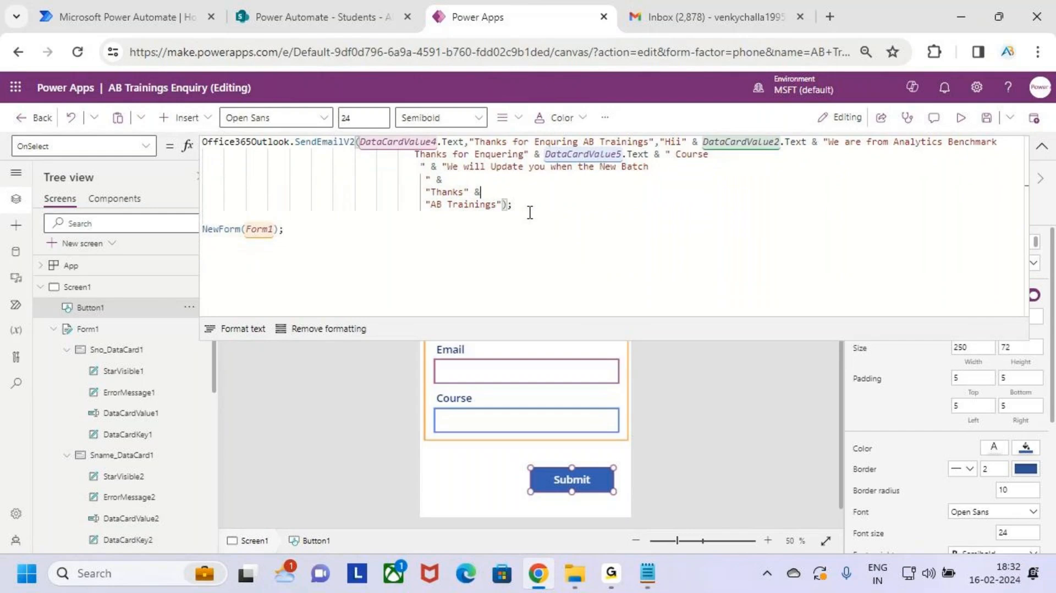
left_click(248, 214)
key("ctrl+v")
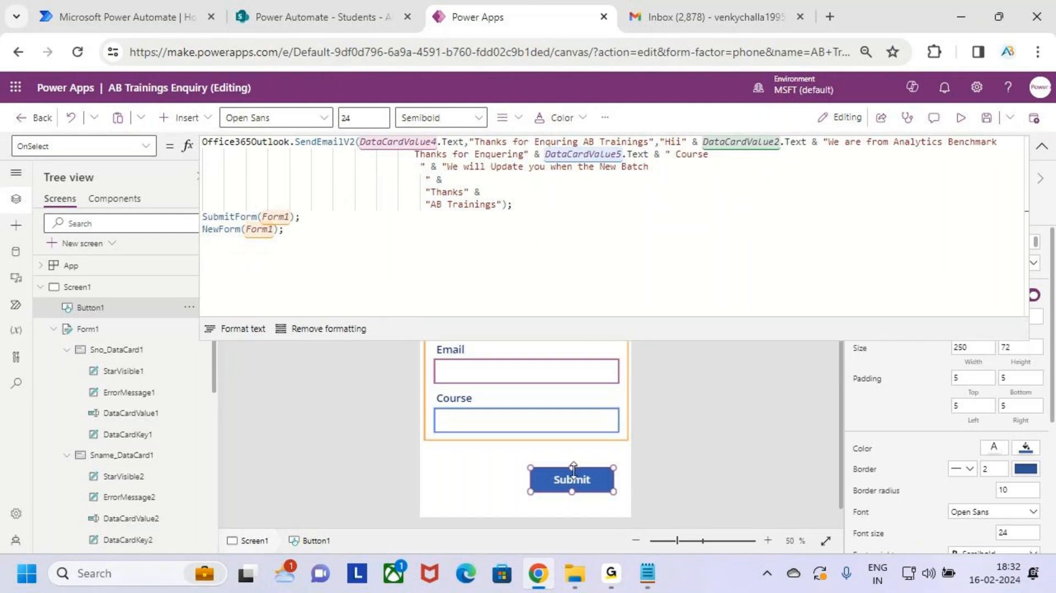
Step: Review the email, SubmitForm and NewForm statements, then run the app in preview
left_click_drag(512, 205, 187, 142)
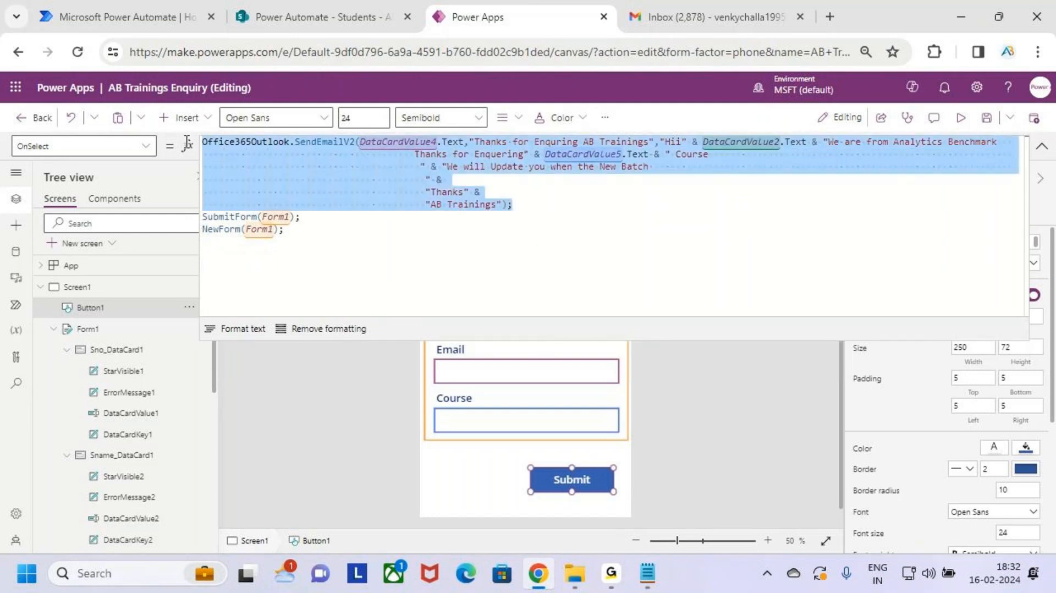
left_click_drag(320, 223, 155, 219)
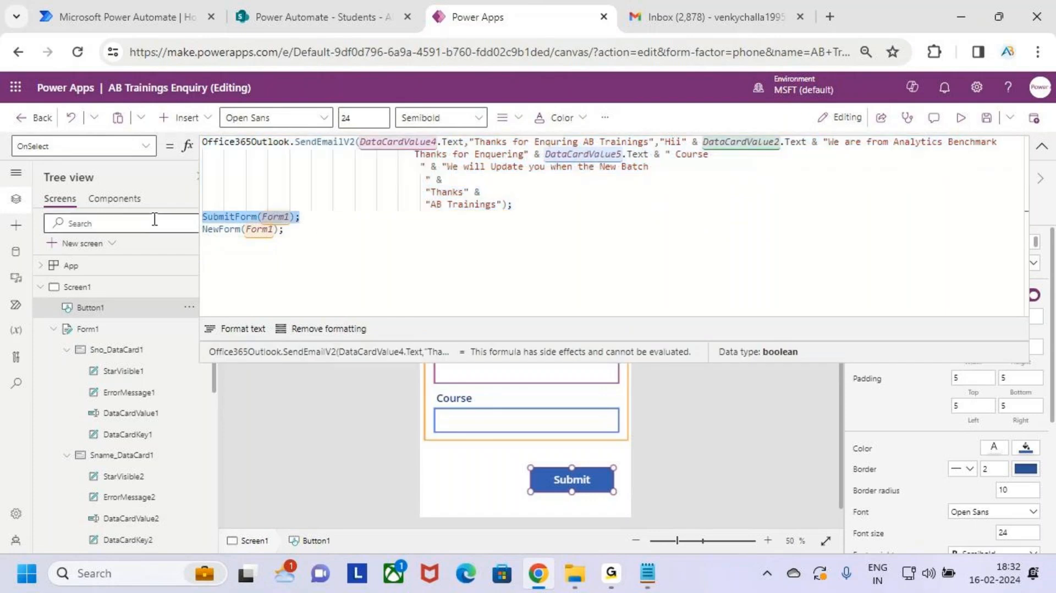
left_click_drag(297, 235, 145, 231)
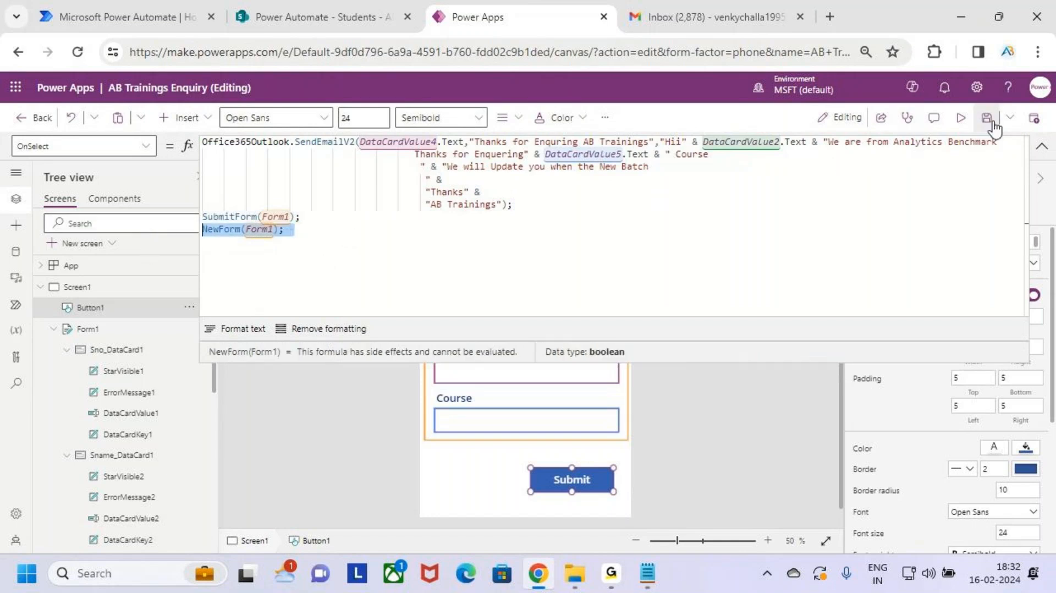
left_click(960, 118)
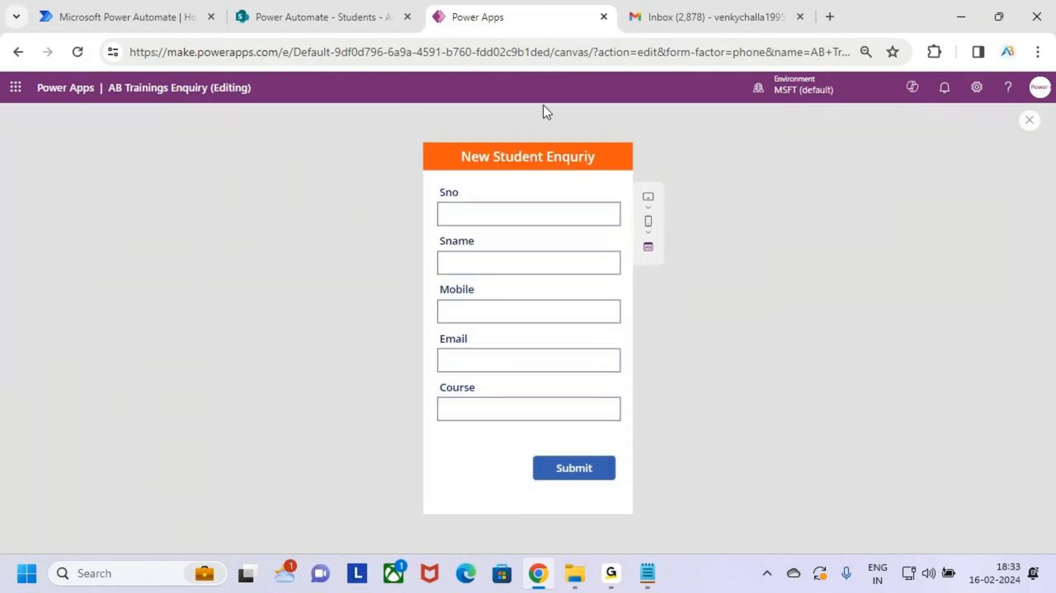
Step: Delete old entry 101 from the SharePoint Students list, then return to the preview's Sno field
left_click(349, 6)
left_click(274, 302)
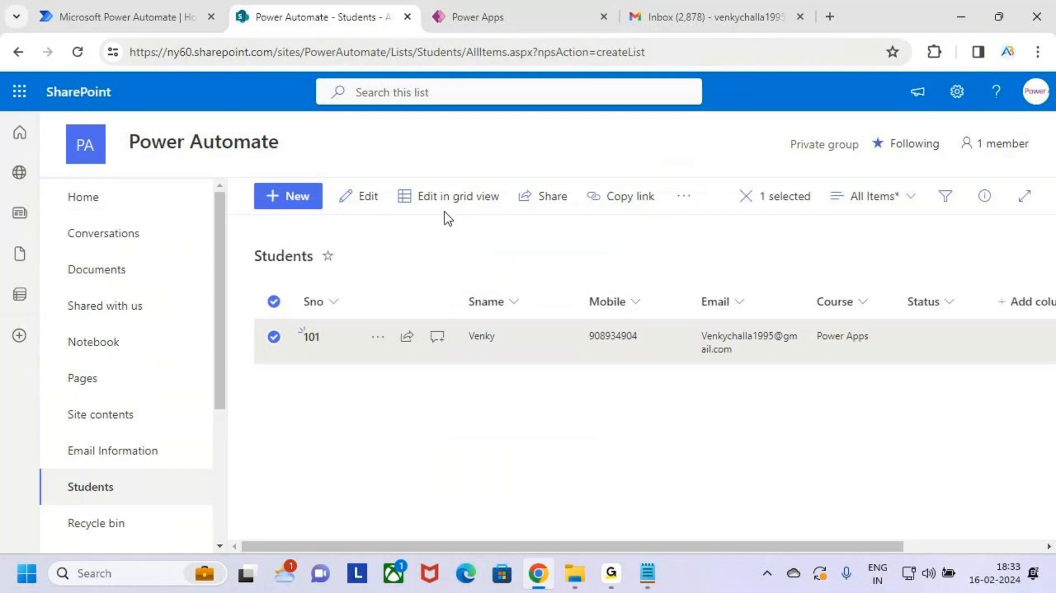
left_click(684, 197)
left_click(733, 259)
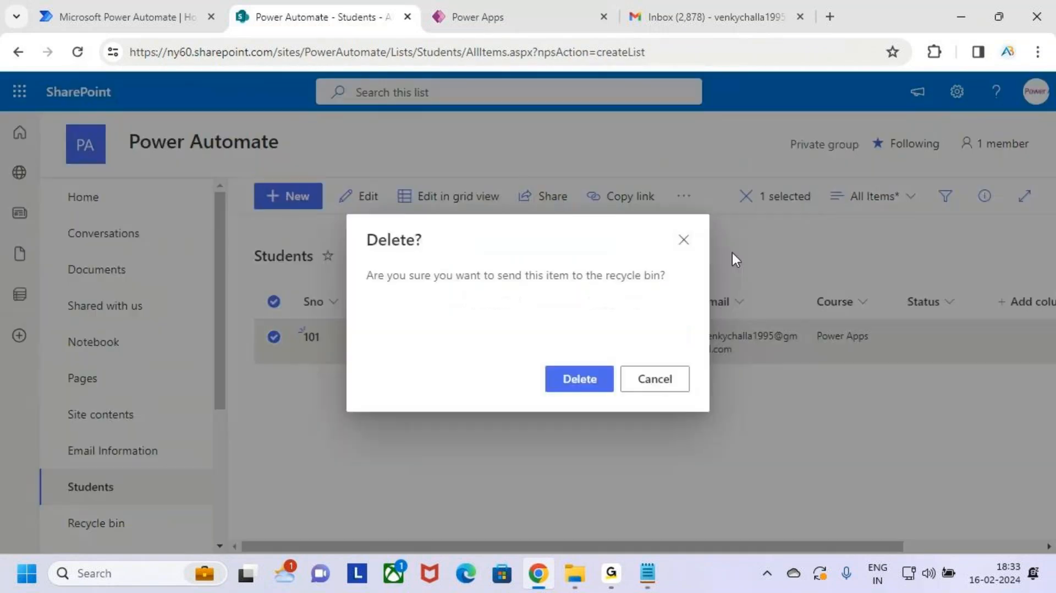
left_click(585, 392)
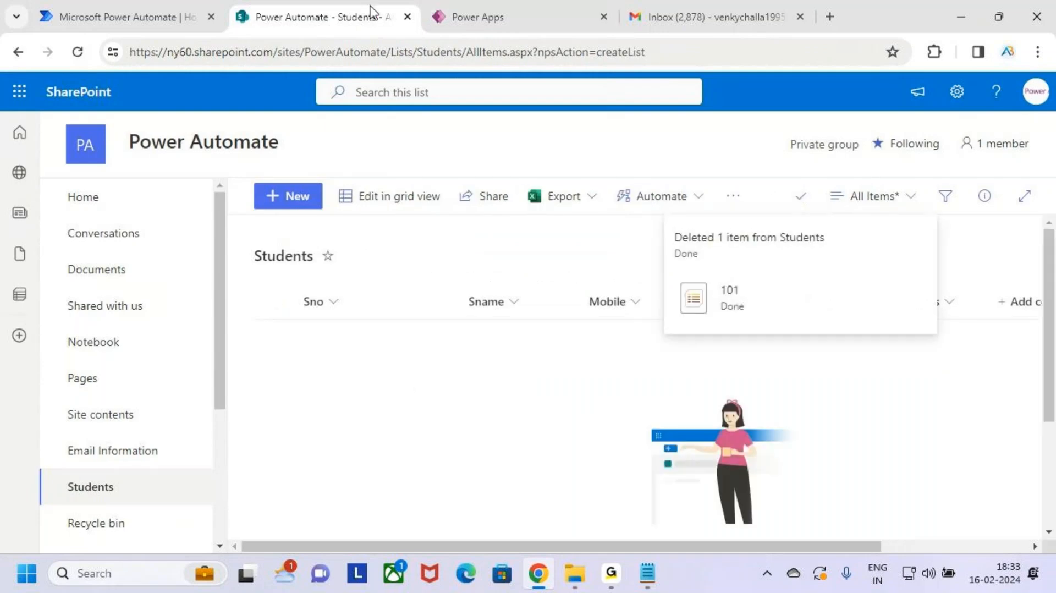
left_click(474, 16)
left_click(534, 219)
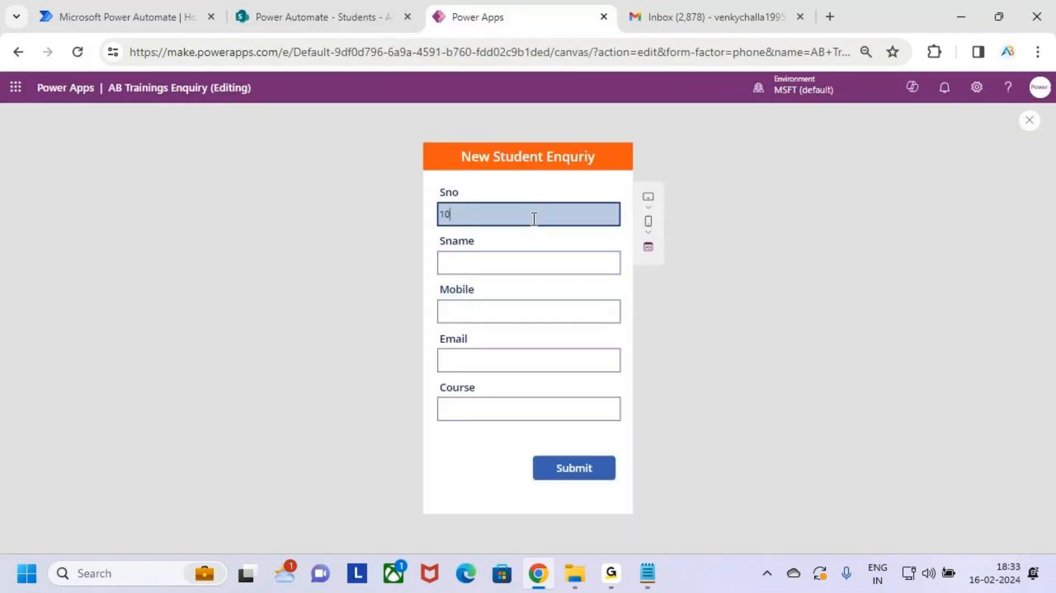
Step: Enter the student's name and mobile number in the preview form
key("Tab")
type("V")
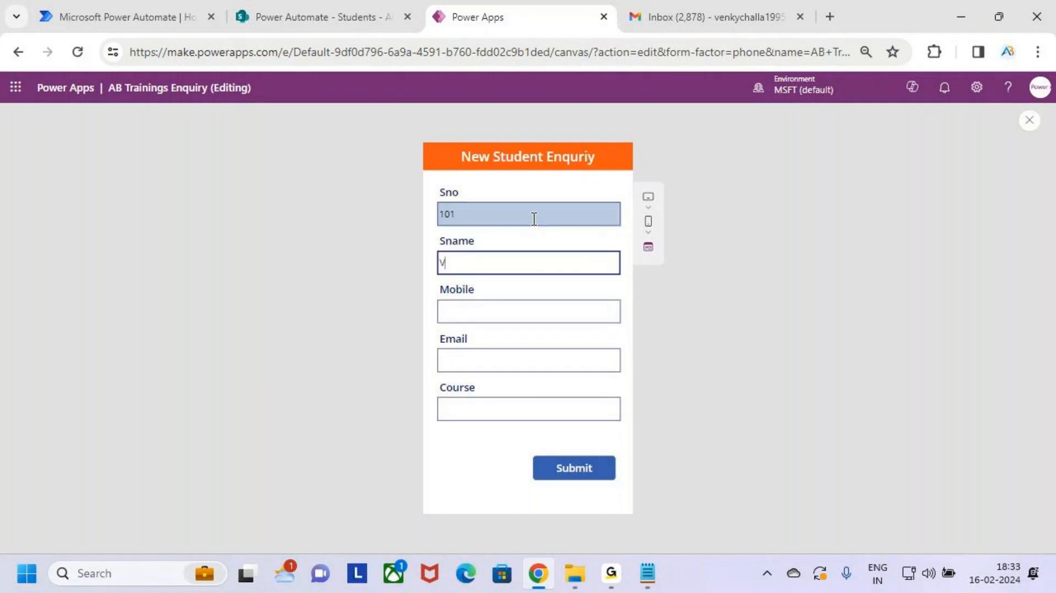
type("enky")
left_click(554, 310)
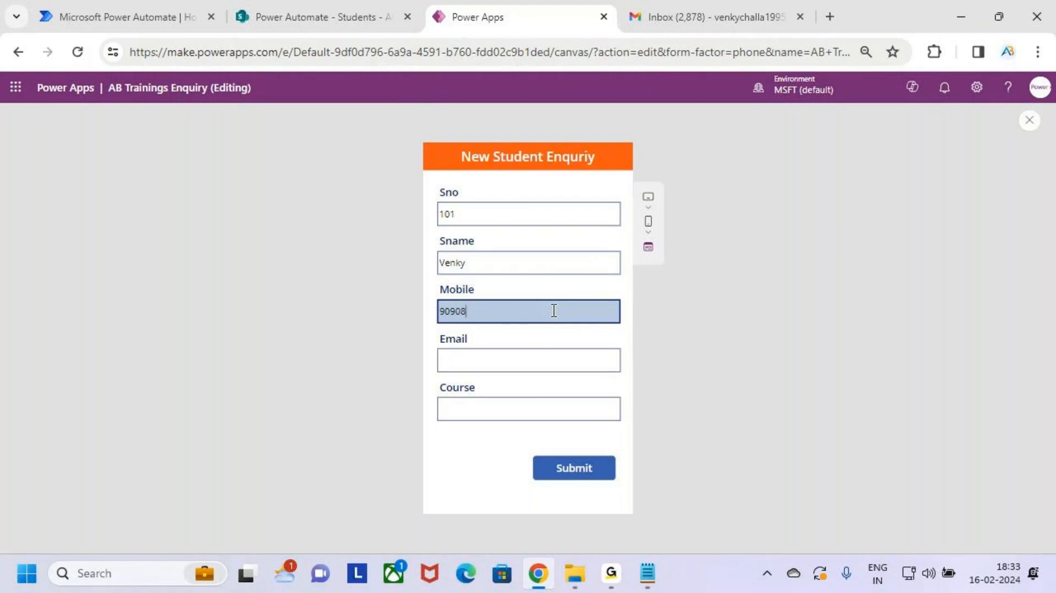
type("9090823")
key("BackSpace")
key("BackSpace")
key("BackSpace")
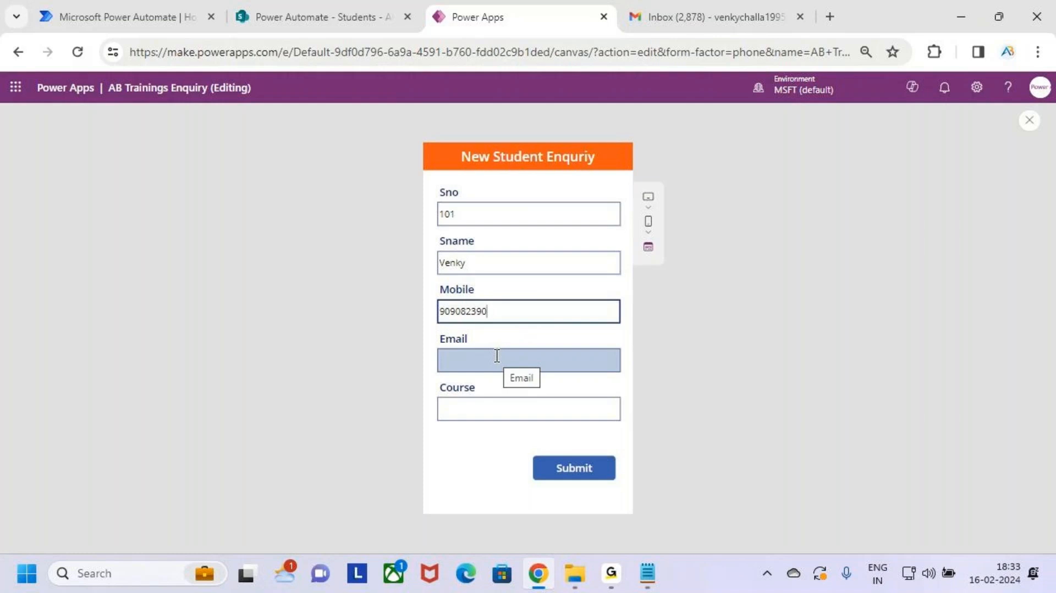
type("4")
Step: Enter the student's email address, correcting the misspelled gmail domain
left_click(497, 366)
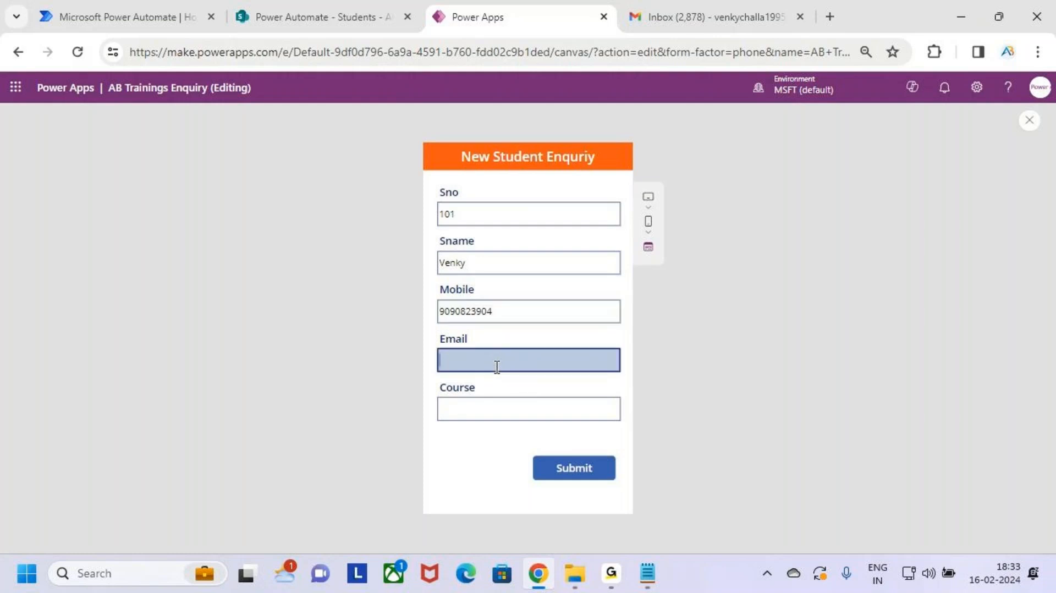
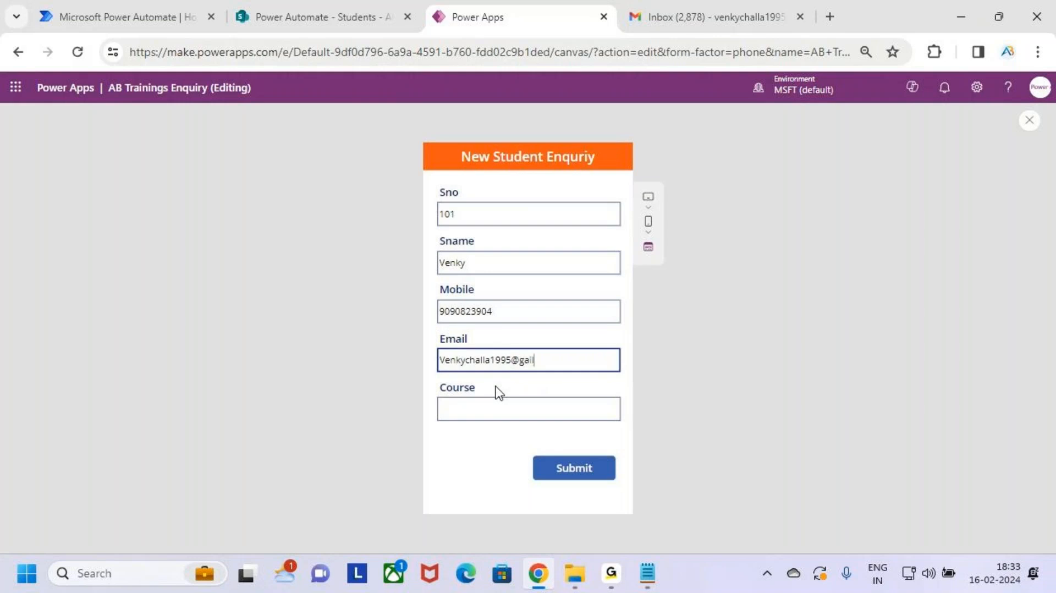
left_click(534, 360)
key("BackSpace")
key("BackSpace")
key("BackSpace")
type("mail")
Step: Set the course to Power Apps, submit the enquiry, and open the SharePoint list
left_click(551, 413)
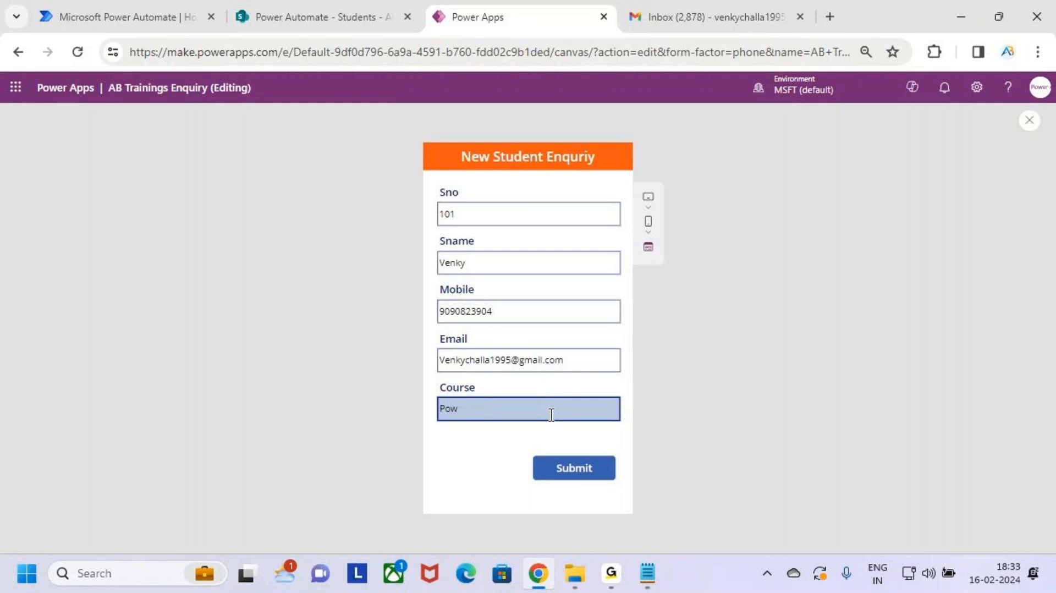
type("Power Apps")
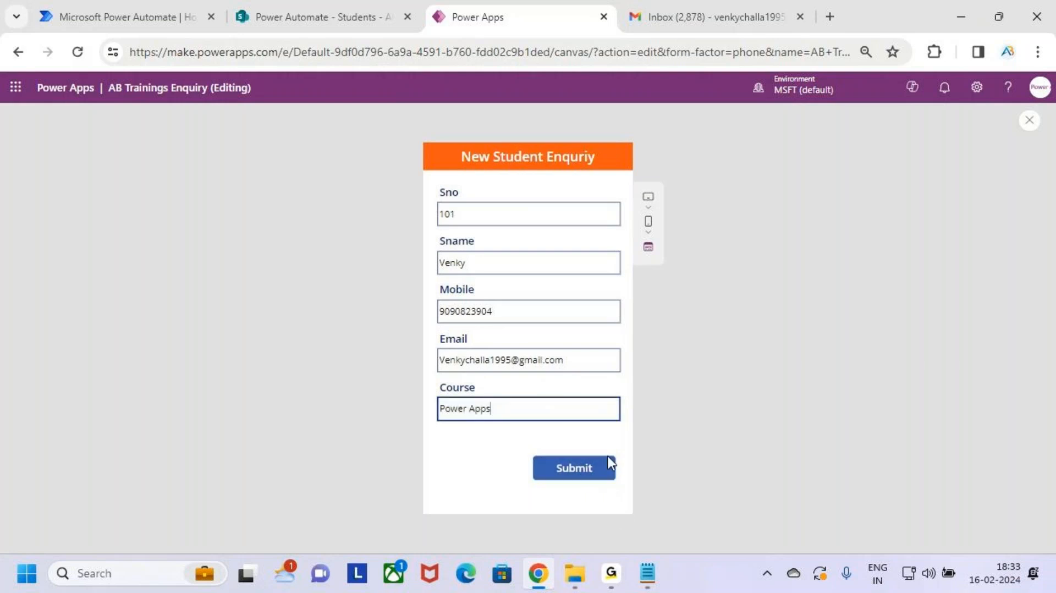
left_click(582, 470)
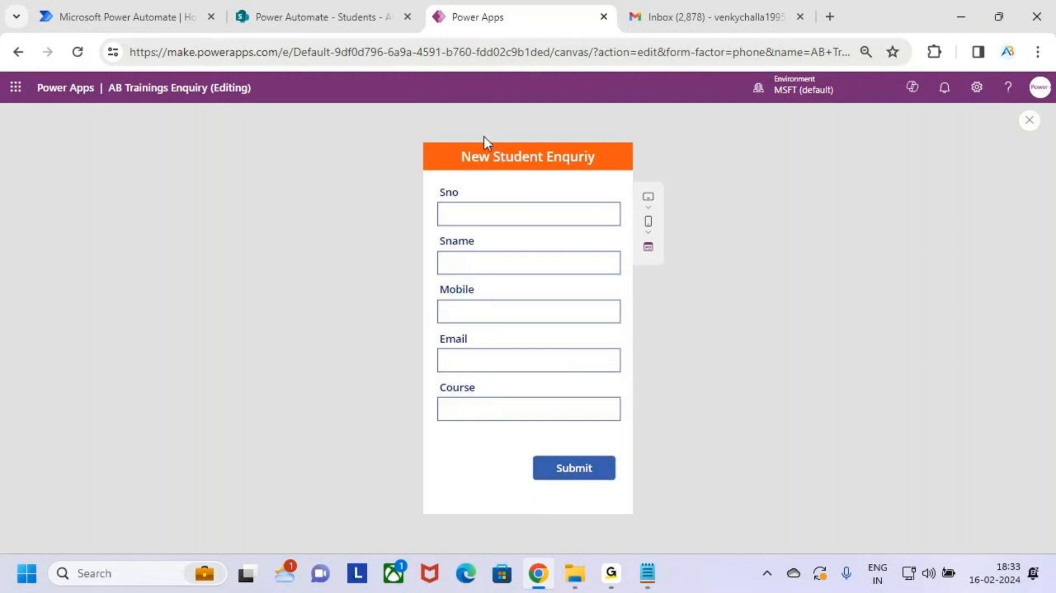
left_click(275, 12)
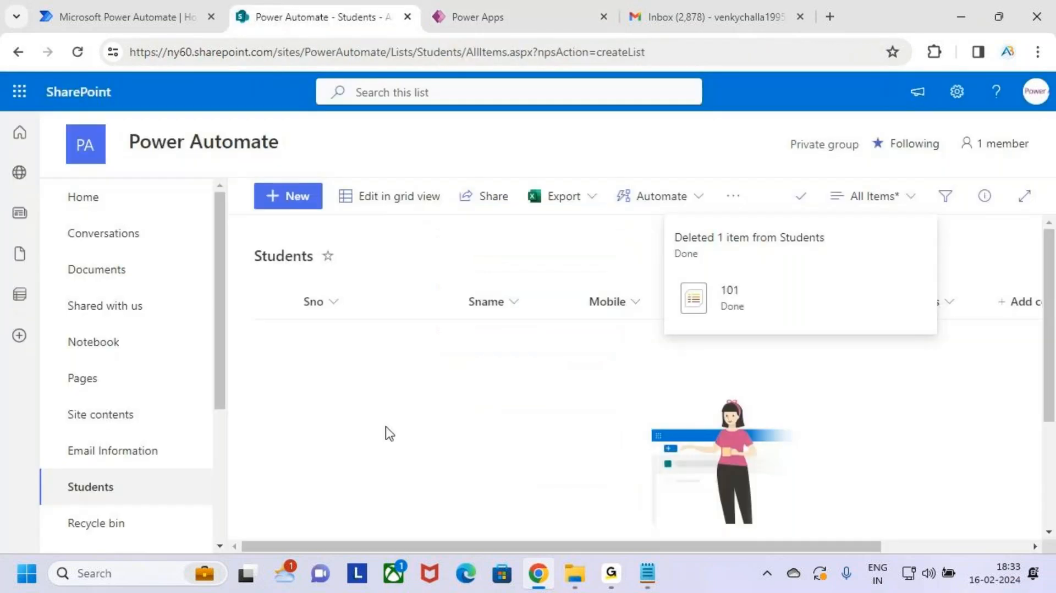
Step: Reload the Students list to confirm new entry 101, then check the Gmail inbox
left_click(76, 53)
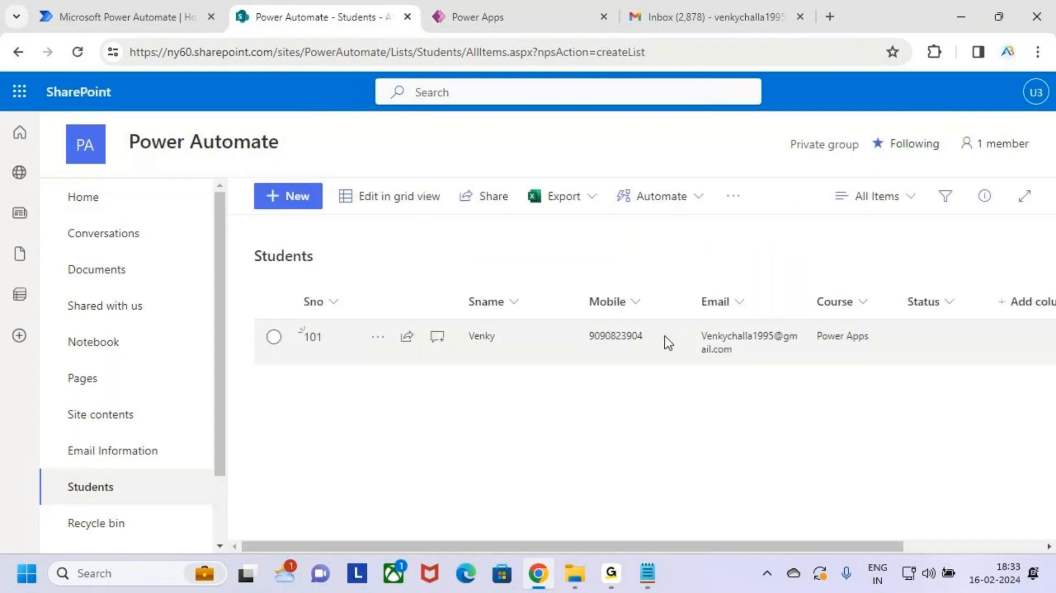
left_click(698, 16)
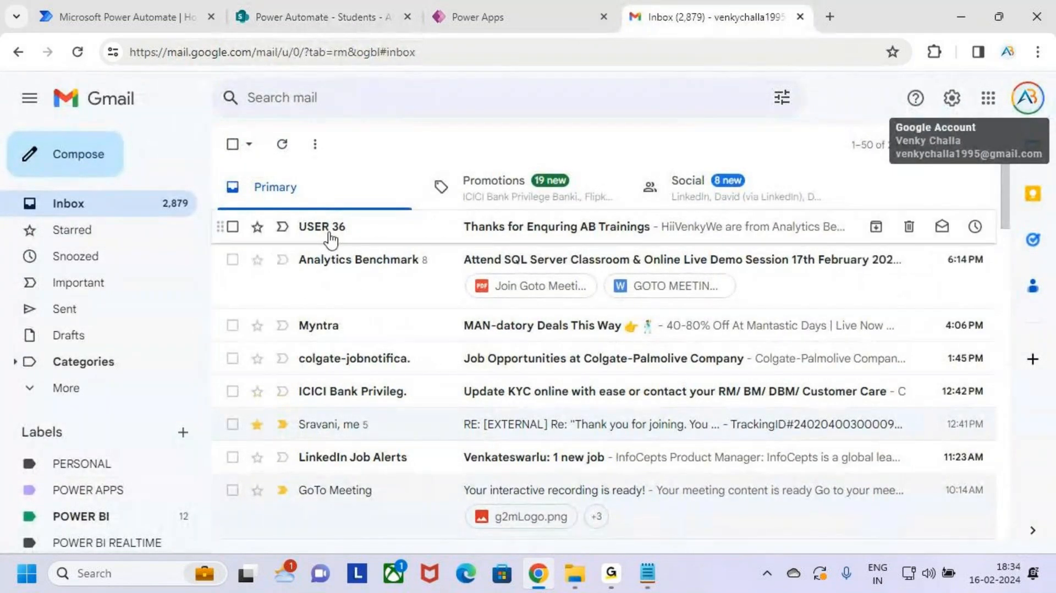
Step: Read the 'Thanks for Enquring AB Trainings' email with its personalised Power Apps course message
left_click(393, 235)
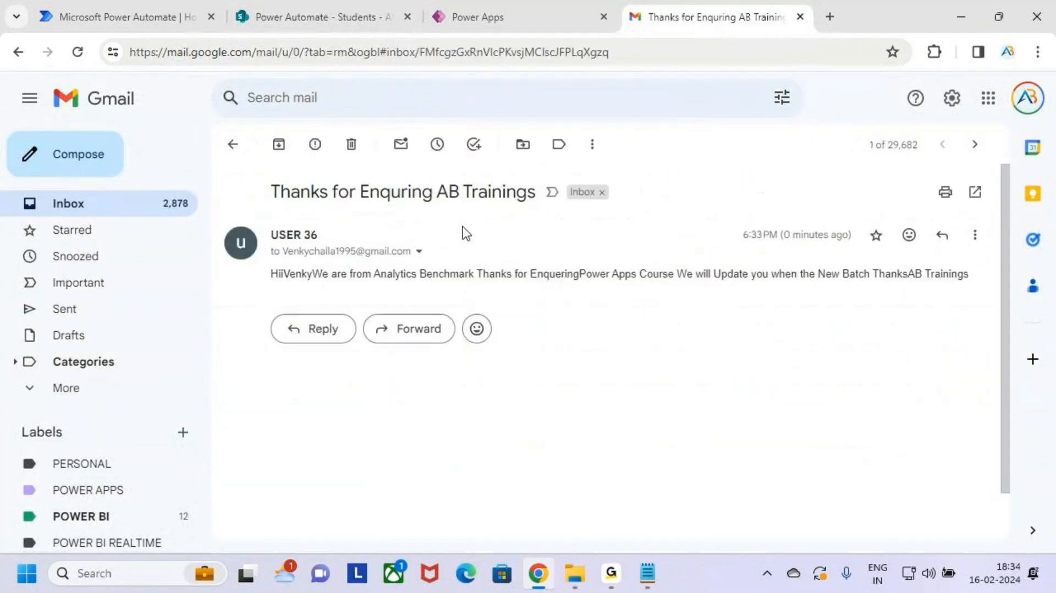
key("ctrl+2")
mouse_move(263, 176)
left_mouse_down()
mouse_move(319, 191)
mouse_move(587, 207)
left_mouse_up()
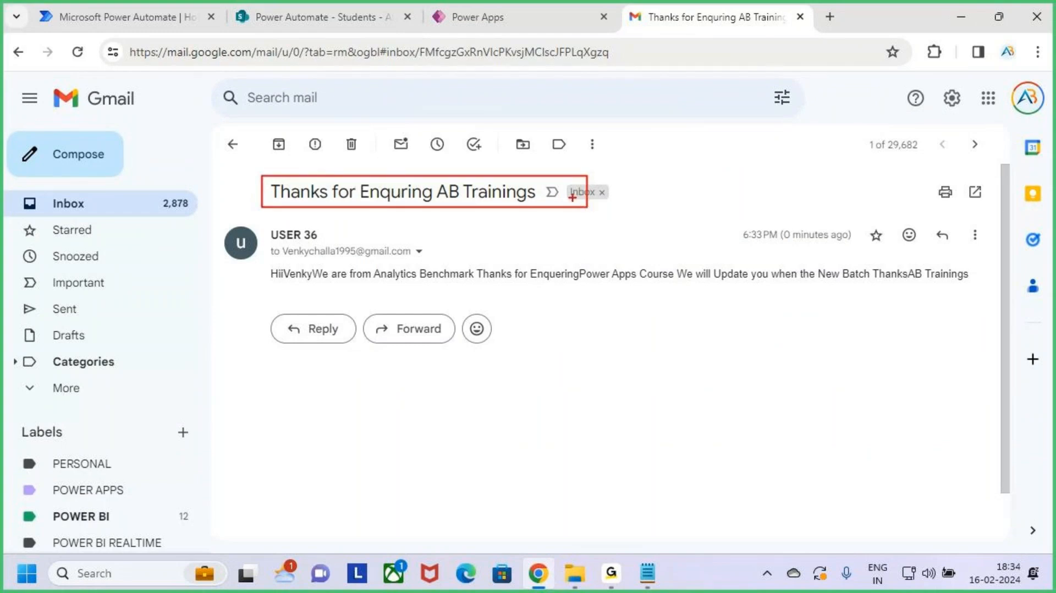
key("Escape")
key("ctrl+2")
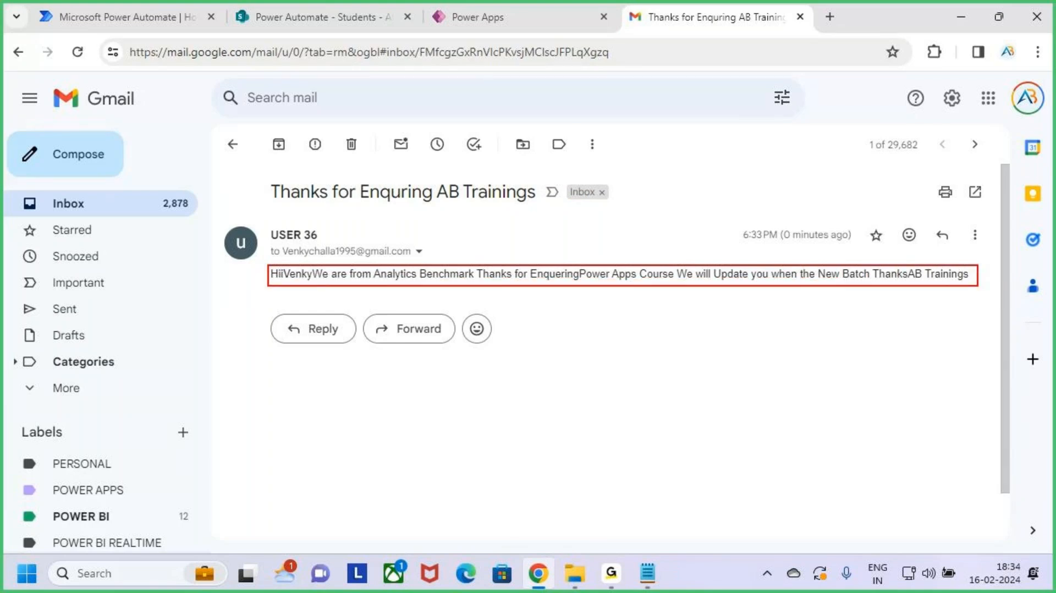
left_click_drag(978, 286, 980, 287)
left_click_drag(608, 213, 619, 268)
mouse_move(600, 251)
left_mouse_down()
mouse_move(616, 253)
mouse_move(614, 263)
left_mouse_up()
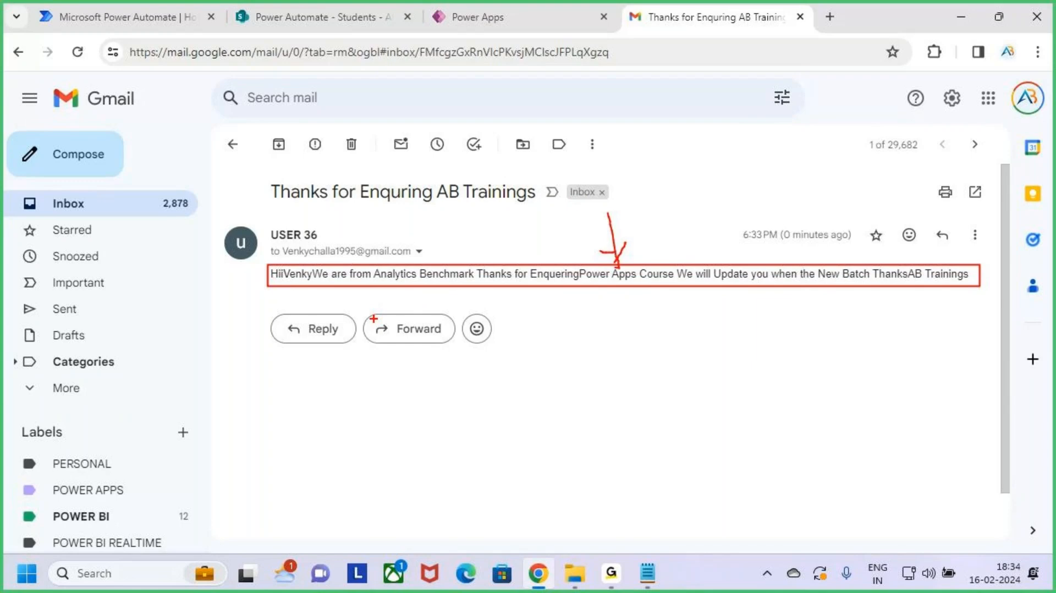
key("Escape")
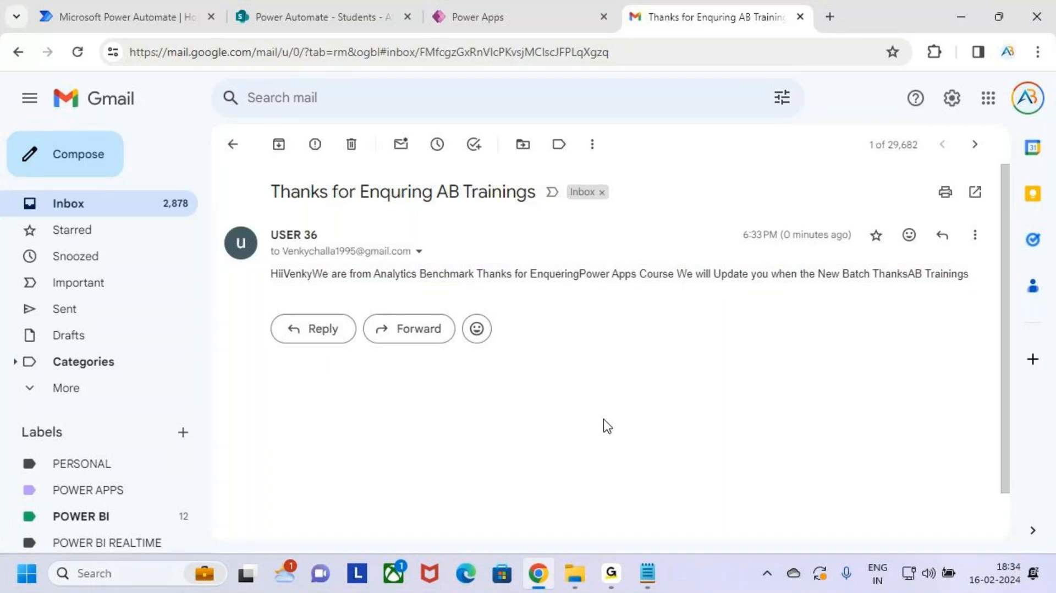
left_click(486, 17)
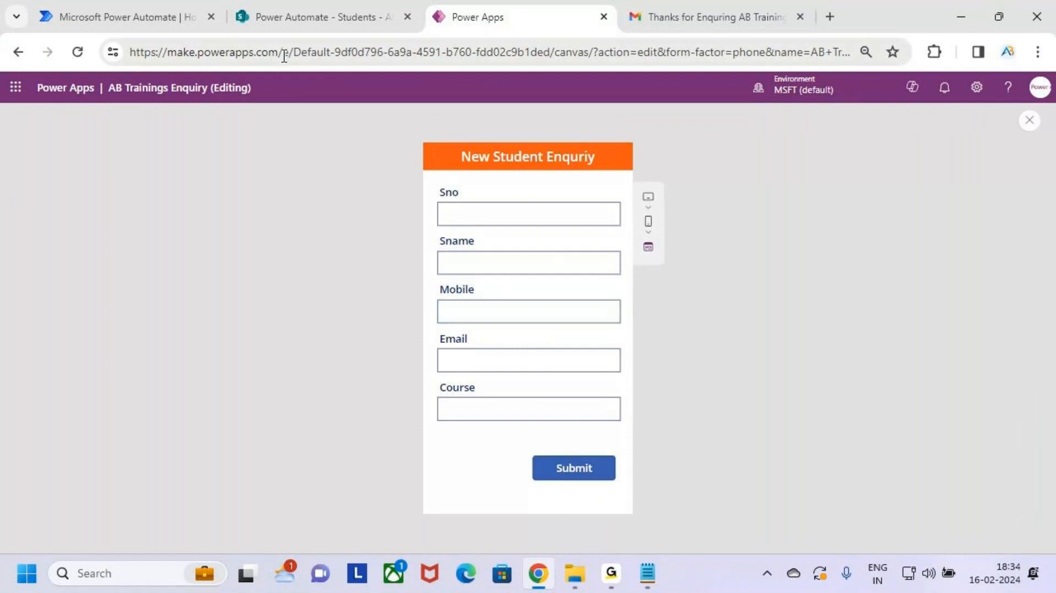
Step: Close the preview, dismiss the tip, and expand the Submit button's OnSelect formula
left_click(255, 12)
left_click(550, 1)
left_click(1029, 120)
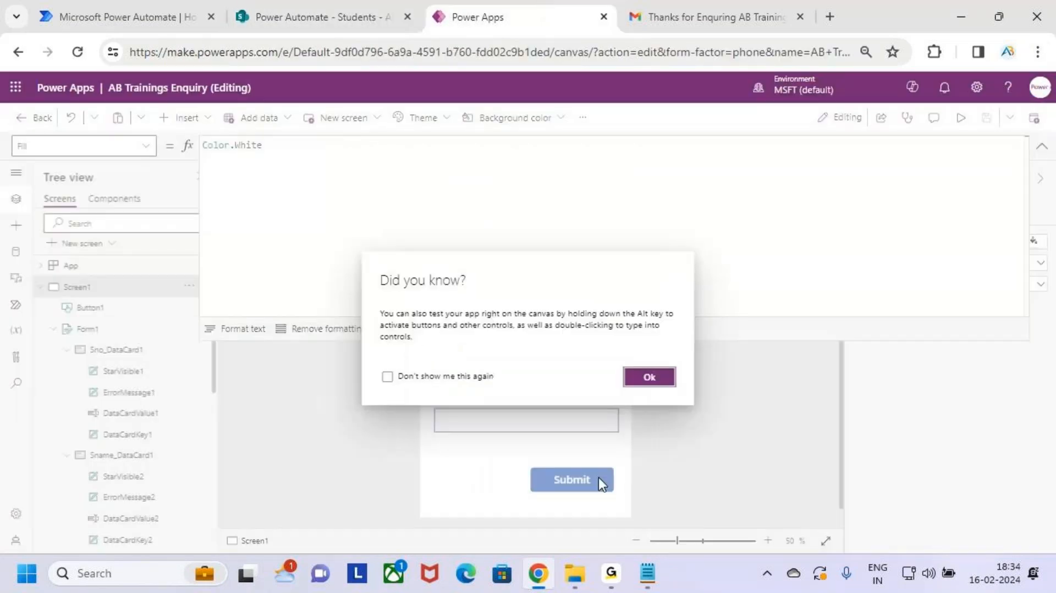
left_click(642, 377)
left_click(1041, 145)
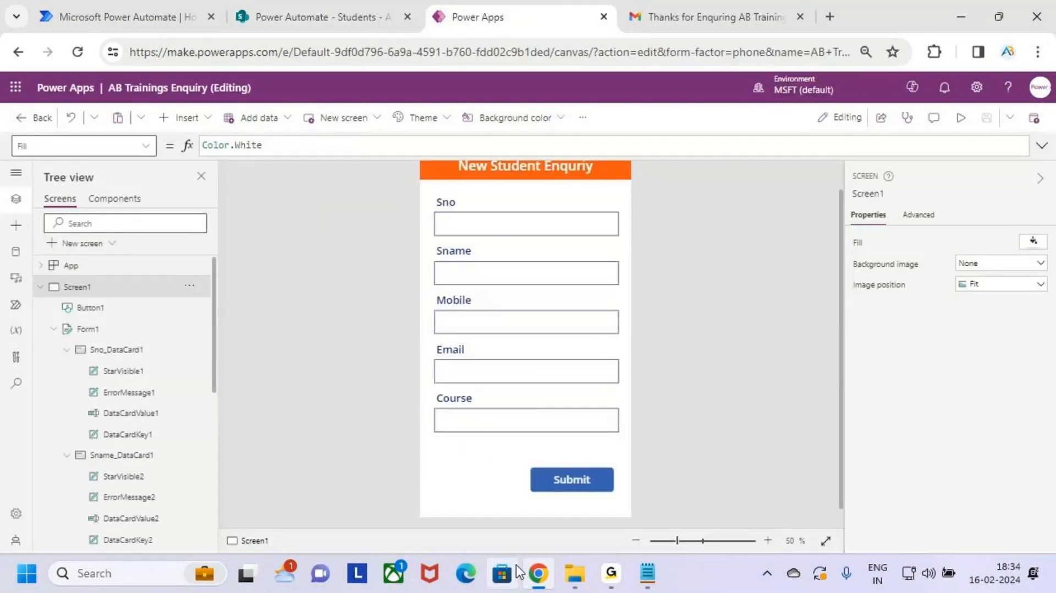
left_click(567, 481)
left_click(1041, 147)
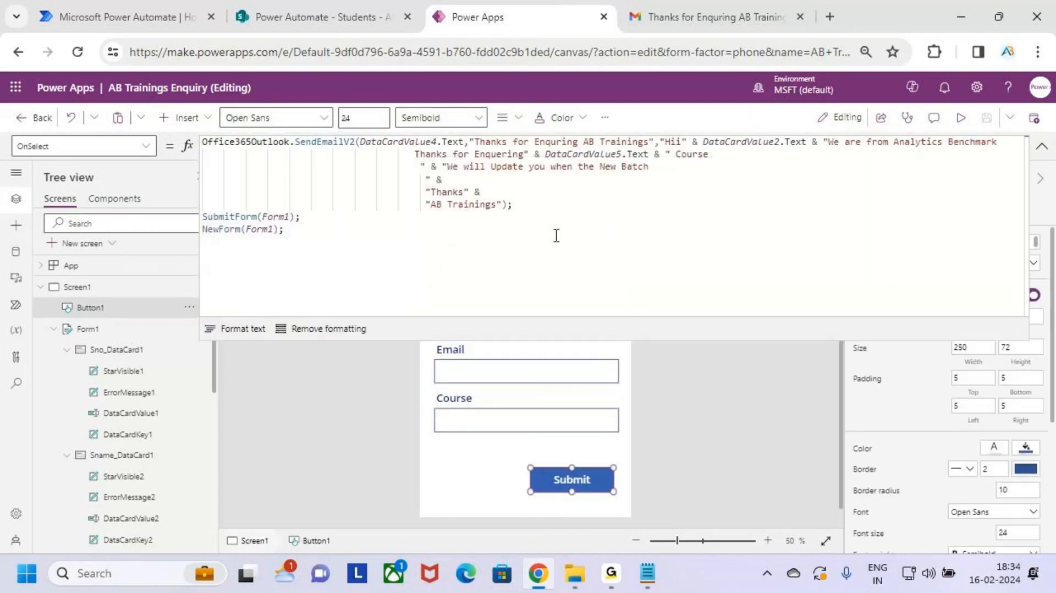
Step: Select the Office365Outlook.SendEmailV2 call lines in the formula
left_click_drag(537, 211, 146, 135)
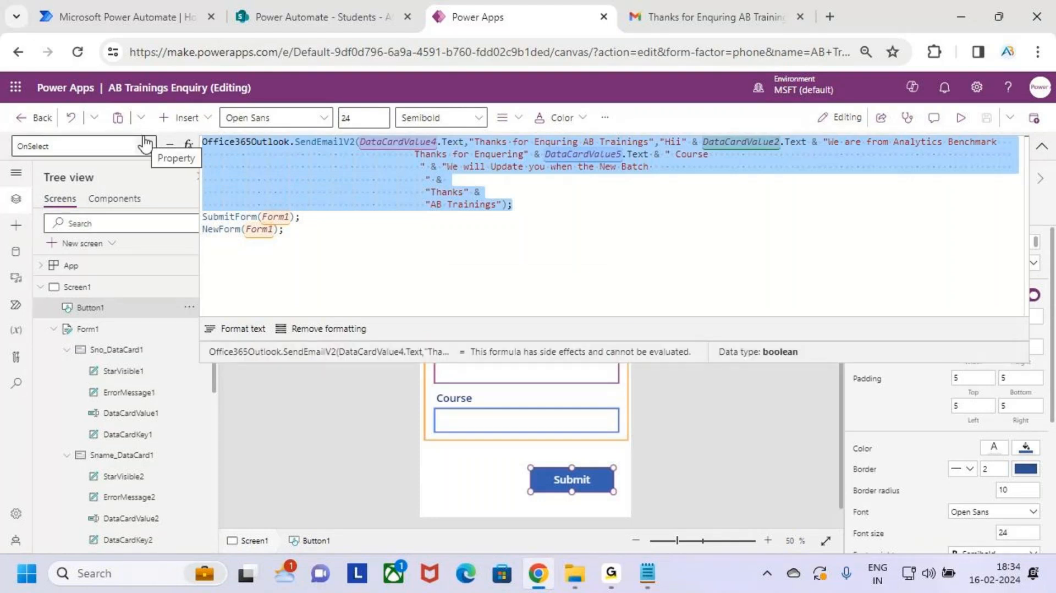
left_click(565, 211)
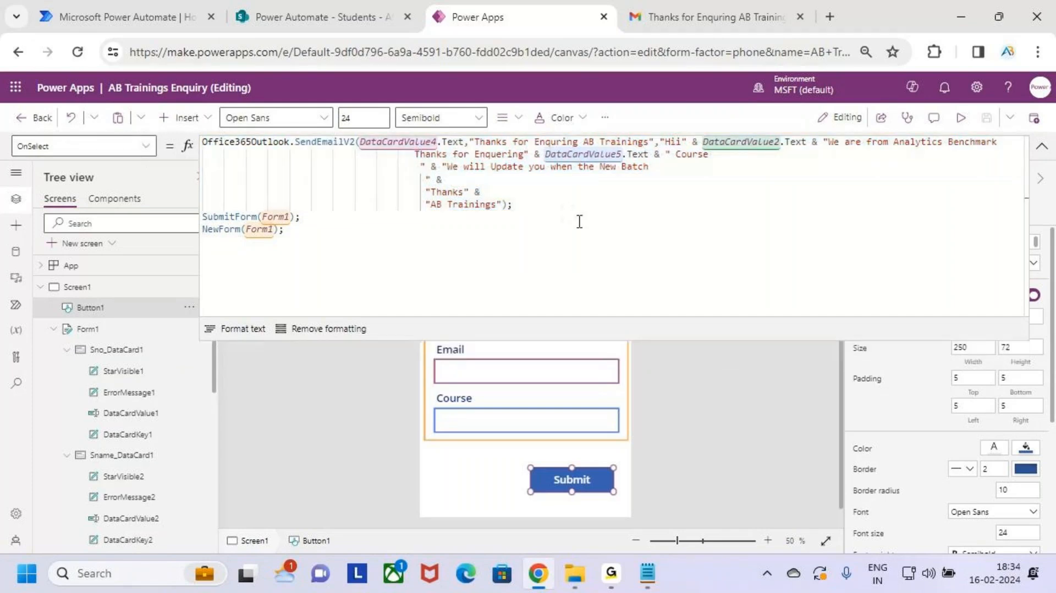
left_click_drag(565, 212, 172, 147)
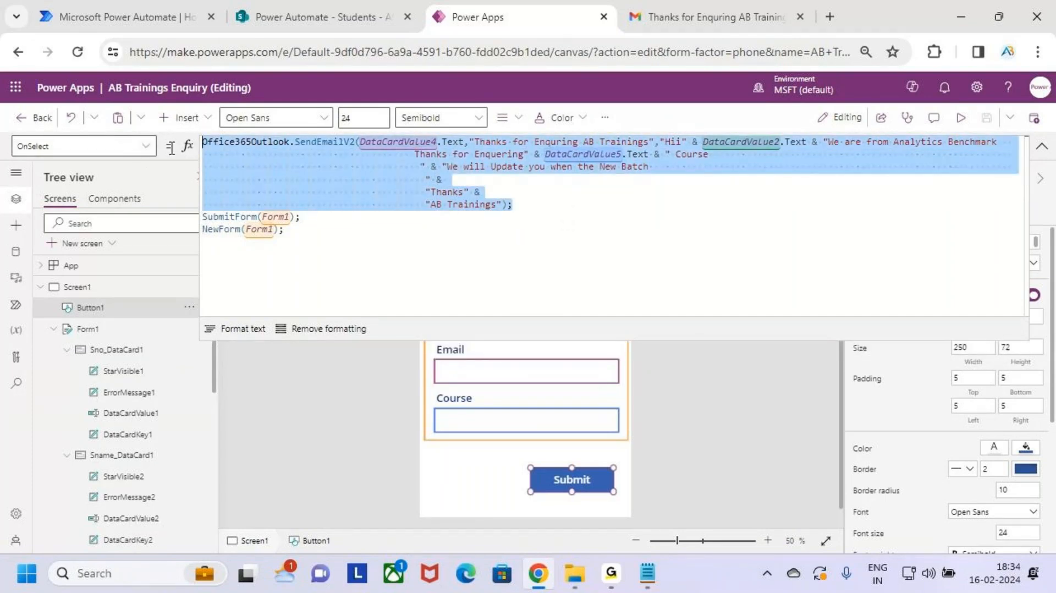
left_click(519, 208)
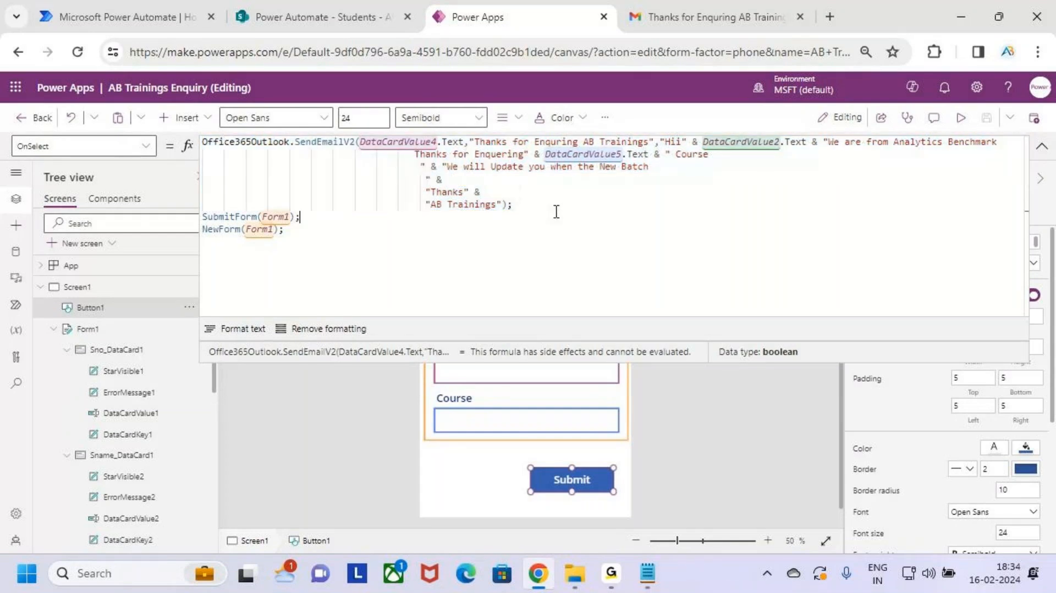
left_click_drag(536, 217, 137, 143)
Step: Wrap the SendEmailV2 email call in /* */ comment markers
key("Home")
type("/*")
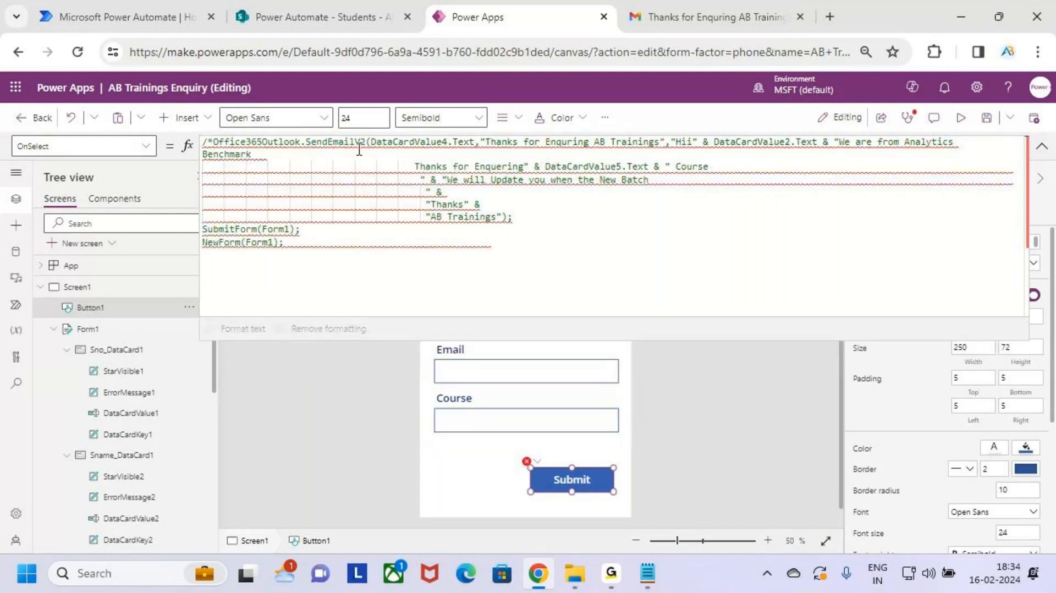
left_click(525, 216)
key("Return")
key("BackSpace")
key("BackSpace")
key("BackSpace")
key("BackSpace")
key("BackSpace")
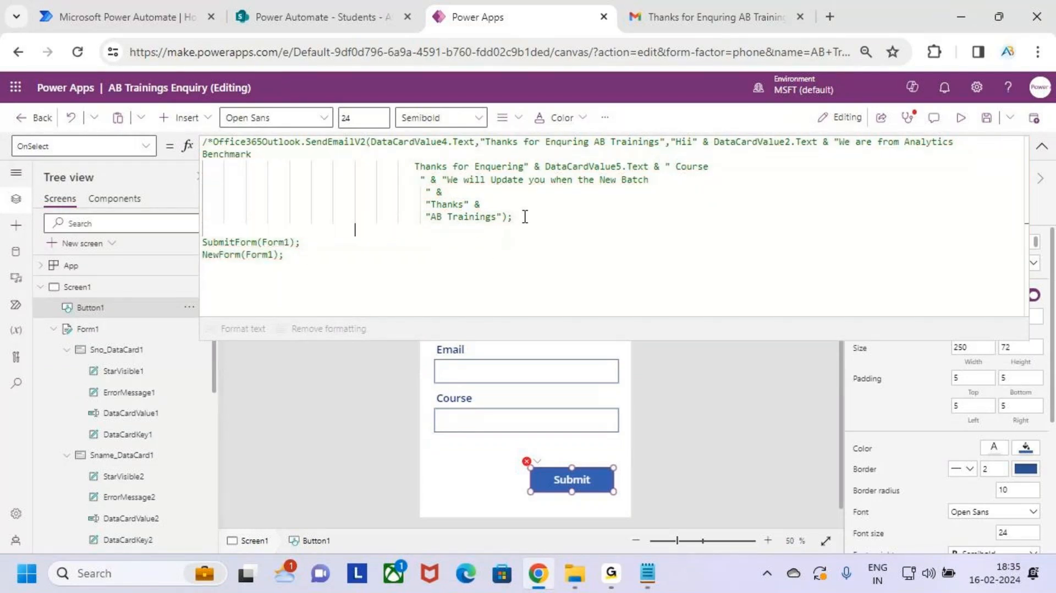
key("BackSpace")
key("BackSpace")
key("BackSpace")
key("BackSpace")
key("BackSpace")
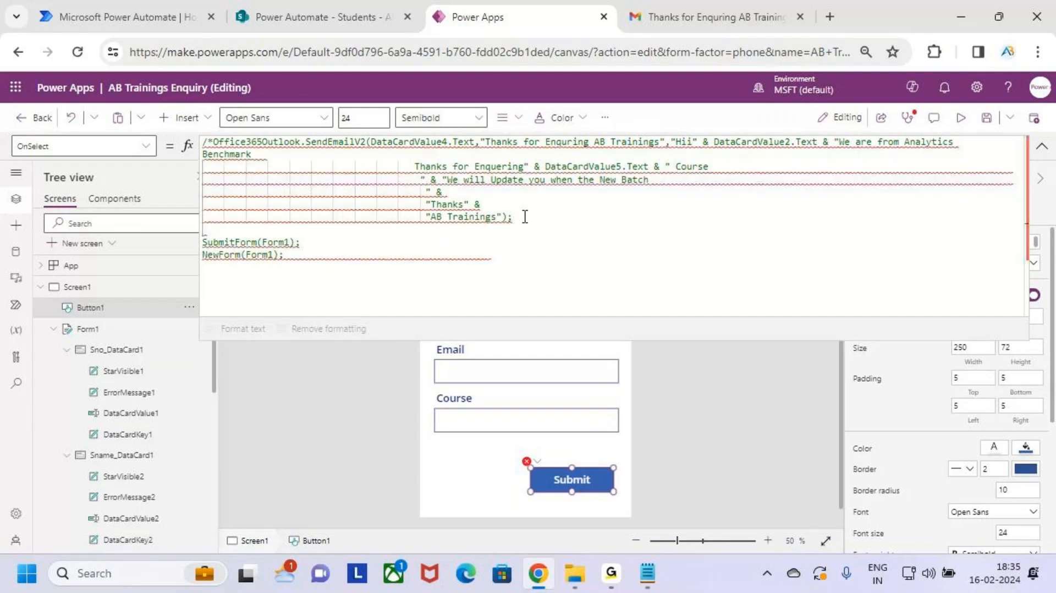
type("*/")
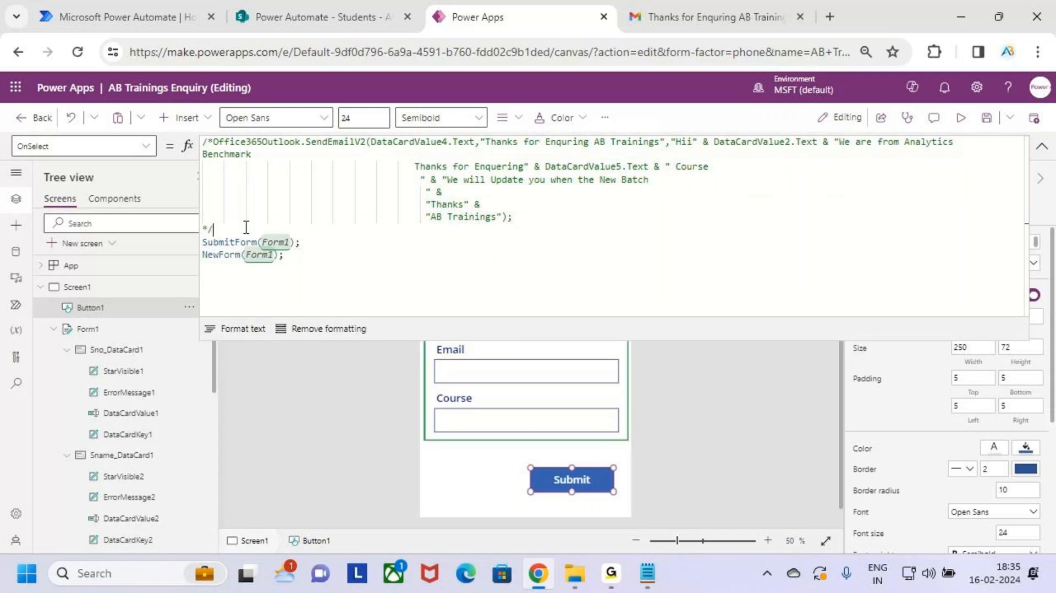
Step: Move the commented email block below SubmitForm(Form1); NewForm(Form1);
left_click_drag(247, 228, 166, 141)
key("ctrl+c")
key("BackSpace")
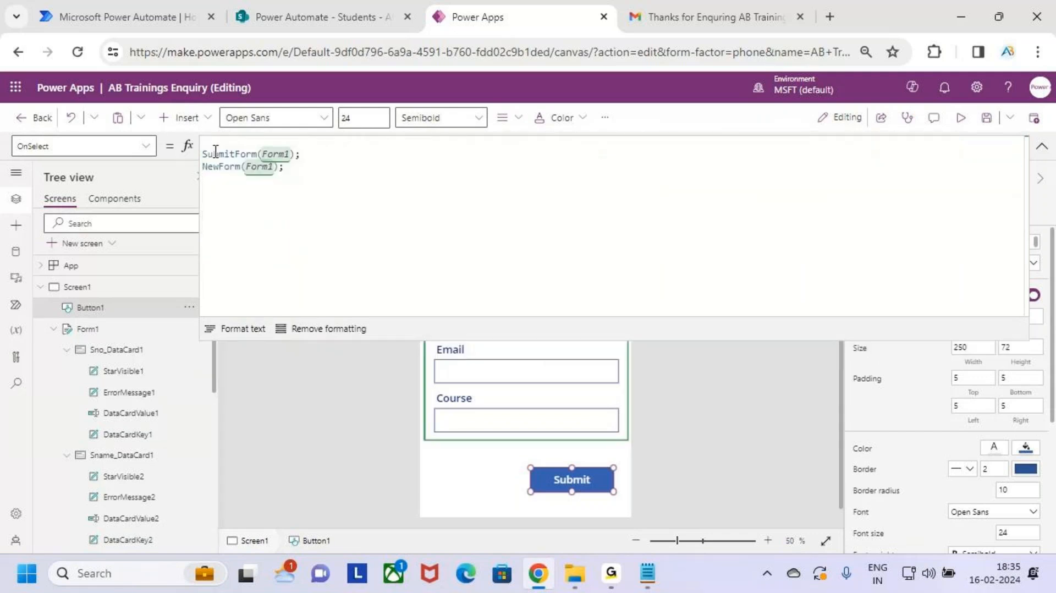
key("BackSpace")
left_click(322, 144)
key("Return")
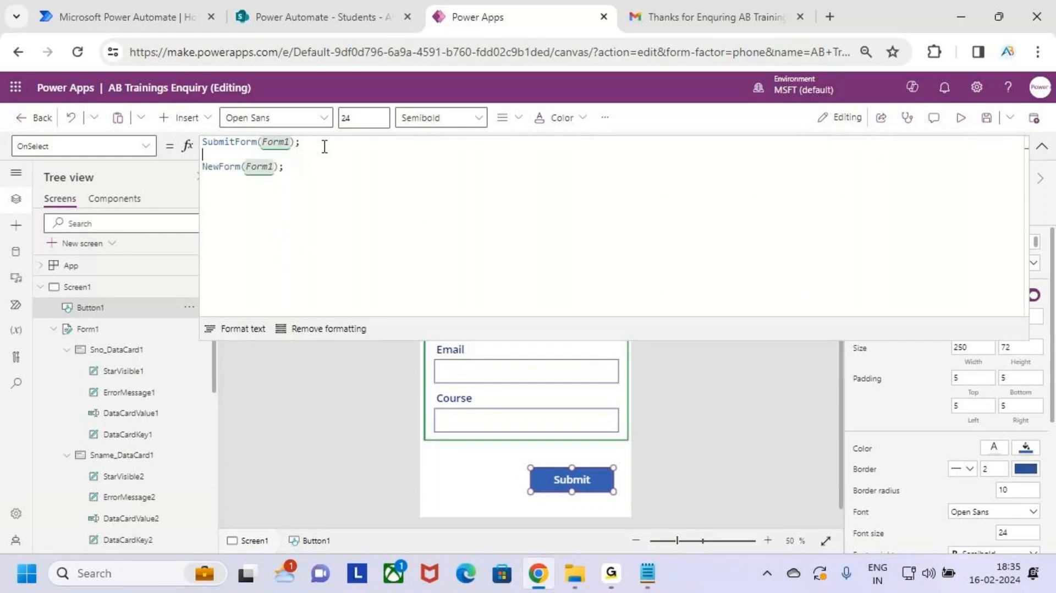
key("BackSpace")
key("Return")
key("ctrl+v")
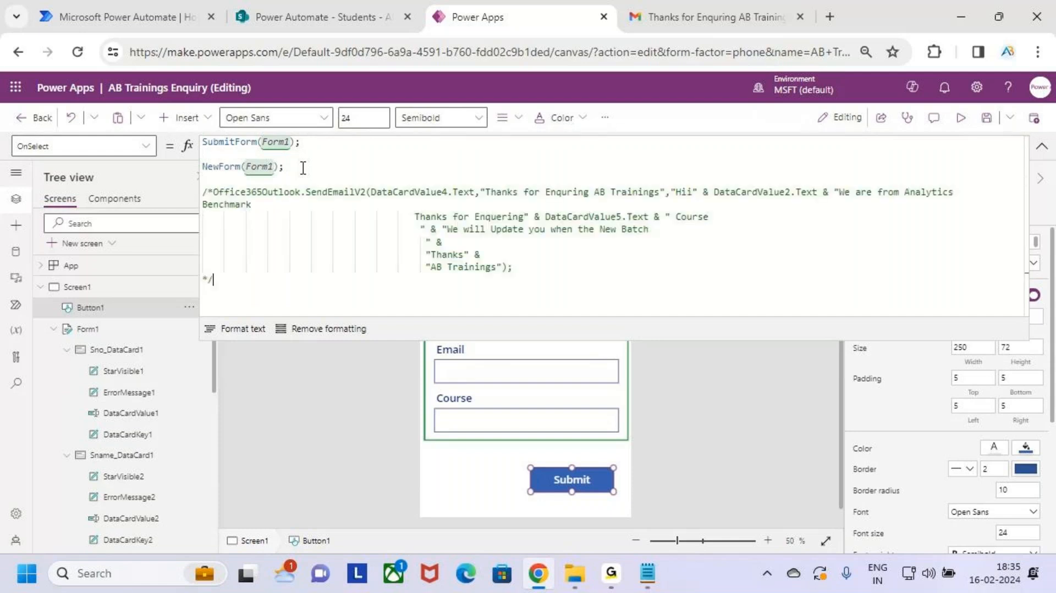
Step: Review the commented email block at the end of the formula
left_click_drag(536, 270, 203, 185)
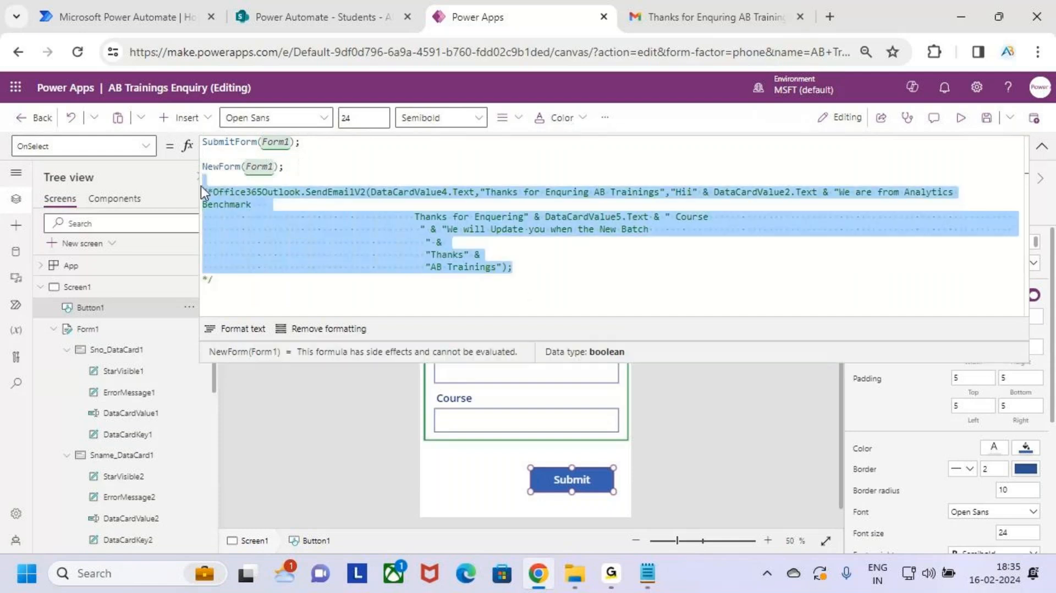
left_click_drag(560, 265, 201, 205)
left_click(535, 277)
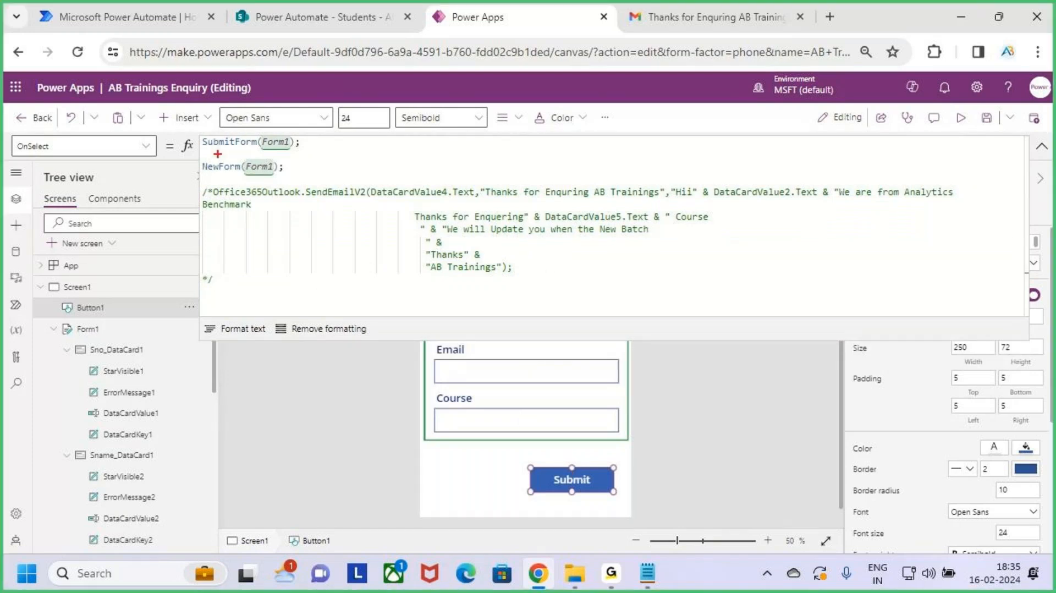
mouse_move(212, 149)
left_mouse_down()
mouse_move(252, 151)
mouse_move(263, 177)
left_mouse_up()
key("Escape")
Step: Show the Students list in SharePoint, highlight the Email column, and select entry 101
left_click(330, 17)
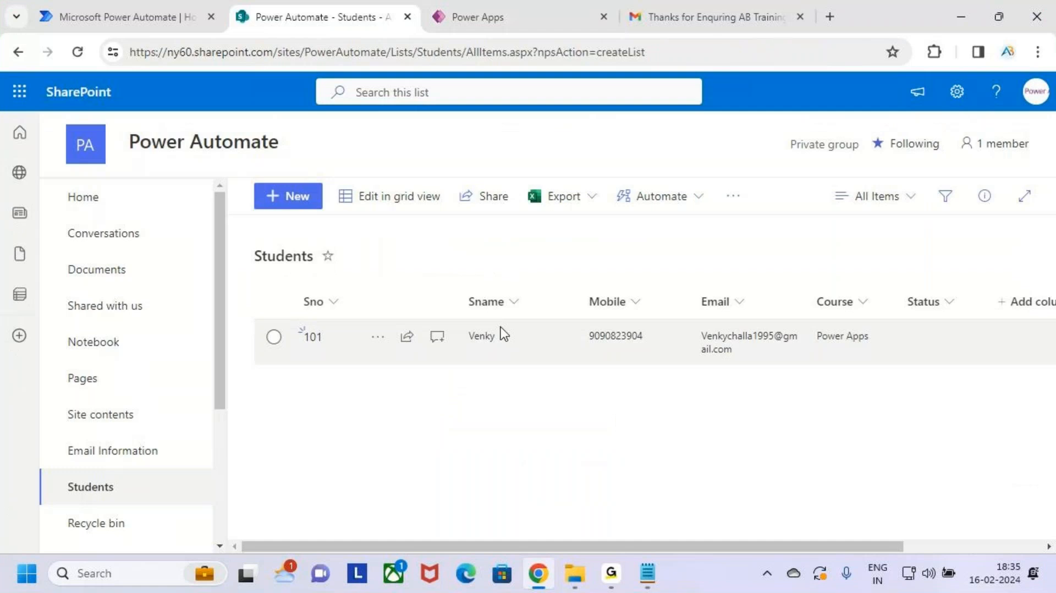
key("ctrl+2")
mouse_move(280, 284)
left_mouse_down()
mouse_move(646, 377)
mouse_move(924, 390)
left_mouse_up()
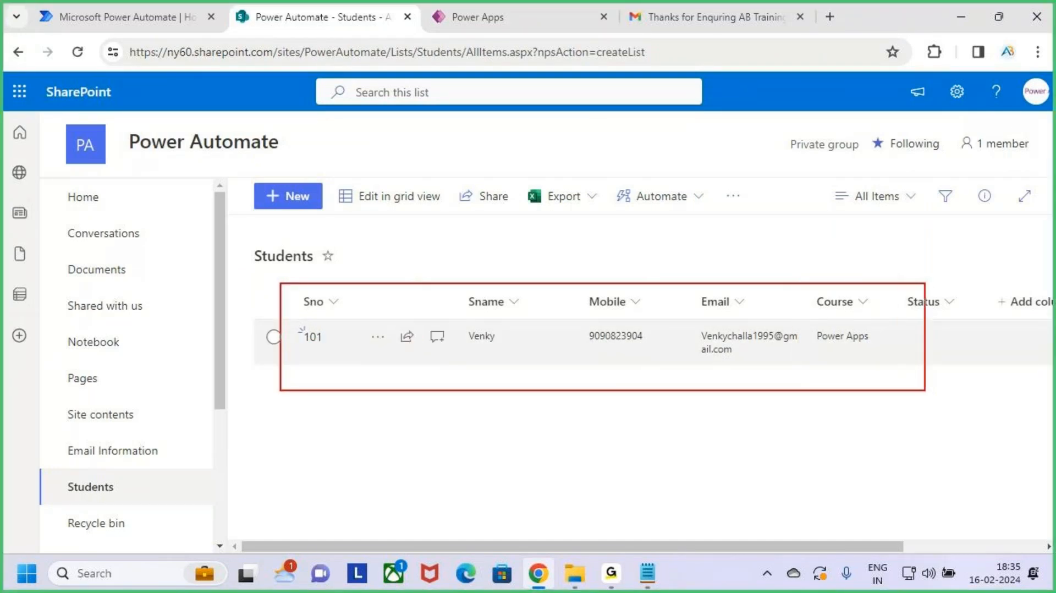
mouse_move(652, 239)
left_mouse_down()
mouse_move(653, 273)
mouse_move(662, 266)
left_mouse_up()
mouse_move(793, 328)
left_mouse_down()
mouse_move(707, 318)
mouse_move(772, 376)
mouse_move(797, 356)
mouse_move(739, 315)
left_mouse_up()
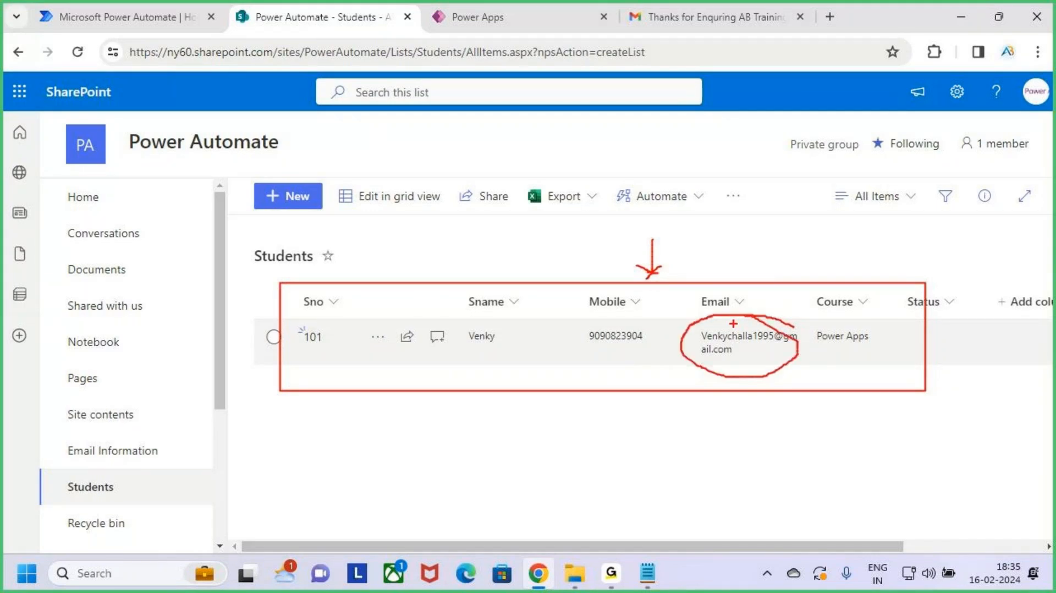
left_click_drag(730, 324, 768, 230)
left_click_drag(755, 211, 770, 263)
mouse_move(811, 222)
left_mouse_down()
mouse_move(873, 215)
mouse_move(942, 236)
mouse_move(973, 185)
mouse_move(1013, 214)
mouse_move(1012, 243)
left_mouse_up()
left_click_drag(84, 27, 86, 72)
mouse_move(72, 32)
left_mouse_down()
mouse_move(83, 26)
mouse_move(100, 51)
left_mouse_up()
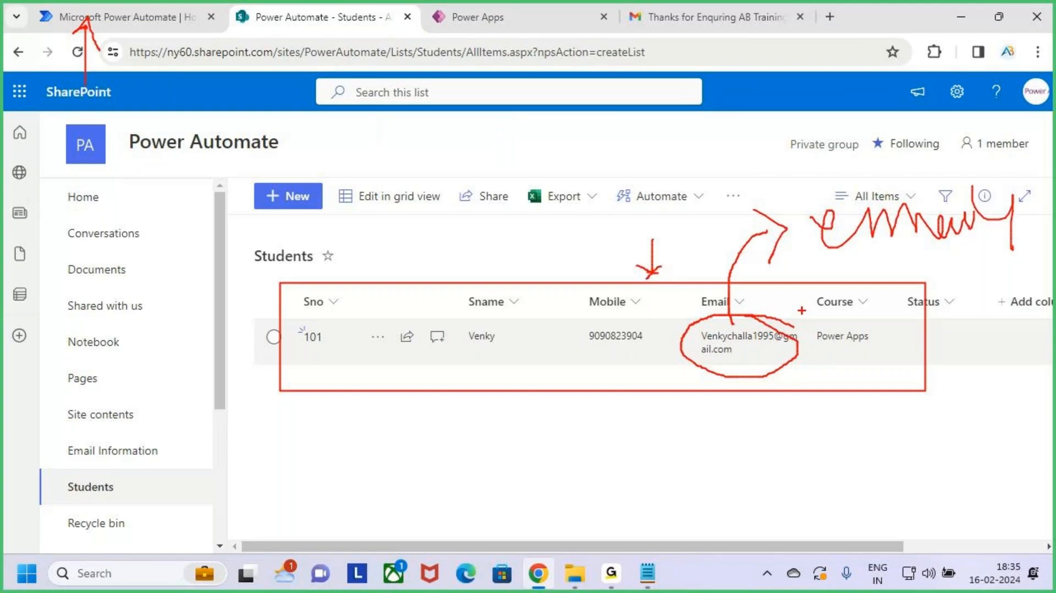
left_click_drag(650, 220, 650, 282)
left_click_drag(652, 278, 672, 253)
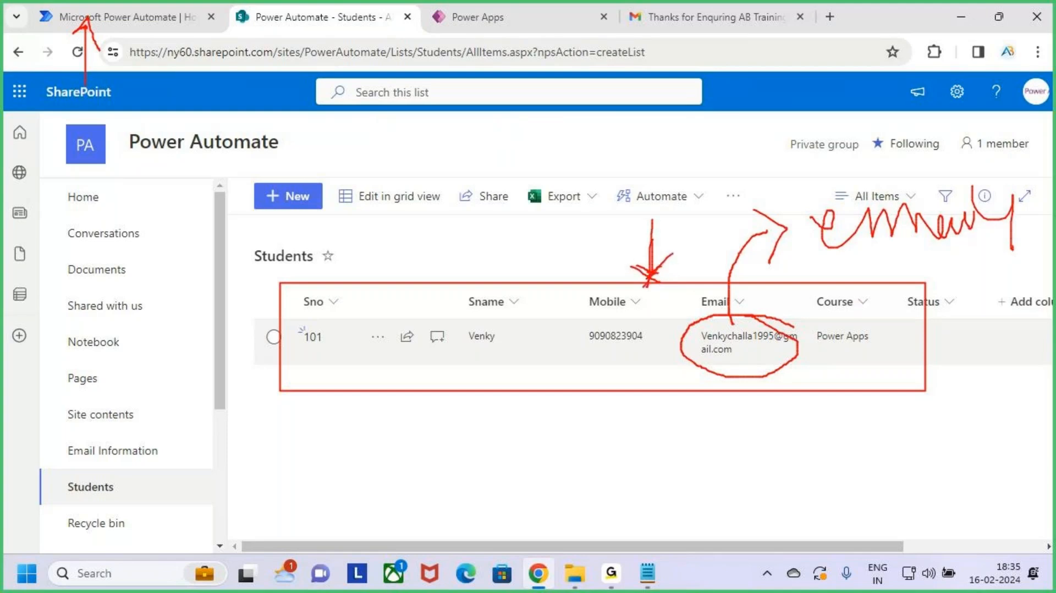
key("Escape")
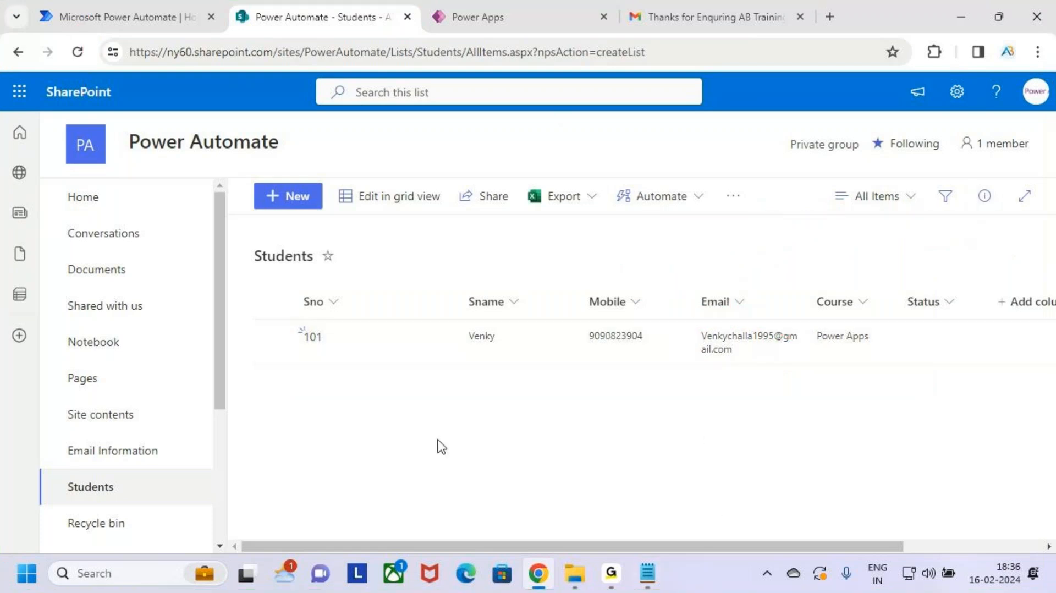
left_click(273, 336)
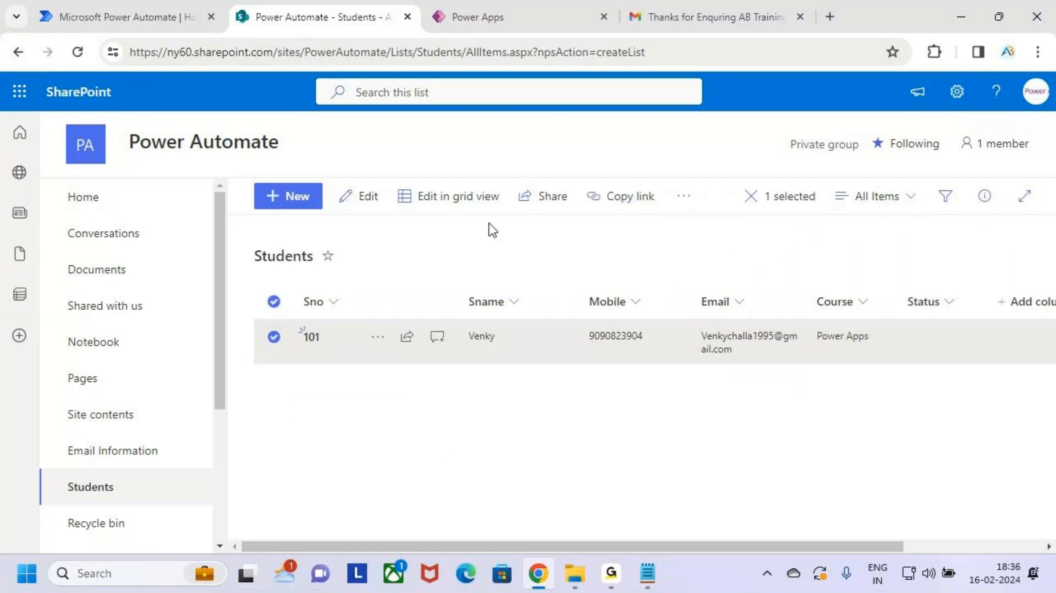
Step: Delete entry 101 from the Students list, then switch to the Power Automate home page
left_click(683, 197)
left_click(742, 260)
left_click(586, 385)
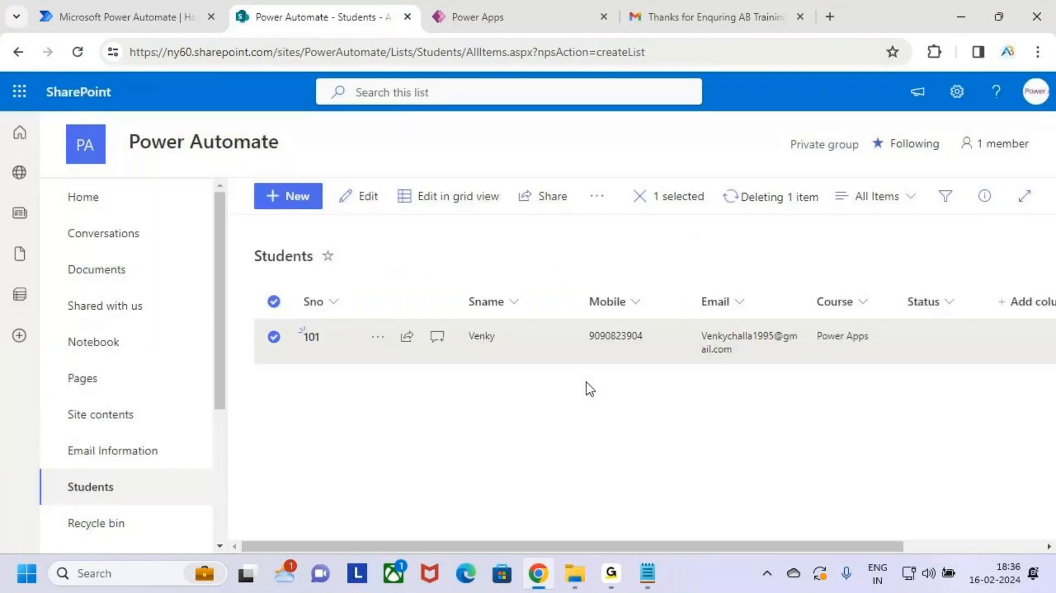
left_click(503, 17)
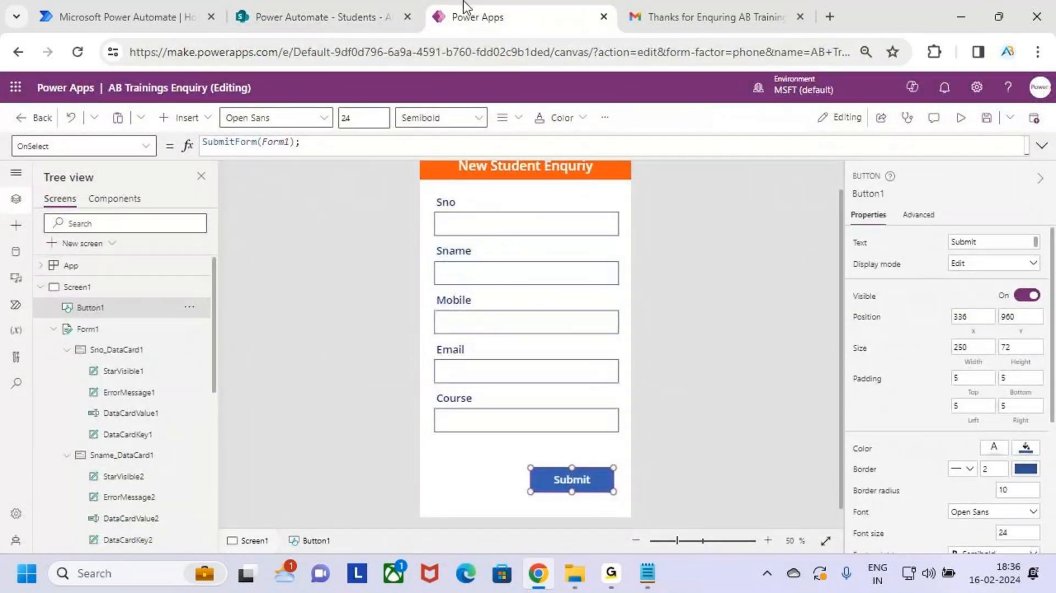
left_click(385, 19)
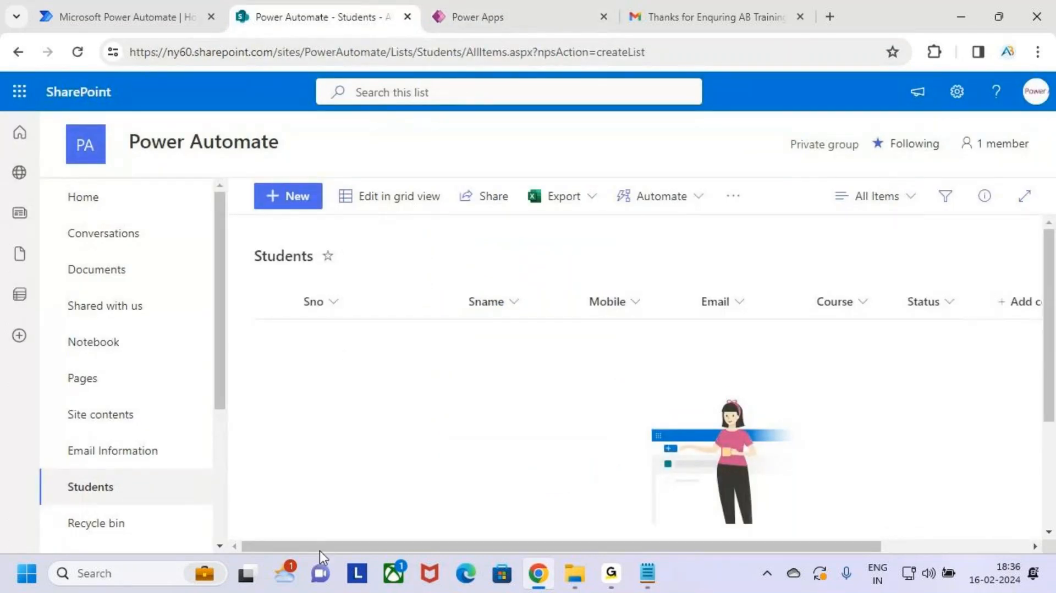
left_click(142, 10)
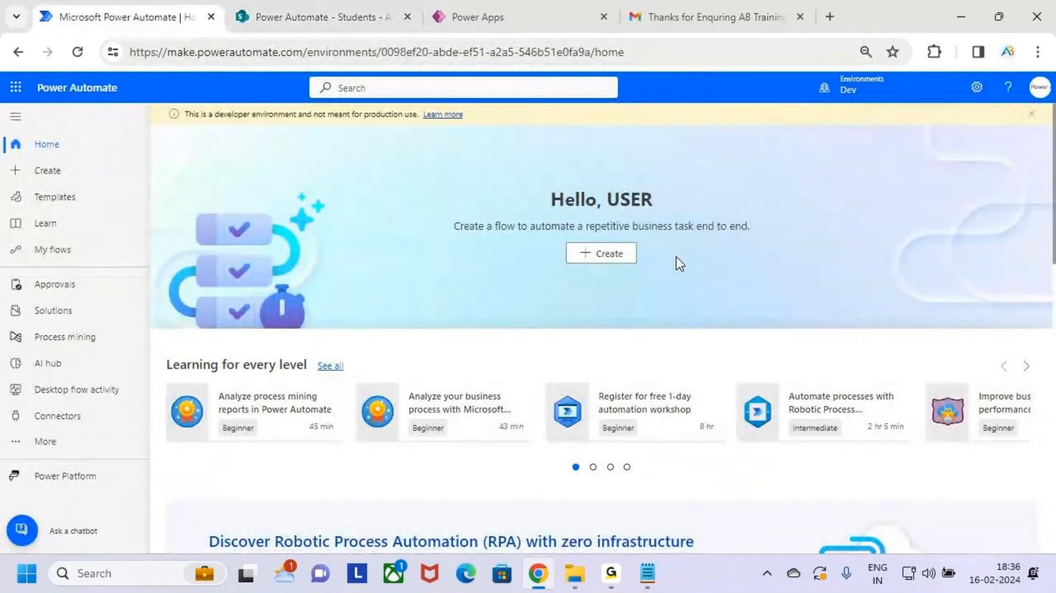
Step: Go to Power Automate's Create page to start a new flow
key("ctrl+2")
left_click_drag(22, 155, 117, 199)
key("Escape")
left_click(83, 182)
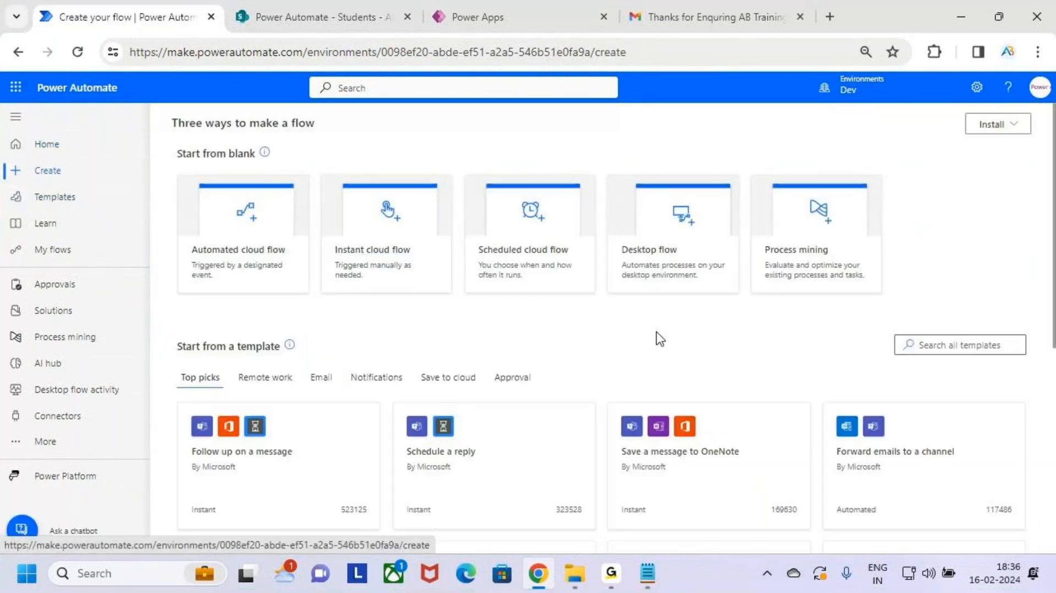
Step: Highlight the Start from blank flow type cards on the Create page
key("ctrl+2")
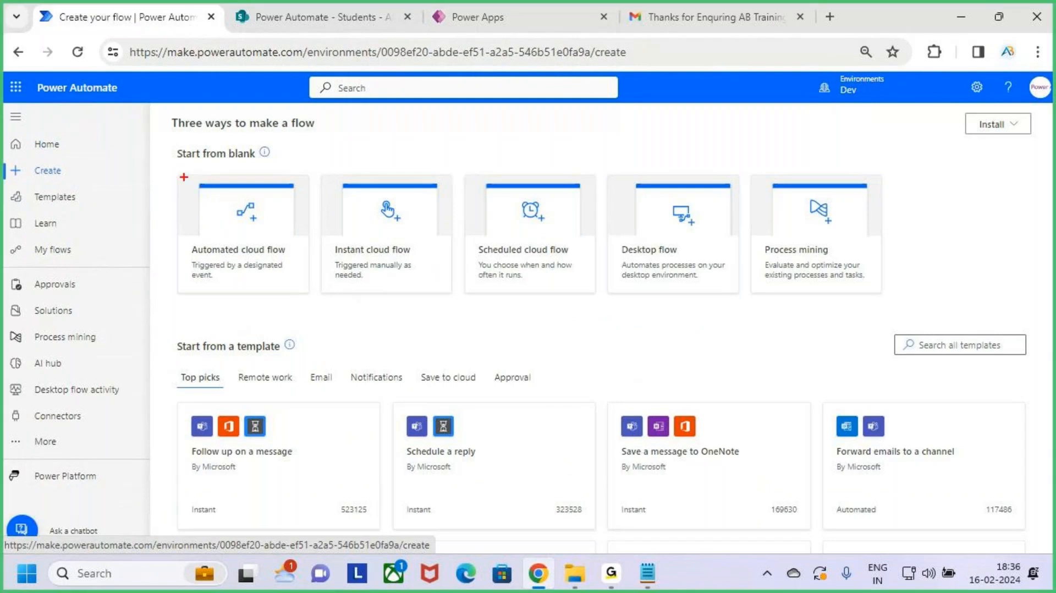
mouse_move(178, 173)
left_mouse_down()
mouse_move(267, 275)
mouse_move(303, 287)
left_mouse_up()
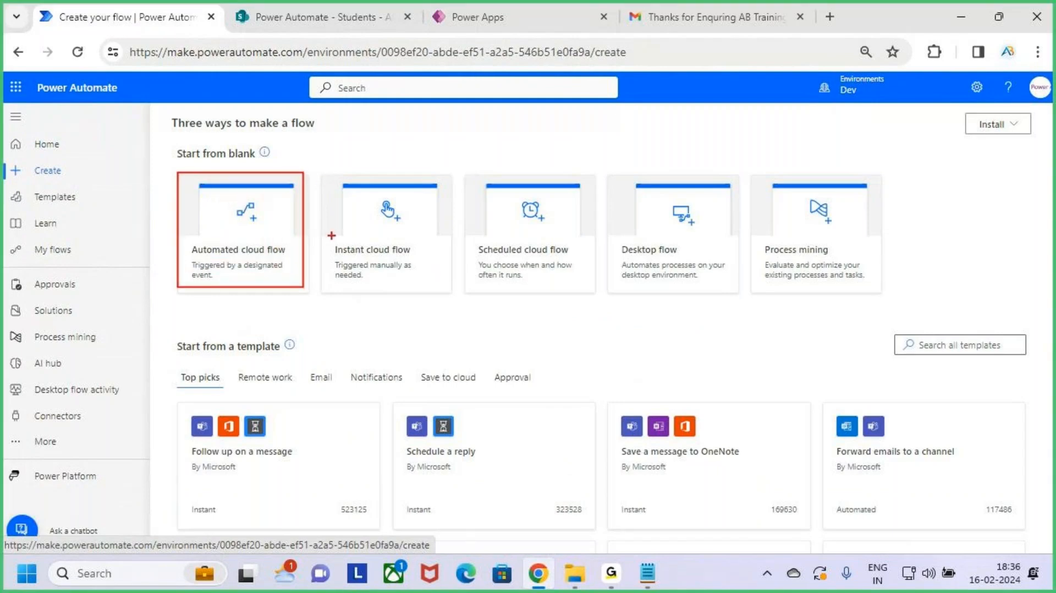
left_click_drag(322, 174, 449, 283)
left_click_drag(460, 174, 568, 280)
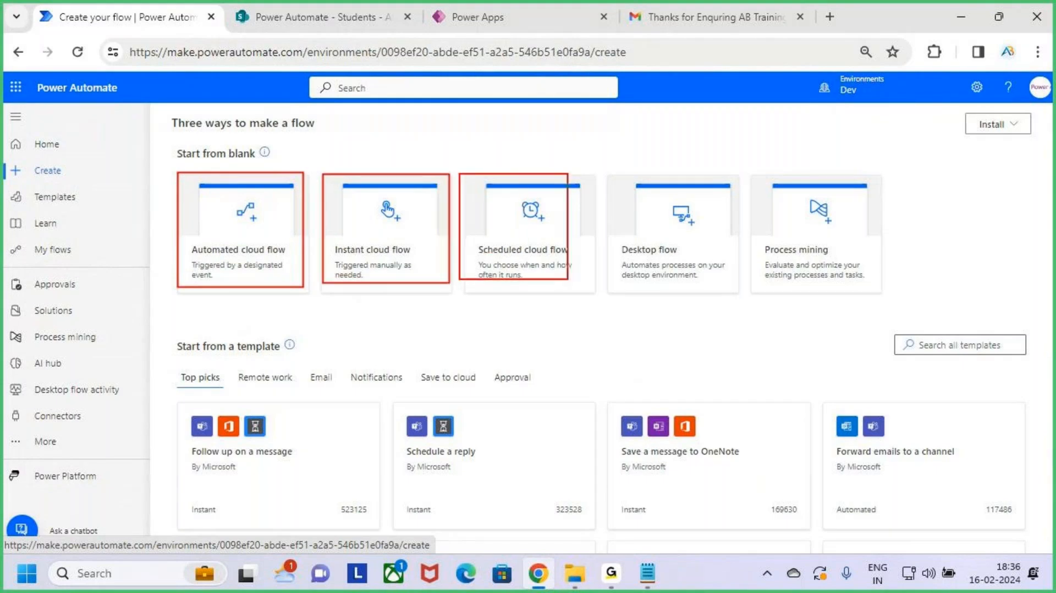
key("Escape")
key("ctrl+2")
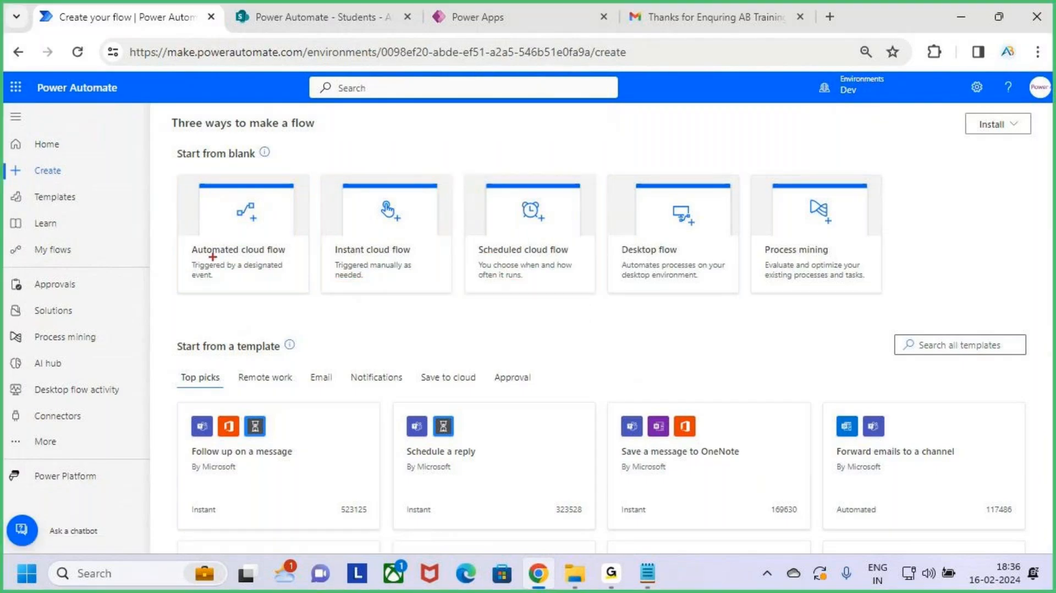
mouse_move(177, 172)
left_mouse_down()
mouse_move(276, 288)
mouse_move(306, 301)
left_mouse_up()
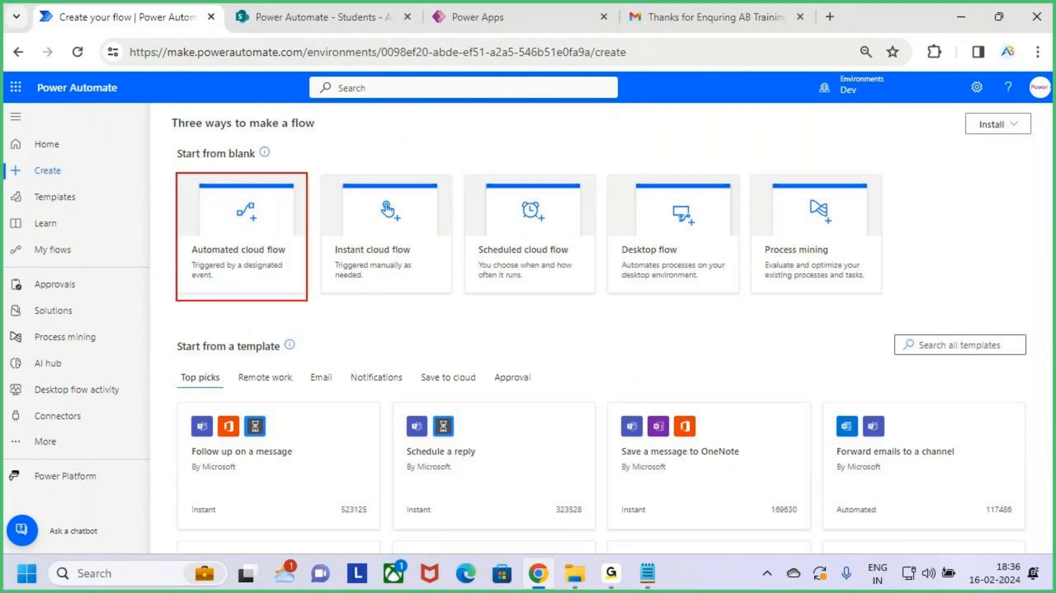
mouse_move(230, 255)
left_mouse_down()
mouse_move(249, 270)
mouse_move(313, 191)
left_mouse_up()
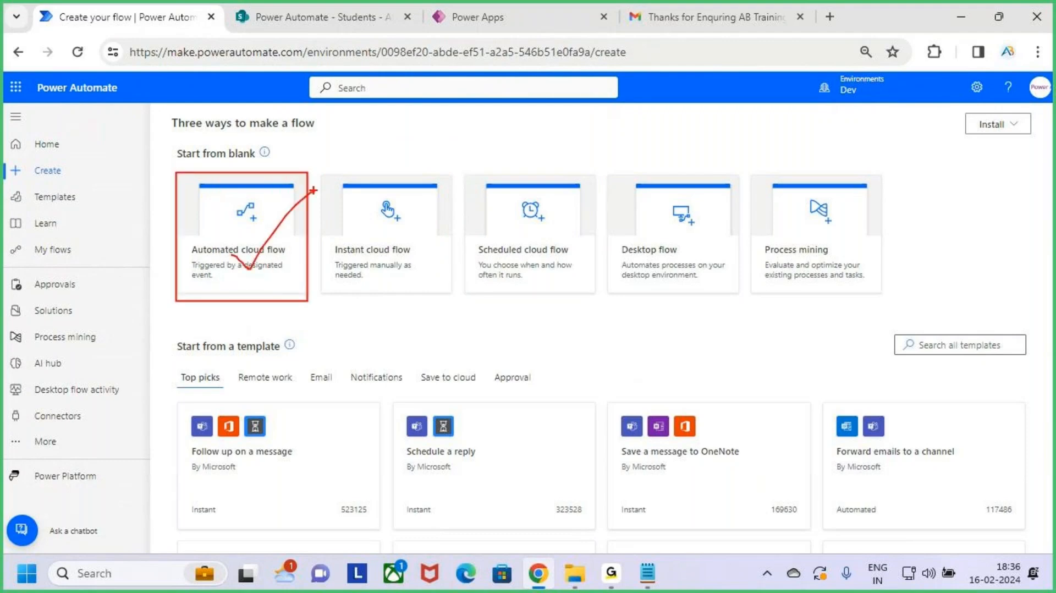
key("Escape")
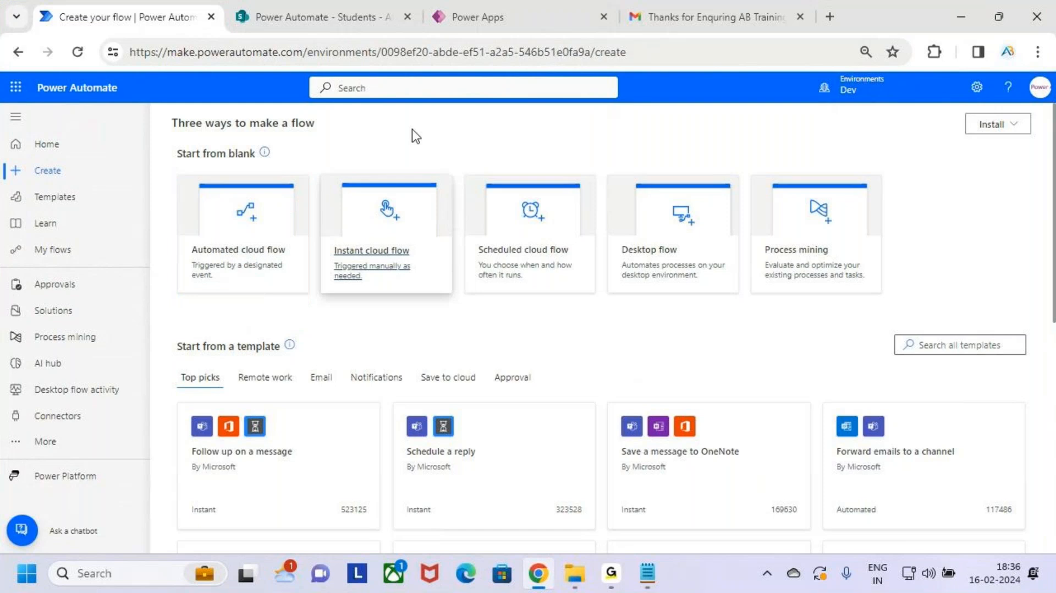
Step: Check the SharePoint Students list, highlighting the list area
left_click(335, 19)
key("ctrl+2")
left_click_drag(293, 282, 953, 391)
mouse_move(648, 248)
left_mouse_down()
mouse_move(663, 271)
mouse_move(686, 270)
mouse_move(666, 305)
left_mouse_up()
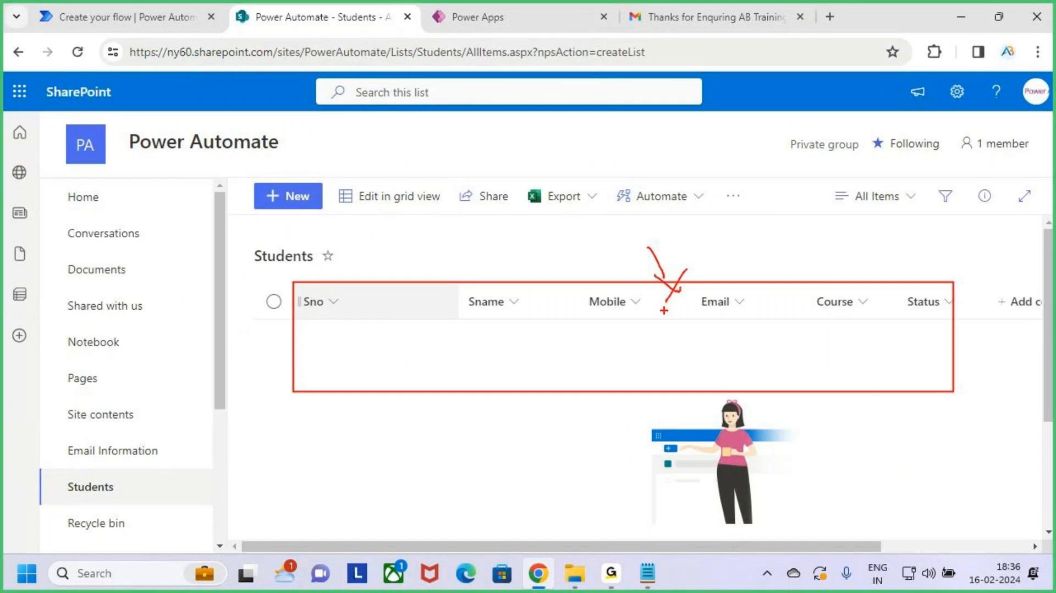
key("Escape")
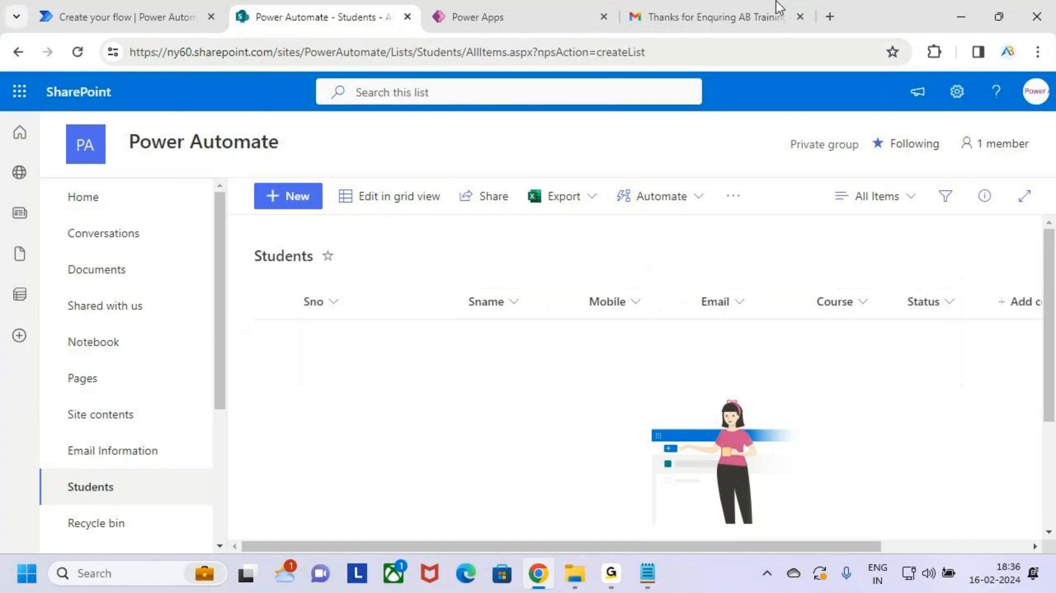
Step: Choose Automated cloud flow under Start from blank
left_click(160, 2)
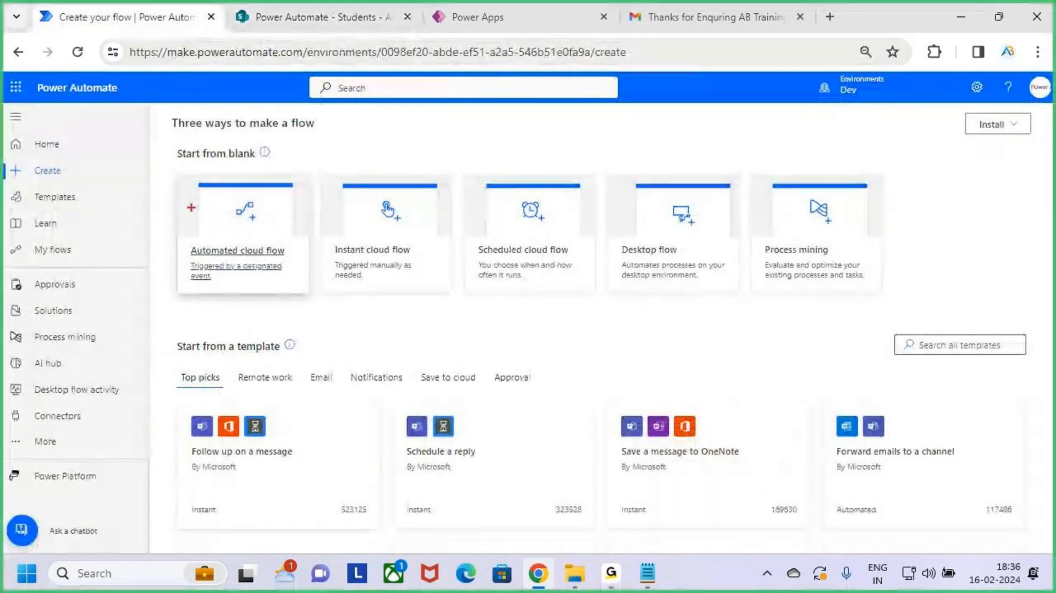
left_click_drag(176, 166, 276, 276)
key("Escape")
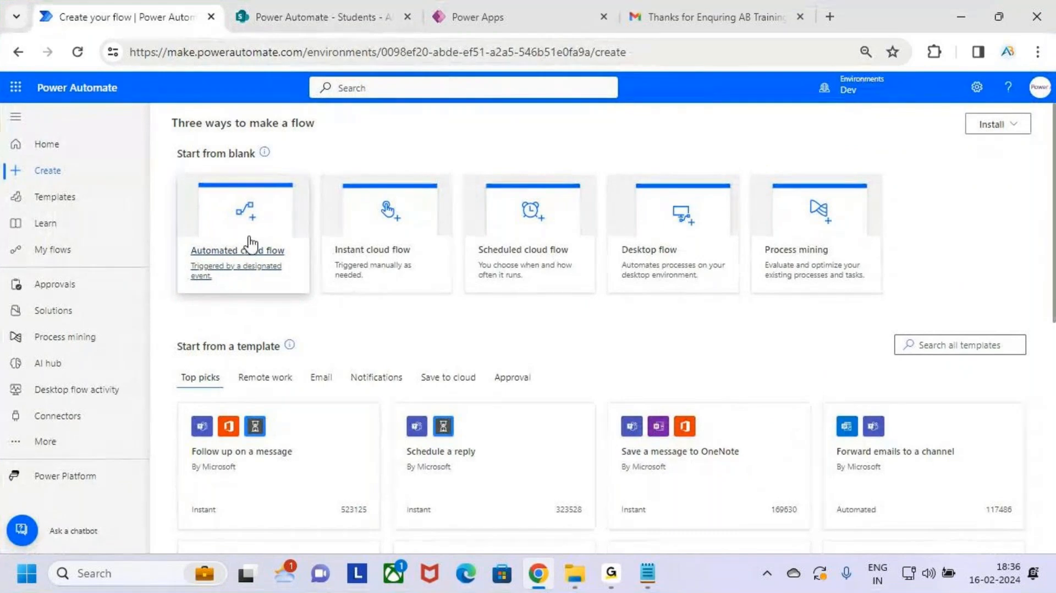
left_click(248, 236)
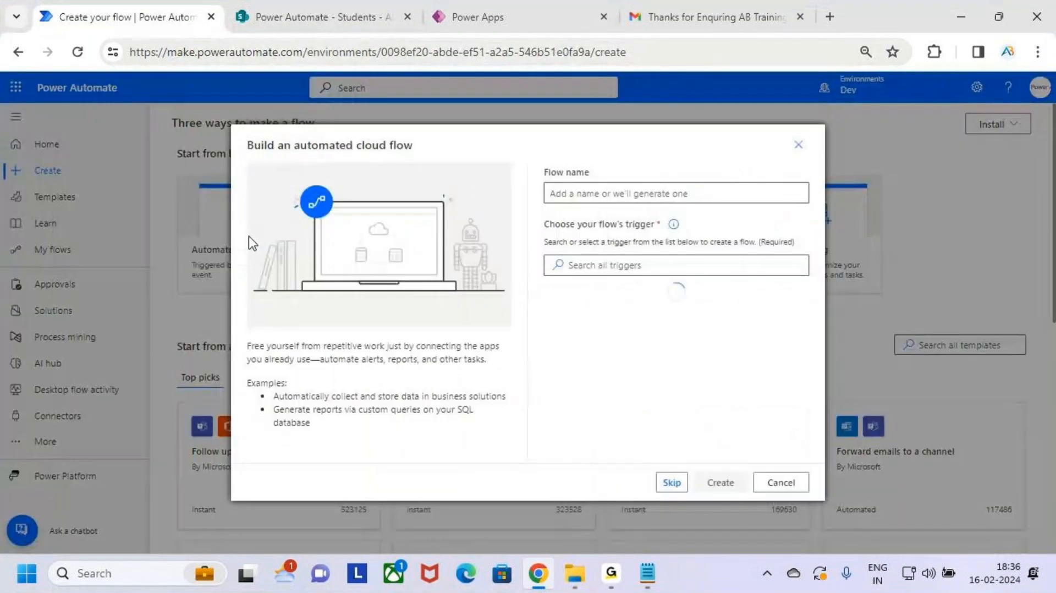
Step: Name the flow 'Power Apps - SharePoint (List) - Power Automate (Email)'
left_click(599, 193)
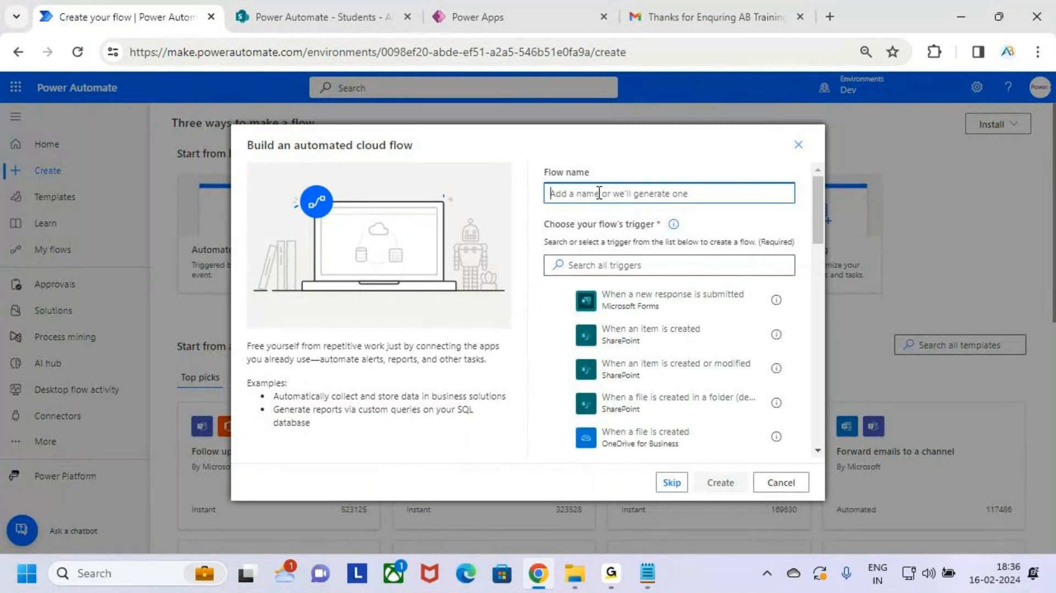
type("Powe")
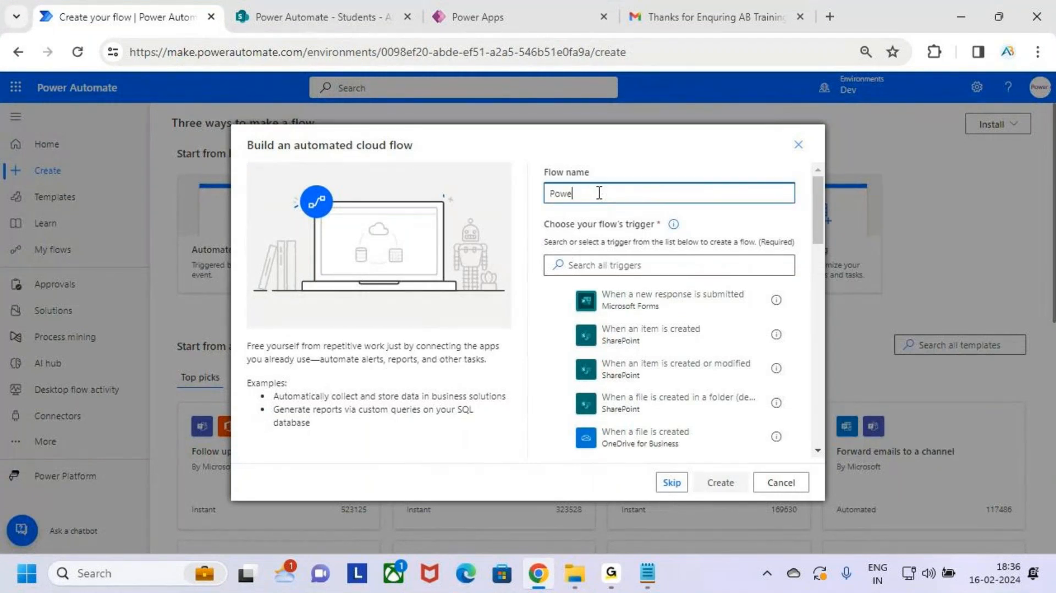
key("BackSpace")
type("er A")
type("pps")
type(" - Share")
type("Point")
type(" (List")
type(") - ")
type("-")
key("BackSpace")
key("BackSpace")
type("- Power")
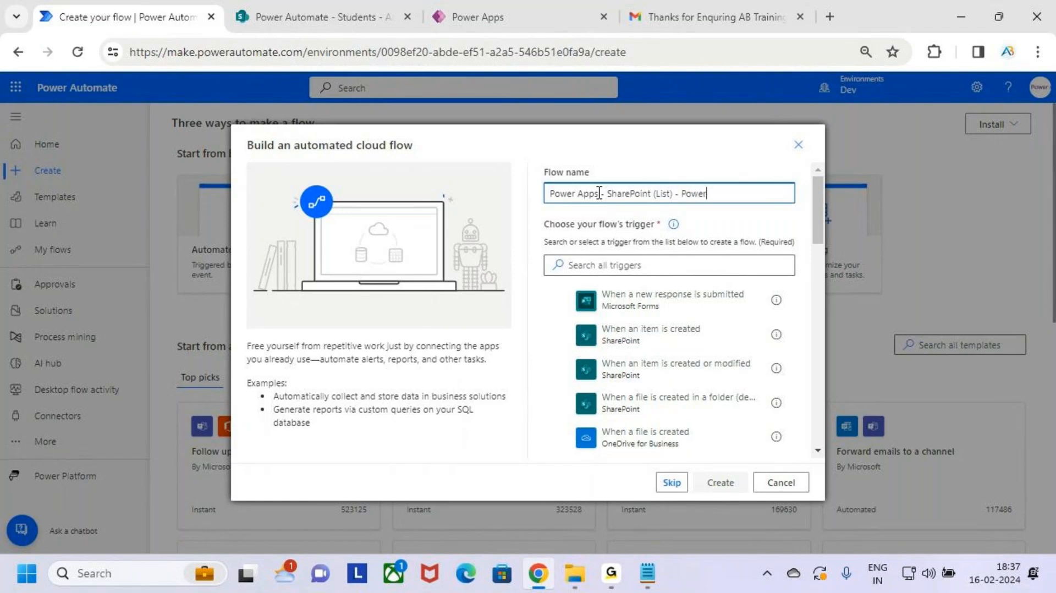
type(" Automate")
type(" ()")
type("Email)")
left_click_drag(553, 193, 672, 195)
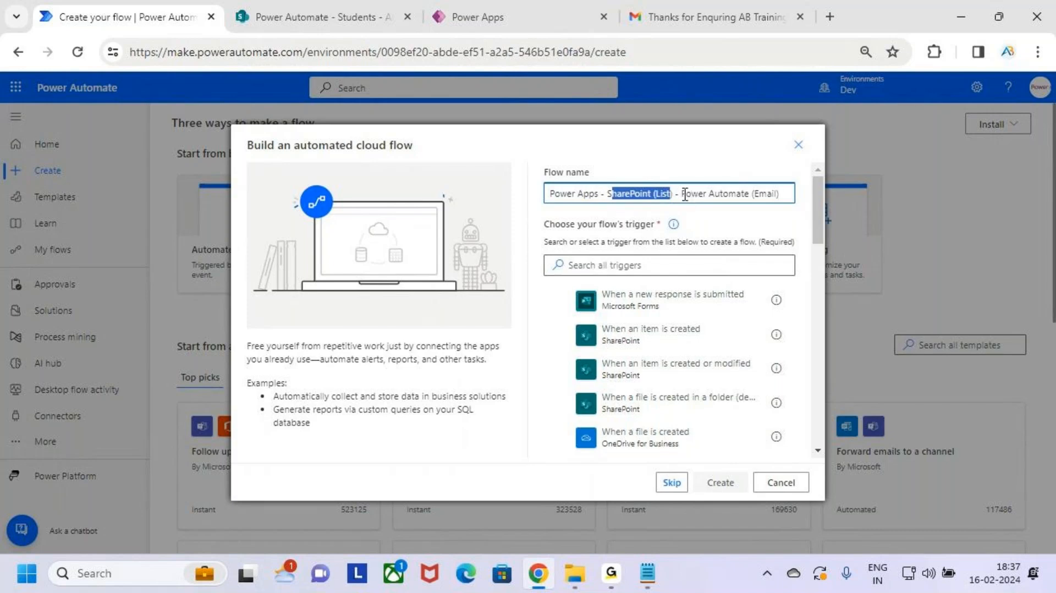
left_click_drag(684, 195, 783, 192)
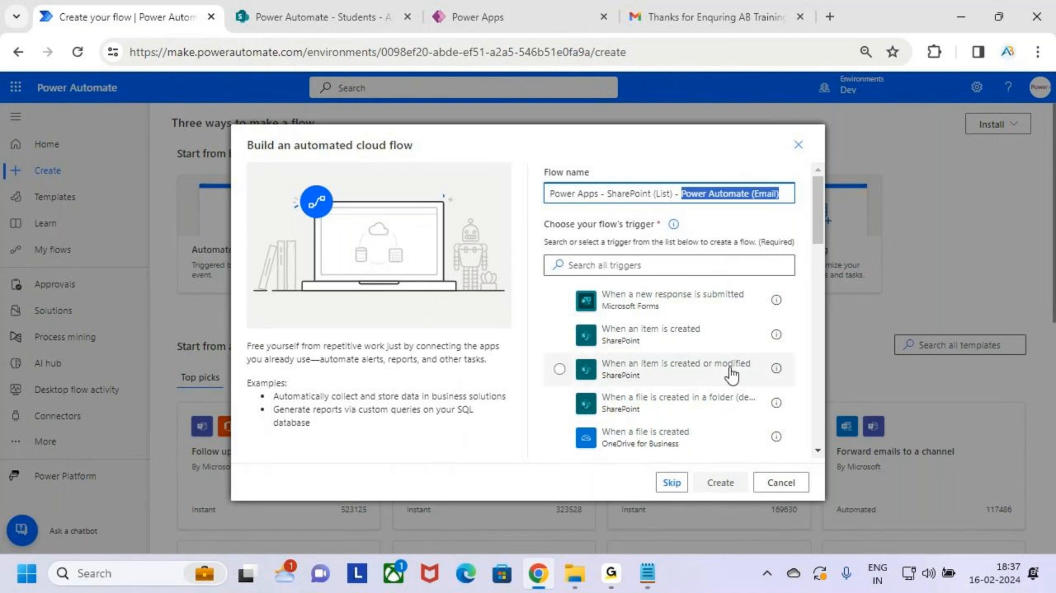
left_click(780, 193)
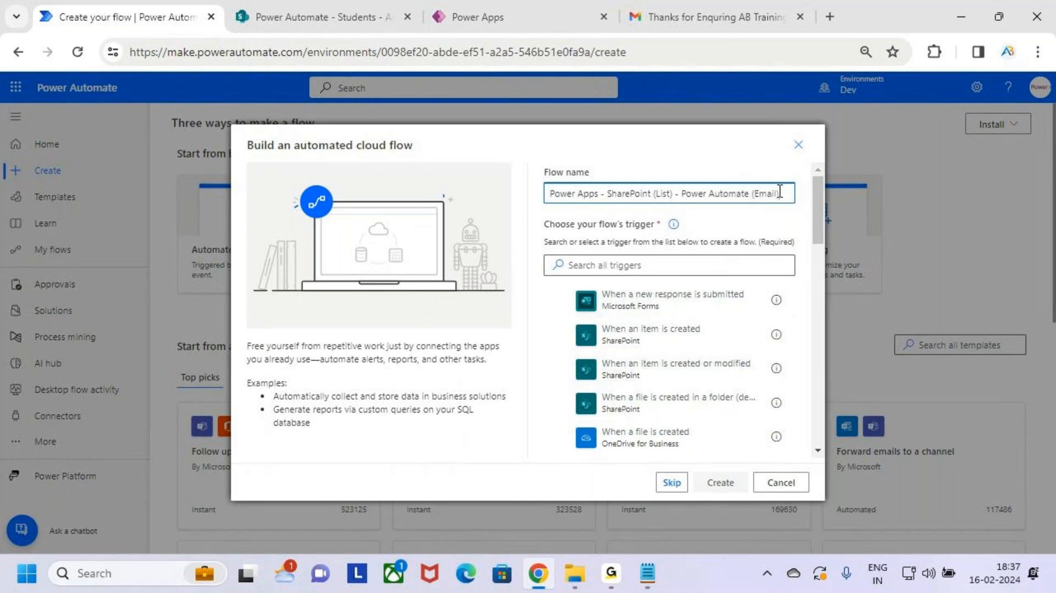
Step: Choose SharePoint's 'When an item is created' as the flow's trigger
mouse_move(537, 215)
left_mouse_down()
mouse_move(624, 240)
mouse_move(697, 237)
left_mouse_up()
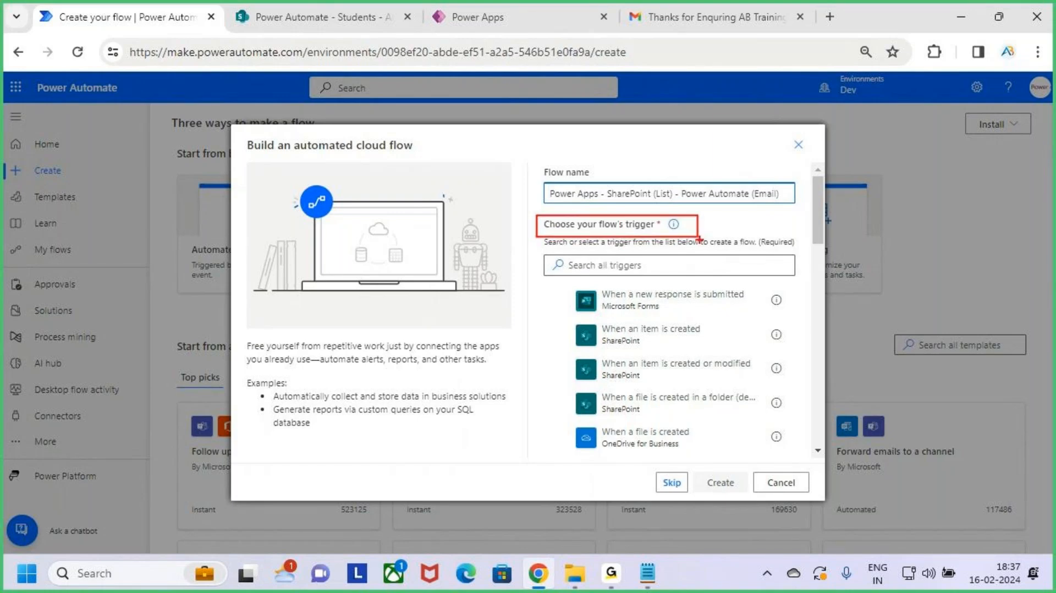
left_click(708, 262)
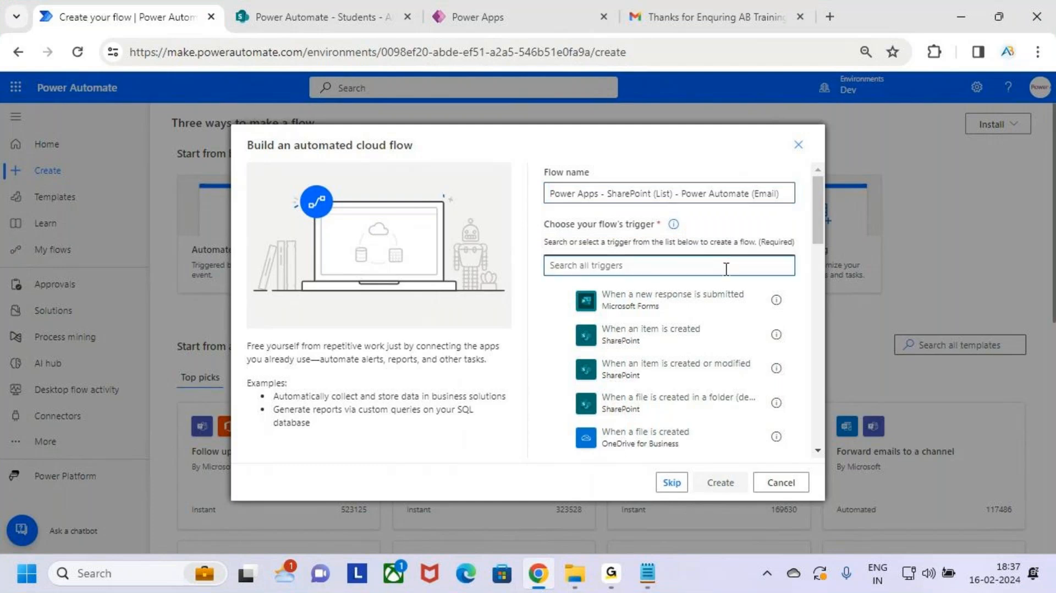
left_click(338, 16)
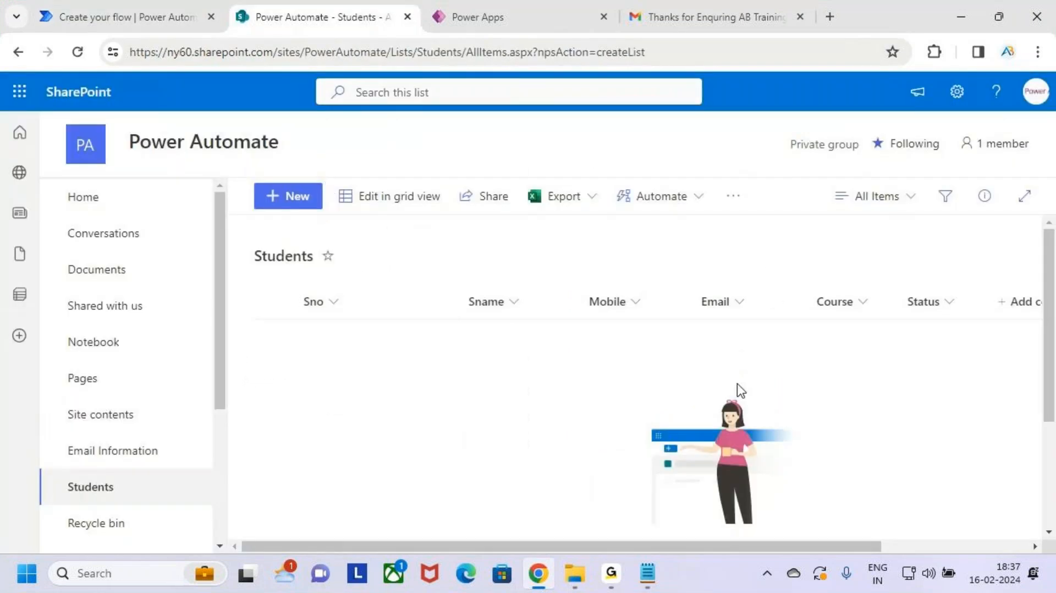
left_click(126, 16)
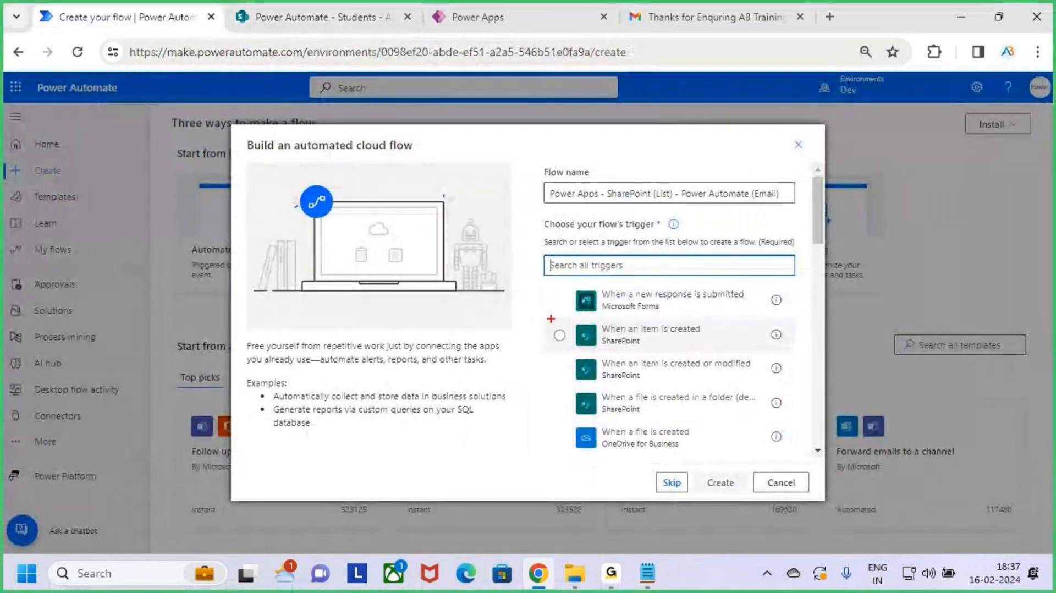
mouse_move(551, 319)
left_mouse_down()
mouse_move(710, 353)
mouse_move(790, 353)
mouse_move(842, 271)
left_mouse_up()
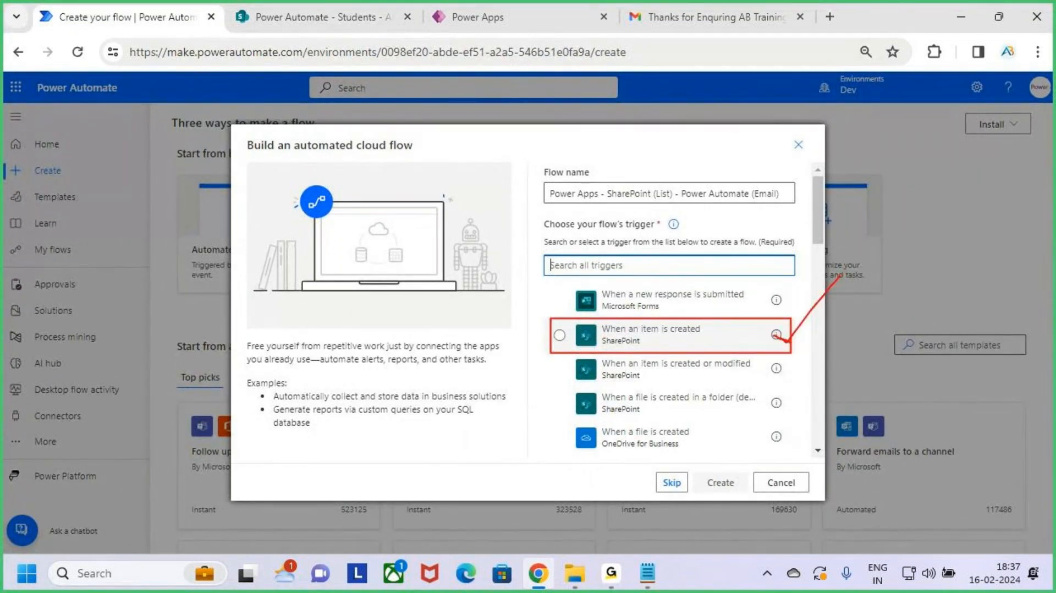
left_click_drag(787, 342, 823, 310)
key("Escape")
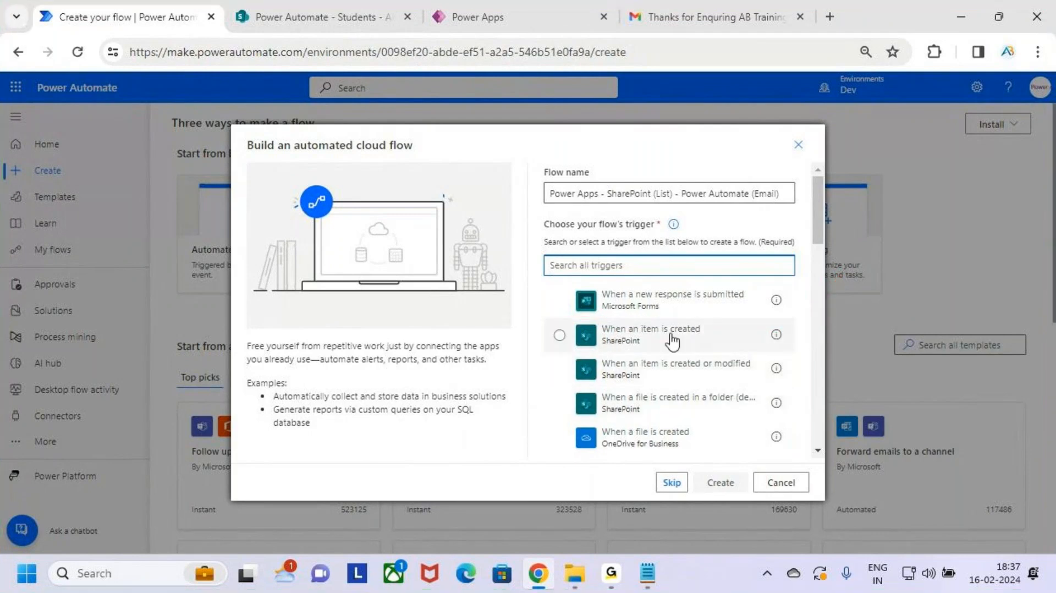
left_click(669, 337)
key("ctrl+2")
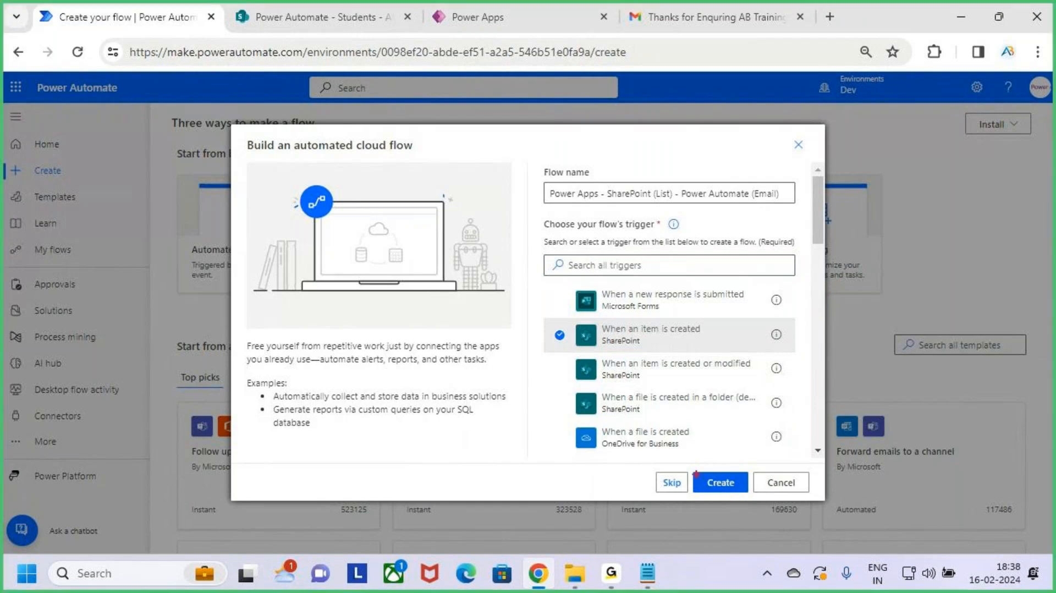
left_click_drag(688, 466, 768, 498)
key("Escape")
Step: Create the flow and switch back to the classic designer
left_click(720, 482)
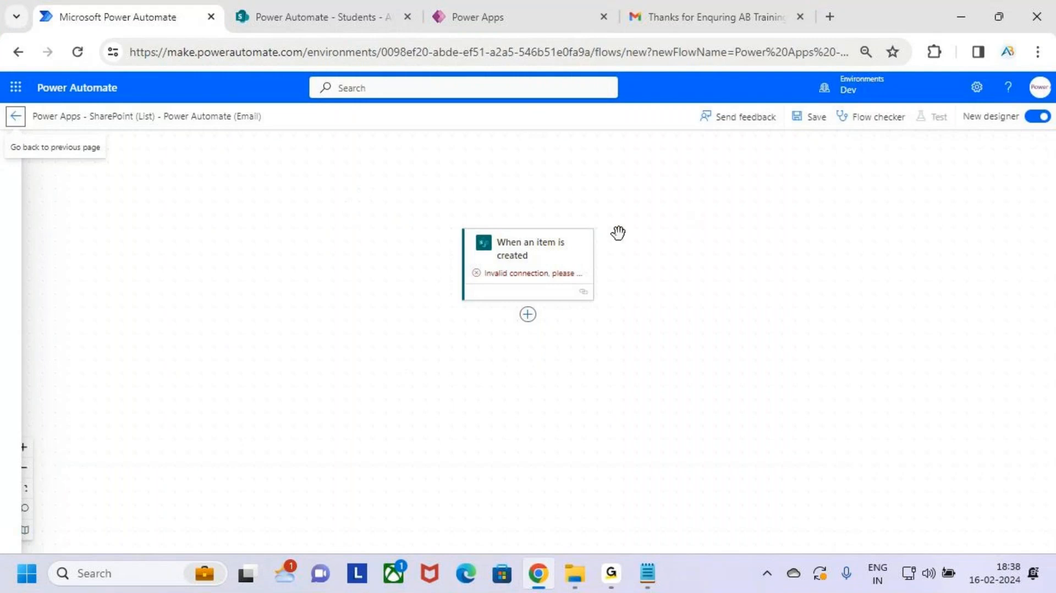
left_click(1041, 117)
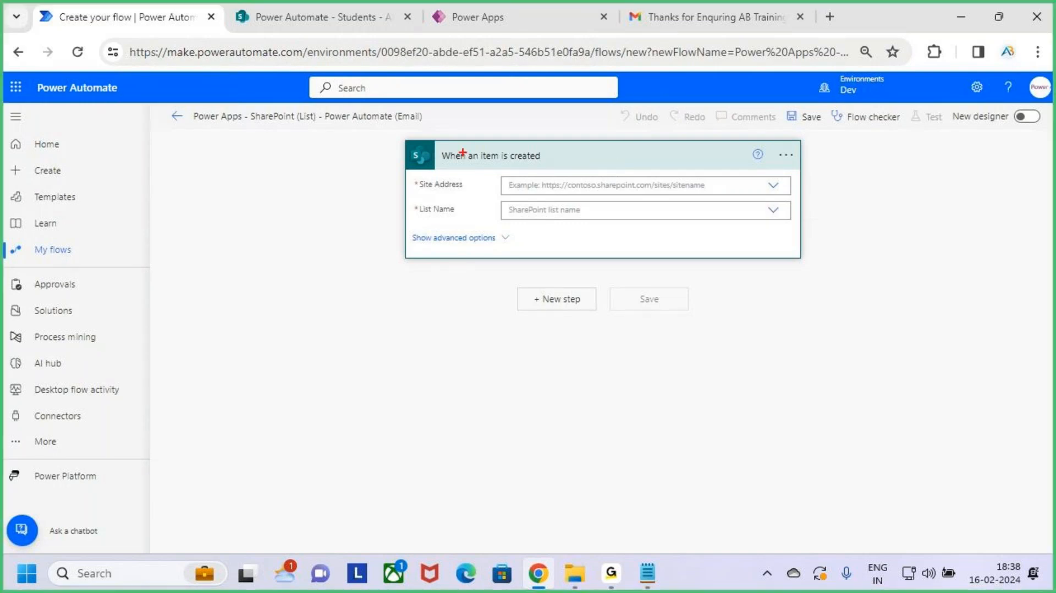
left_click_drag(432, 140, 583, 170)
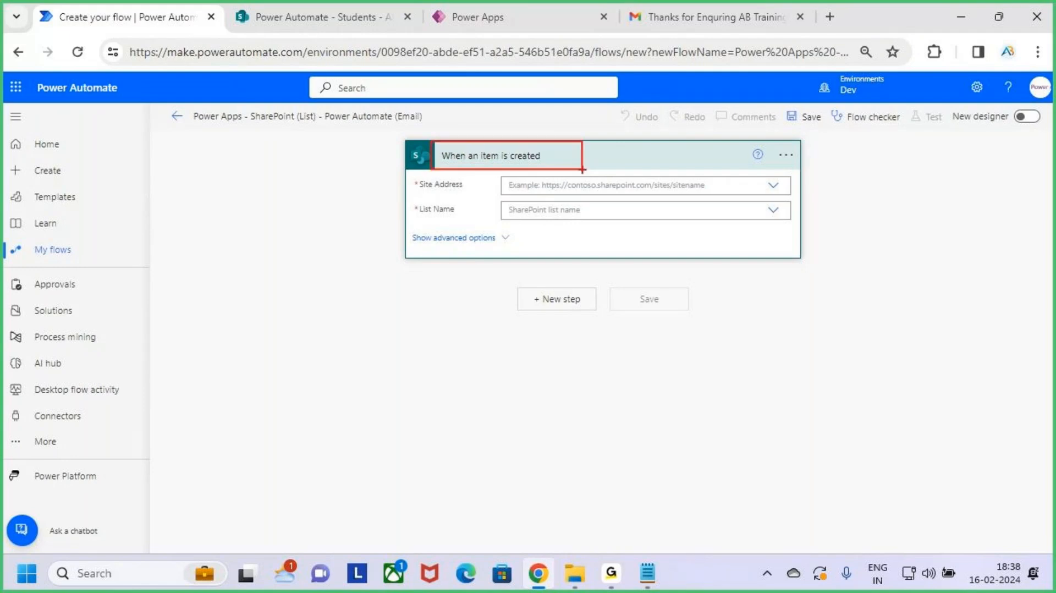
key("Escape")
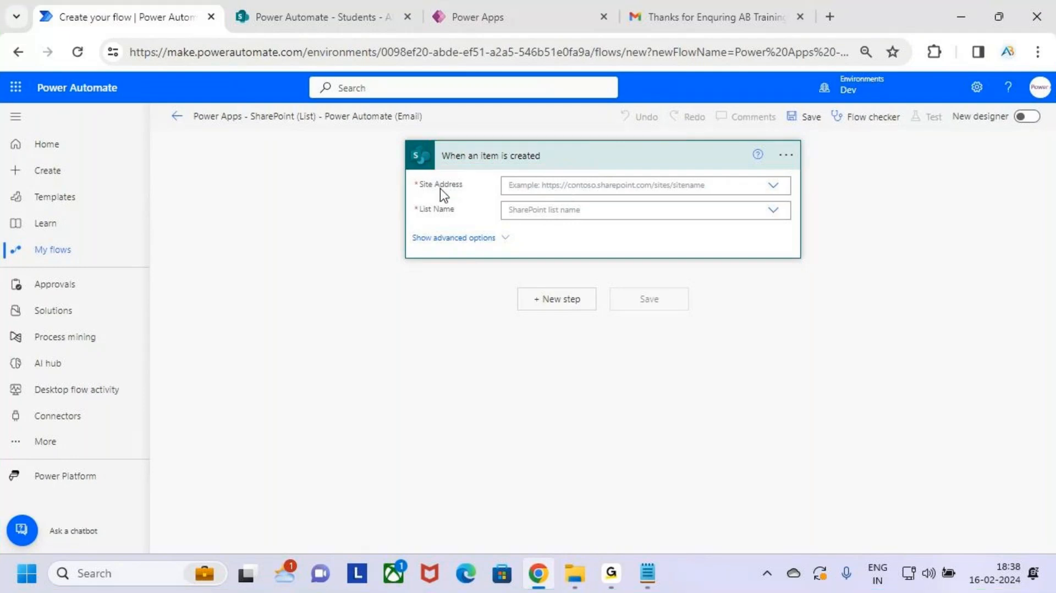
Step: Point the trigger at the Students list on the Power Automate site
left_click(559, 186)
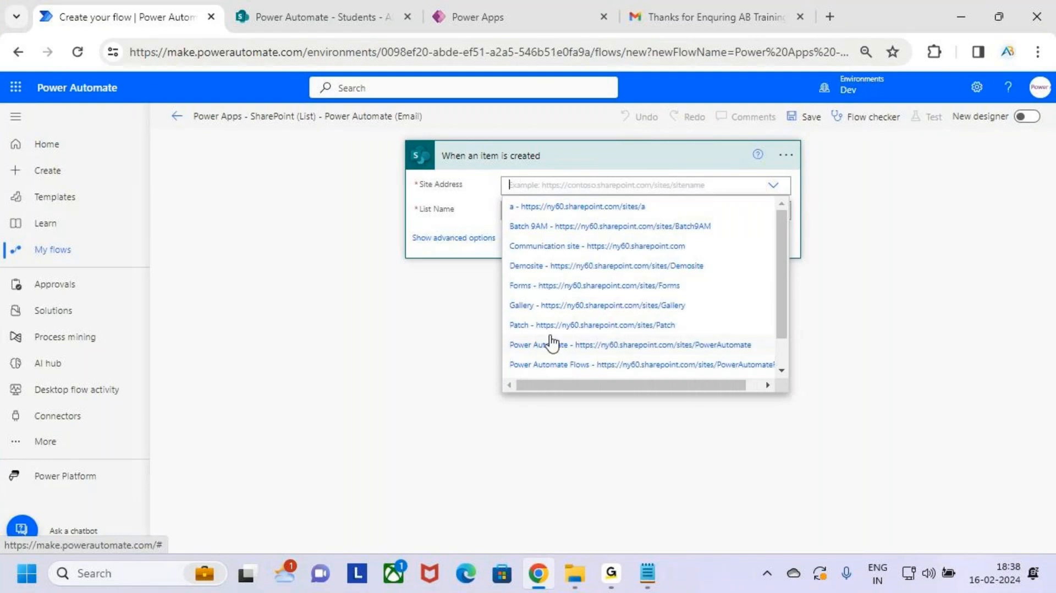
key("ctrl+2")
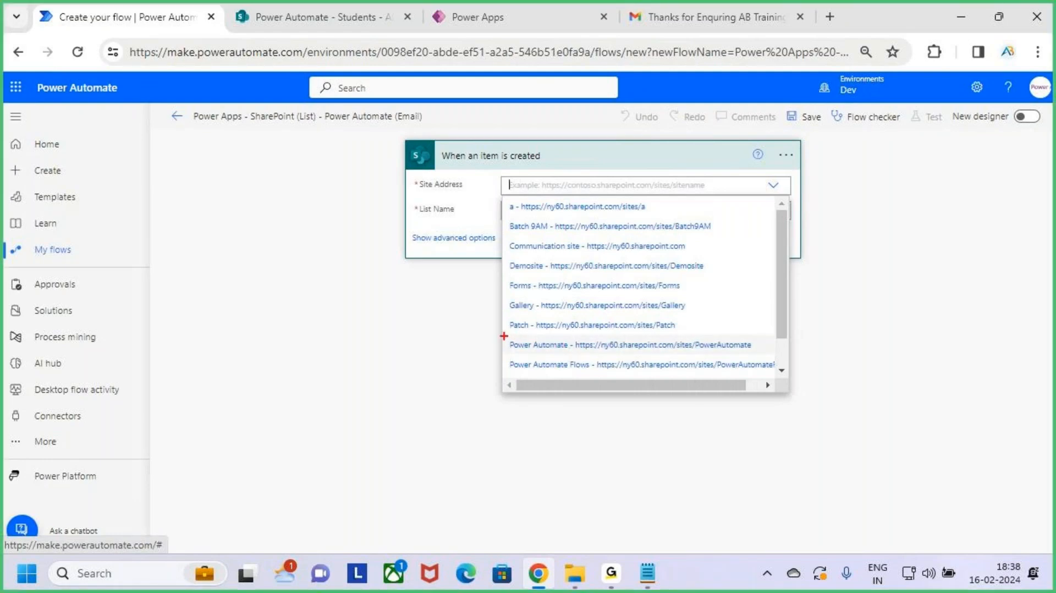
left_click_drag(498, 332, 615, 355)
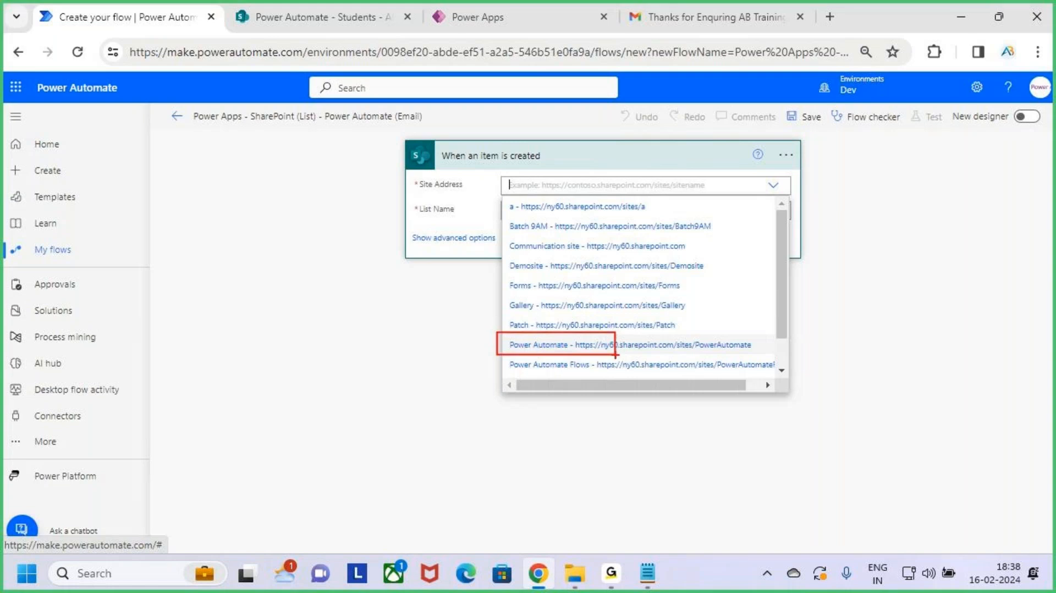
key("Escape")
left_click(569, 347)
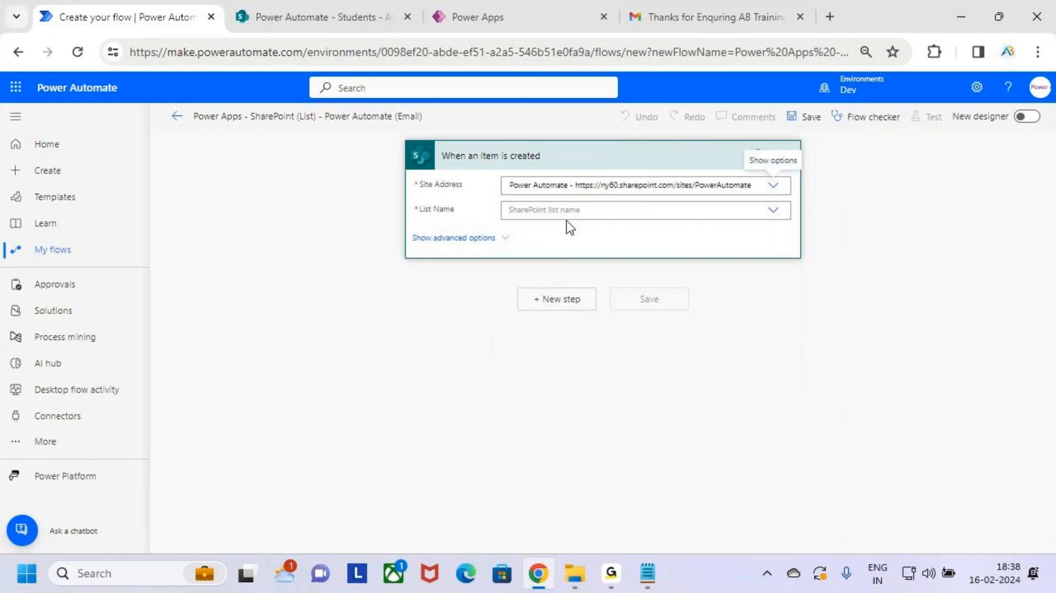
left_click(566, 210)
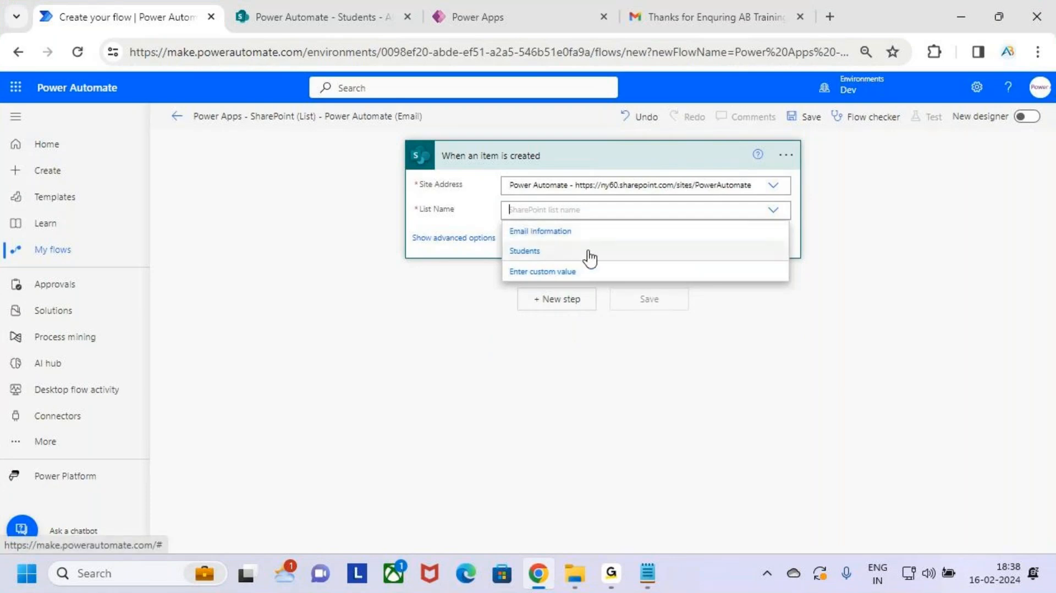
left_click(589, 254)
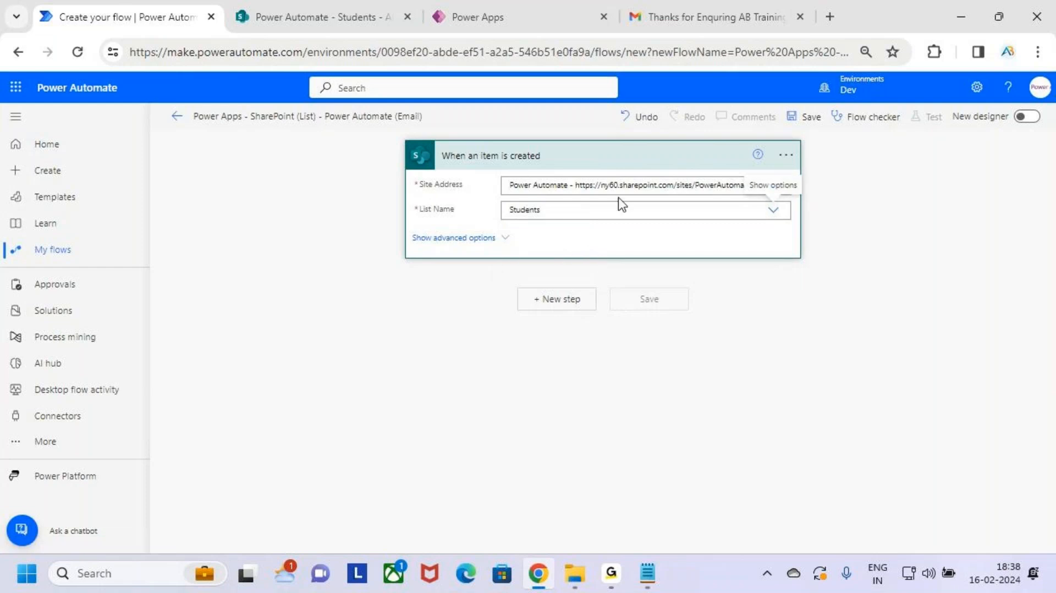
Step: Collapse the configured trigger card and glance at the SharePoint Students list
key("ctrl+2")
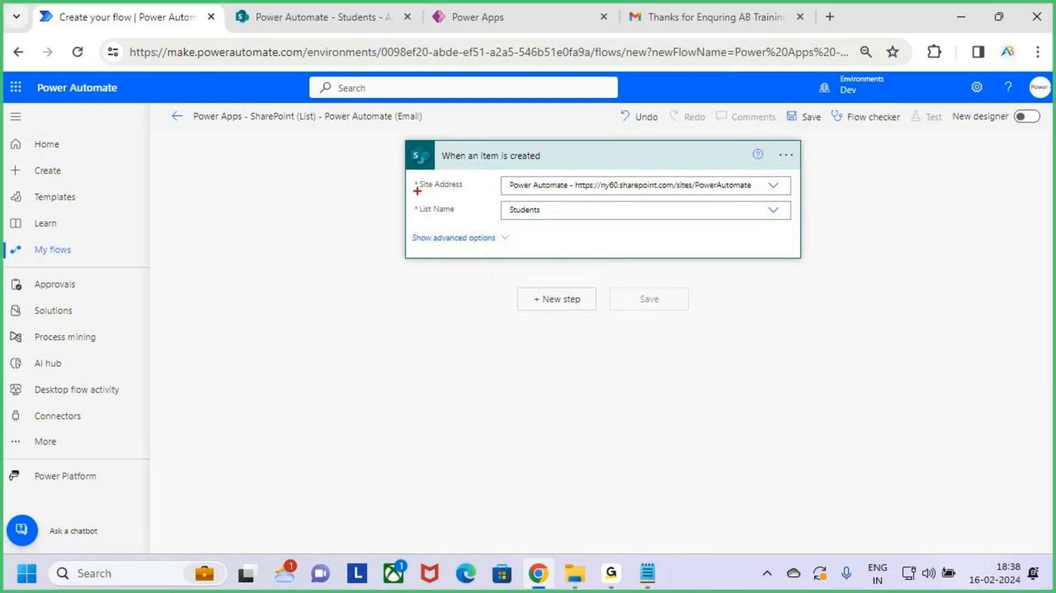
left_click_drag(417, 191, 473, 192)
key("Escape")
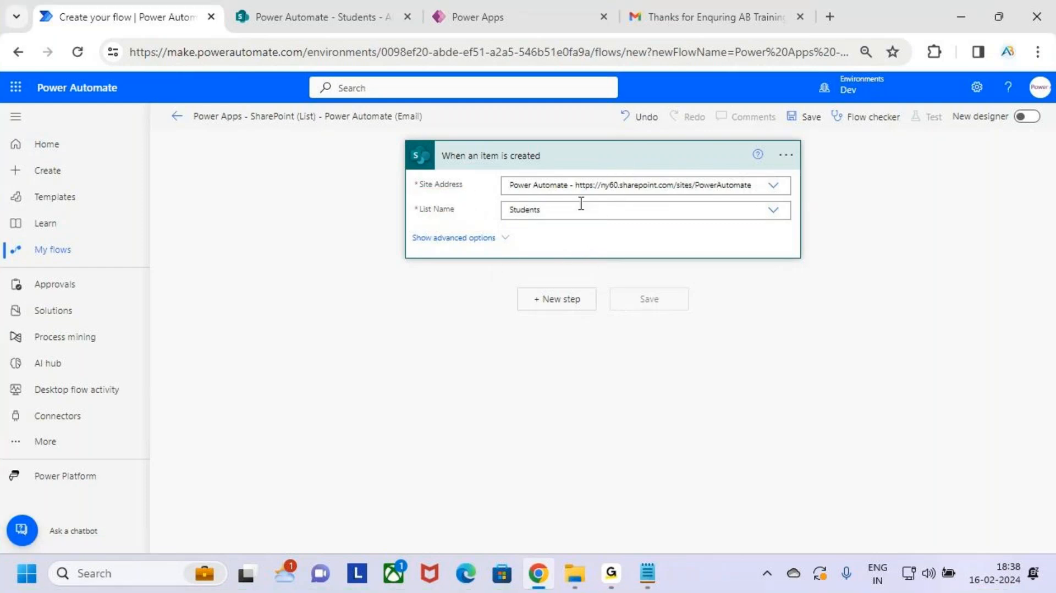
left_click(609, 165)
left_click(298, 5)
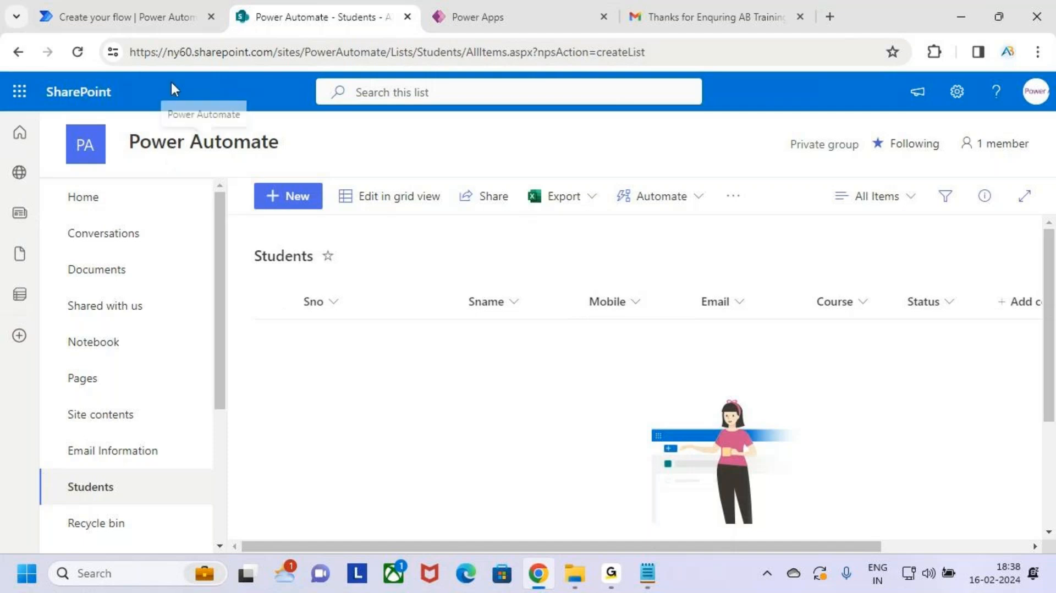
left_click(132, 18)
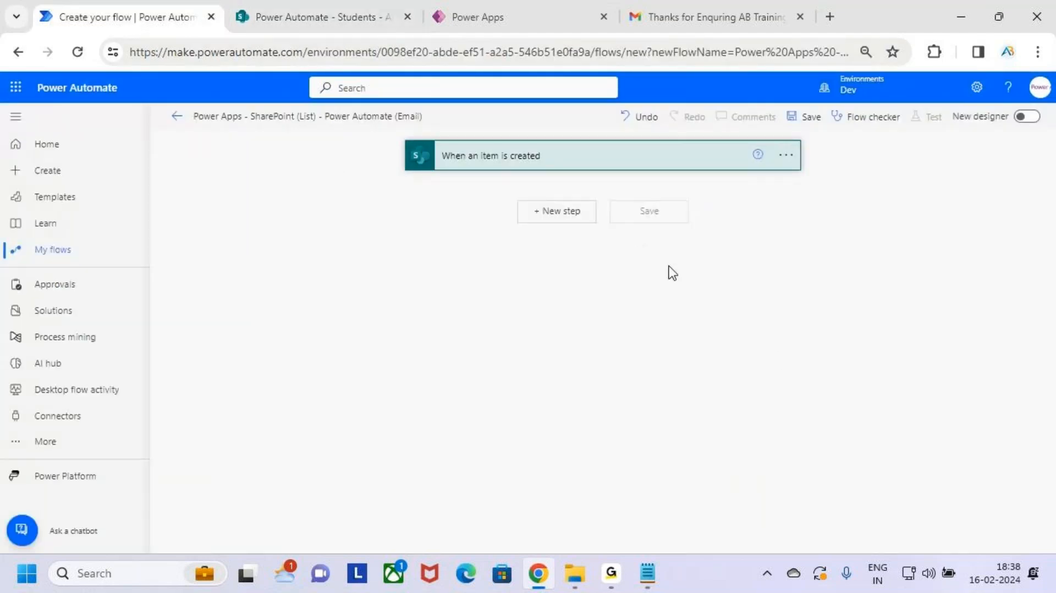
Step: Add an Office 365 Outlook 'Send an email (V2)' action after the trigger, searching 'send an email'
key("ctrl+2")
left_click_drag(509, 194, 600, 227)
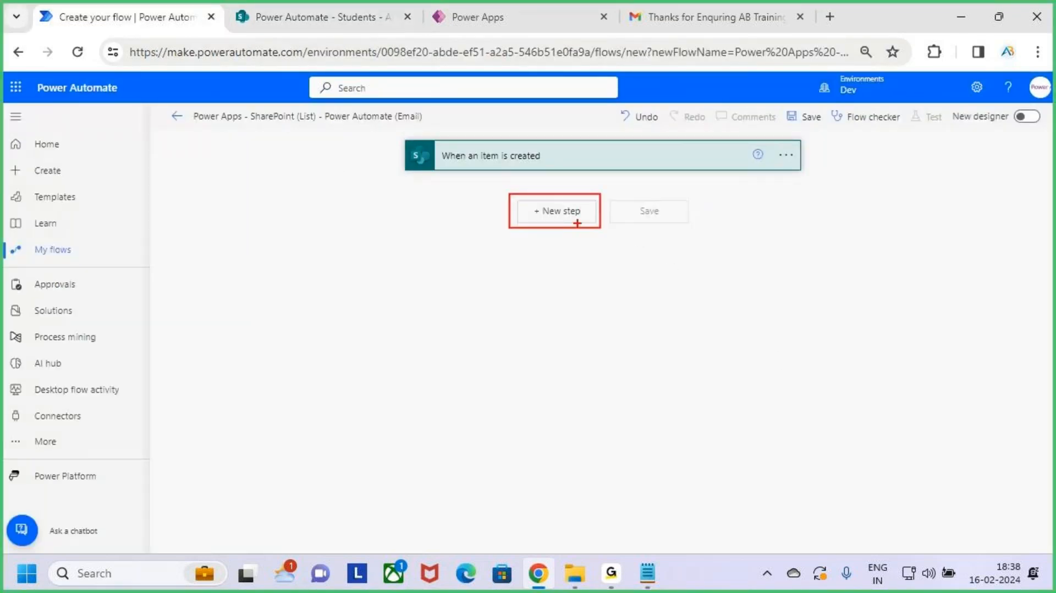
key("Escape")
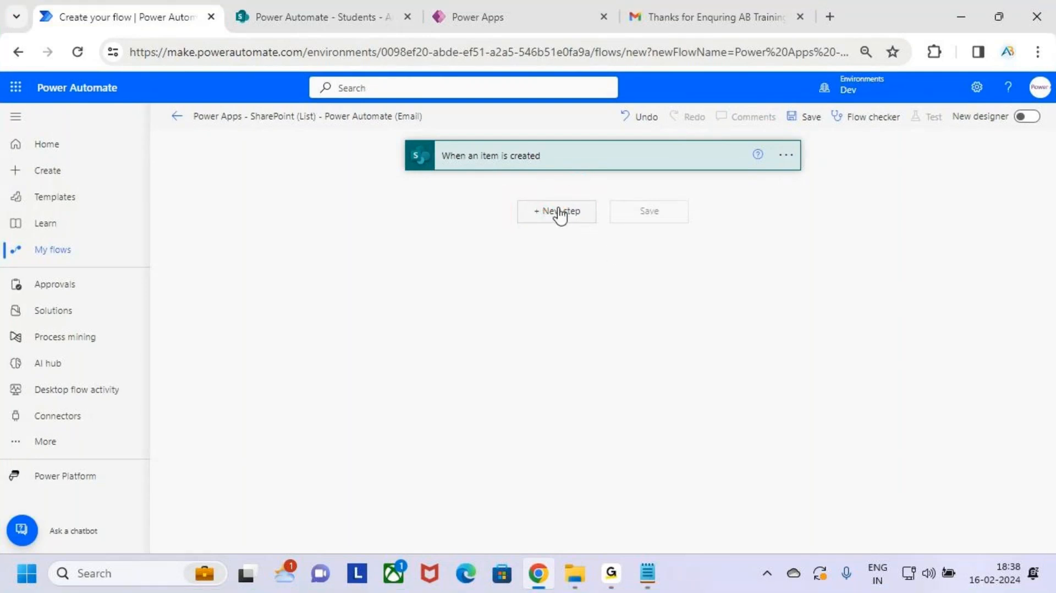
left_click(560, 215)
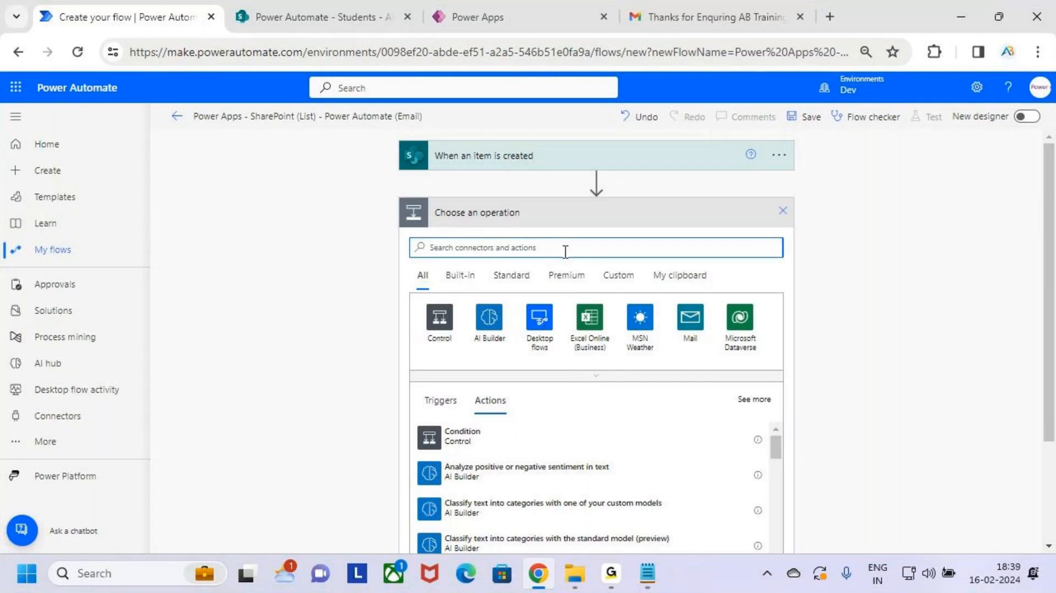
type("send an email")
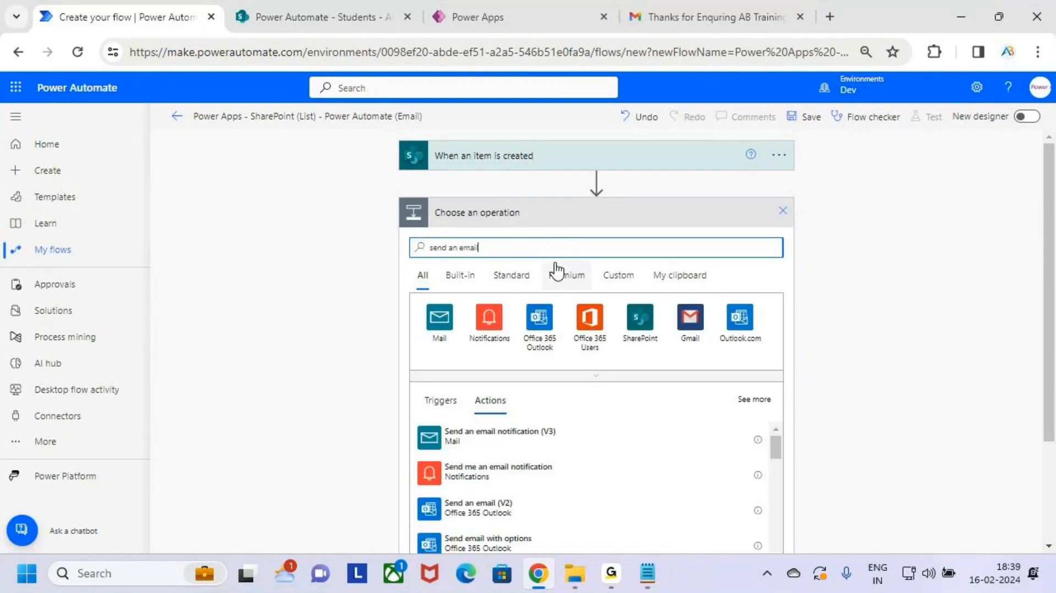
scroll(694, 385, "down", 2)
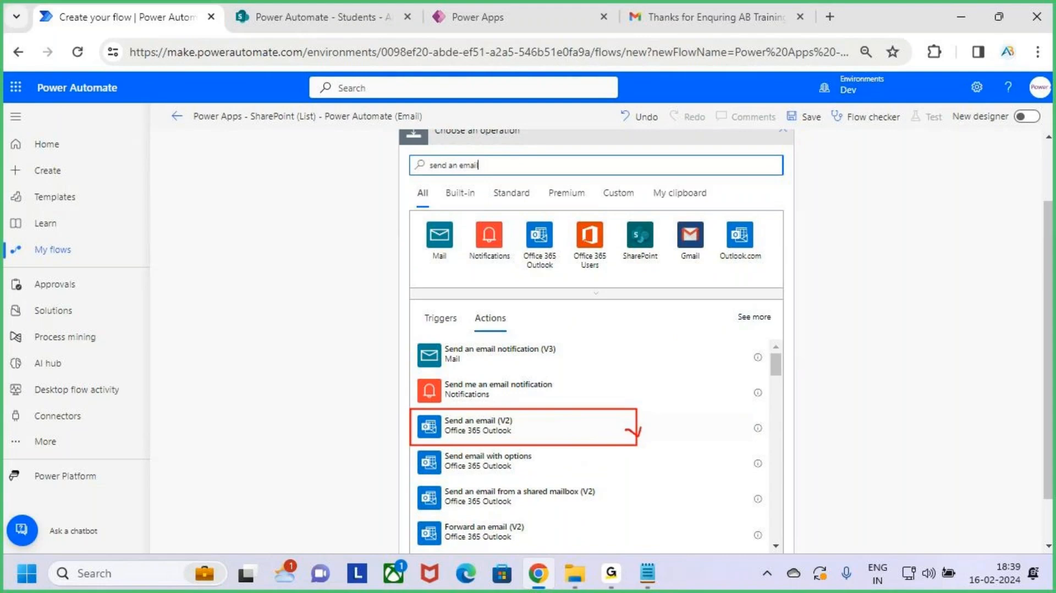
left_click_drag(642, 427, 662, 401)
key("Escape")
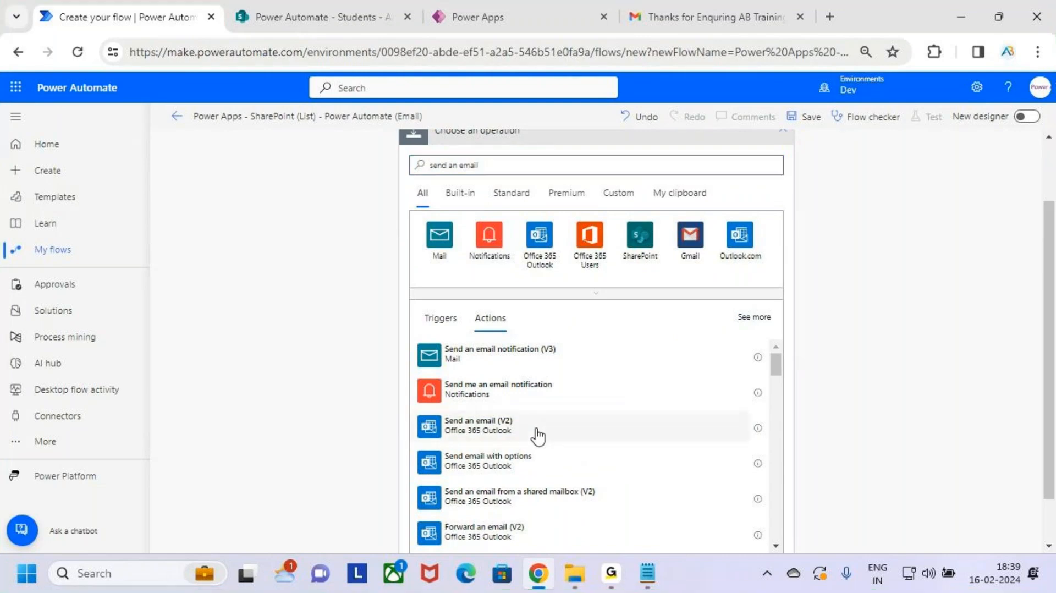
left_click(570, 431)
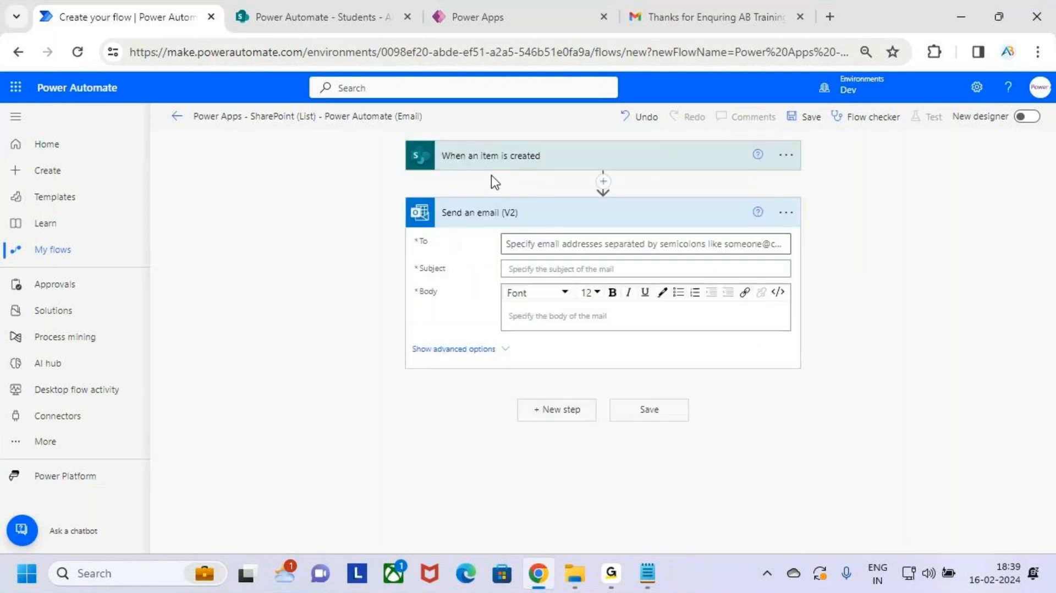
Step: Select the email's To field and review the Students list columns in SharePoint
key("ctrl+2")
left_click_drag(429, 143, 572, 169)
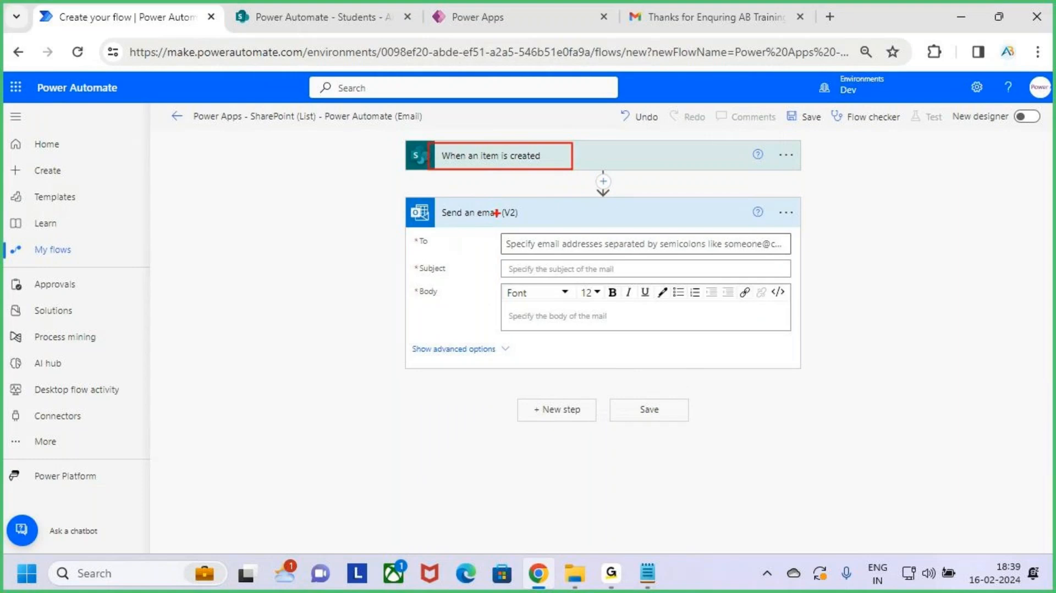
key("Escape")
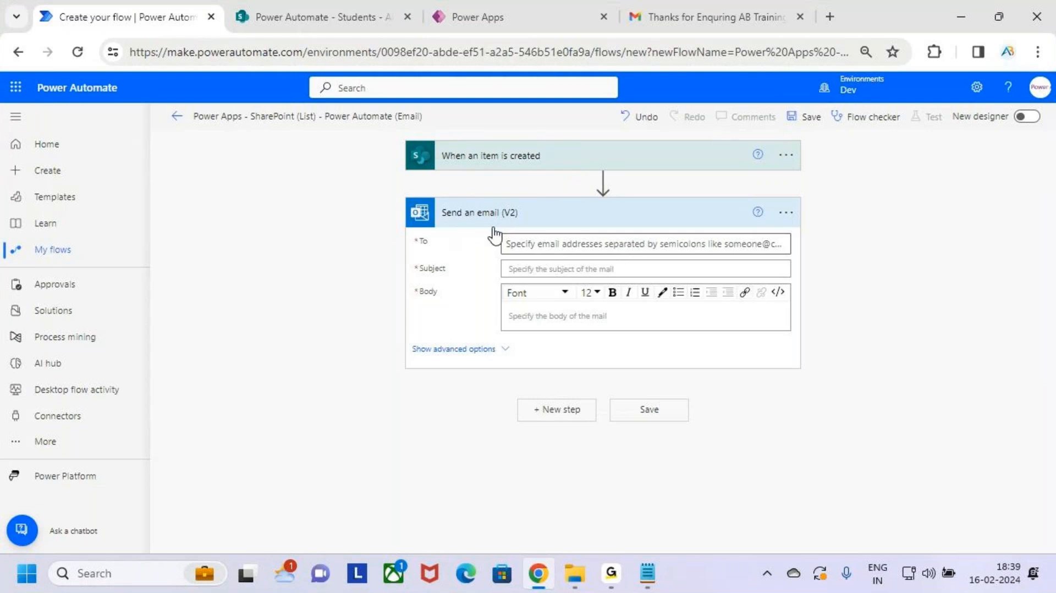
left_click(523, 243)
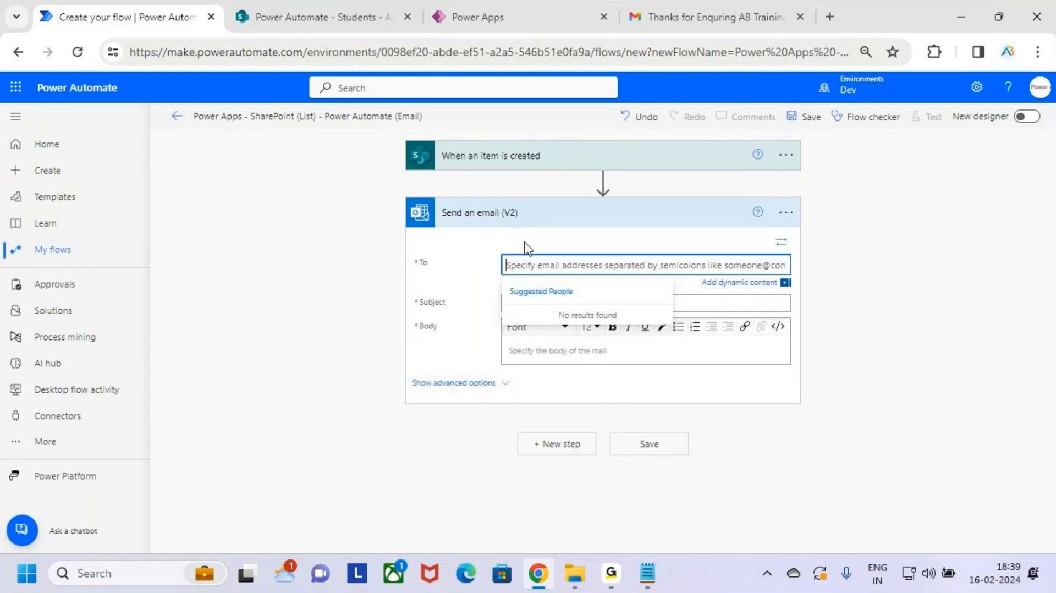
left_click(331, 12)
mouse_move(280, 284)
left_mouse_down()
mouse_move(754, 378)
mouse_move(927, 400)
mouse_move(949, 391)
left_mouse_up()
mouse_move(767, 310)
left_mouse_down()
mouse_move(732, 281)
mouse_move(691, 344)
mouse_move(773, 325)
mouse_move(733, 225)
mouse_move(766, 268)
left_mouse_up()
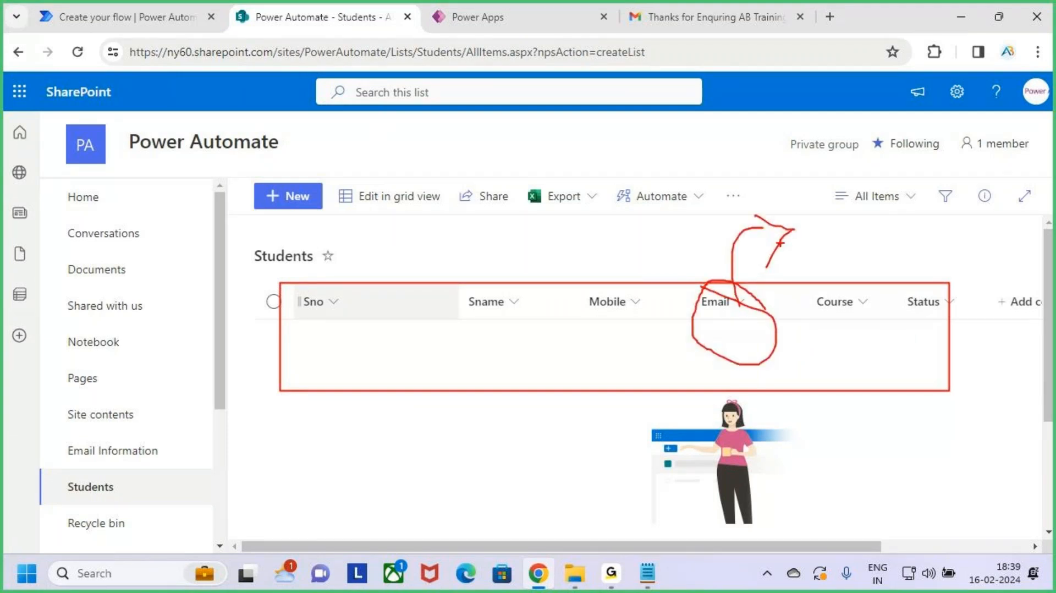
key("Escape")
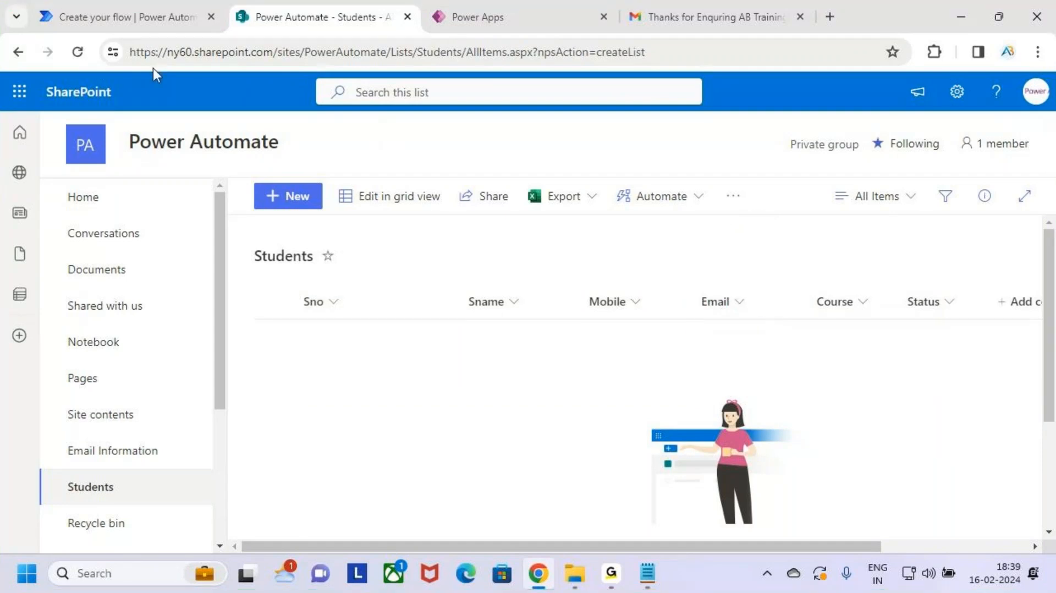
left_click(137, 10)
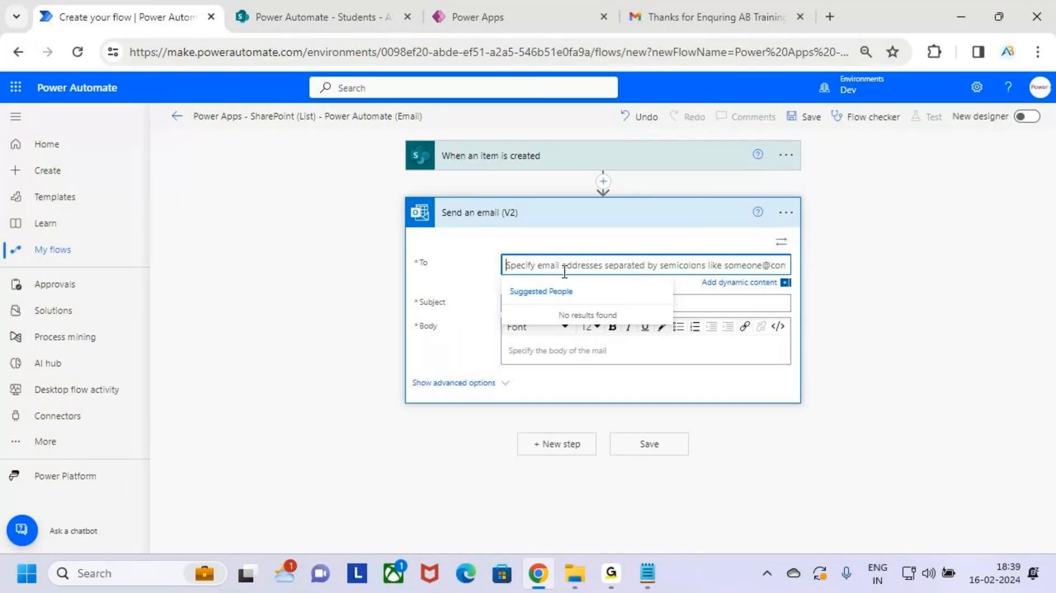
Step: Set the email recipient to the new item's Email dynamic value
type("Venk")
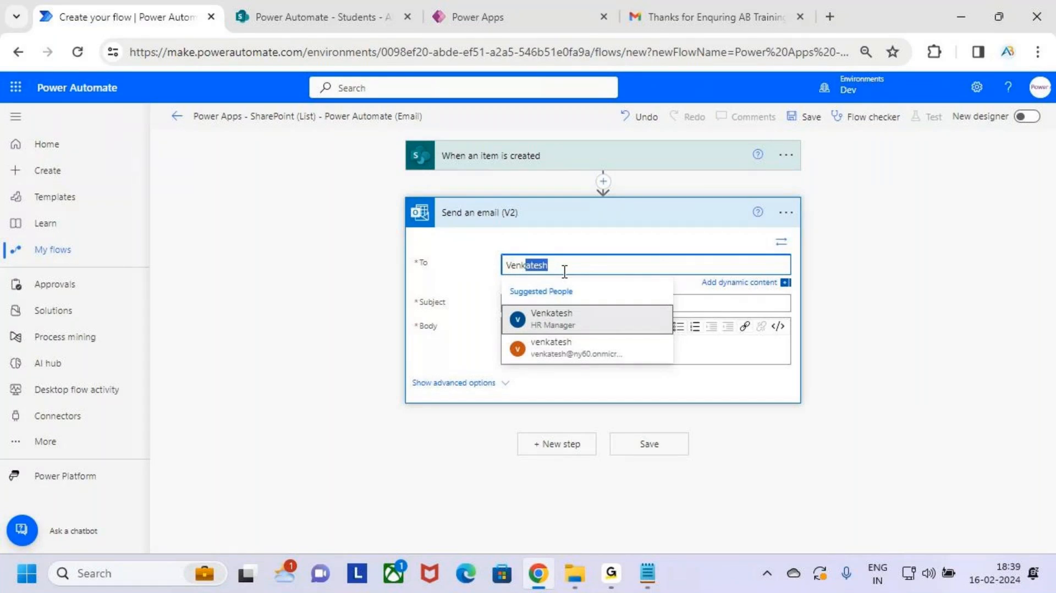
key("BackSpace")
key("BackSpace")
key("BackSpace")
key("BackSpace")
key("BackSpace")
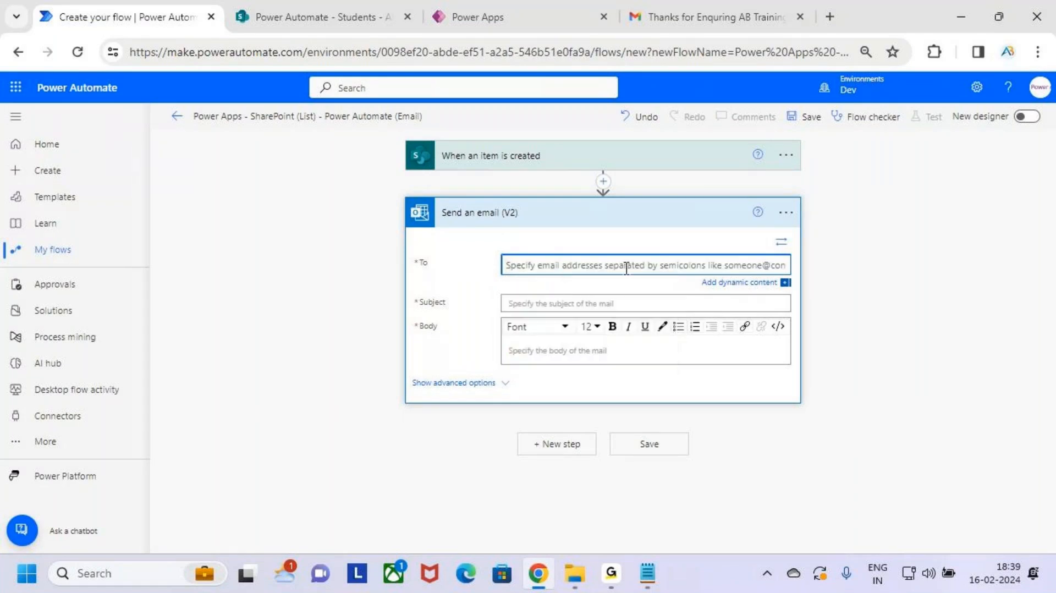
left_click(755, 285)
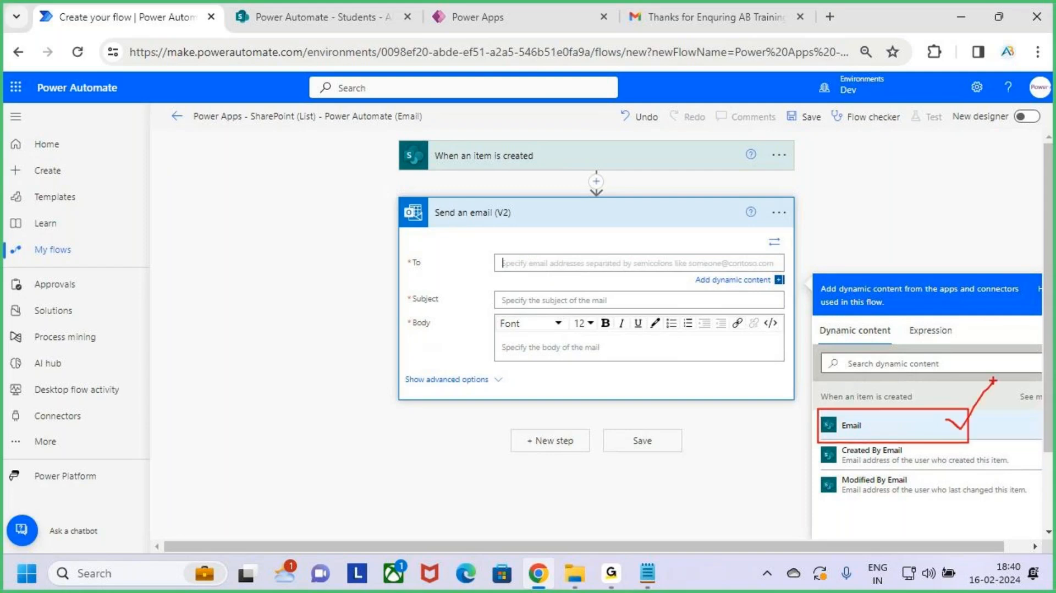
left_click(894, 433)
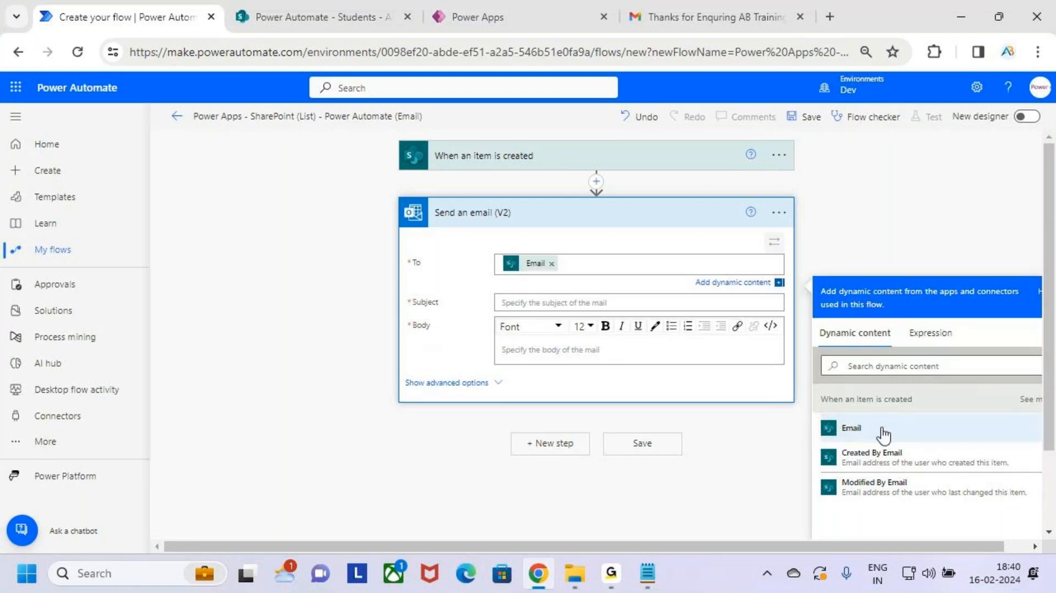
left_click(286, 6)
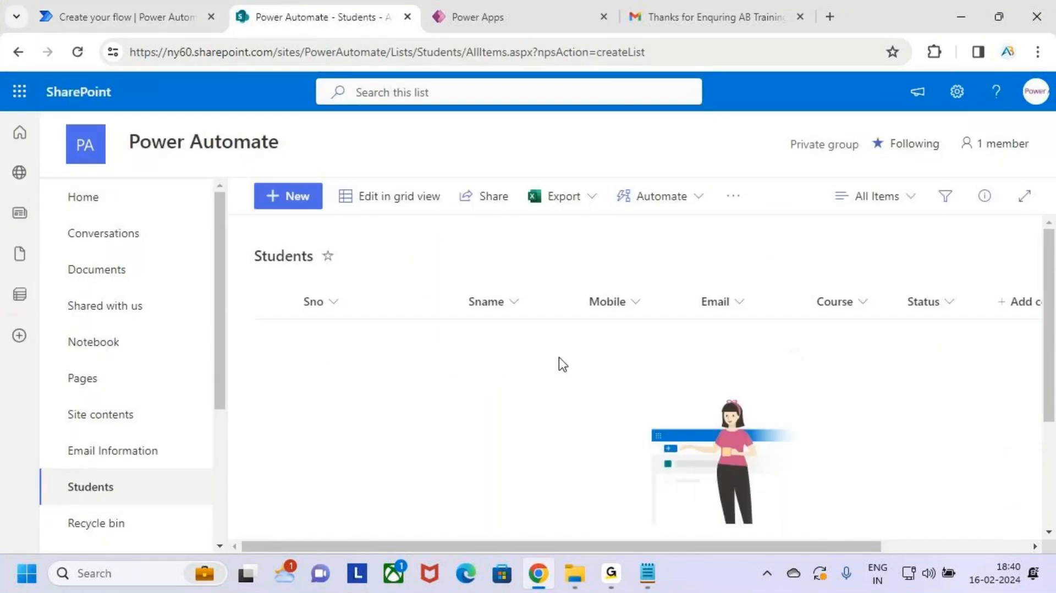
left_click(123, 6)
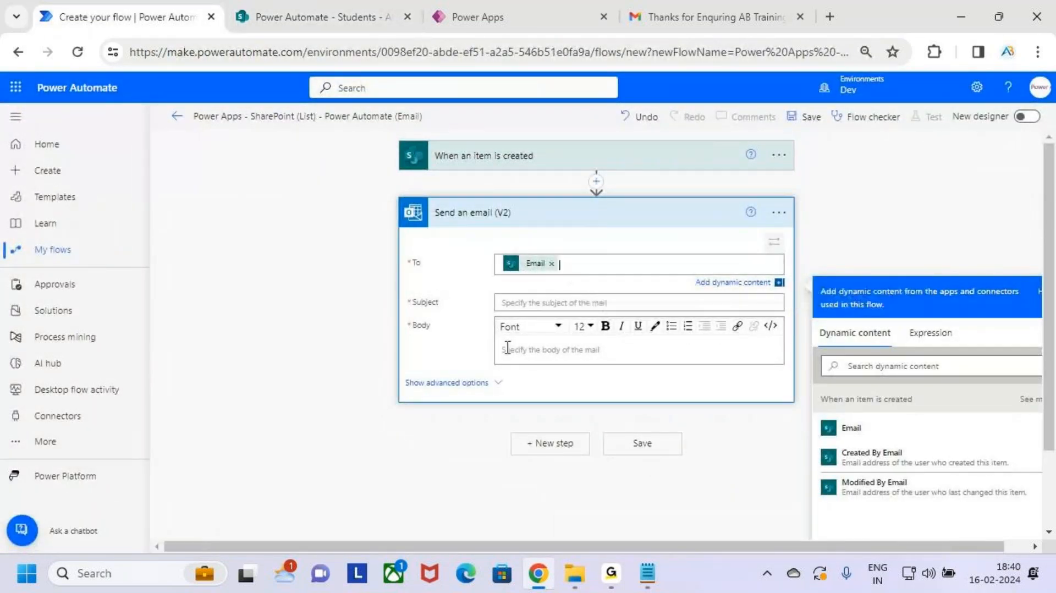
left_click(536, 303)
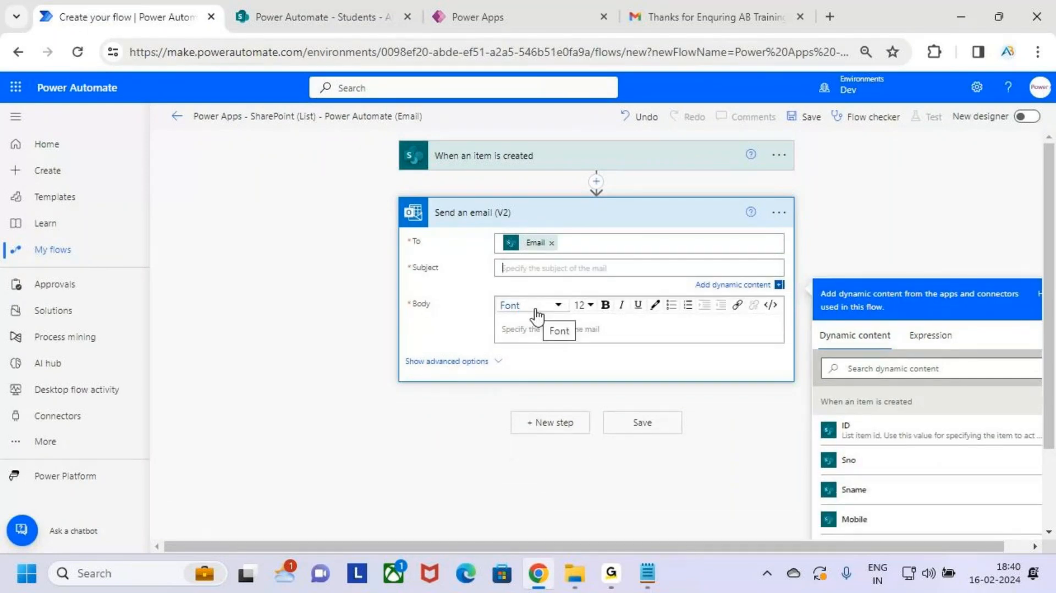
Step: Enter the subject 'Thanks for Enqurying AB Trainings' and start the body with 'Hii'
type("Th")
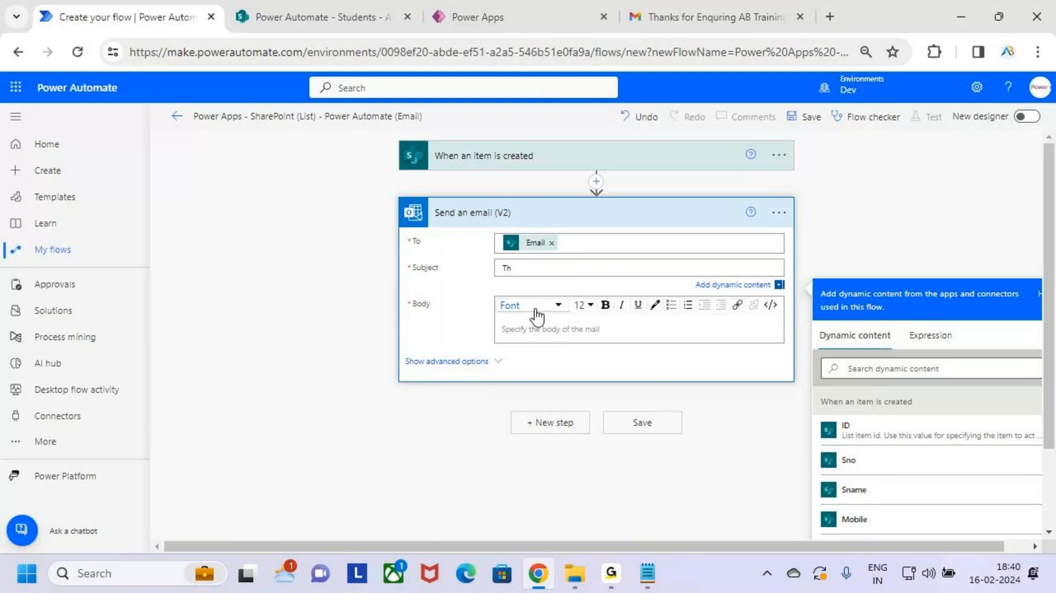
type("anks f")
type("fo")
type("Trainings")
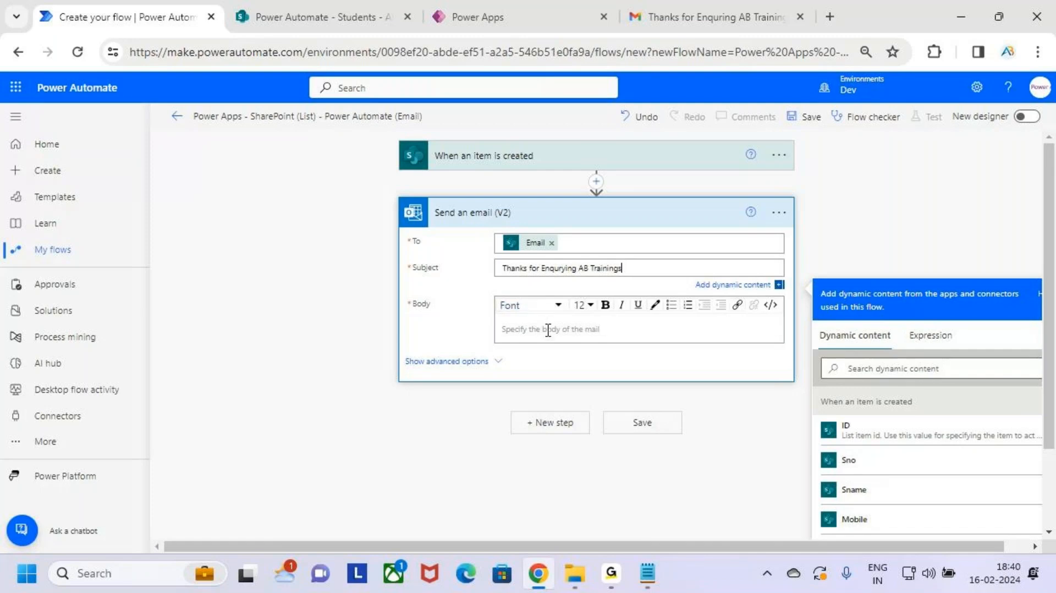
left_click(547, 329)
type("Hii ")
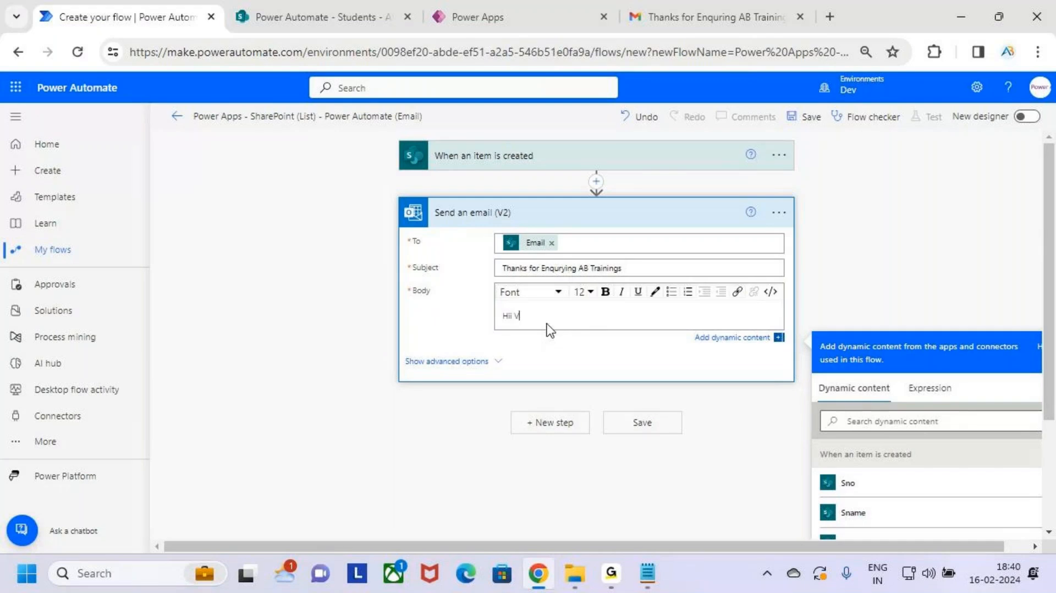
type("Venk")
key("BackSpace")
key("BackSpace")
Step: Insert the item's Sname token after 'Hii' in the email body
scroll(805, 312, "down", 1)
scroll(736, 258, "up", 1)
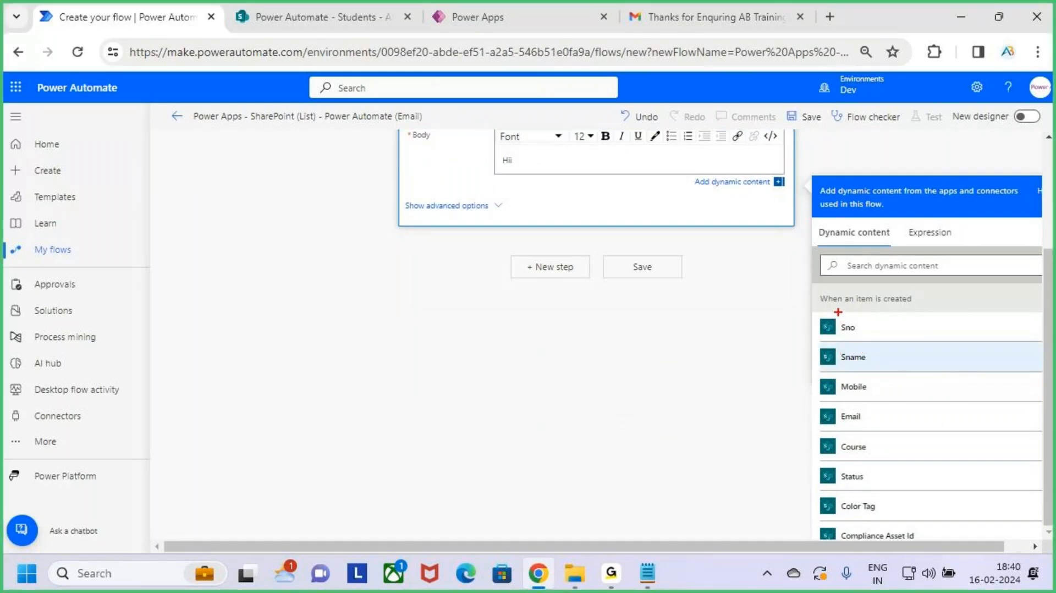
left_click_drag(838, 311, 900, 309)
mouse_move(819, 345)
left_mouse_down()
mouse_move(935, 372)
mouse_move(981, 307)
left_mouse_up()
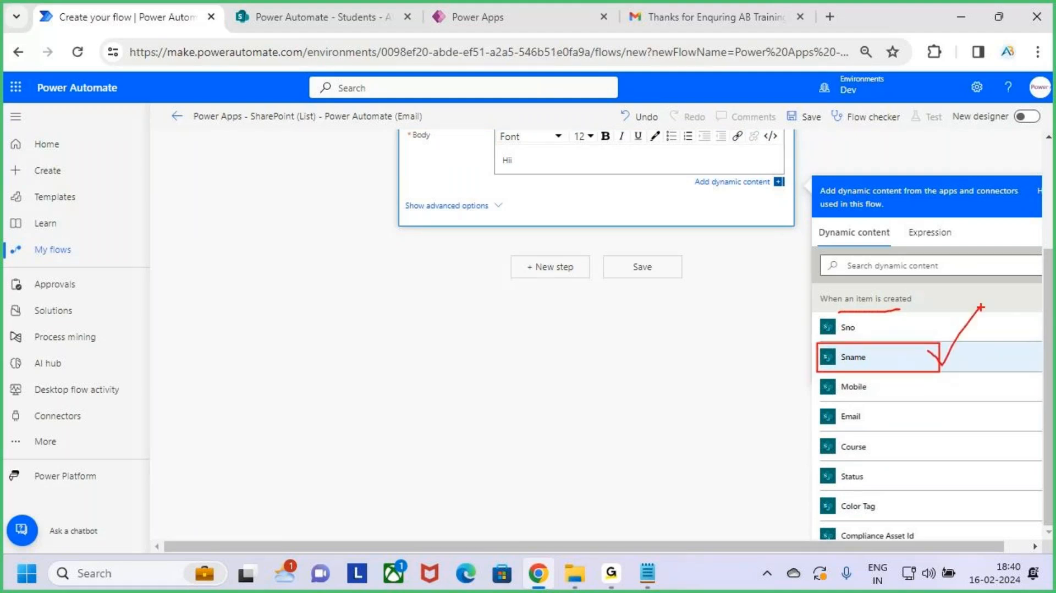
key("Escape")
left_click(911, 359)
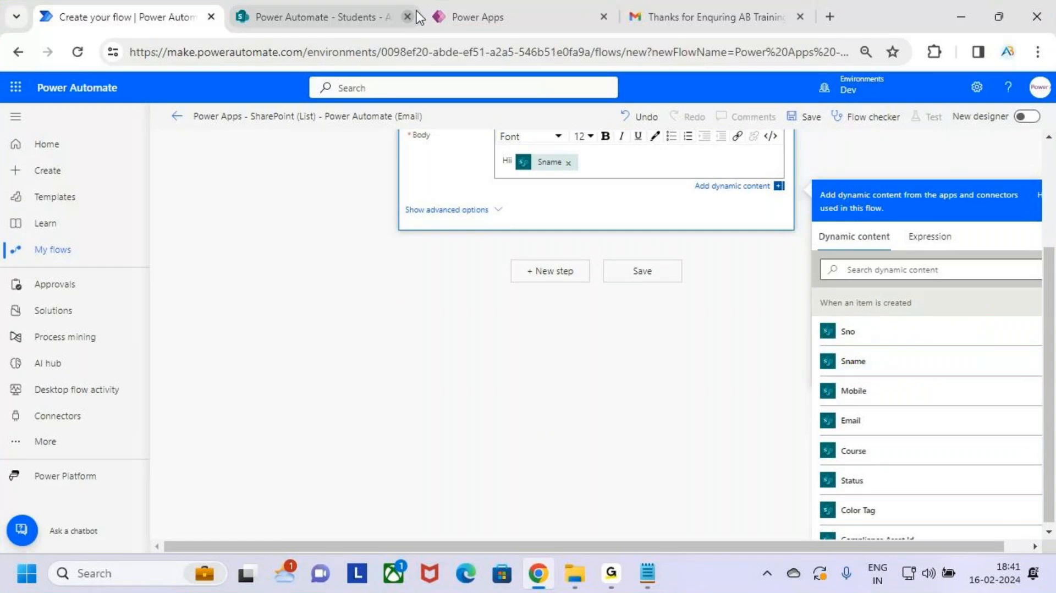
left_click(284, 11)
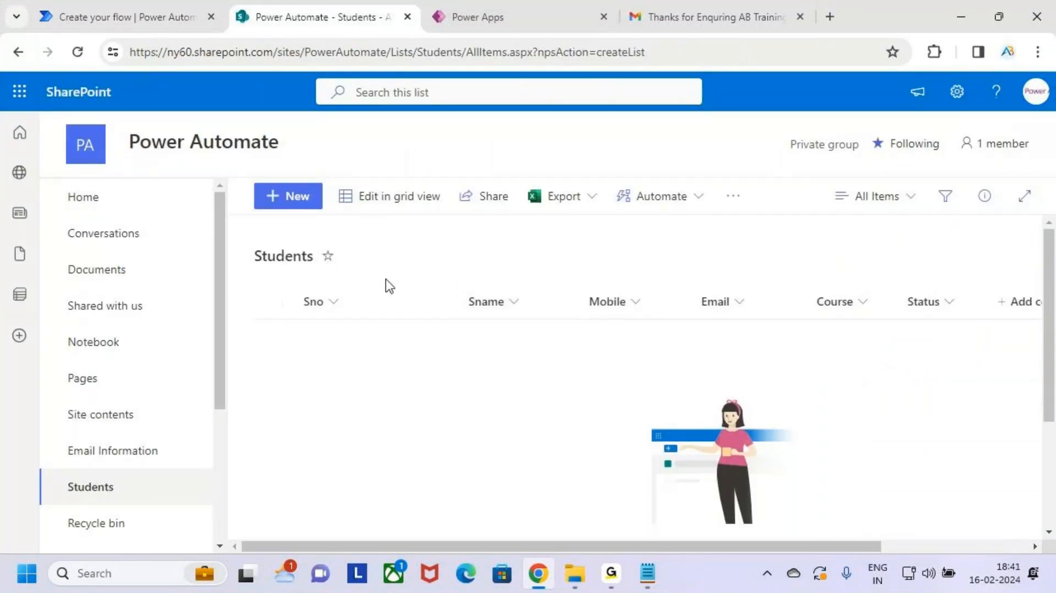
left_click(133, 6)
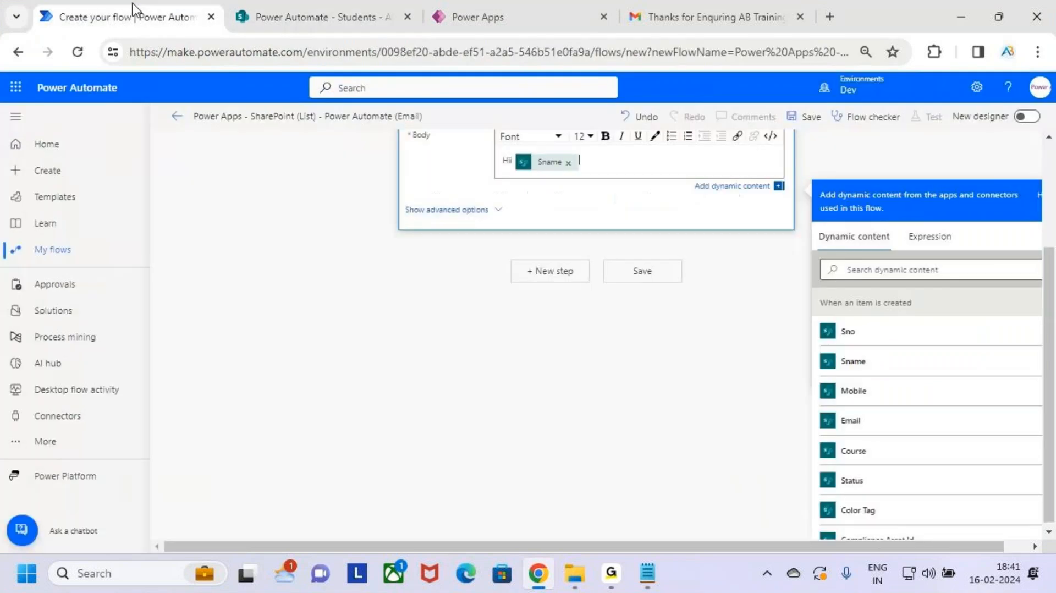
scroll(595, 288, "up", 3)
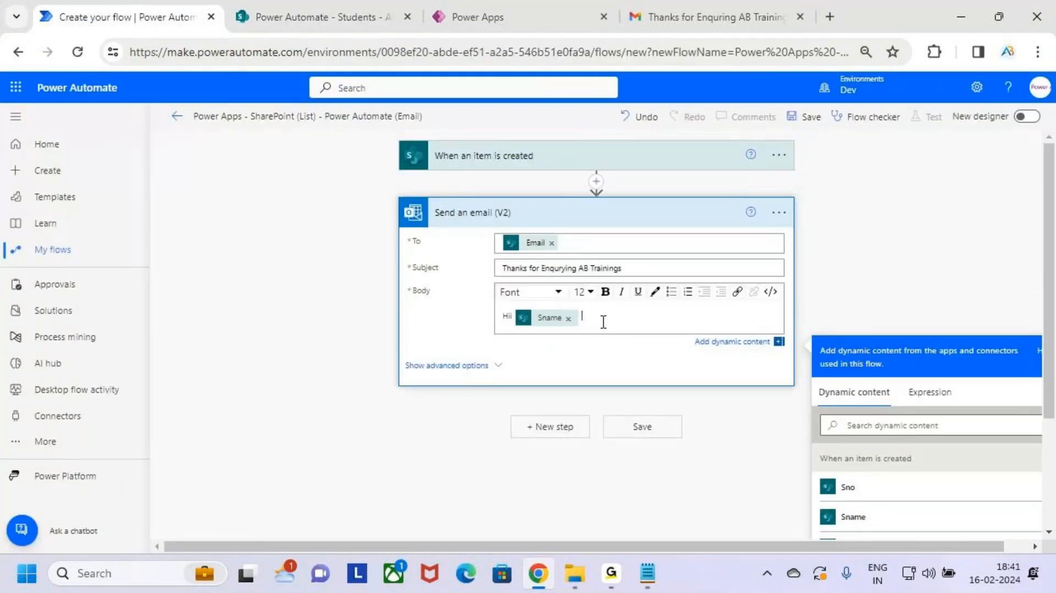
Step: Add a period after Sname, then lines 'We are From Analytics Benchmark' and 'Thanks for Enquering'
double_click(603, 321)
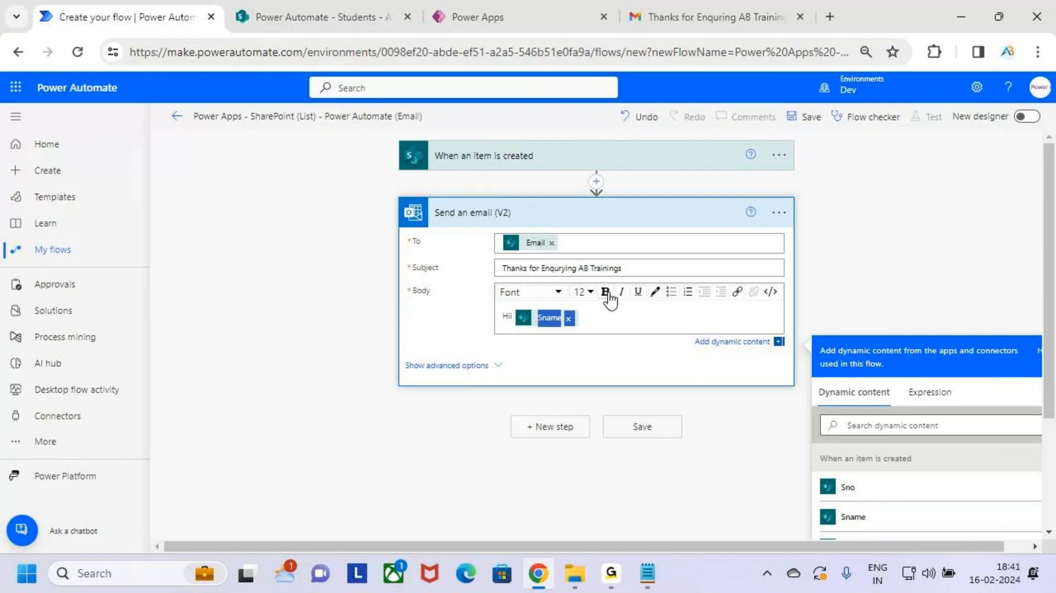
left_click(617, 311)
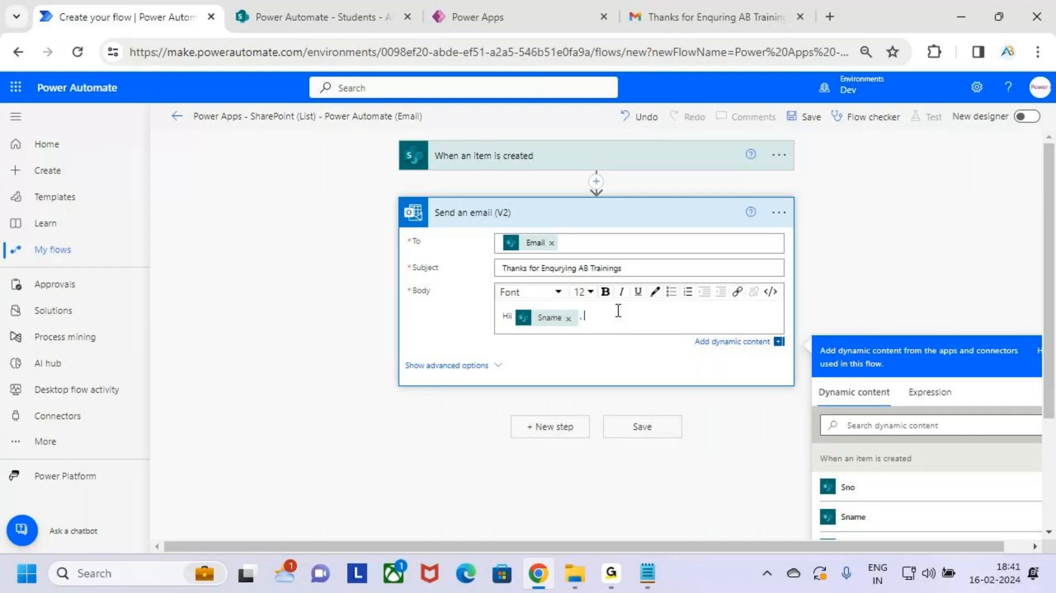
type(".")
key("Return")
type("We")
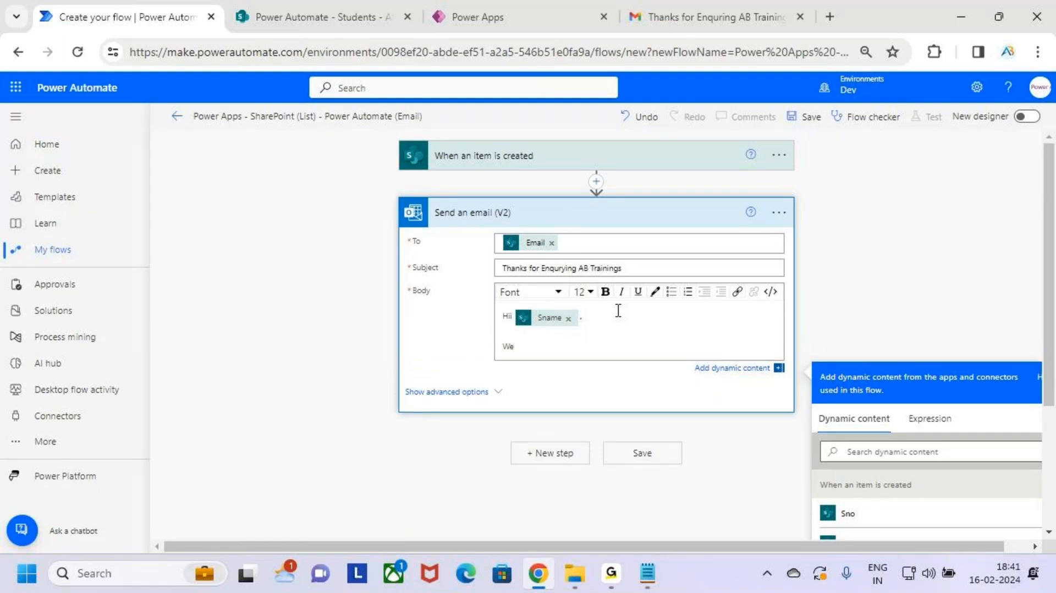
type(" are From Analytics Benchma")
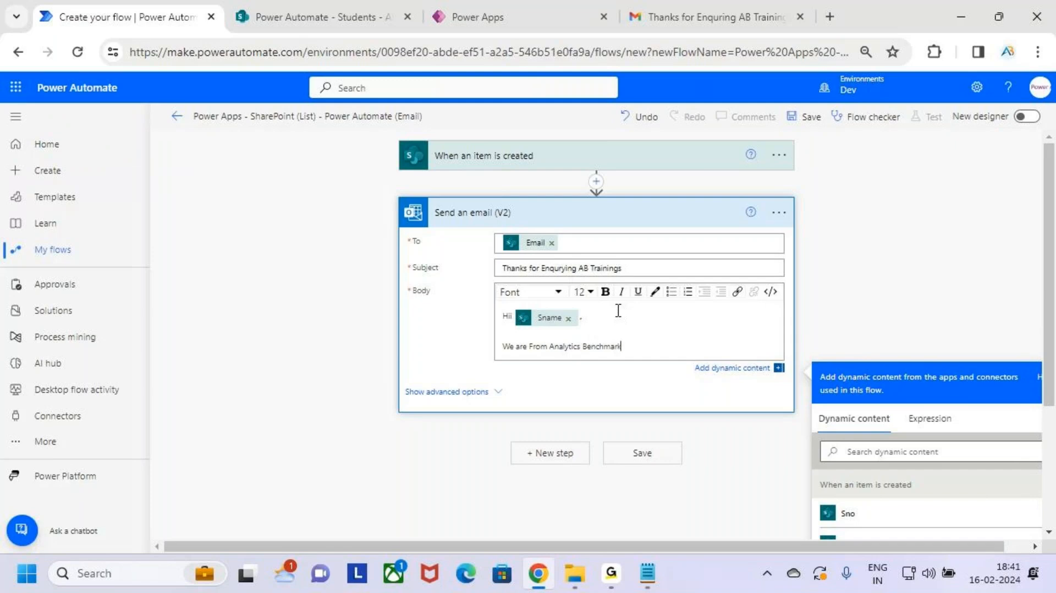
type("rk")
key("Return")
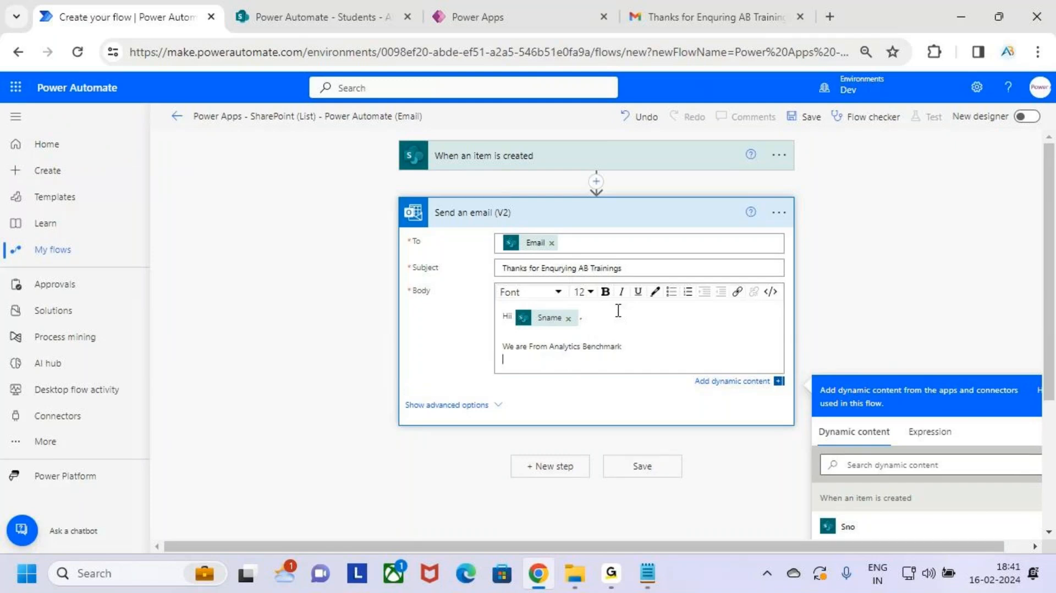
type("Thanks ")
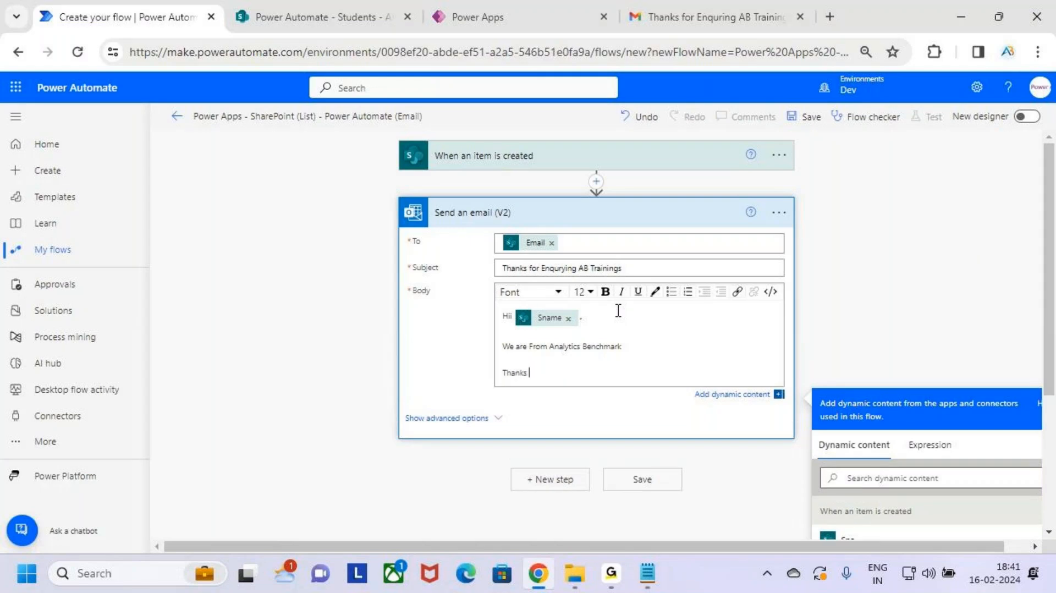
type("for Enquering")
key("BackSpace")
key("BackSpace")
key("BackSpace")
key("BackSpace")
key("BackSpace")
type("uering")
Step: Insert the item's Course field after 'Thanks for Enquering'
scroll(642, 350, "down", 2)
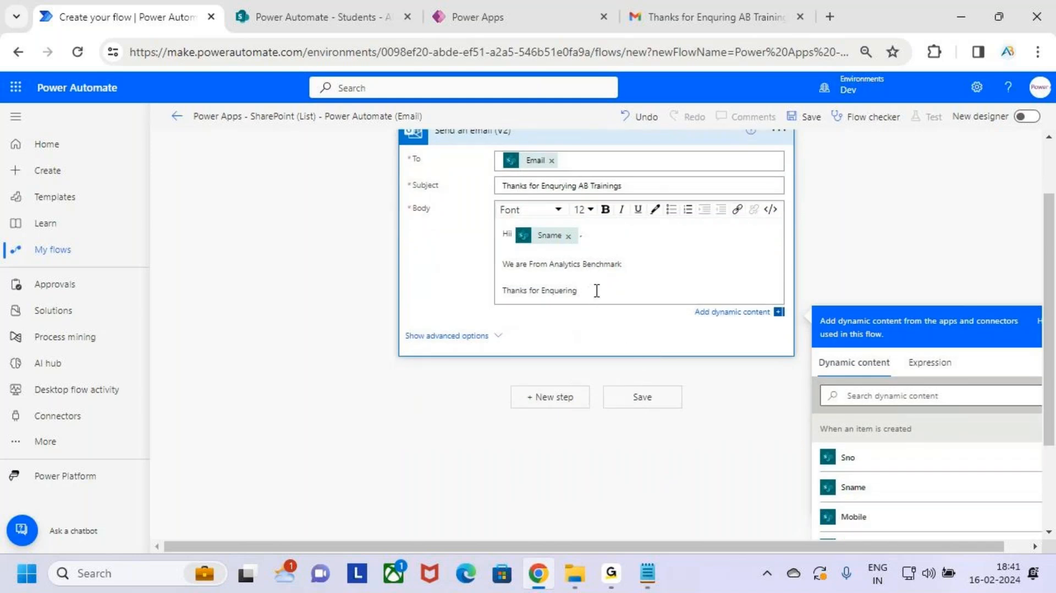
scroll(949, 479, "down", 3)
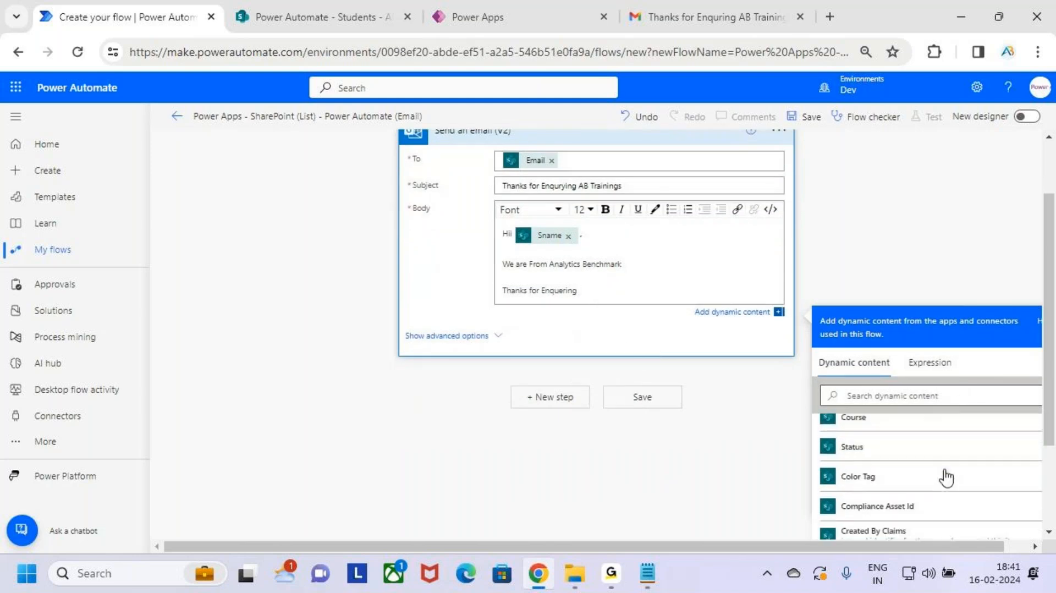
scroll(934, 486, "up", 3)
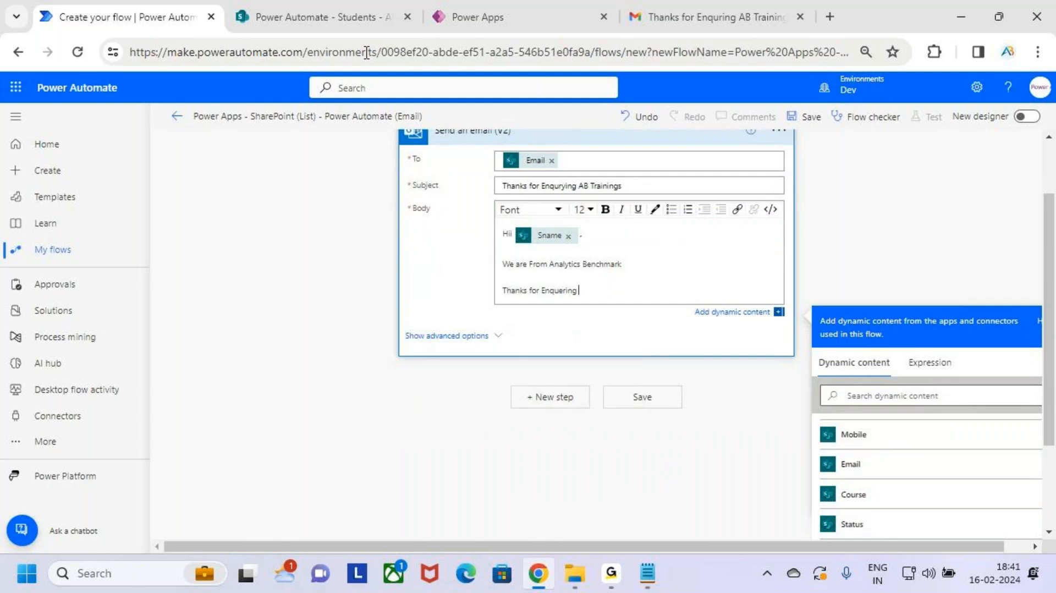
left_click(345, 18)
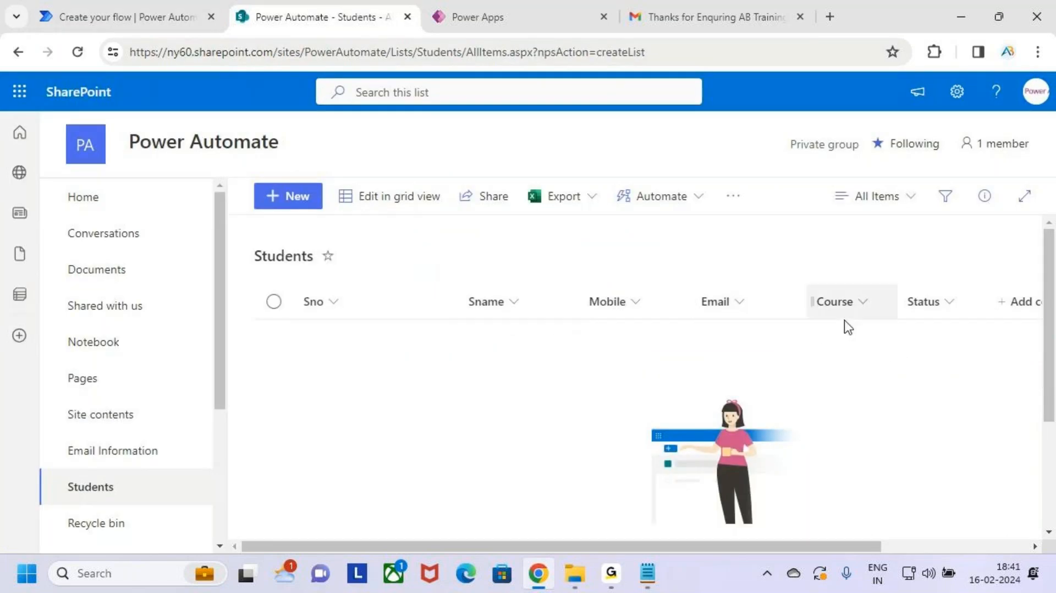
left_click(146, 3)
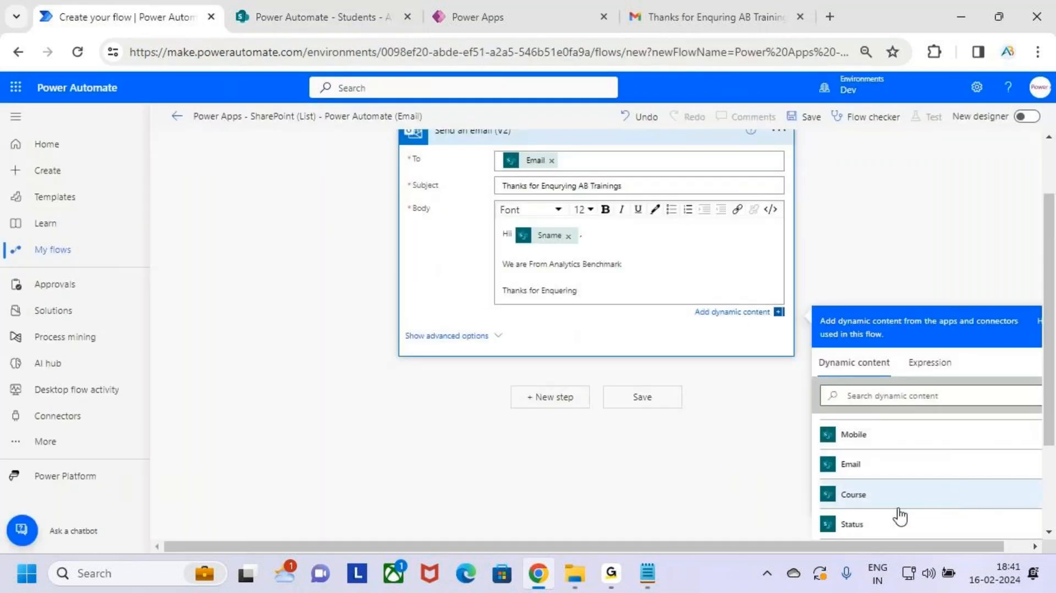
key("ctrl+2")
left_click_drag(816, 477, 928, 513)
key("Escape")
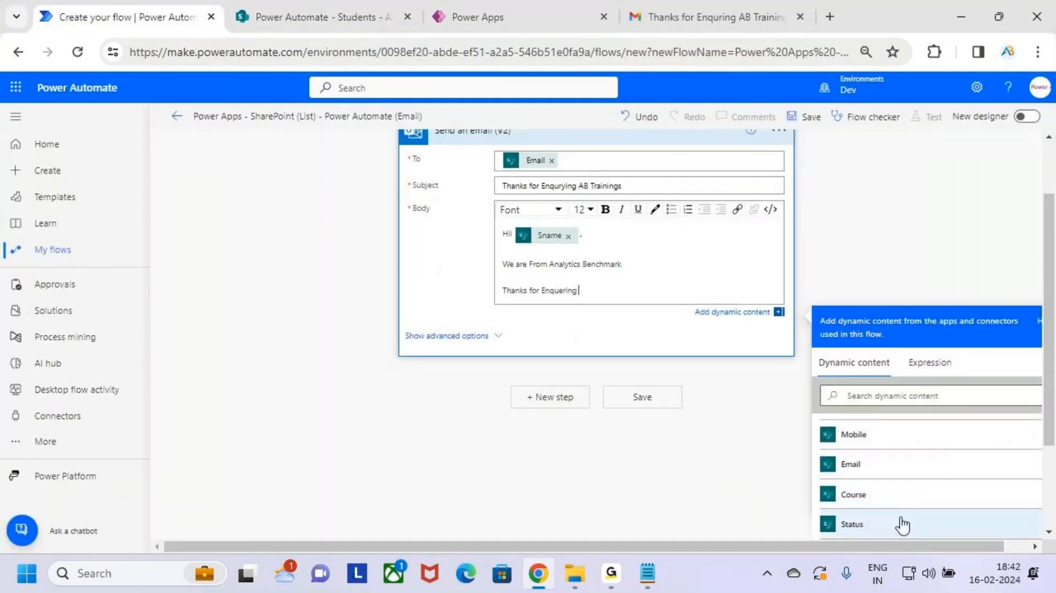
left_click(896, 497)
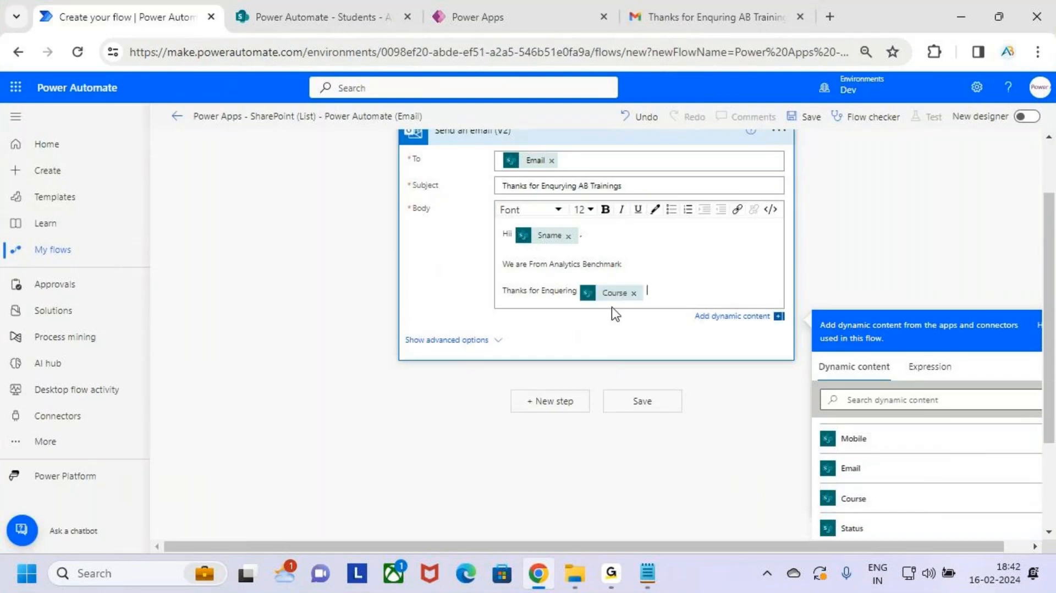
Step: Add 'Course' and the line 'We will update you when the New Batch will Start.'
double_click(612, 307)
left_click(692, 289)
type("Co")
key("BackSpace")
key("BackSpace")
key("Return")
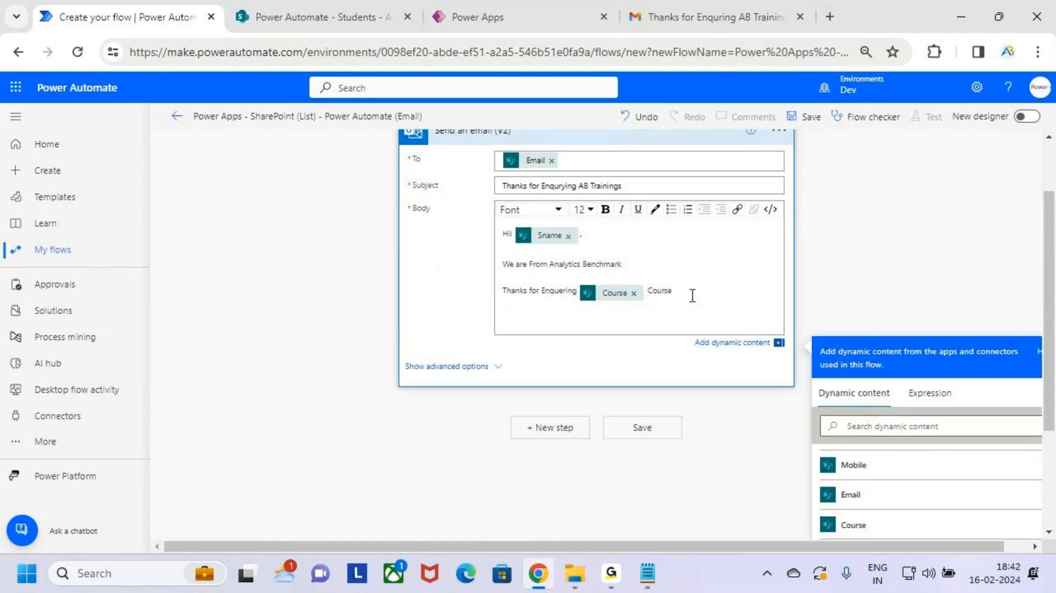
type("We will update you when the New ")
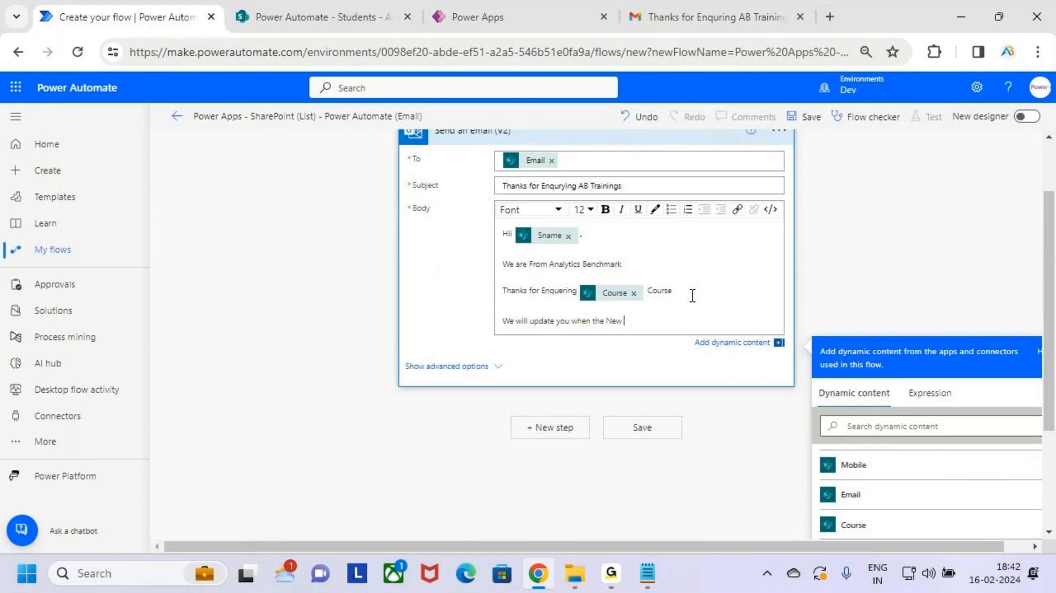
type("Batch will Start.")
Step: End the email with a bold 'Thanks / AB Trainings' signature
key("Return")
key("Return")
type("Than")
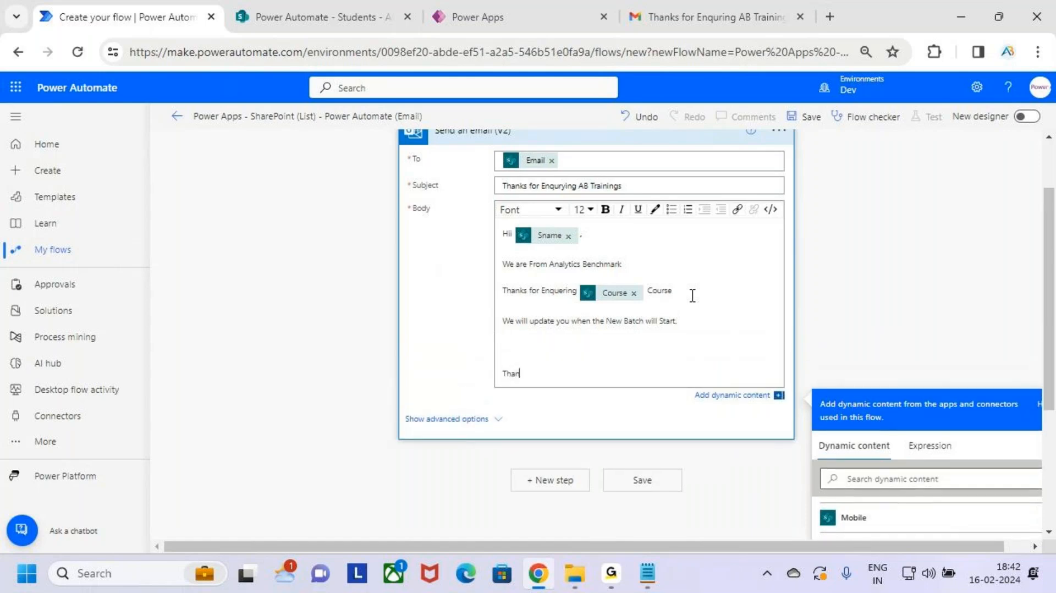
type("ks AB T")
key("BackSpace")
key("BackSpace")
key("BackSpace")
key("BackSpace")
key("BackSpace")
key("BackSpace")
key("BackSpace")
key("BackSpace")
type("anks")
key("Return")
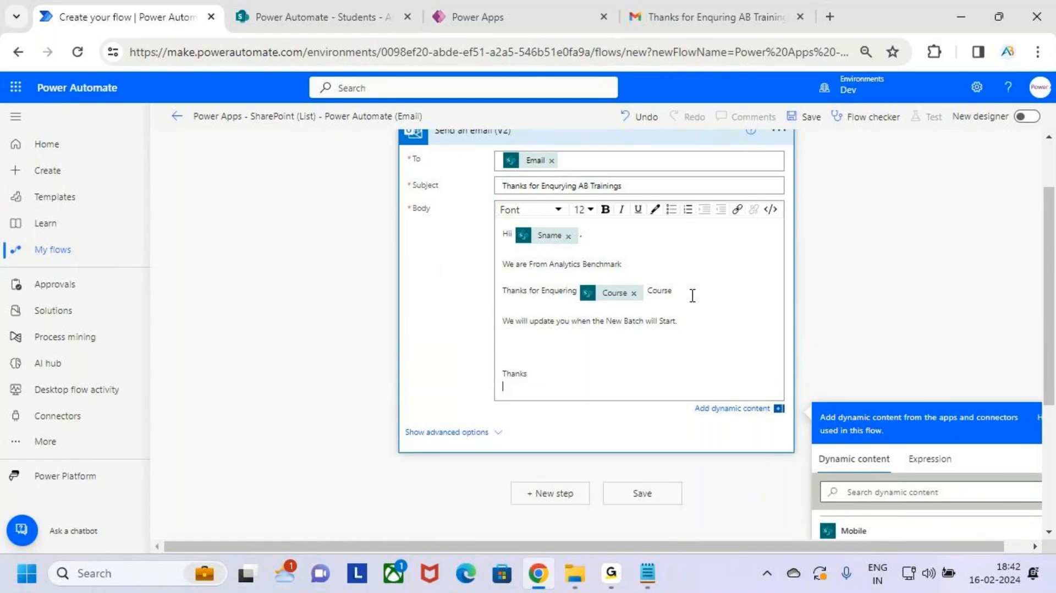
type("AB Trainings")
left_click(534, 372)
left_click_drag(572, 388, 495, 359)
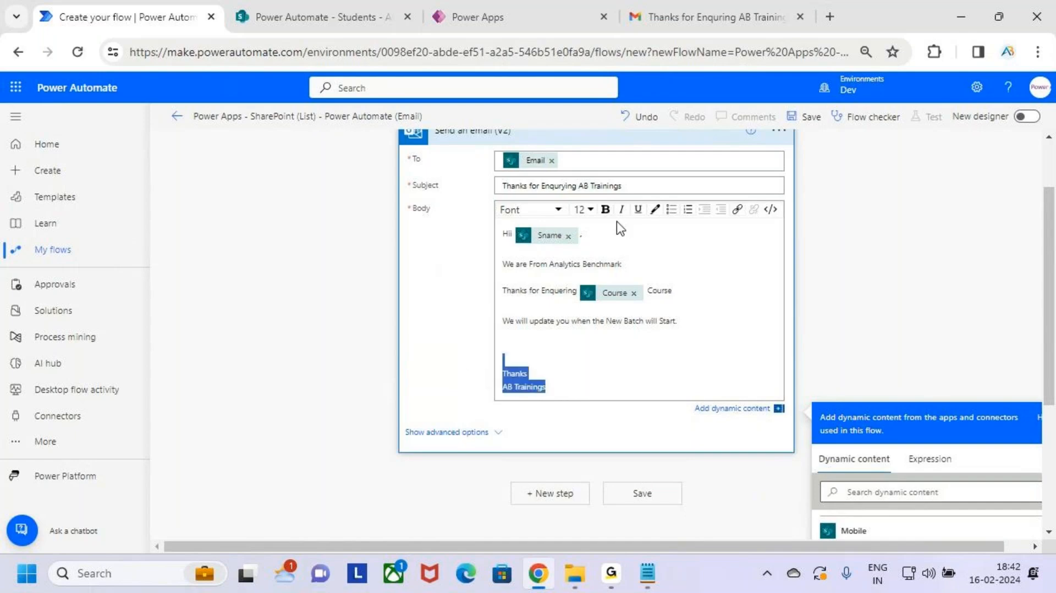
left_click(604, 209)
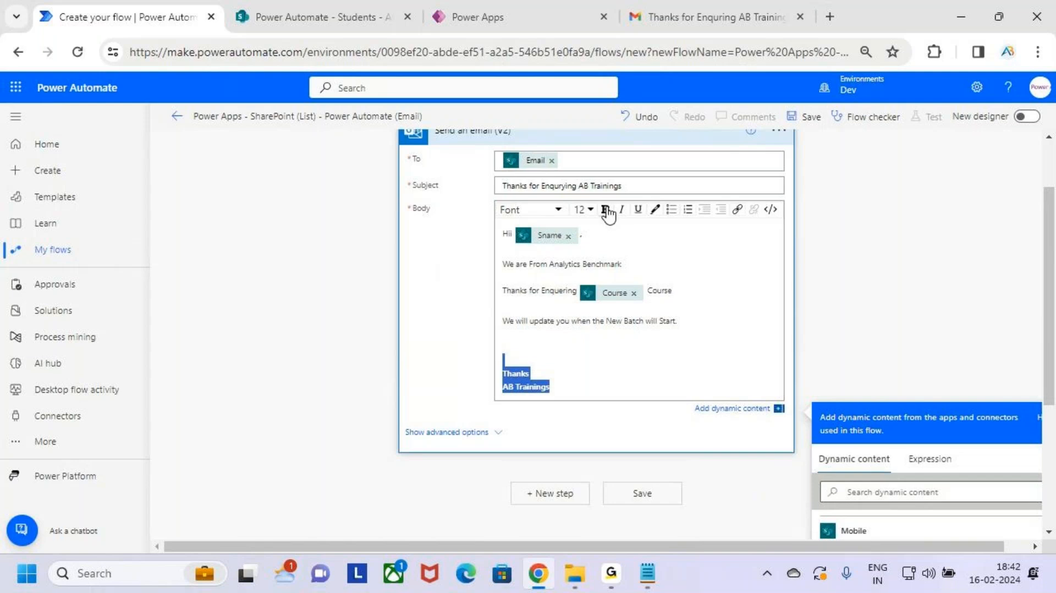
left_click(602, 268)
Step: Make 'Analytics Benchmark' in the body bold
left_click(638, 269)
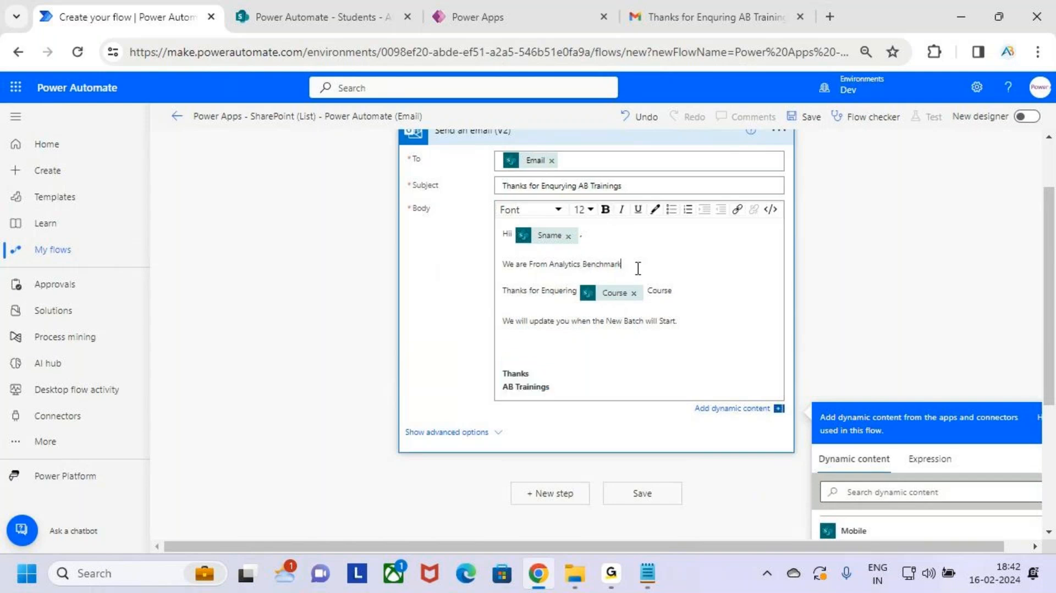
left_click_drag(638, 269, 549, 265)
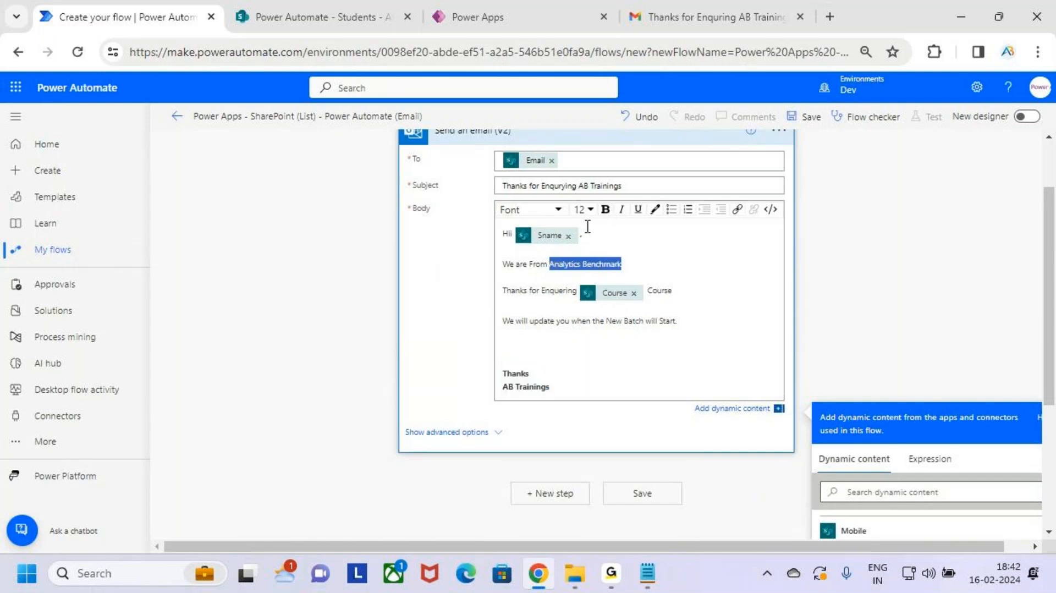
left_click(605, 209)
left_click(647, 272)
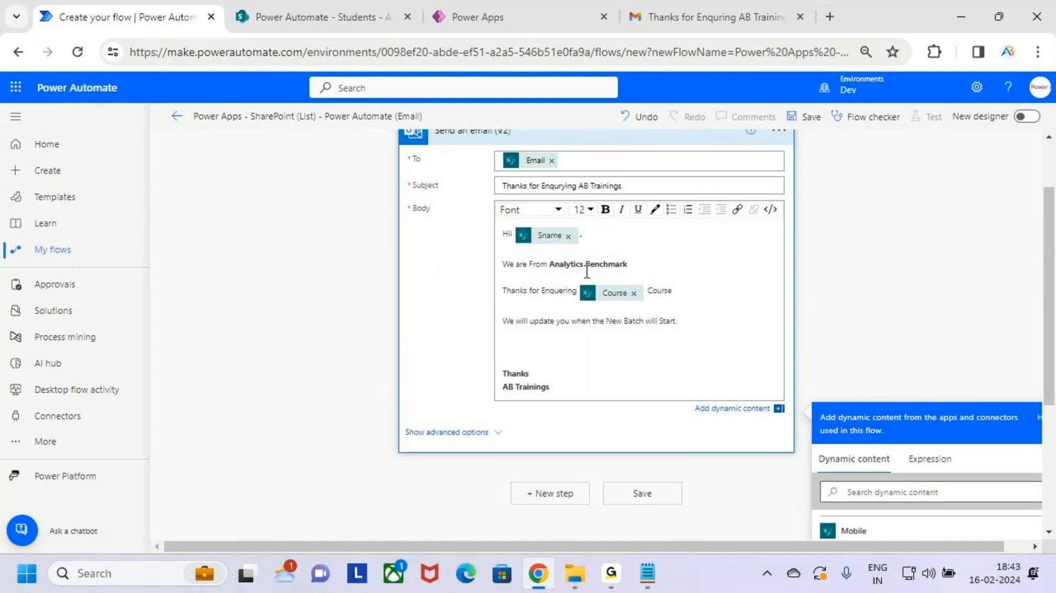
Step: Colour the word 'Analytics' blue
left_click_drag(584, 266, 549, 265)
left_click(655, 209)
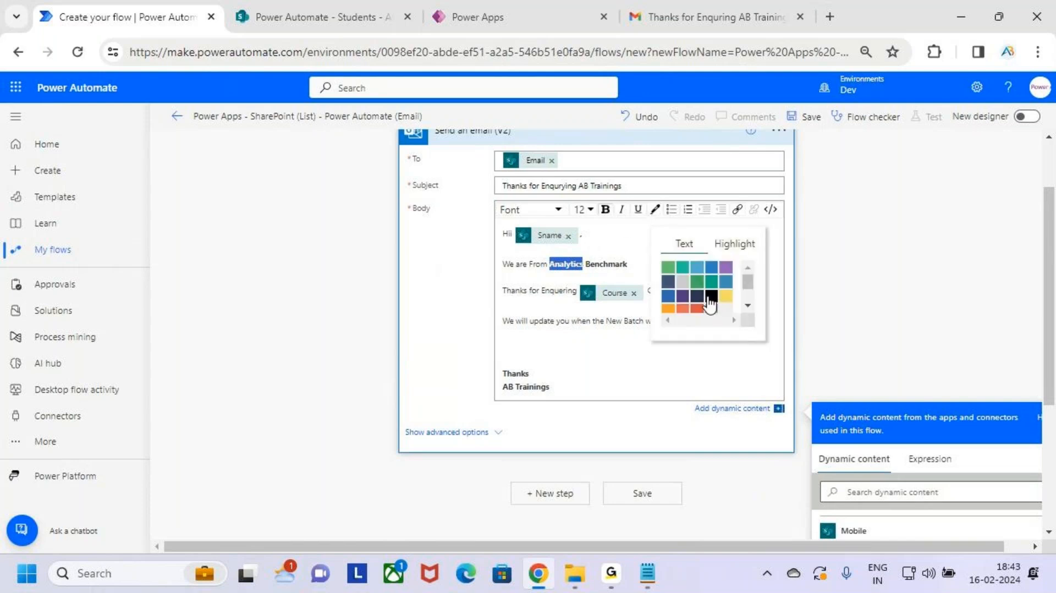
scroll(714, 295, "down", 2)
scroll(714, 292, "up", 2)
left_click(669, 297)
left_click(624, 352)
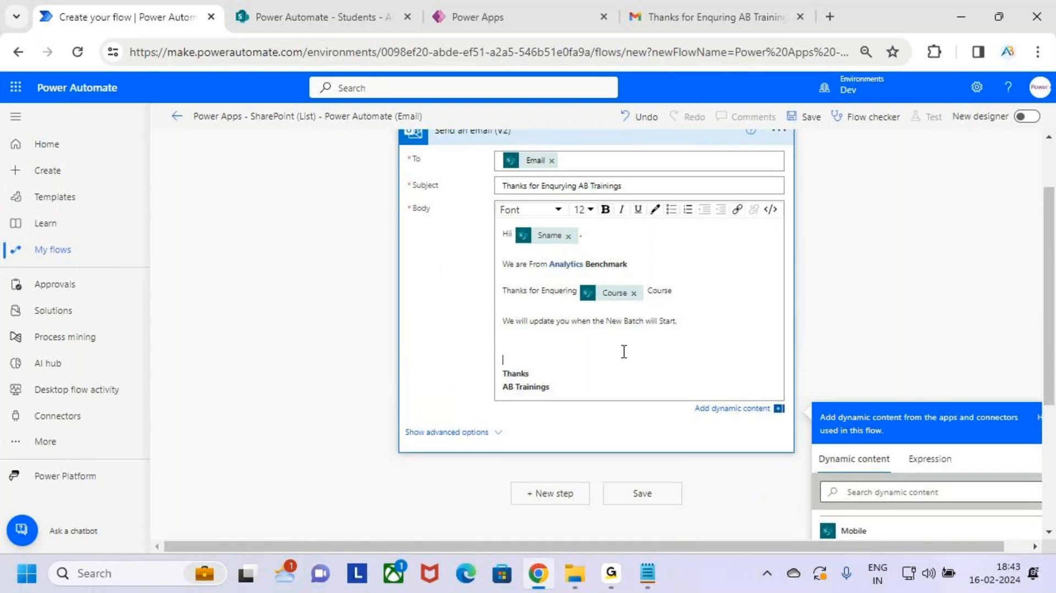
Step: Colour the word 'Benchmark' orange
left_click_drag(627, 265, 585, 266)
left_click(654, 209)
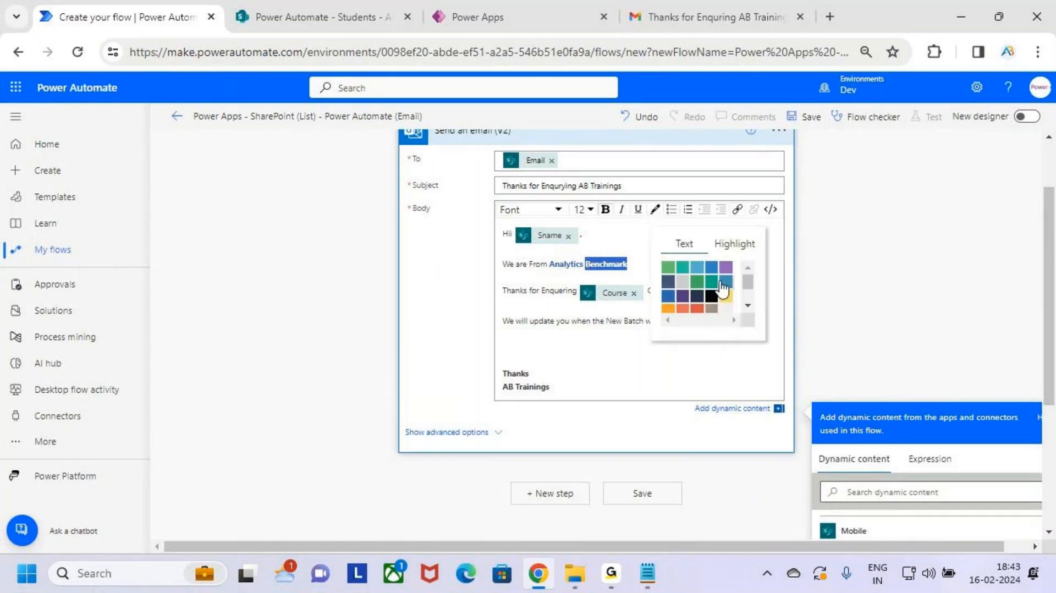
scroll(721, 286, "down", 2)
left_click(666, 286)
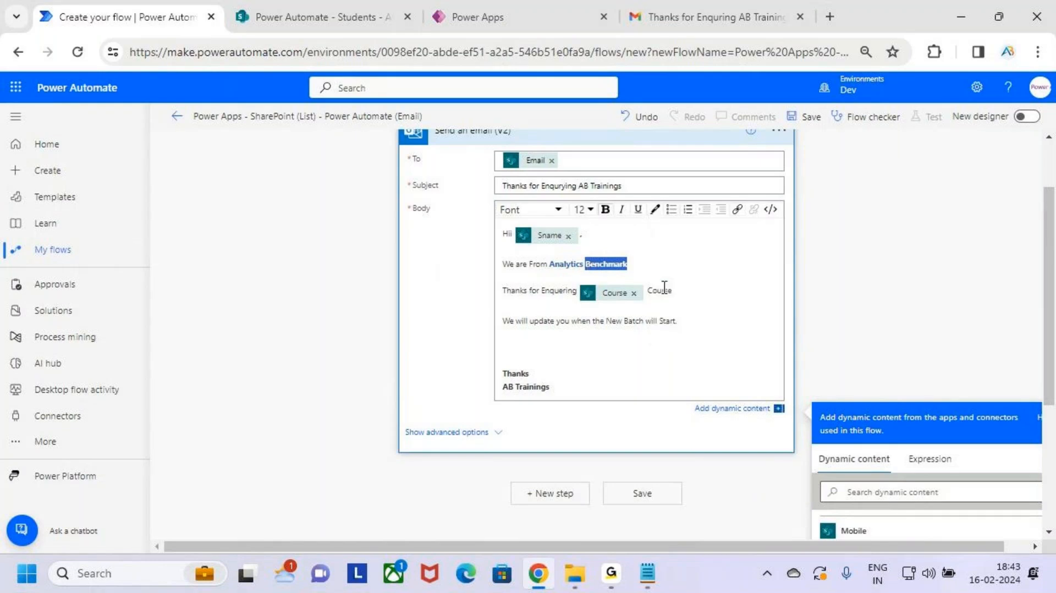
left_click(624, 345)
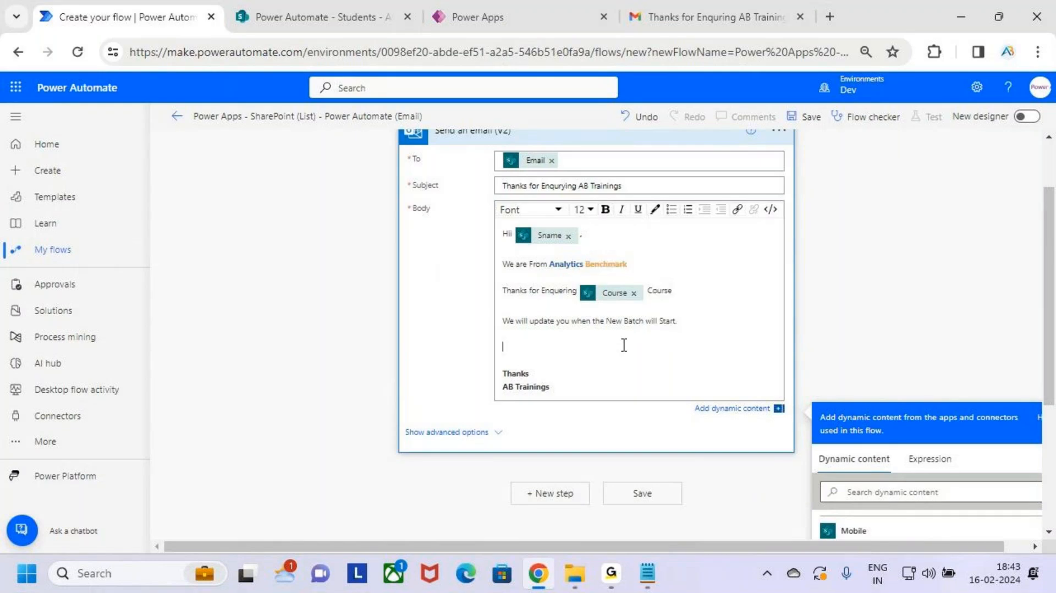
left_click(675, 263)
Step: Collapse the Send an email (V2) step card
scroll(665, 300, "up", 3)
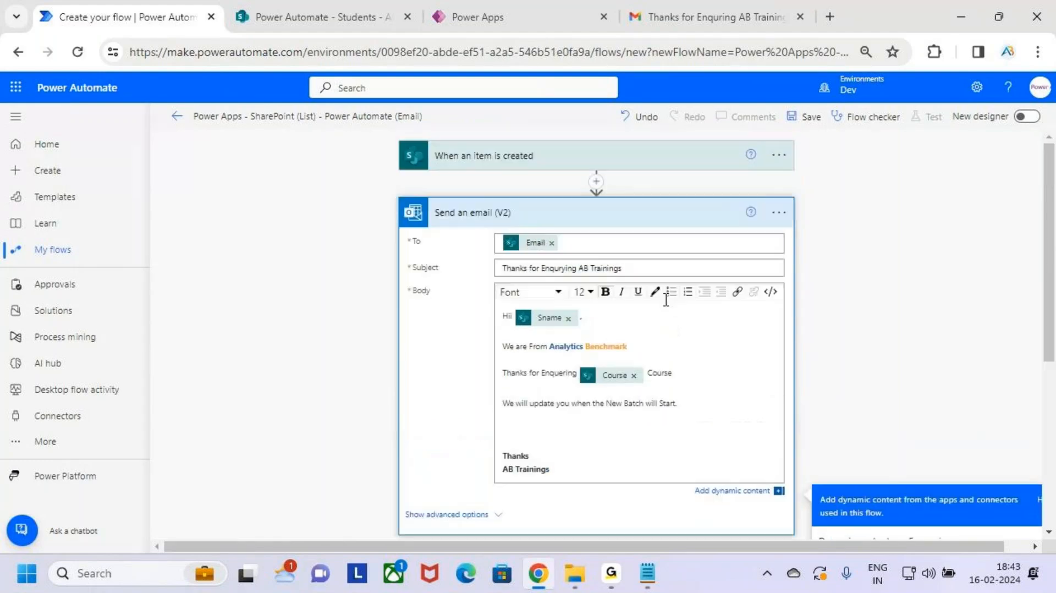
left_click(638, 218)
key("ctrl+2")
mouse_move(469, 168)
left_mouse_down()
mouse_move(548, 164)
mouse_move(519, 167)
left_mouse_up()
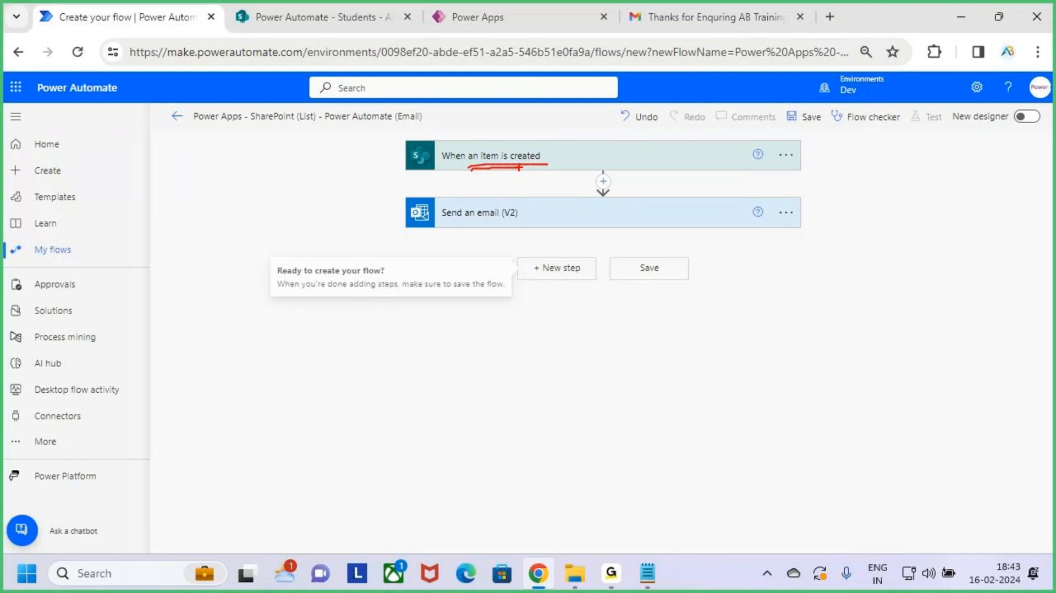
key("Escape")
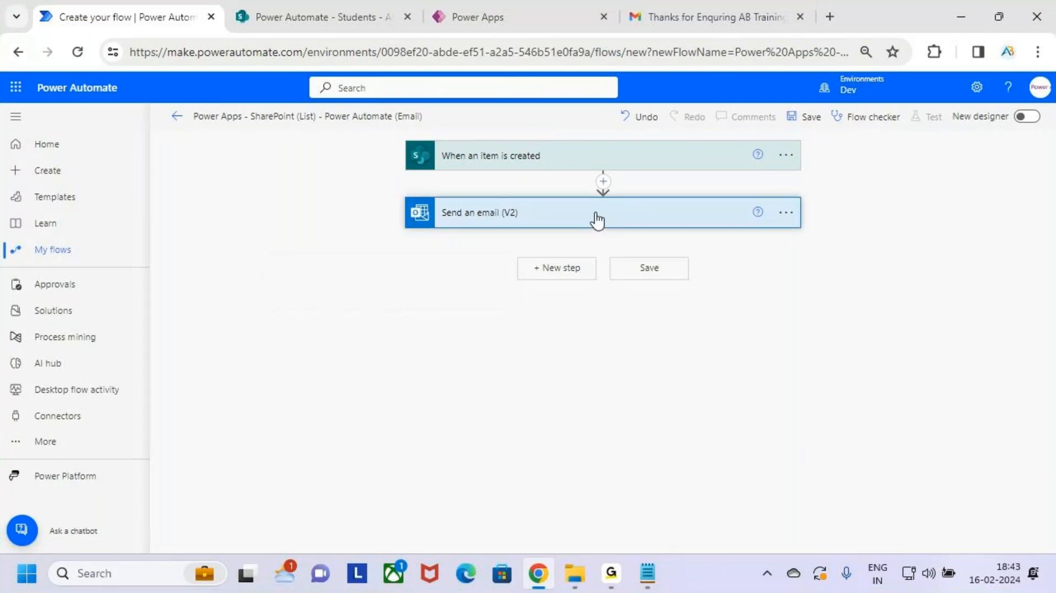
Step: Expand the Send an email (V2) step, review its configured fields, then collapse it
left_click(596, 223)
key("ctrl+2")
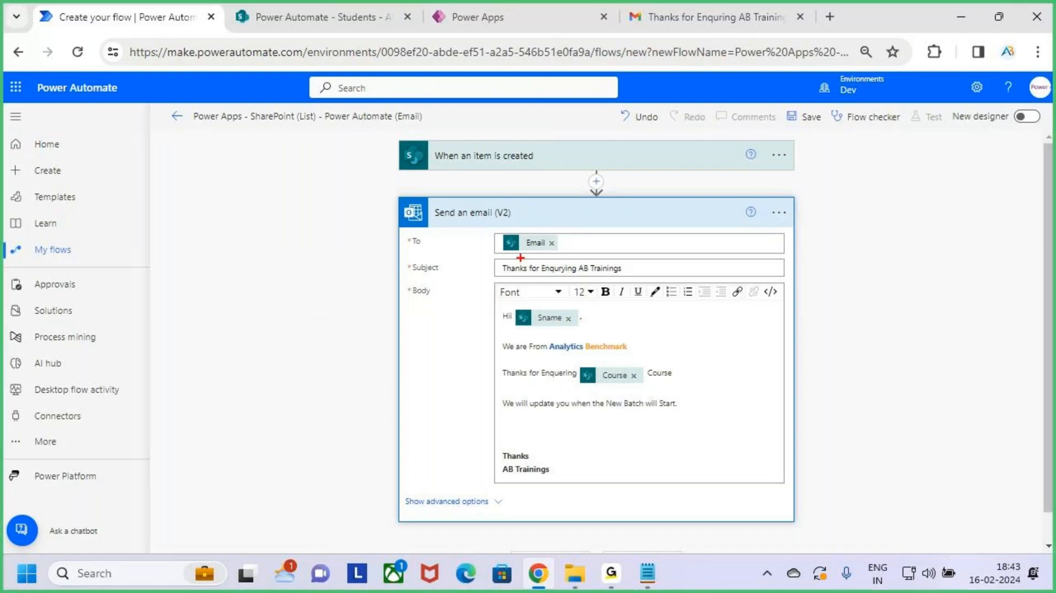
left_click_drag(514, 254, 554, 253)
left_click_drag(495, 261, 627, 276)
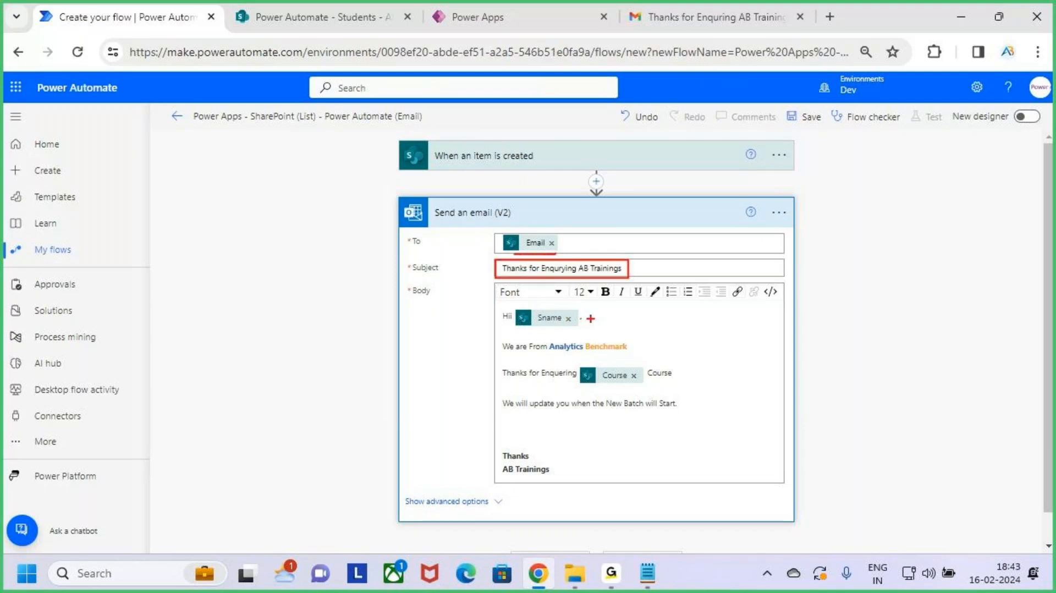
mouse_move(497, 309)
left_mouse_down()
mouse_move(585, 327)
mouse_move(647, 356)
mouse_move(693, 391)
mouse_move(712, 426)
left_mouse_up()
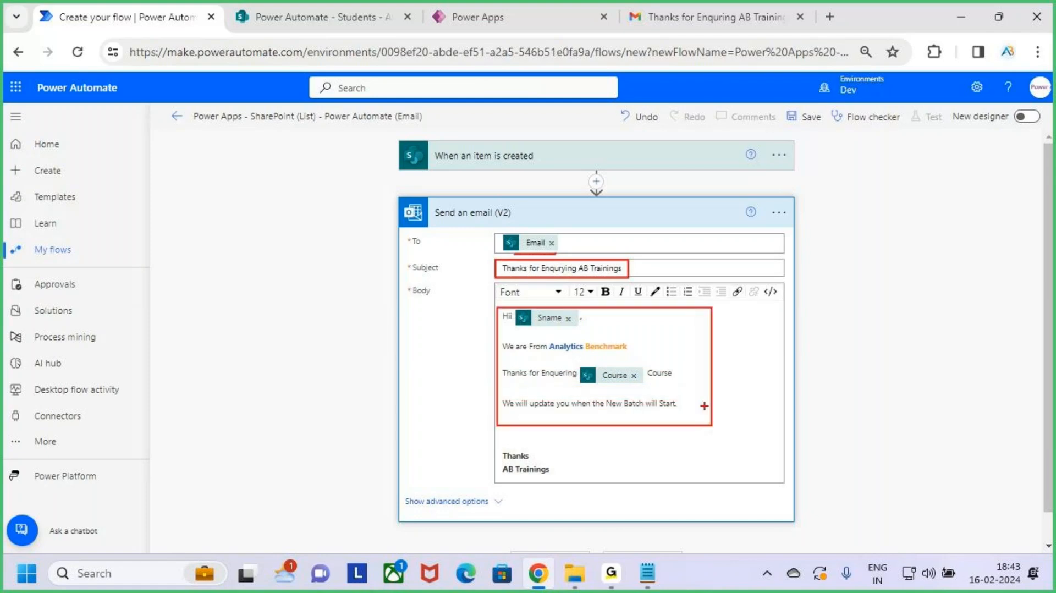
left_click_drag(699, 388, 760, 332)
left_click_drag(489, 447, 584, 490)
key("Escape")
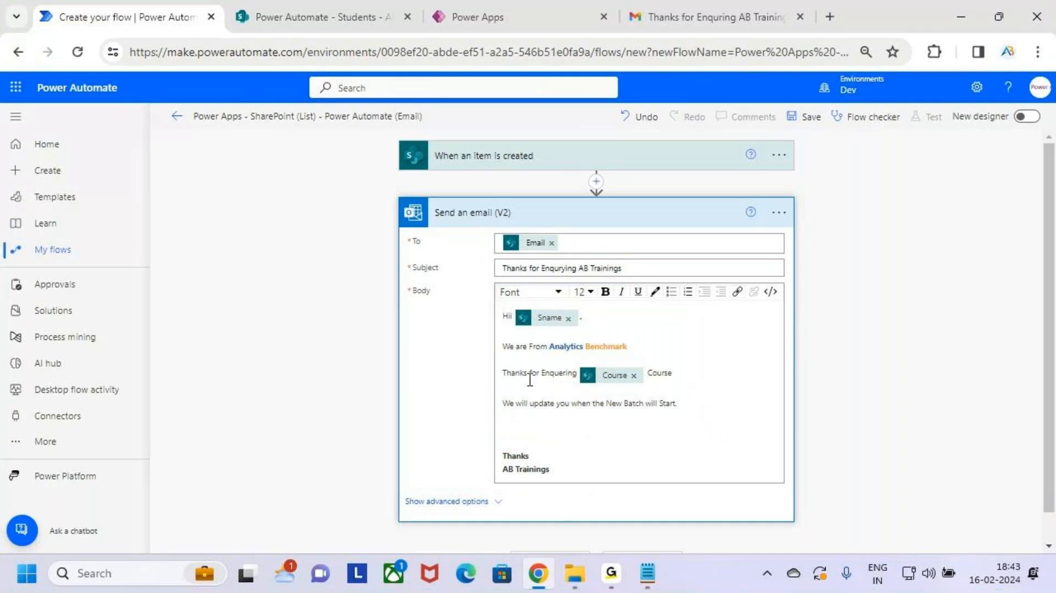
left_click(653, 221)
key("ctrl+2")
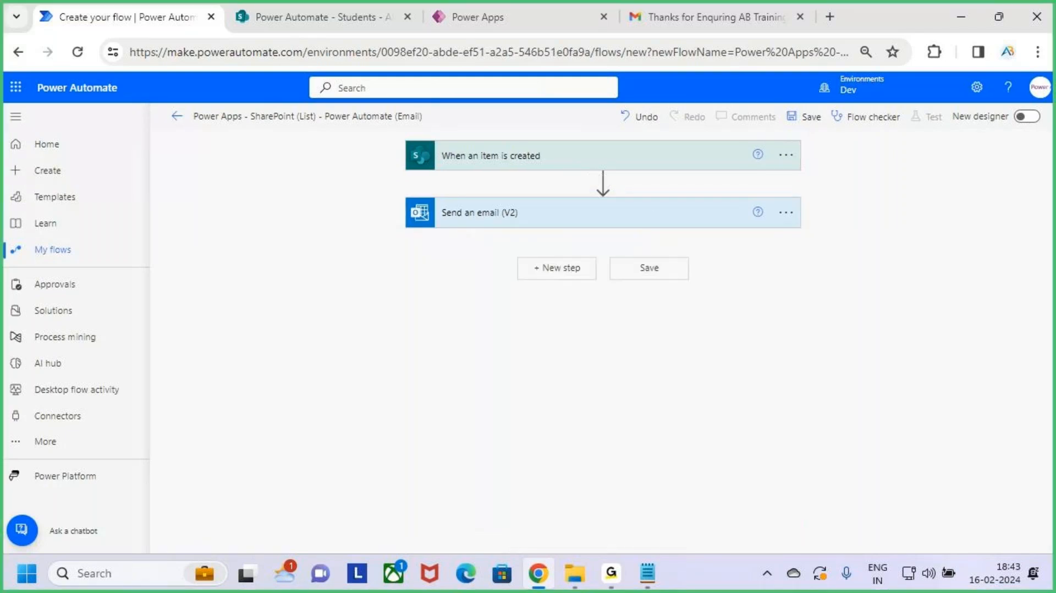
left_click_drag(777, 102, 840, 136)
key("Escape")
Step: Save the flow and confirm the 'Your flow is ready to go' banner
left_click(806, 118)
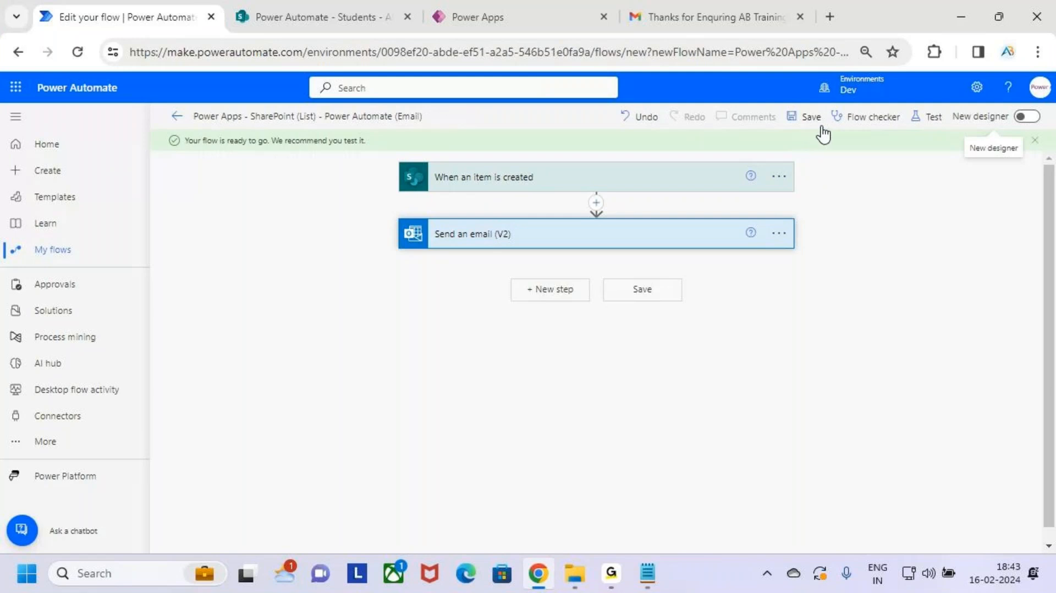
key("ctrl+2")
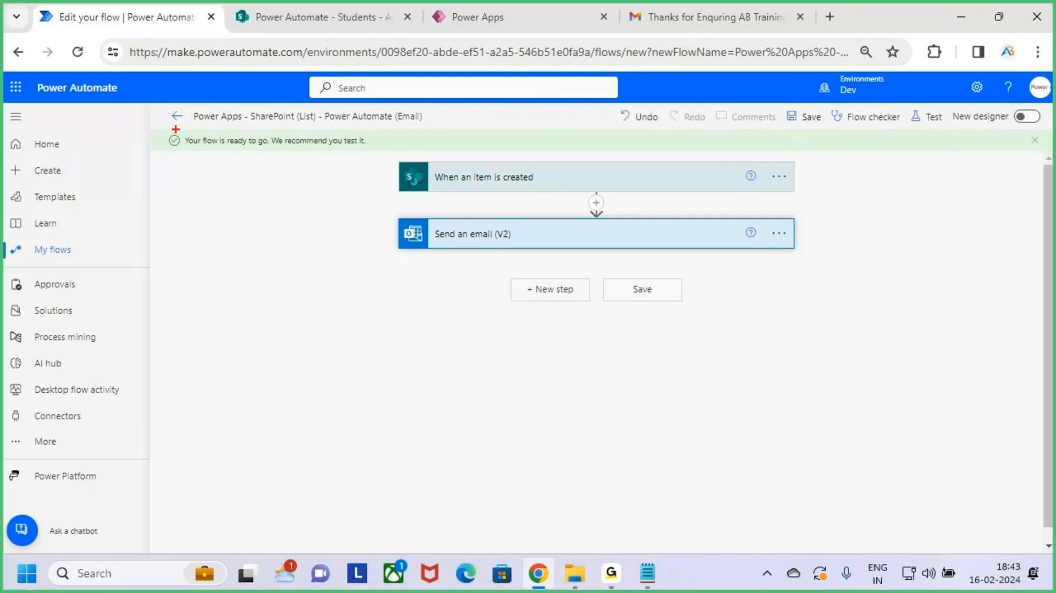
left_click_drag(174, 128, 387, 161)
key("Escape")
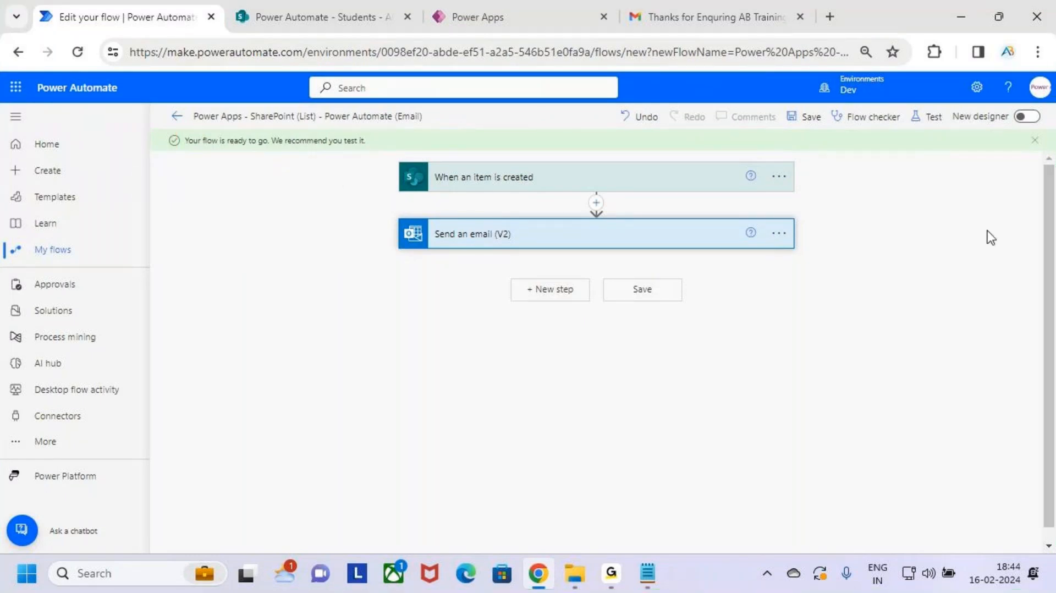
key("ctrl+2")
mouse_move(909, 103)
left_mouse_down()
mouse_move(960, 137)
mouse_move(985, 67)
left_mouse_up()
key("Escape")
Step: Start a manual test run of the flow from the Test Flow panel
left_click(936, 117)
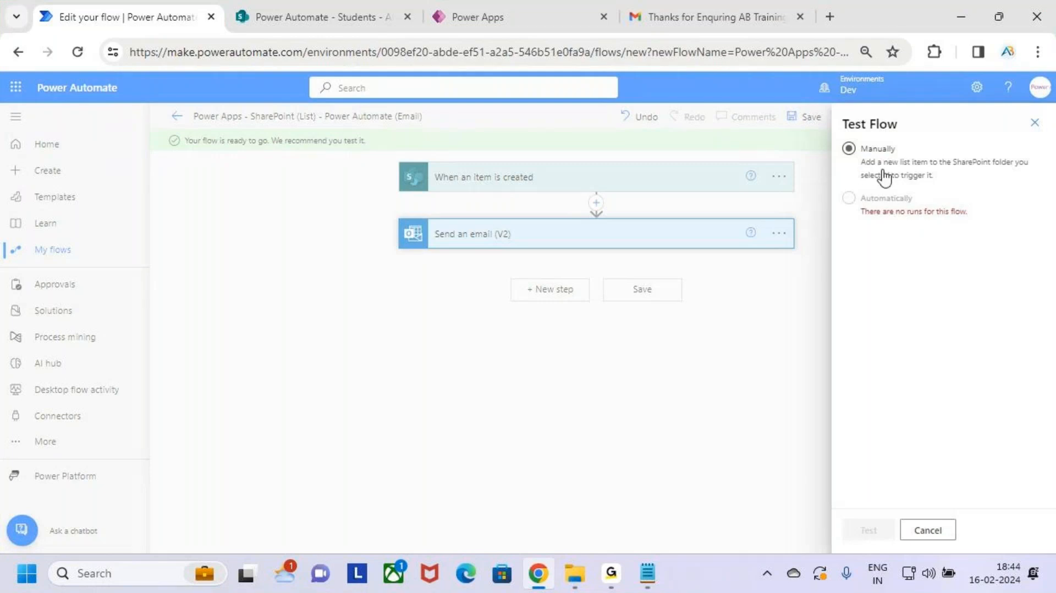
key("ctrl+2")
mouse_move(831, 147)
left_mouse_down()
mouse_move(847, 155)
mouse_move(890, 102)
left_mouse_up()
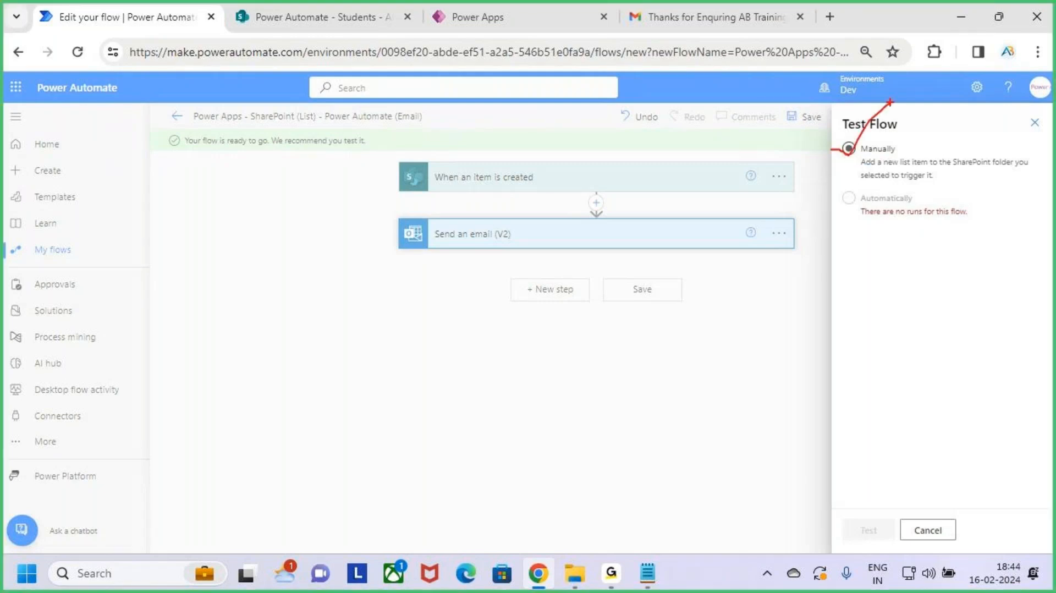
key("Escape")
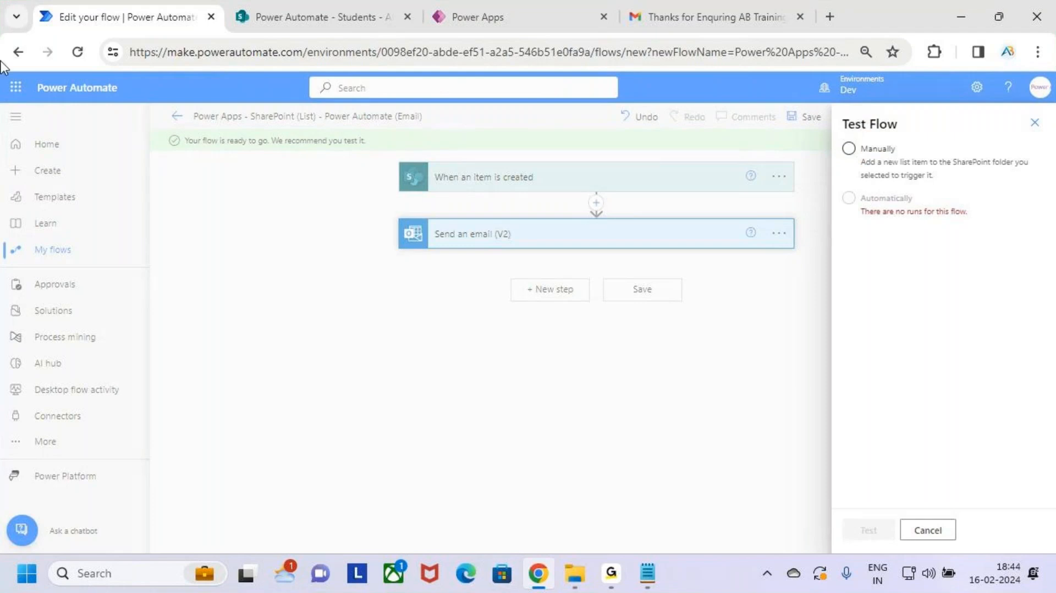
left_click(856, 158)
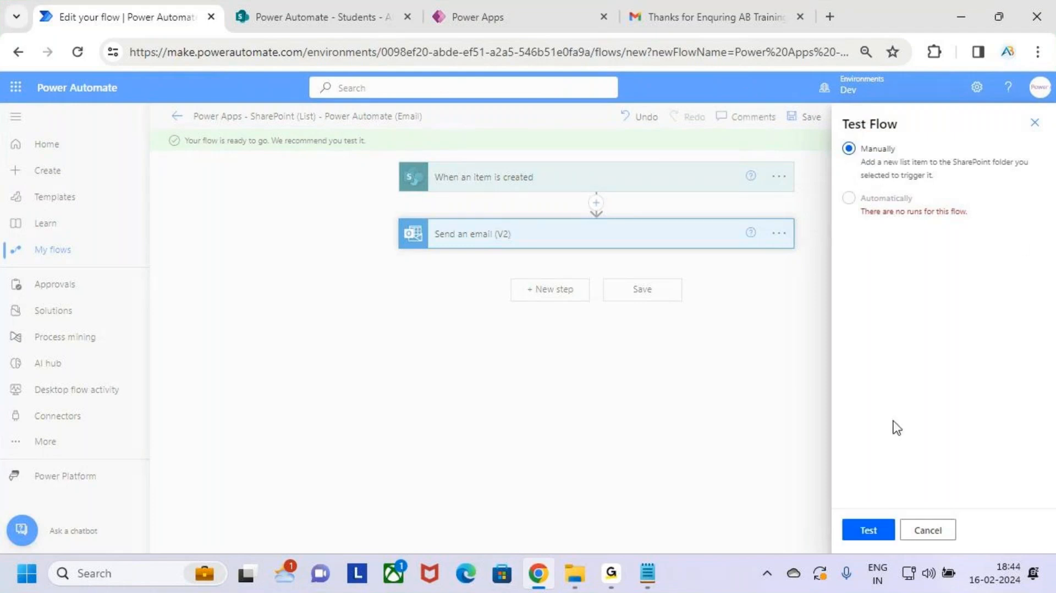
left_click(869, 533)
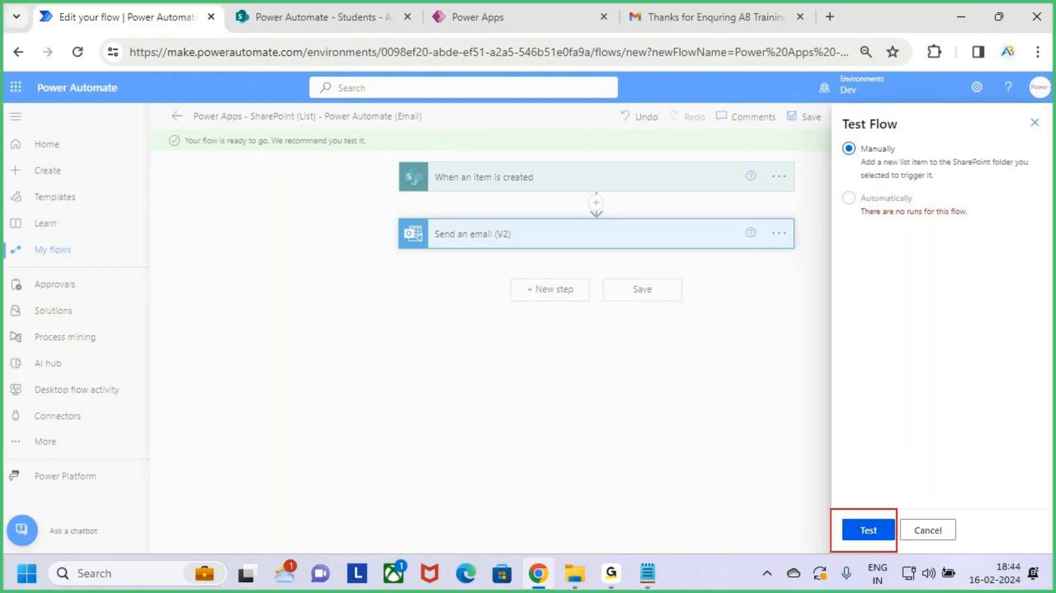
left_click(870, 536)
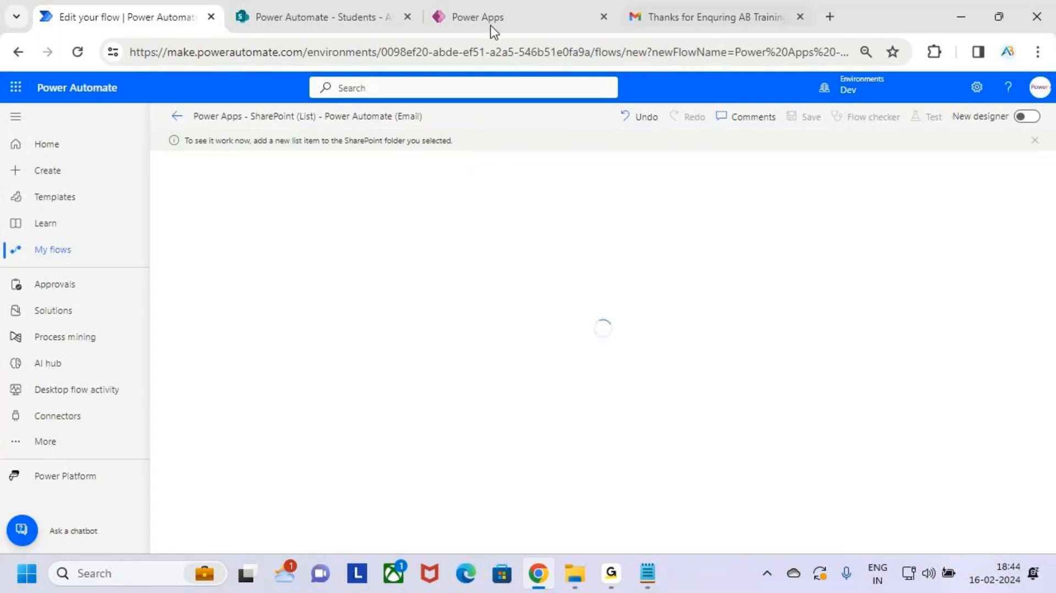
Step: Preview the AB Trainings Enquiry app and submit Sno 101 with student details for Power Apps
left_click(525, 17)
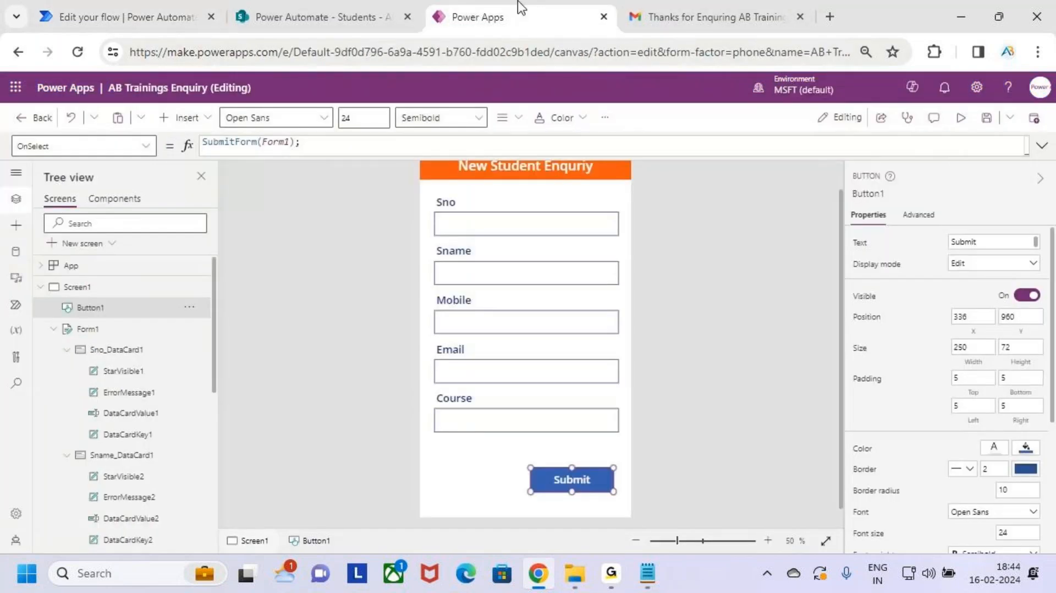
left_click(960, 128)
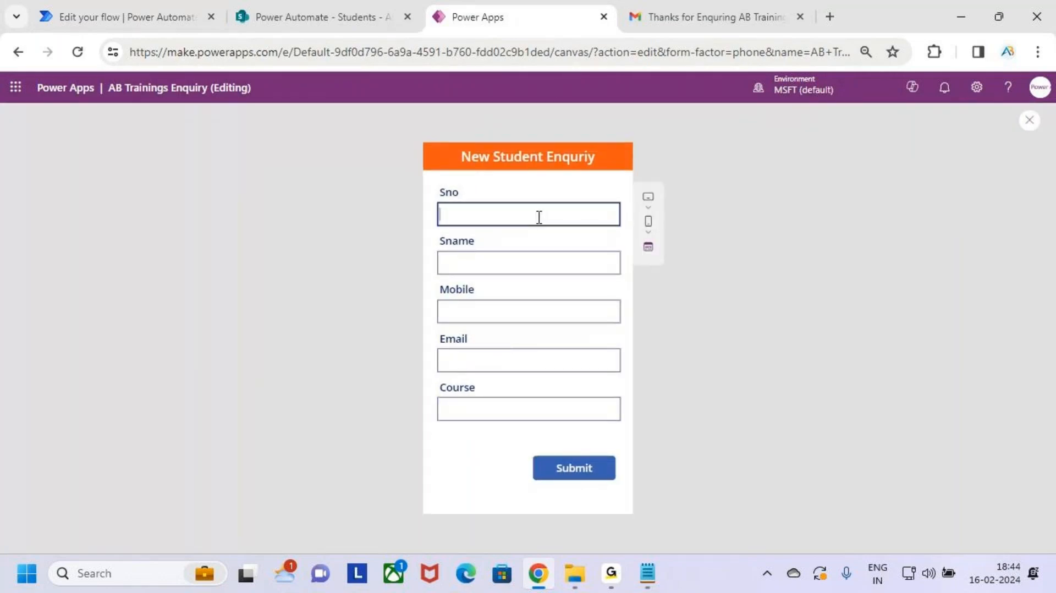
left_click(531, 269)
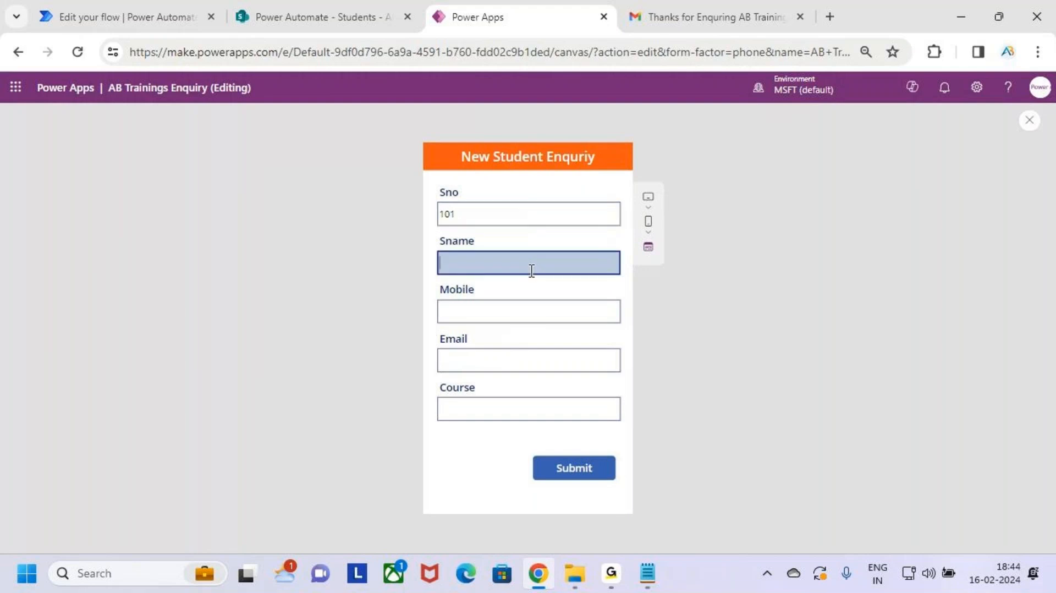
left_click(532, 316)
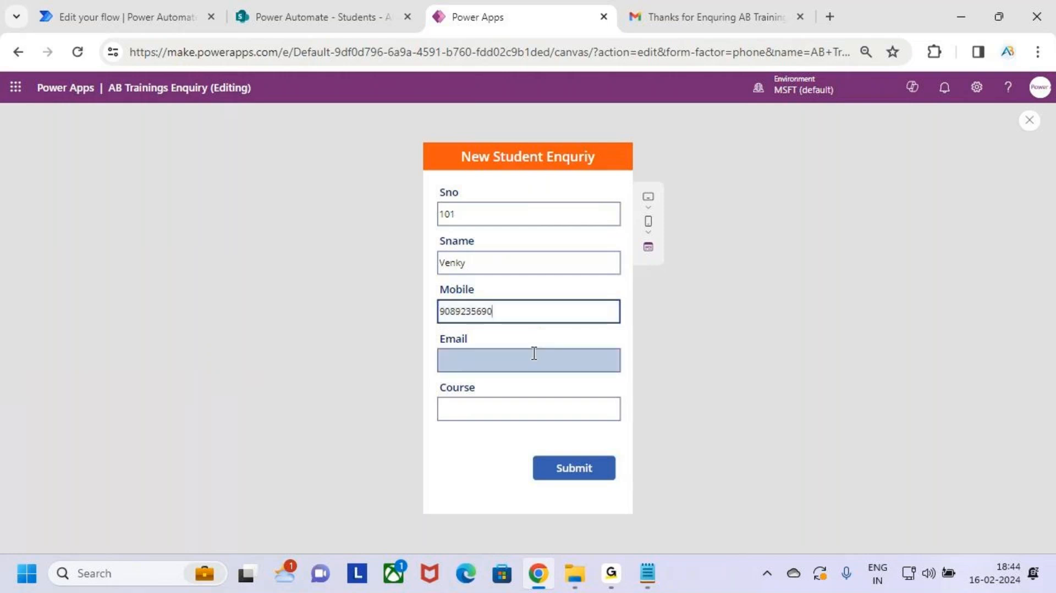
key("BackSpace")
key("BackSpace")
type("9")
left_click(538, 361)
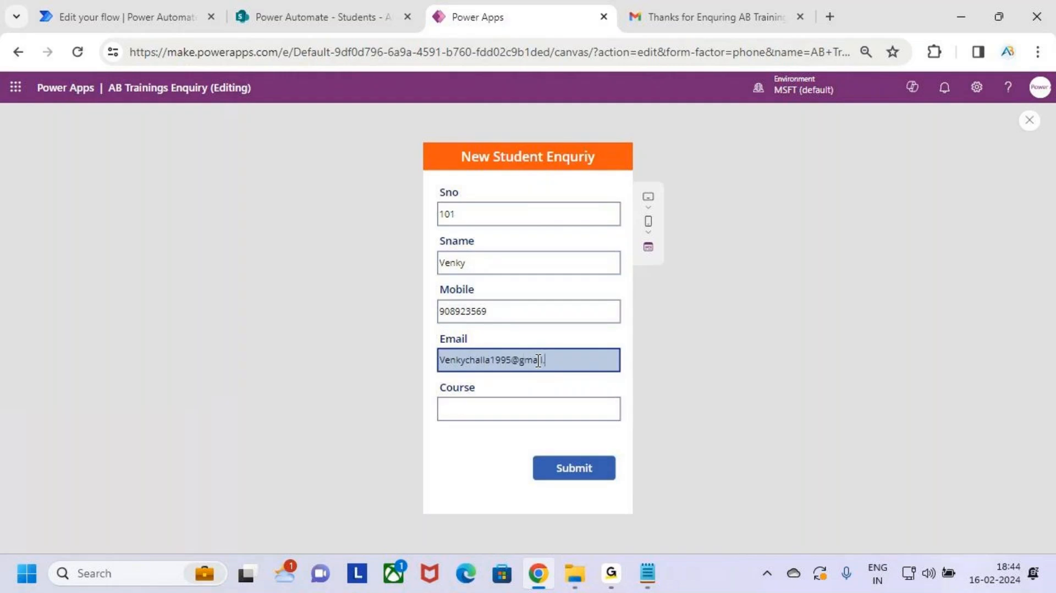
left_click(538, 401)
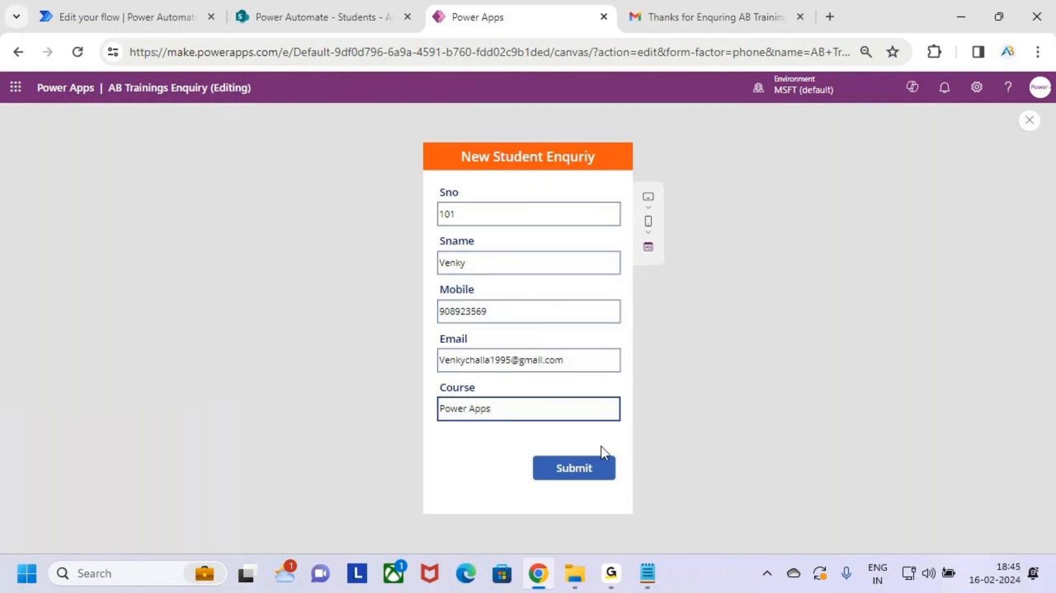
left_click(590, 465)
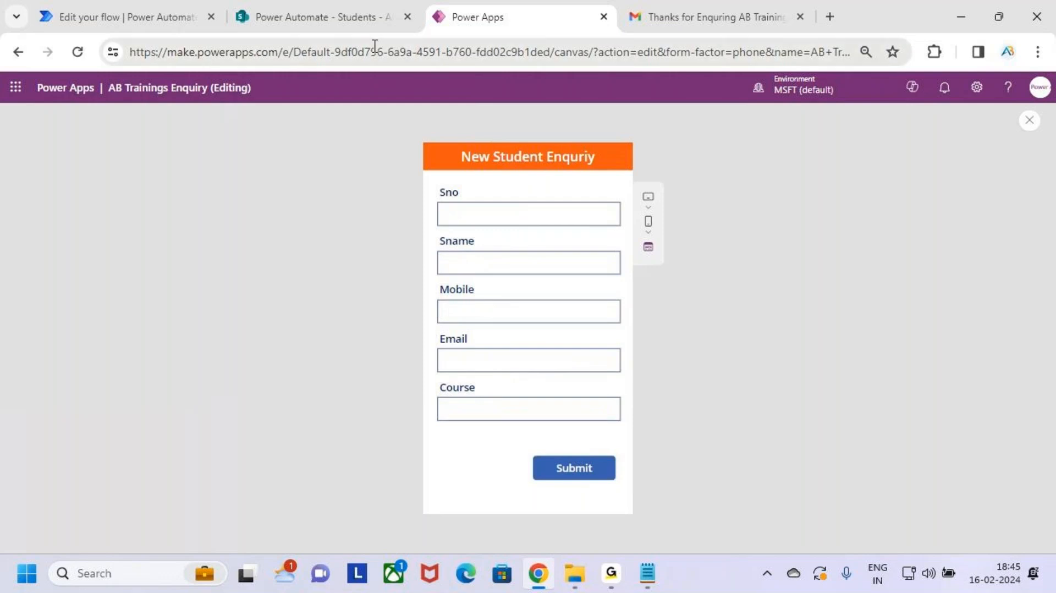
Step: Refresh the Students list to confirm entry 101, then view the flow's run history
left_click(292, 5)
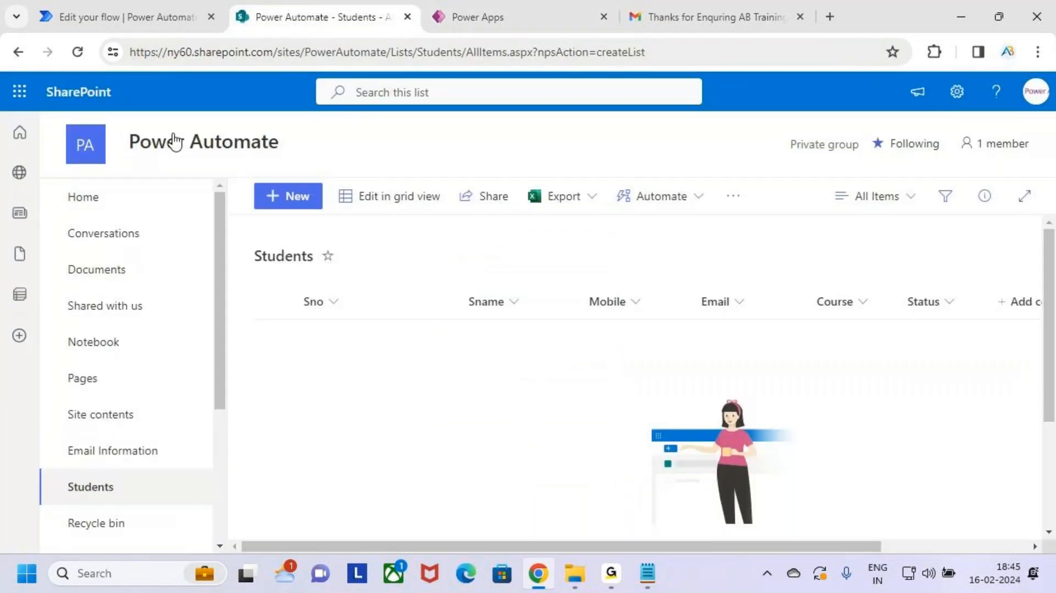
left_click(78, 52)
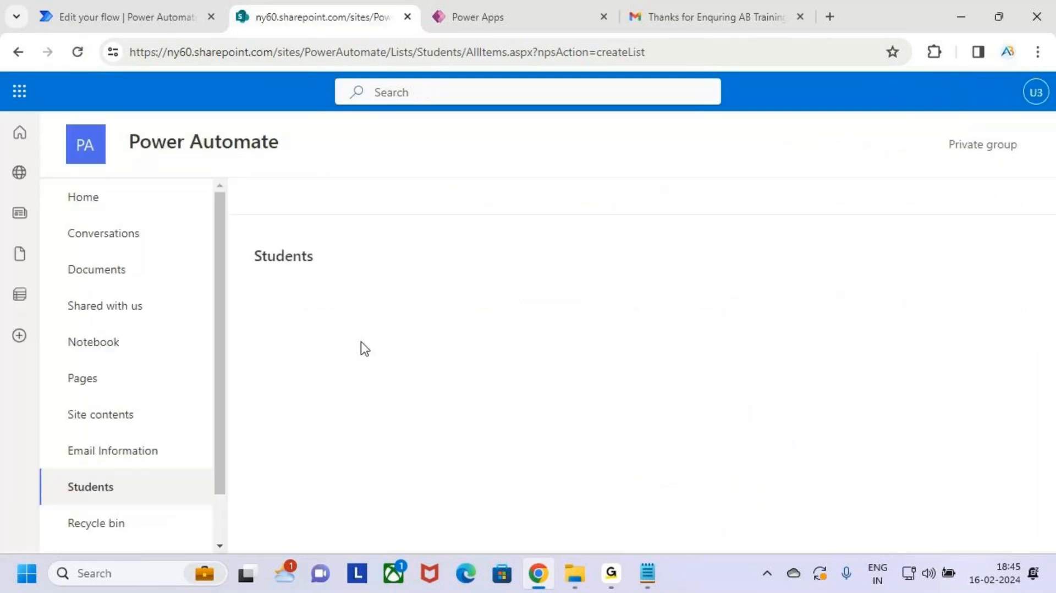
mouse_move(278, 287)
left_mouse_down()
mouse_move(400, 336)
mouse_move(913, 386)
mouse_move(961, 378)
left_mouse_up()
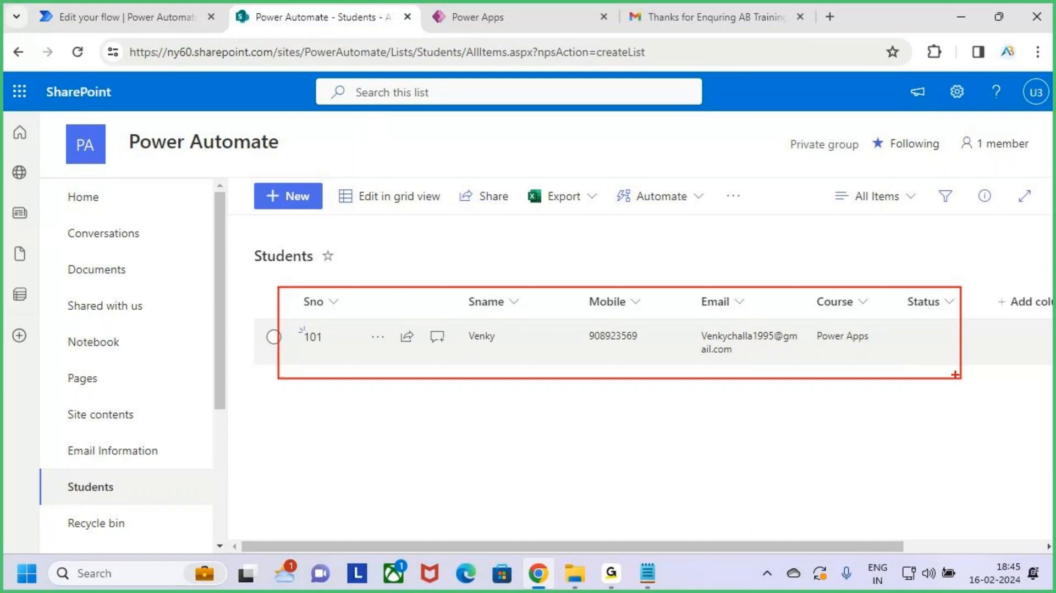
key("Escape")
left_click(148, 21)
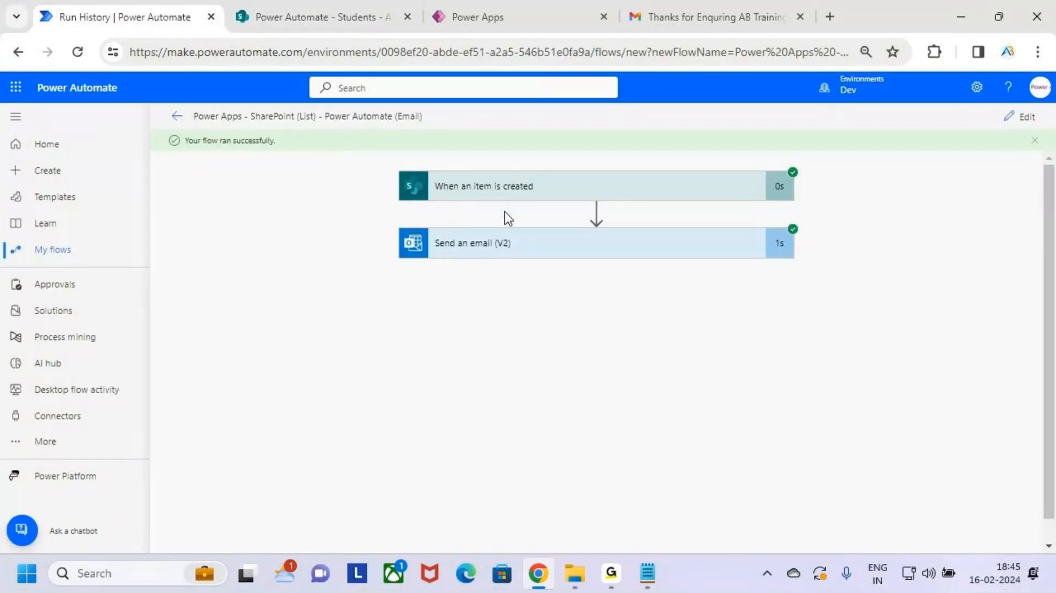
Step: Open the newest 'Thanks for Enqurying AB Trainings' email in the Gmail inbox
left_click(737, 10)
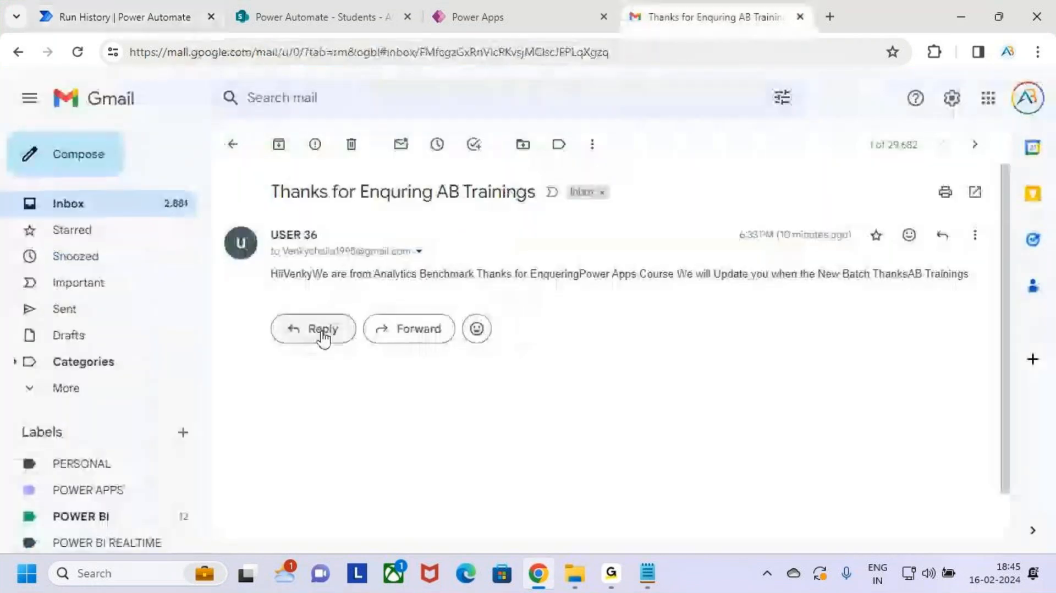
left_click(99, 201)
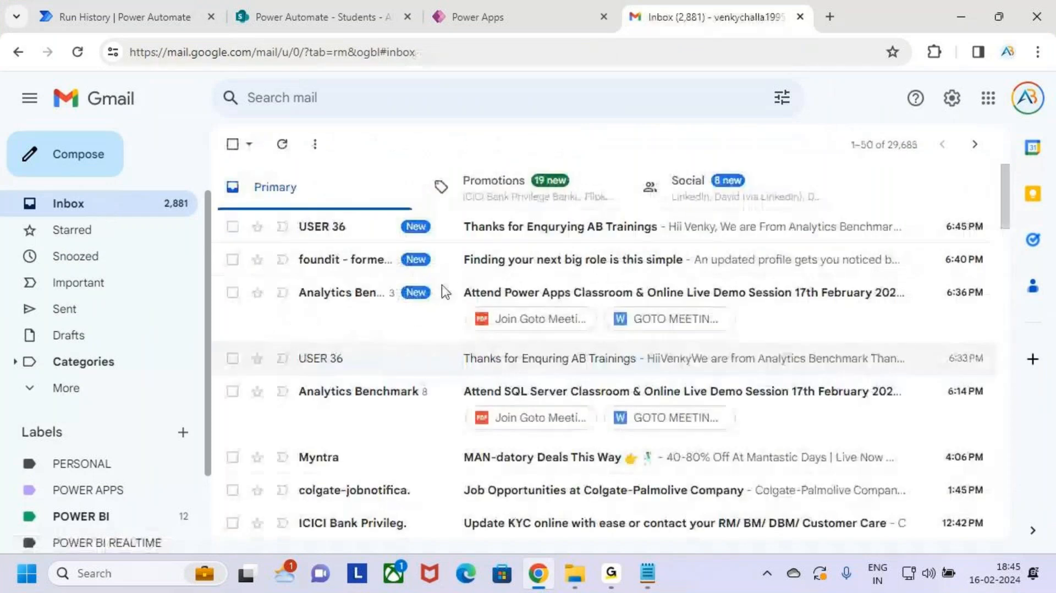
left_click(361, 238)
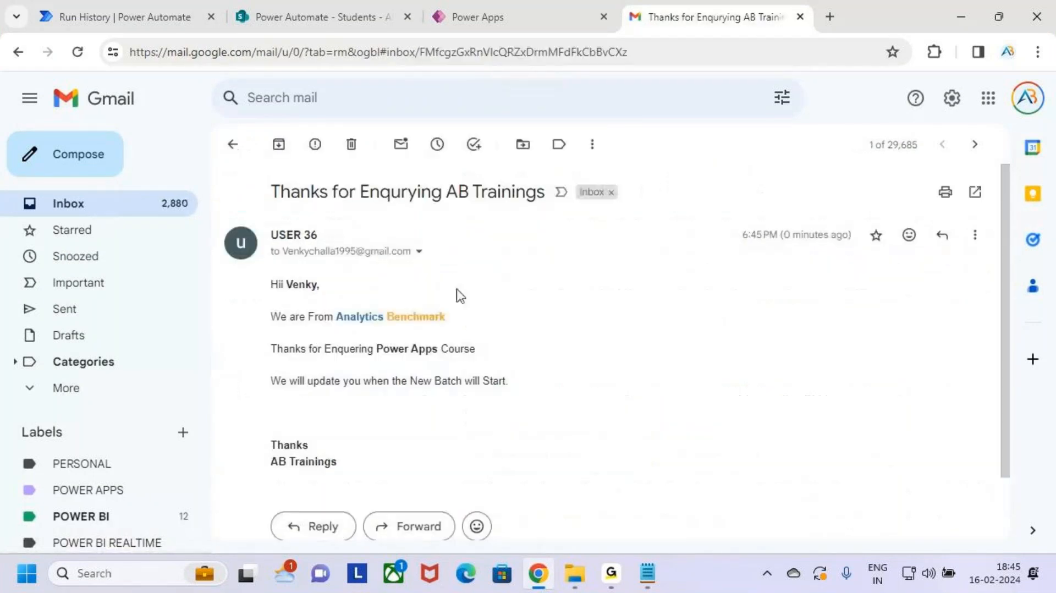
Step: Inspect the email's personalised greeting, bold Power Apps course and coloured Analytics Benchmark text
left_click_drag(275, 174, 574, 214)
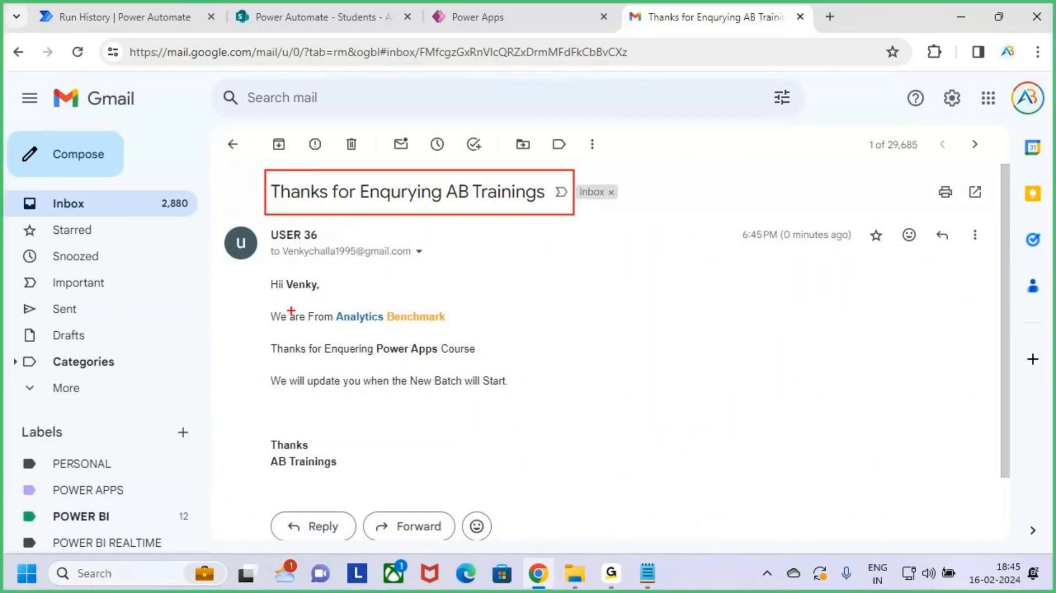
left_click_drag(259, 275, 334, 297)
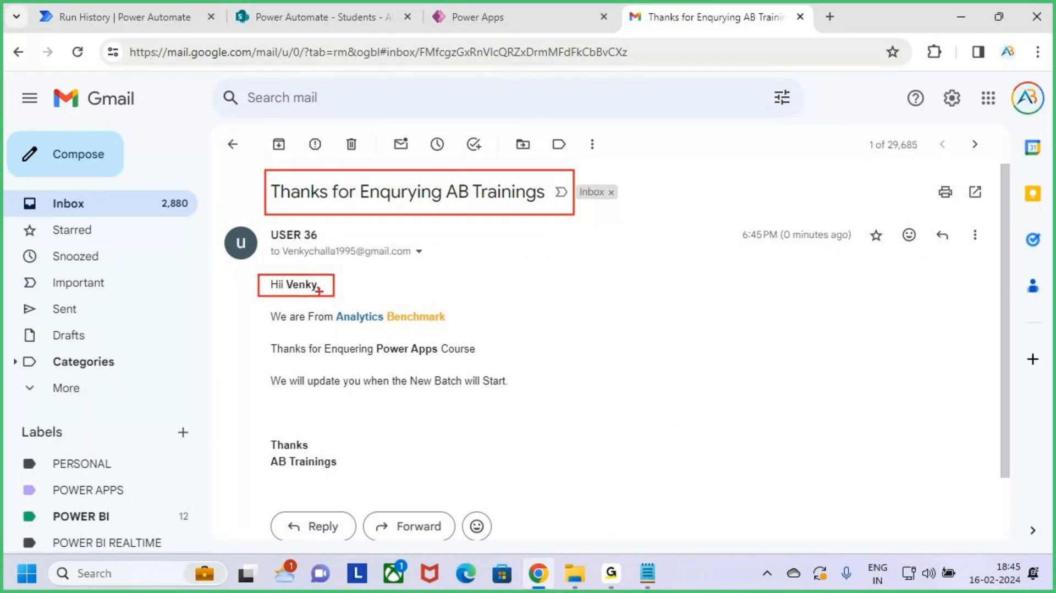
mouse_move(265, 304)
left_mouse_down()
mouse_move(330, 322)
mouse_move(478, 331)
left_mouse_up()
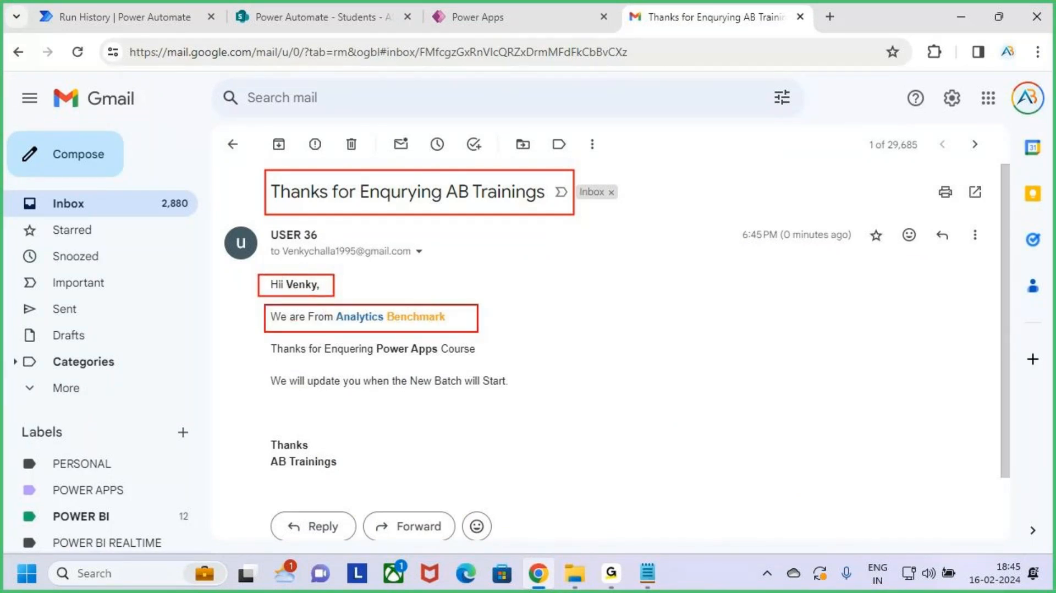
left_click_drag(265, 336, 481, 368)
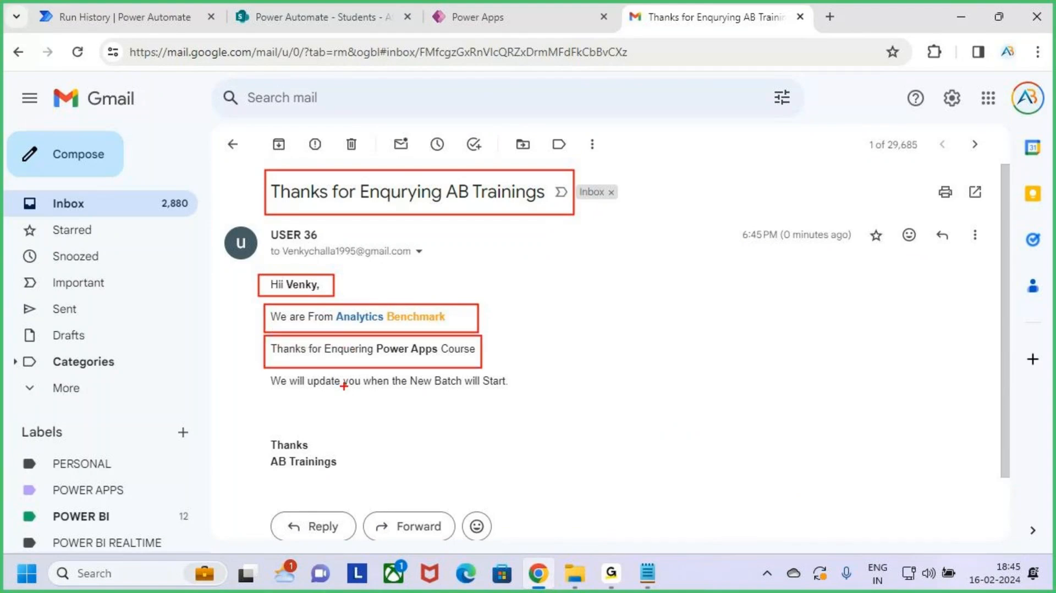
left_click_drag(386, 355, 430, 355)
left_click_drag(268, 369, 520, 395)
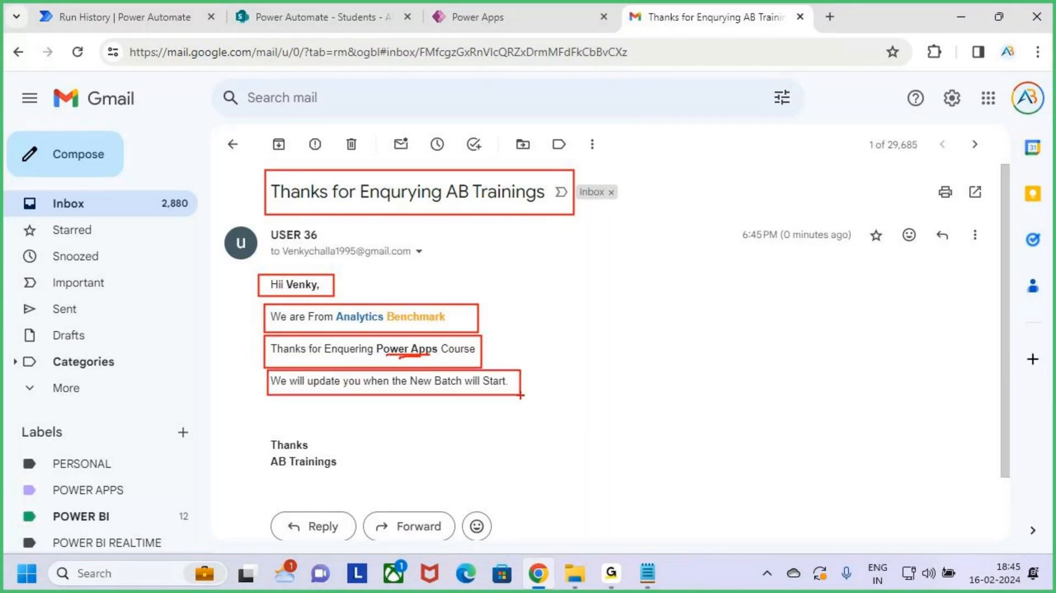
left_click_drag(253, 426, 357, 481)
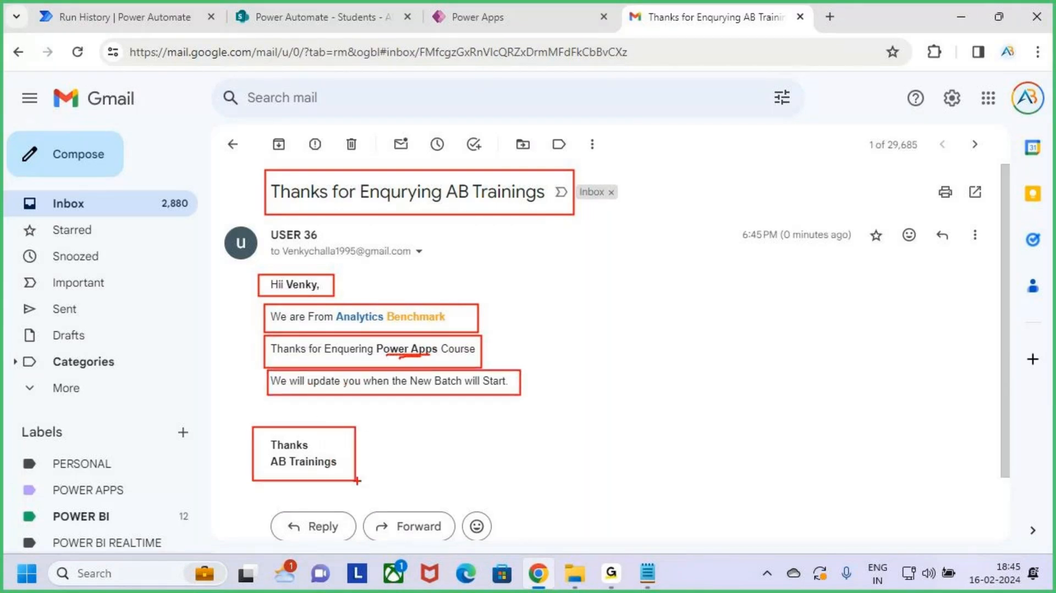
key("Escape")
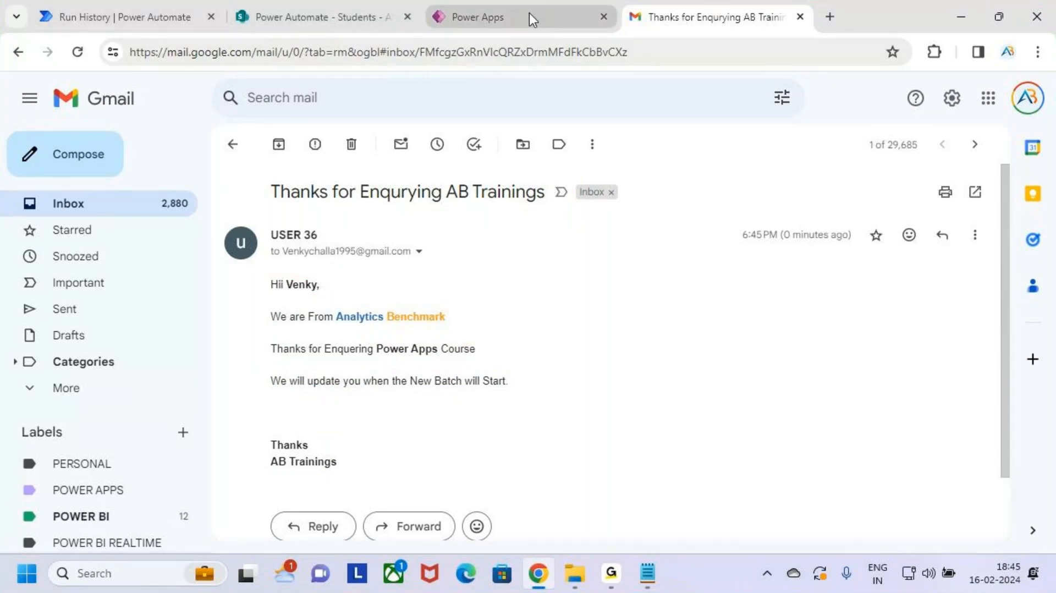
left_click(610, 573)
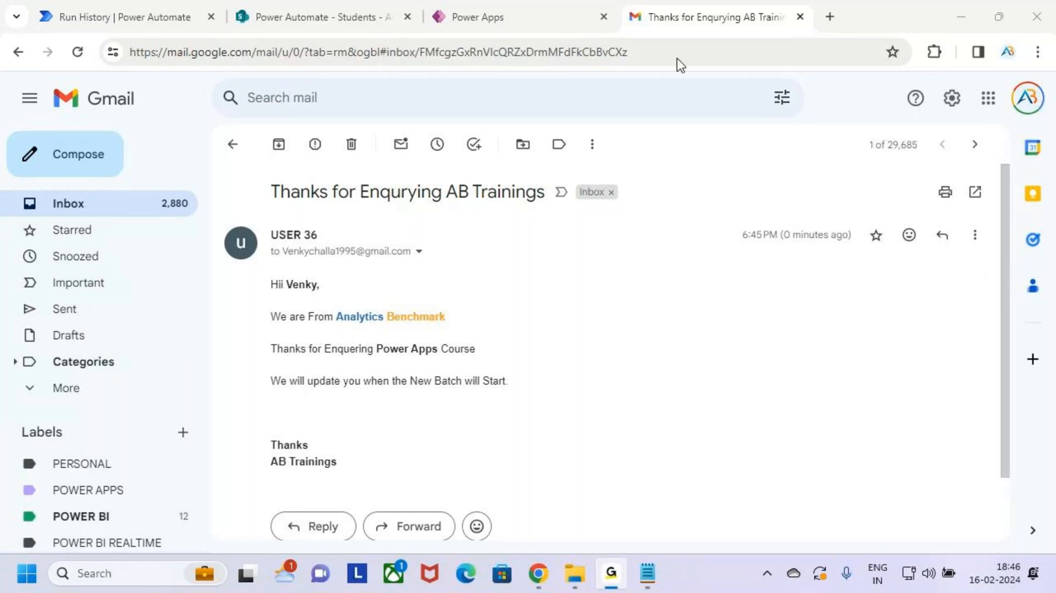
Step: Return to the Power Apps enquiry form and paste the student's e-mail address into the Email field
left_click(976, 8)
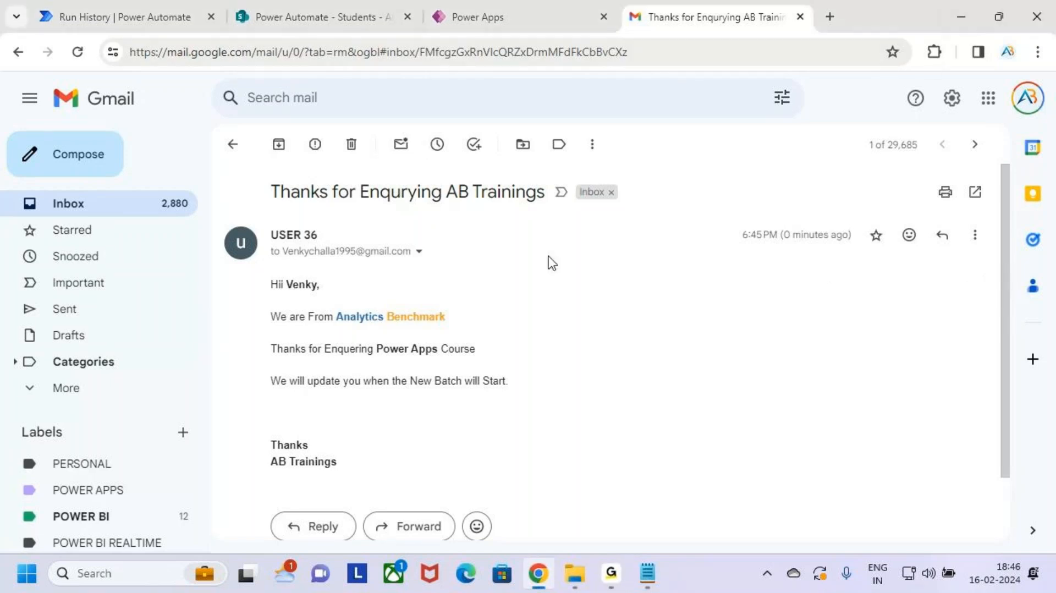
left_click(467, 14)
left_click(492, 360)
key("ctrl+v")
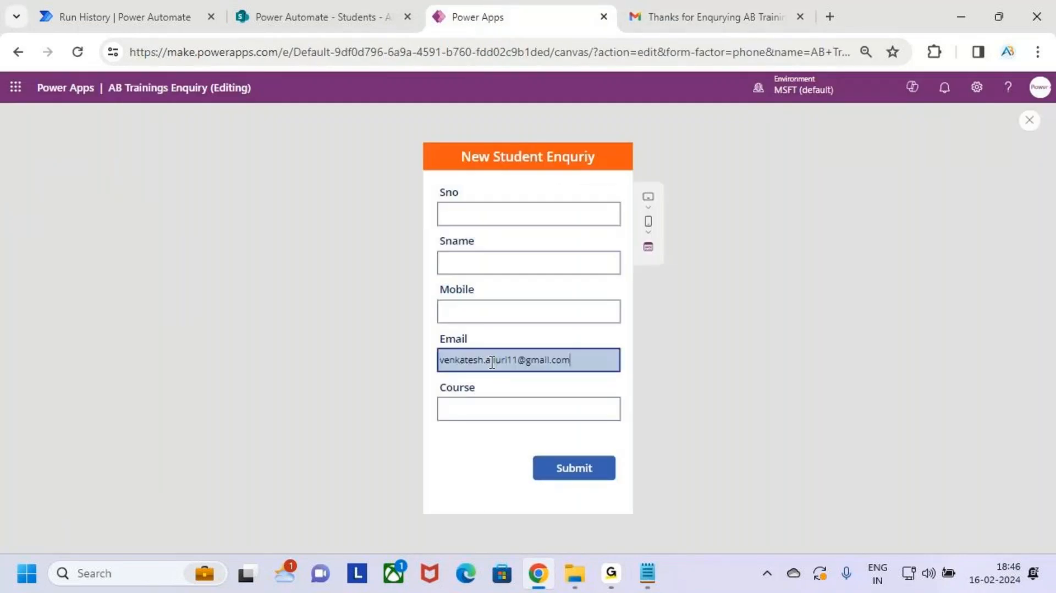
Step: Move the student's name, mistakenly typed into Sno, over to the Sname field
left_click(475, 212)
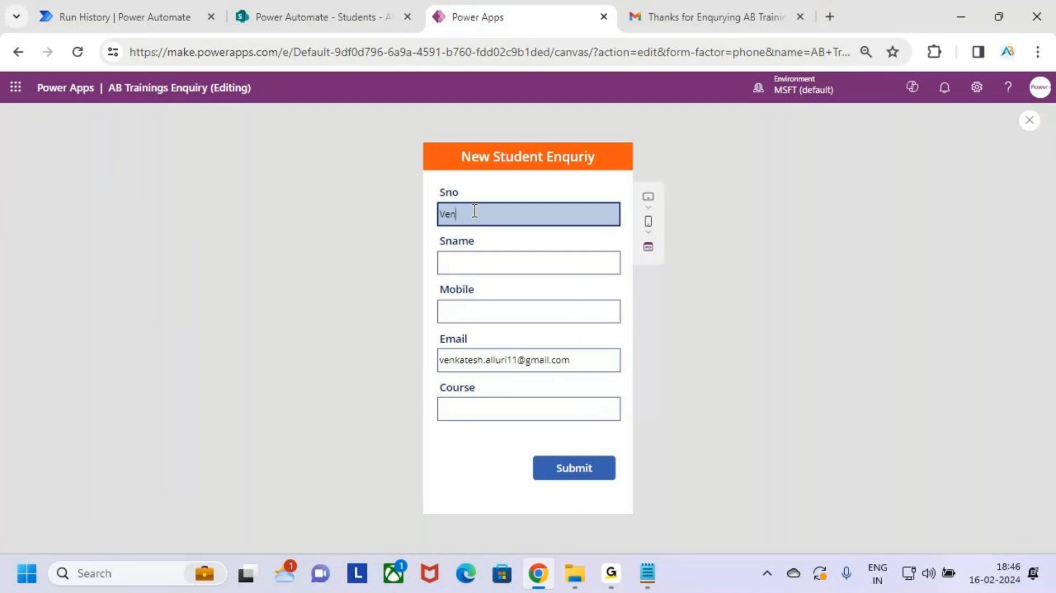
left_click(474, 268)
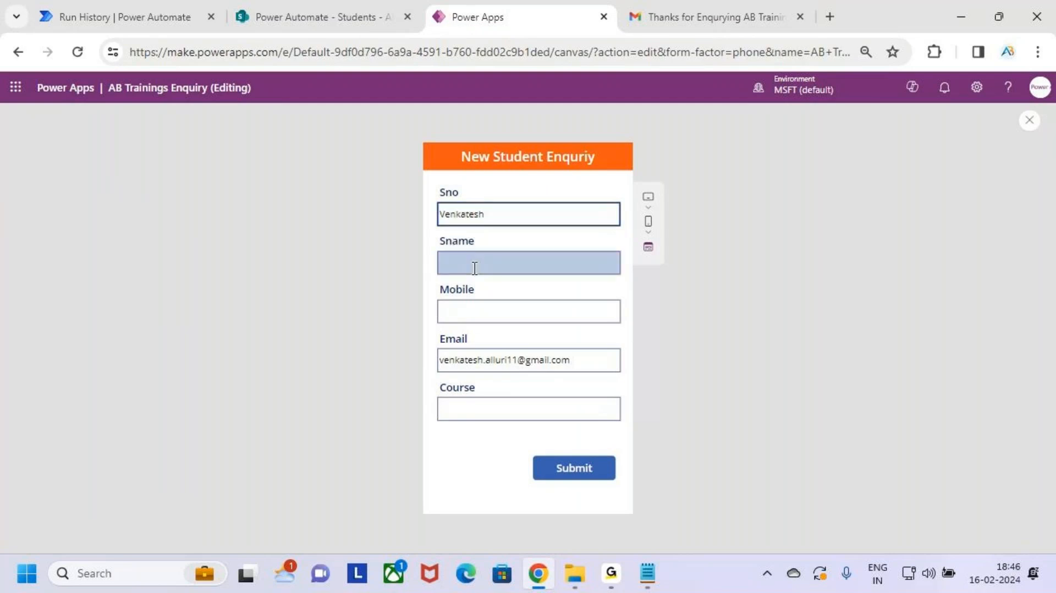
left_click_drag(496, 217, 458, 215)
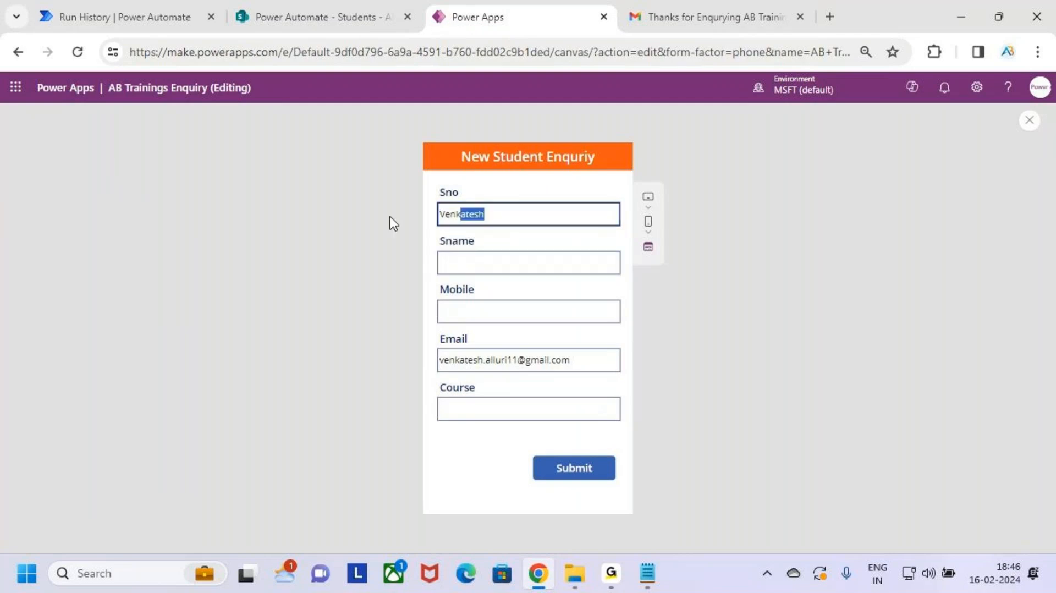
left_click(512, 221)
double_click(494, 217)
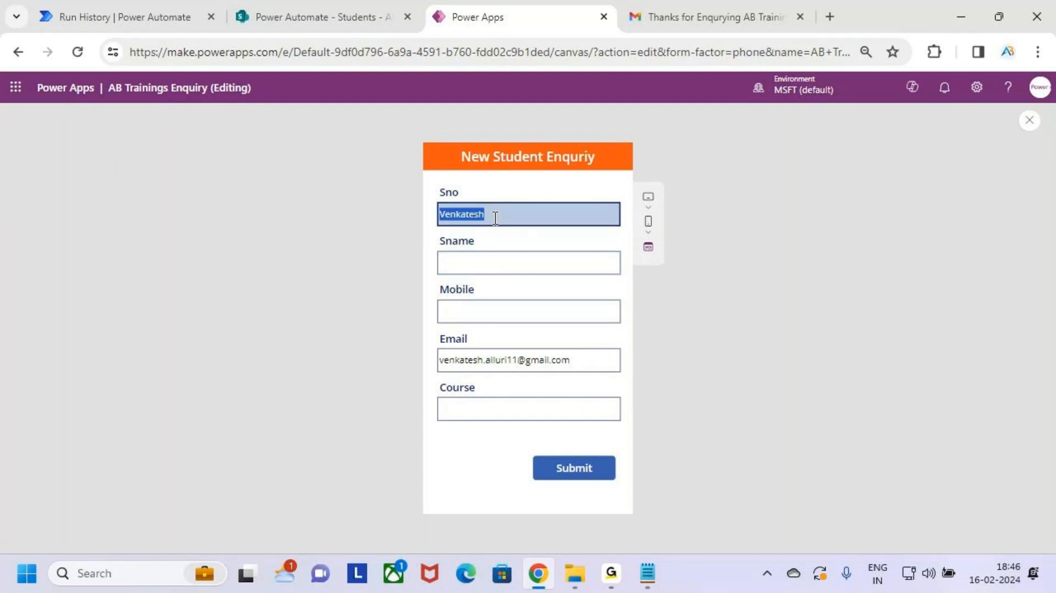
key("ctrl+x")
left_click(495, 264)
key("ctrl+v")
Step: Enter Sno 102, the mobile number and course Power BI, submit, and view the Students list
left_click(478, 217)
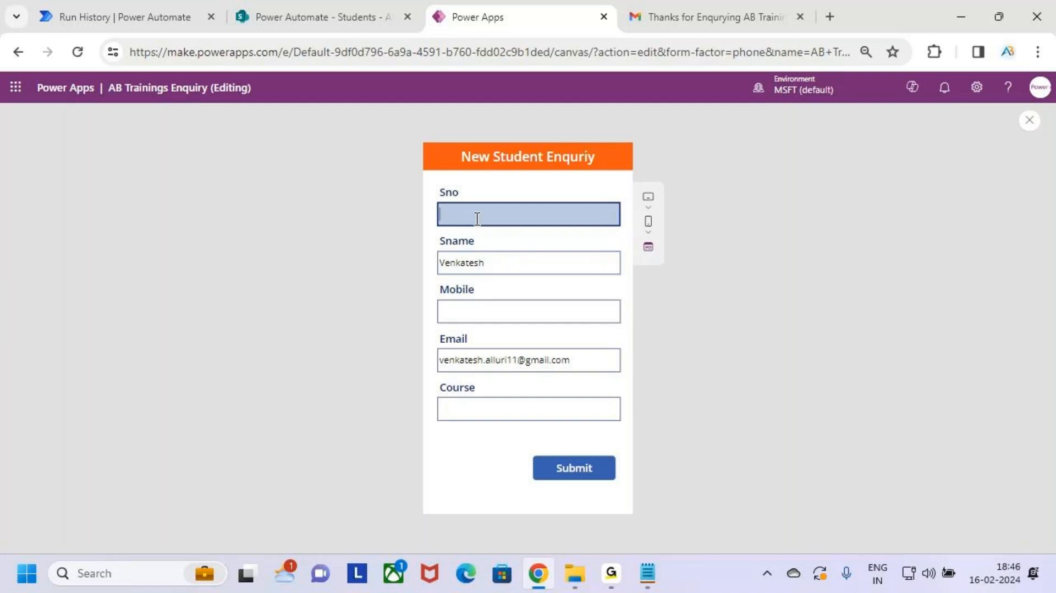
type("102")
left_click(529, 316)
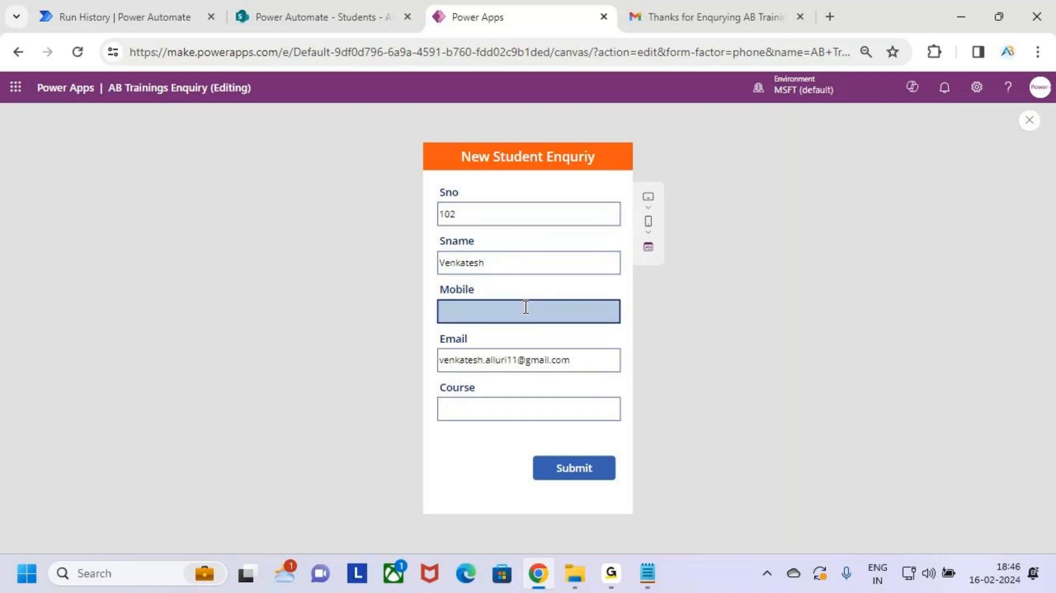
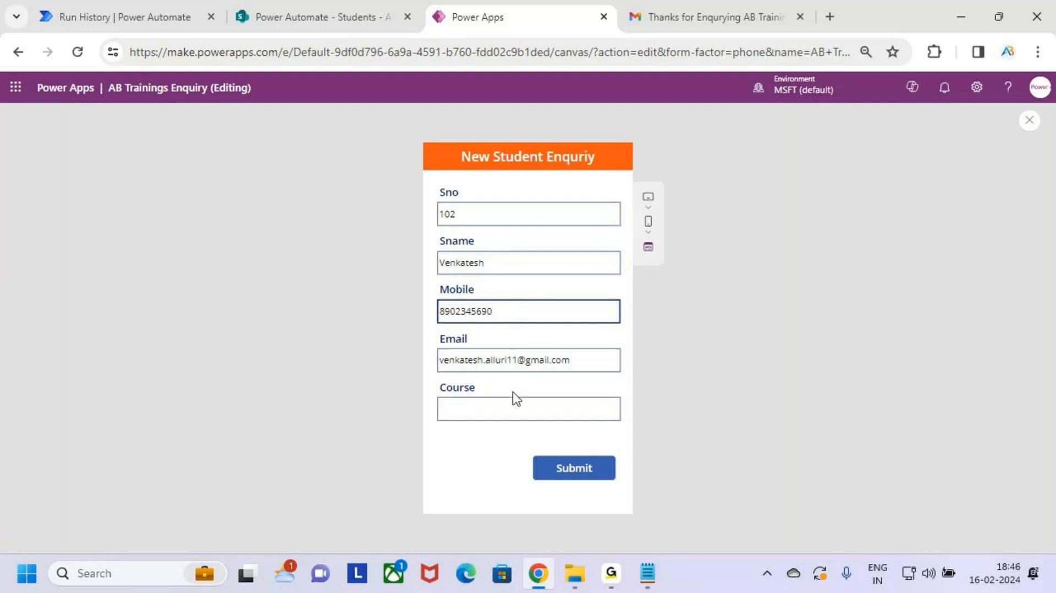
left_click(520, 409)
type("Power BI")
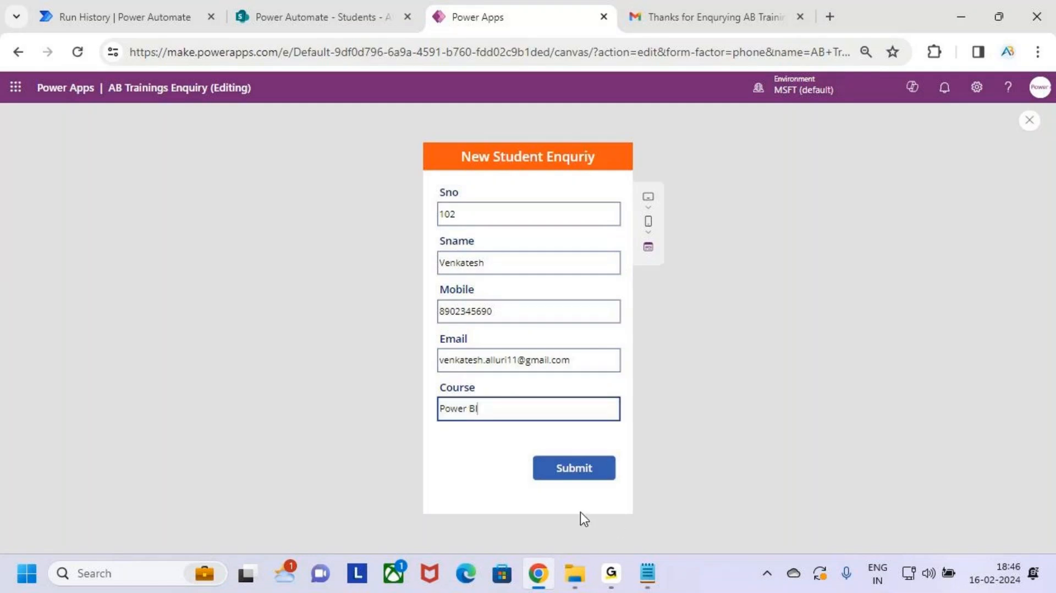
left_click(582, 473)
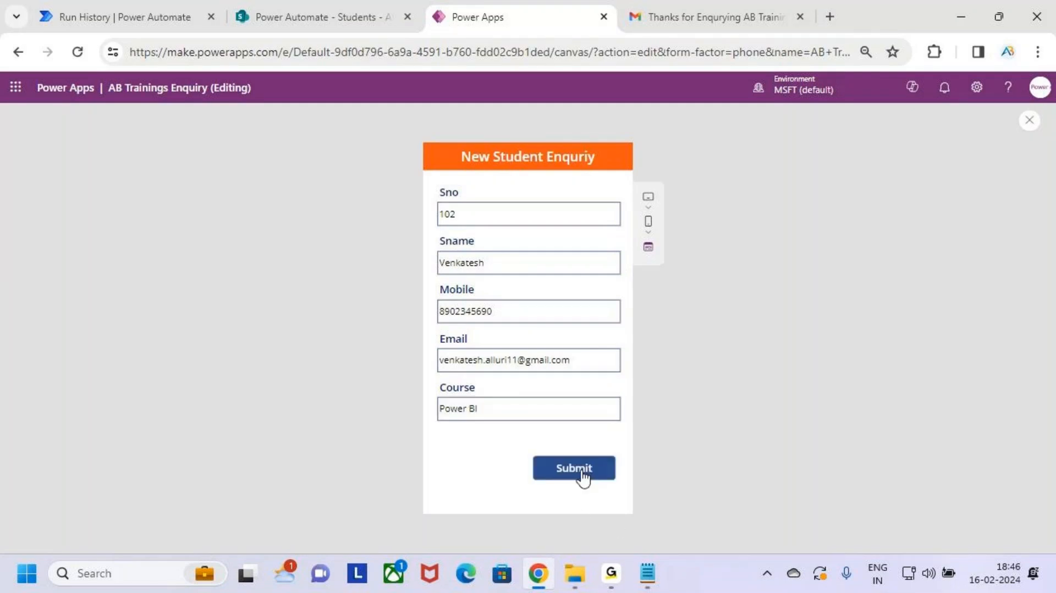
left_click(327, 11)
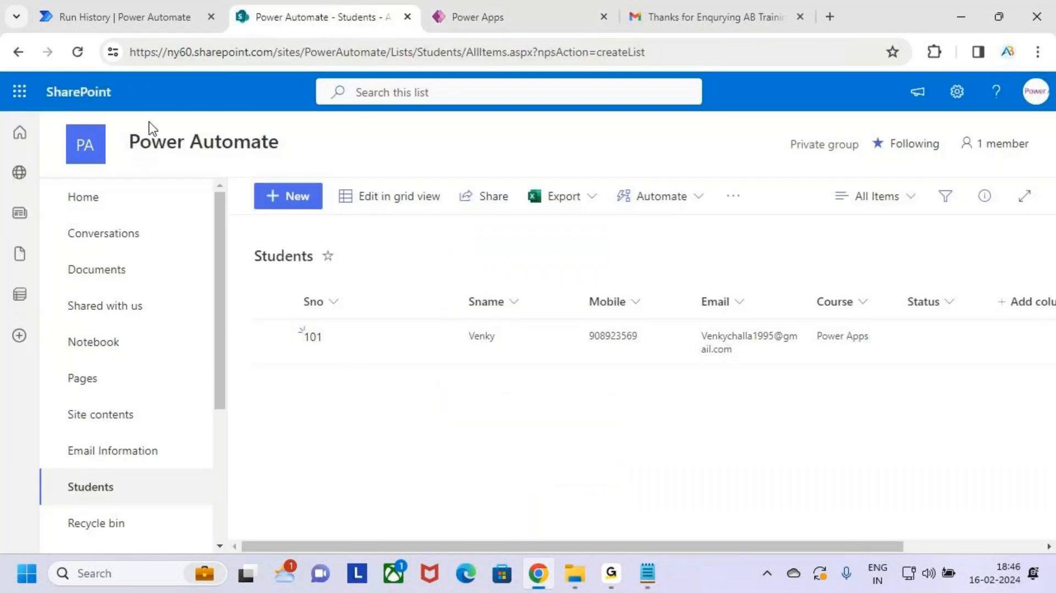
Step: Reload the Students list, then open the Power Apps SharePoint email flow from My flows
left_click(77, 51)
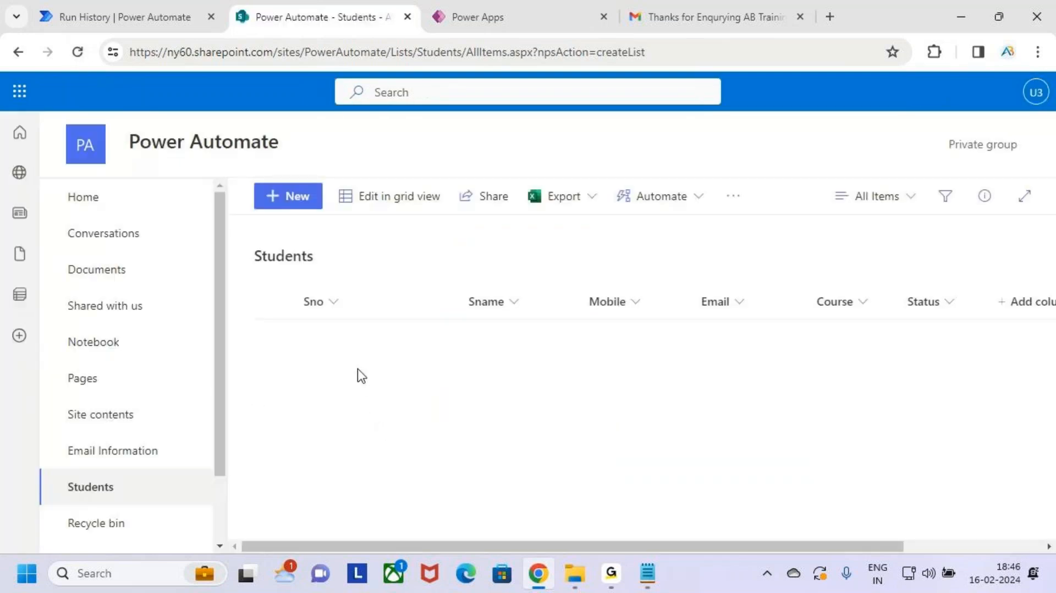
left_click(126, 16)
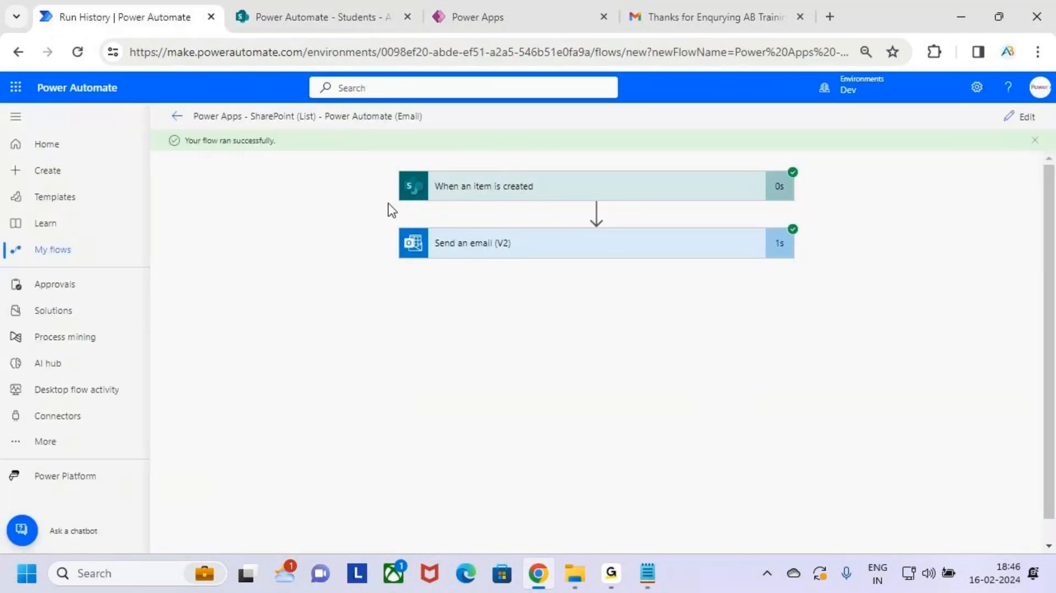
left_click(70, 254)
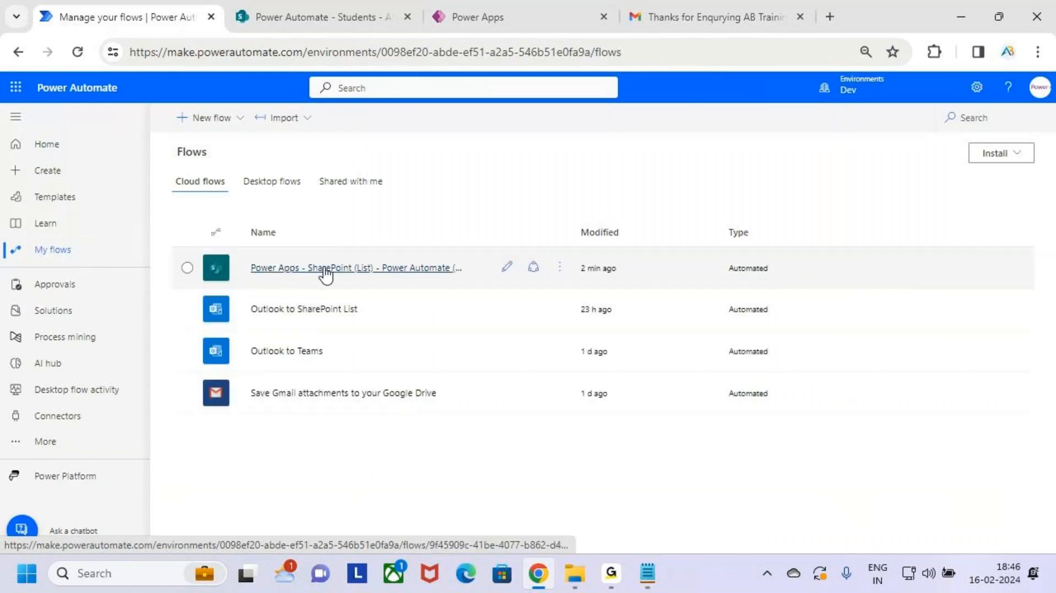
left_click(313, 271)
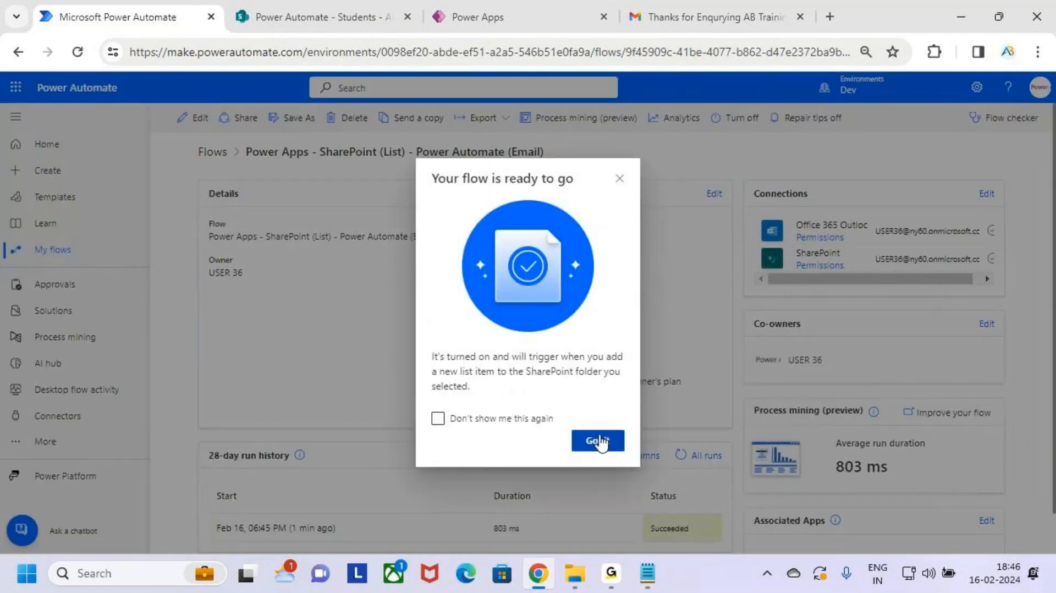
Step: Dismiss the flow-ready notice and reload the flow details to refresh its run history
left_click(601, 442)
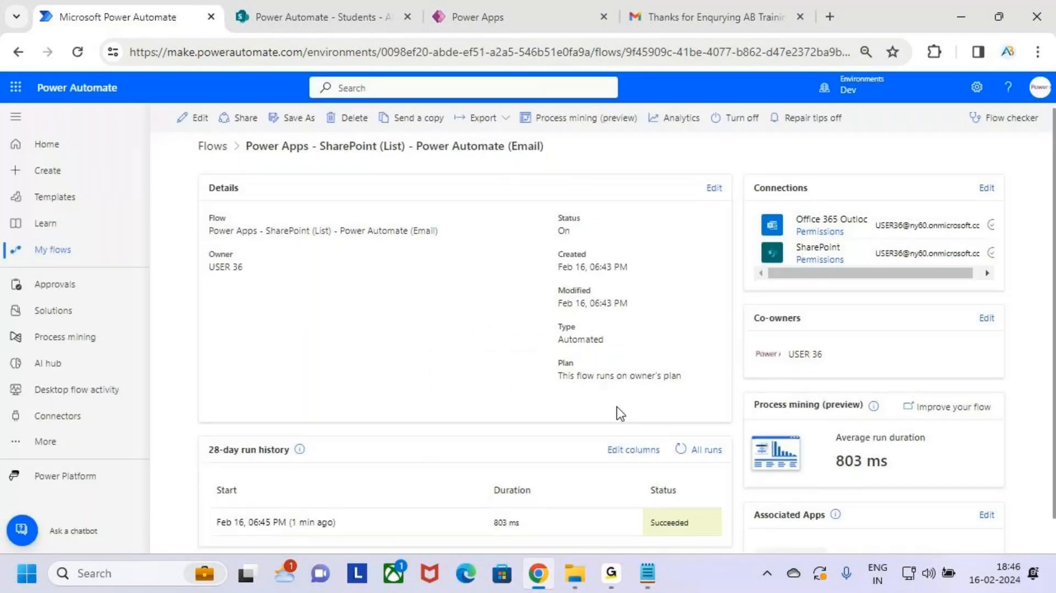
scroll(616, 407, "down", 1)
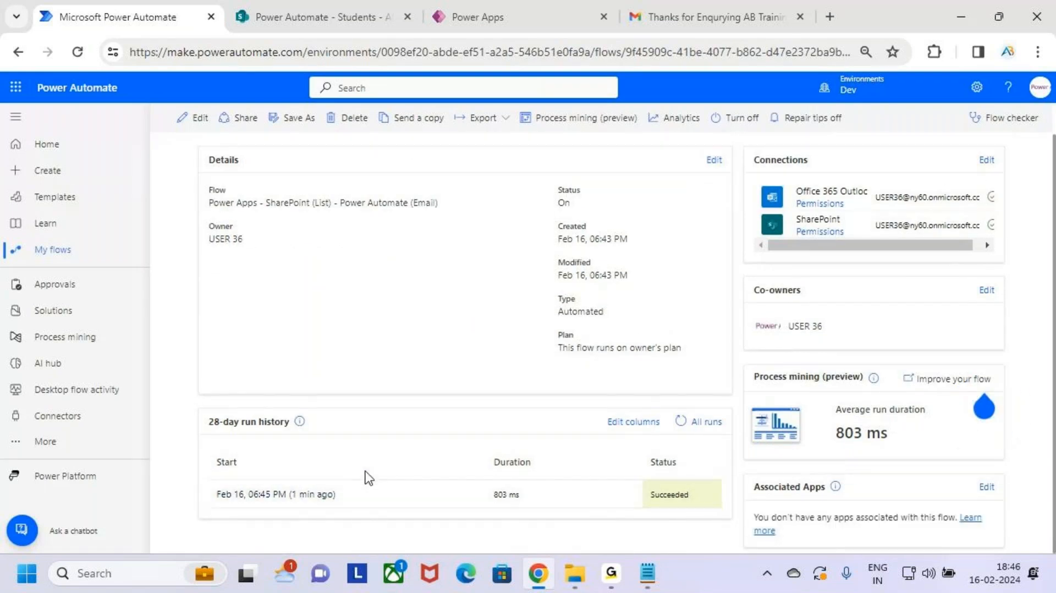
scroll(351, 407, "up", 1)
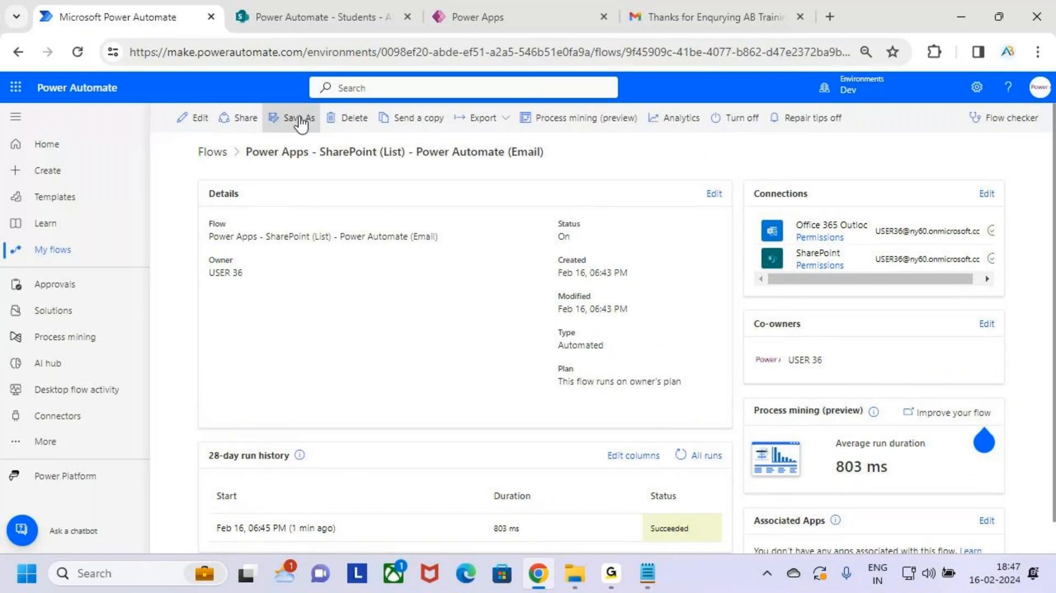
left_click(78, 52)
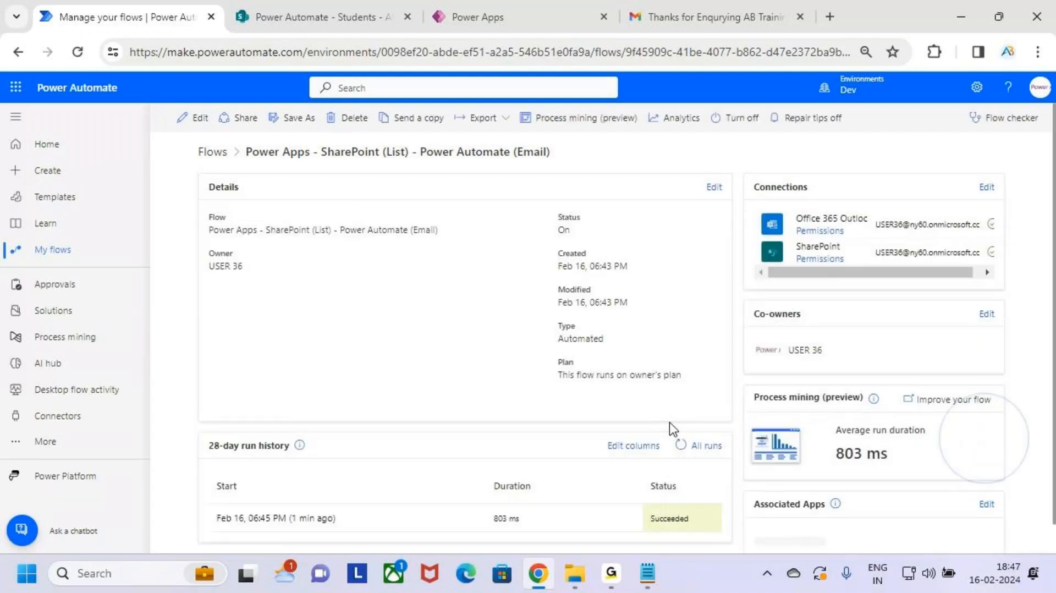
scroll(669, 421, "down", 2)
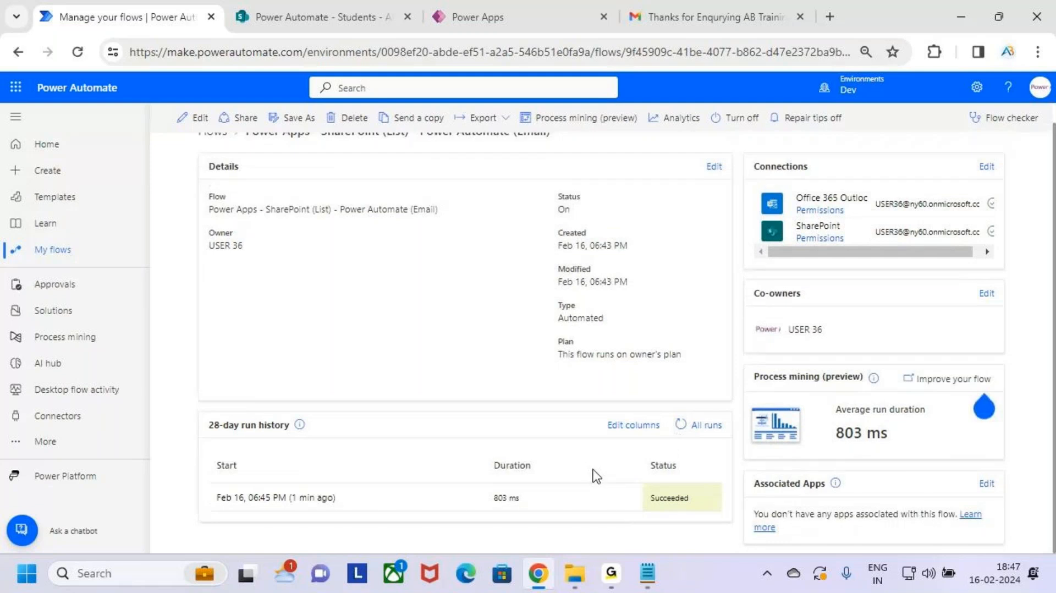
scroll(594, 474, "up", 1)
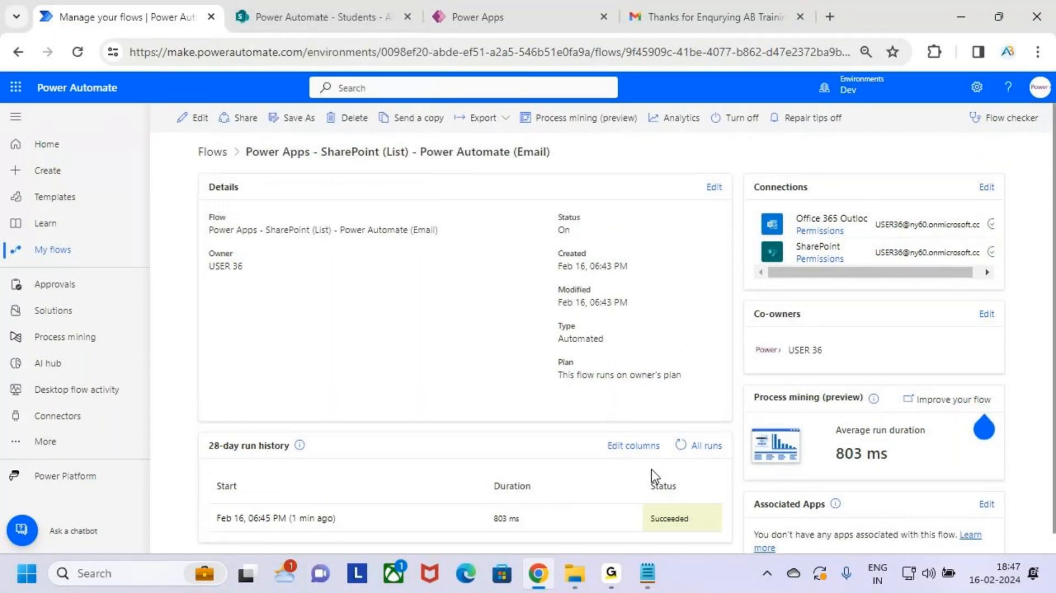
scroll(652, 471, "down", 1)
scroll(655, 474, "up", 1)
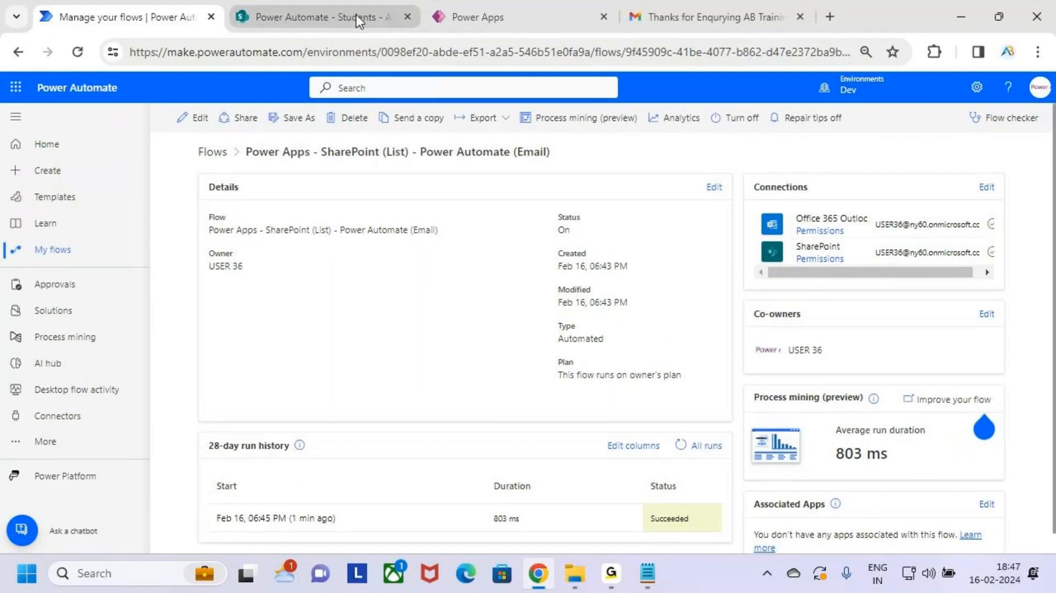
left_click(78, 52)
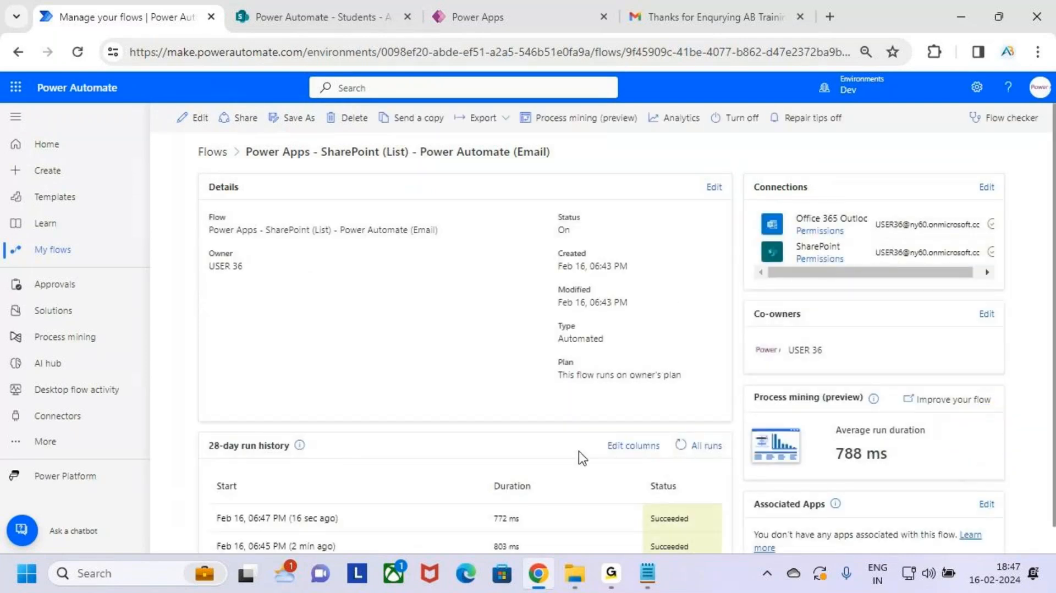
Step: Point out the second successful run at 06:47 PM, then return to the blank Power Apps form
scroll(585, 451, "down", 1)
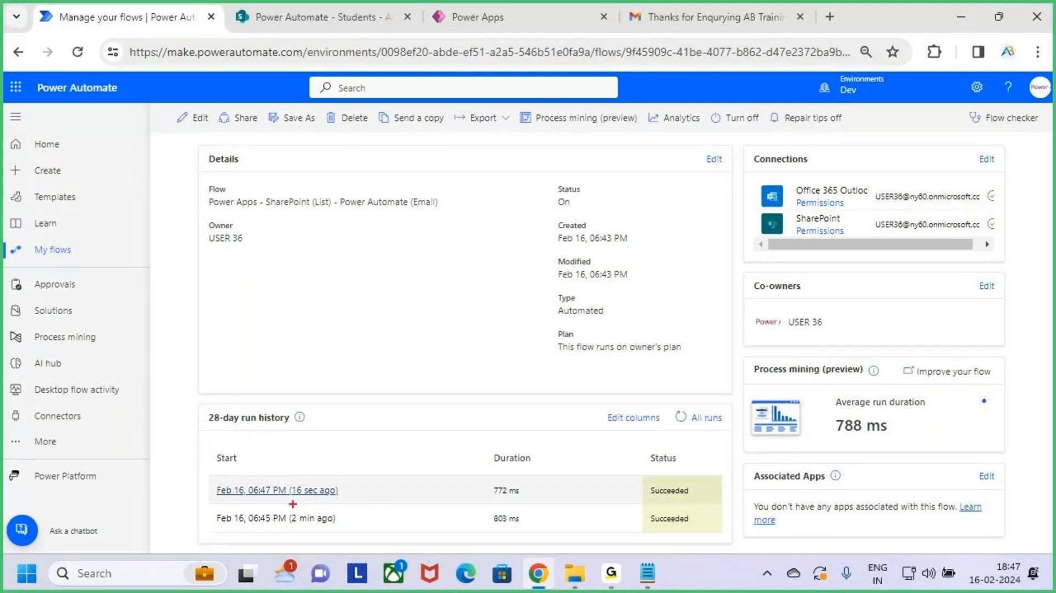
left_click_drag(290, 497, 306, 497)
left_click_drag(656, 503, 673, 502)
key("Escape")
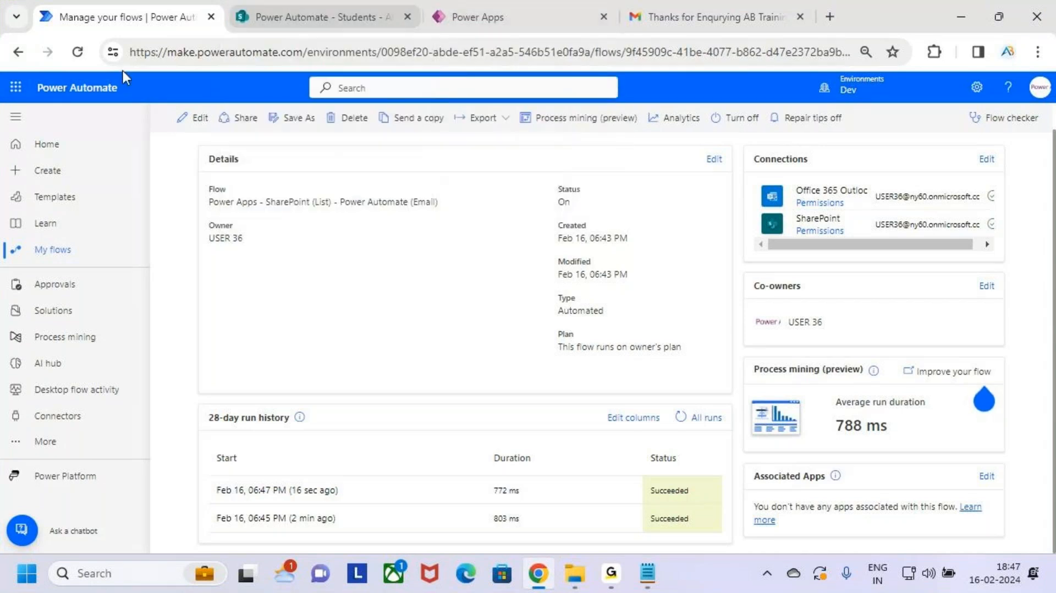
left_click(57, 248)
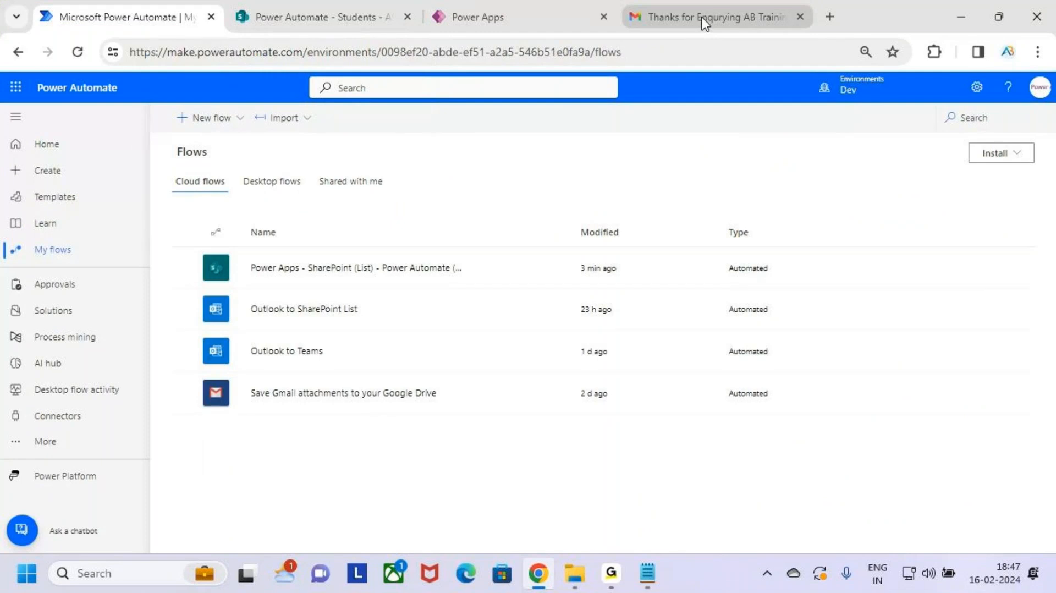
mouse_move(780, 4)
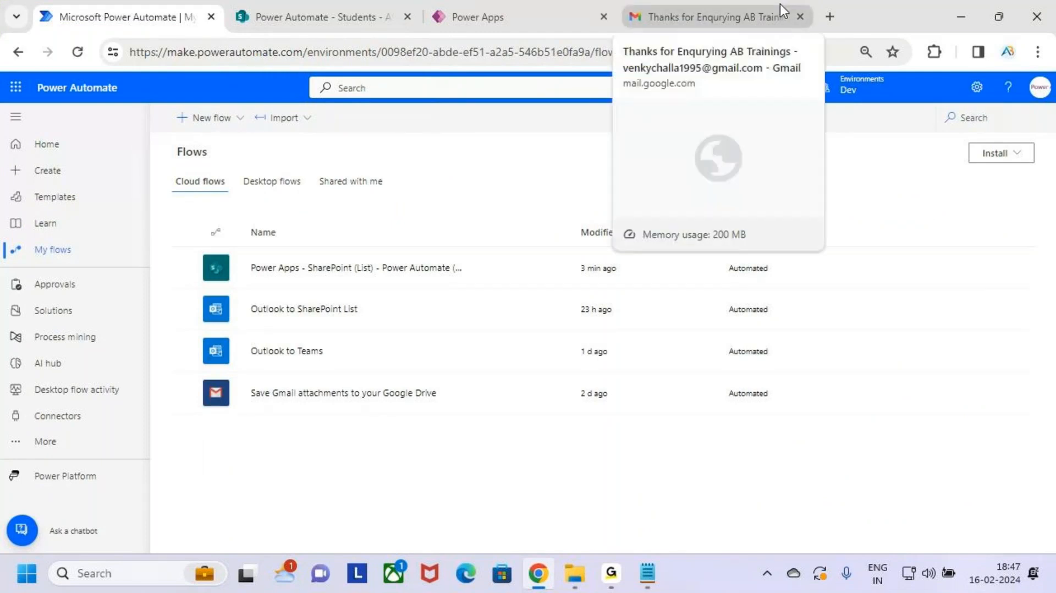
left_click(540, 12)
key("ctrl+2")
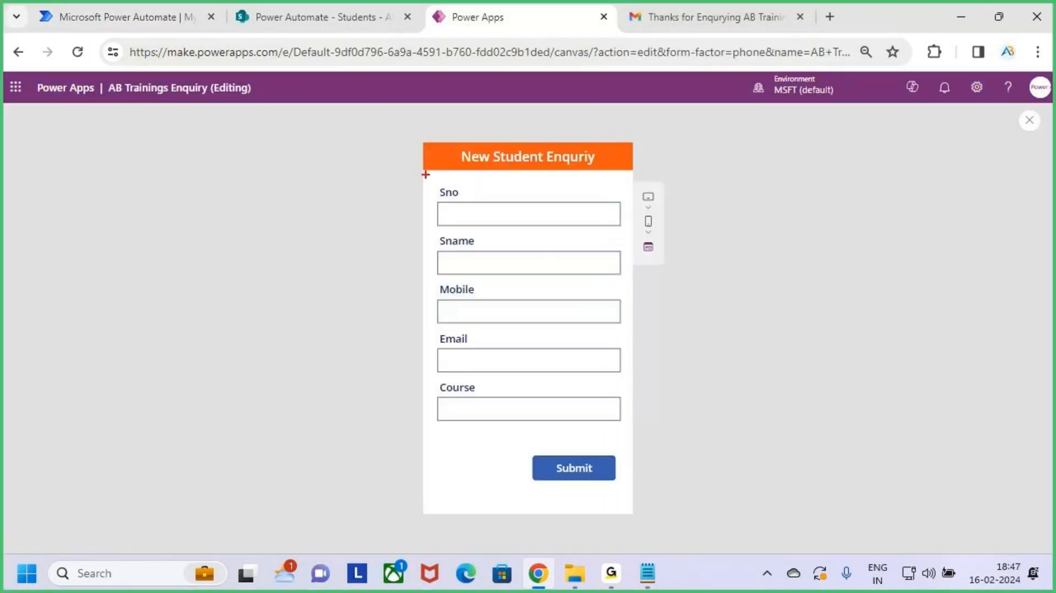
Step: Highlight the new entry 102 (Power BI) in the Students list, then open the thank-you email in Gmail
mouse_move(425, 175)
left_mouse_down()
mouse_move(559, 391)
mouse_move(636, 434)
left_mouse_up()
key("Escape")
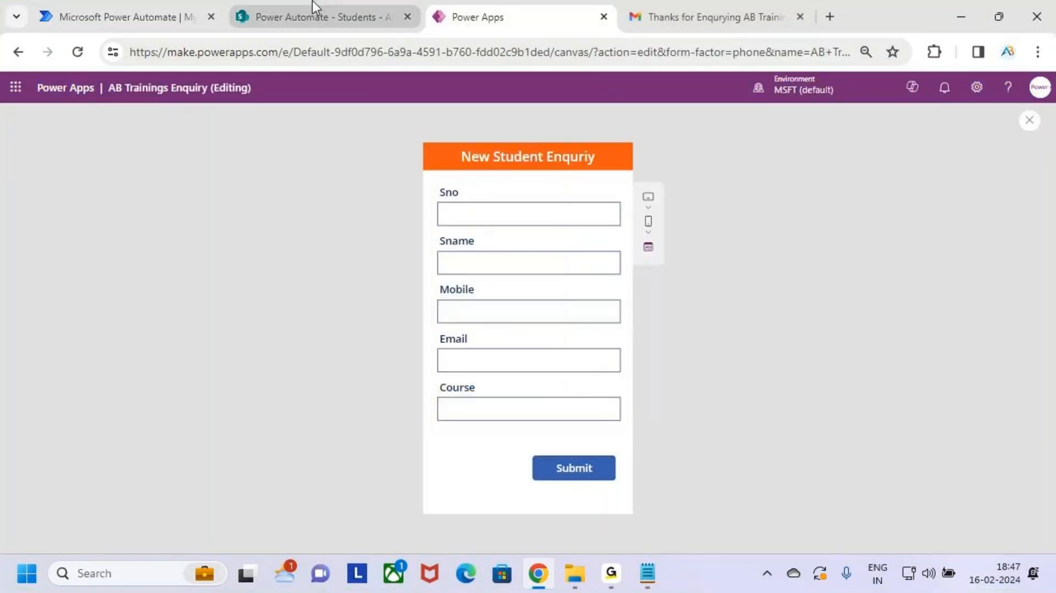
left_click(313, 7)
key("ctrl+2")
mouse_move(283, 296)
left_mouse_down()
mouse_move(718, 465)
mouse_move(950, 451)
left_mouse_up()
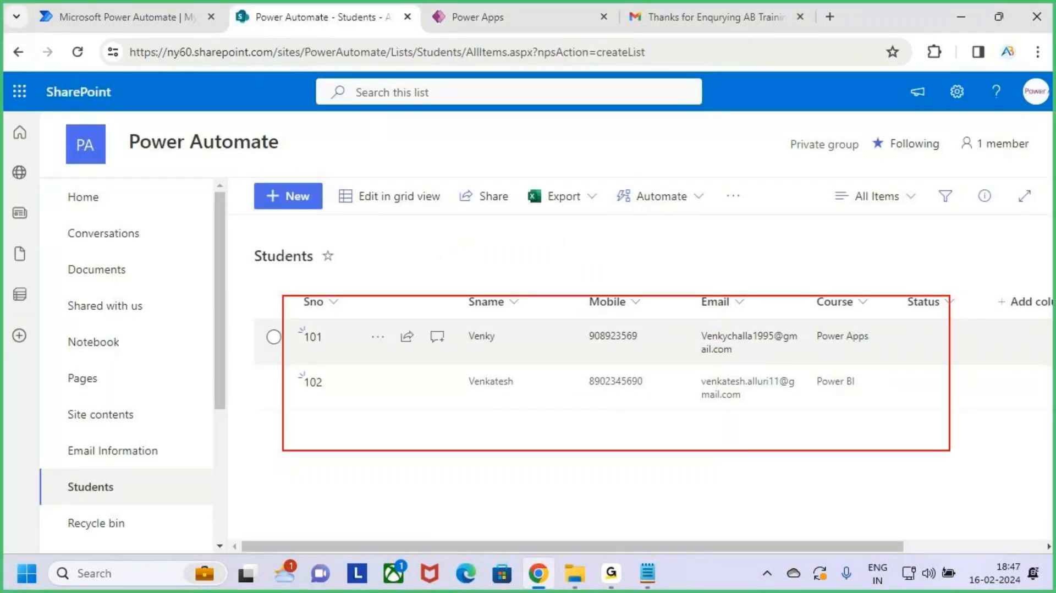
mouse_move(791, 370)
left_mouse_down()
mouse_move(704, 364)
mouse_move(707, 415)
mouse_move(785, 385)
mouse_move(767, 369)
mouse_move(786, 249)
mouse_move(754, 280)
left_mouse_up()
key("Escape")
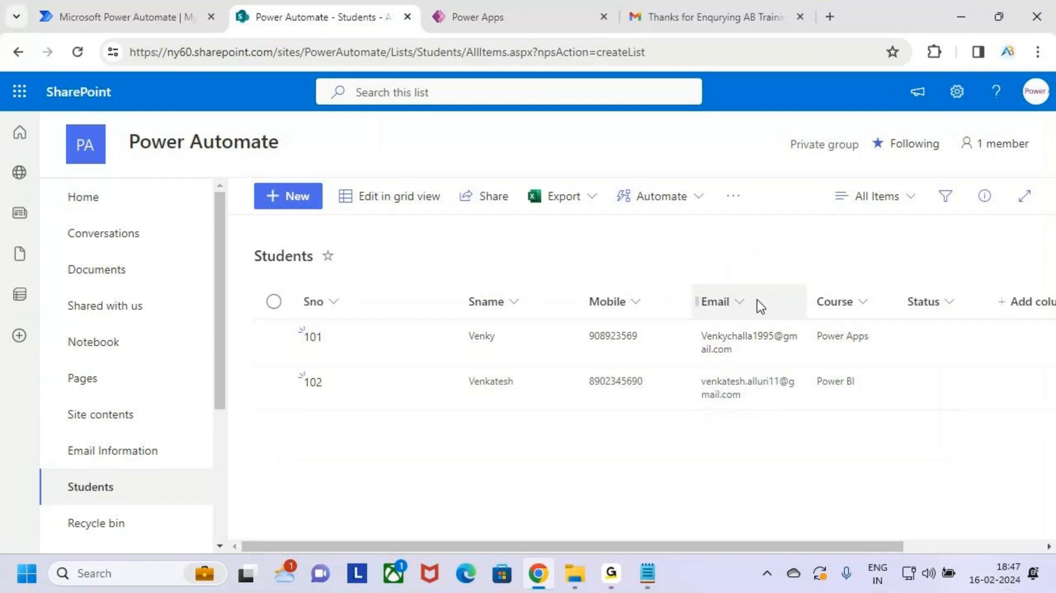
left_click(682, 12)
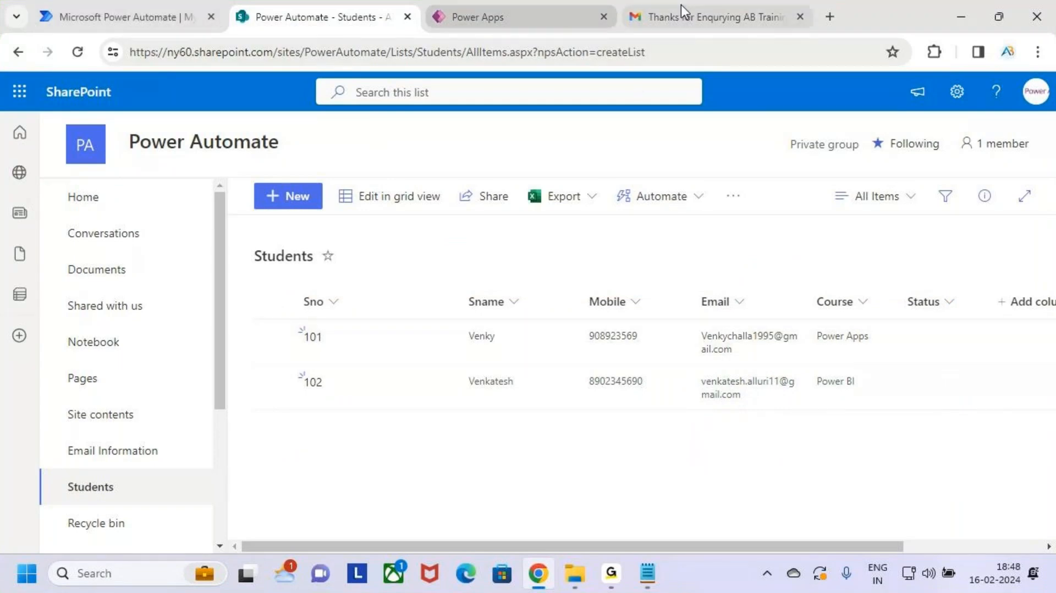
key("ctrl+2")
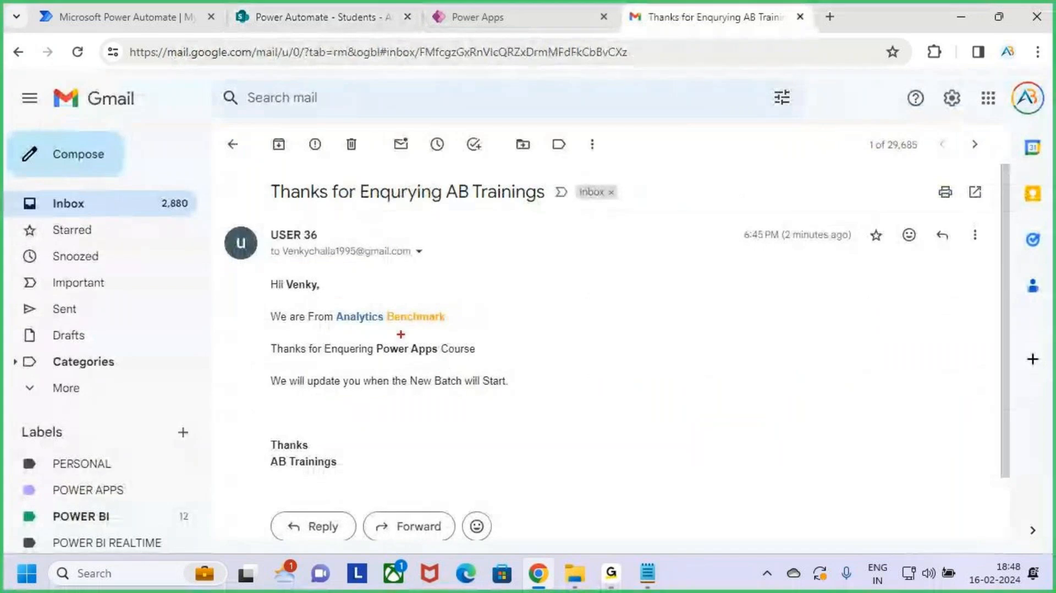
Step: Mark 'Power Apps' and the greeting in the email, then return to the inbox and the 3.Cloud Flows notes
left_click_drag(371, 338, 442, 363)
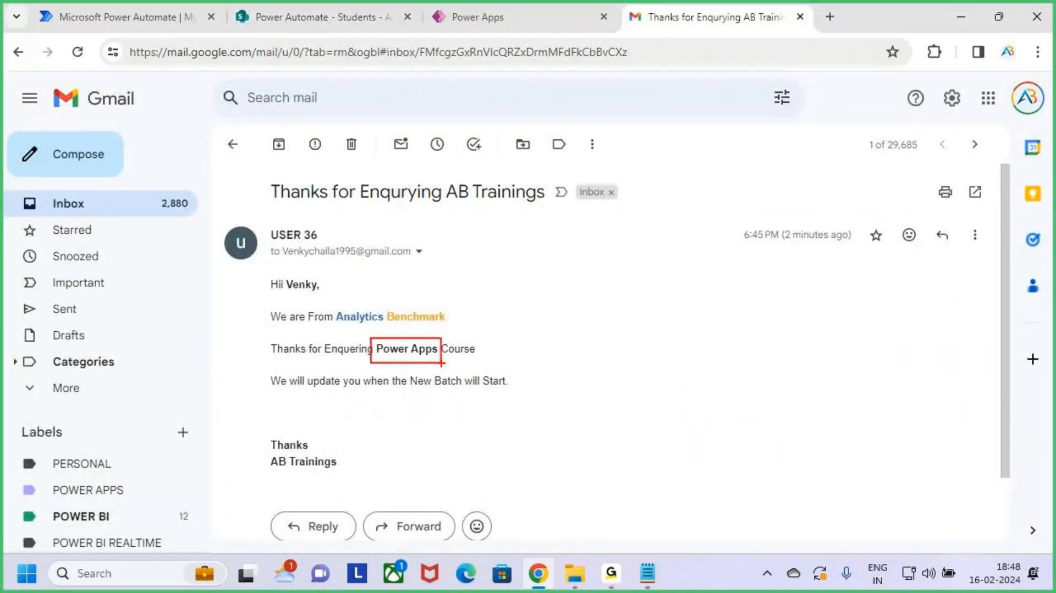
mouse_move(404, 322)
left_mouse_down()
mouse_move(407, 336)
mouse_move(424, 329)
left_mouse_up()
mouse_move(280, 273)
left_mouse_down()
mouse_move(329, 298)
mouse_move(317, 264)
left_mouse_up()
key("Escape")
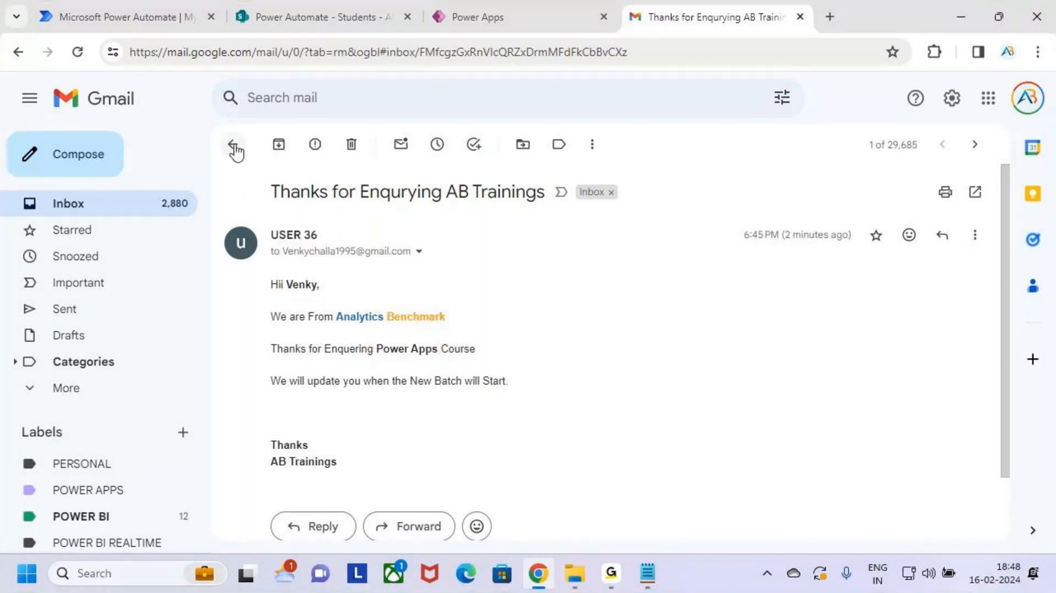
left_click(233, 145)
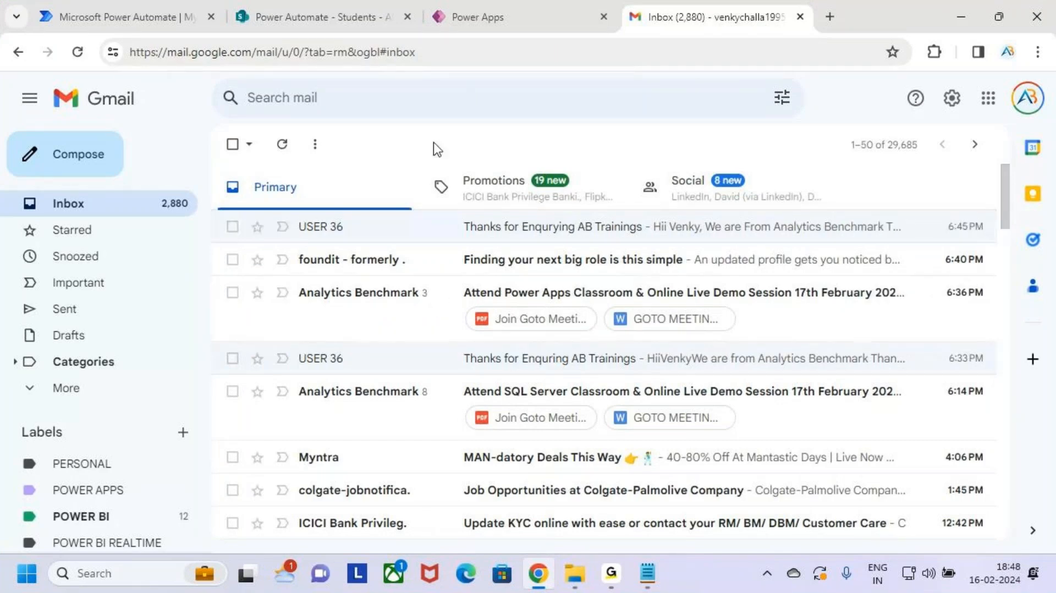
left_click(647, 573)
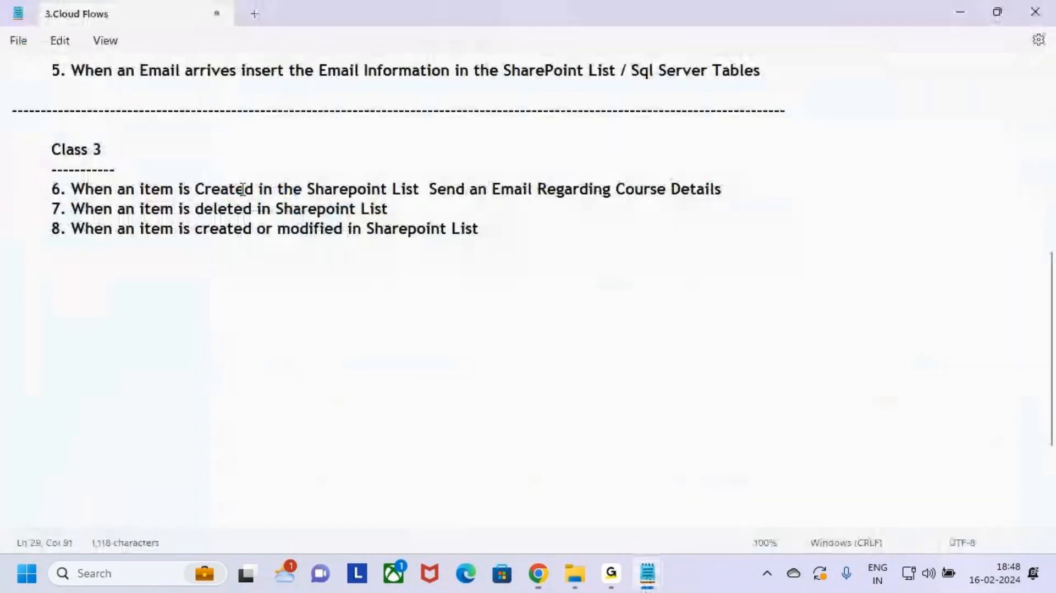
Step: Highlight 'Created' and the course-details email in task 6, and 'deleted in Sharepoint List' in task 7
left_click_drag(196, 188, 420, 193)
left_click_drag(515, 193, 786, 198)
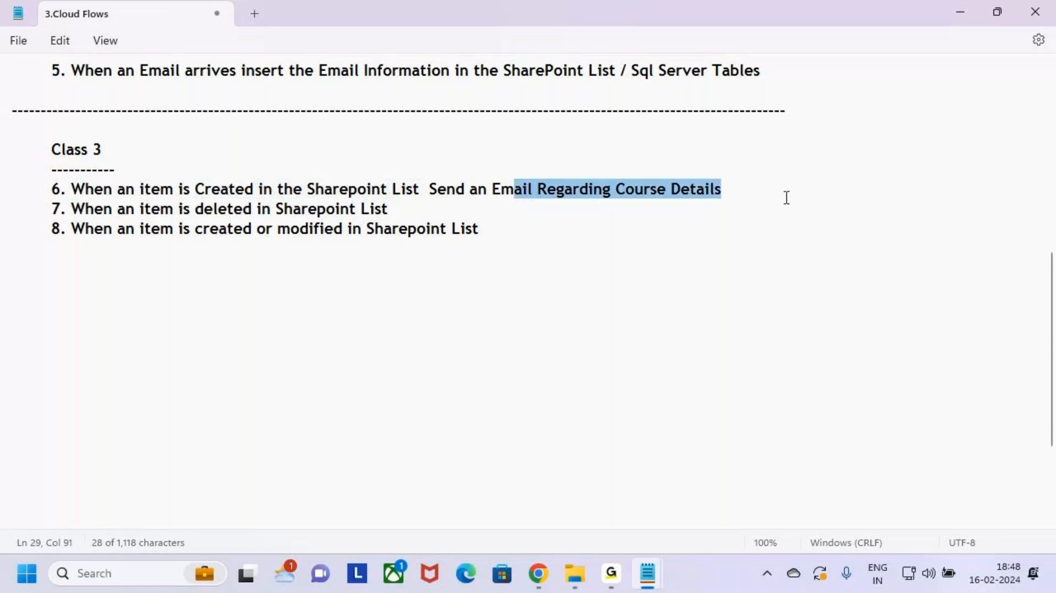
left_click(783, 197)
left_click_drag(81, 209, 435, 210)
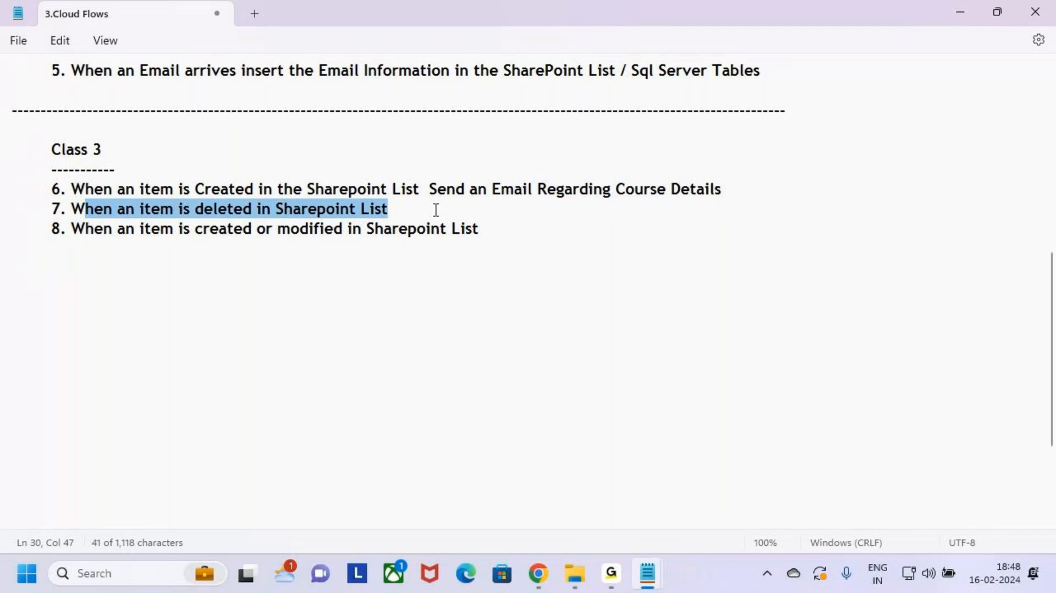
left_click(430, 210)
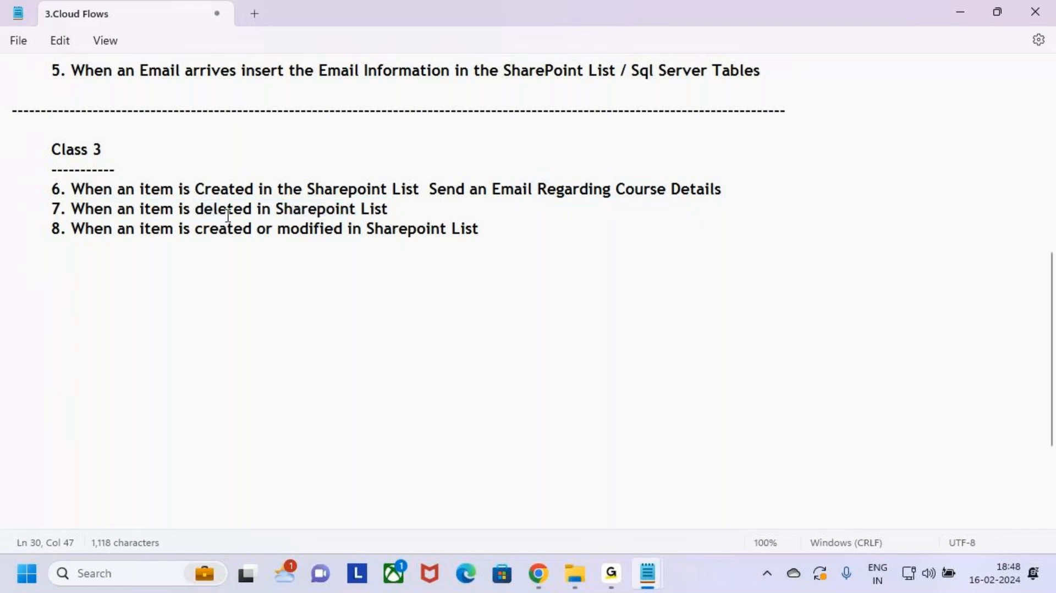
left_click_drag(197, 211, 400, 211)
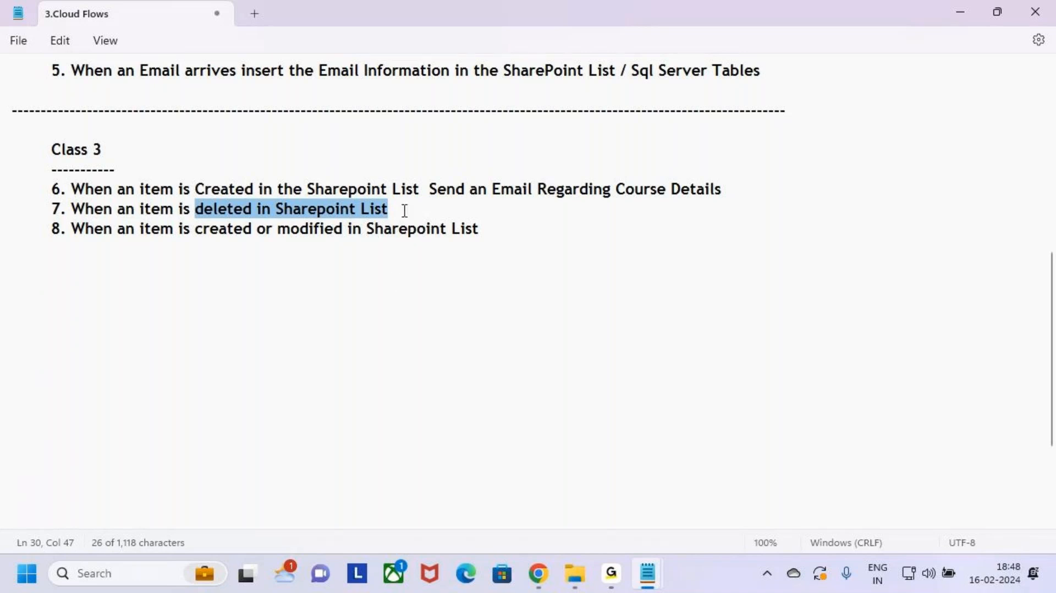
left_click(402, 211)
left_click_drag(194, 190, 317, 192)
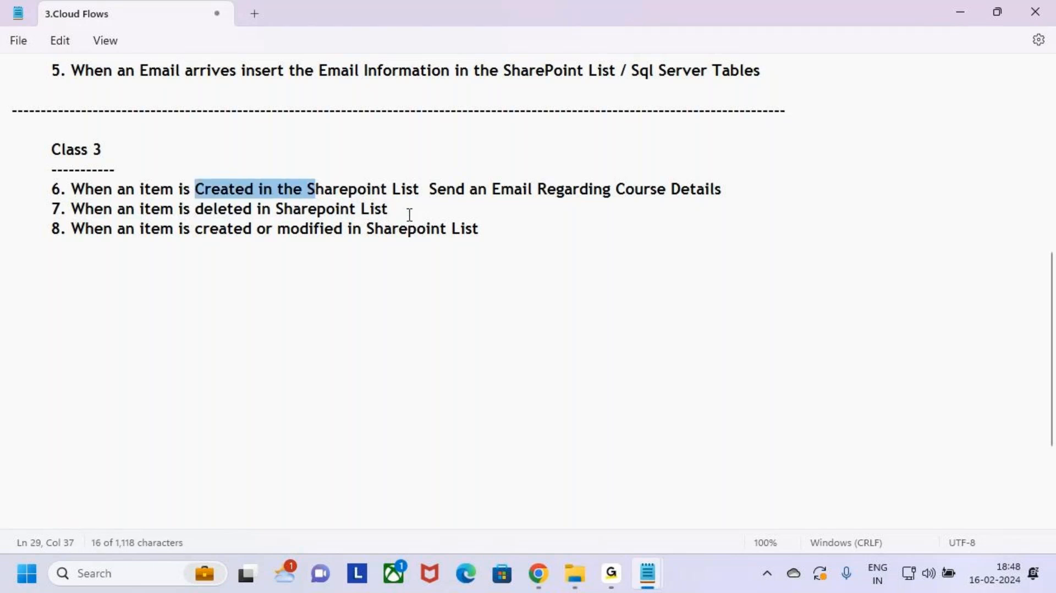
left_click_drag(407, 217, 207, 215)
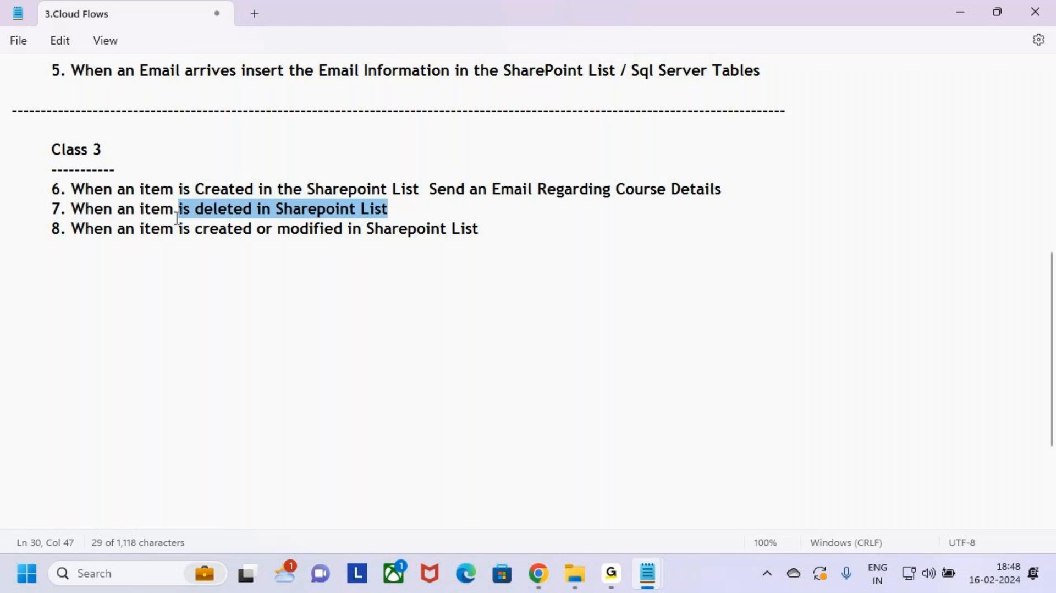
left_click(312, 292)
Step: Show Power Automate's Create page and mark Automated cloud flow as the flow type to use
left_click(539, 575)
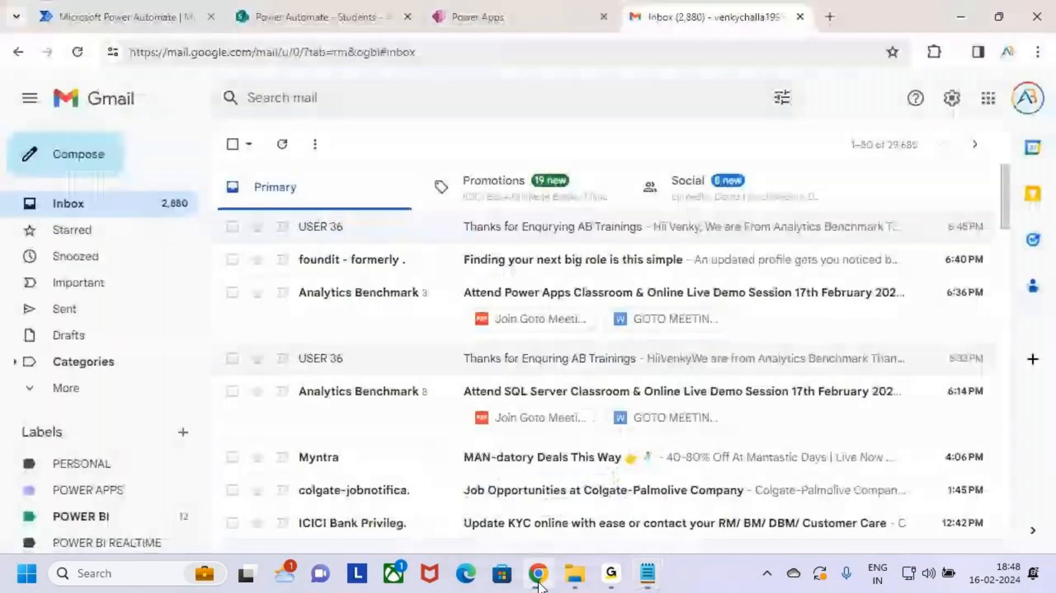
left_click(127, 17)
left_click(55, 172)
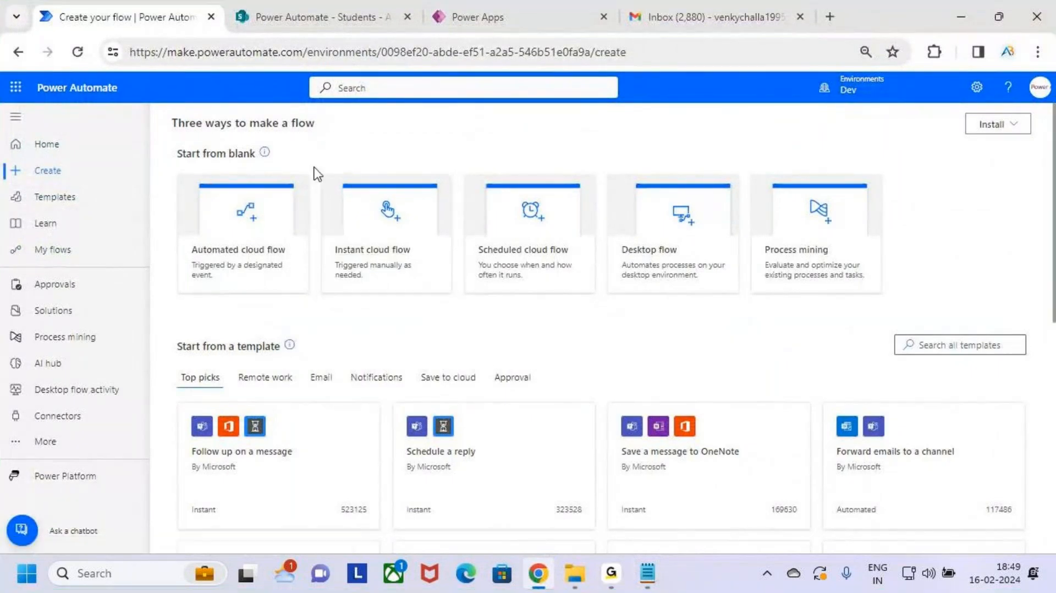
key("ctrl+2")
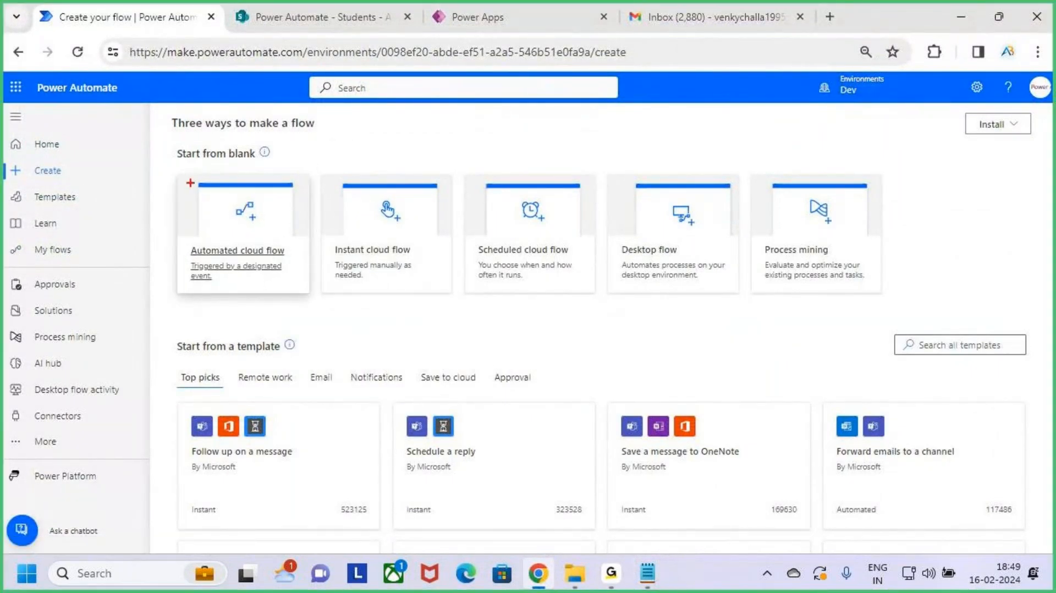
mouse_move(177, 174)
left_mouse_down()
mouse_move(244, 256)
mouse_move(477, 290)
mouse_move(596, 290)
left_mouse_up()
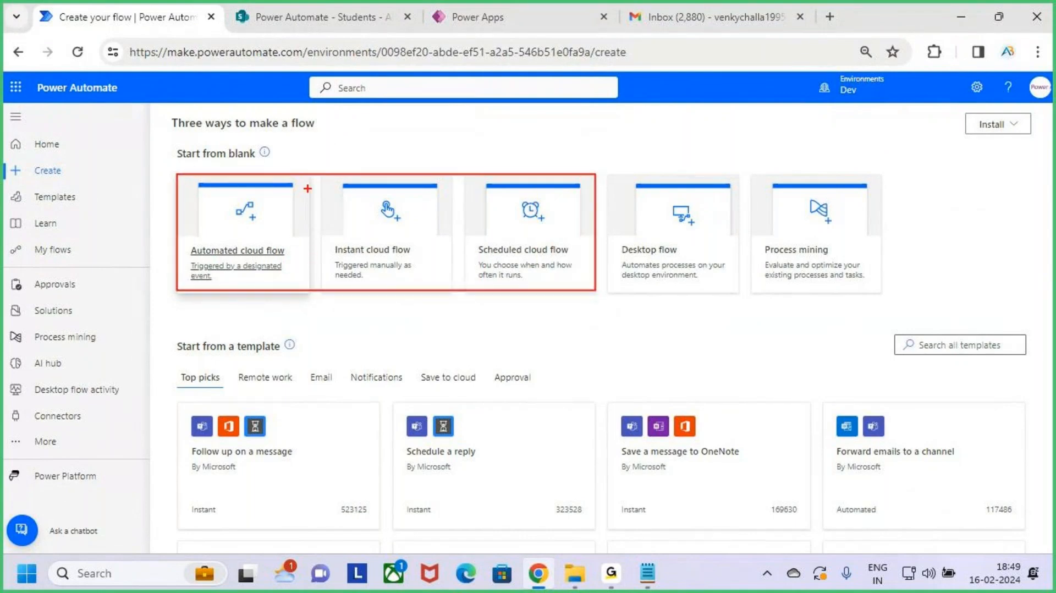
left_click_drag(306, 174, 306, 290)
left_click_drag(236, 234, 288, 181)
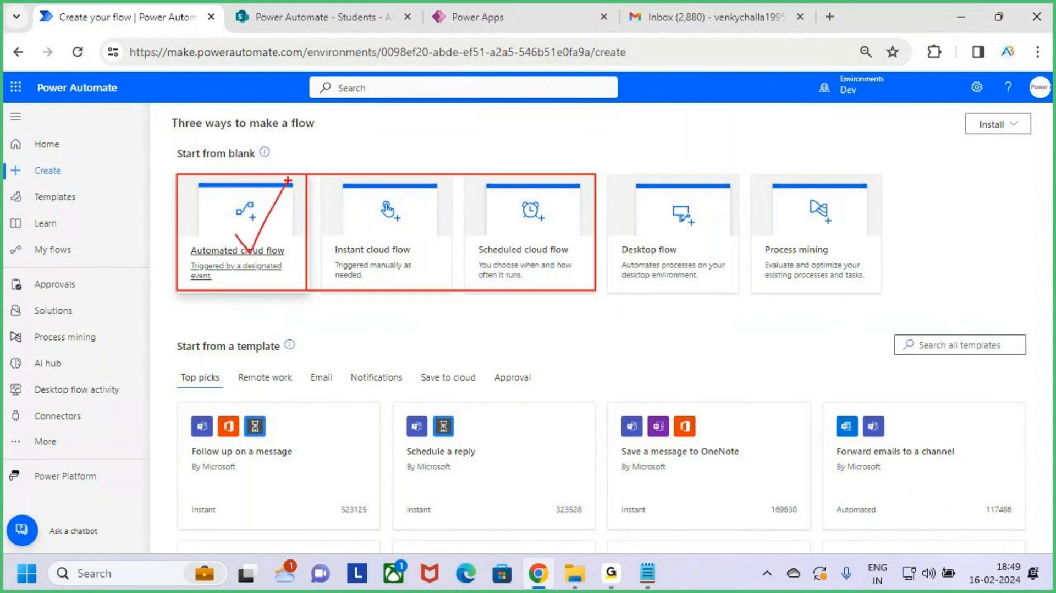
key("Escape")
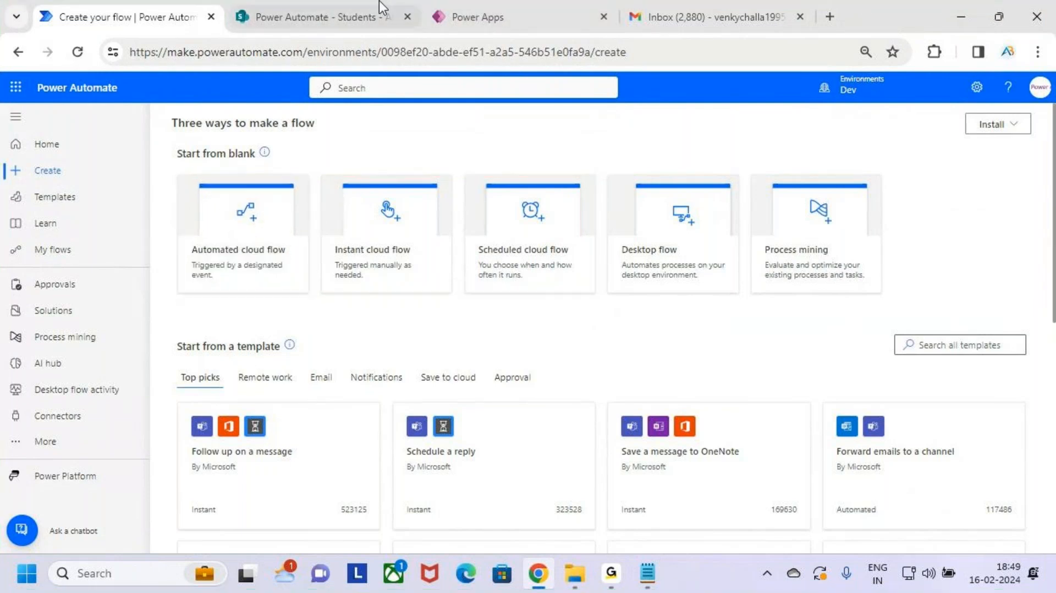
Step: Reread task 7 about deleted SharePoint items in the notes, then return to the browser
mouse_move(649, 572)
left_click(561, 447)
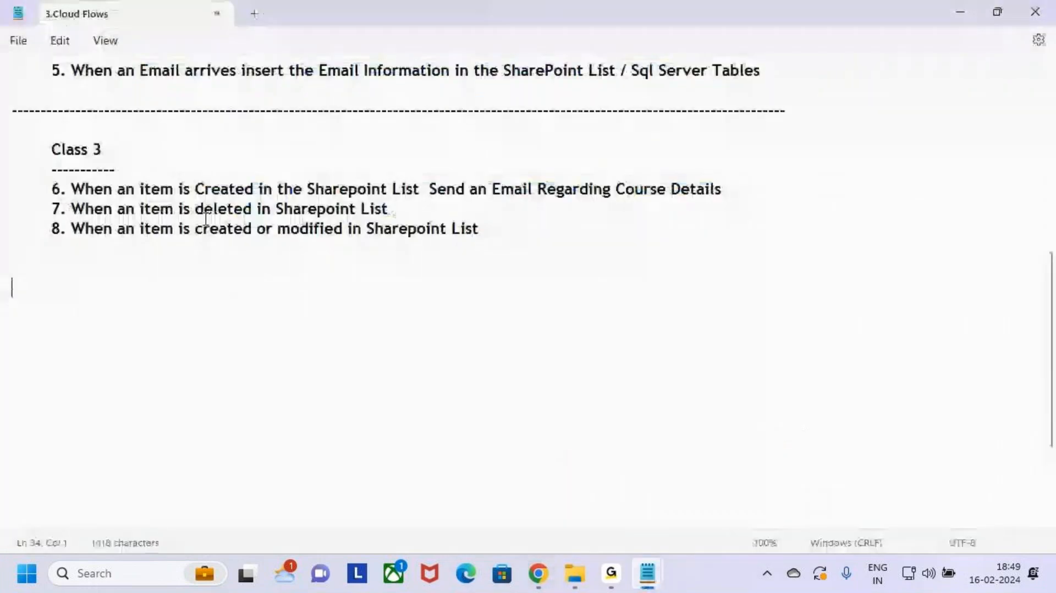
left_click_drag(135, 209, 331, 212)
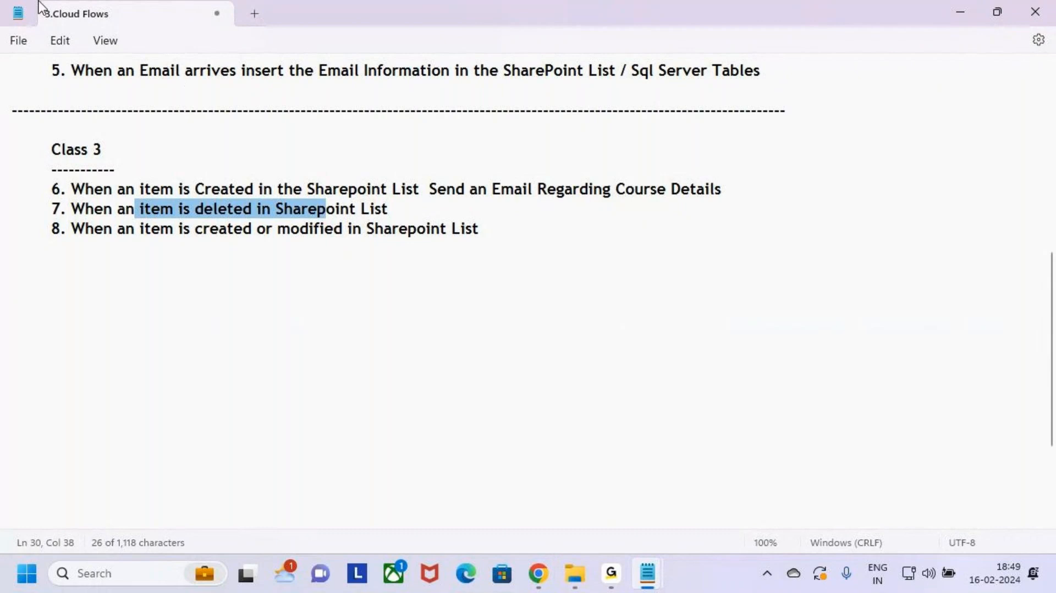
key("alt+Tab")
Step: Start an automated cloud flow named 'SharePoint (Delete) Power Automate (Email)'
key("ctrl+2")
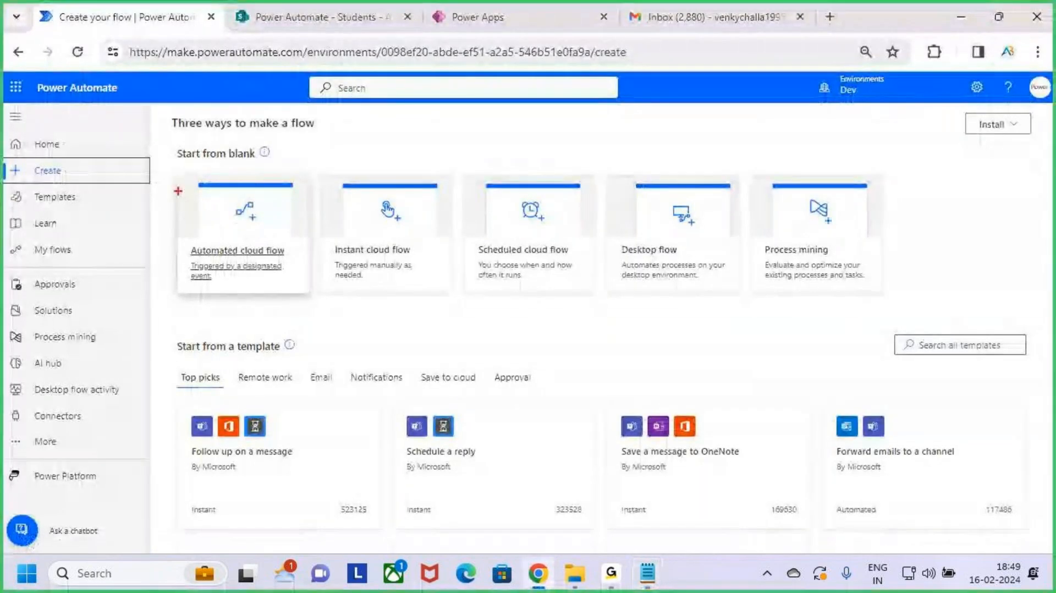
mouse_move(177, 174)
left_mouse_down()
mouse_move(240, 266)
mouse_move(294, 285)
left_mouse_up()
key("Escape")
left_click(271, 252)
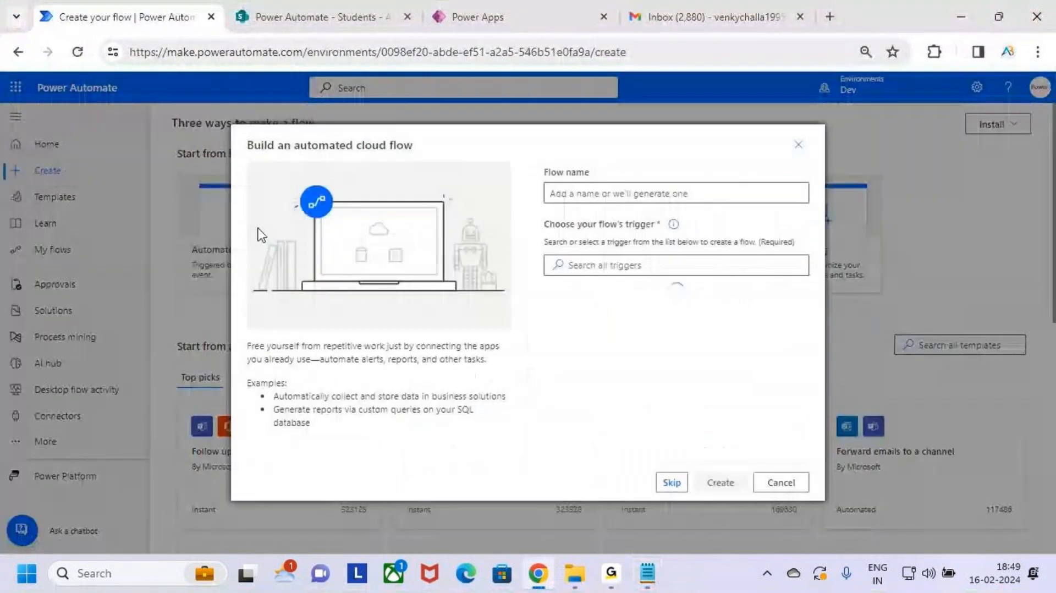
left_click(590, 188)
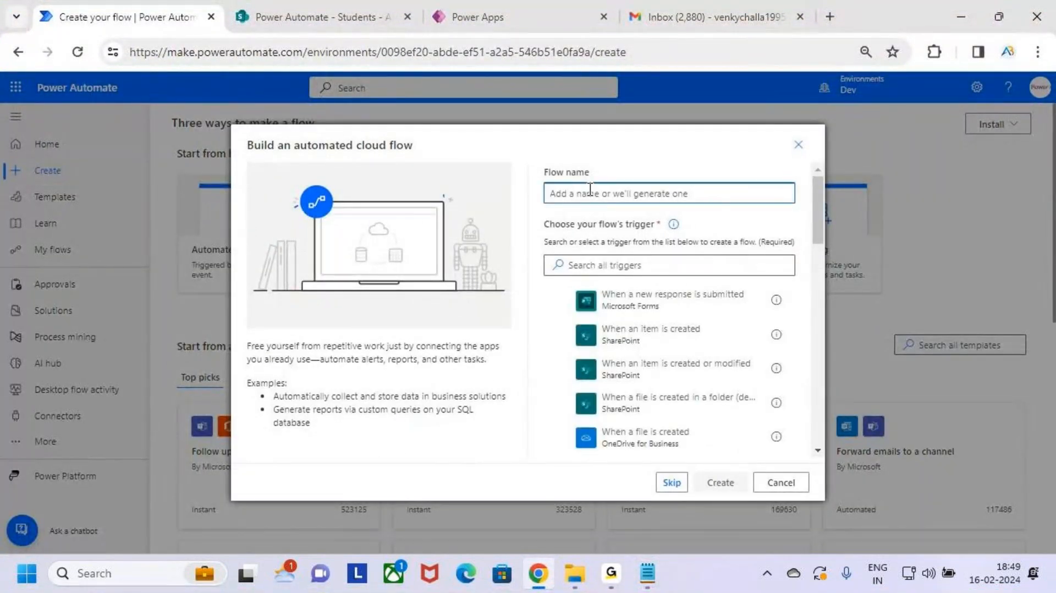
type("S")
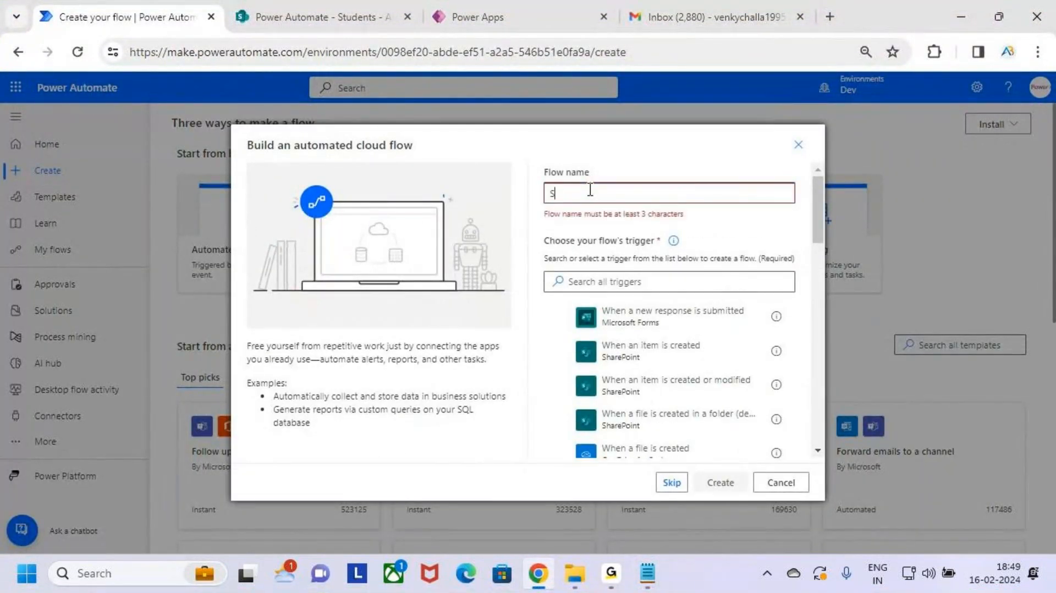
type("harePoint")
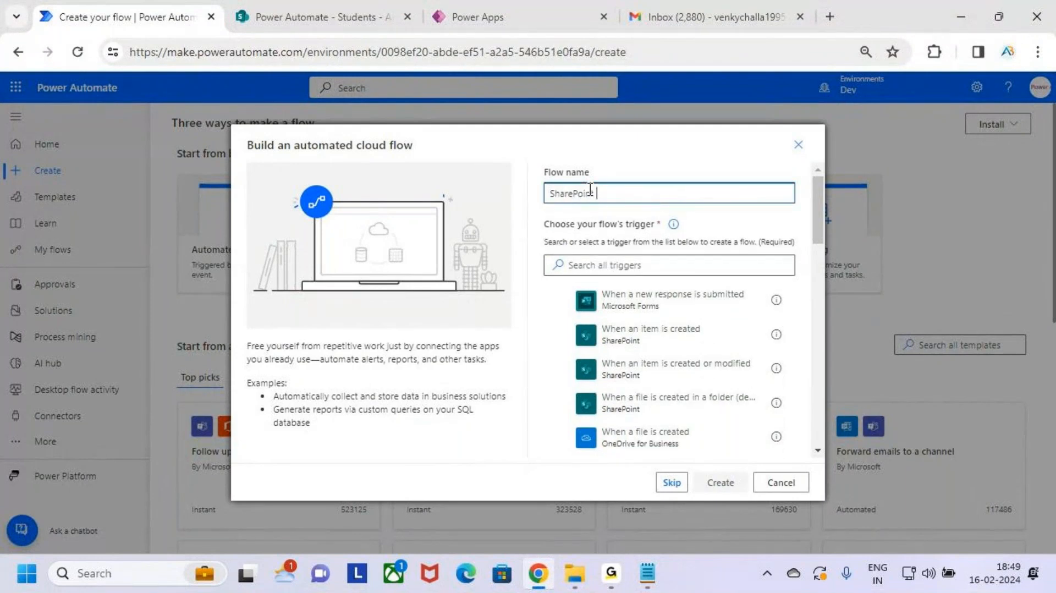
type(" (Delete) Power Automate (E")
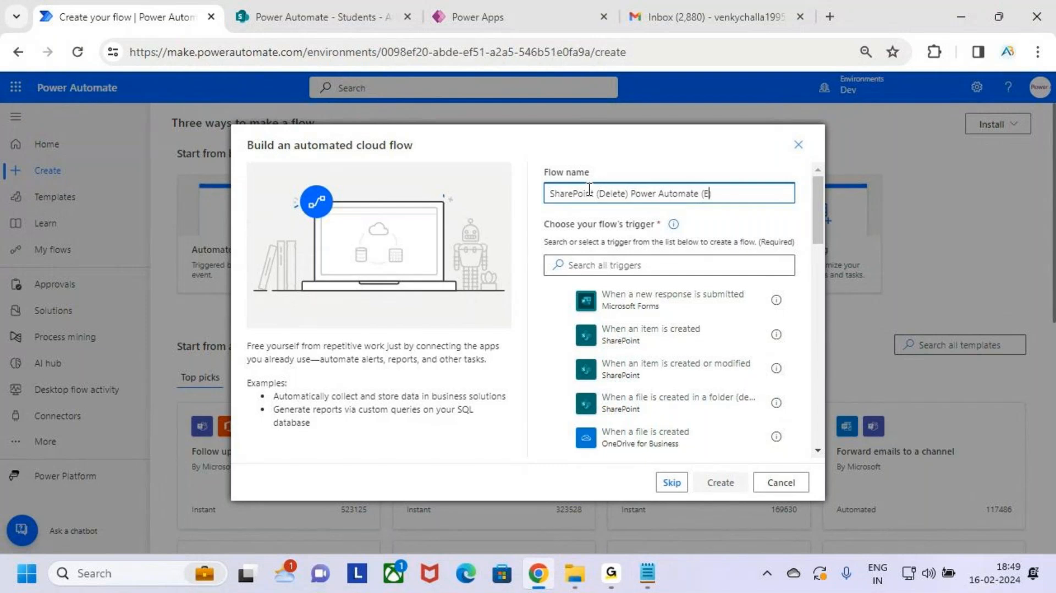
type("mail")
left_click_drag(578, 193, 524, 191)
left_click(772, 194)
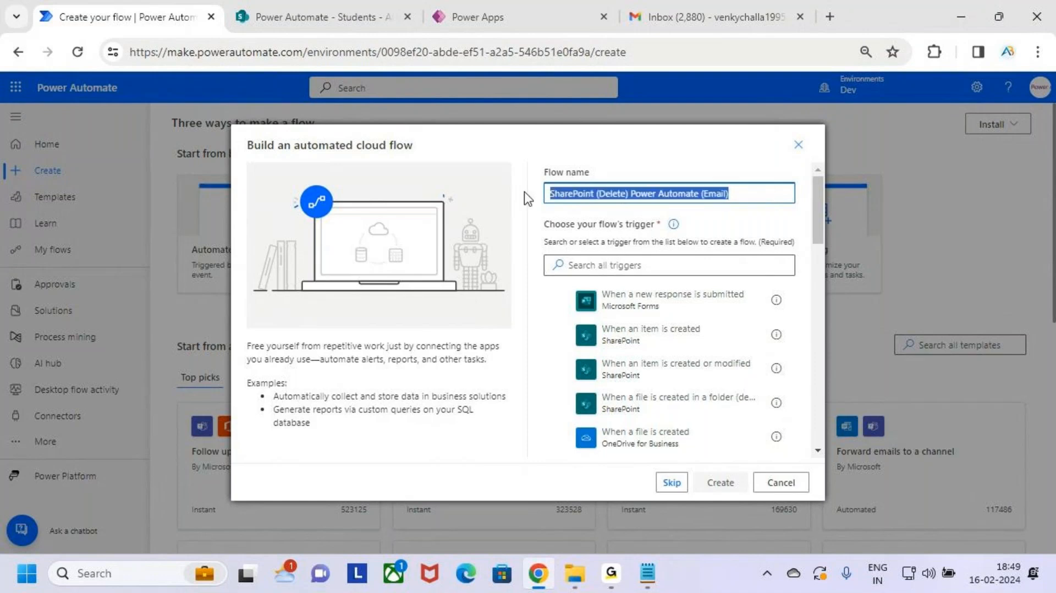
left_click(764, 195)
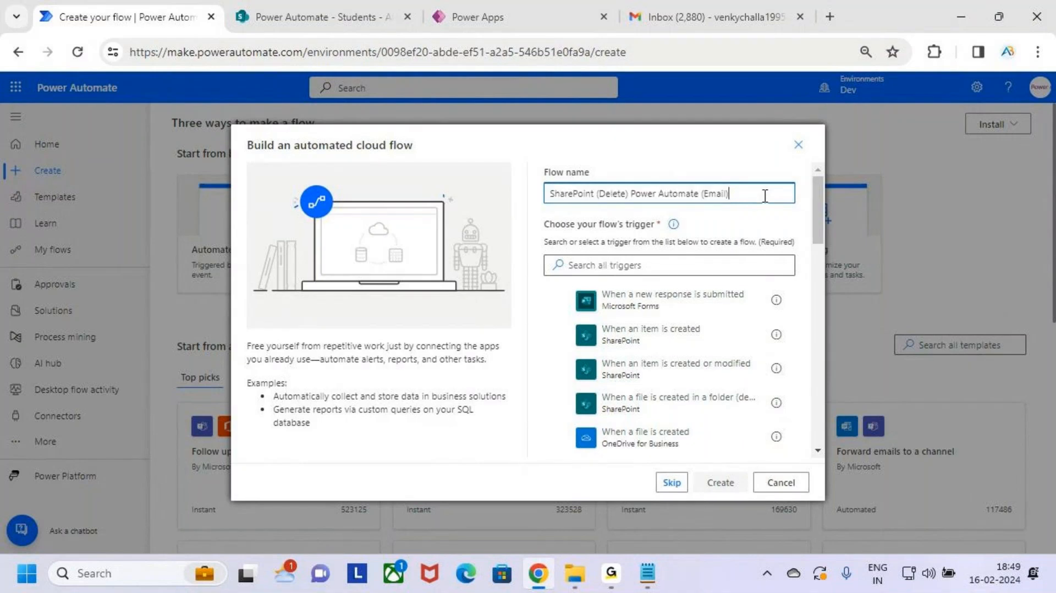
Step: Search triggers for 'sharePoint', pick 'When an item is deleted' and create the flow
left_click(680, 265)
type("s")
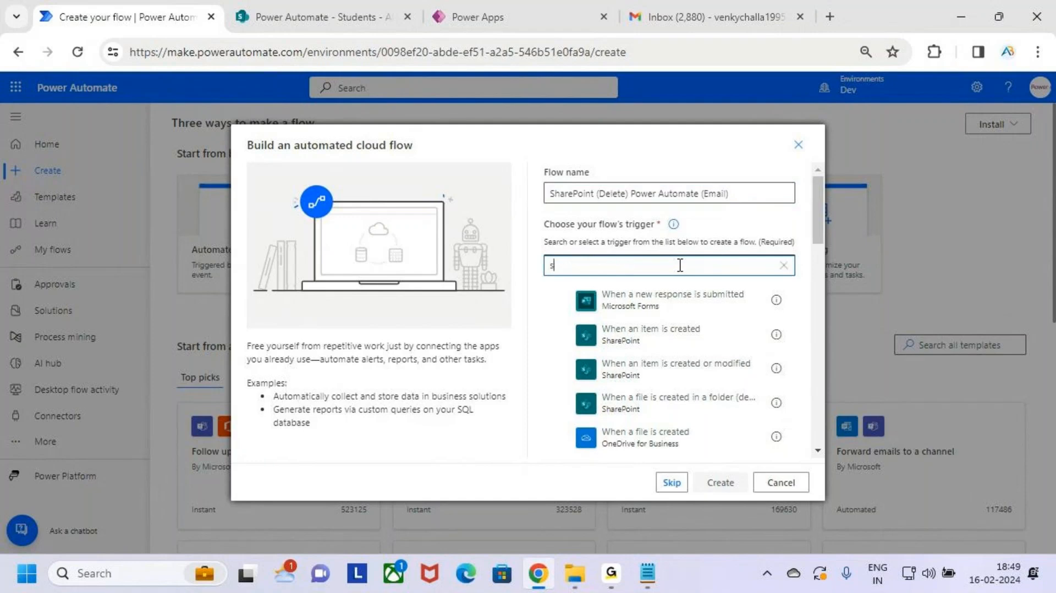
type("harePoint")
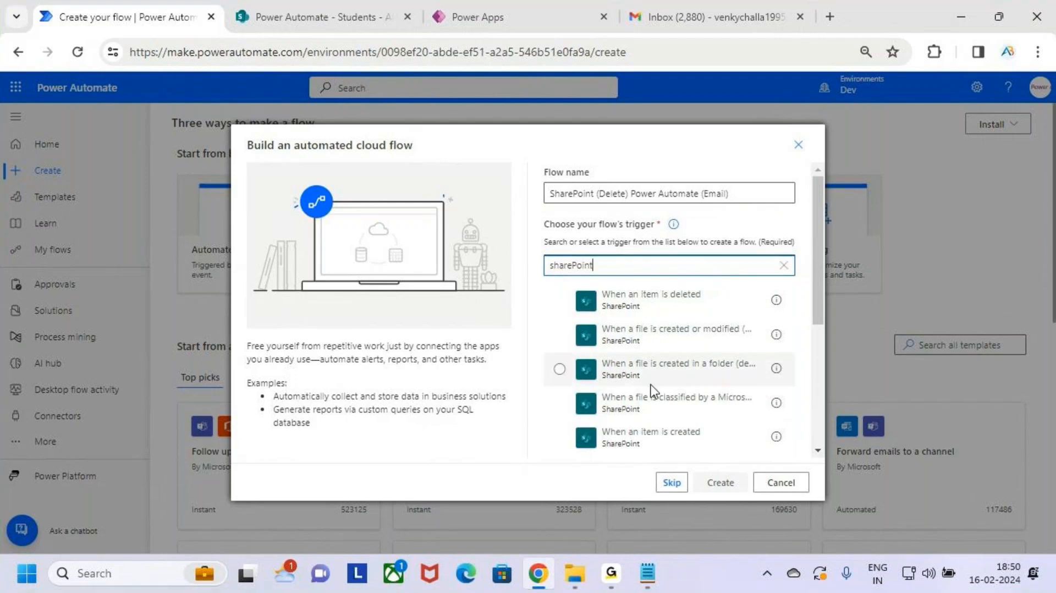
scroll(681, 369, "down", 4)
scroll(681, 369, "up", 4)
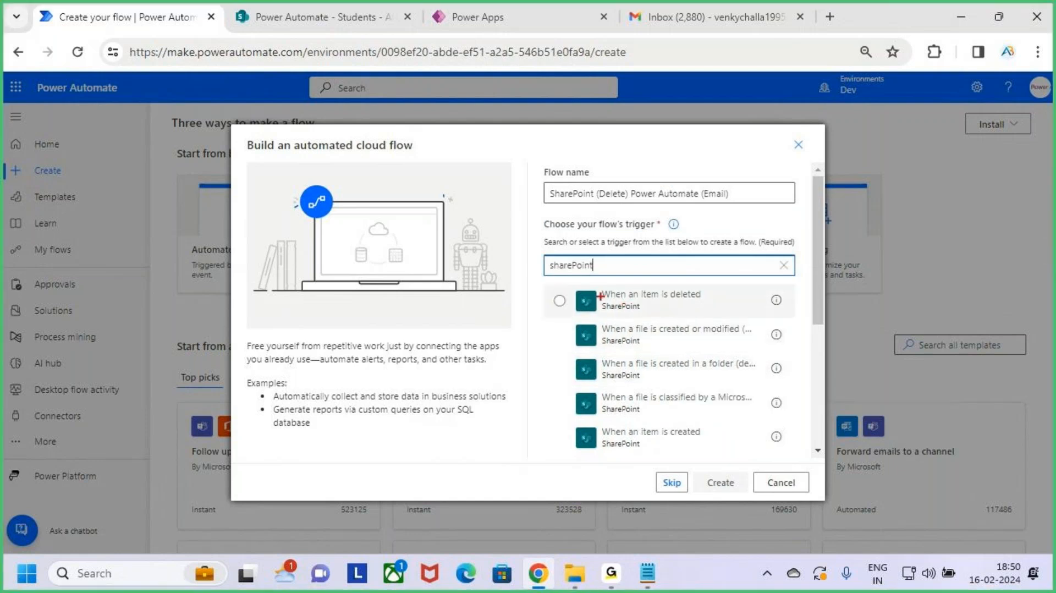
left_click_drag(570, 284, 736, 317)
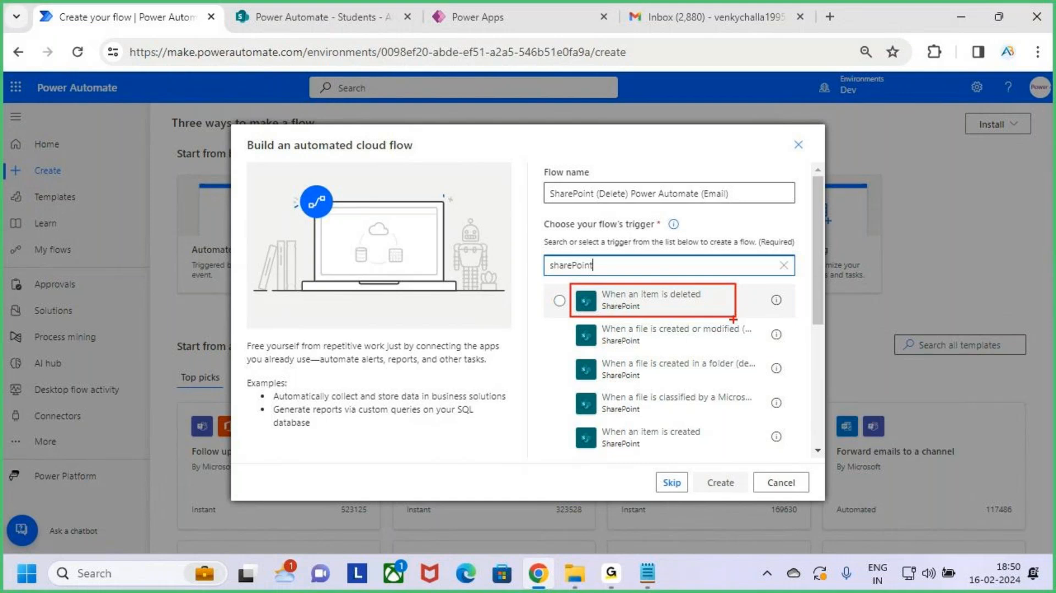
key("Escape")
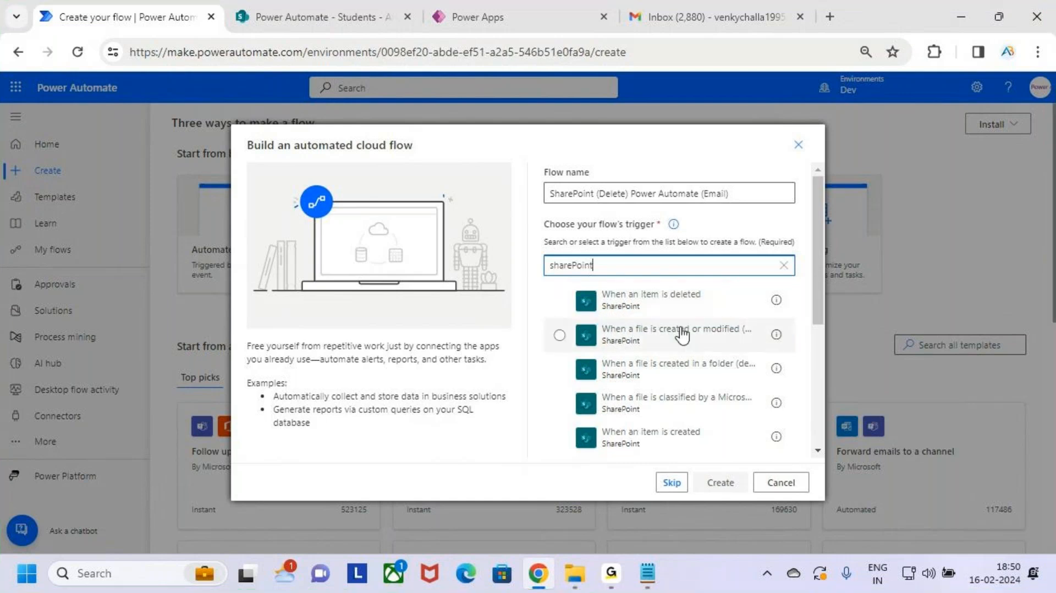
left_click(686, 304)
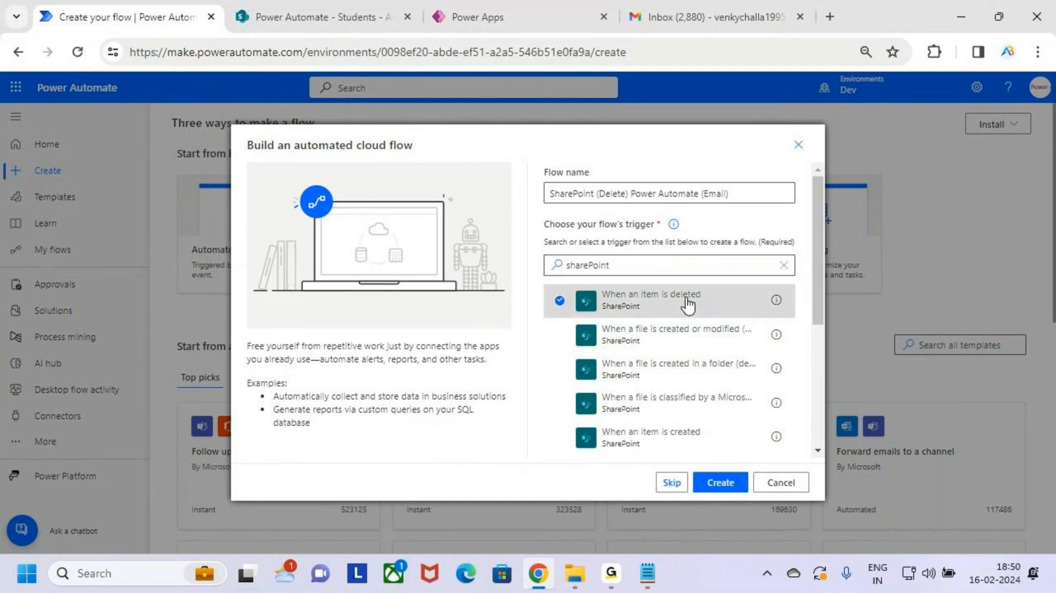
key("ctrl+2")
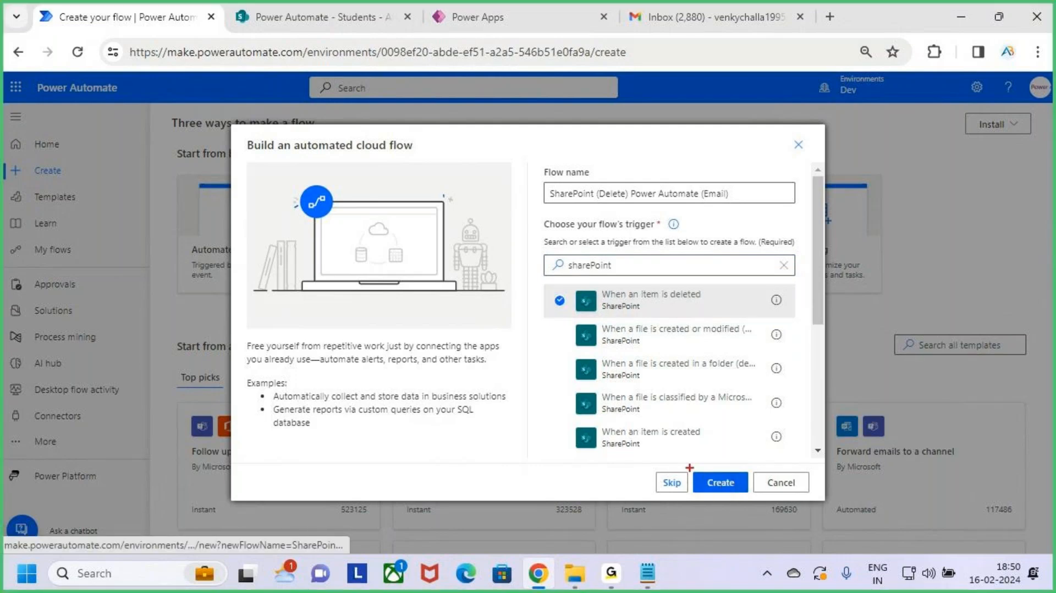
left_click_drag(689, 467, 756, 497)
left_click_drag(542, 306, 571, 283)
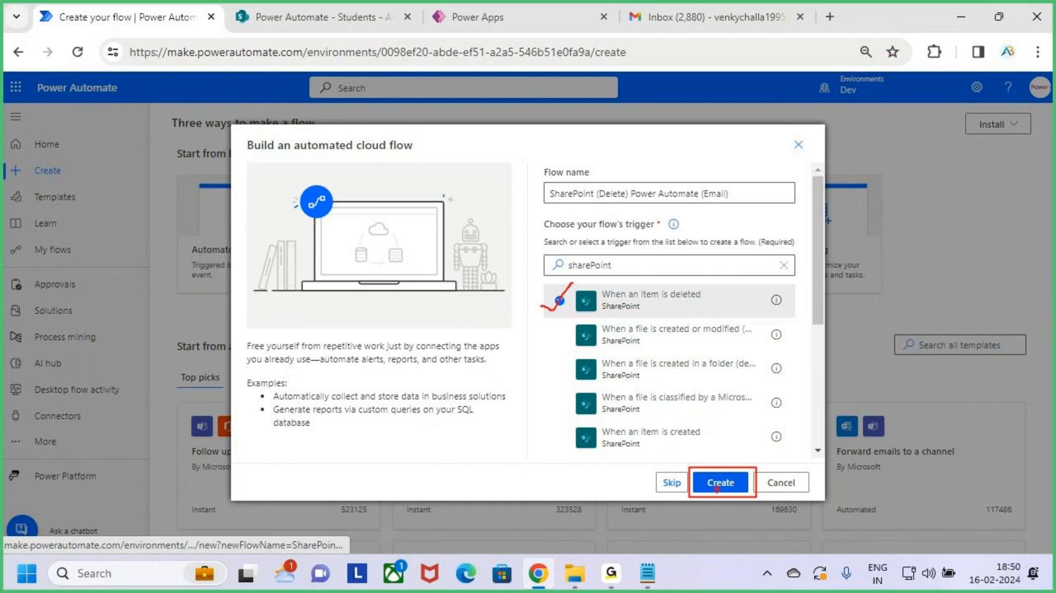
key("Escape")
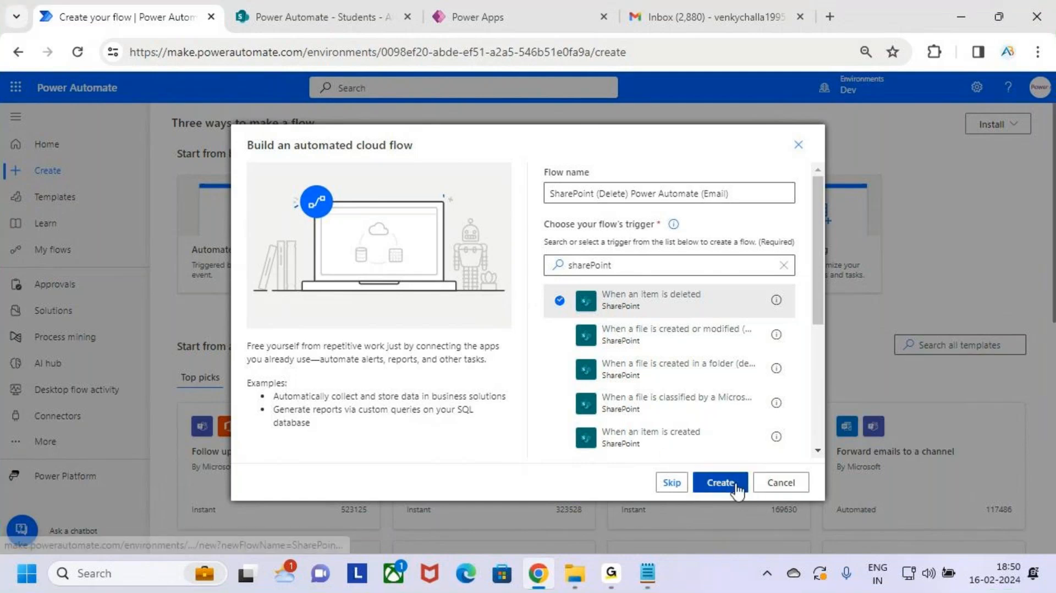
left_click(720, 483)
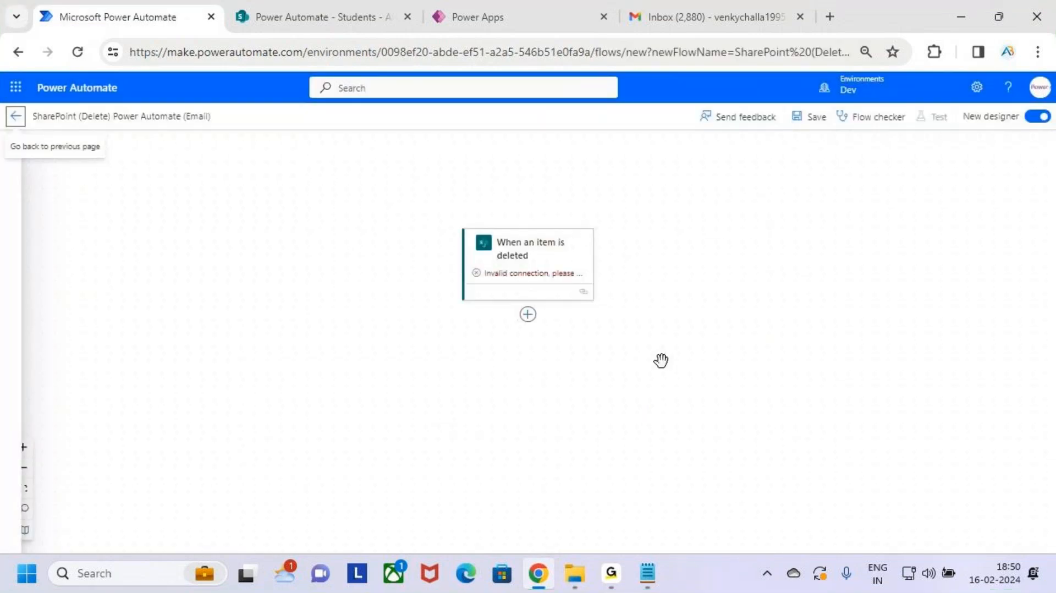
Step: Switch to the classic designer and point out the trigger's Site Address setting
left_click(1040, 118)
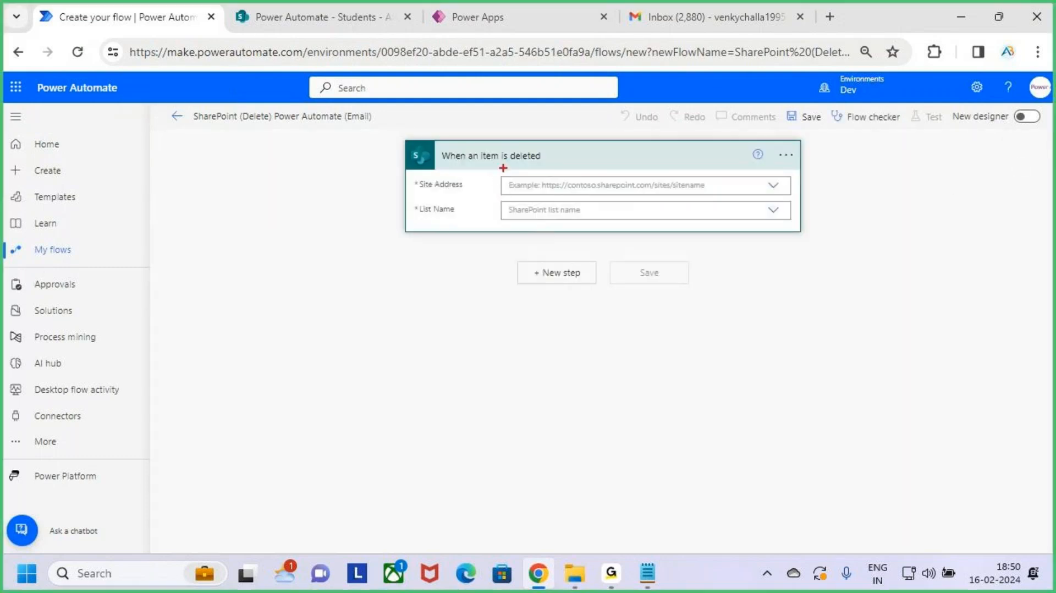
left_click_drag(430, 142, 574, 168)
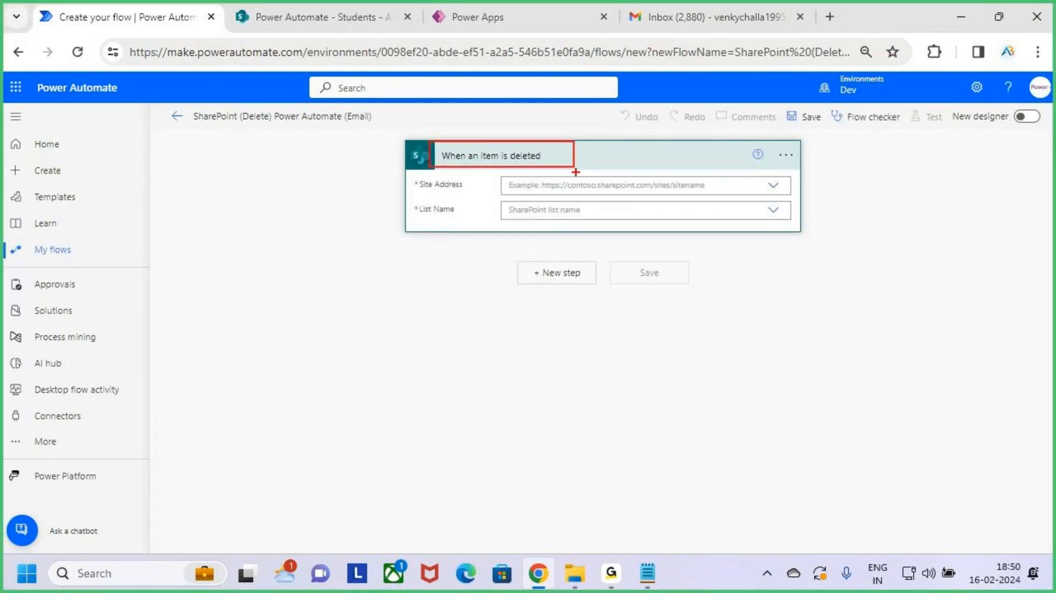
mouse_move(424, 192)
left_mouse_down()
mouse_move(455, 192)
mouse_move(449, 216)
left_mouse_up()
key("Escape")
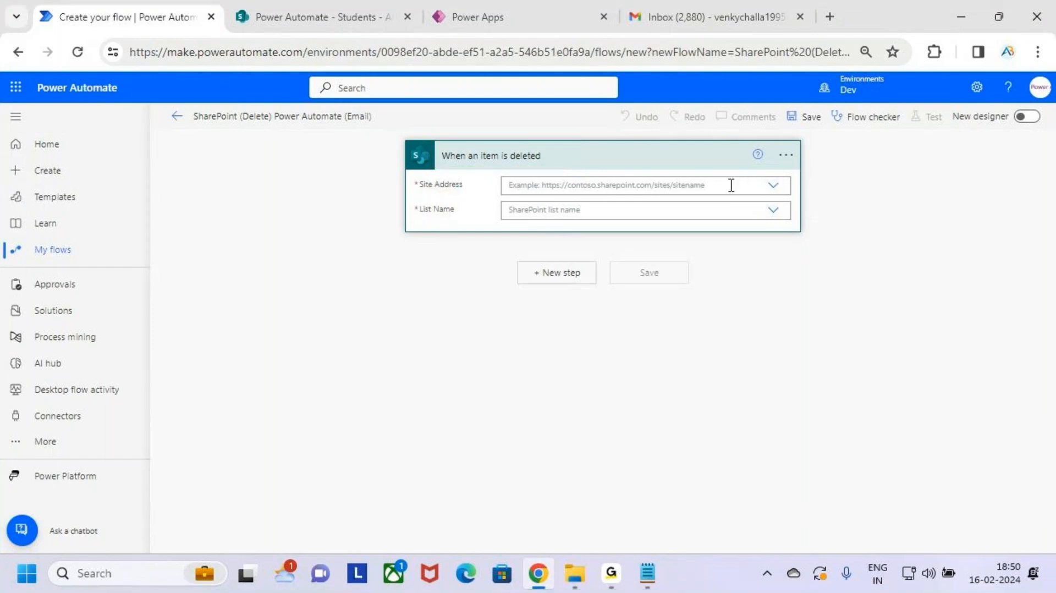
Step: Set the trigger's Site Address to the Power Automate site and List Name to Students
left_click(754, 187)
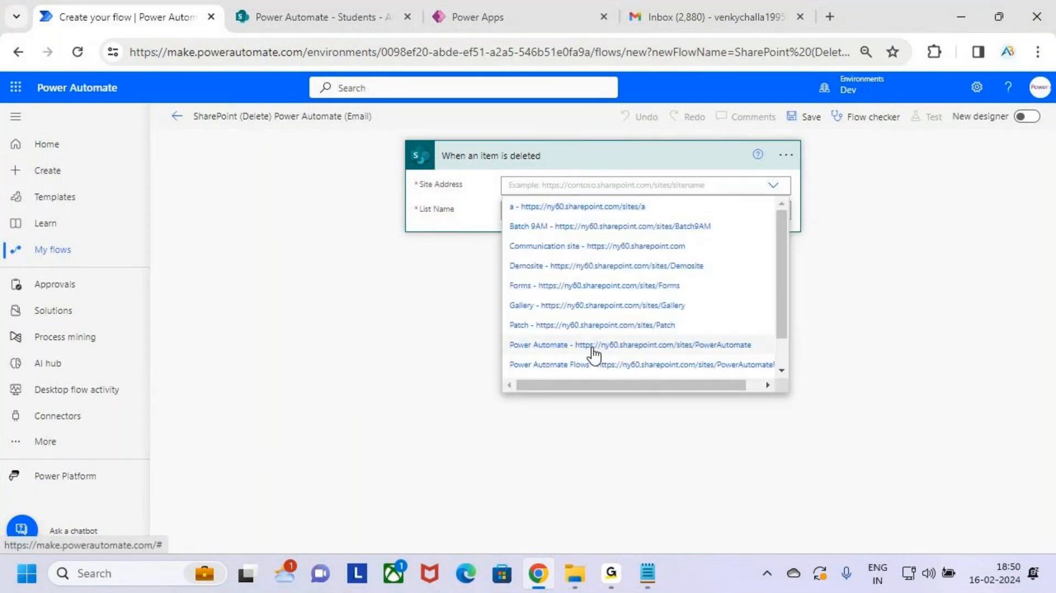
key("ctrl+2")
left_click_drag(496, 335, 618, 358)
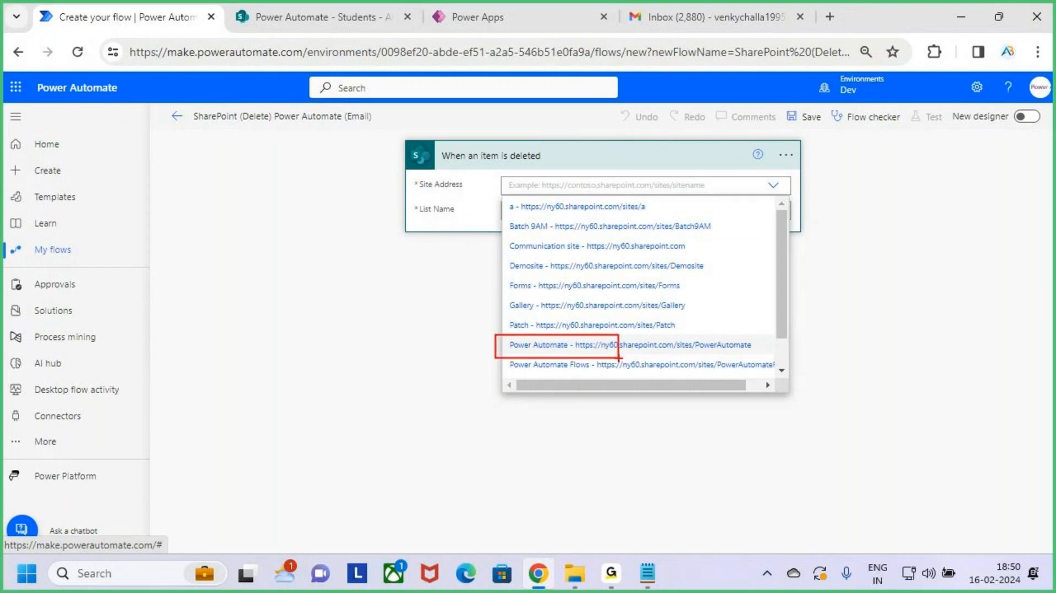
key("Escape")
left_click(620, 346)
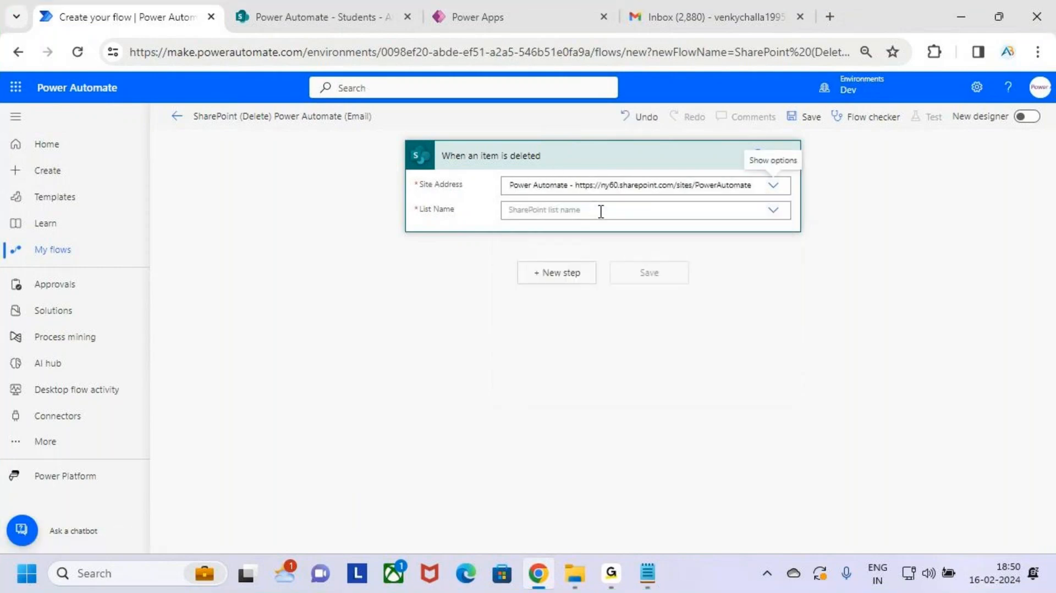
left_click(726, 209)
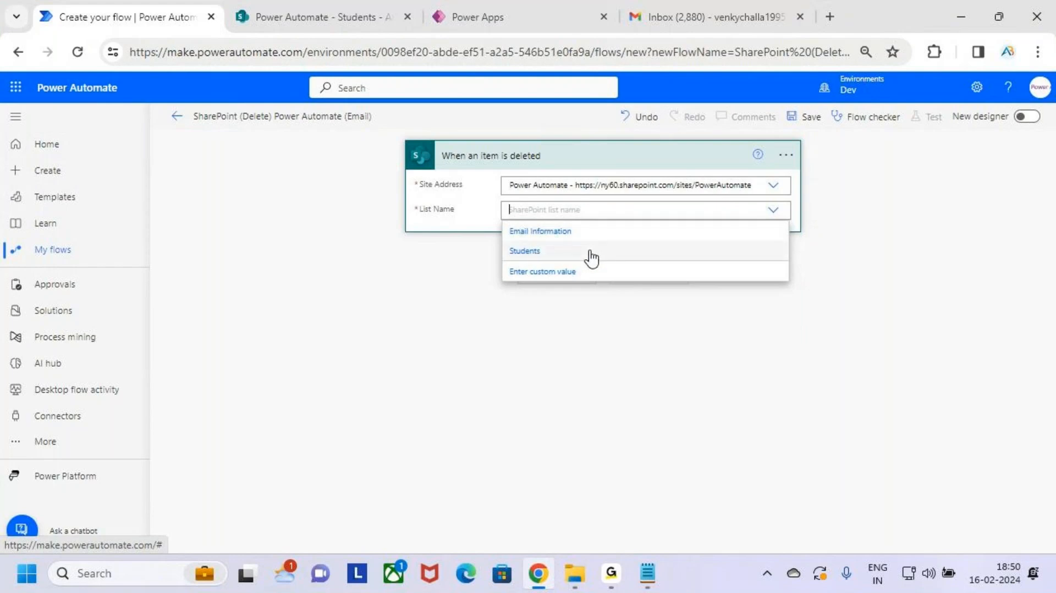
left_click(675, 254)
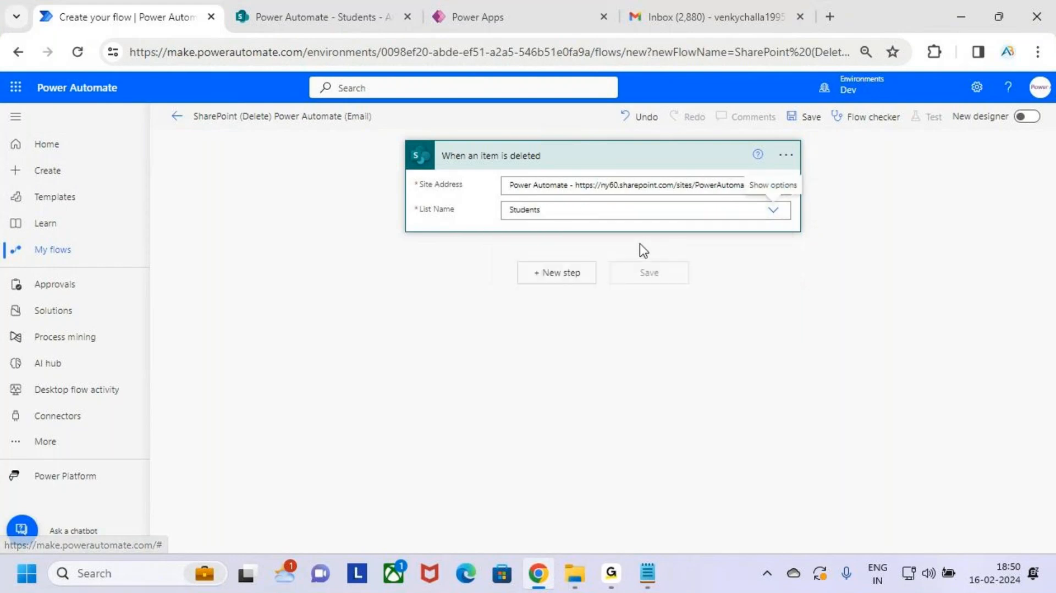
left_click(596, 209)
left_click(804, 366)
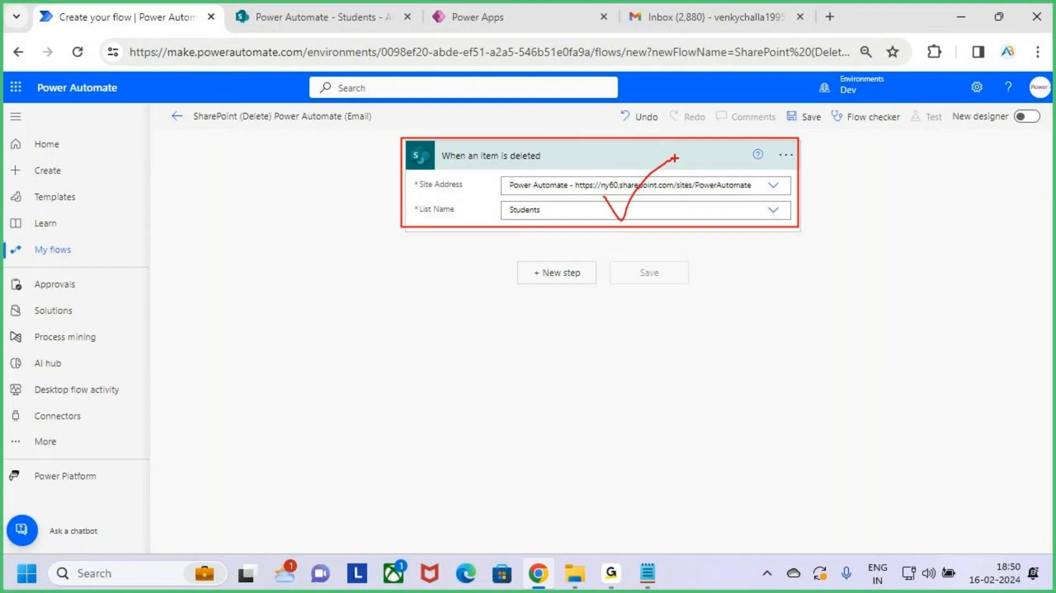
Step: Add the Office 365 Outlook 'Send an email (V2)' action after the deletion trigger, found by searching 'send an email'
left_click(556, 274)
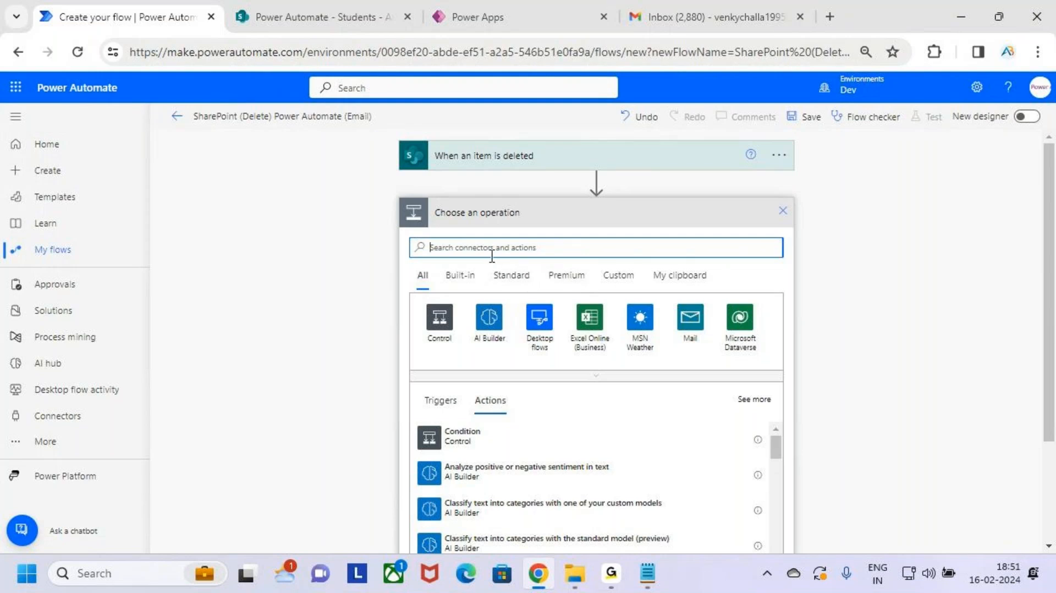
left_click(456, 247)
type("send an email")
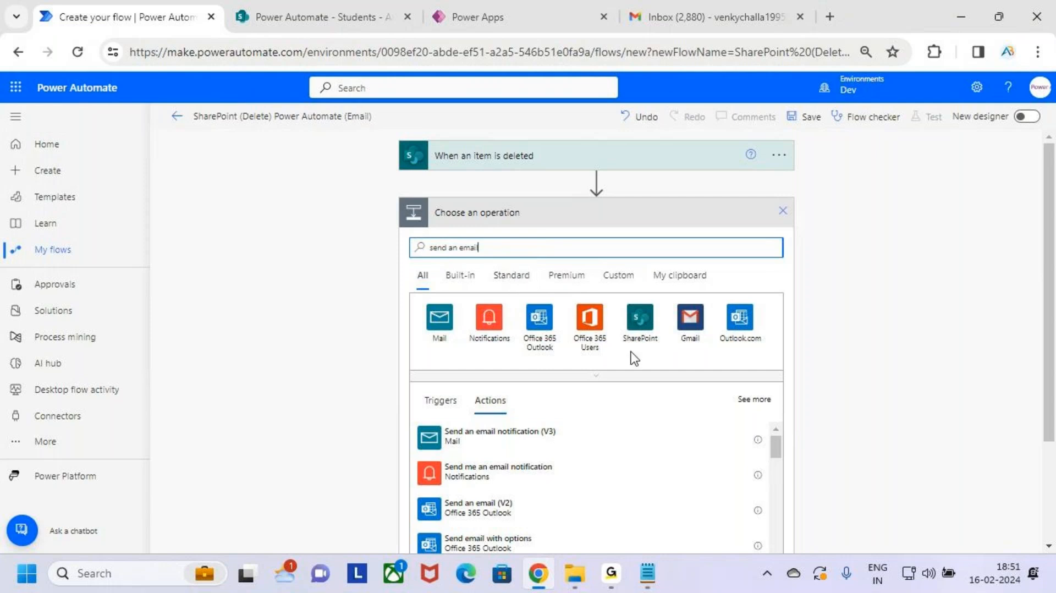
scroll(632, 358, "down", 1)
key("ctrl+2")
left_click_drag(461, 304, 543, 336)
mouse_move(409, 408)
left_mouse_down()
mouse_move(553, 445)
mouse_move(622, 343)
left_mouse_up()
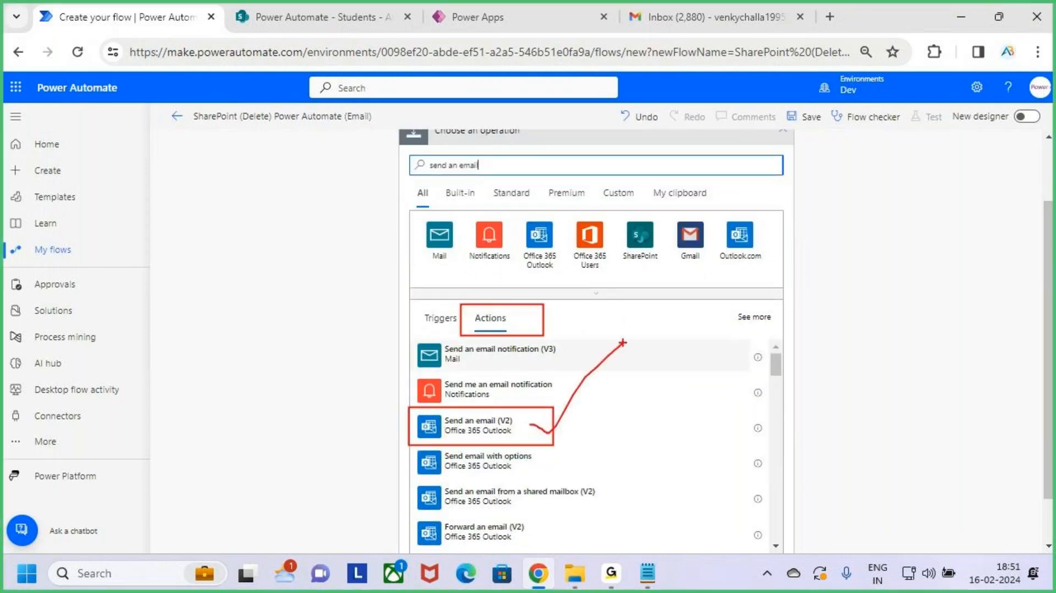
key("Escape")
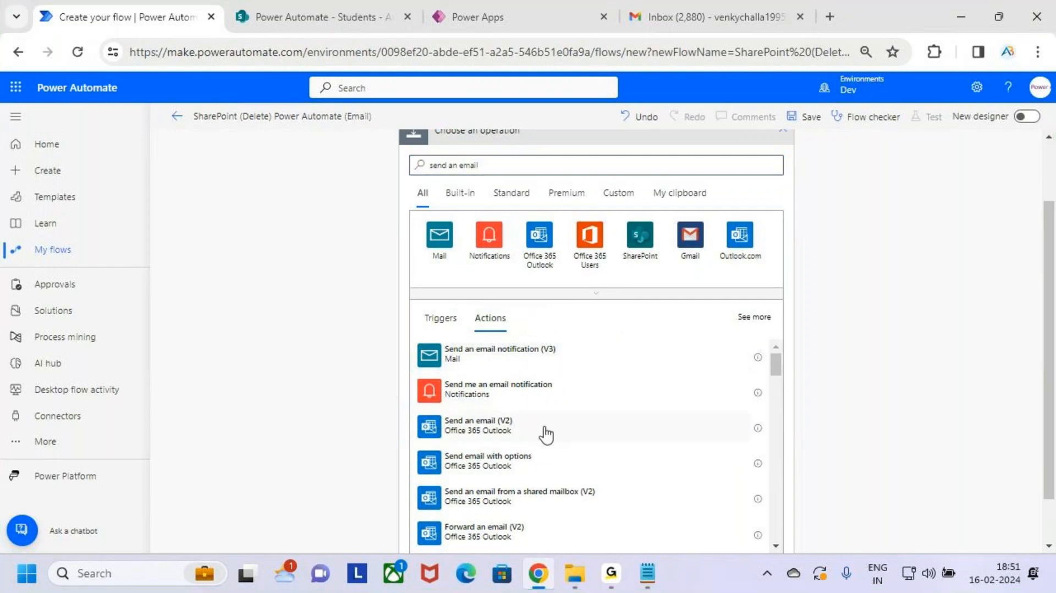
left_click(546, 435)
Step: Show the trigger's dynamic content and point out Deleted by, Filename with extension and Name
left_click(577, 263)
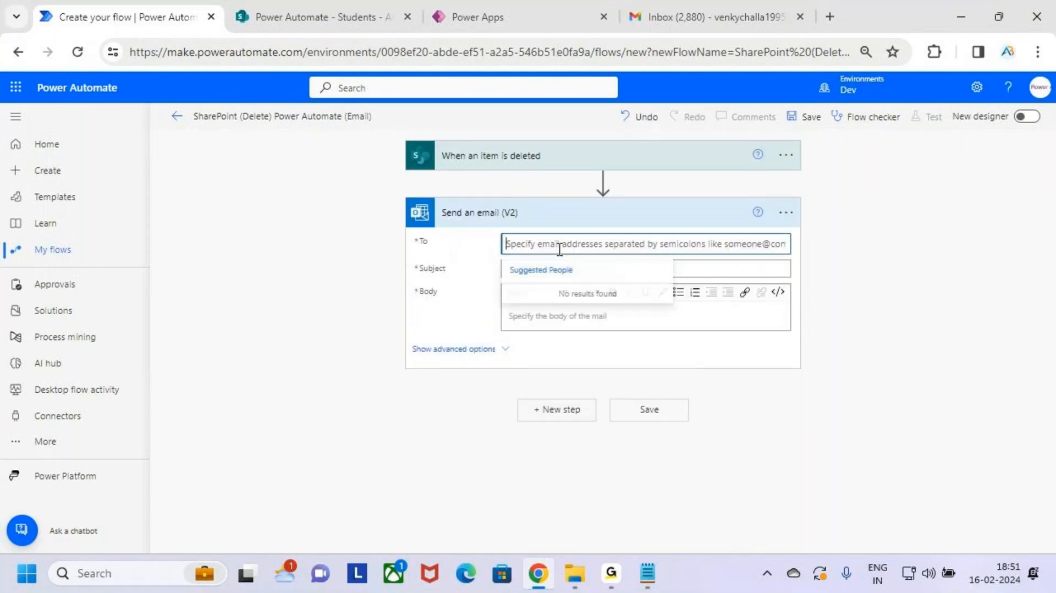
left_click(734, 282)
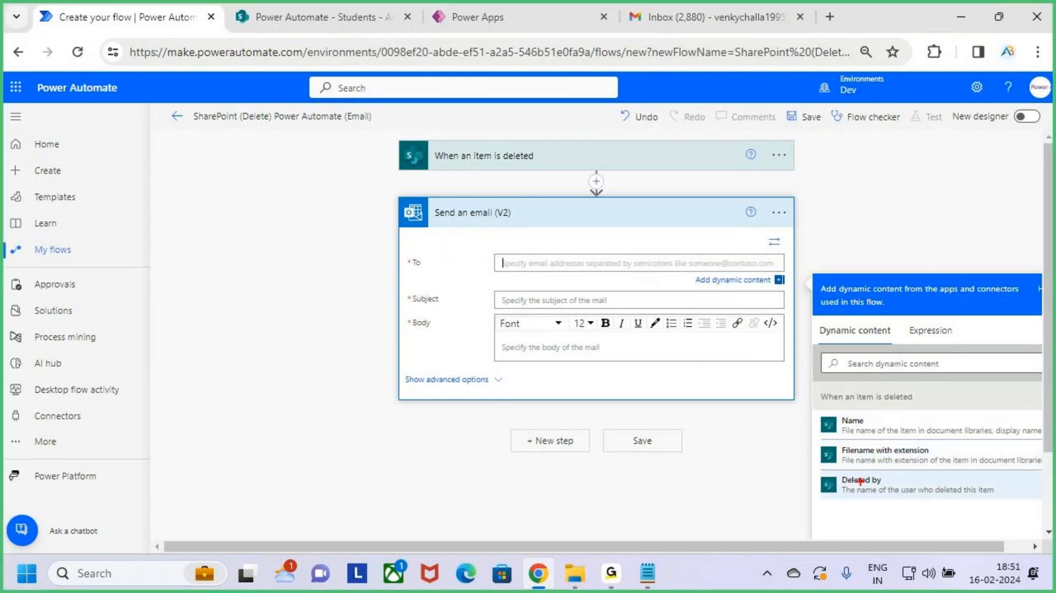
left_click_drag(830, 471, 949, 499)
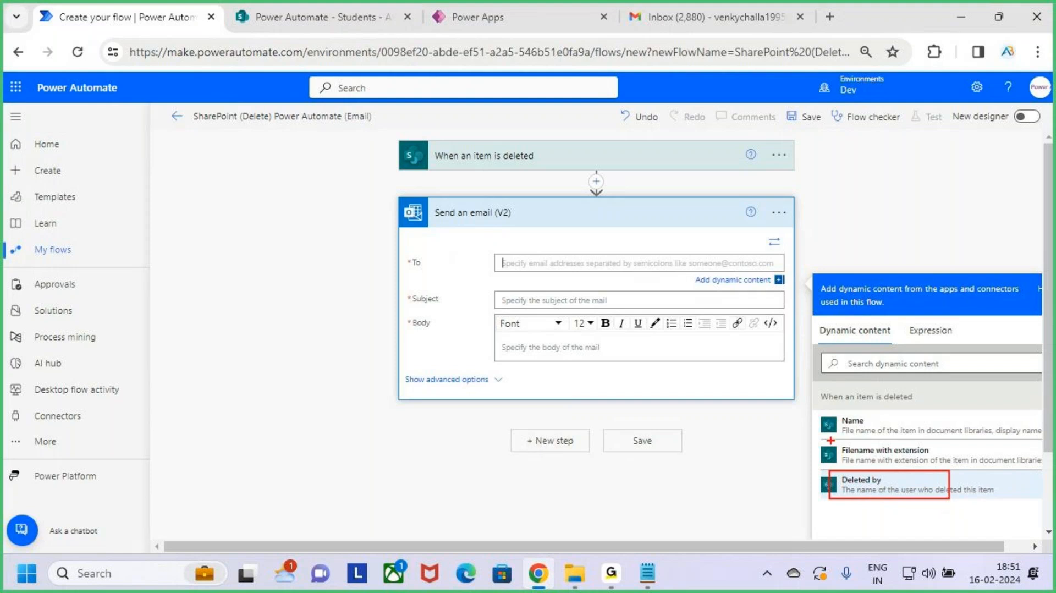
left_click_drag(829, 438, 953, 470)
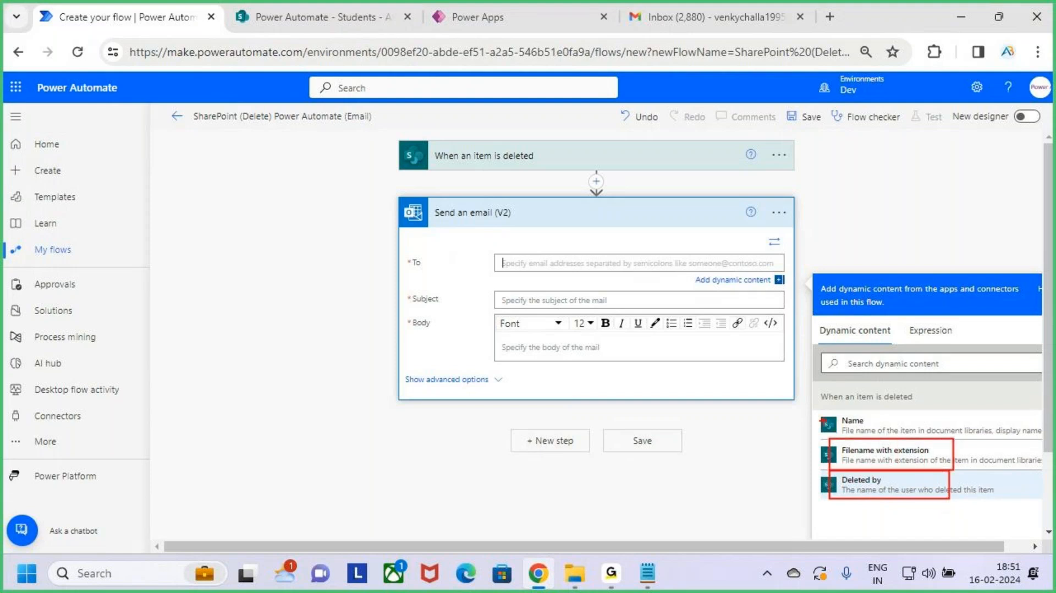
left_click_drag(830, 412, 916, 439)
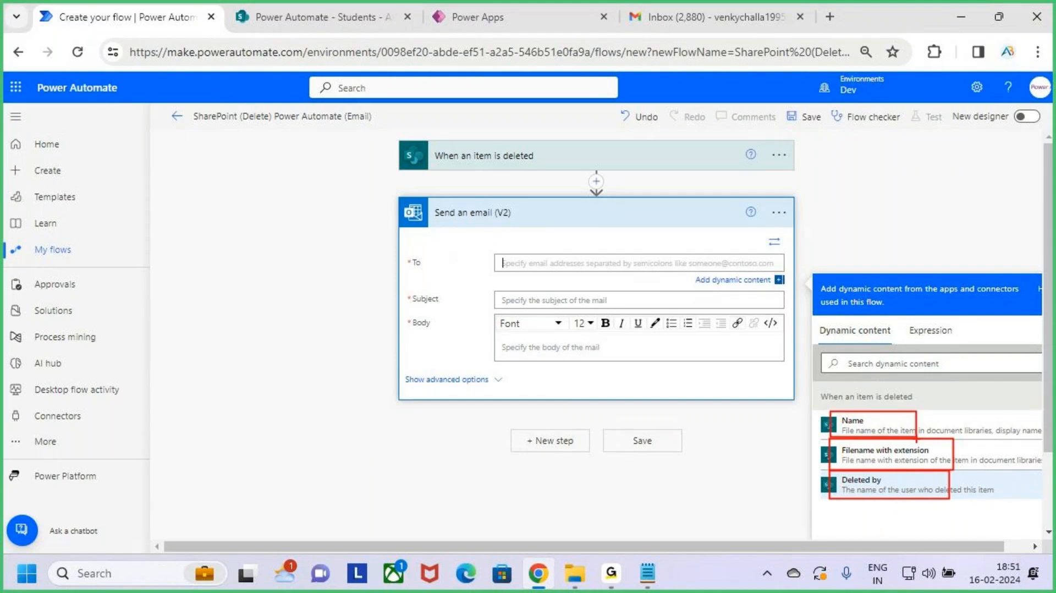
key("Escape")
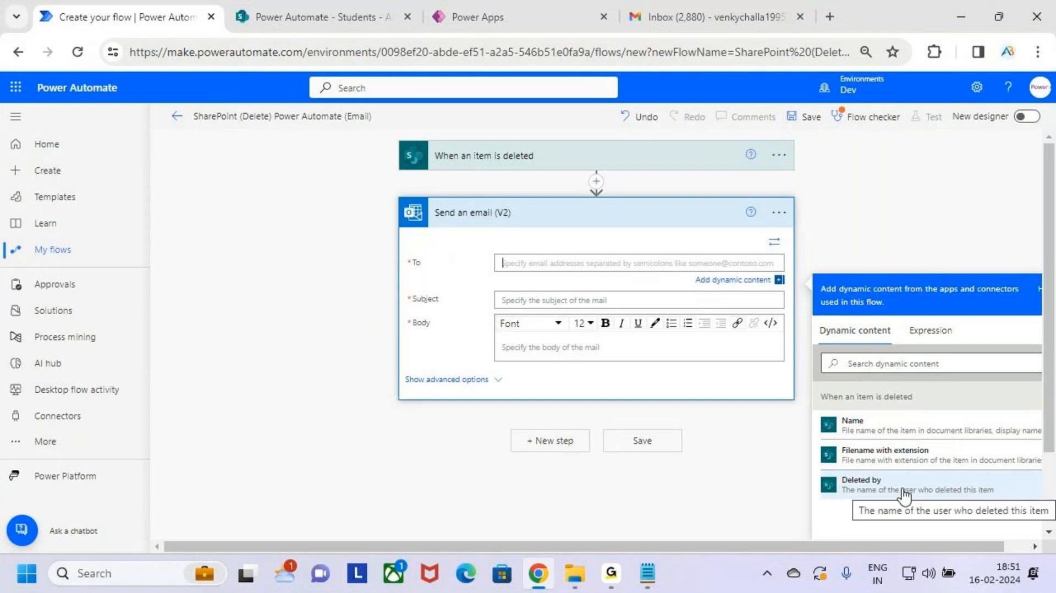
Step: Try dynamic content searches 'create' and 'email', clear the search, and begin typing the recipient's e-mail address
left_click(875, 367)
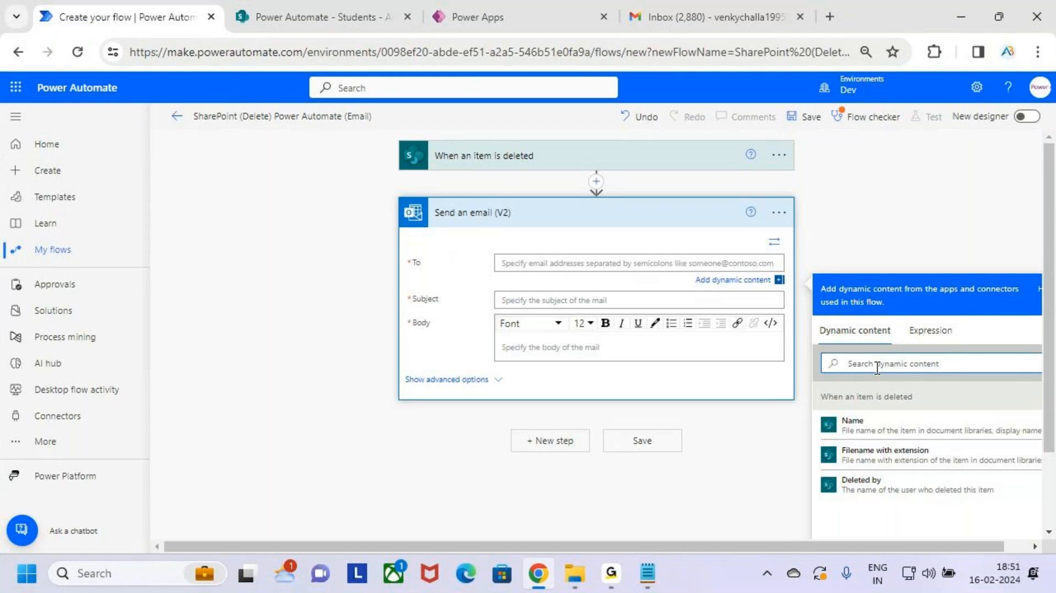
type("crea")
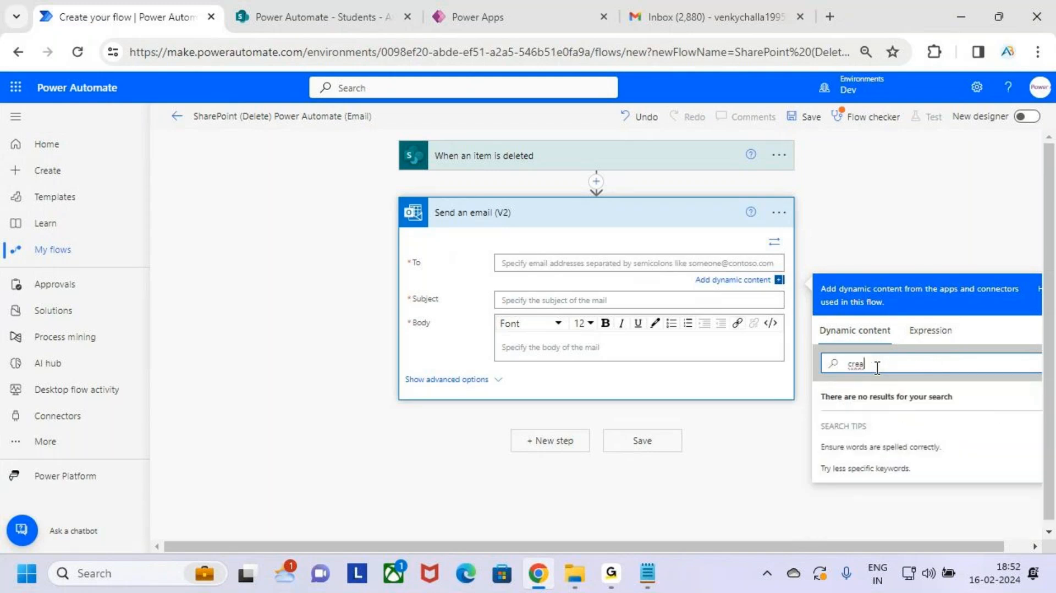
type("te")
key("BackSpace")
key("BackSpace")
key("BackSpace")
key("BackSpace")
key("BackSpace")
key("BackSpace")
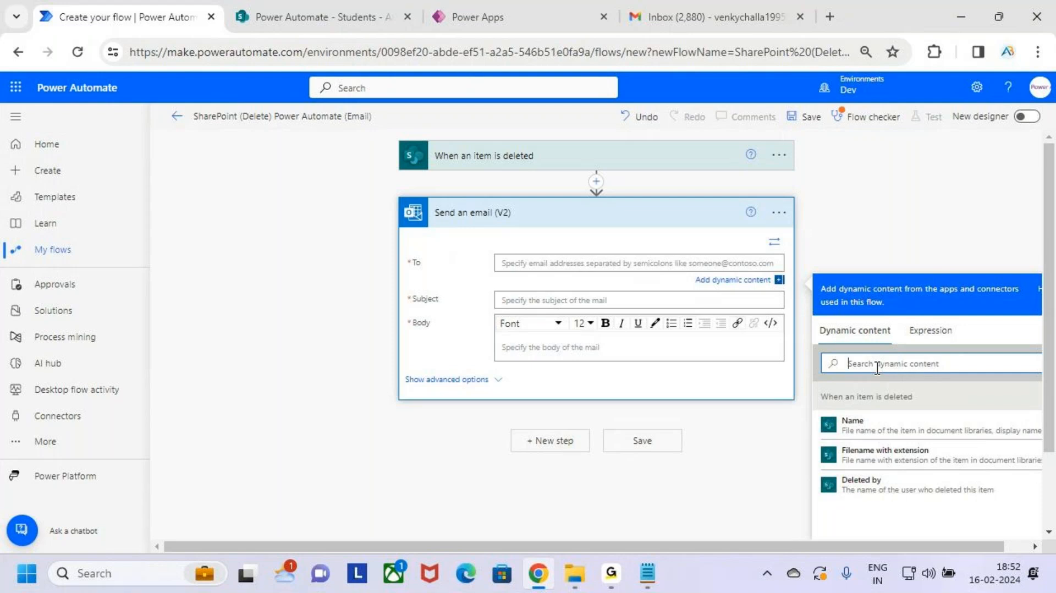
type("ema")
key("BackSpace")
key("BackSpace")
key("BackSpace")
type("e")
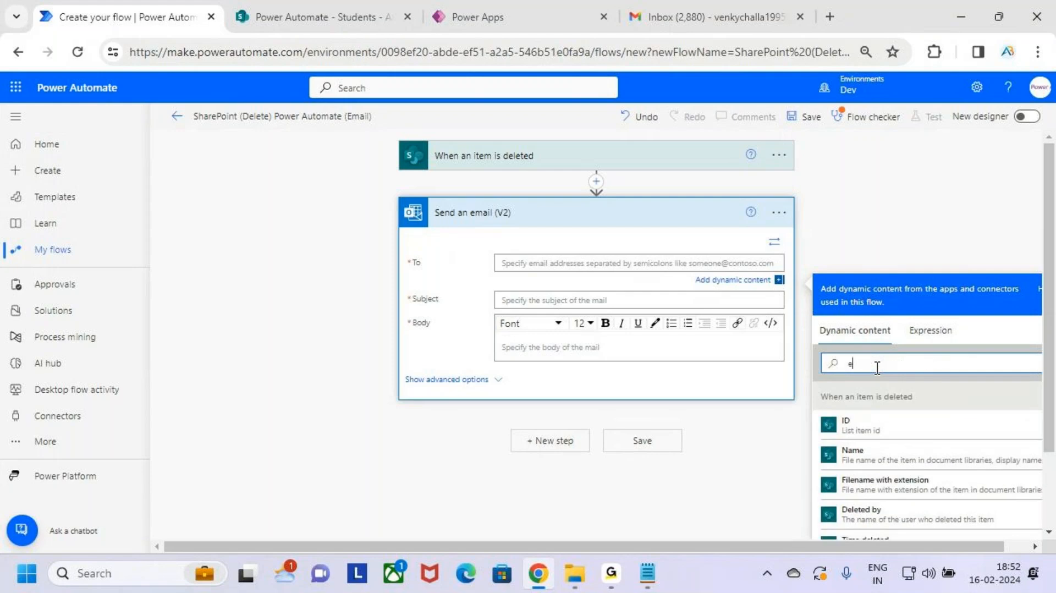
scroll(871, 388, "down", 3)
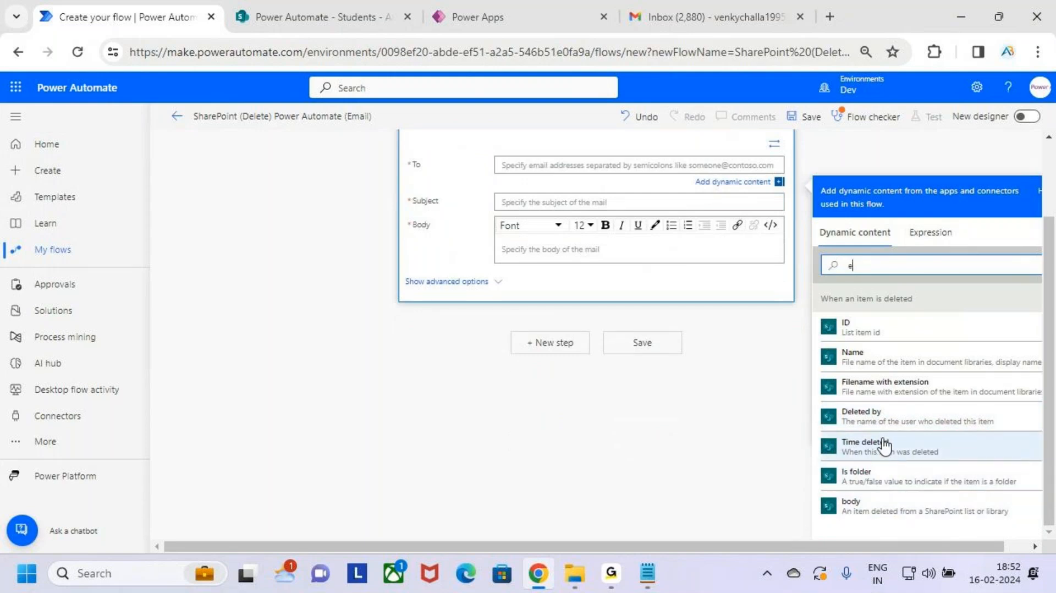
scroll(887, 426, "up", 2)
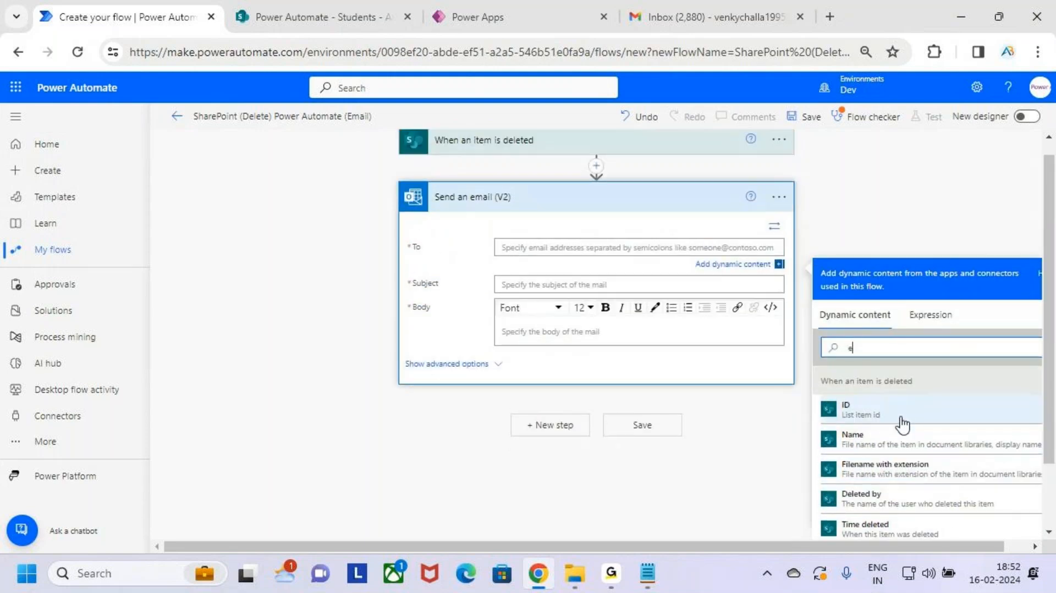
left_click_drag(860, 347, 796, 350)
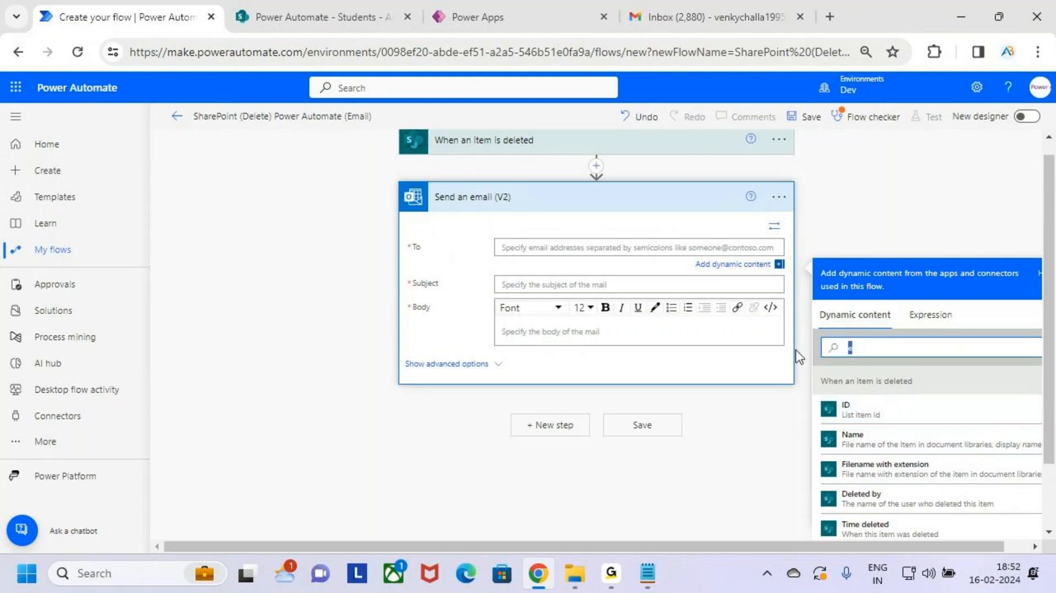
key("BackSpace")
left_click(570, 248)
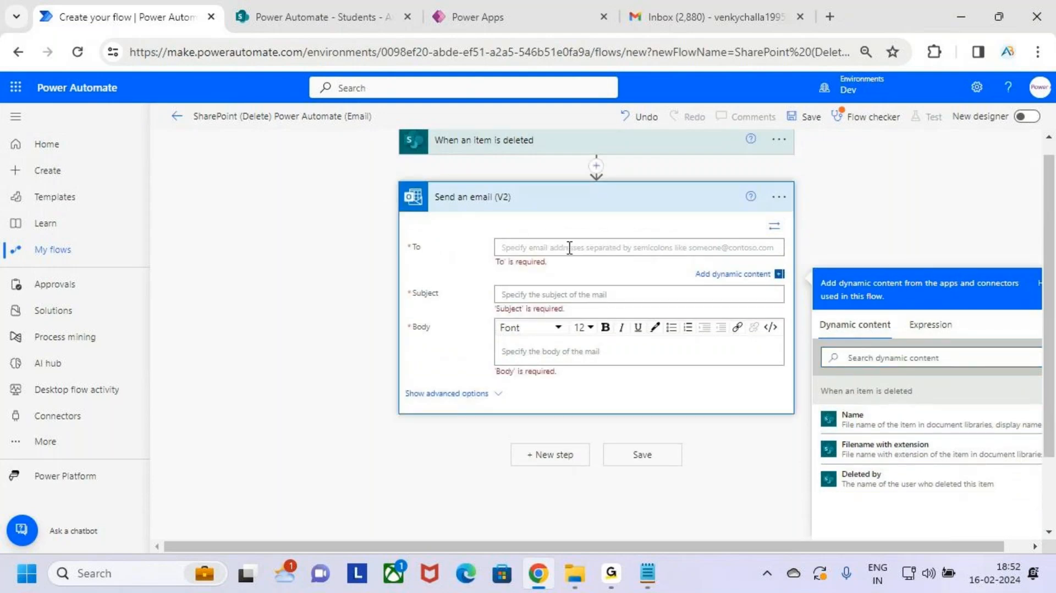
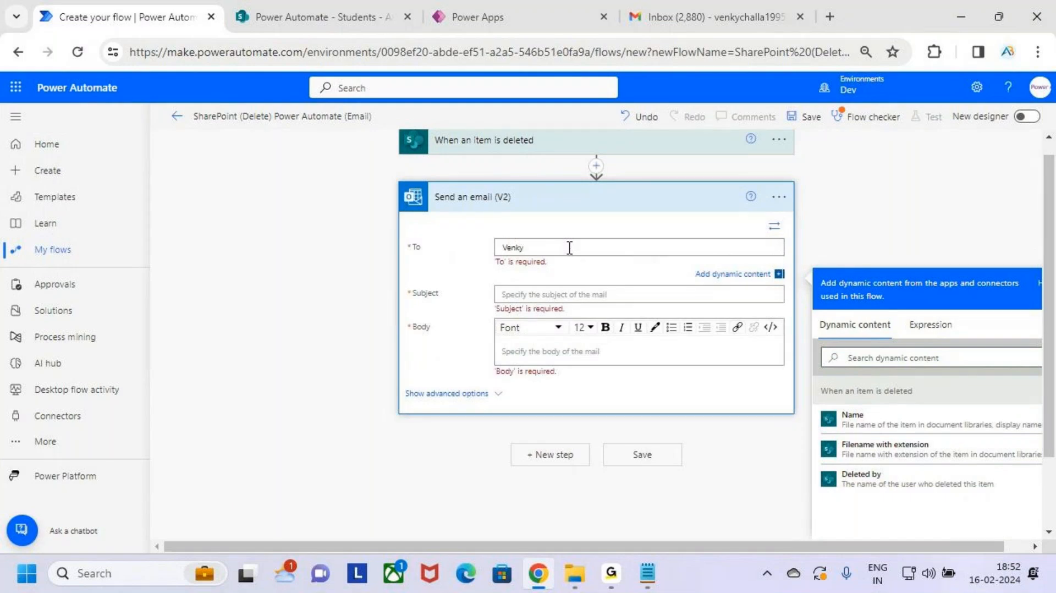
Step: Finish the first recipient's e-mail address and add a second recipient address in To
key("BackSpace")
left_click(604, 292)
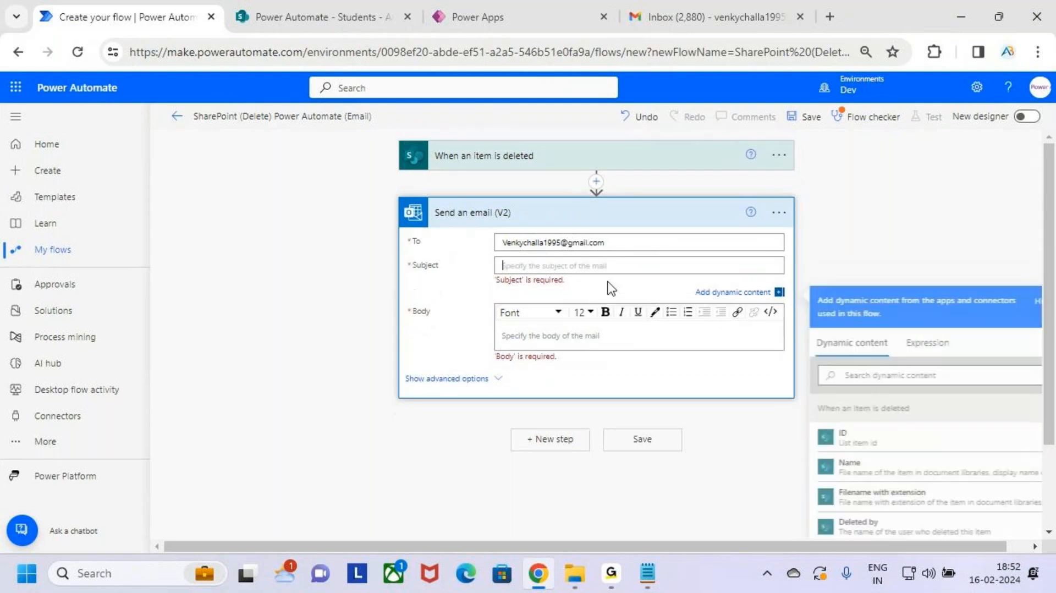
left_click(624, 244)
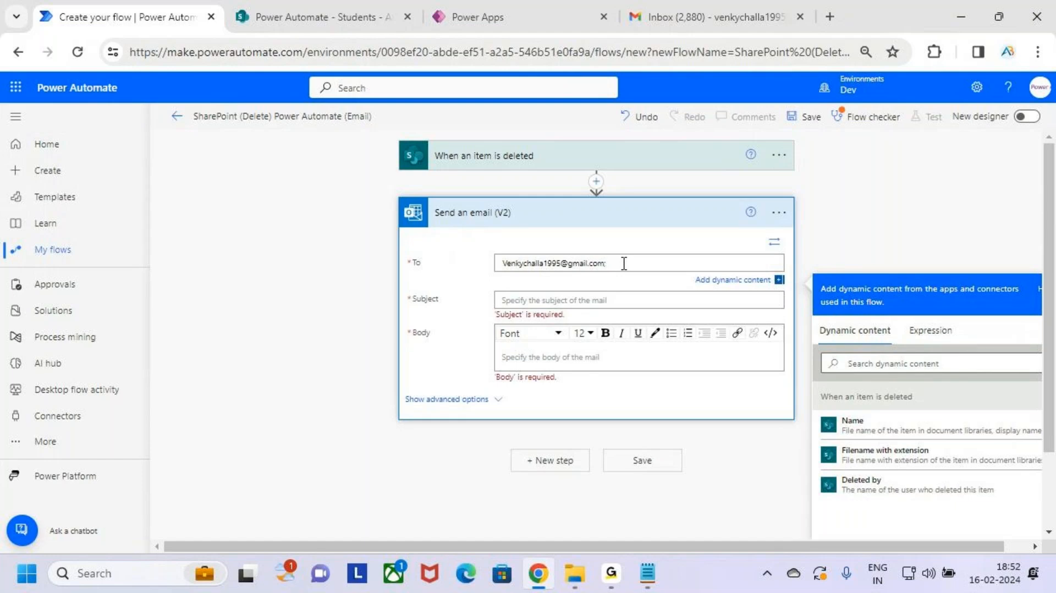
Step: Set the email Subject to 'An Item is Deleted in SharePoint List'
left_click(653, 301)
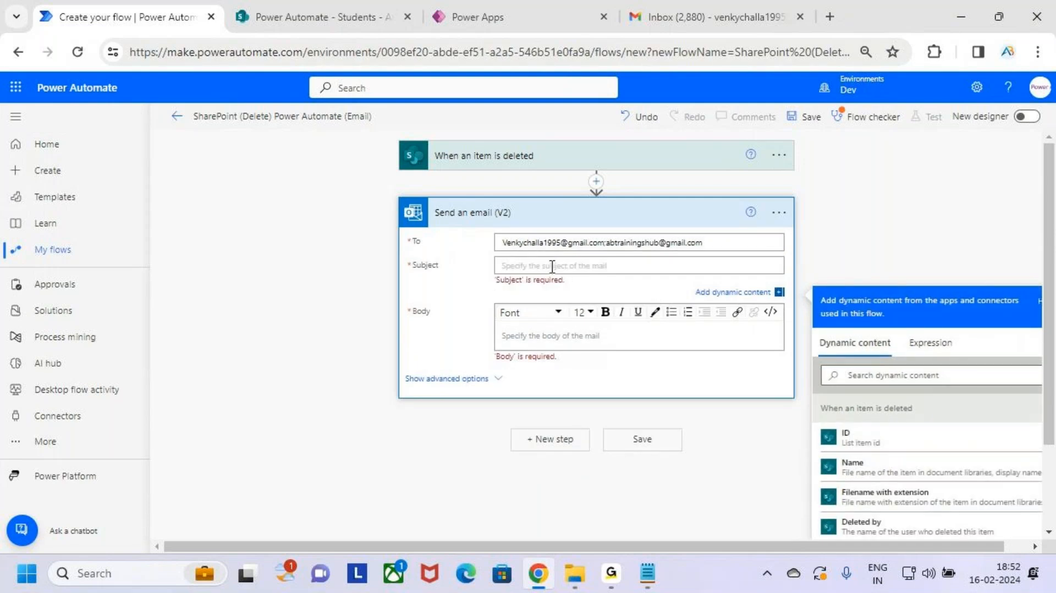
type("An iten")
key("BackSpace")
key("BackSpace")
key("BackSpace")
key("BackSpace")
key("BackSpace")
type("item is Deleted In")
key("BackSpace")
key("BackSpace")
key("BackSpace")
type("in SharePoint List")
scroll(929, 456, "down", 2)
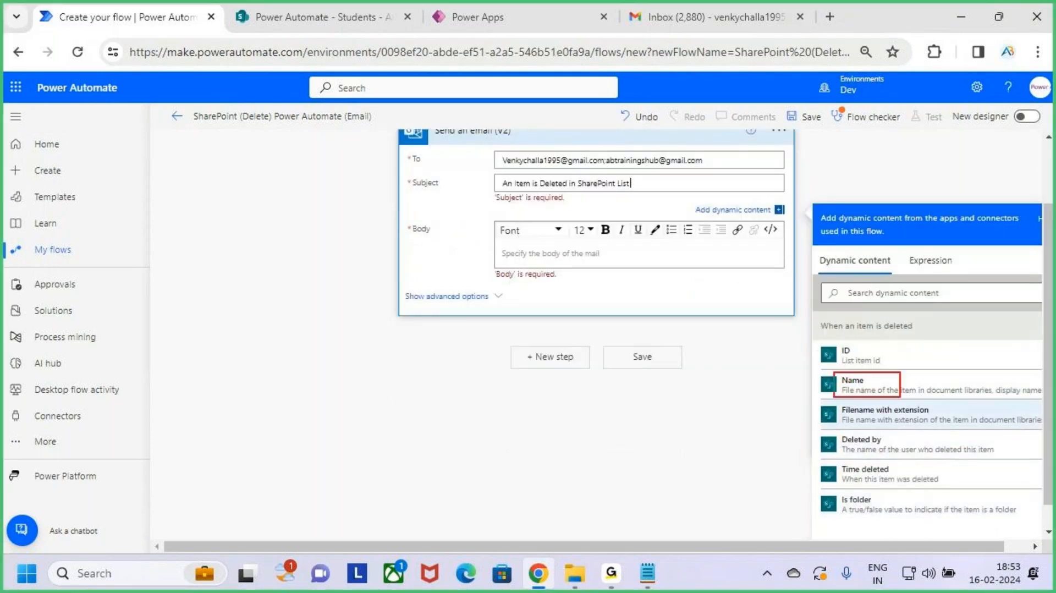
Step: Start the email Body with the copied subject text 'An Item is Deleted in SharePoint List'
left_click_drag(901, 397, 914, 401)
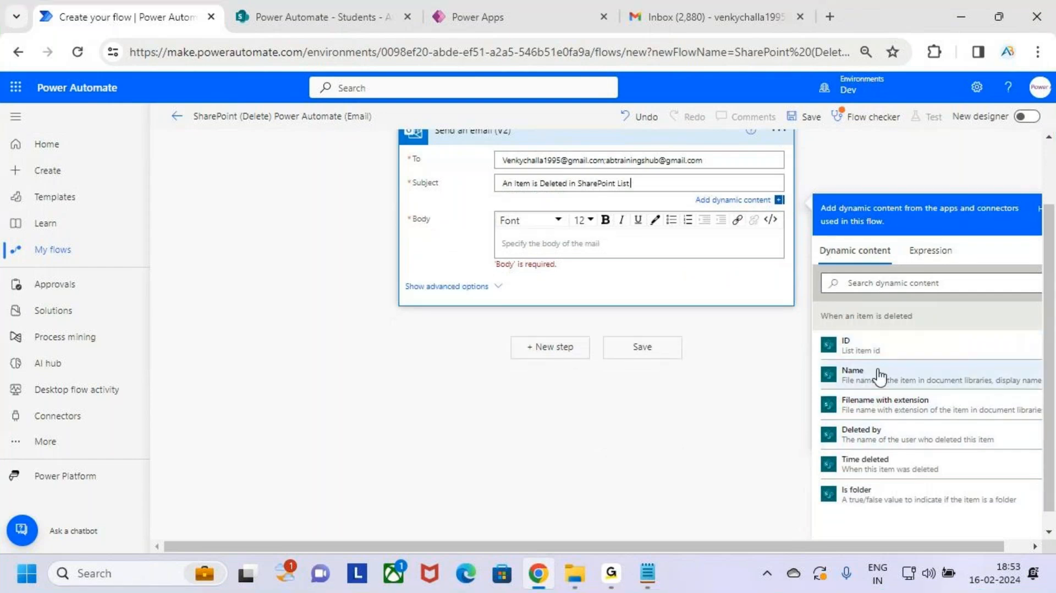
left_click(550, 250)
type("Hi")
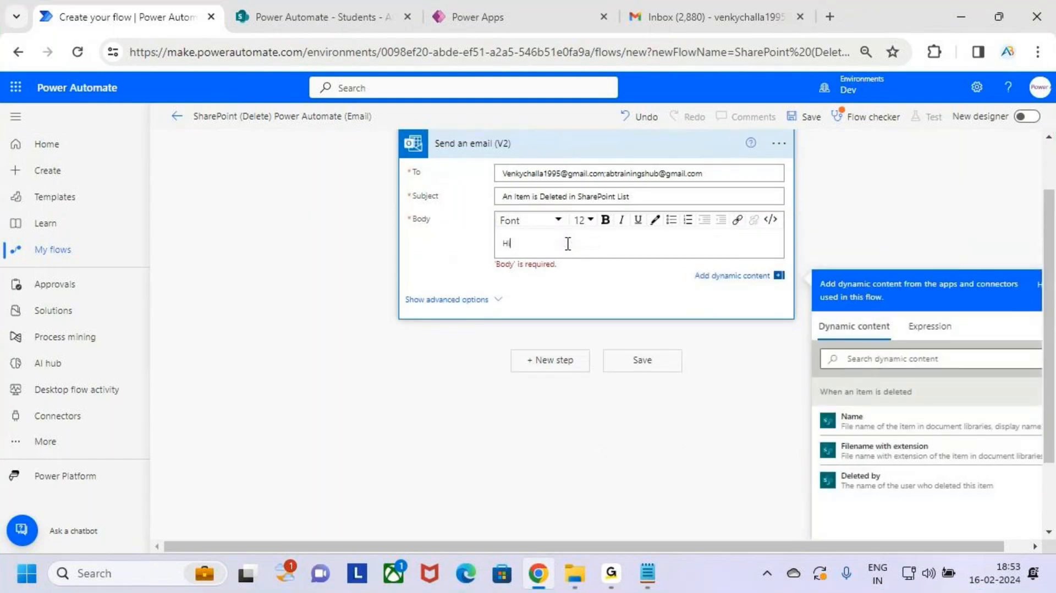
type("i V")
key("BackSpace")
key("BackSpace")
key("BackSpace")
key("BackSpace")
key("BackSpace")
left_click_drag(632, 196, 517, 196)
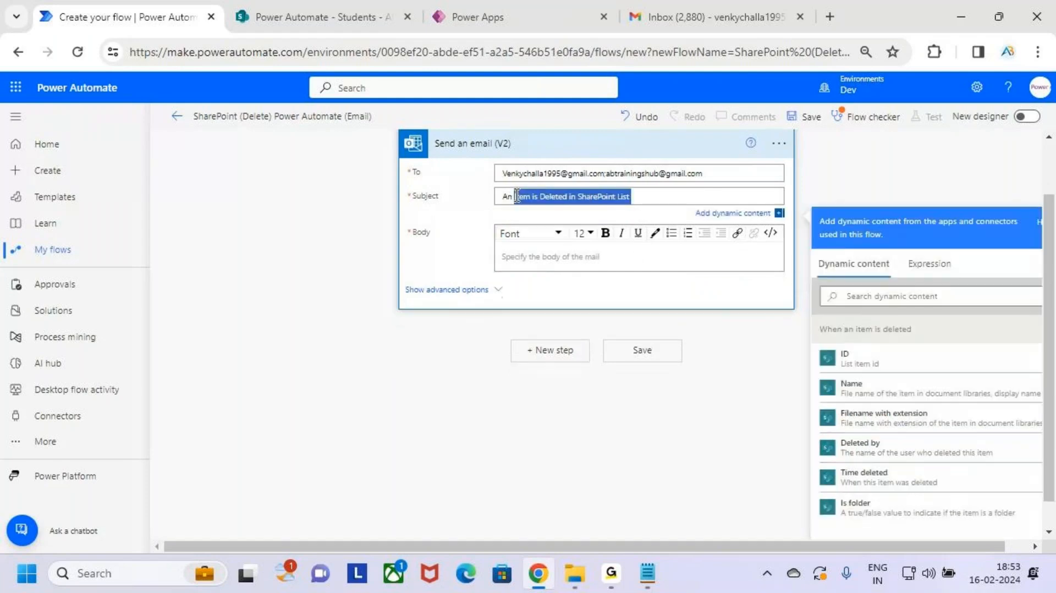
key("ctrl+a")
key("ctrl+c")
left_click(523, 251)
key("ctrl+v")
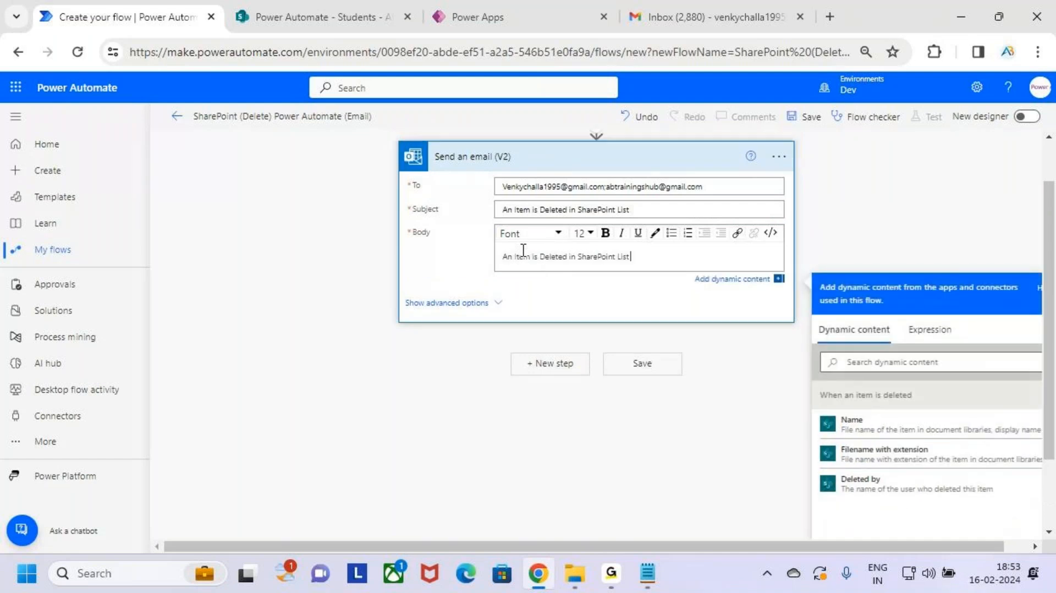
Step: Replace a mistakenly inserted Name token with the Filename with extension token in the Body
left_click(889, 431)
left_click(709, 258)
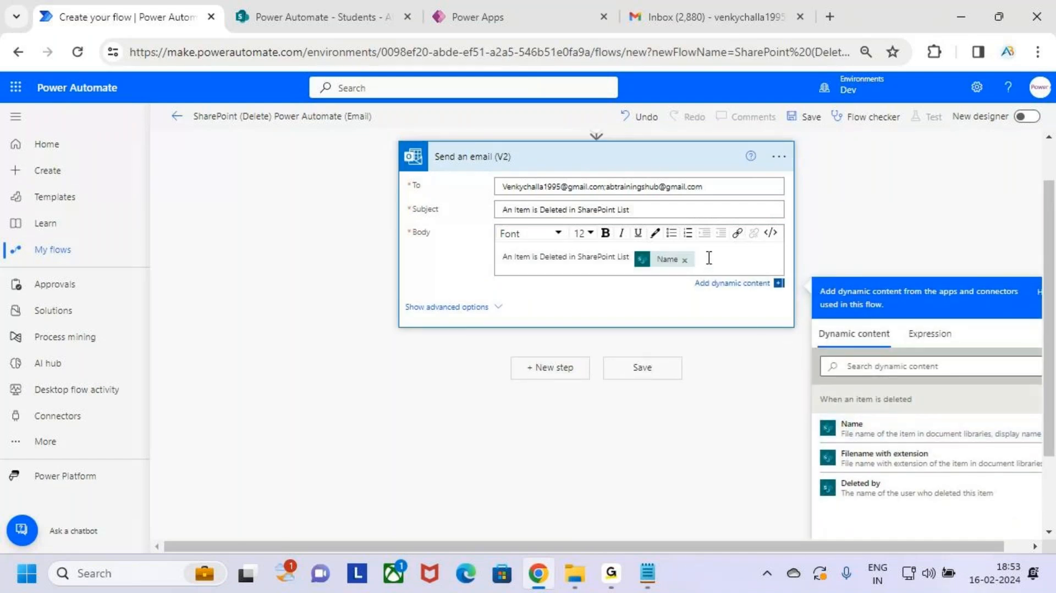
key("shift+Left")
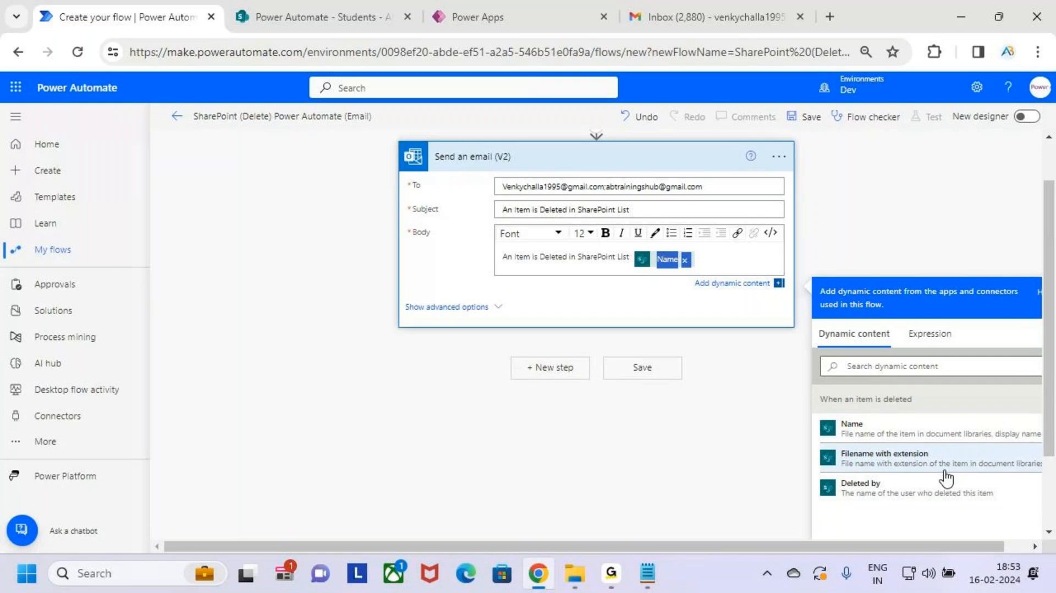
left_click(697, 271)
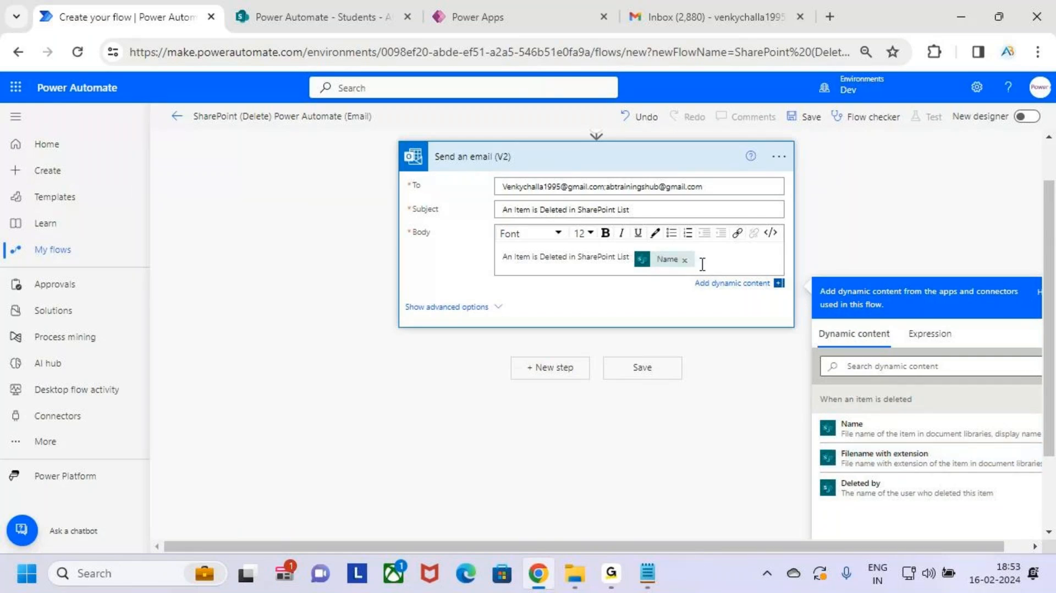
key("BackSpace")
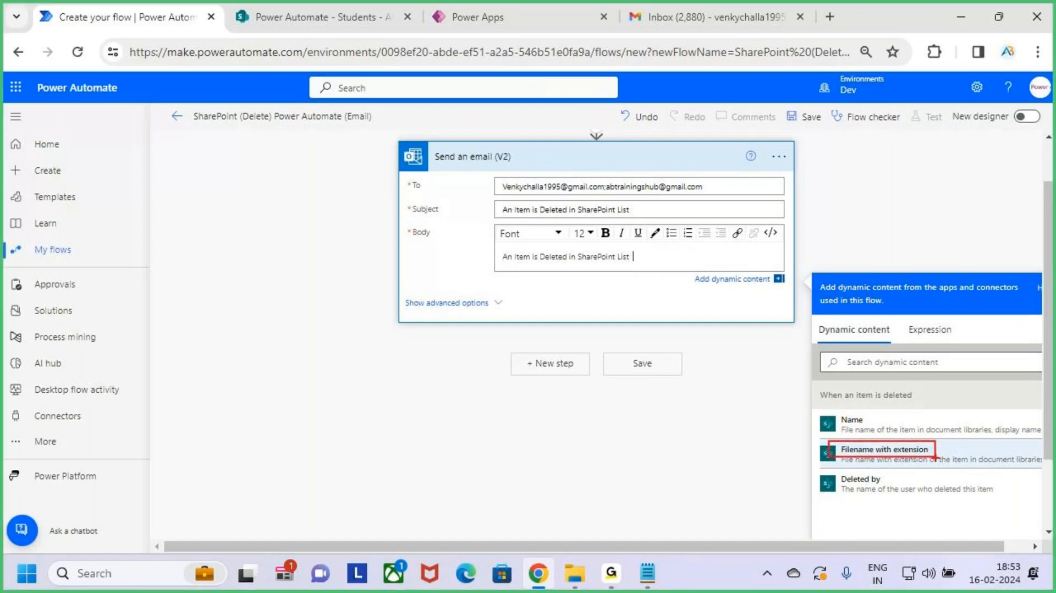
left_click(902, 453)
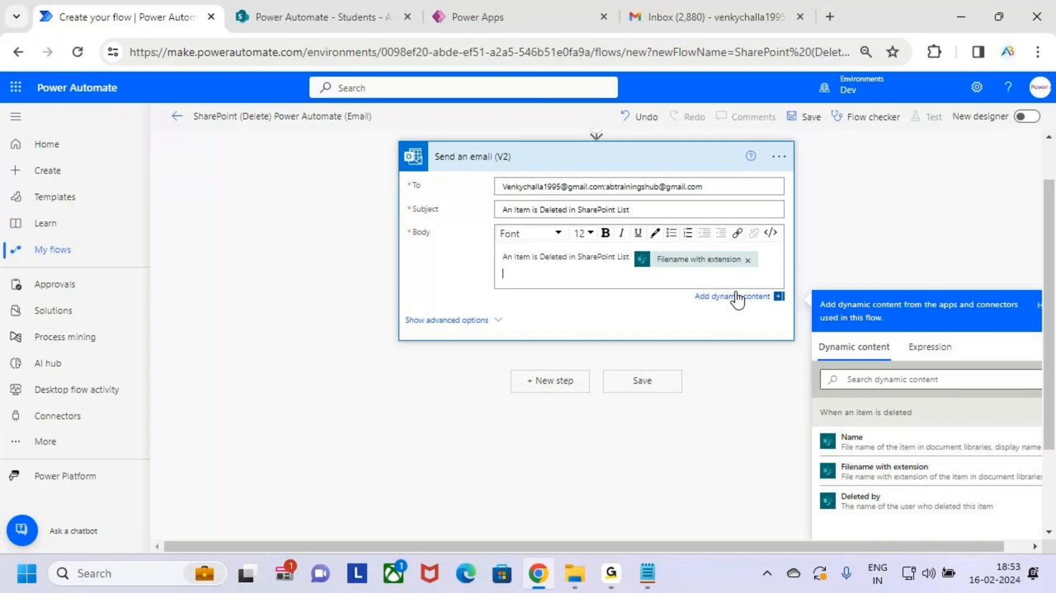
Step: Add a second Body line 'Item :' followed by the Name token, then collapse the email step
key("Return")
type("Item ")
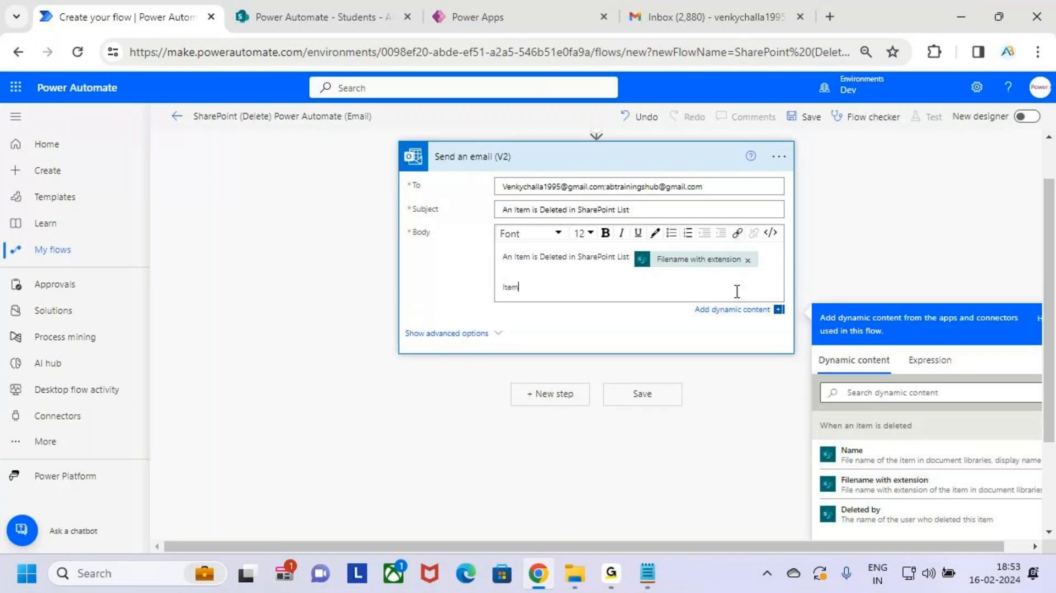
type(":")
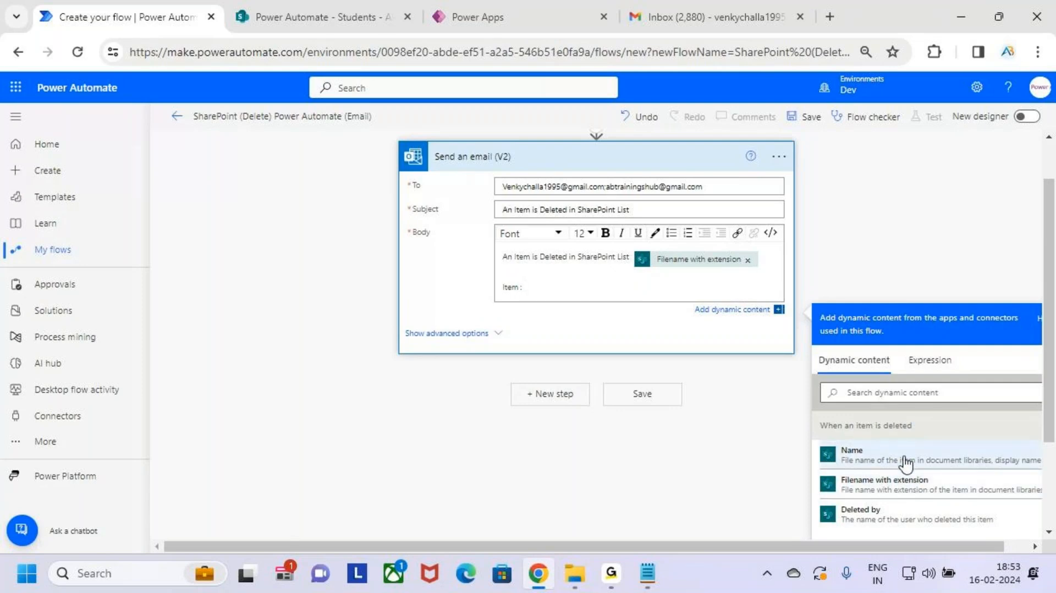
left_click(858, 454)
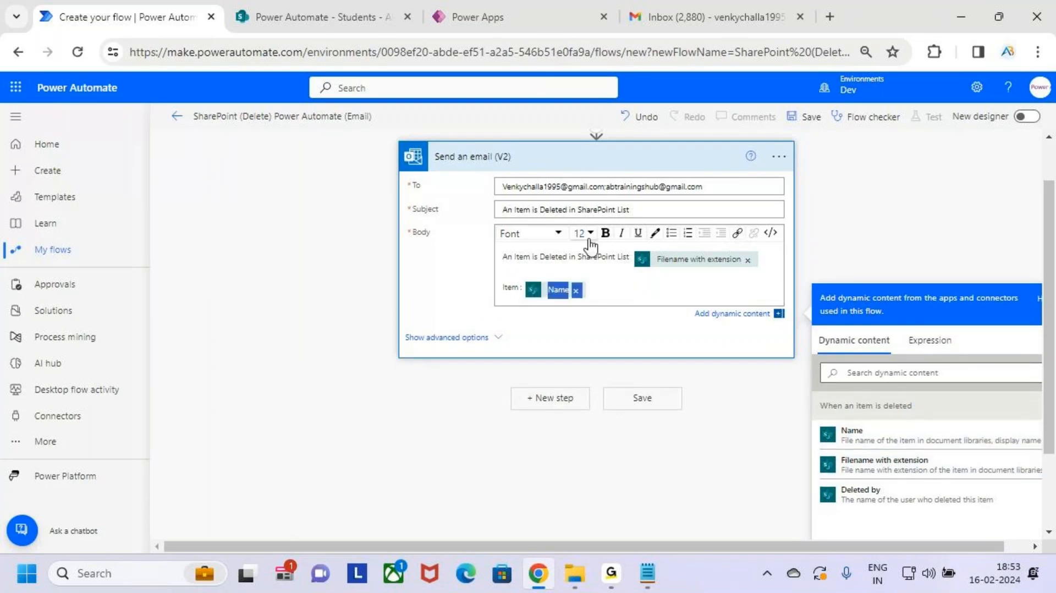
left_click(767, 258)
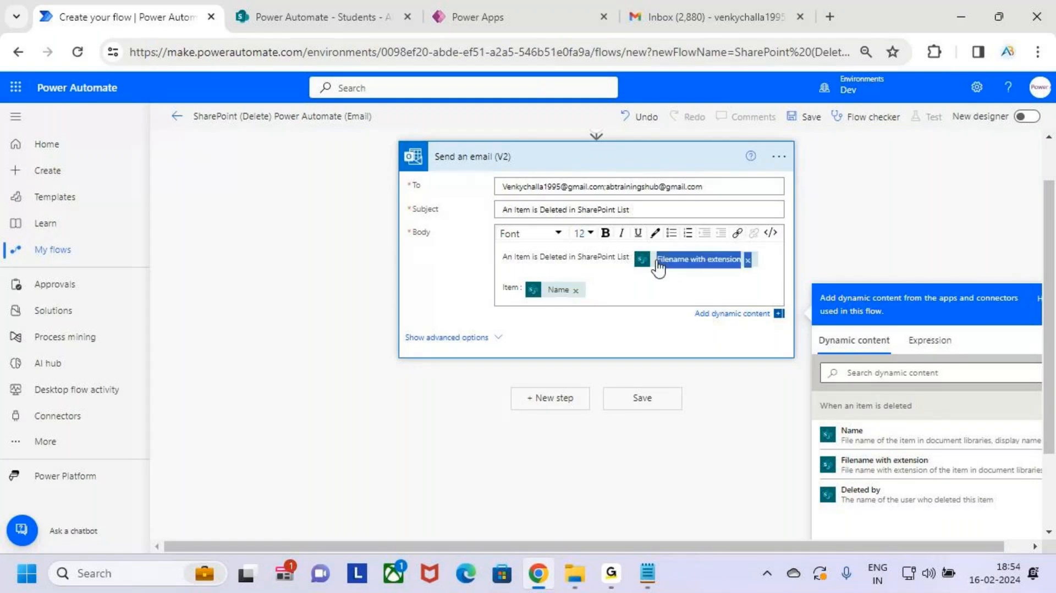
left_click(639, 284)
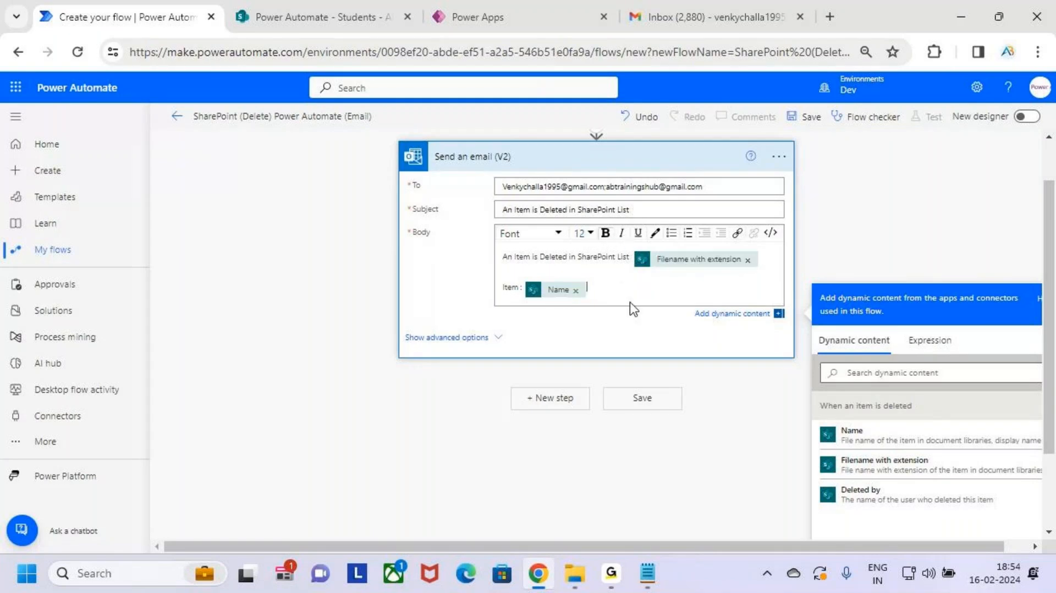
scroll(632, 306, "up", 1)
left_click(620, 225)
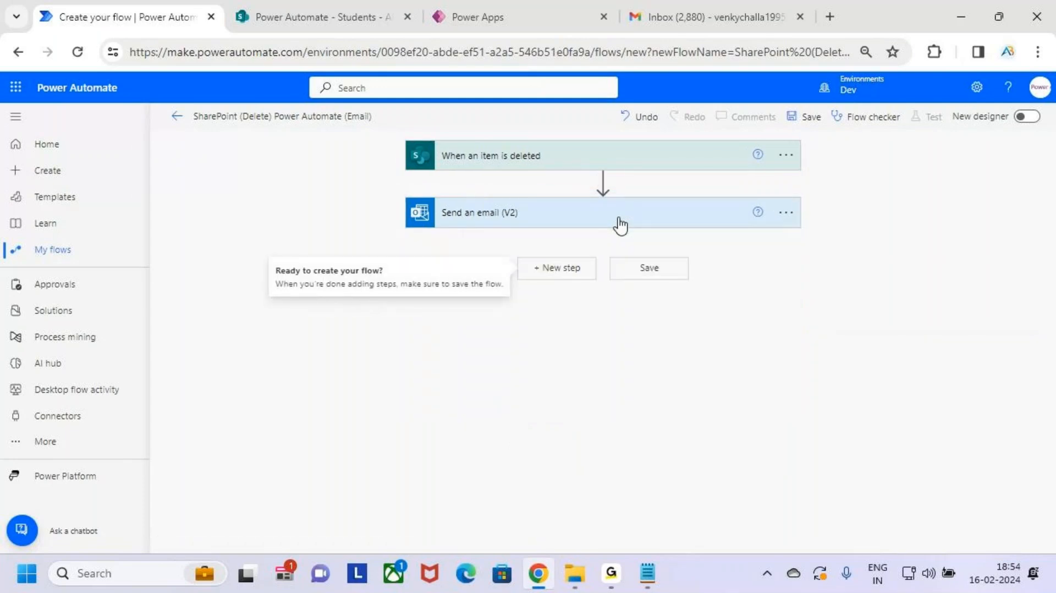
Step: Re-expand the email step to review its Subject and Body, then save the flow
left_click_drag(414, 137, 566, 168)
left_click_drag(511, 213, 558, 172)
key("Escape")
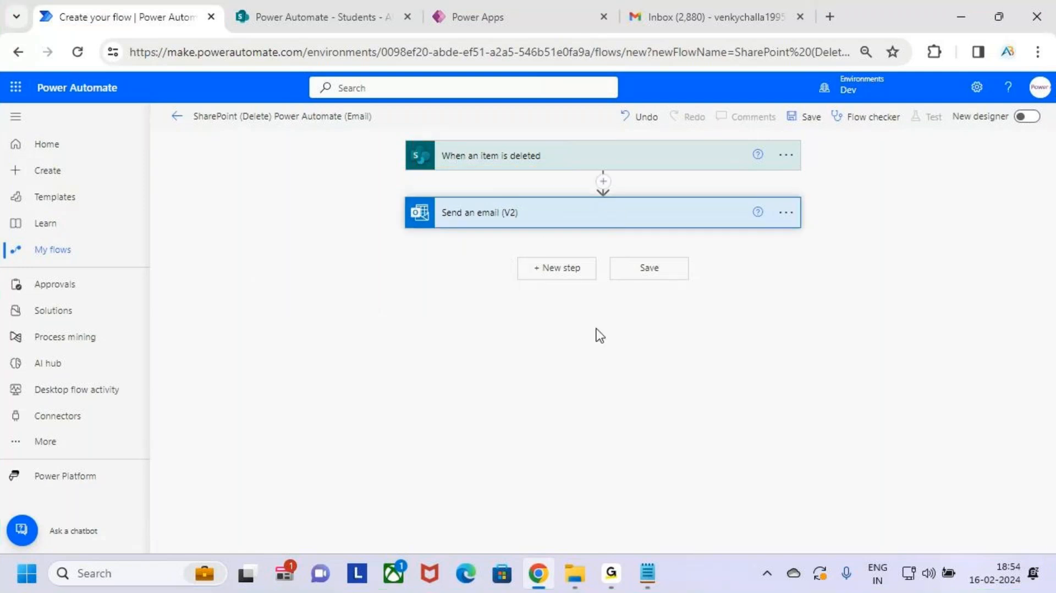
left_click(584, 215)
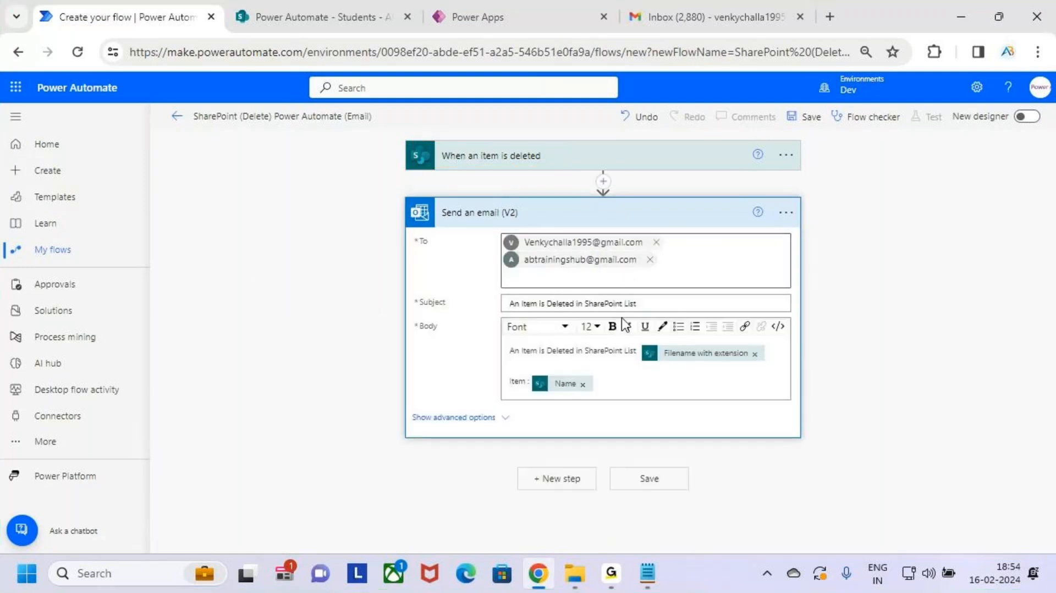
left_click_drag(655, 303, 497, 335)
left_click(608, 401)
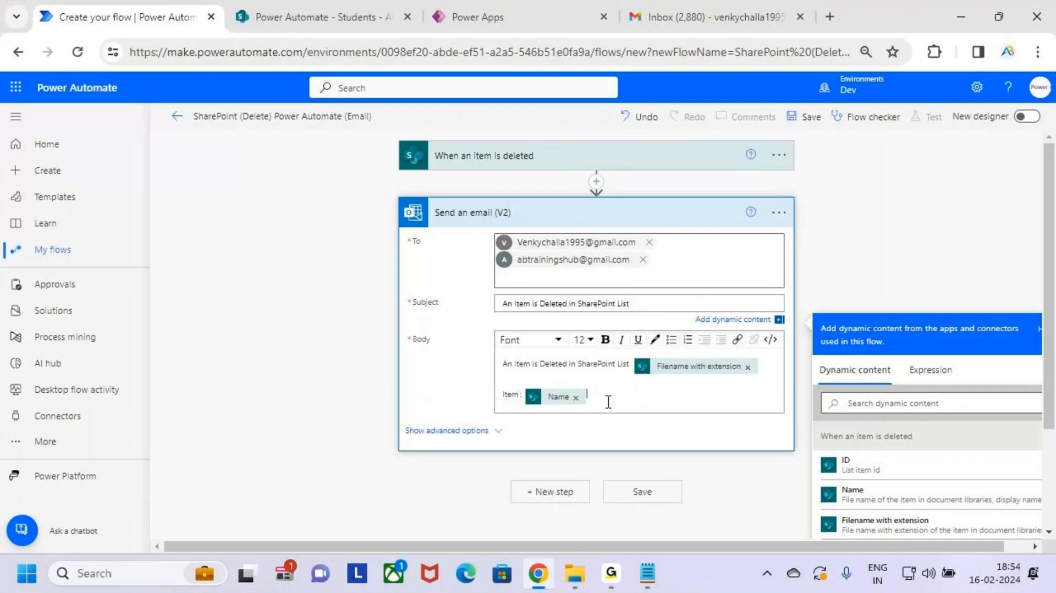
left_click(632, 176)
left_click(790, 120)
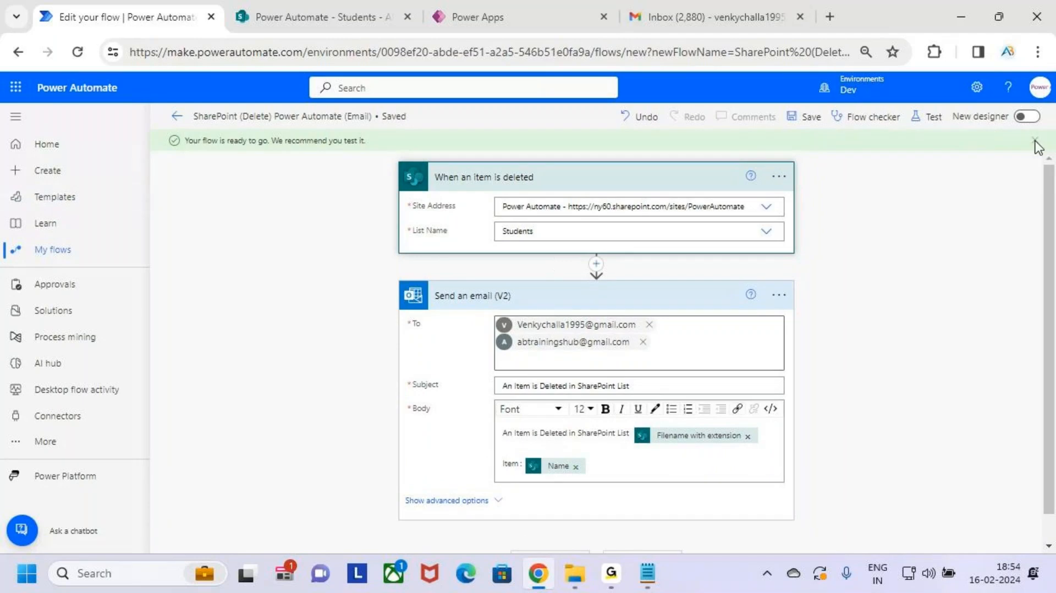
Step: Start a manual test of the deletion flow and switch to the SharePoint Students list
left_click(929, 117)
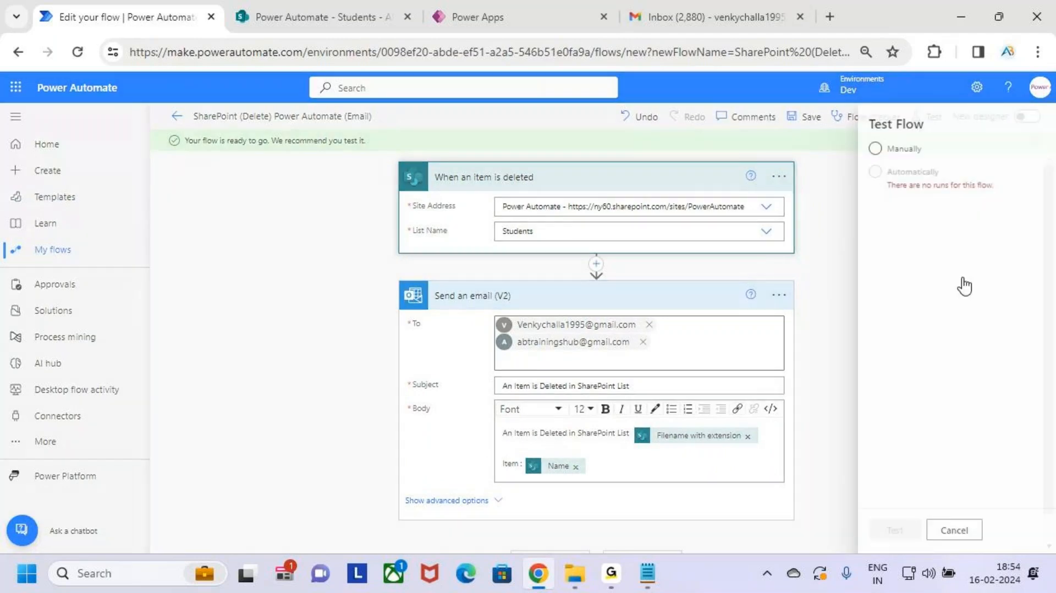
left_click(877, 149)
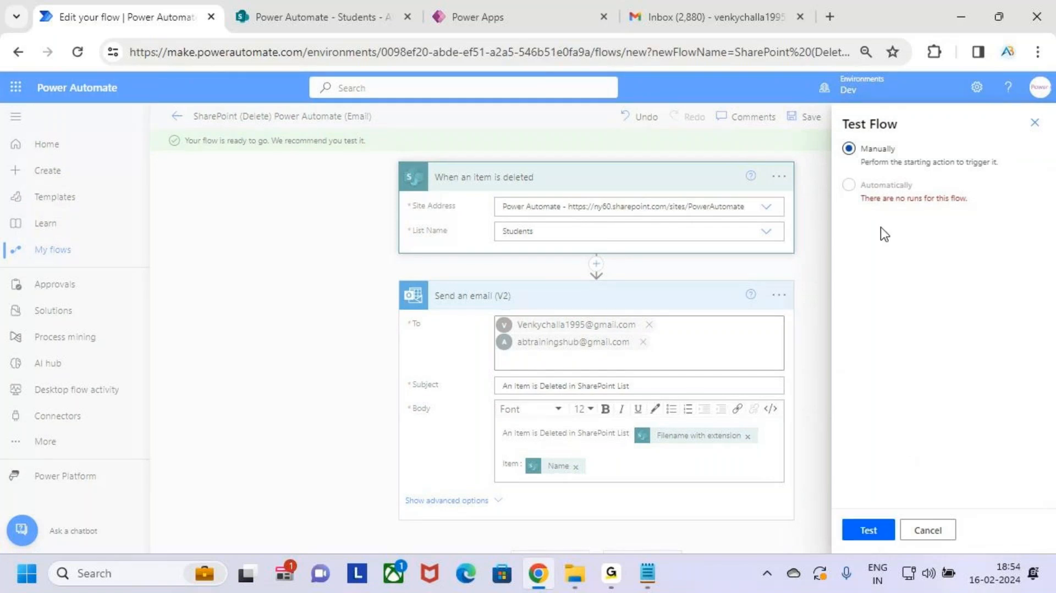
left_click(879, 533)
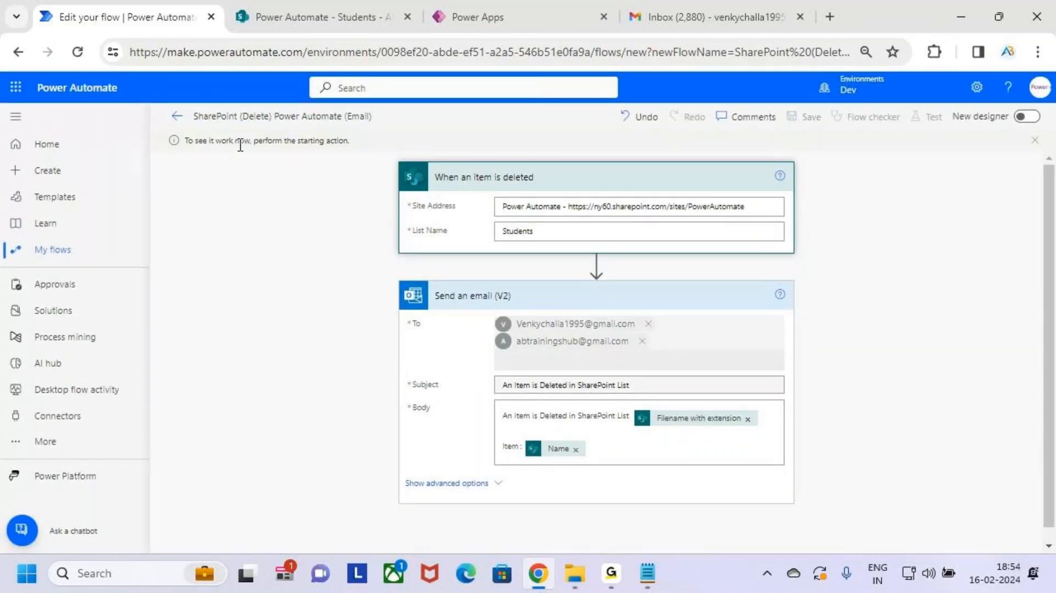
left_click(328, 10)
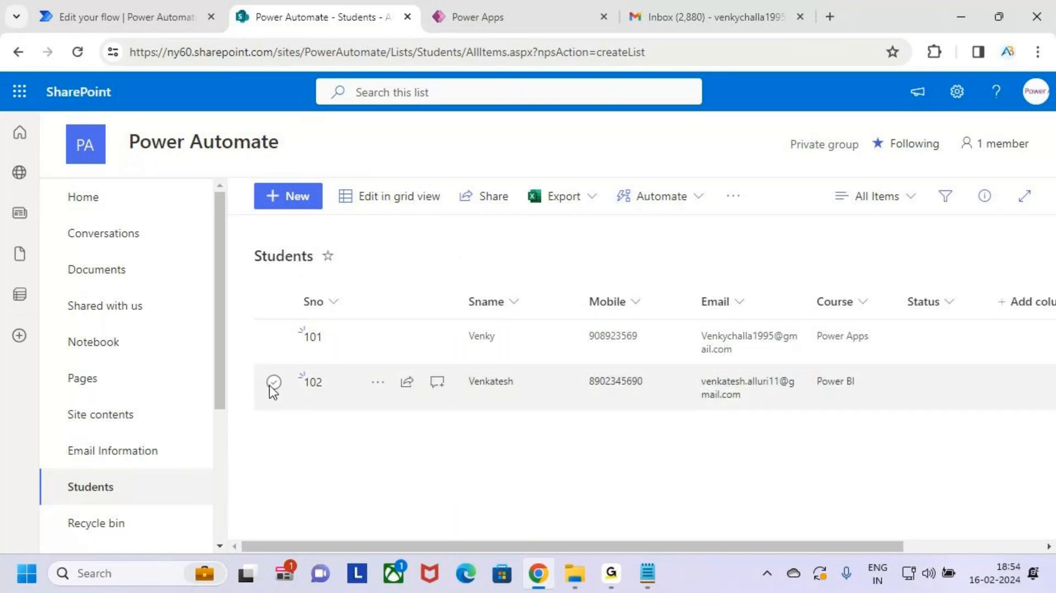
Step: Delete item 101 from the Students list and return to the flow's test run
left_click(275, 337)
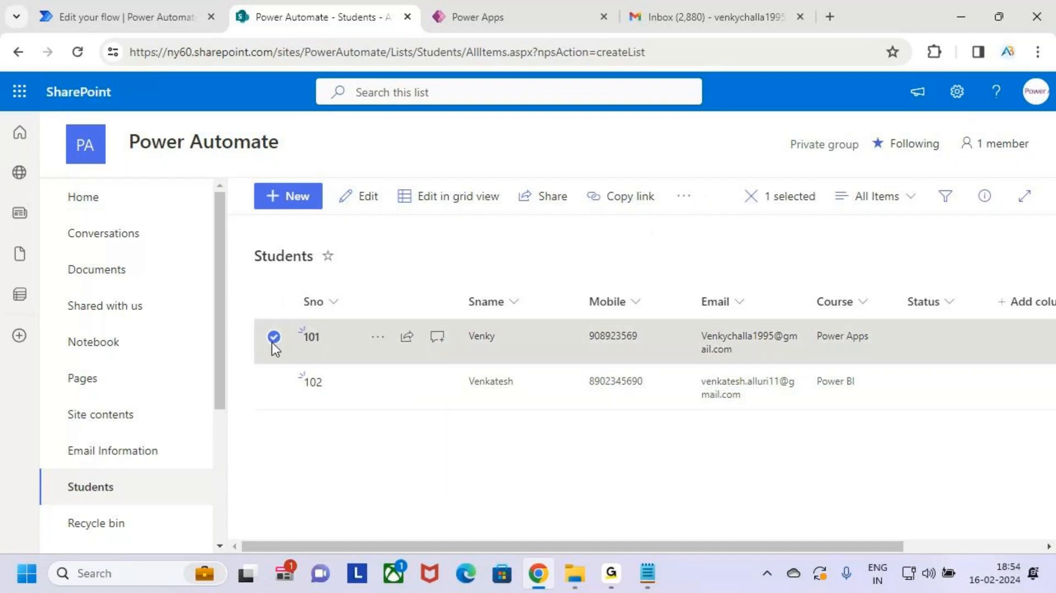
left_click(683, 197)
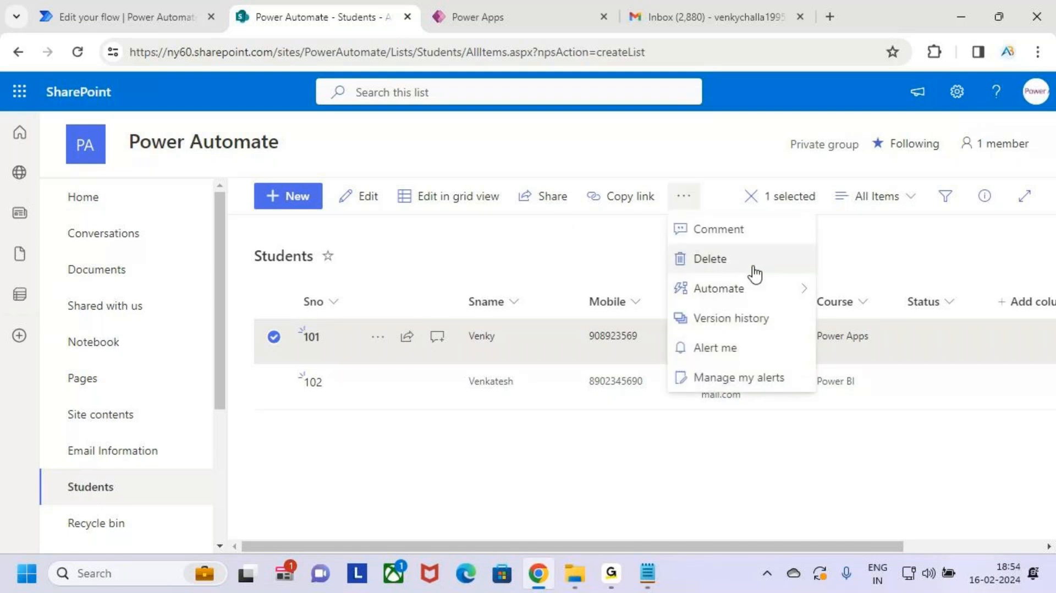
left_click(710, 259)
left_click(580, 384)
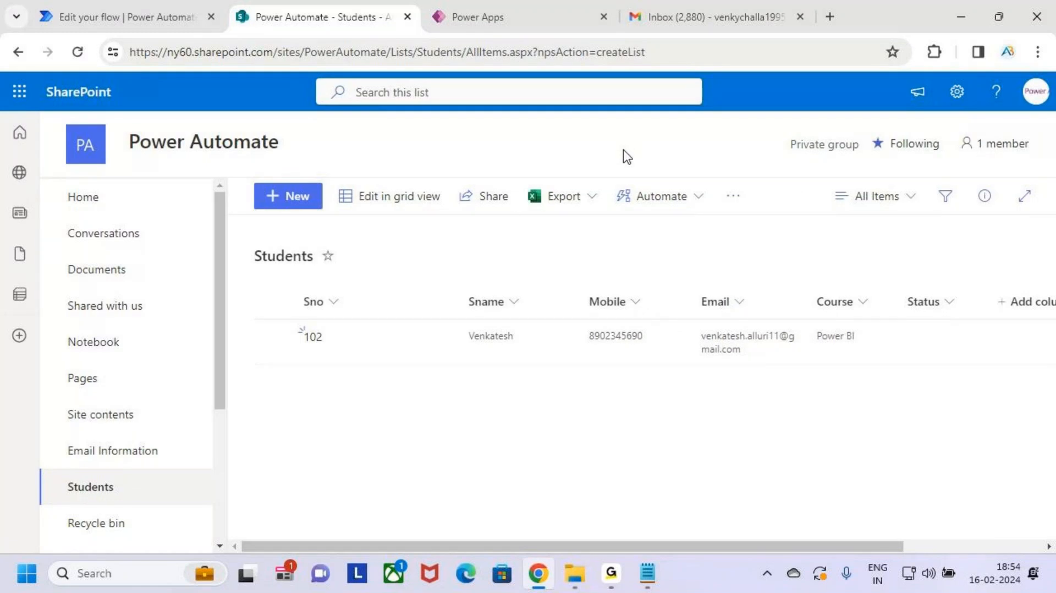
left_click(122, 12)
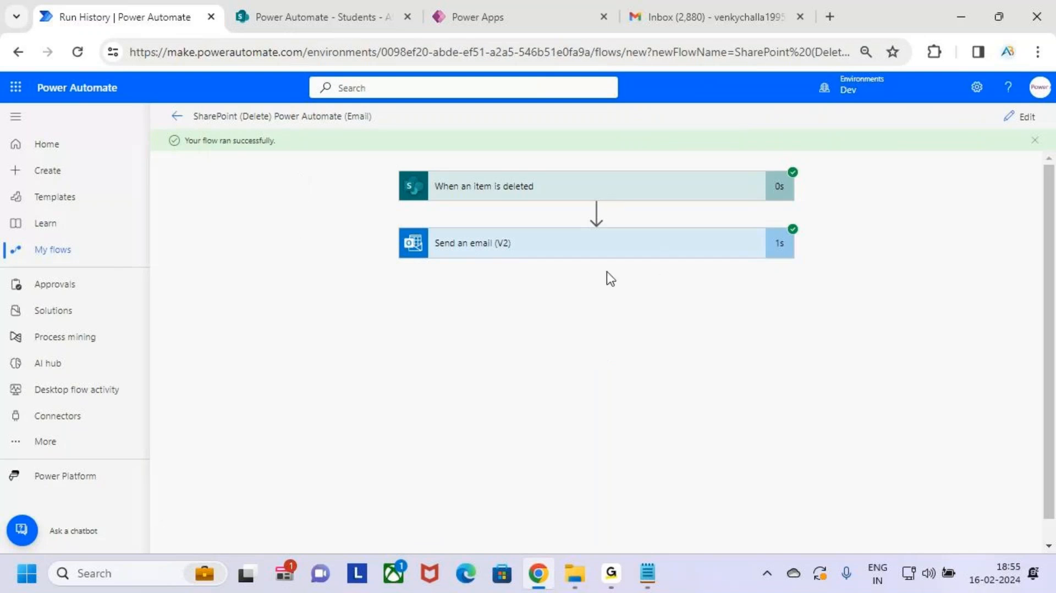
Step: Move from the succeeded two-step run to the Gmail inbox showing the new deletion email
left_click(694, 9)
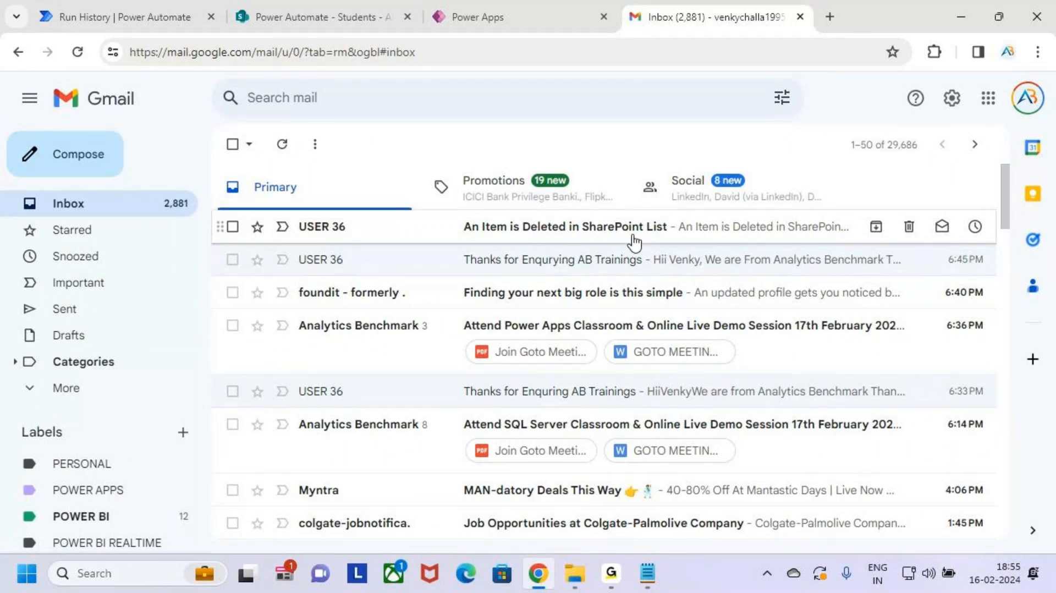
Step: Read the 'An Item is Deleted in SharePoint List' email confirming Item : 101, then return to the run history
left_click(379, 233)
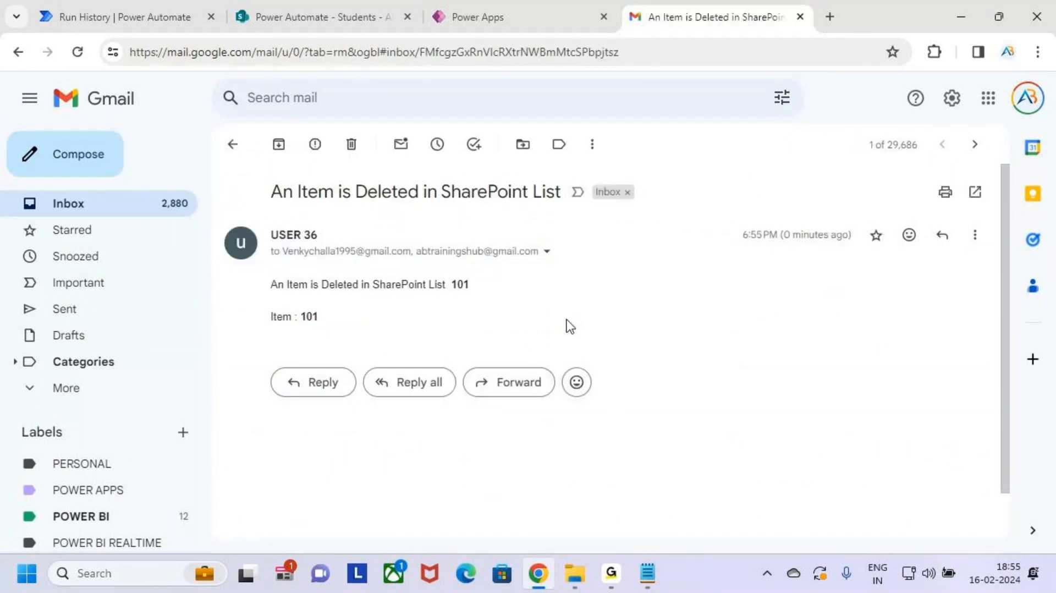
key("ctrl+2")
mouse_move(252, 269)
left_mouse_down()
mouse_move(312, 287)
mouse_move(473, 302)
mouse_move(492, 302)
mouse_move(461, 296)
mouse_move(498, 288)
left_mouse_up()
key("Escape")
left_click_drag(338, 327, 265, 330)
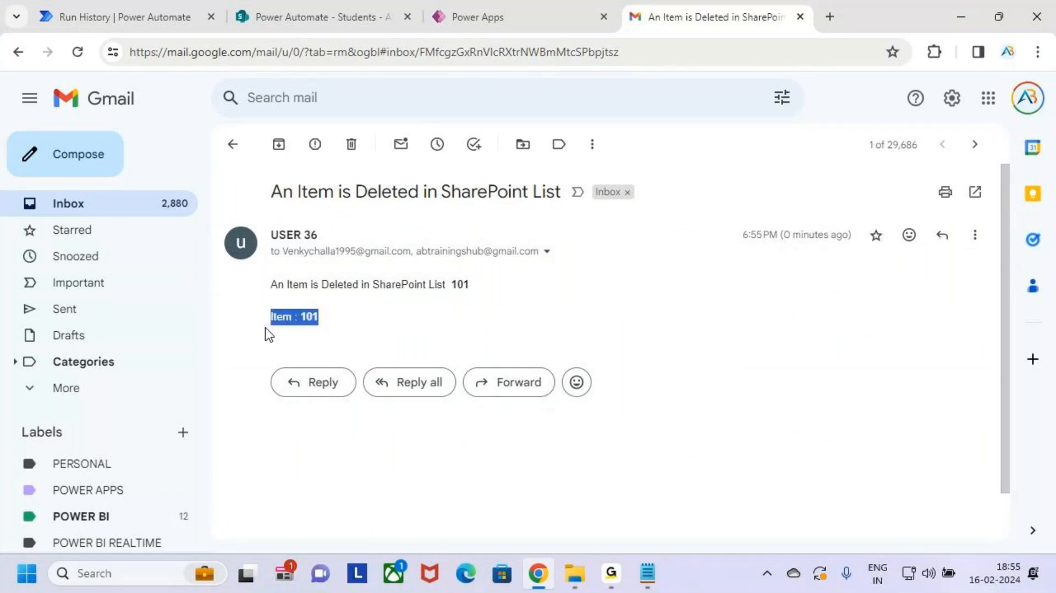
left_click(368, 340)
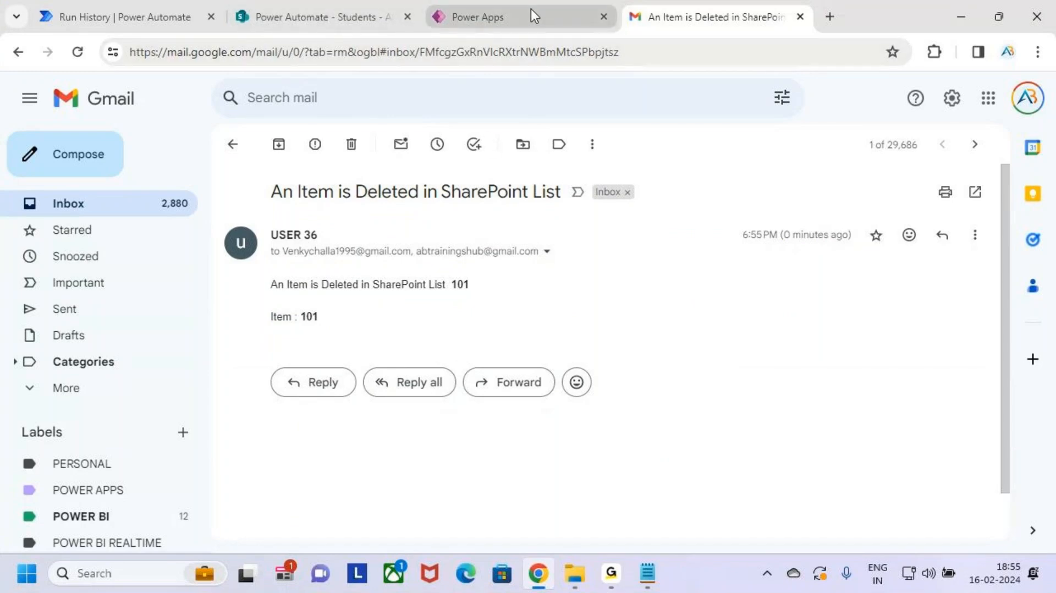
left_click(342, 6)
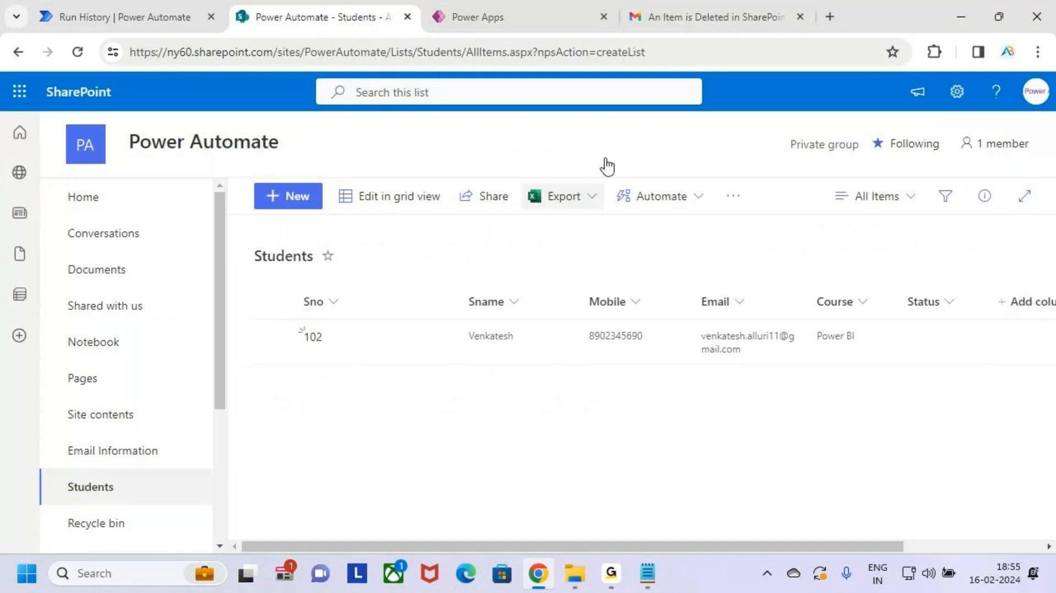
left_click(132, 16)
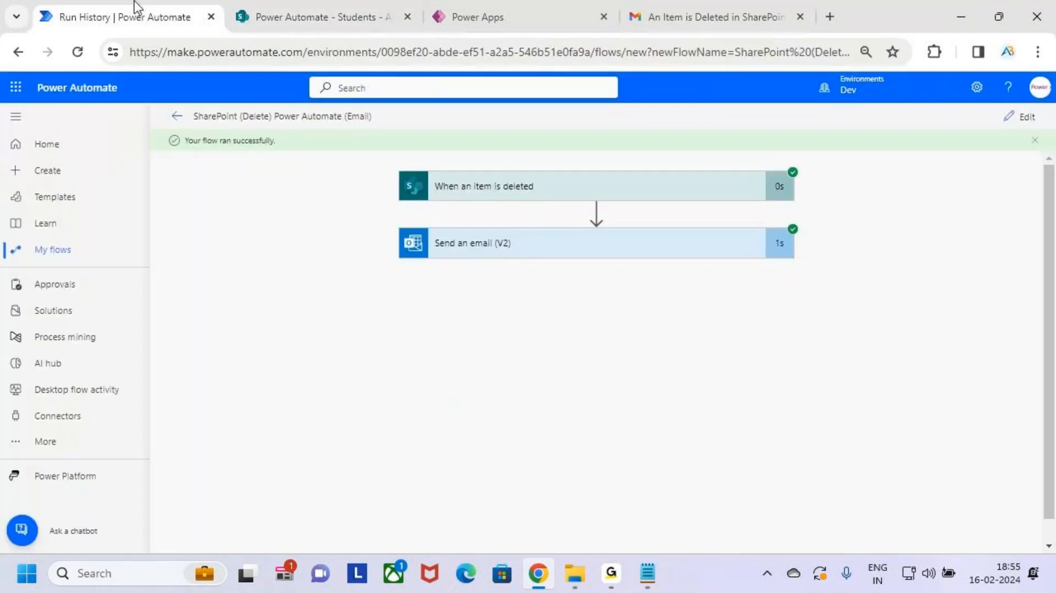
Step: Reopen the flow in the designer, point out the Deleted by dynamic content, collapse both steps and return to SharePoint
left_click(1017, 124)
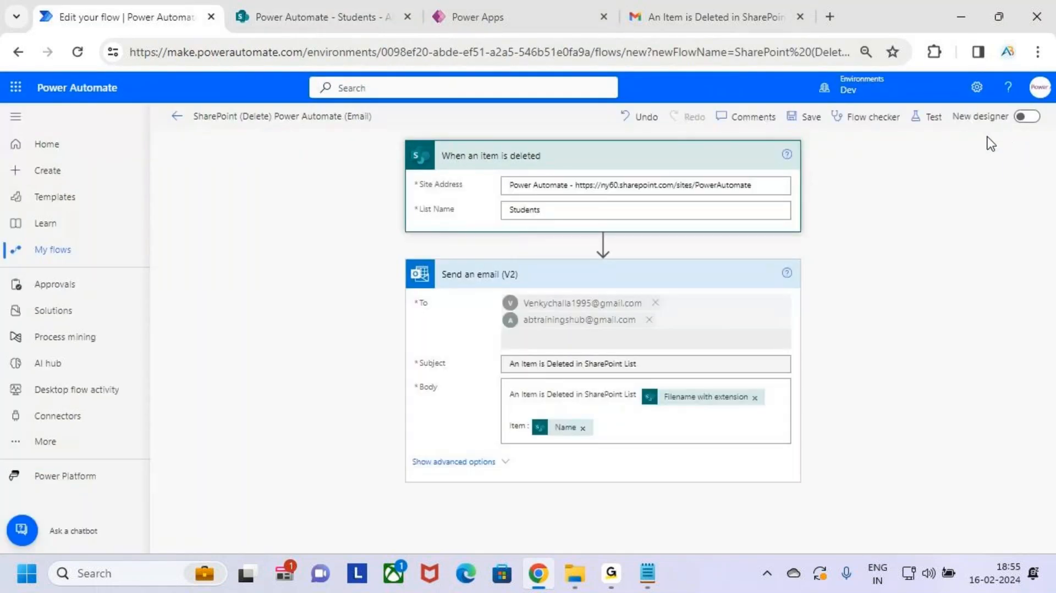
left_click(653, 429)
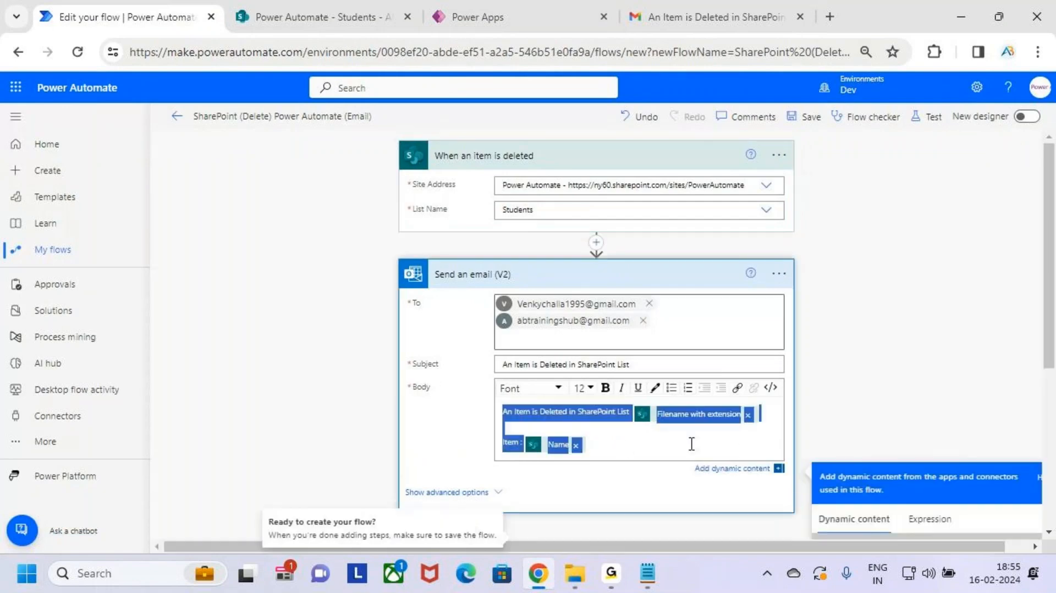
scroll(985, 389, "down", 3)
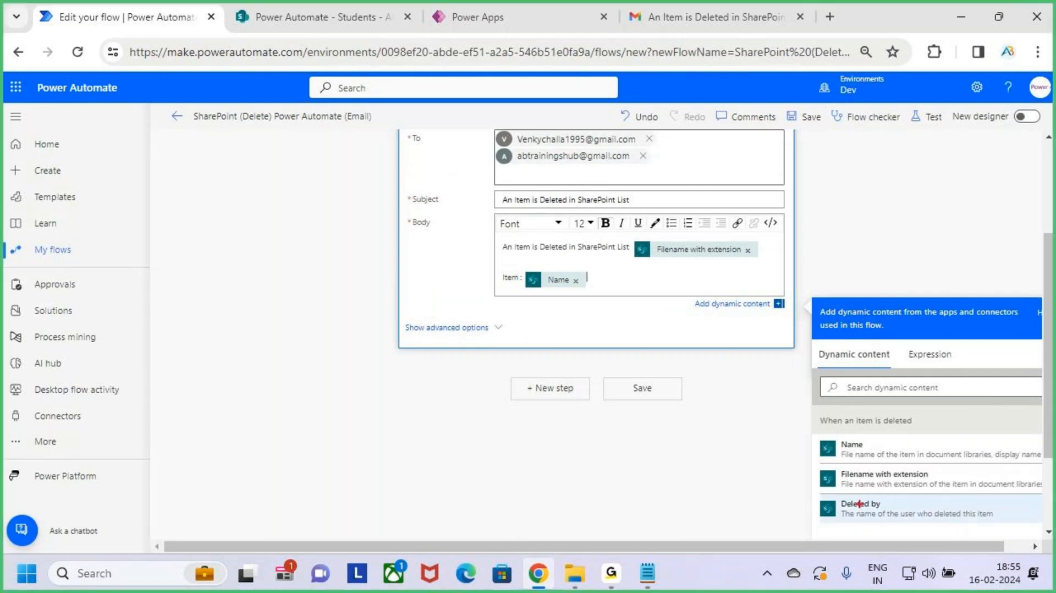
left_click_drag(818, 493, 999, 527)
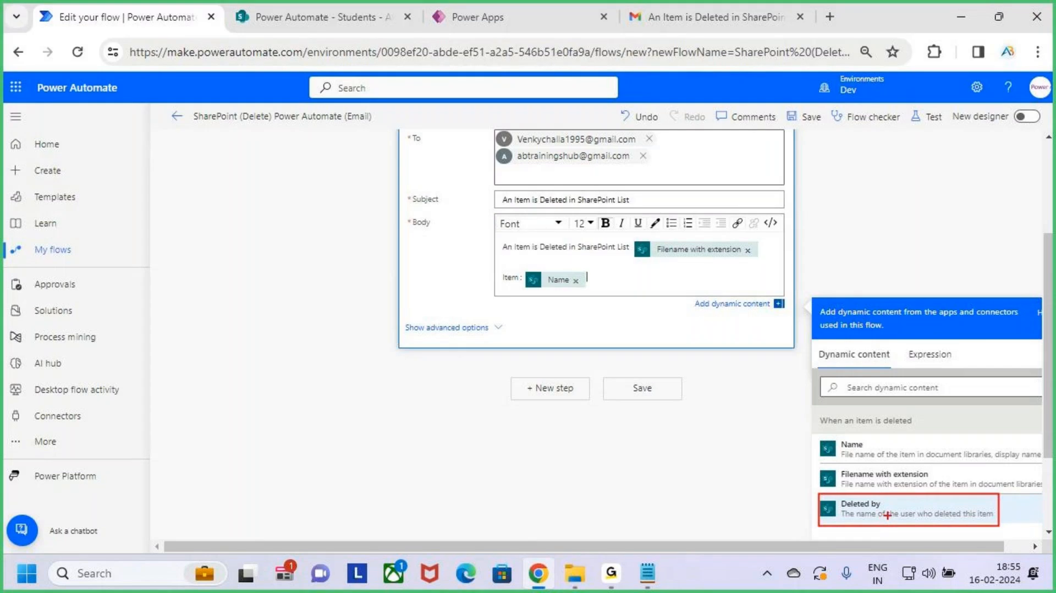
mouse_move(833, 526)
left_mouse_down()
mouse_move(632, 300)
mouse_move(622, 267)
mouse_move(612, 291)
mouse_move(667, 280)
left_mouse_up()
key("Escape")
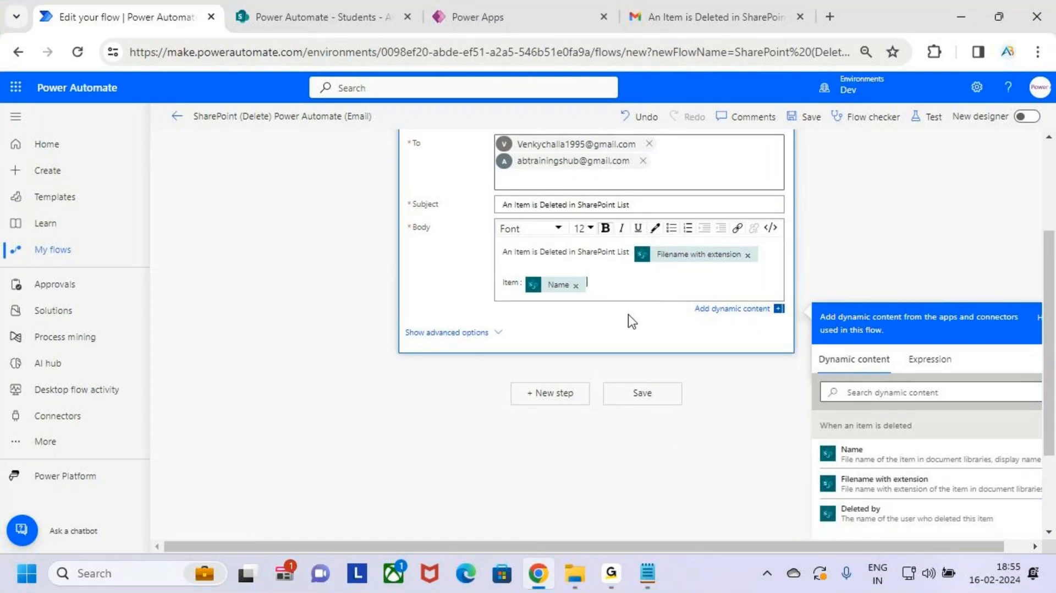
scroll(632, 322, "up", 3)
left_click(641, 272)
left_click(652, 171)
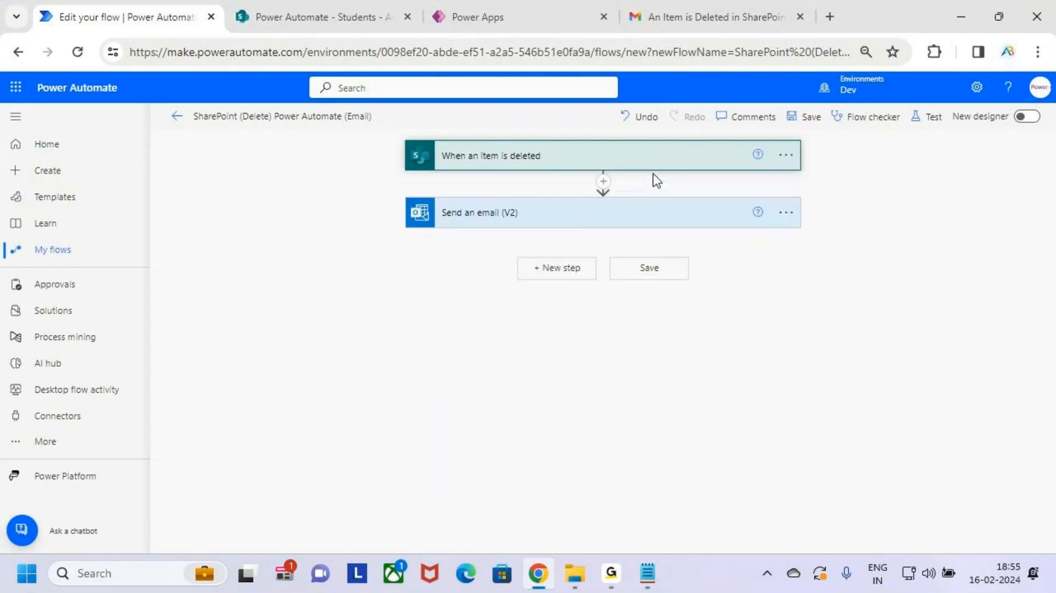
left_click(341, 12)
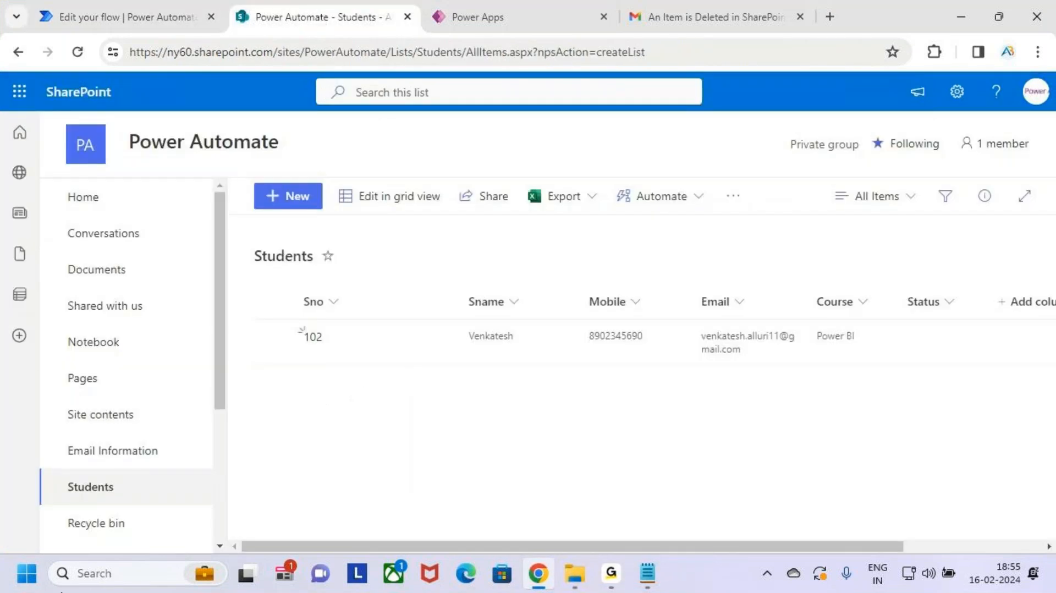
Step: Review task 8 in the '3.Cloud Flows' Notepad notes, highlighting its 'modified in' wording, then restore Chrome
left_click(960, 16)
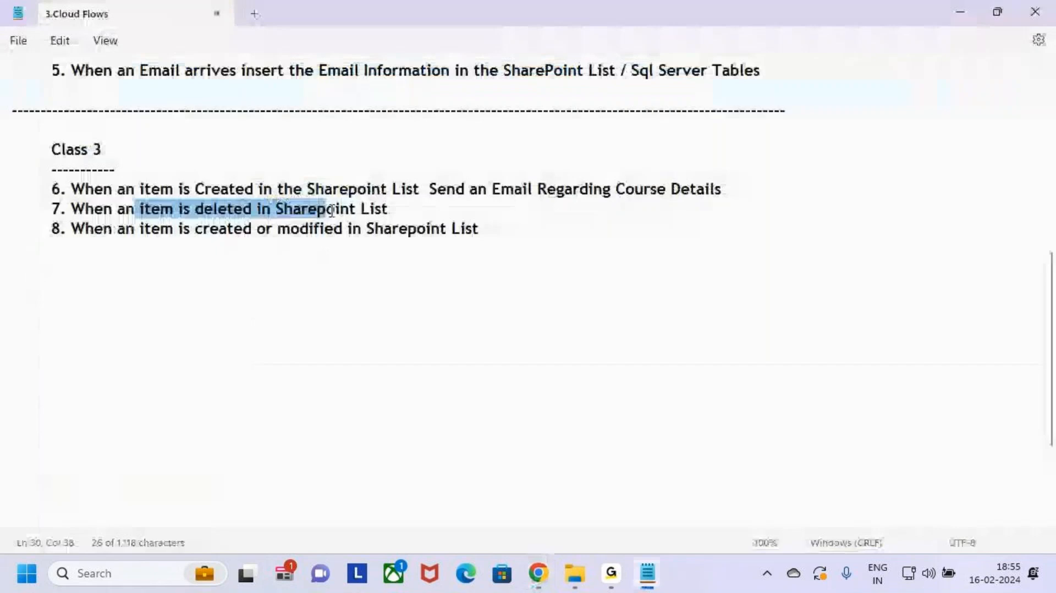
left_click(485, 220)
left_click(527, 248)
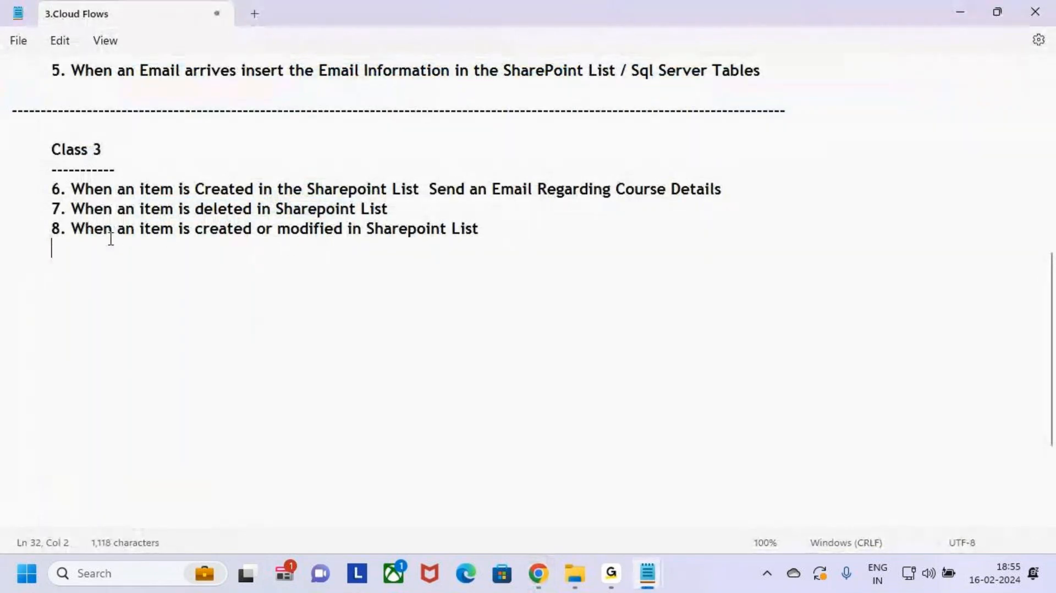
left_click_drag(87, 234, 483, 230)
left_click(526, 227)
left_click_drag(277, 229, 483, 235)
left_click(525, 233)
left_click(539, 574)
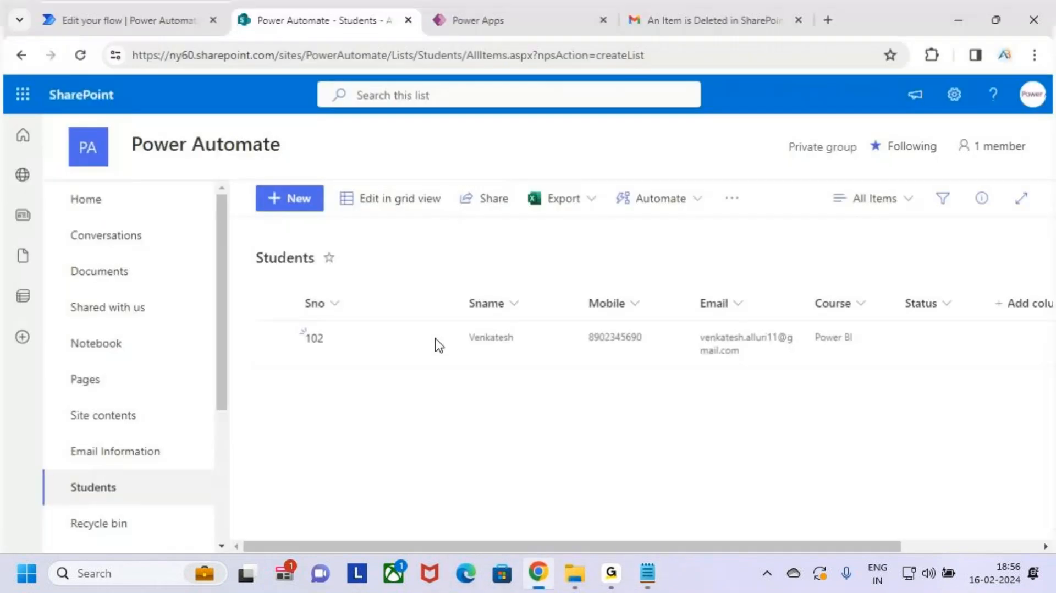
Step: Start a new automated cloud flow from the Create page
left_click(132, 15)
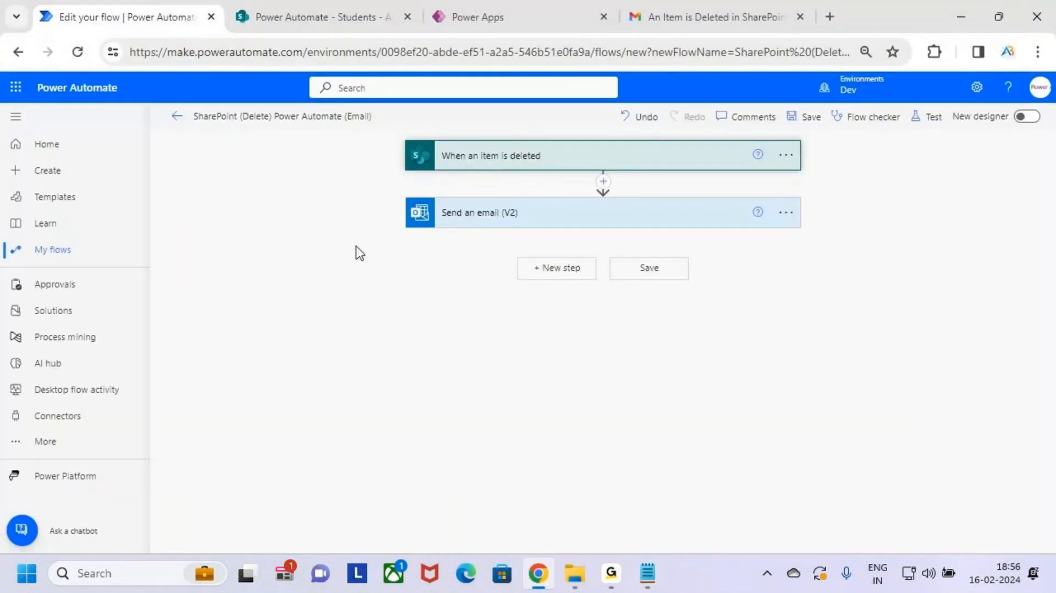
left_click(88, 173)
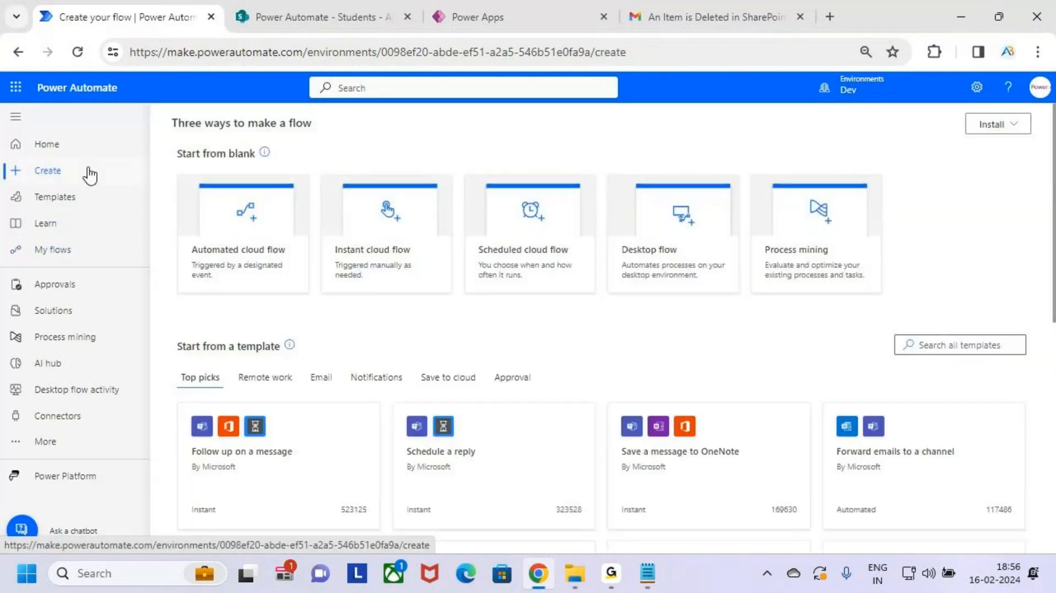
key("ctrl+2")
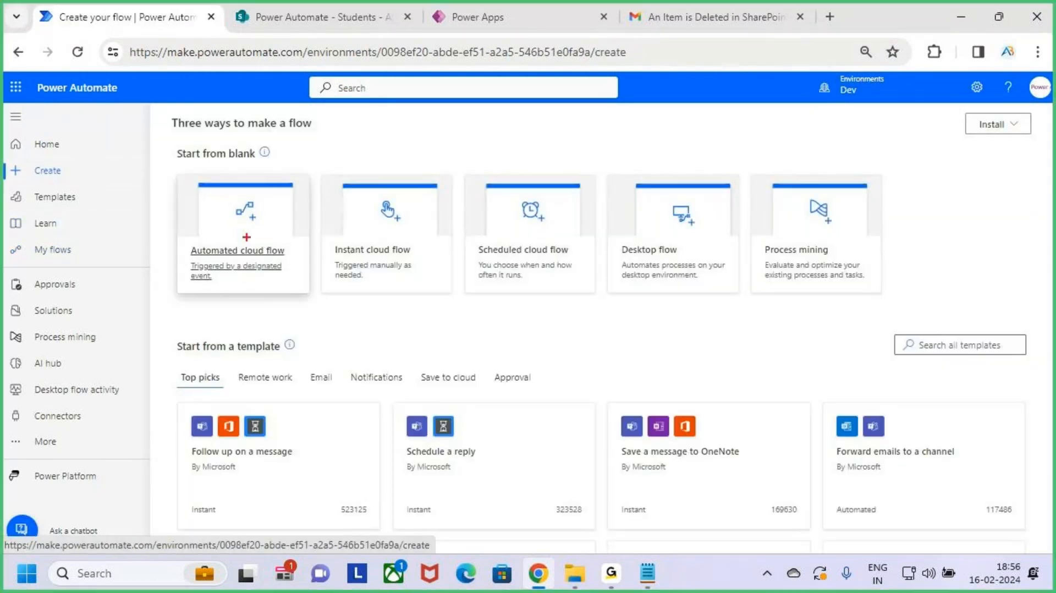
left_click_drag(172, 170, 306, 294)
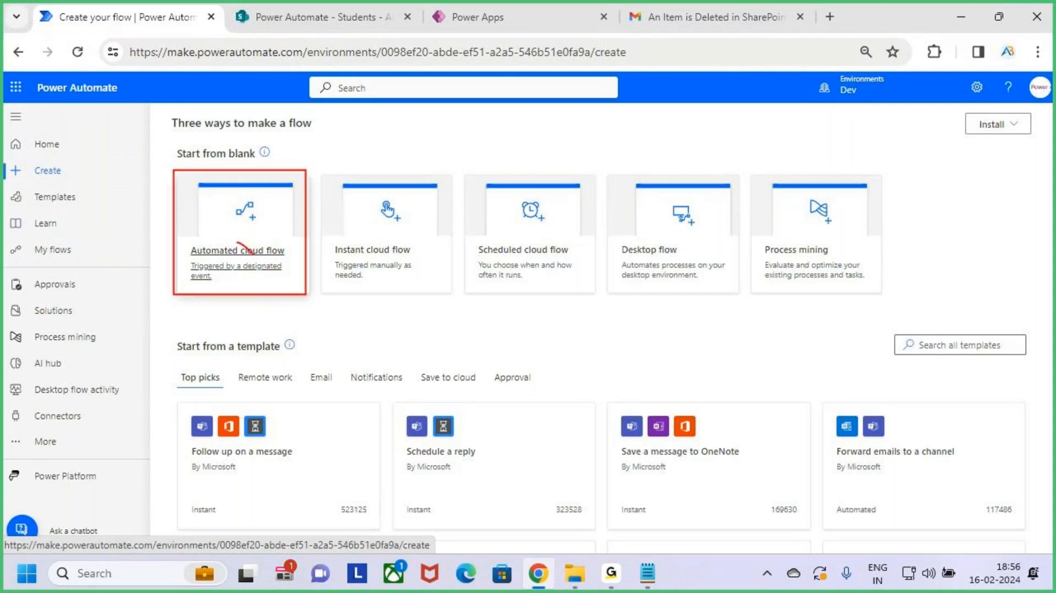
left_click_drag(253, 253, 296, 173)
key("Escape")
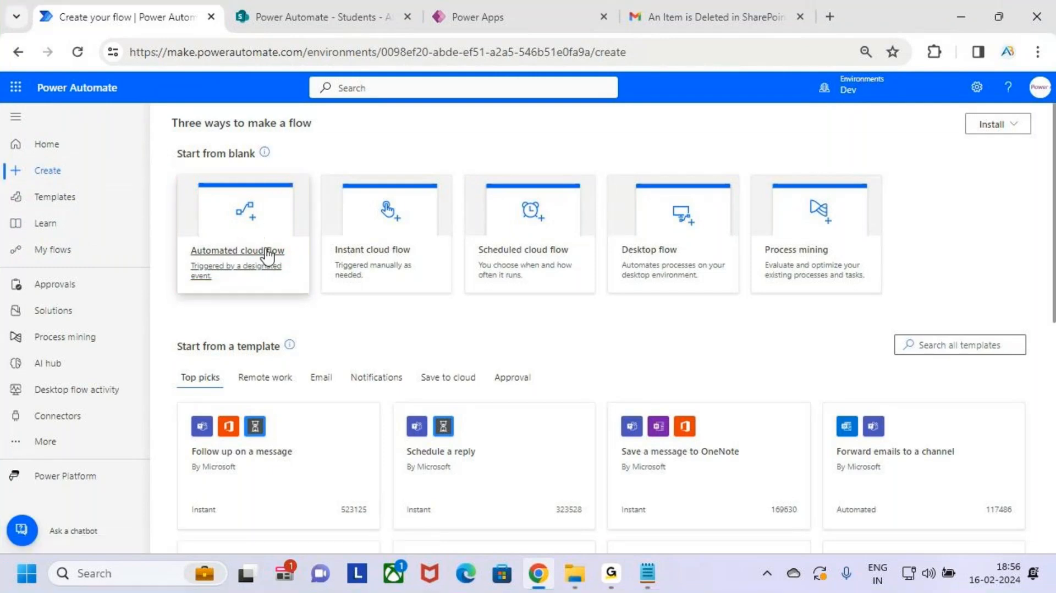
left_click(238, 231)
Step: Name the flow 'SharePoint (Update) - Power Automate (Email)'
left_click(610, 193)
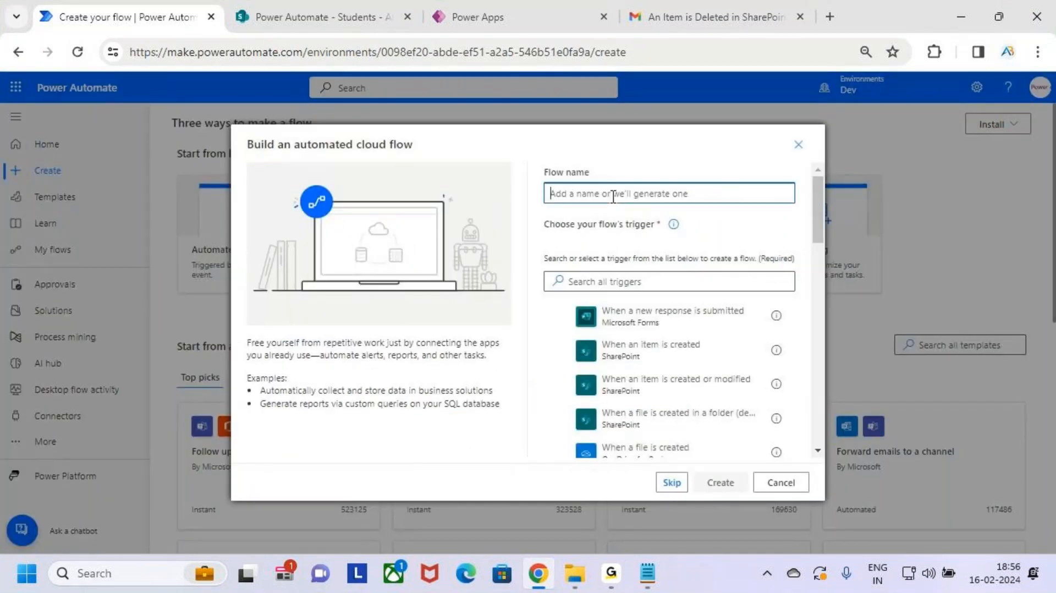
type("S")
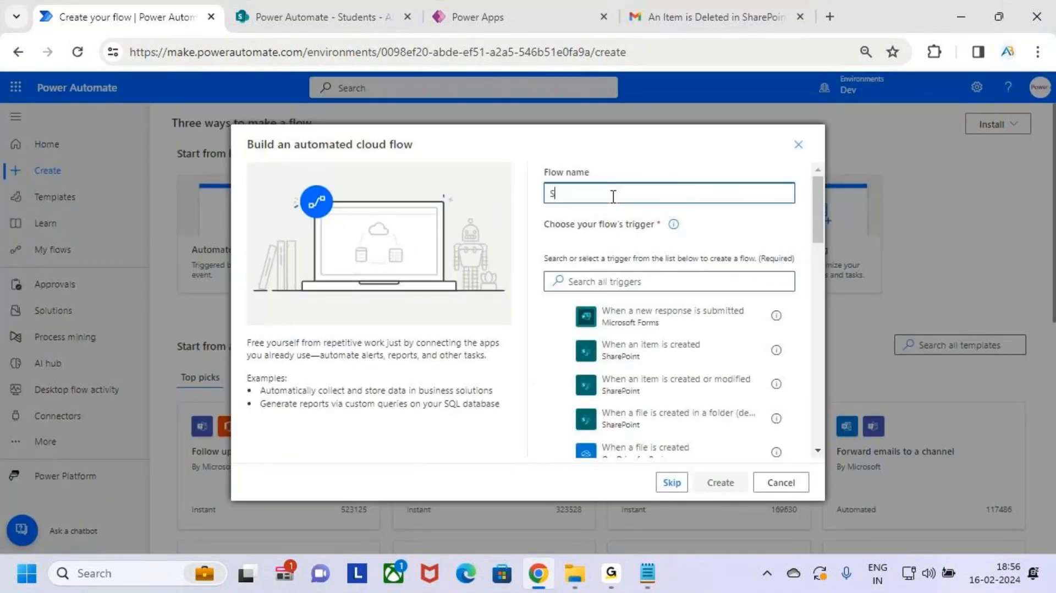
type("harePoint")
type("(Update) - Power")
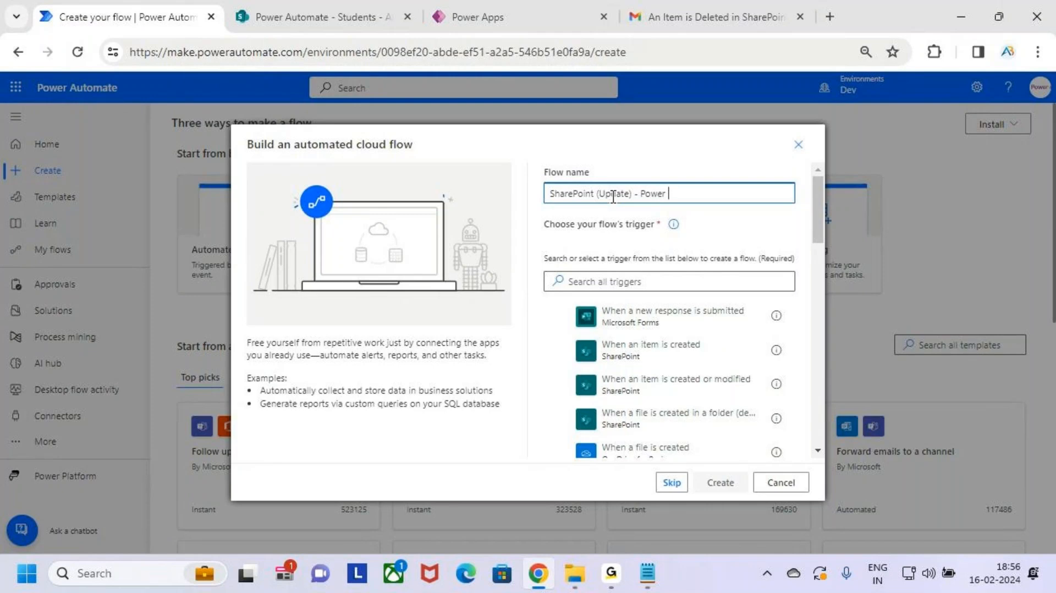
type(" Automate (Email")
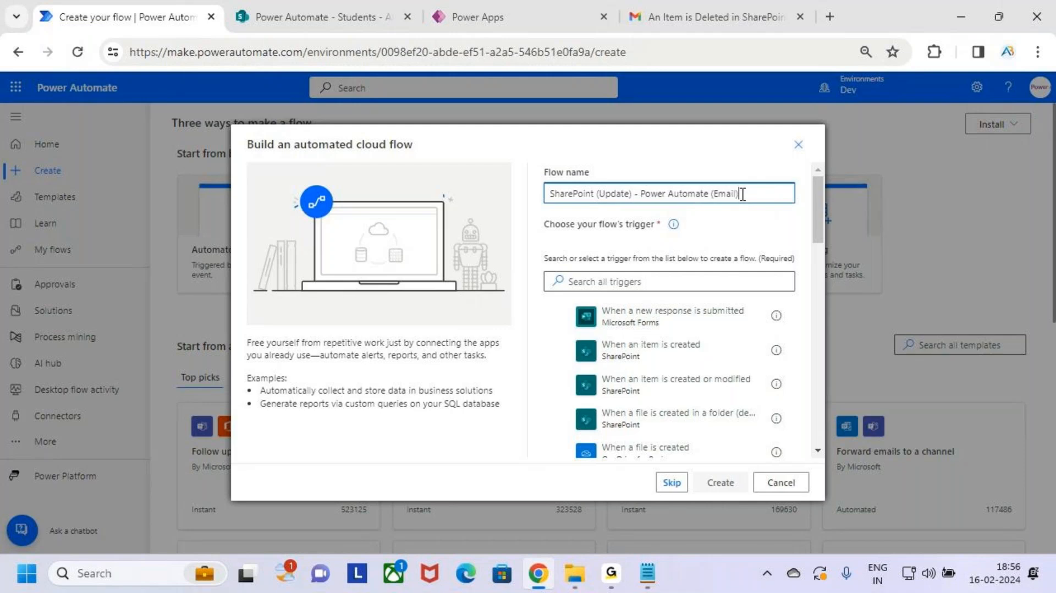
left_click_drag(741, 193, 550, 194)
Step: Create the flow with the SharePoint 'When an item is created or modified' trigger, with New designer off
left_click(608, 284)
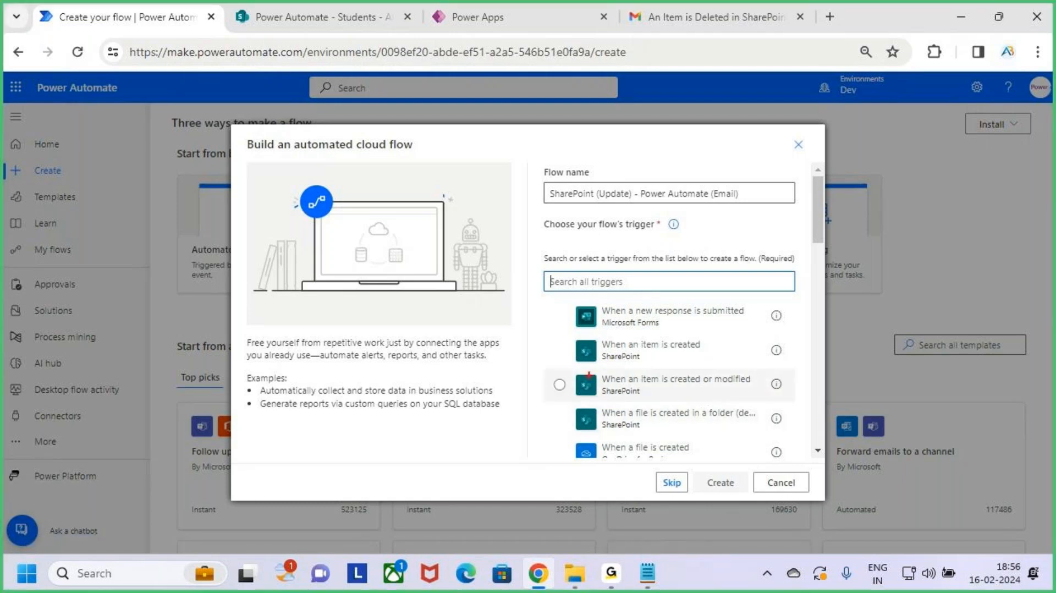
left_click_drag(583, 370, 763, 401)
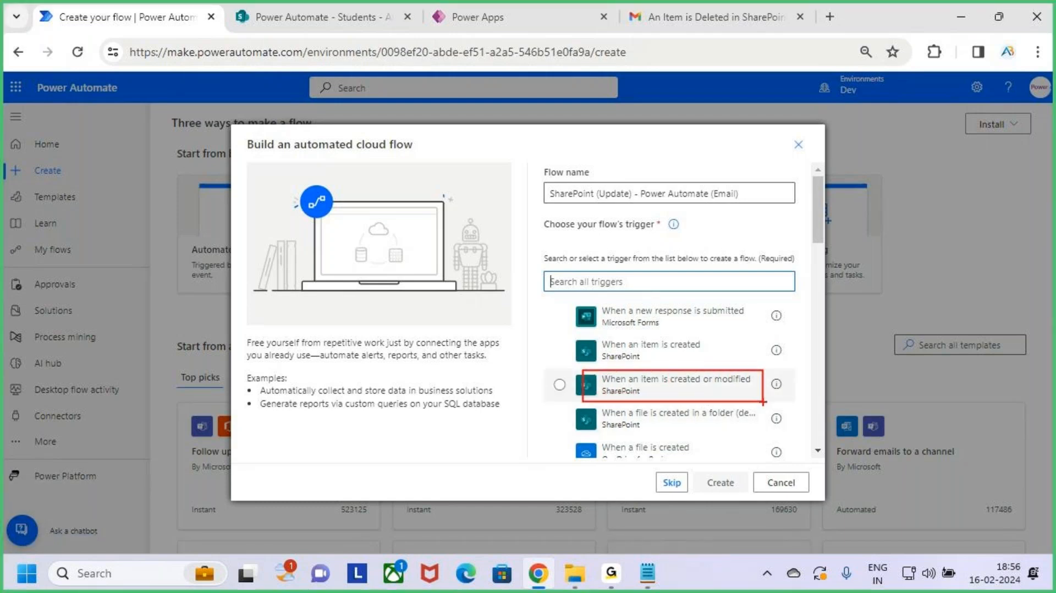
mouse_move(658, 339)
left_mouse_down()
mouse_move(658, 355)
mouse_move(675, 352)
left_mouse_up()
key("Escape")
left_click(682, 385)
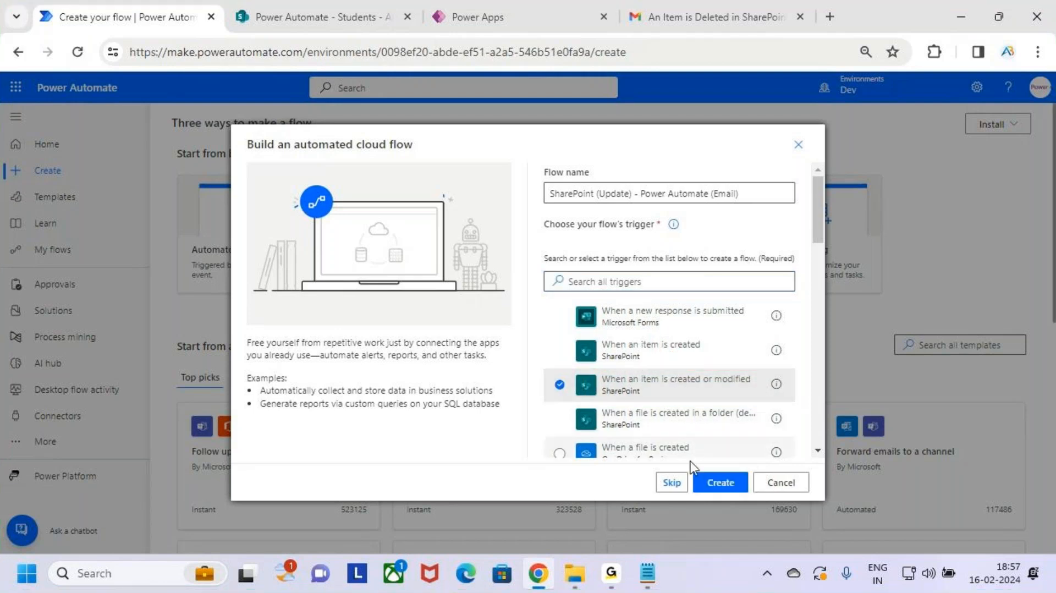
key("ctrl+2")
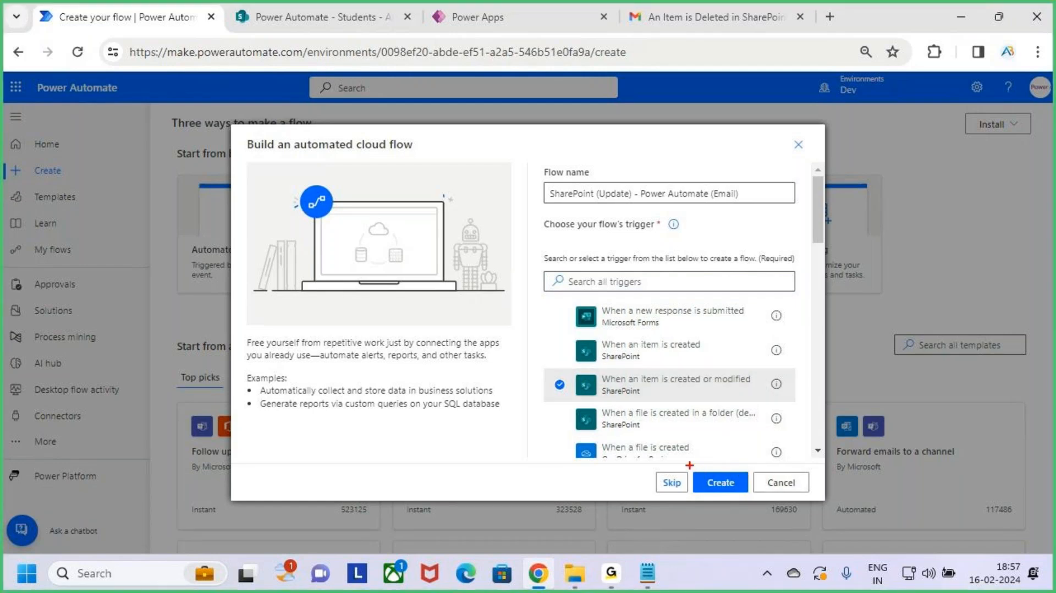
mouse_move(689, 465)
left_mouse_down()
mouse_move(753, 497)
mouse_move(778, 407)
left_mouse_up()
key("Escape")
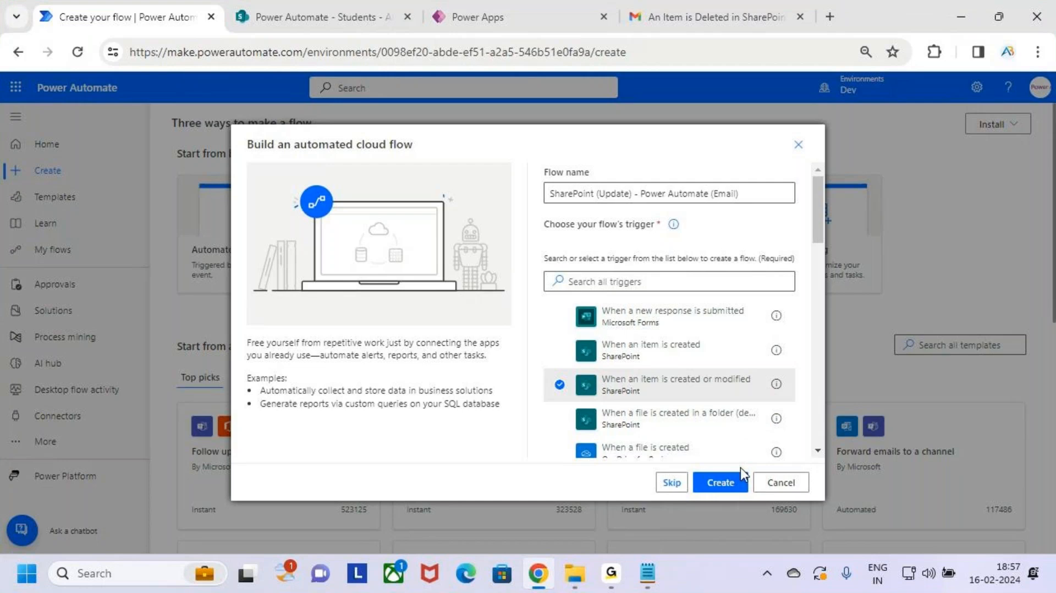
left_click(736, 479)
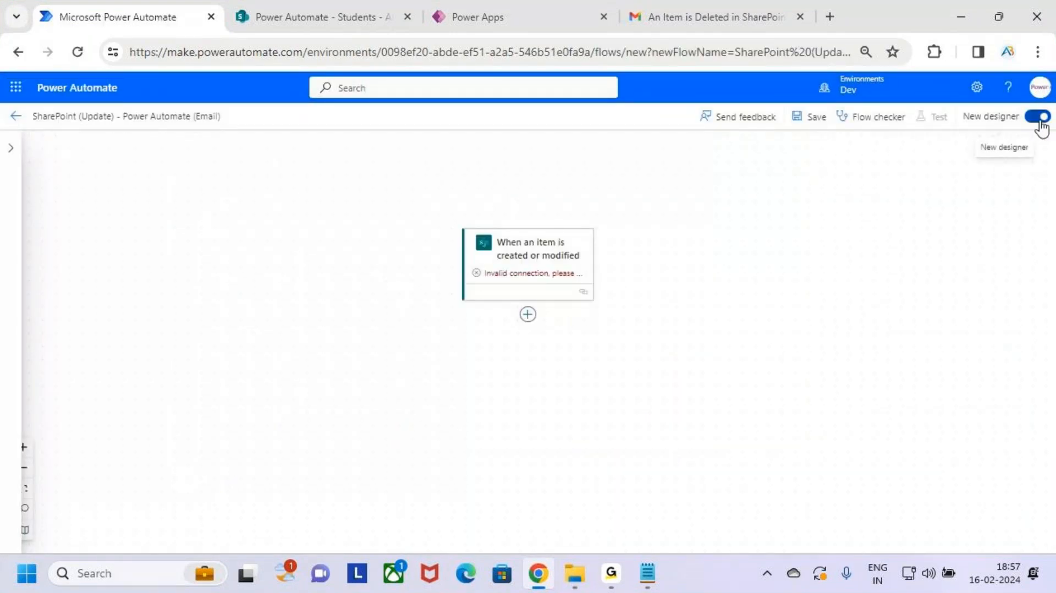
left_click(1038, 116)
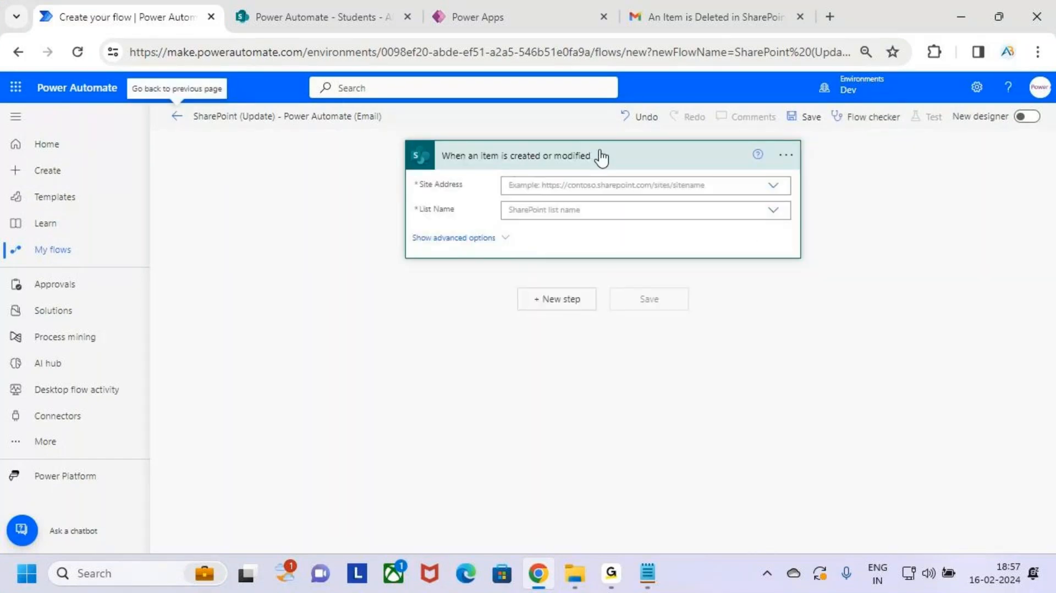
Step: Point the trigger at the Power Automate site's Students list and add a new step
key("ctrl+2")
left_click_drag(428, 139, 615, 175)
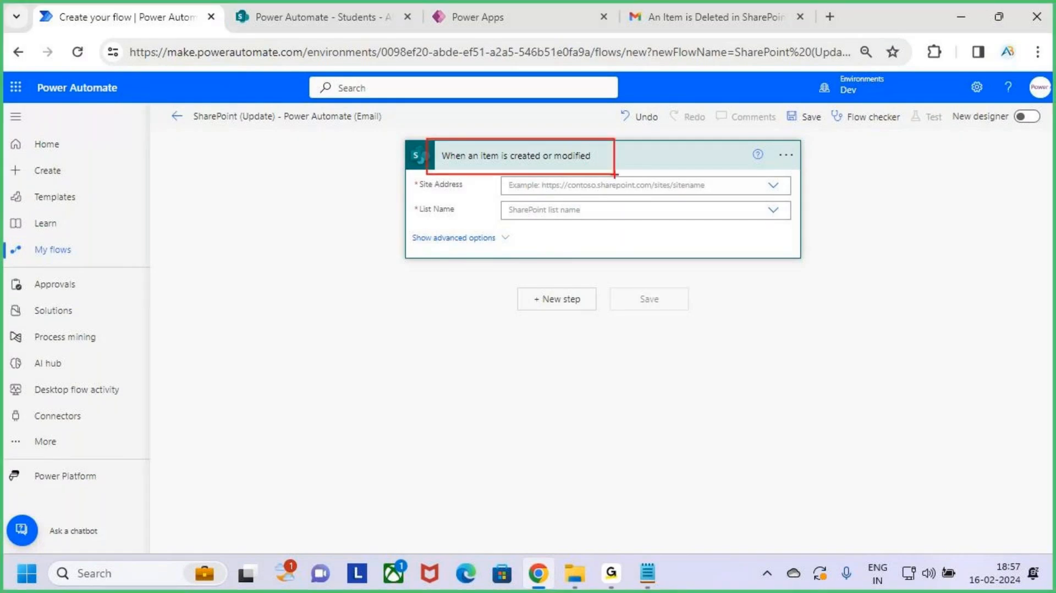
key("Escape")
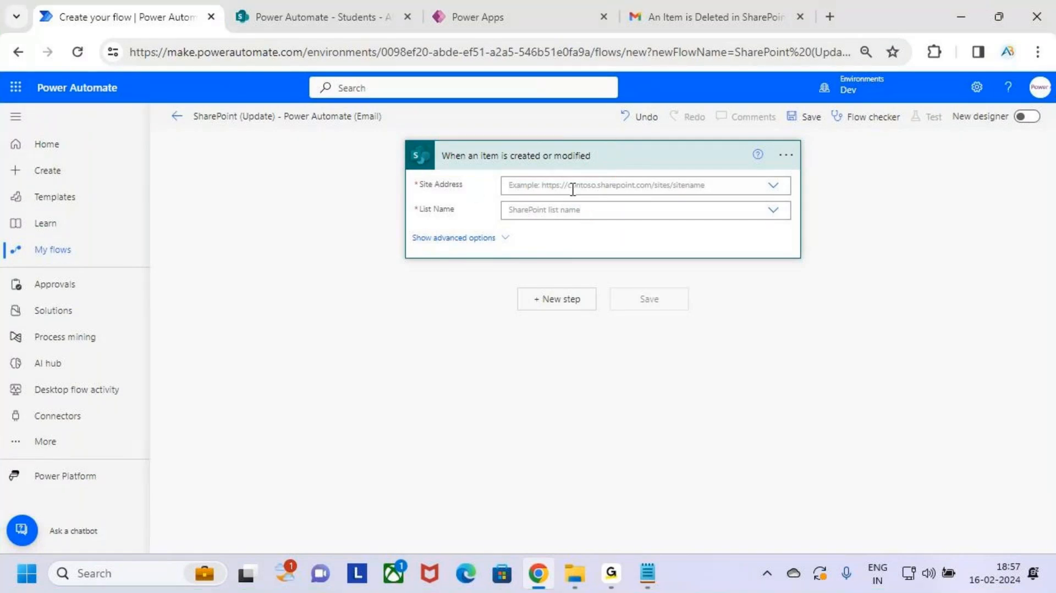
left_click(570, 186)
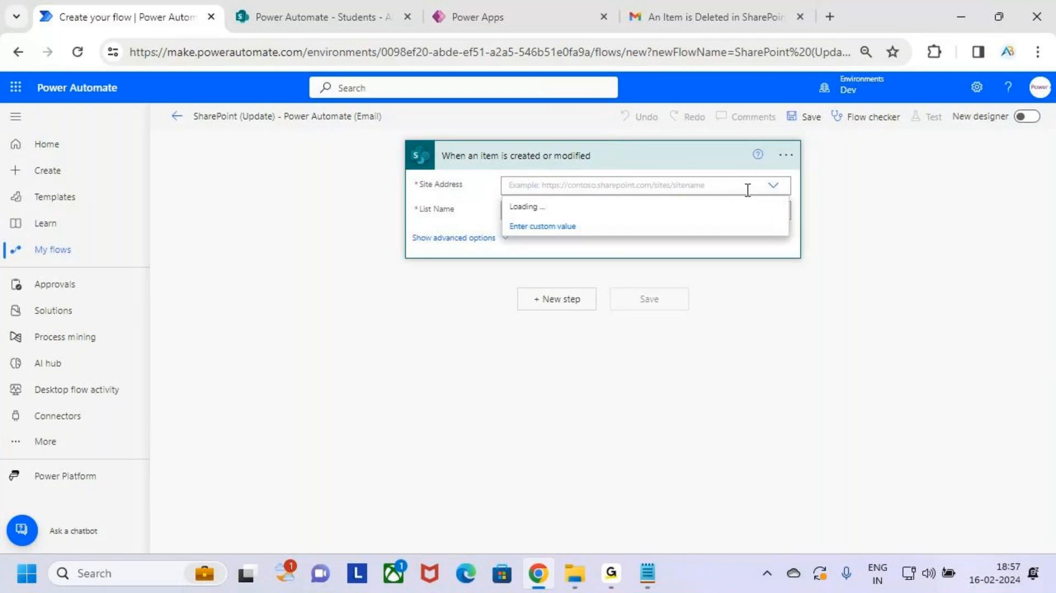
left_click(776, 187)
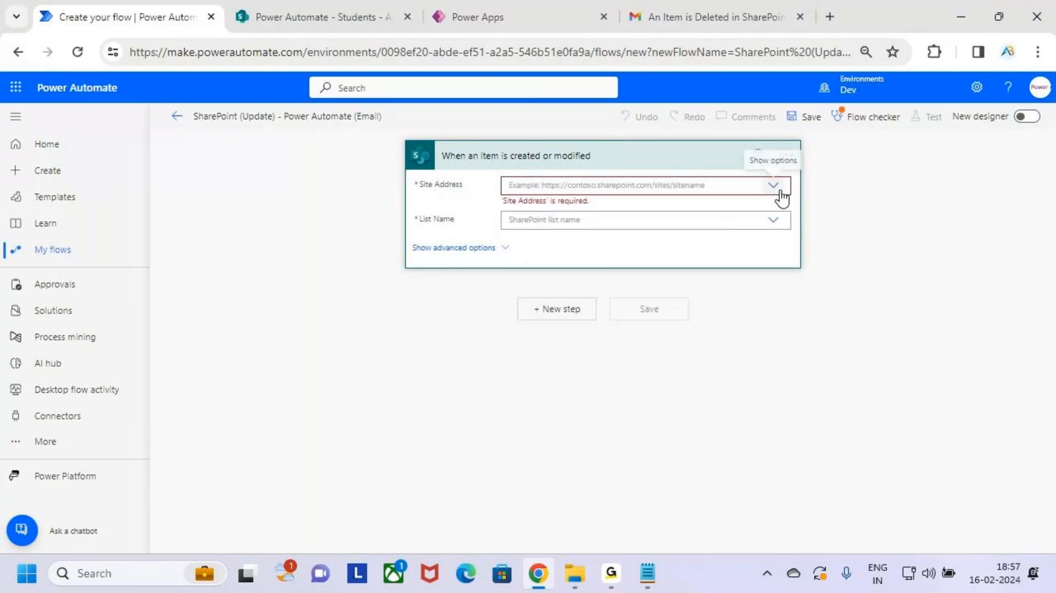
left_click(775, 187)
key("ctrl+2")
left_click_drag(513, 339, 643, 357)
key("Escape")
left_click(713, 345)
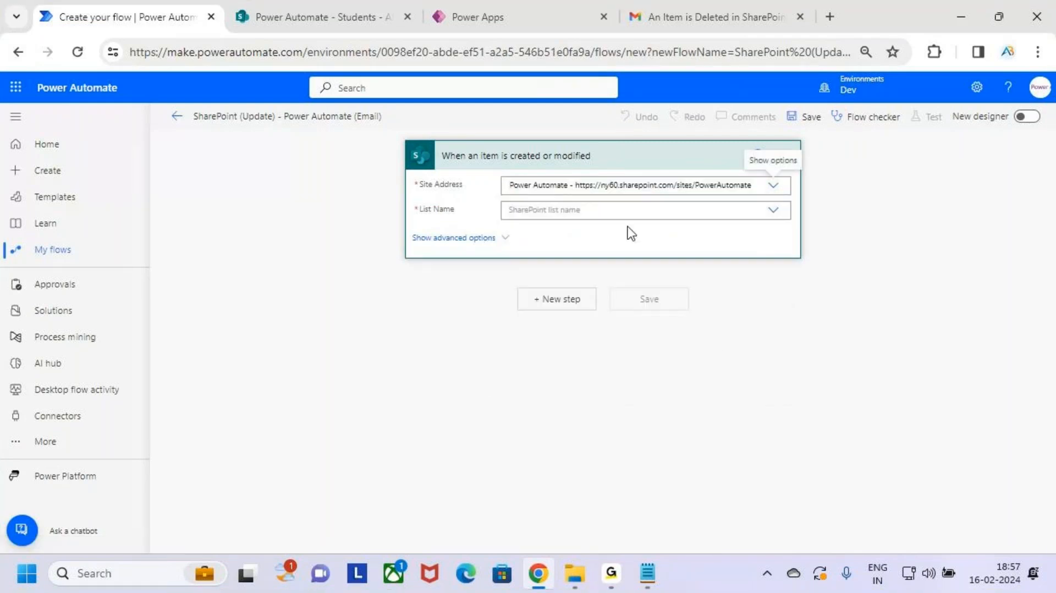
left_click(611, 213)
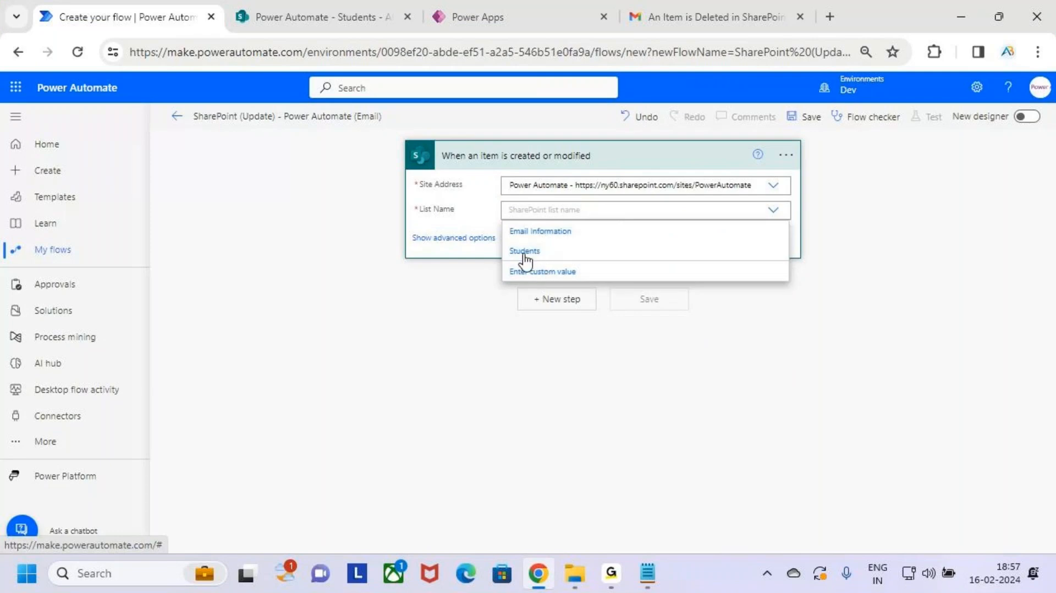
left_click(546, 253)
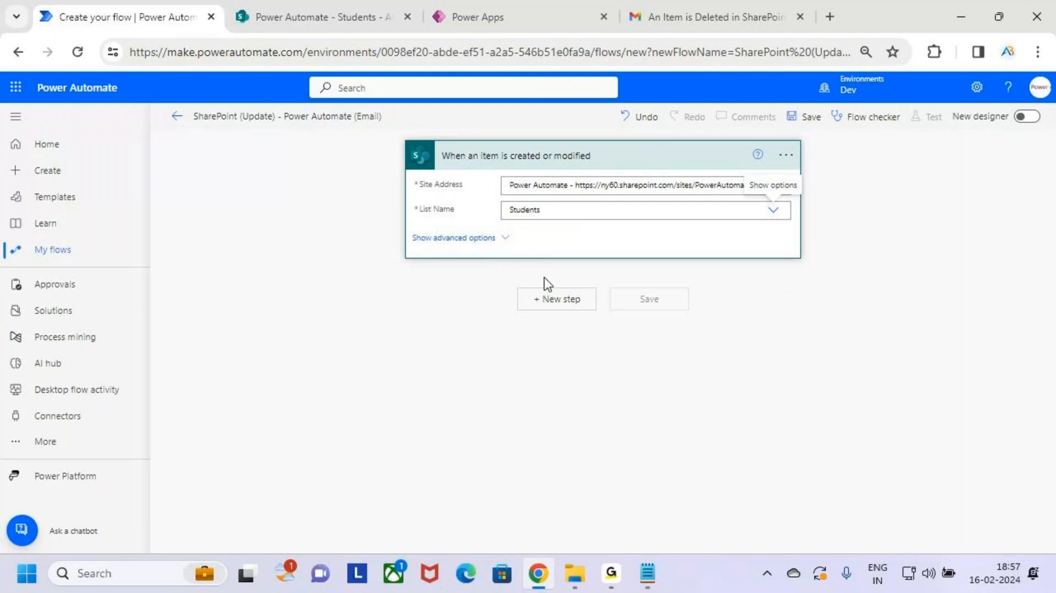
left_click(568, 299)
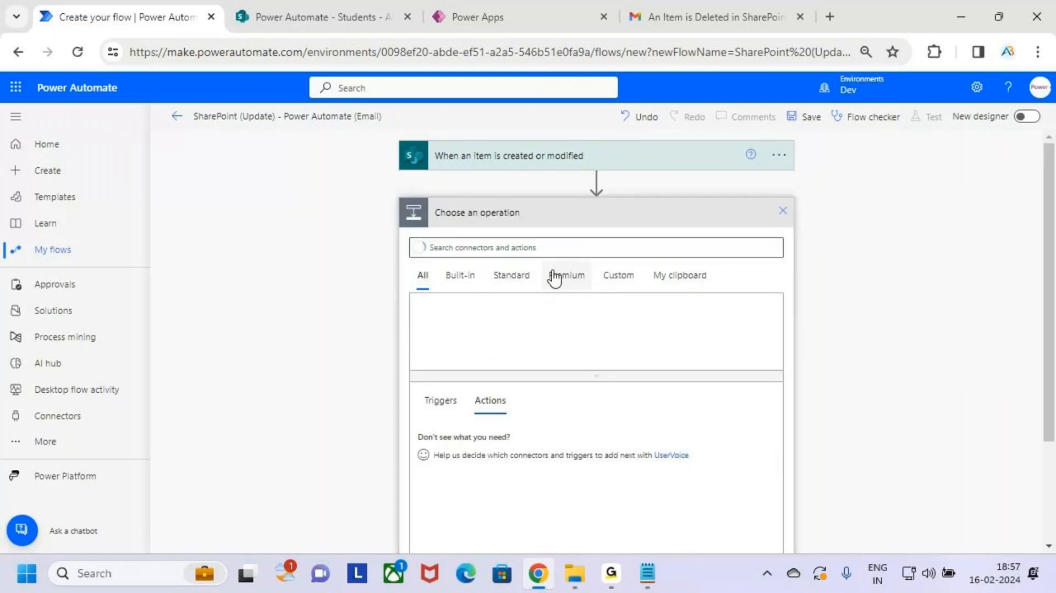
Step: Add the Office 365 Outlook 'Send an email (V2)' action after the trigger
left_click(546, 247)
type("serd an email")
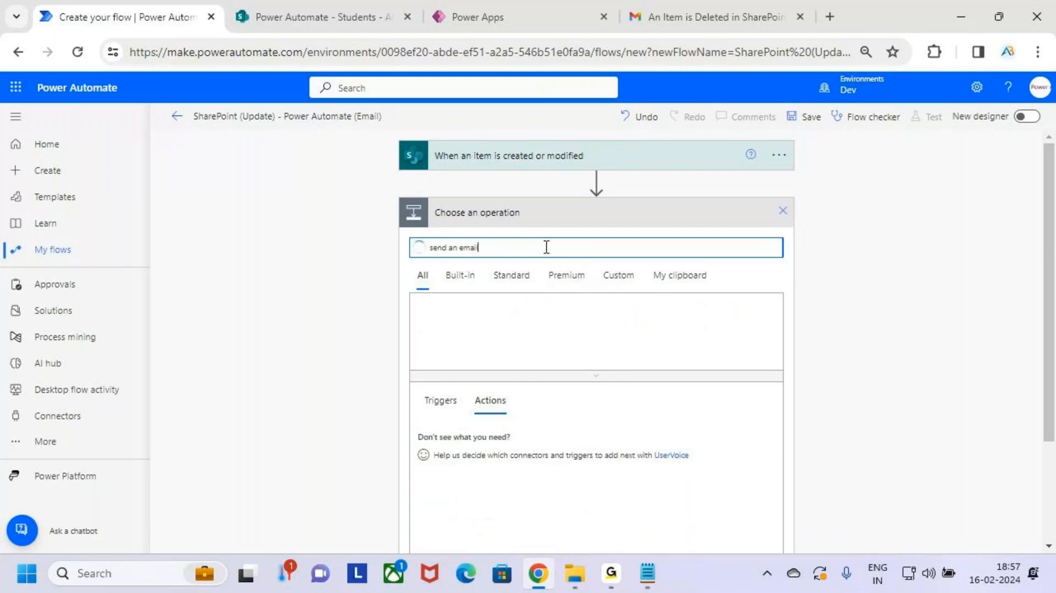
scroll(547, 336, "down", 2)
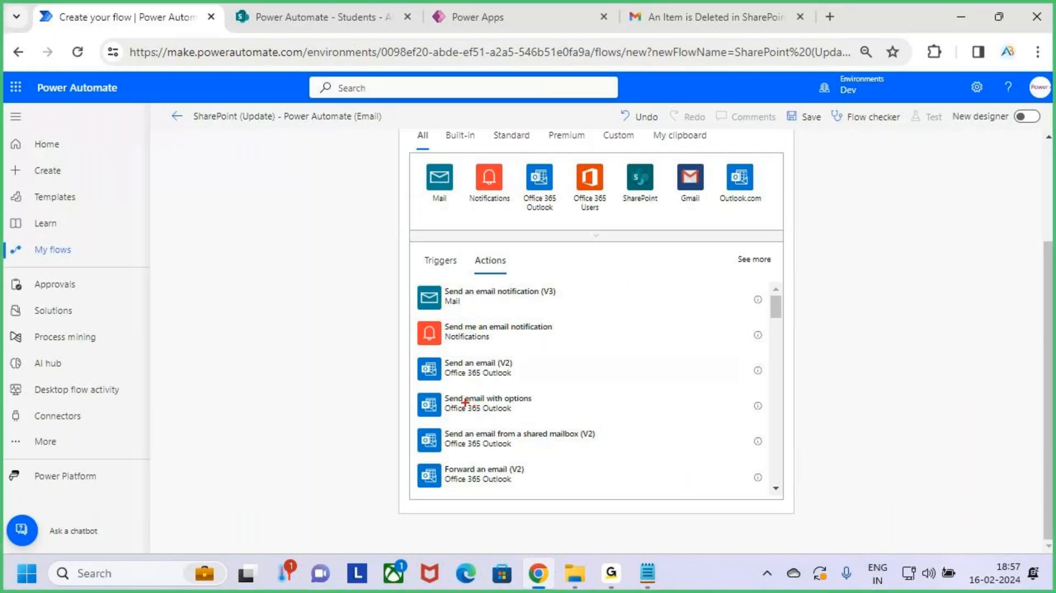
left_click_drag(432, 353, 554, 385)
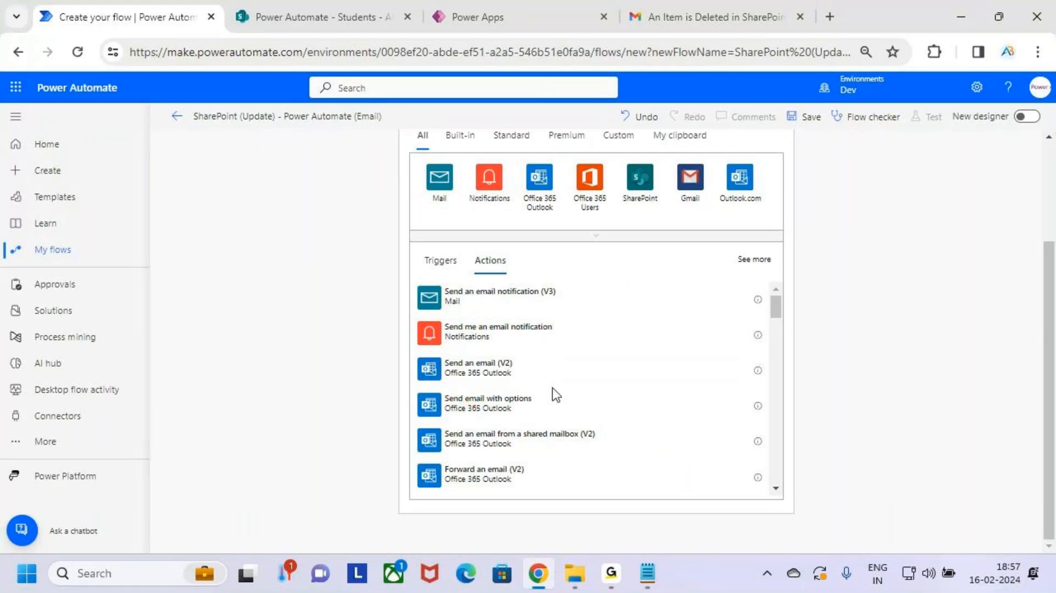
left_click(529, 376)
Step: Enter the recipient's Gmail address in To, leaving Subject ready for input
left_click(567, 243)
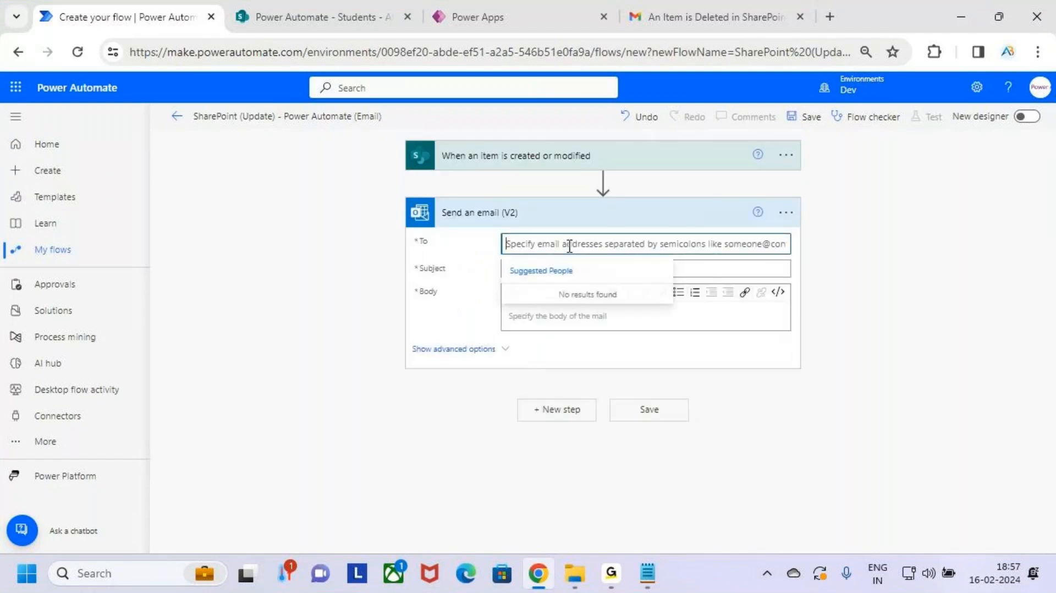
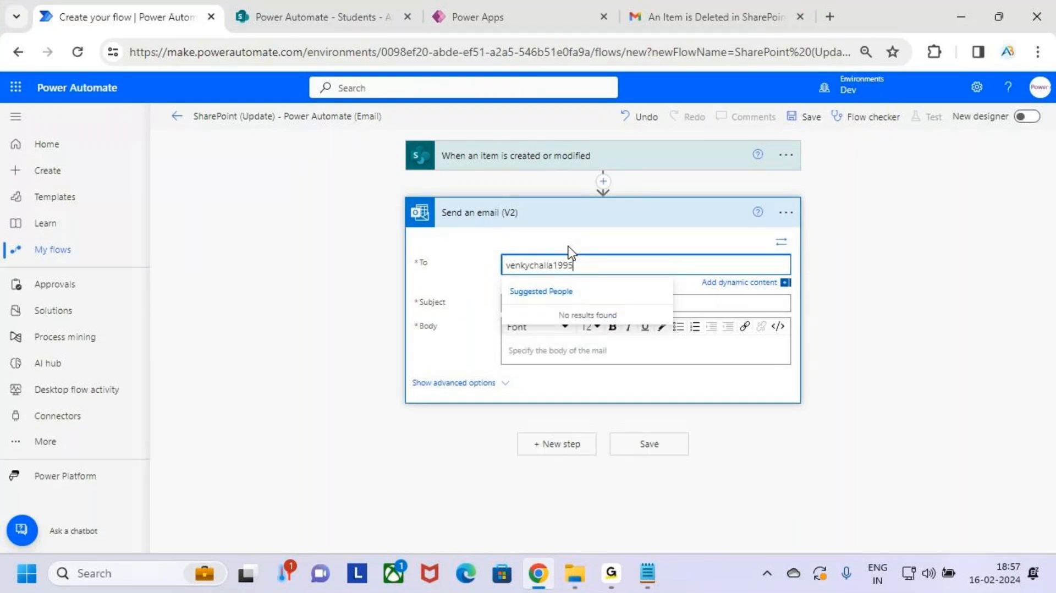
left_click(913, 279)
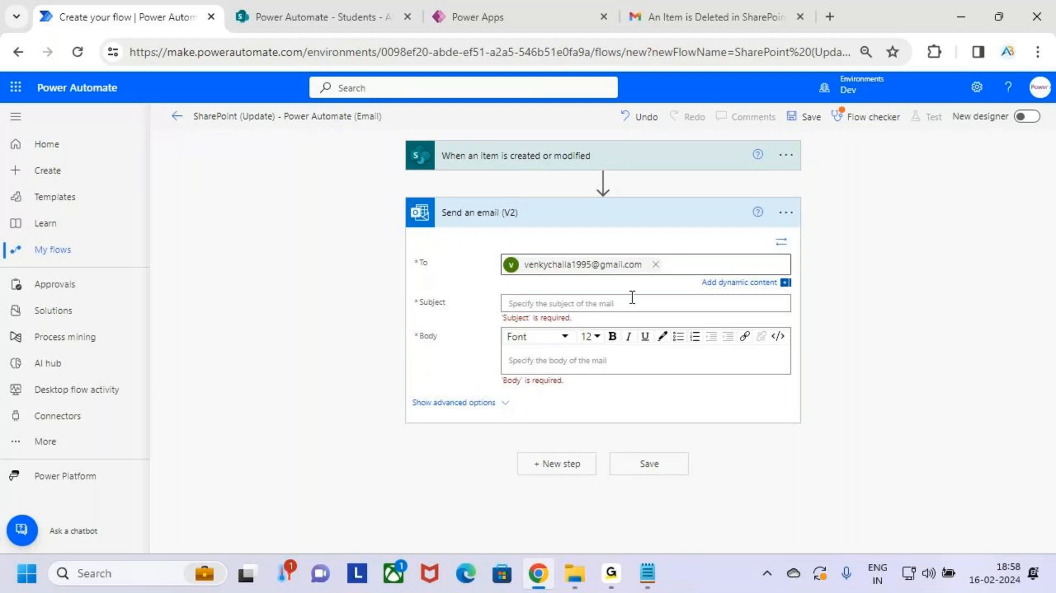
left_click(608, 301)
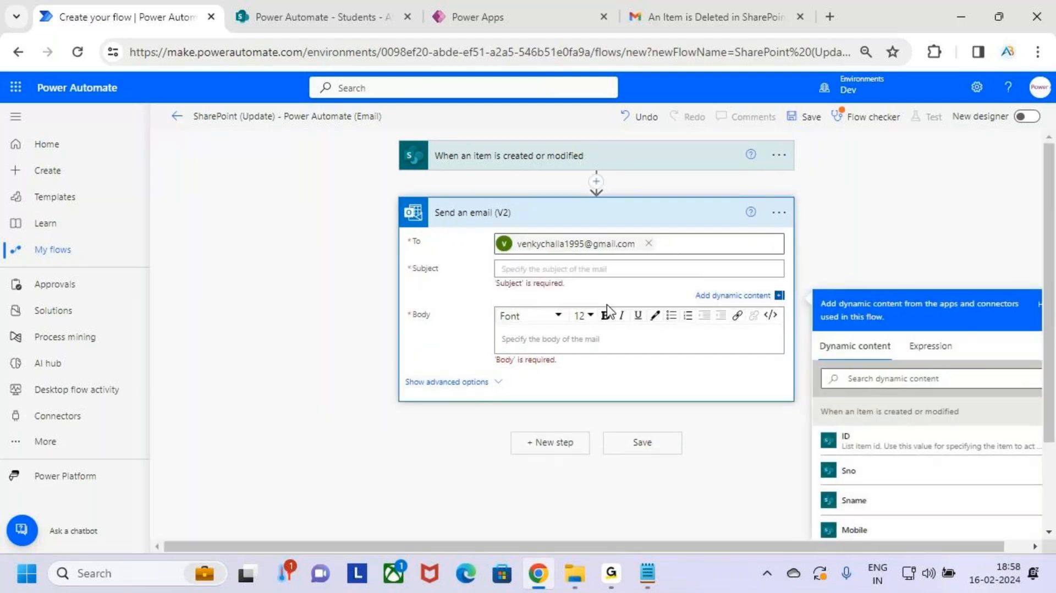
Step: Set the subject to 'An Item is Modified in the SharePoint List' and copy it into the body
type("A")
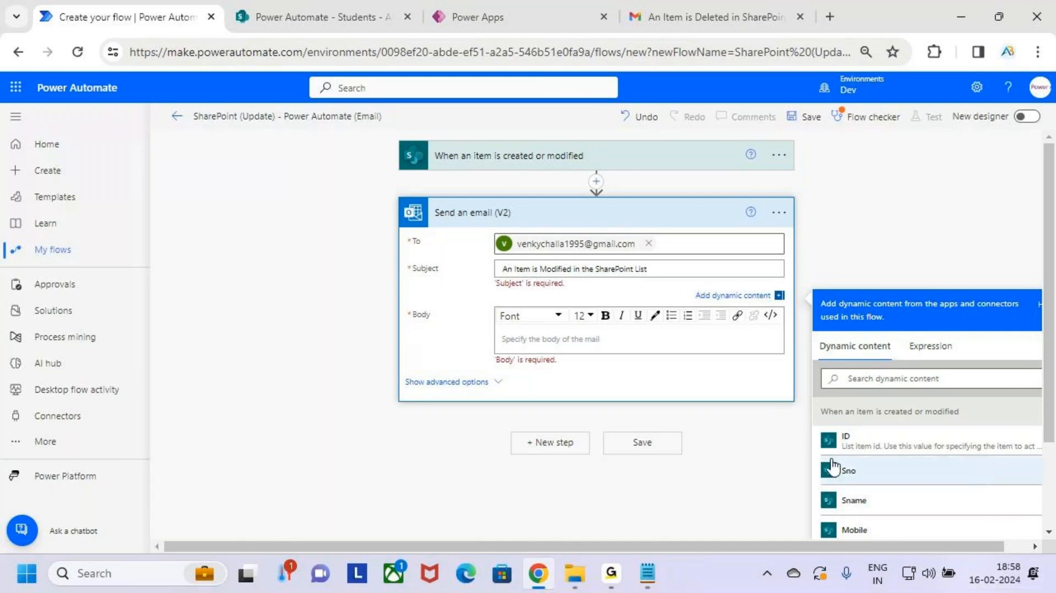
left_click_drag(681, 271, 456, 263)
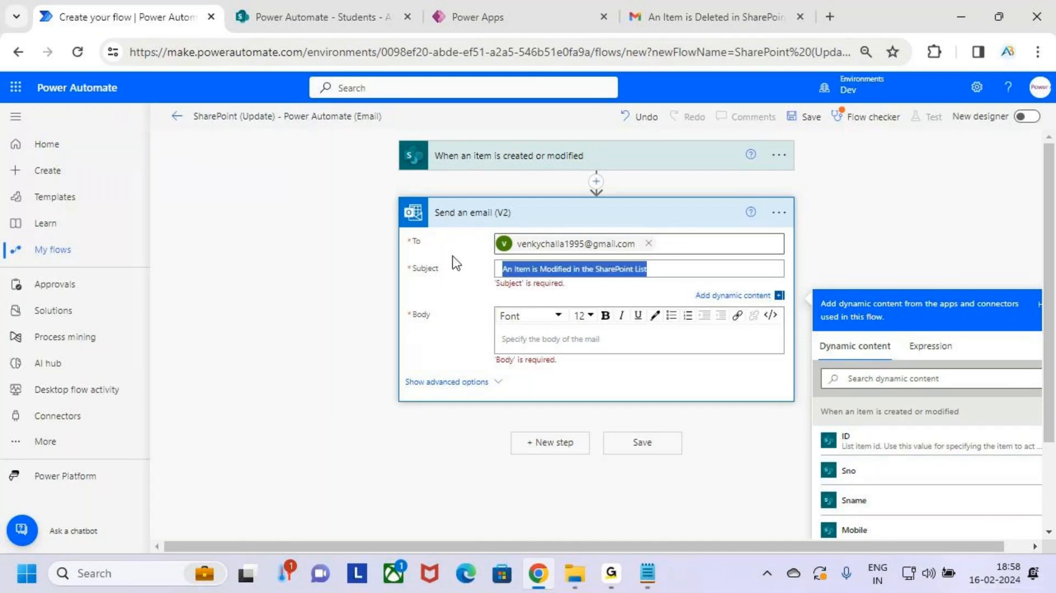
left_click(556, 347)
type("An item is Modified in the SharePoint List")
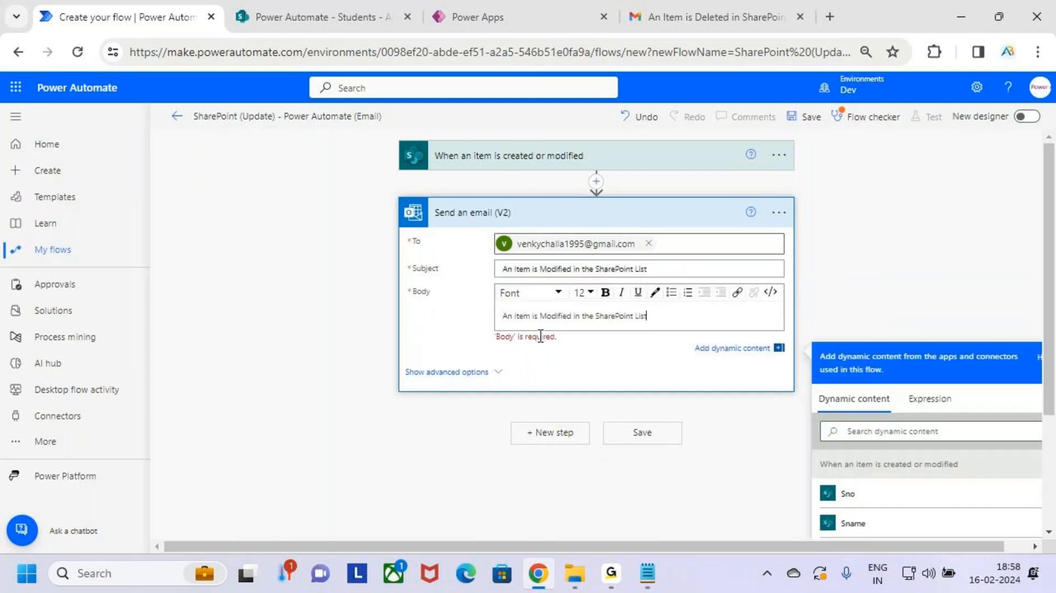
Step: Append the Status dynamic field in bold to the body, removing a mistaken Course field
scroll(893, 448, "down", 3)
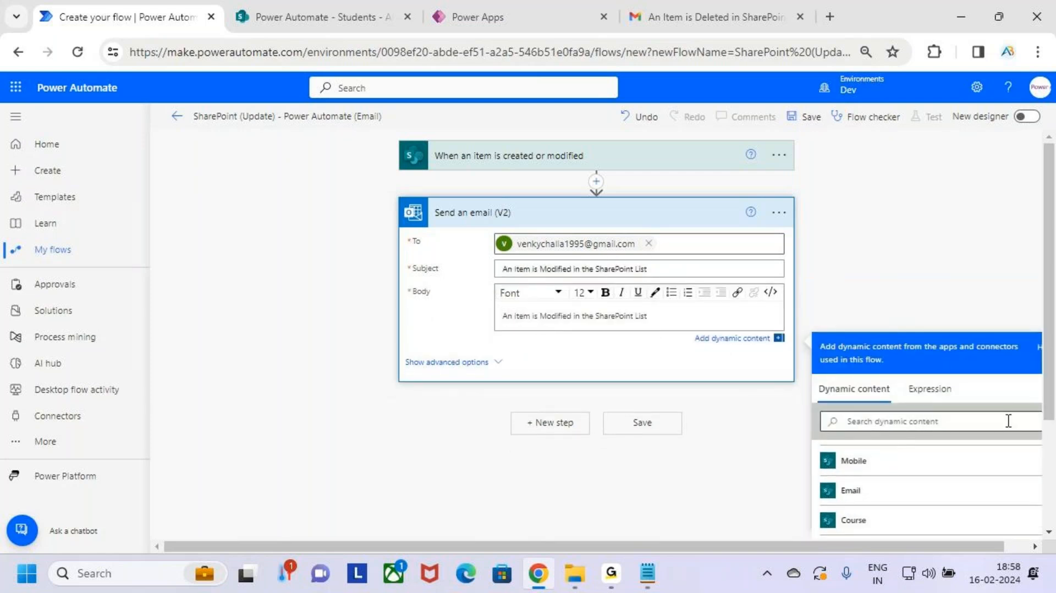
scroll(968, 233, "down", 2)
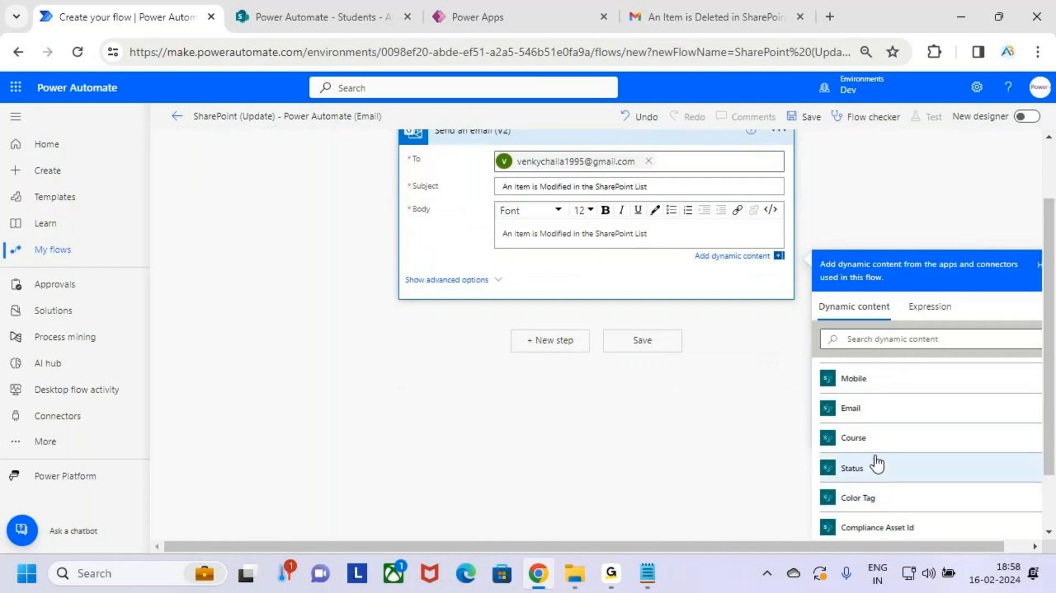
left_click(895, 448)
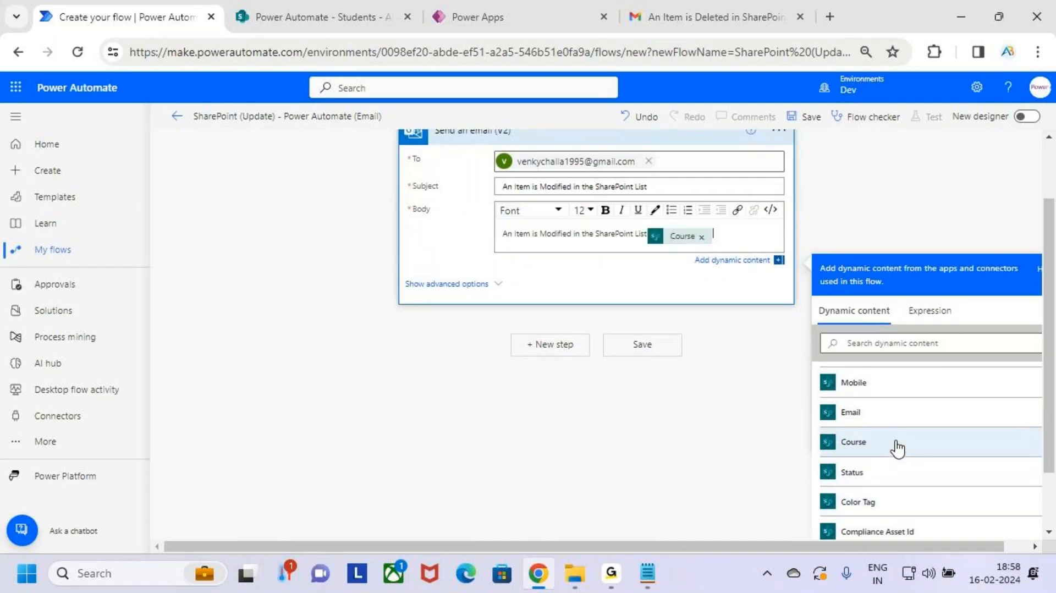
left_click(646, 233)
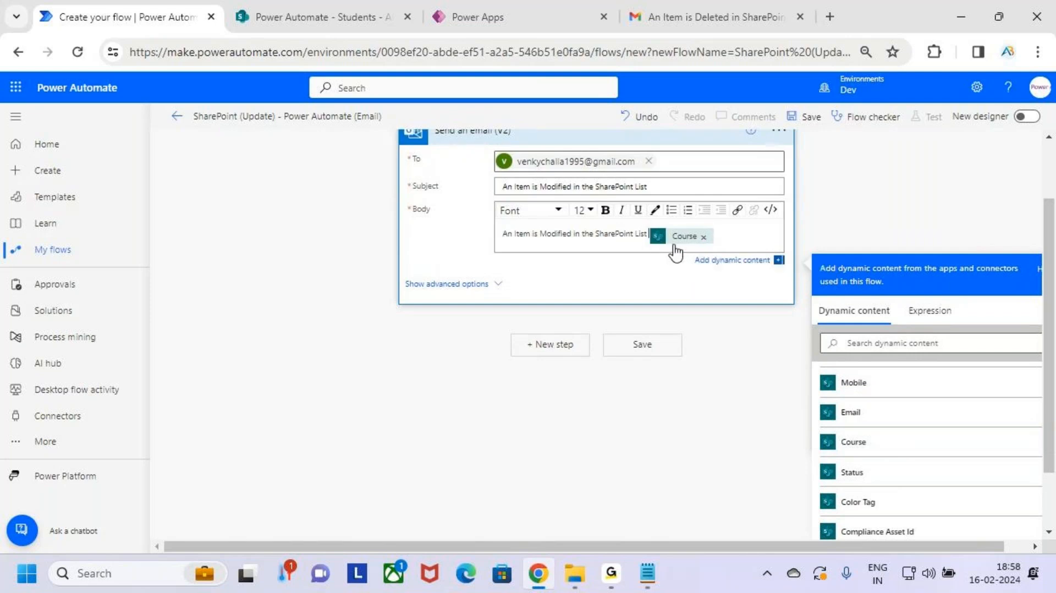
key("Delete")
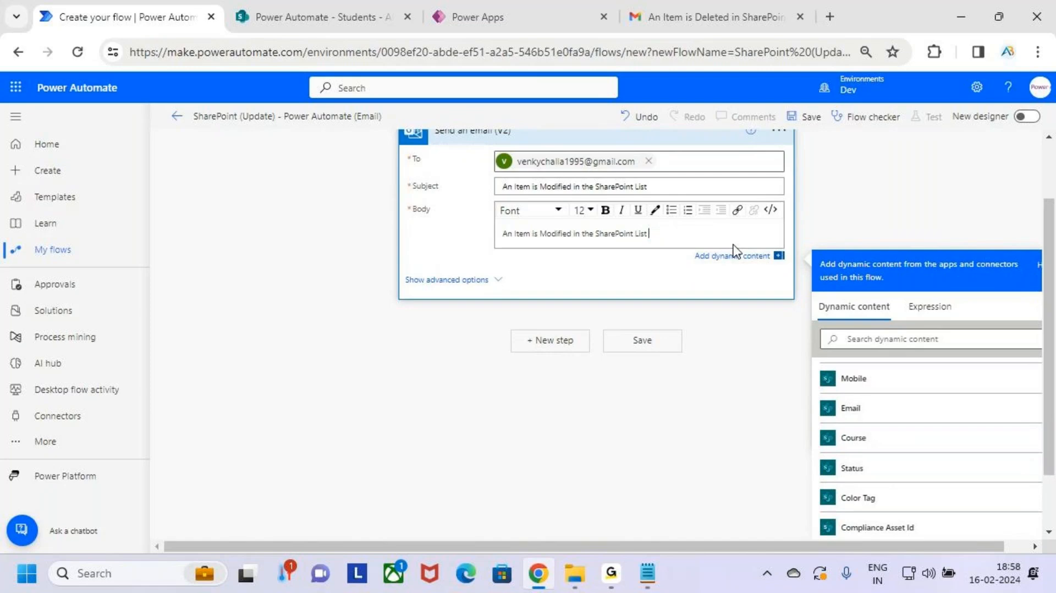
scroll(958, 467, "down", 3)
left_click(853, 387)
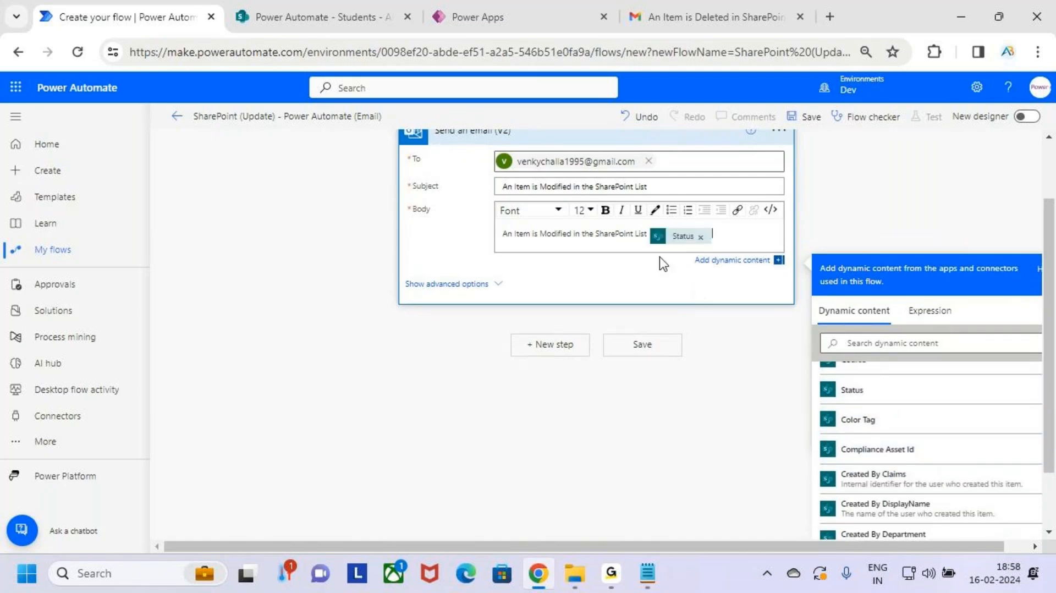
left_click(649, 234)
key("alt")
left_click_drag(736, 239, 657, 222)
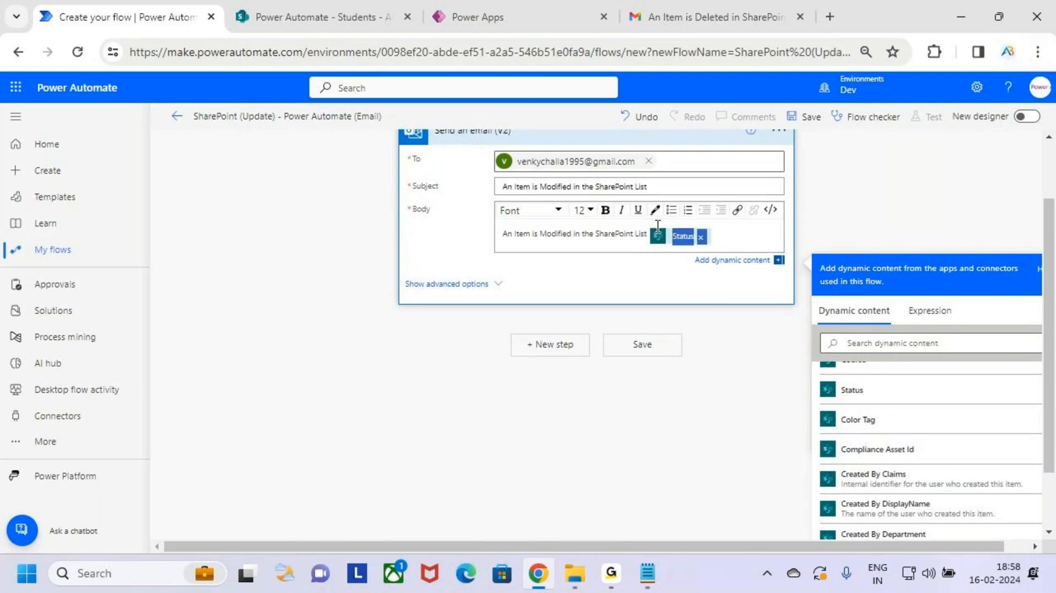
left_click(607, 211)
left_click(758, 239)
Step: Save the flow and start a manual test run
scroll(757, 244, "up", 3)
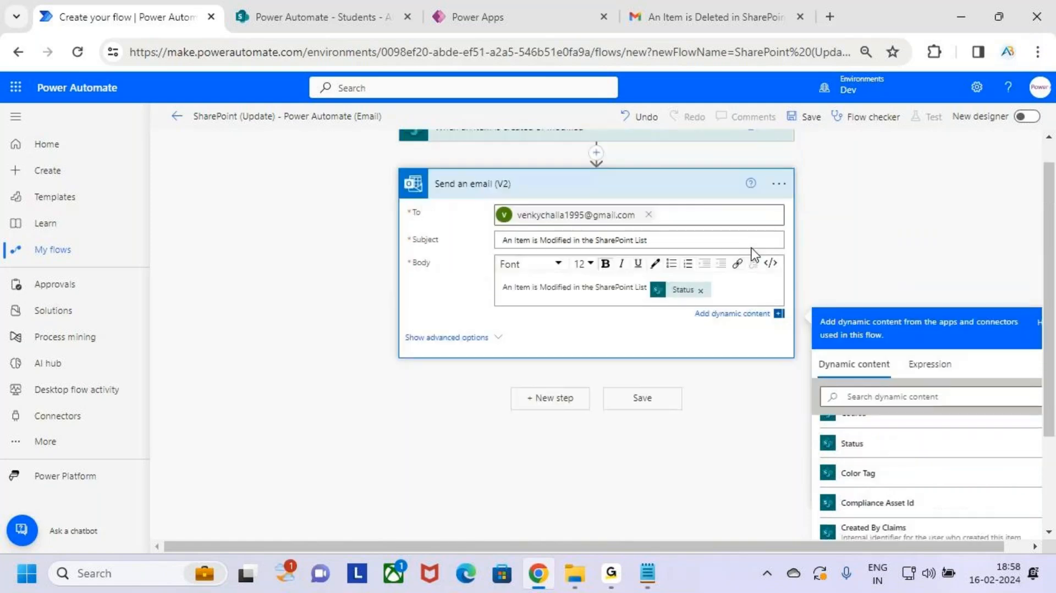
left_click(806, 122)
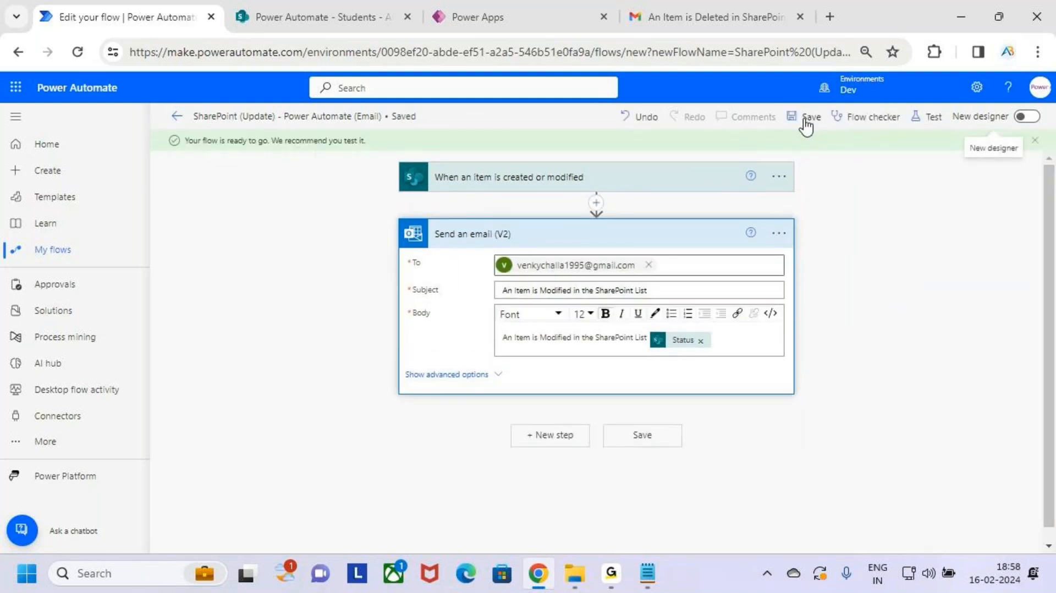
left_click(928, 117)
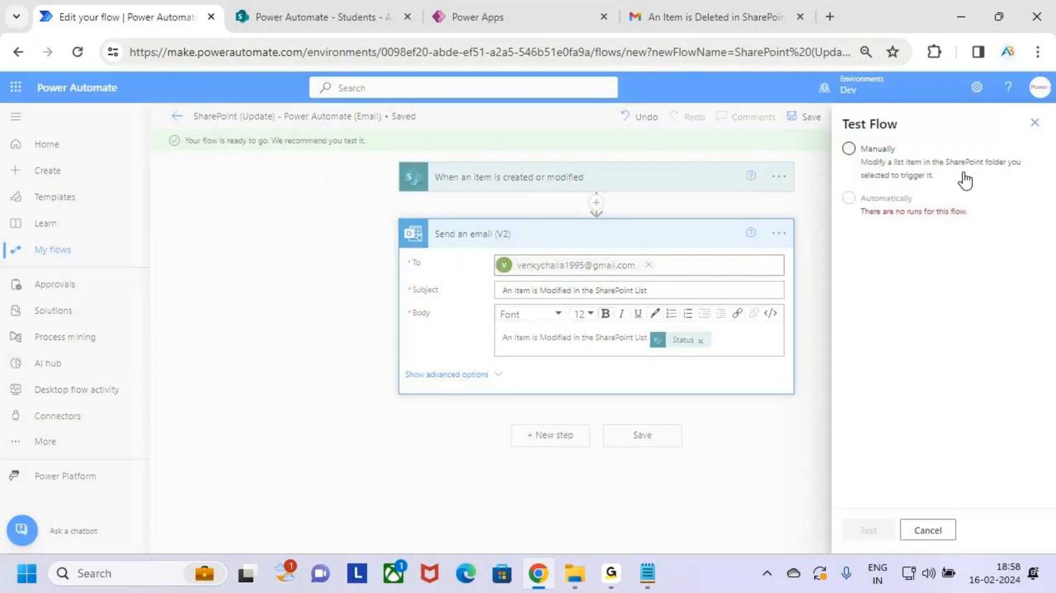
left_click(857, 163)
left_click(876, 531)
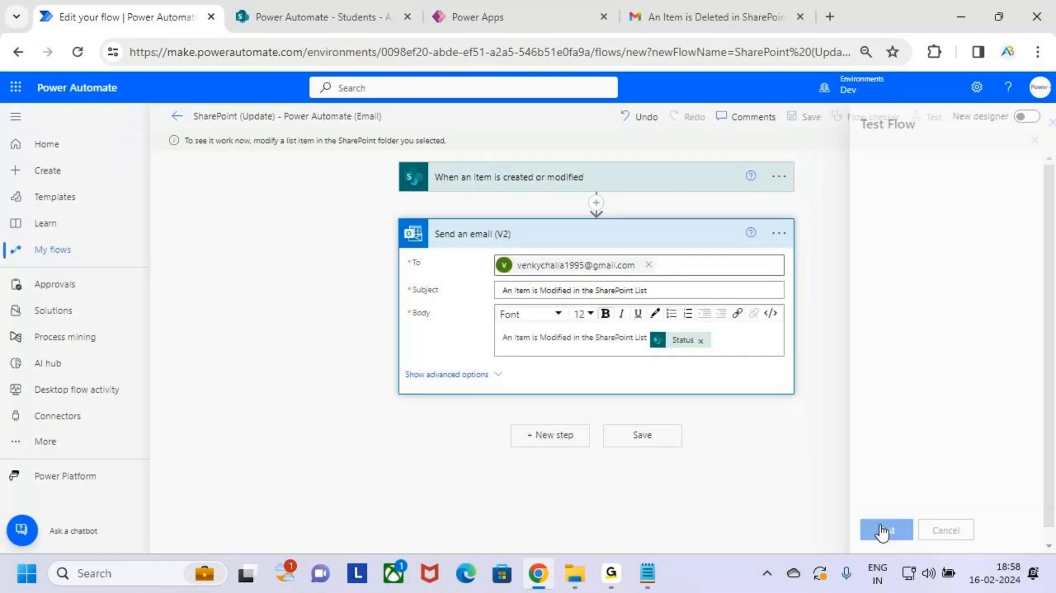
left_click(288, 16)
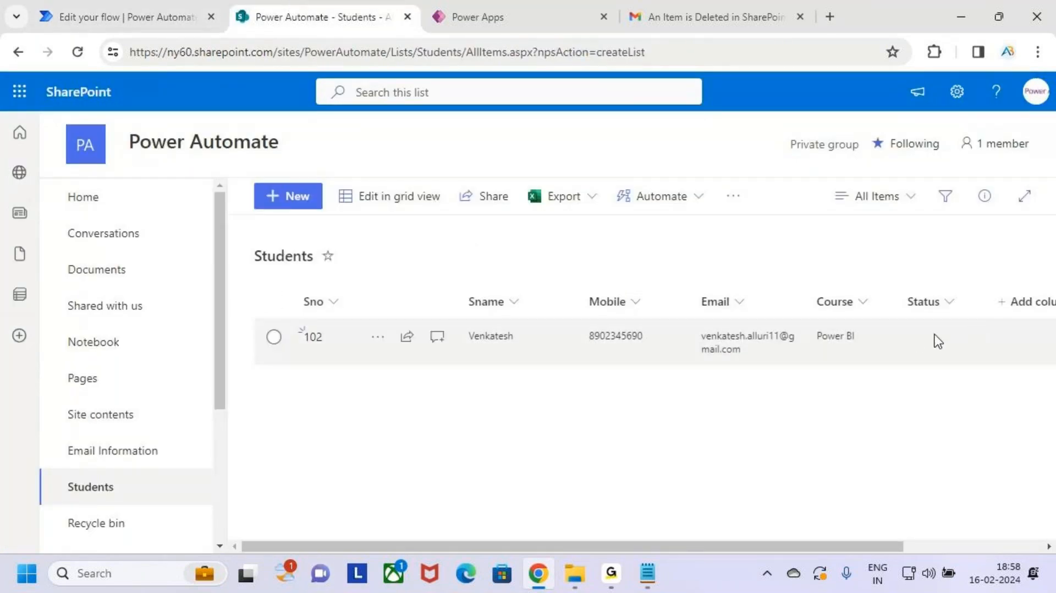
Step: Set item 102's Status to 'In Progress' in the Students list grid view
key("ctrl+2")
left_click_drag(890, 310, 1021, 385)
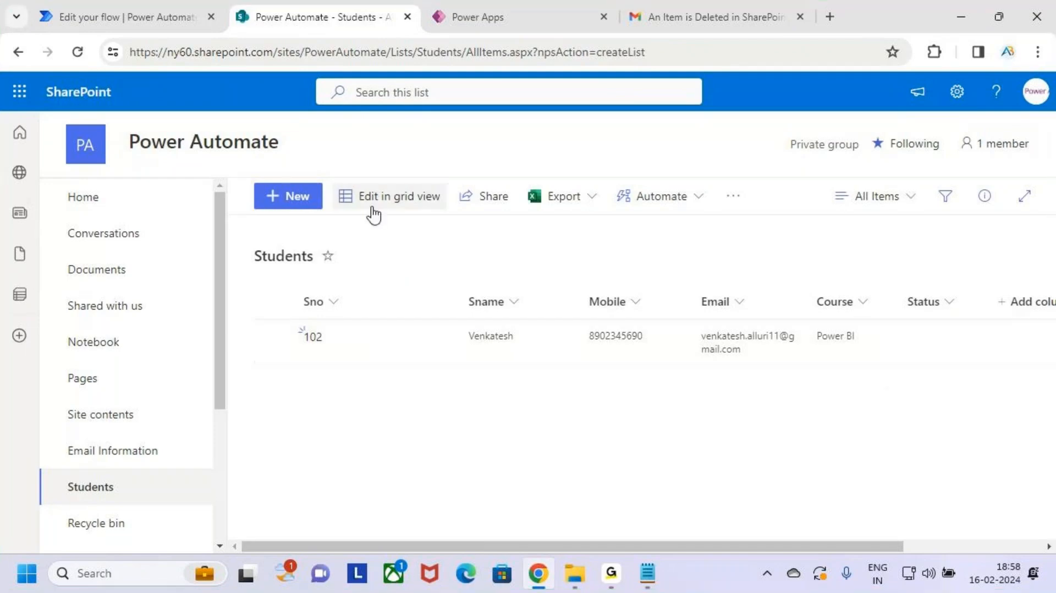
left_click(389, 199)
left_click(917, 342)
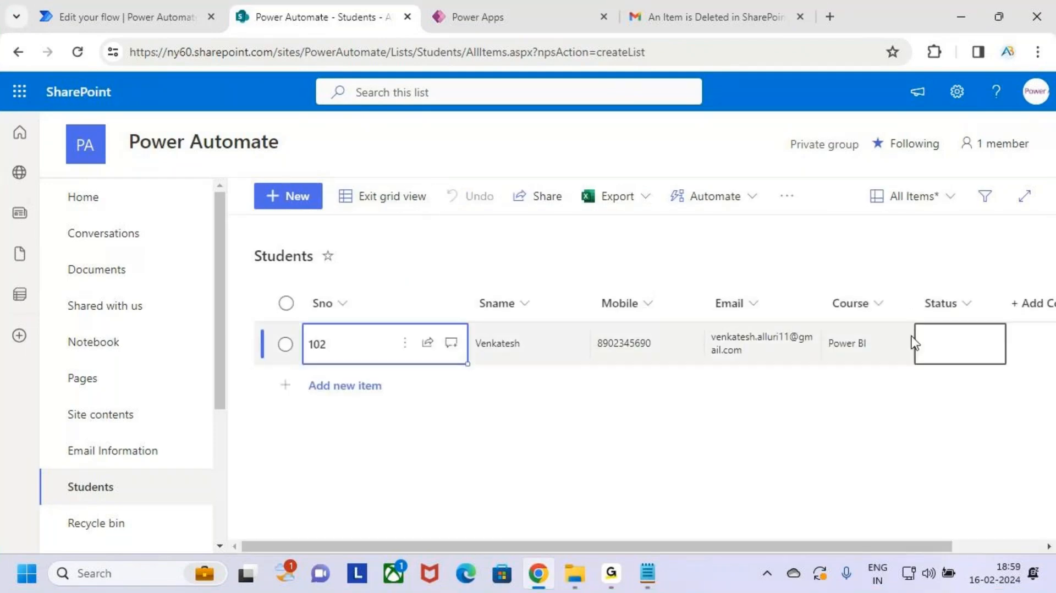
left_click(957, 346)
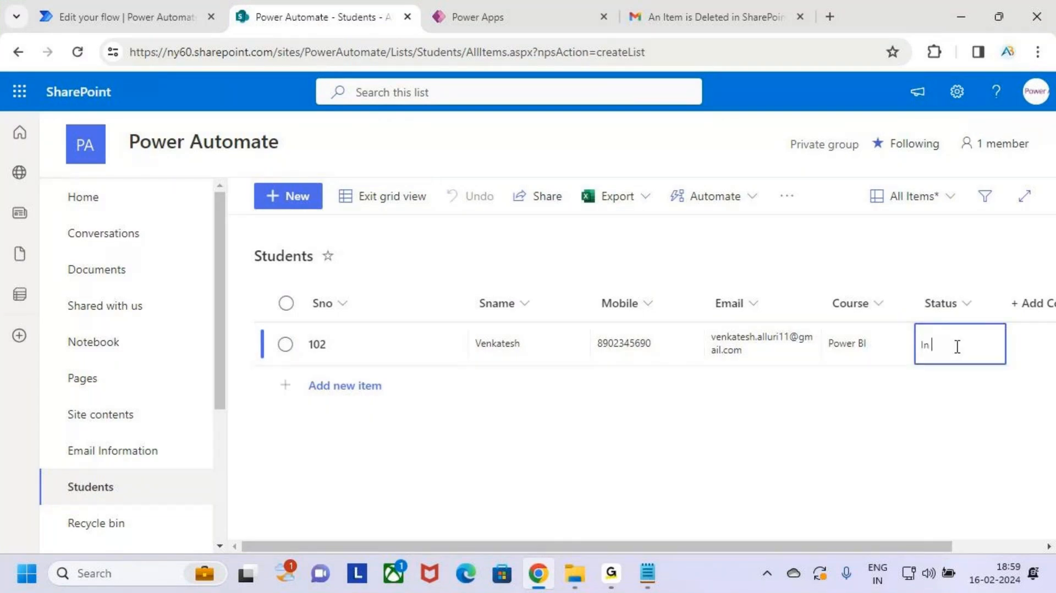
type("In Progress")
left_click(392, 204)
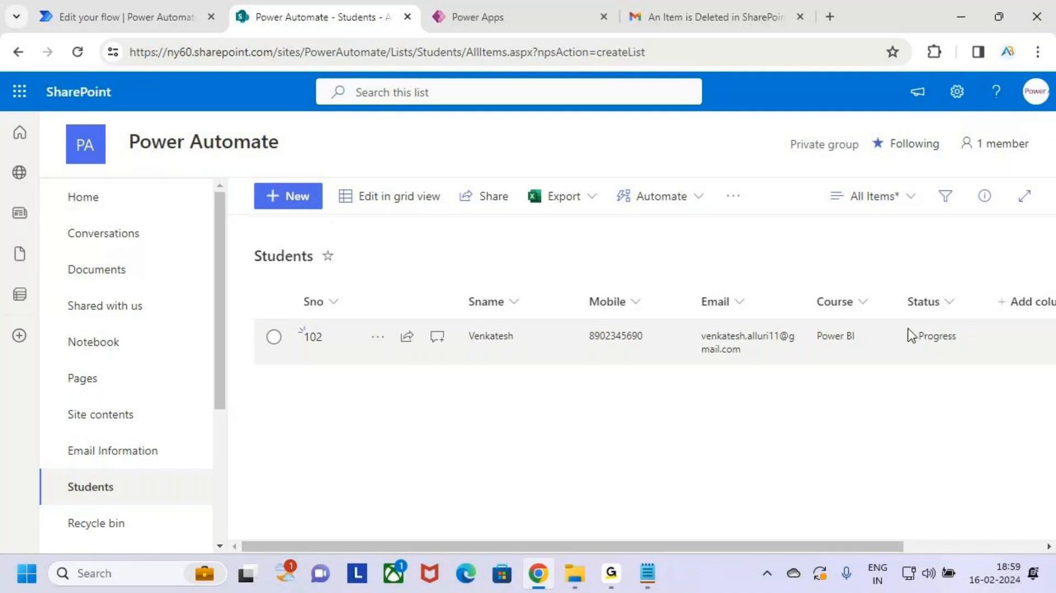
key("ctrl+2")
left_click_drag(891, 319, 973, 357)
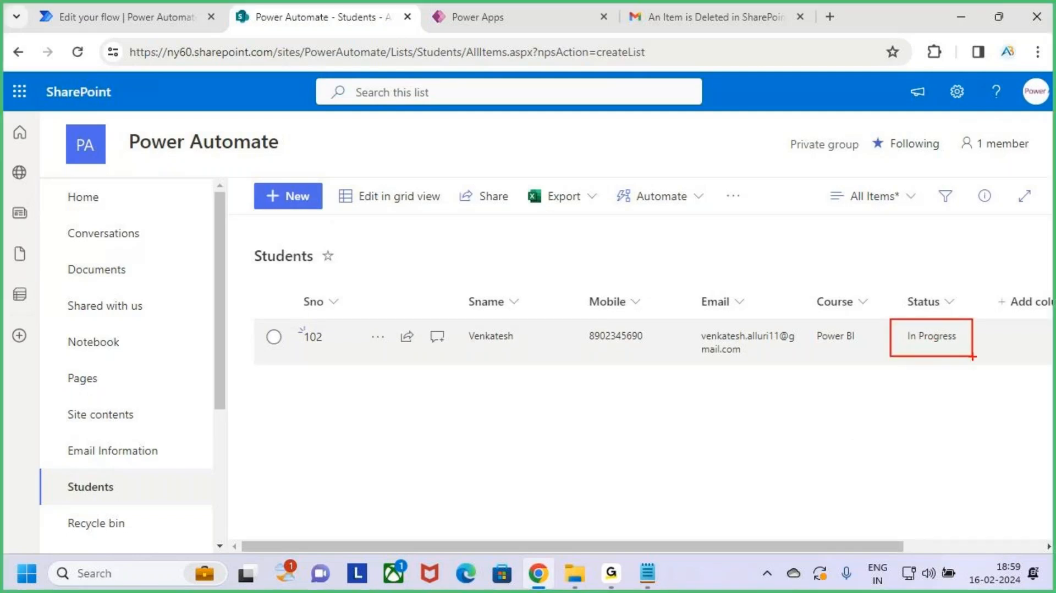
key("Escape")
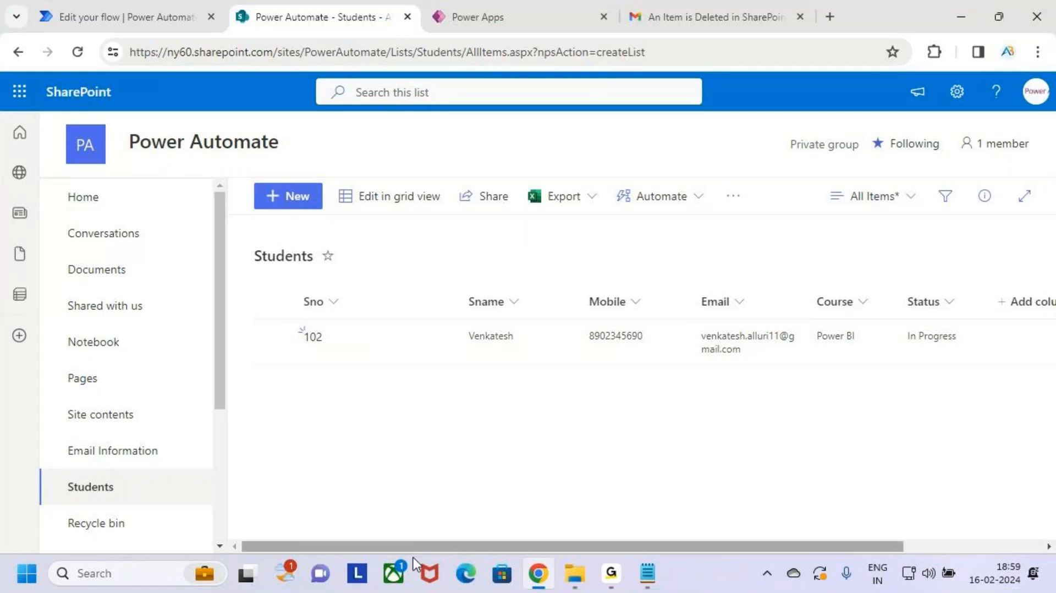
left_click(123, 1)
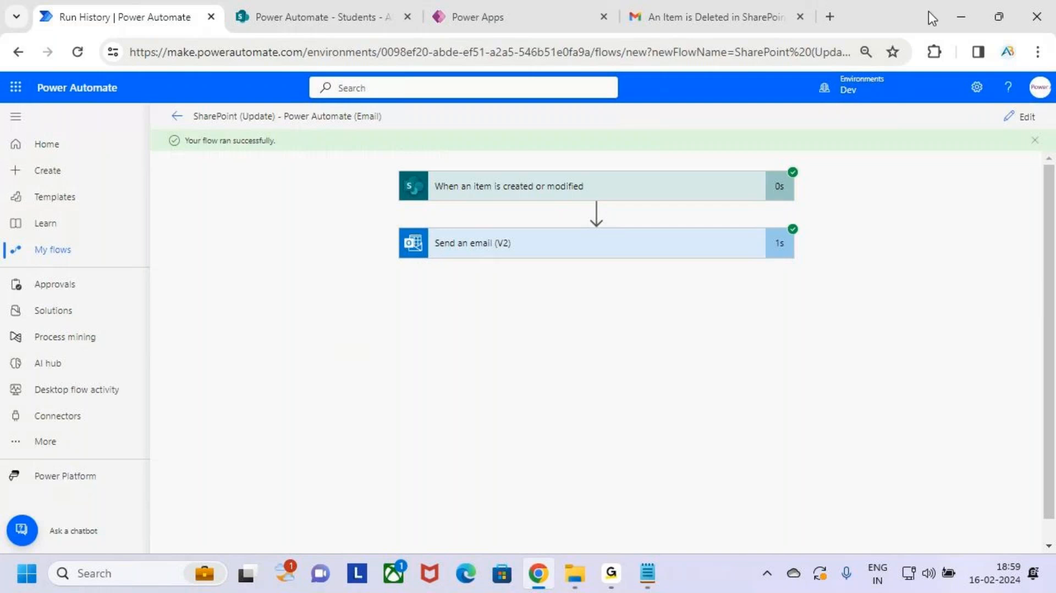
Step: Bring the Gmail tab to the front
left_click(718, 6)
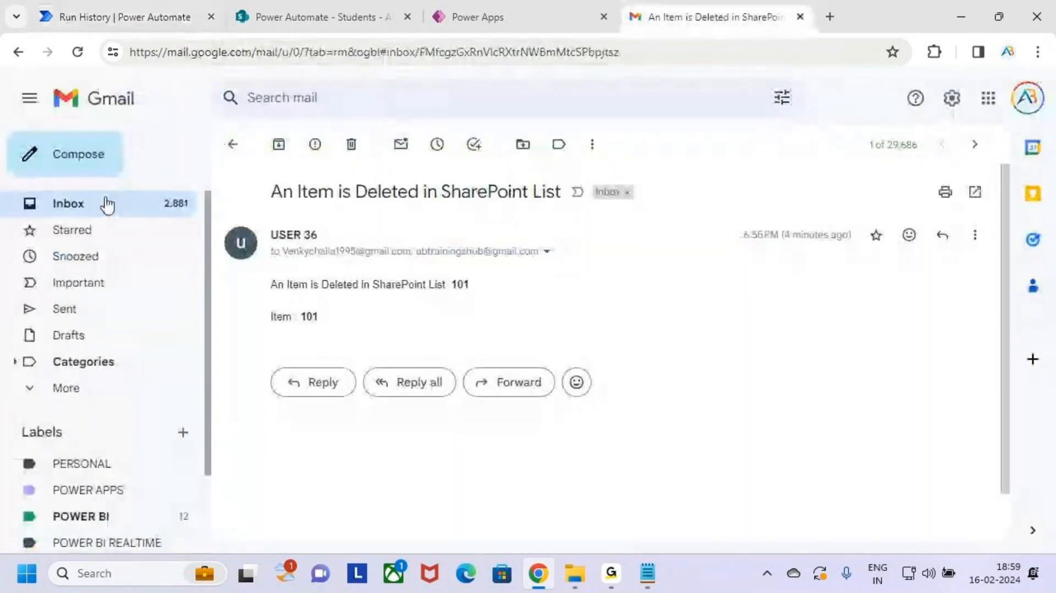
Step: Open the new 'An Item is Modified in the SharePoint List' email and highlight its In Progress status
left_click(105, 204)
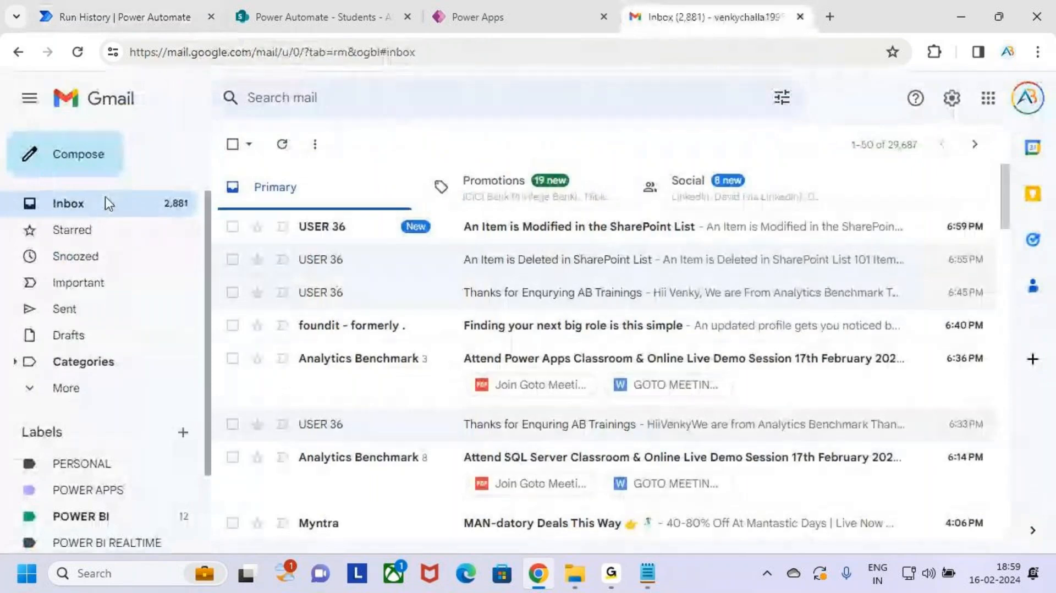
left_click(355, 242)
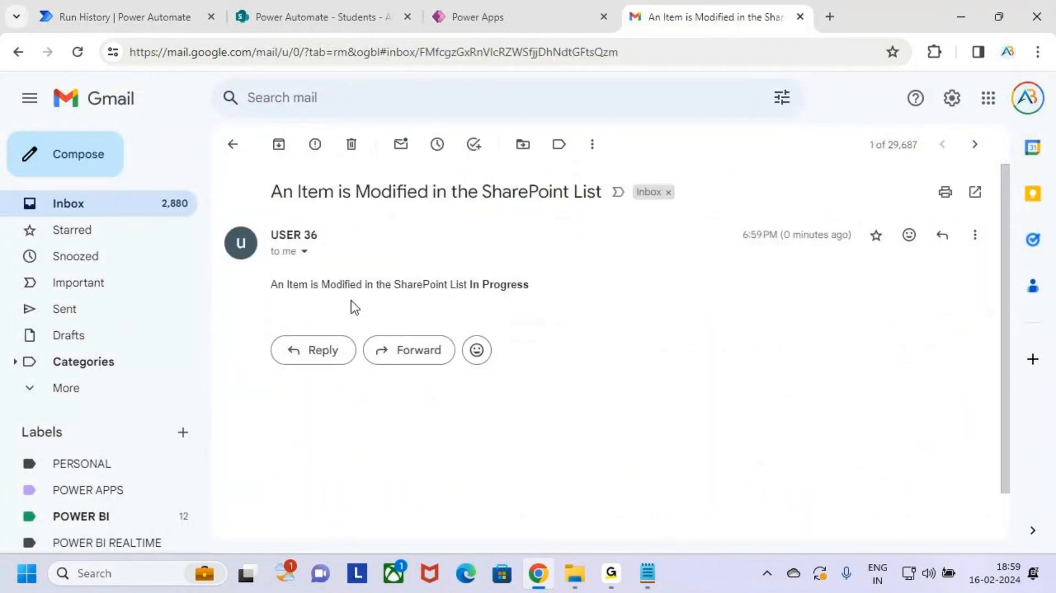
left_click_drag(302, 192, 571, 192)
left_click_drag(280, 285, 556, 293)
left_click(484, 302)
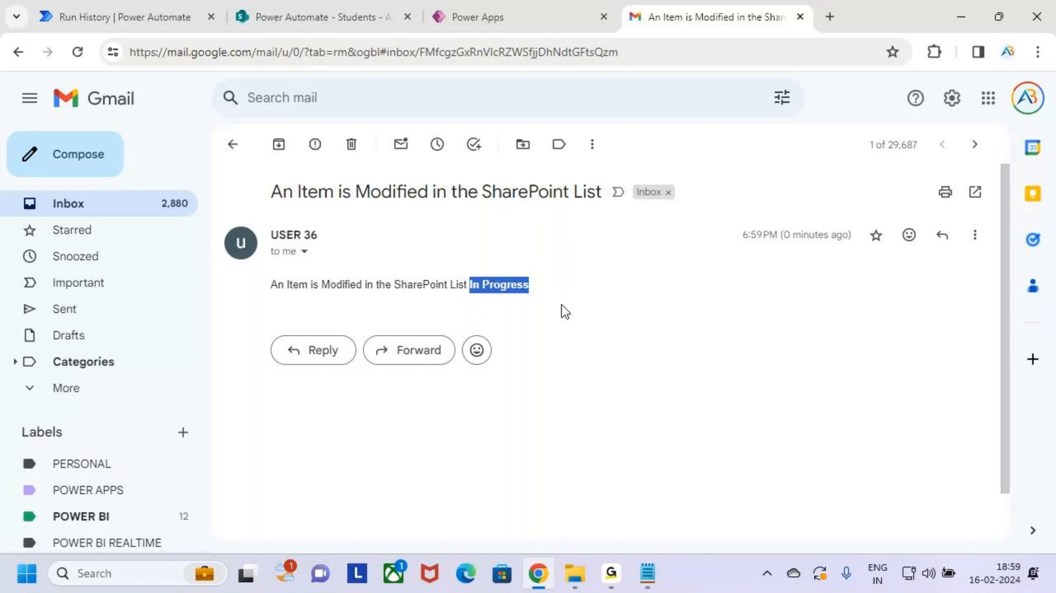
left_click(502, 329)
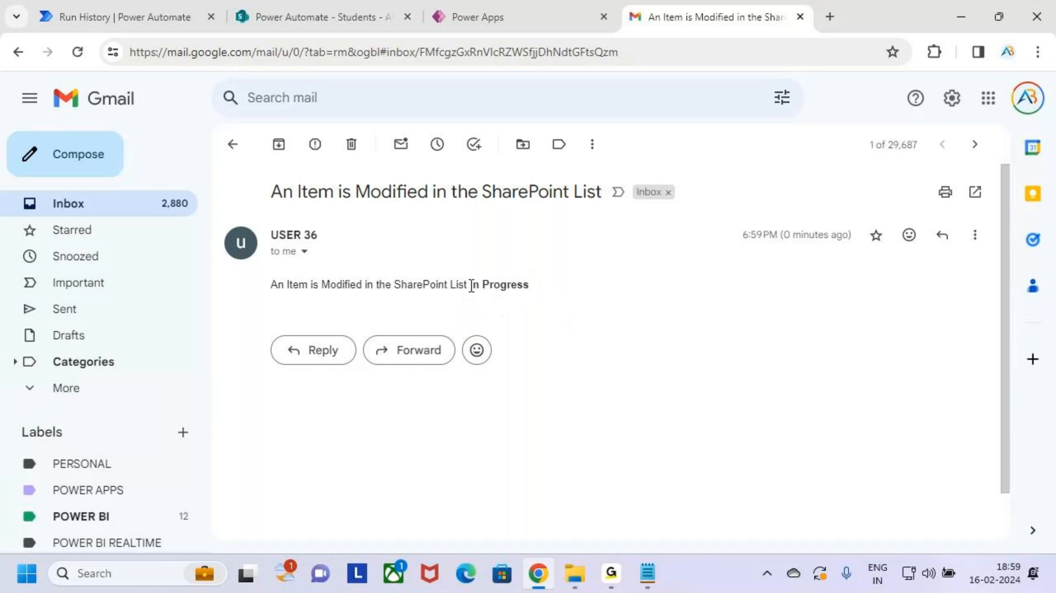
Step: Annotate the Status value 'In Progress' on screen, then go back to the inbox
key("ctrl+2")
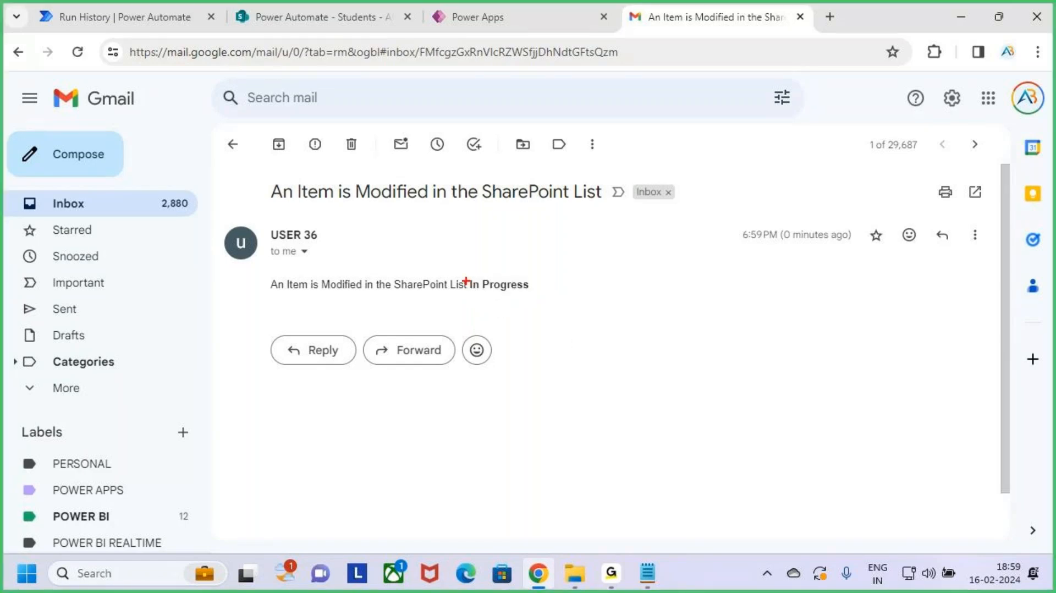
left_click_drag(465, 281, 477, 263)
mouse_move(529, 236)
left_mouse_down()
mouse_move(515, 230)
mouse_move(511, 261)
left_mouse_up()
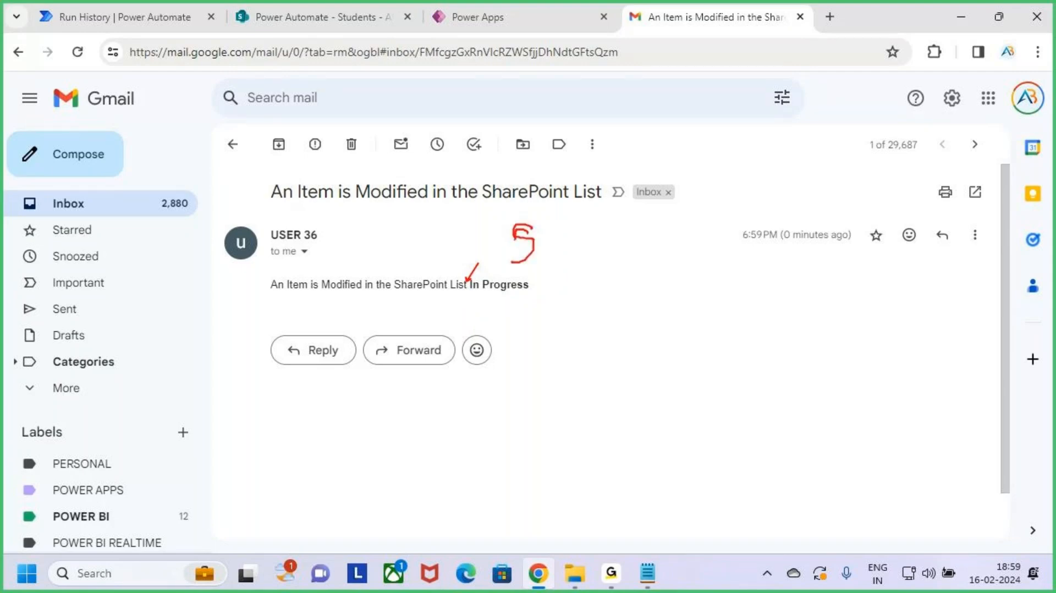
mouse_move(563, 217)
left_mouse_down()
mouse_move(584, 245)
mouse_move(593, 199)
mouse_move(649, 242)
left_mouse_up()
left_click_drag(655, 236, 681, 231)
left_click_drag(675, 252, 690, 251)
left_click_drag(477, 298, 539, 295)
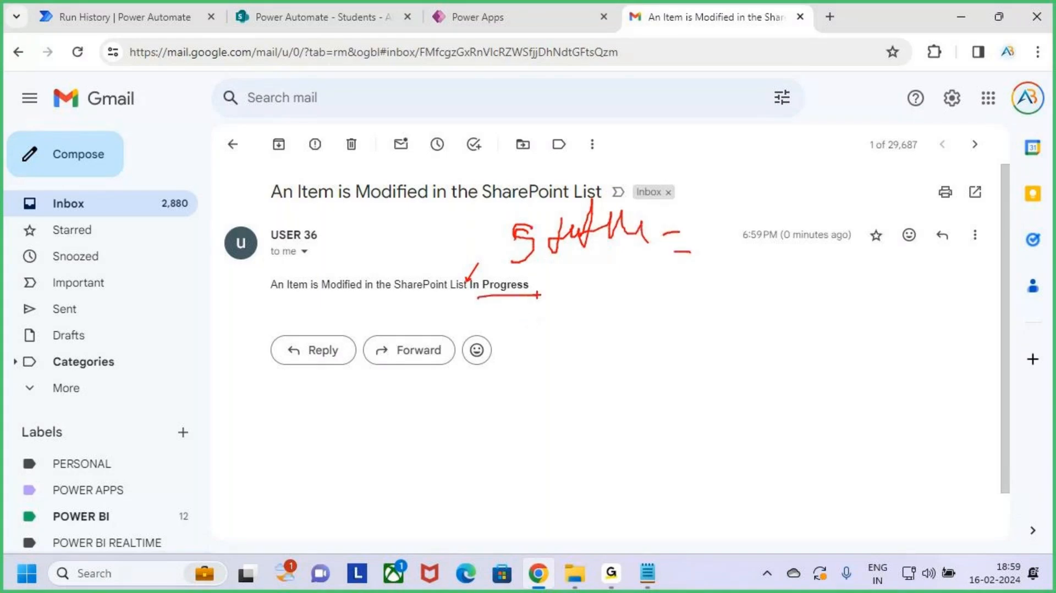
key("Escape")
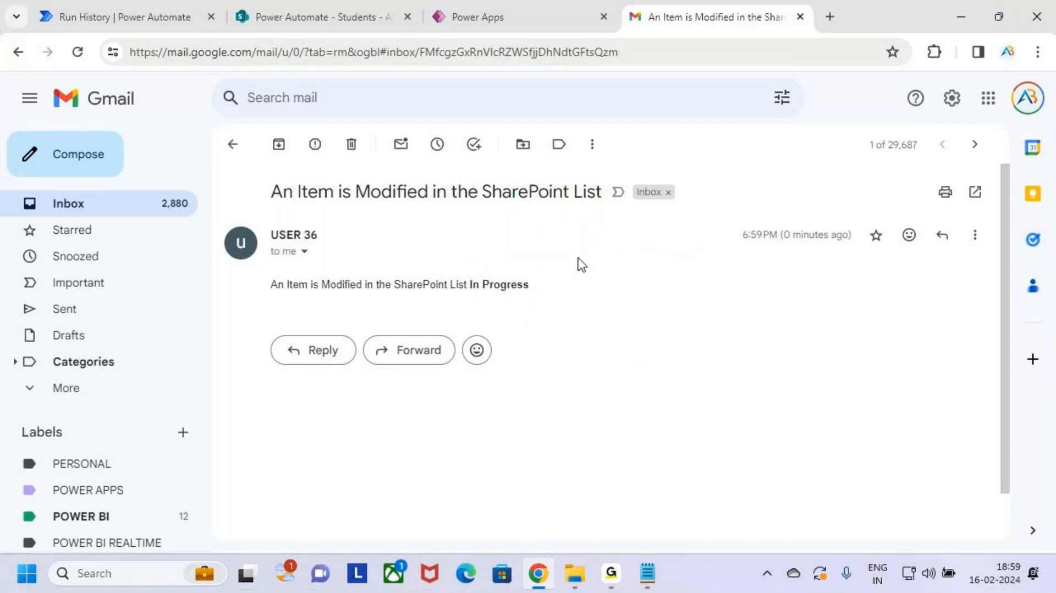
left_click(234, 143)
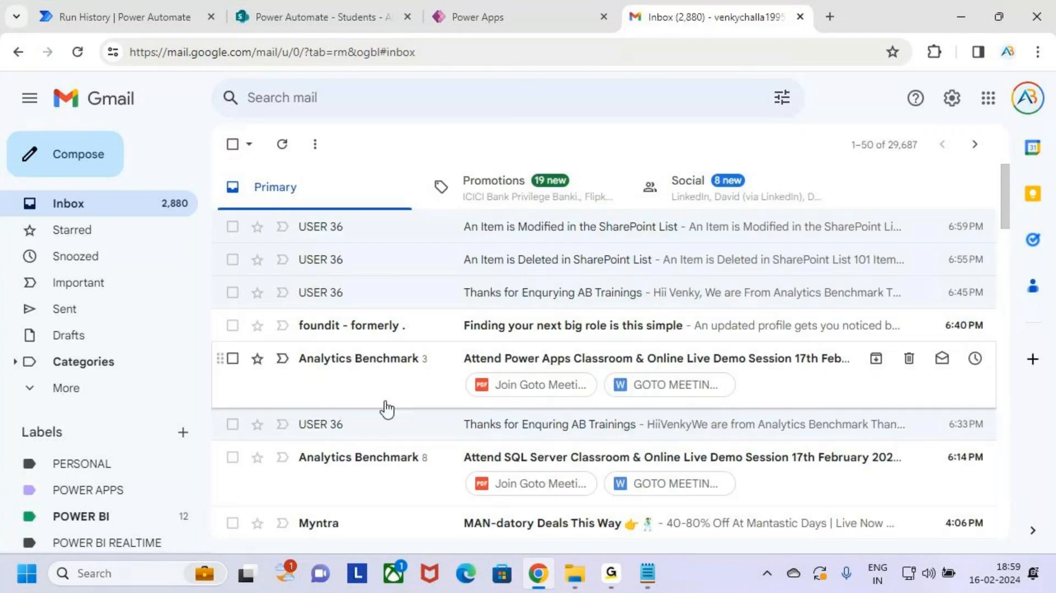
scroll(432, 379, "down", 3)
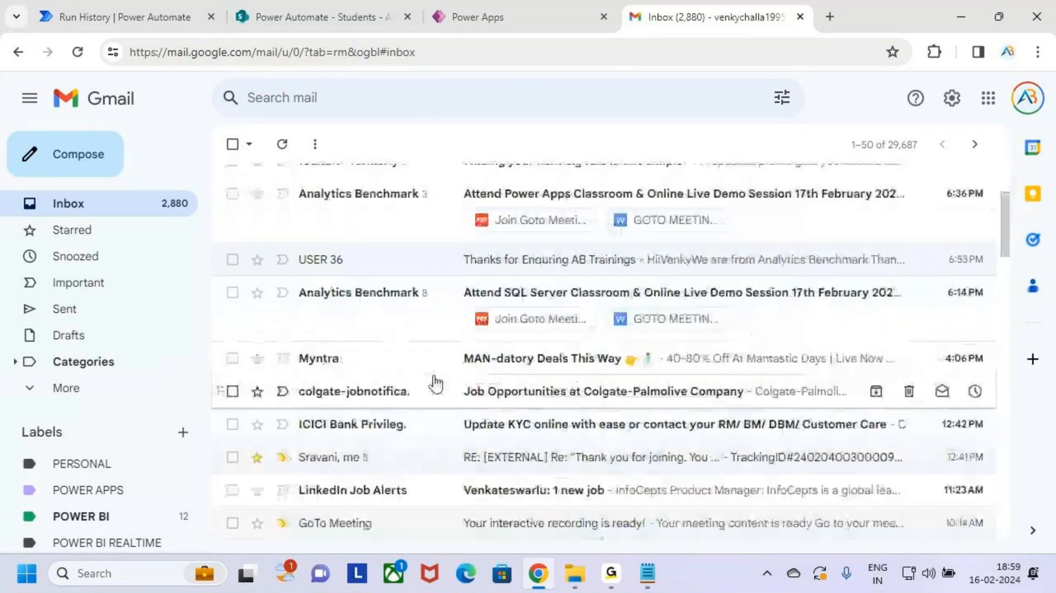
scroll(464, 269, "up", 3)
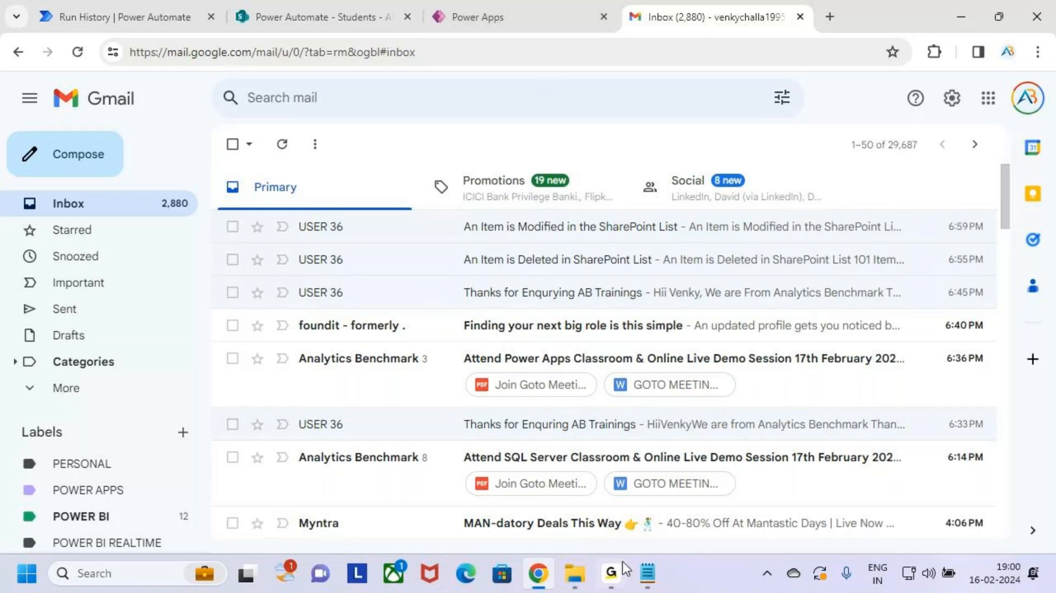
Step: Highlight the Class 3 tasks, including the SharePoint List task 6, in the 3.Cloud Flows notes
left_click(556, 484)
scroll(187, 256, "up", 3)
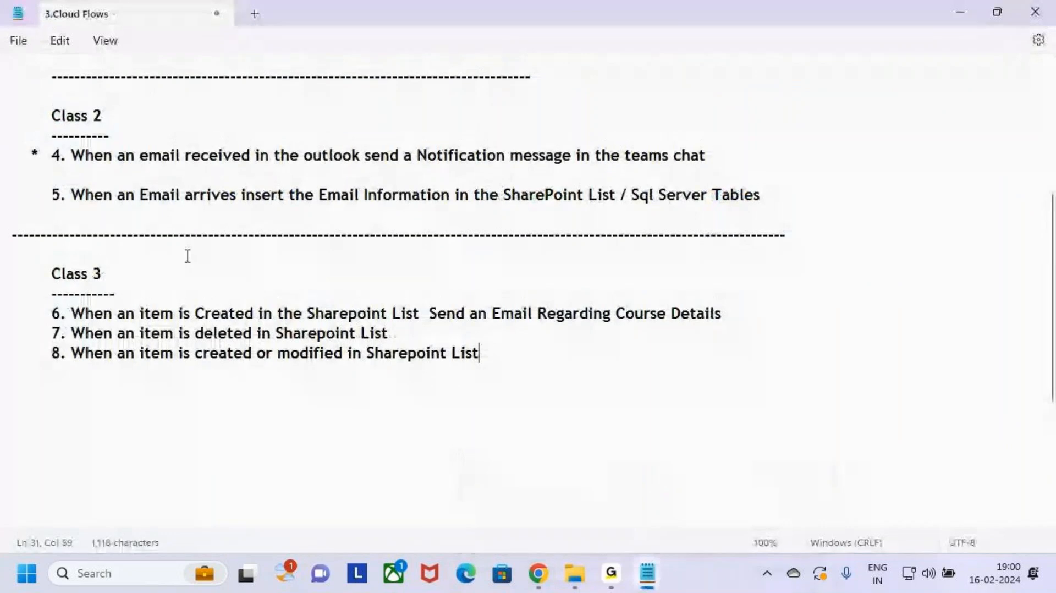
scroll(187, 256, "up", 1)
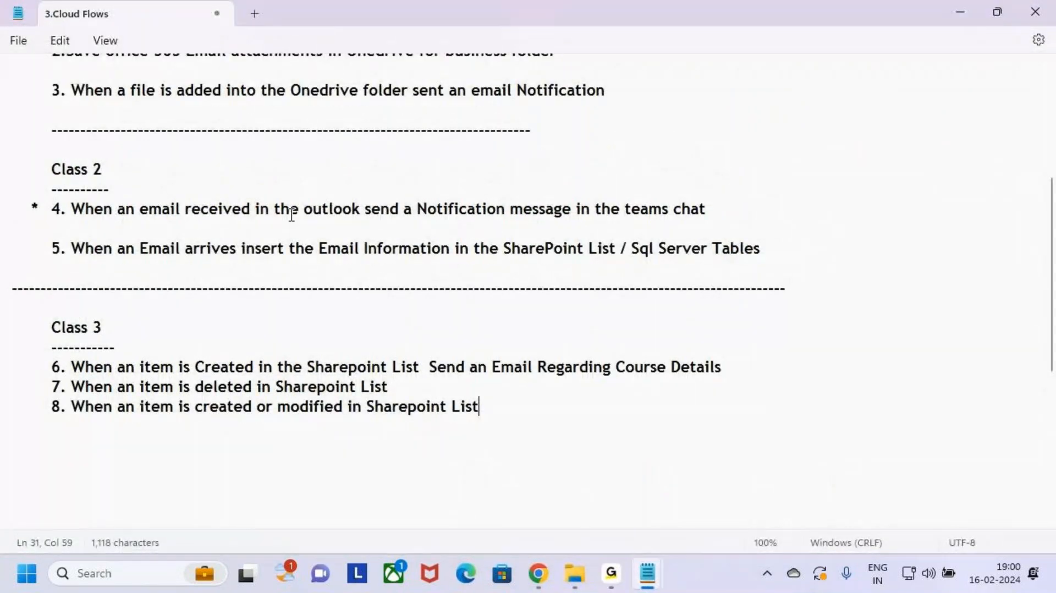
left_click_drag(292, 217, 382, 226)
left_click_drag(308, 368, 434, 363)
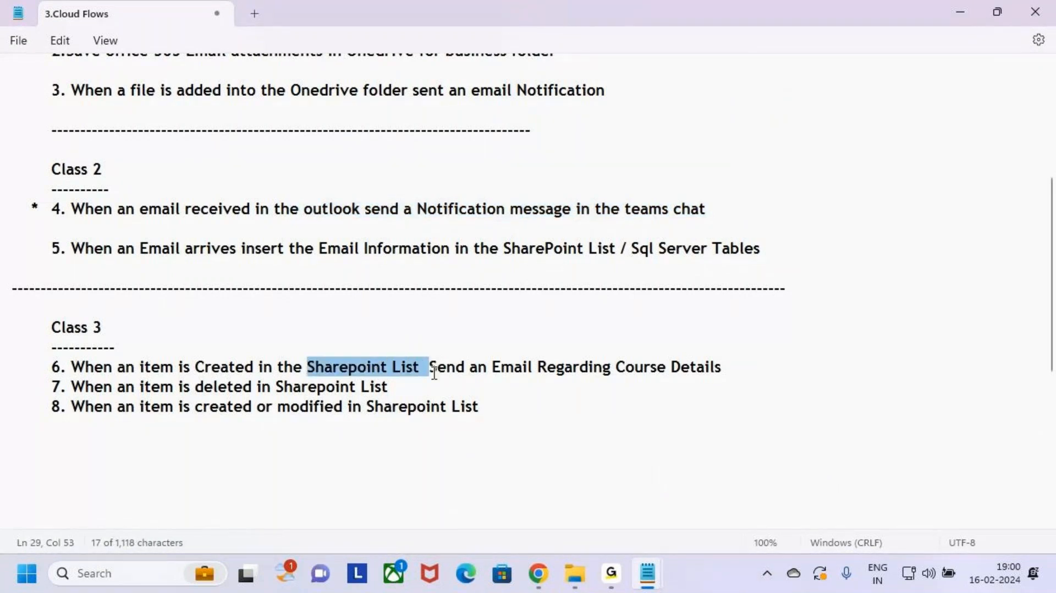
left_click(506, 392)
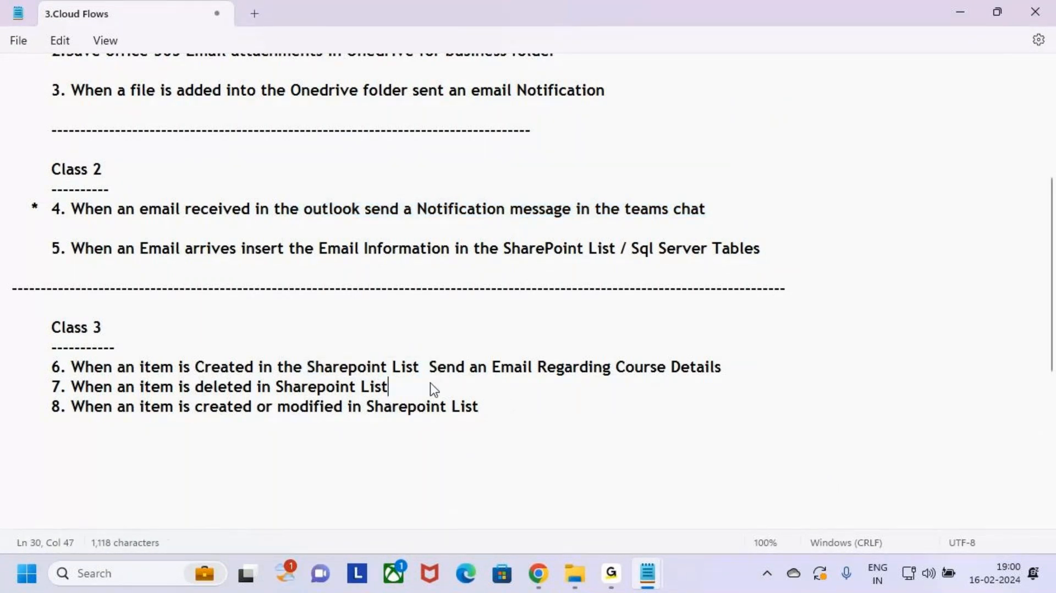
left_click_drag(479, 407, 11, 327)
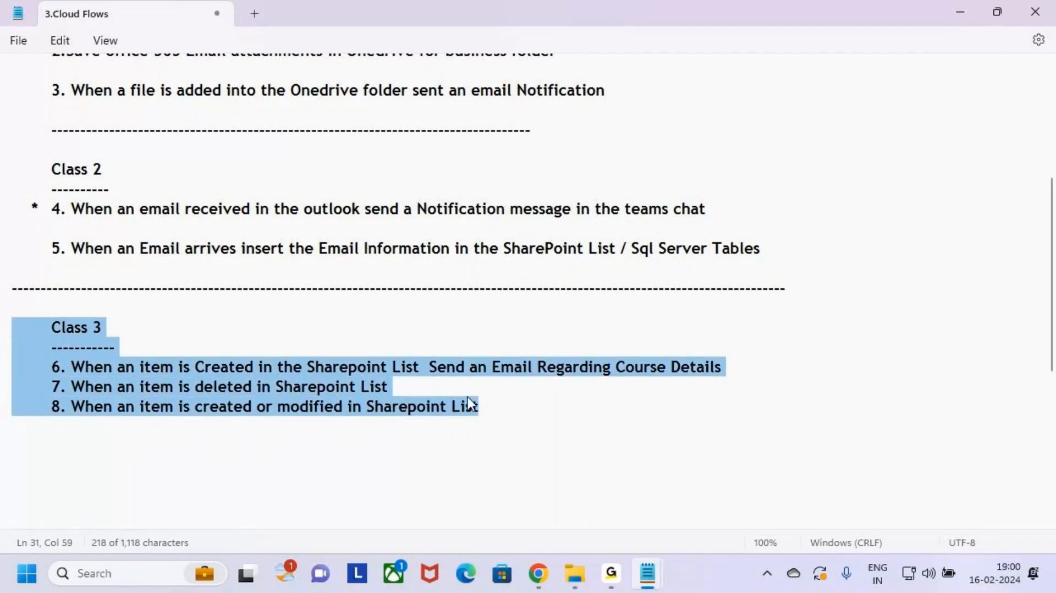
Step: Cycle through the Power Apps form, Students list and flow run history tabs, ending on run history
left_click(470, 404)
left_click(539, 573)
left_click(473, 17)
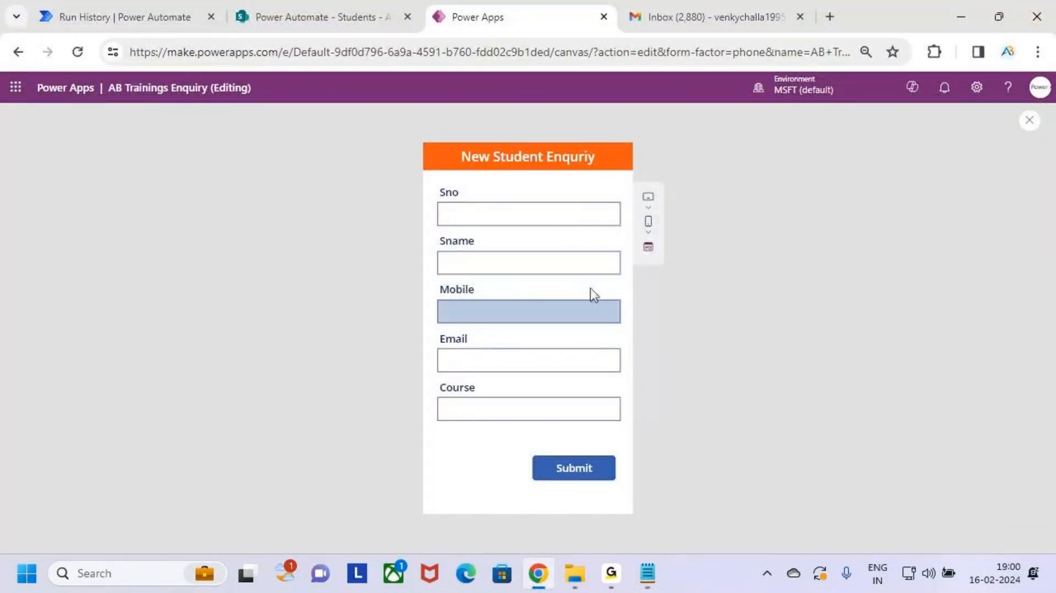
left_click(298, 6)
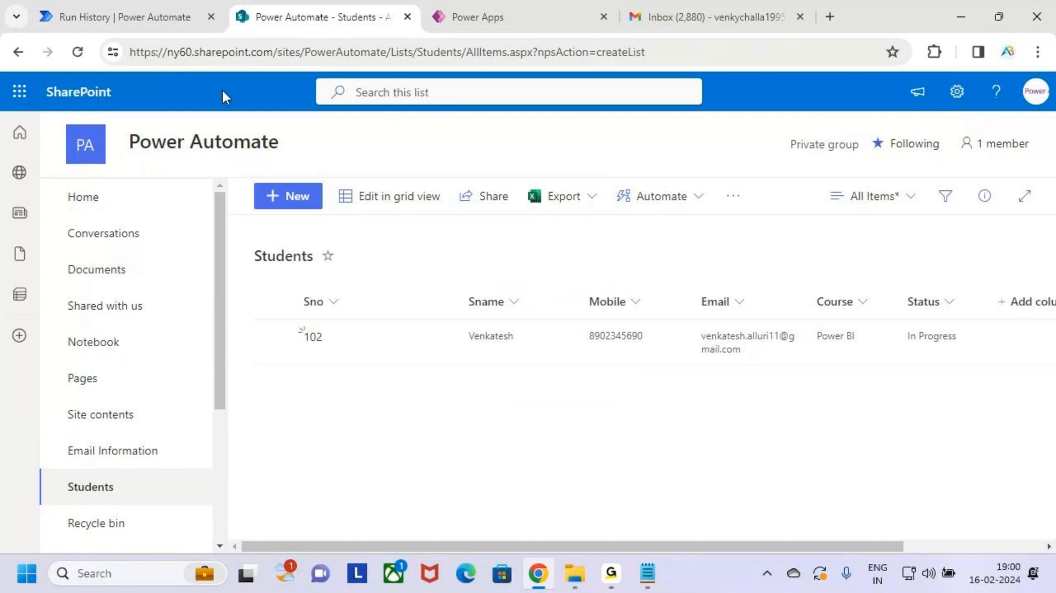
left_click(138, 8)
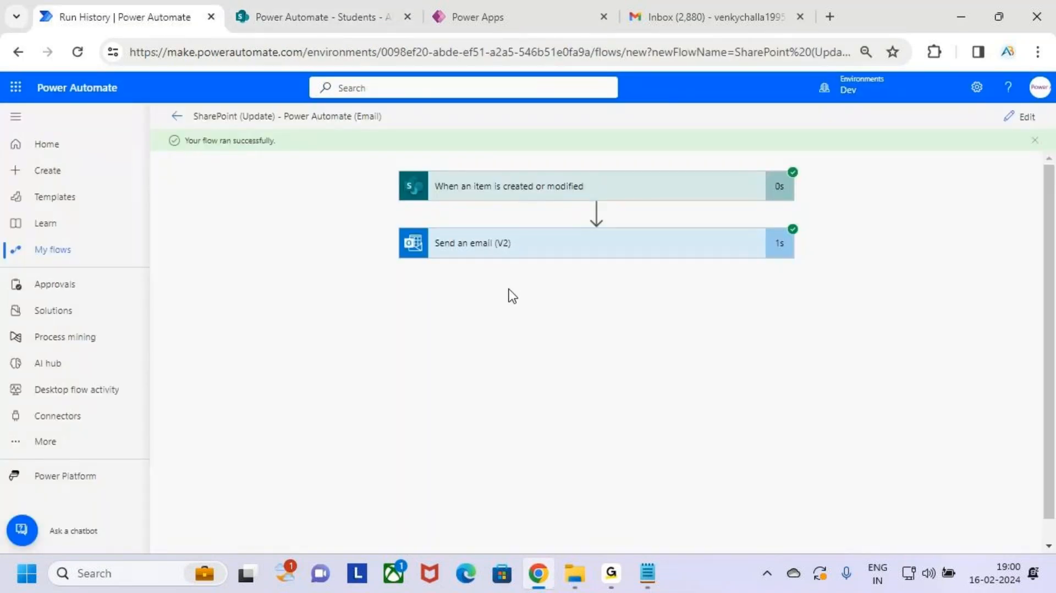
left_click(520, 13)
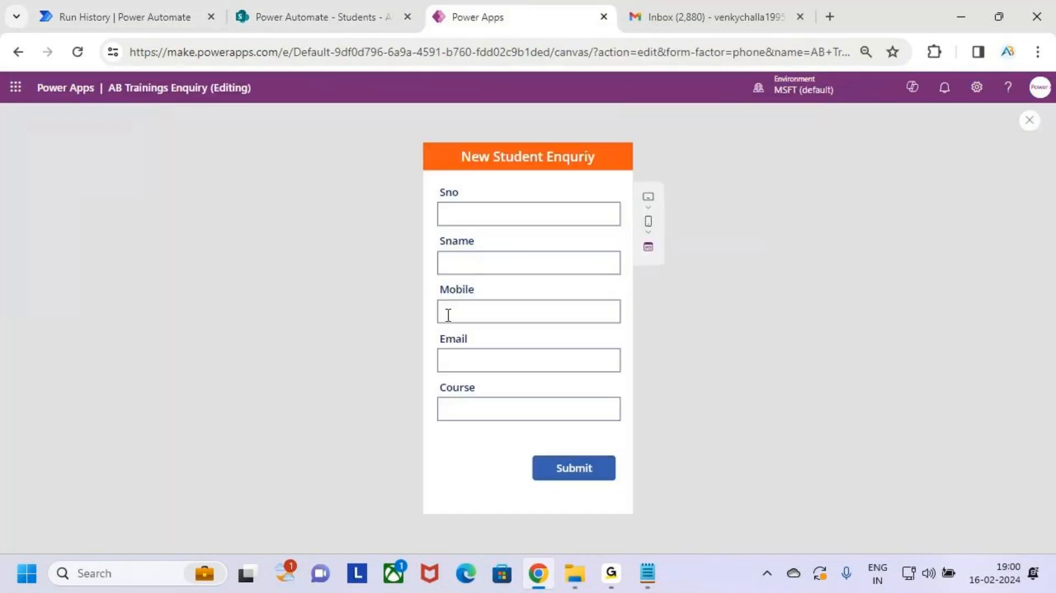
left_click(219, 8)
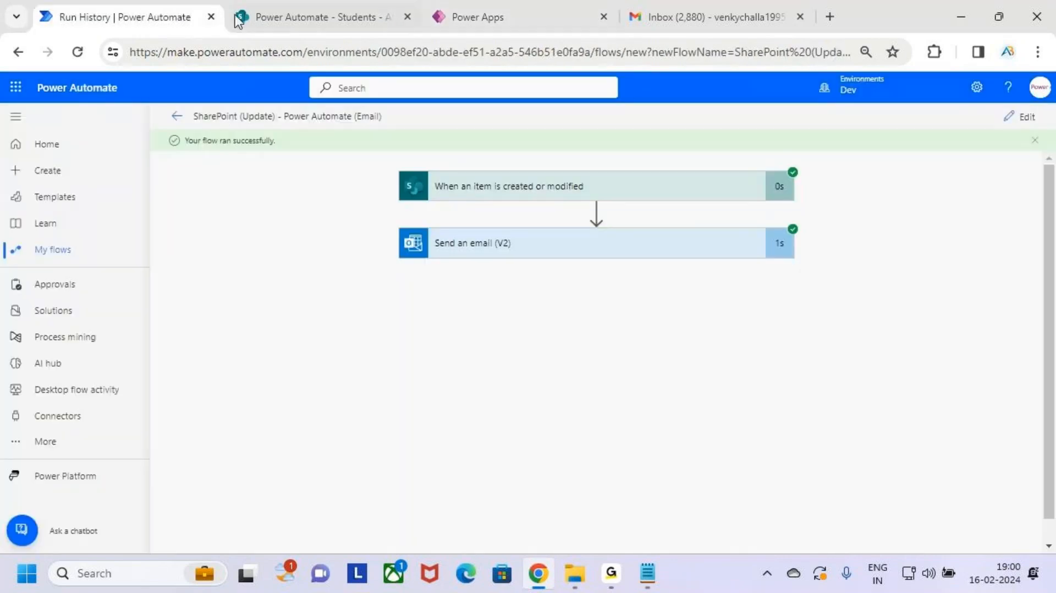
left_click(242, 14)
left_click(137, 17)
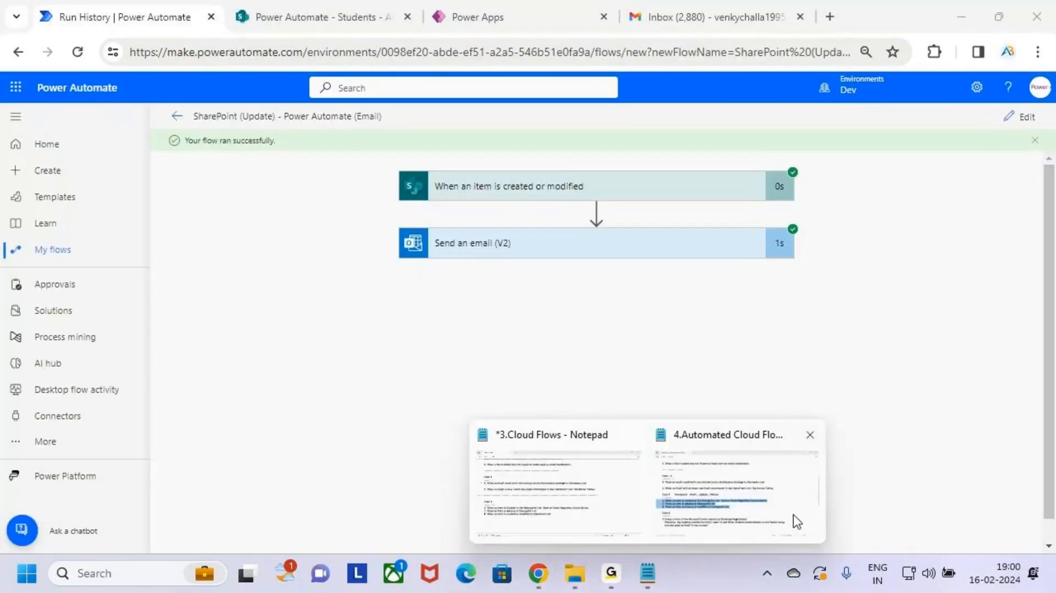
Step: Scroll the Automated Cloud Flows notes to Class 6 and highlight task 9
left_click(754, 499)
left_click(166, 404)
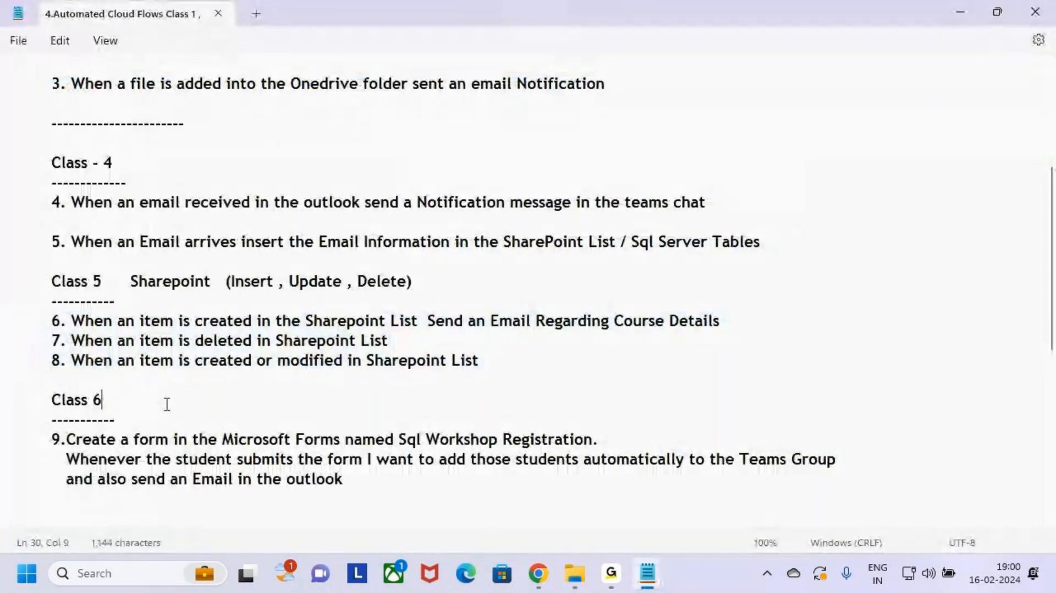
scroll(193, 431, "down", 3)
scroll(448, 318, "up", 2)
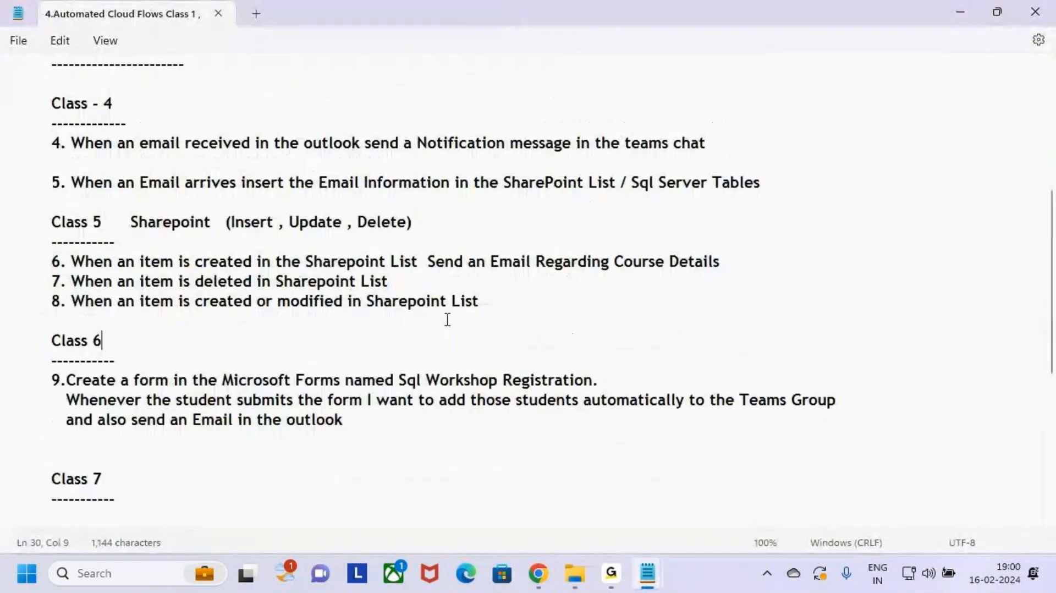
scroll(341, 370, "down", 1)
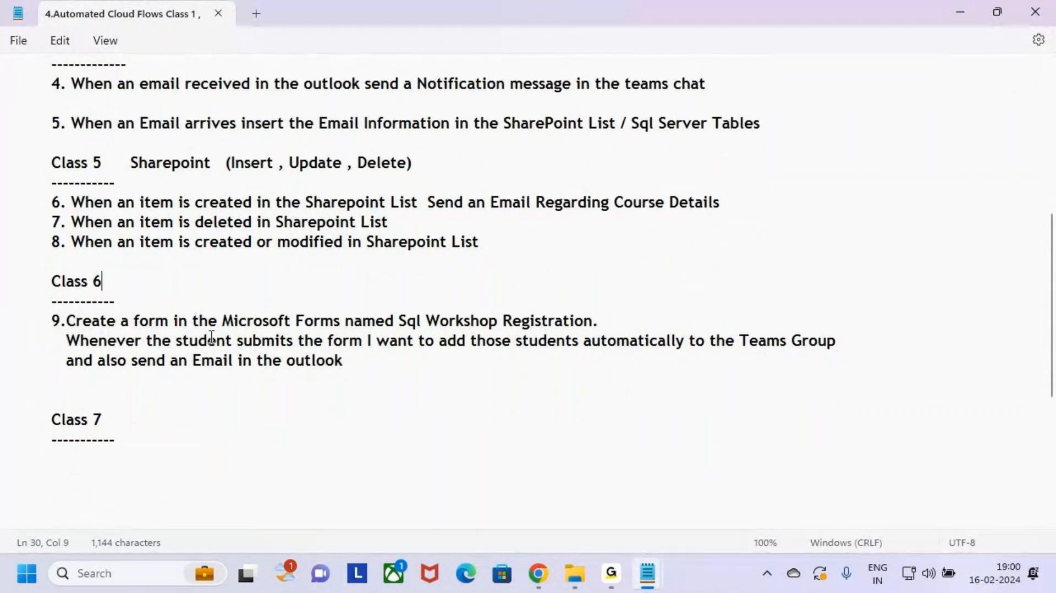
left_click_drag(139, 321, 219, 322)
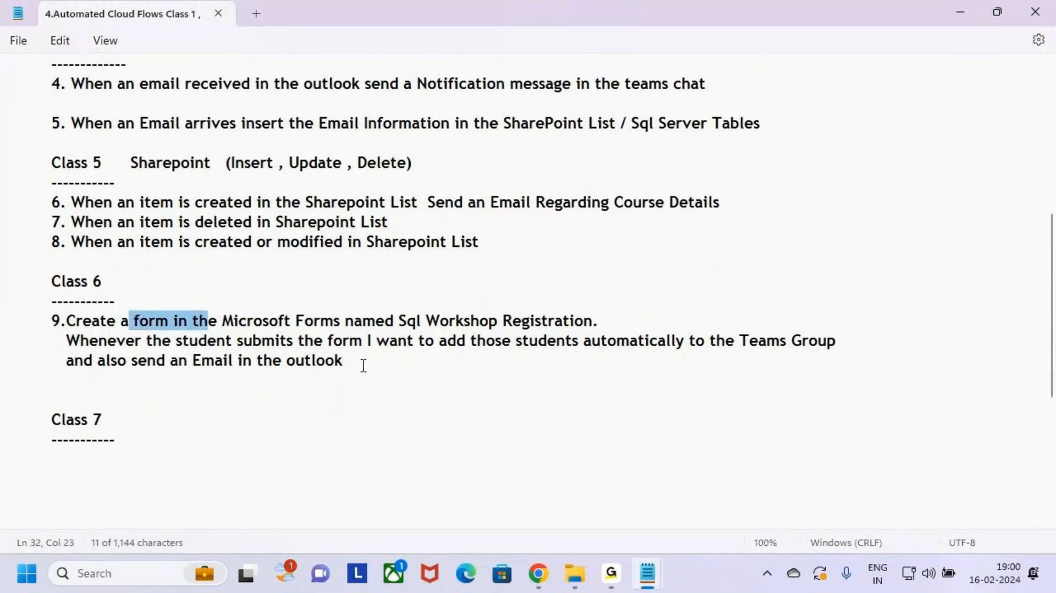
left_click_drag(363, 365, 34, 320)
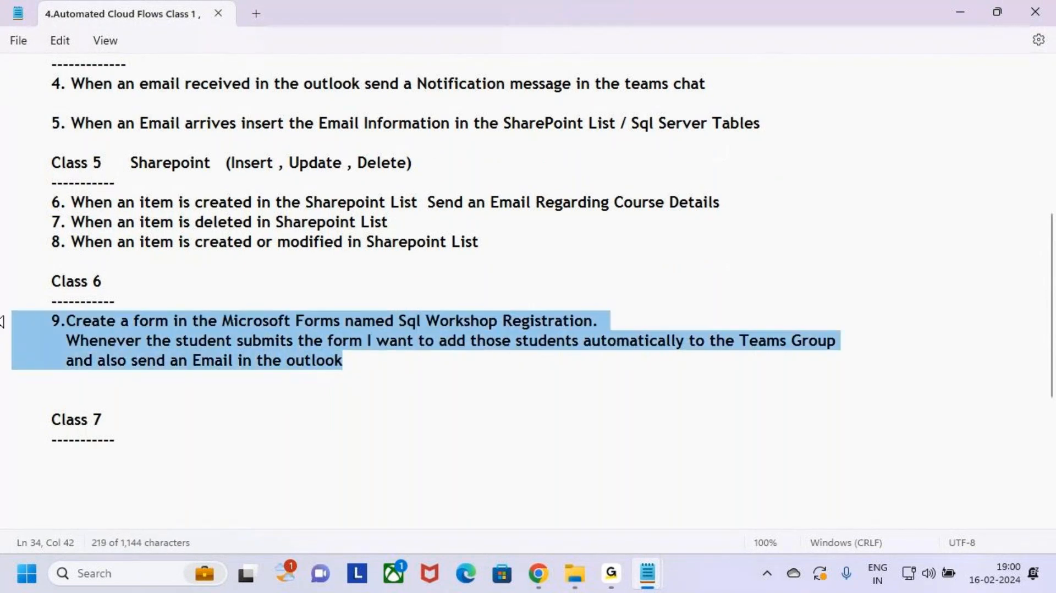
left_click(380, 363)
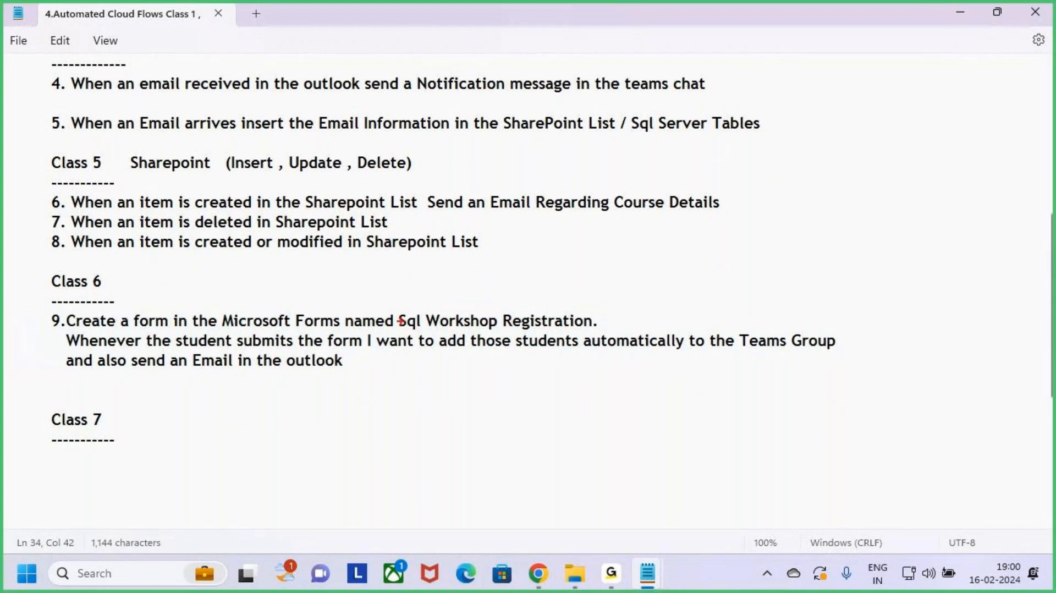
Step: Box and arrow the 'Sql Workshop Registration' form name and Microsoft Forms in task 9
mouse_move(389, 306)
left_mouse_down()
mouse_move(477, 335)
mouse_move(609, 336)
left_mouse_up()
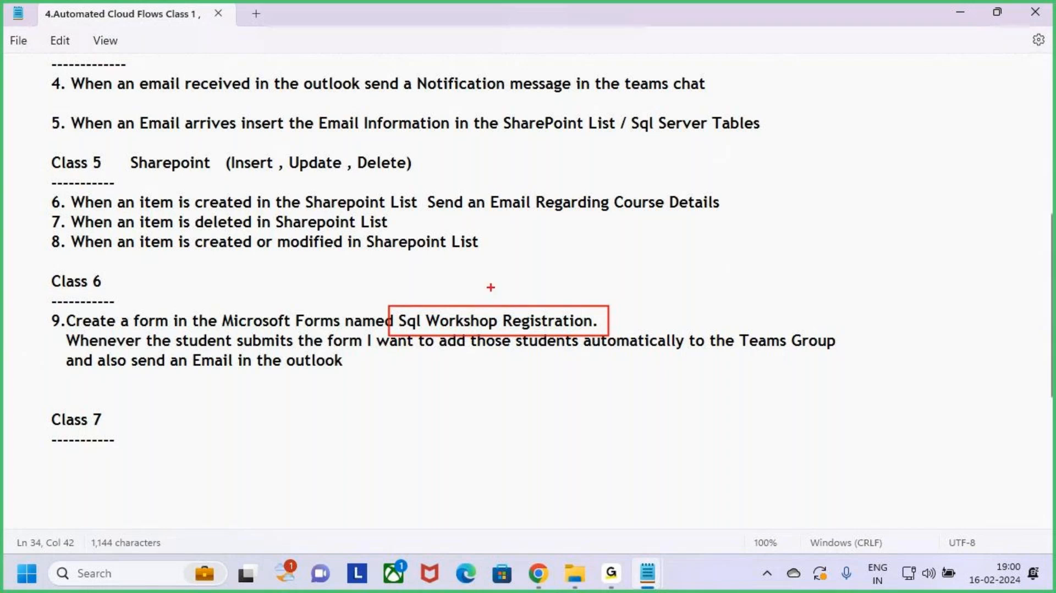
left_click_drag(491, 273, 501, 307)
mouse_move(127, 306)
left_mouse_down()
mouse_move(165, 330)
mouse_move(350, 336)
left_mouse_up()
left_click_drag(295, 270, 295, 307)
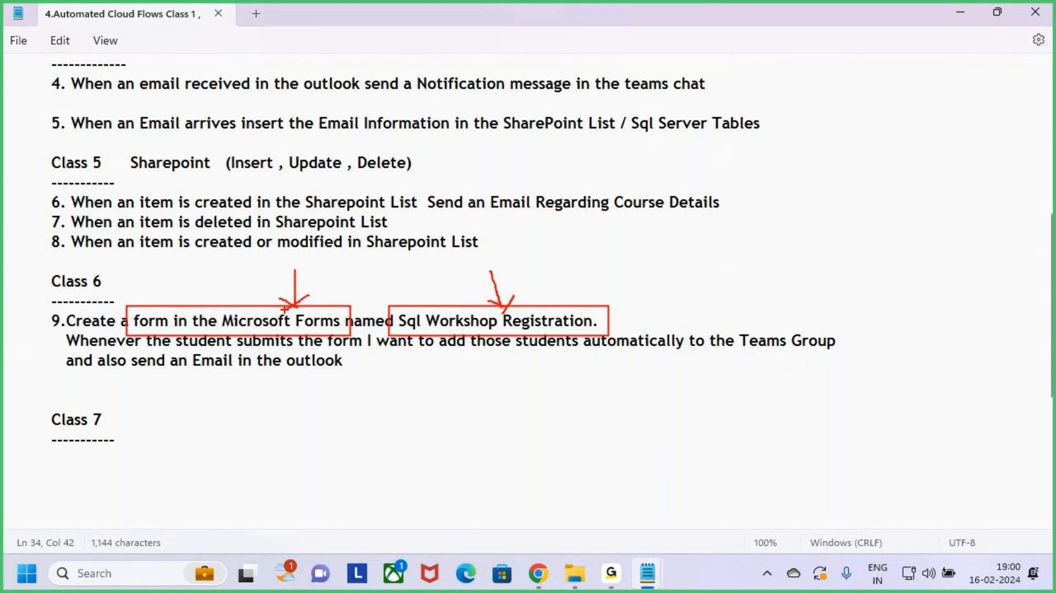
mouse_move(296, 269)
left_mouse_down()
mouse_move(295, 307)
mouse_move(277, 318)
left_mouse_up()
key("Escape")
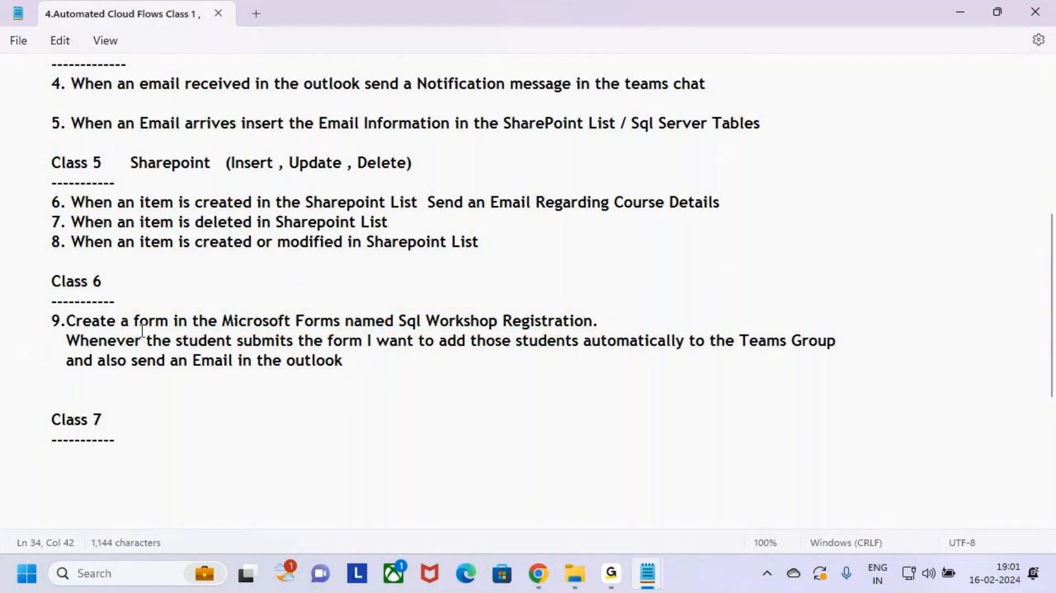
Step: Highlight the Teams Group and send-an-Email requirements of task 9
left_click_drag(132, 321, 631, 324)
left_click(634, 325)
left_click_drag(66, 340, 658, 347)
left_click(760, 344)
left_click_drag(762, 345, 917, 347)
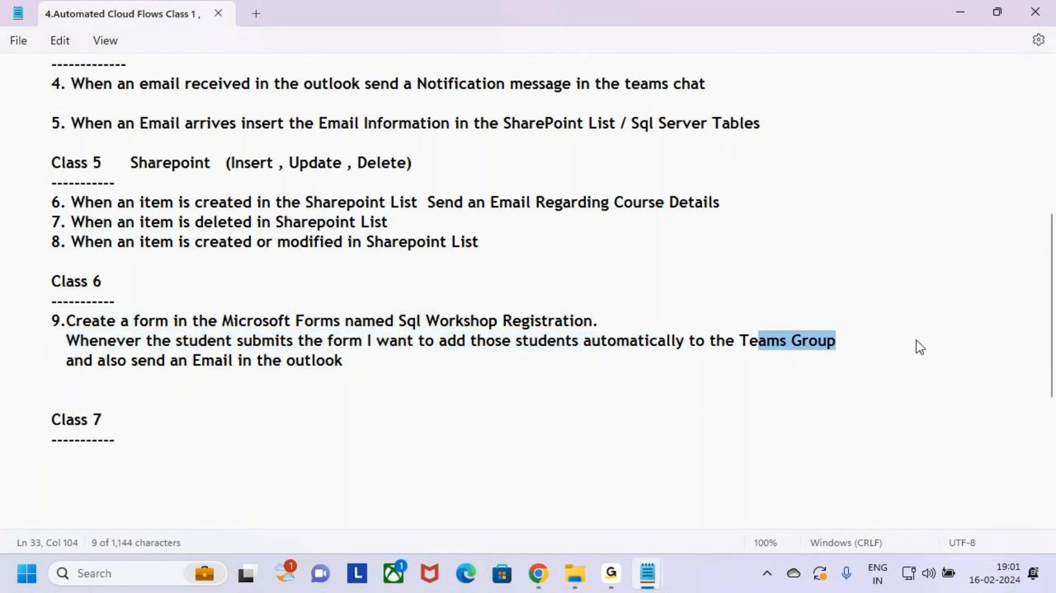
left_click_drag(74, 362, 398, 361)
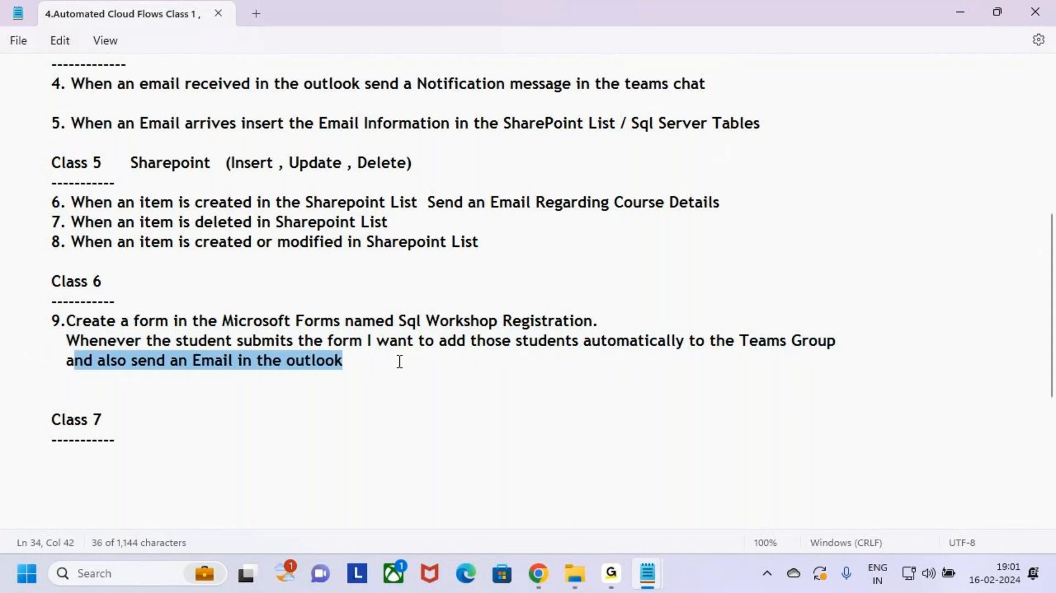
left_click(399, 363)
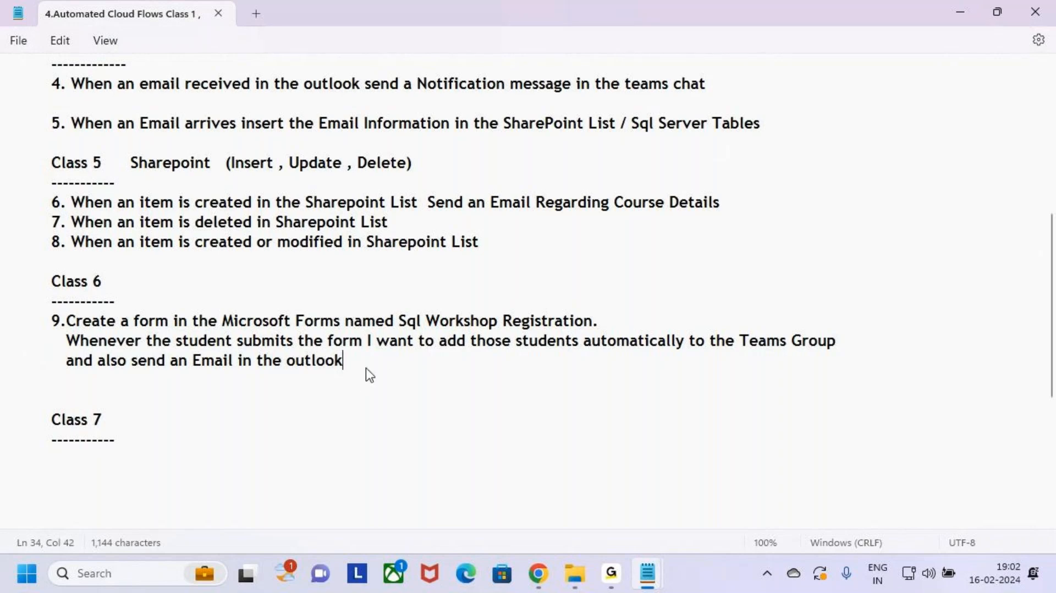
Step: Select the whole Class 6 block and scribble a note below task 9
left_click_drag(386, 368, 1, 281)
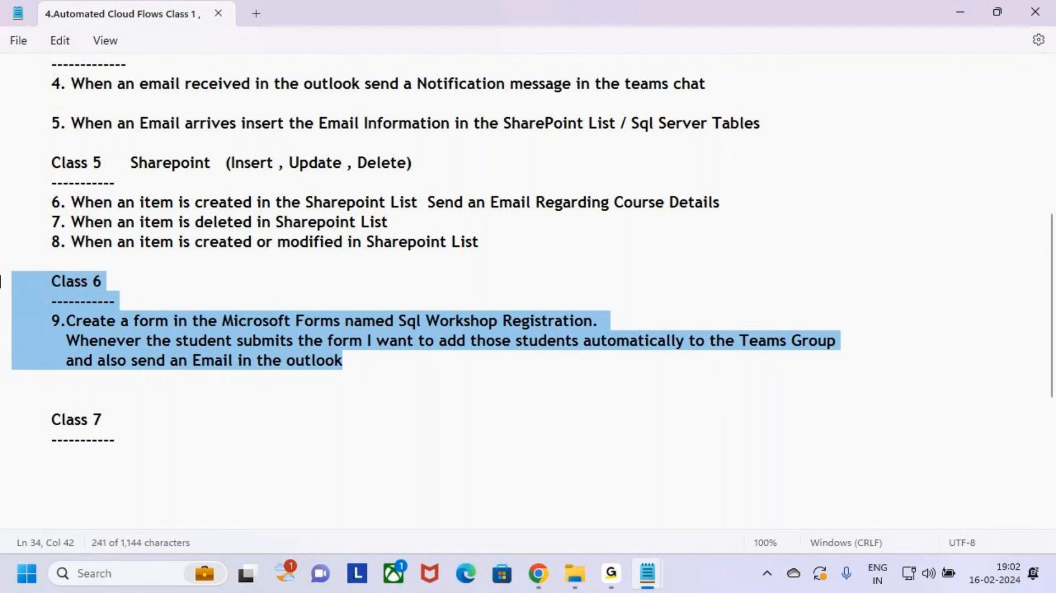
left_click(379, 370)
left_click_drag(344, 362, 3, 290)
left_click(370, 368)
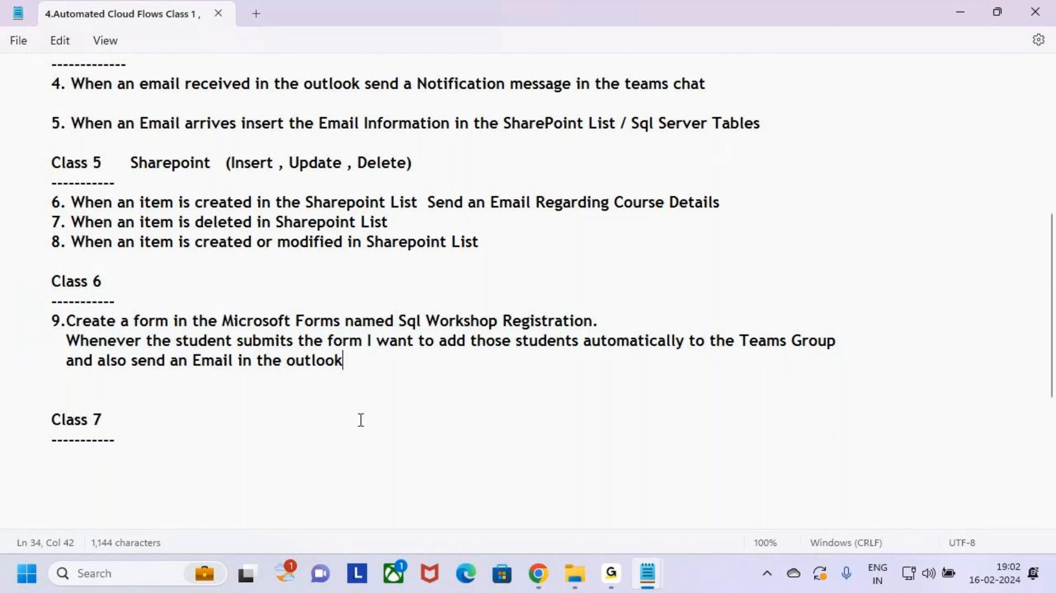
key("ctrl+2")
mouse_move(489, 408)
left_mouse_down()
mouse_move(498, 419)
mouse_move(544, 396)
mouse_move(589, 401)
left_mouse_up()
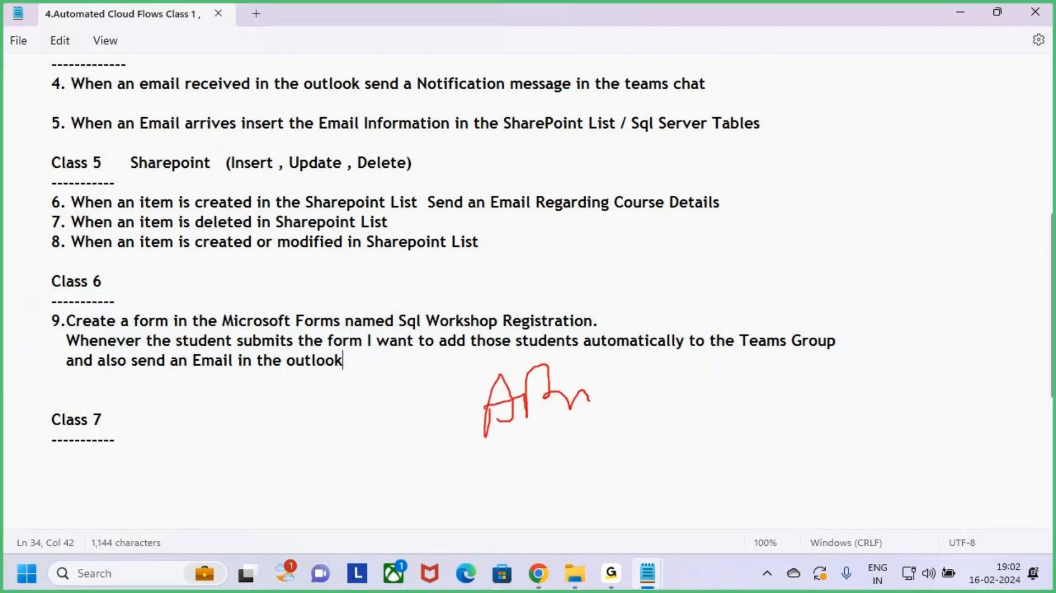